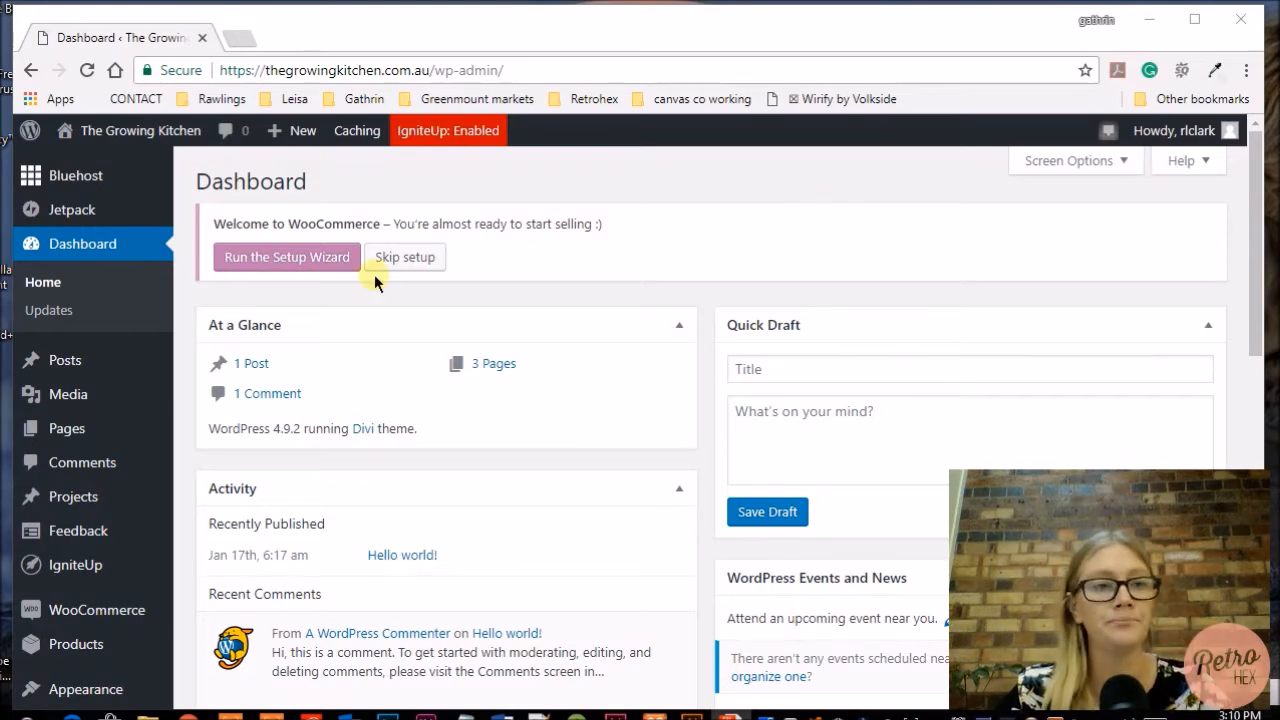
# Open the Divi theme options from the site dashboard.
pyautogui.scroll(-2, 75, 200)
pyautogui.scroll(-5, 80, 200)
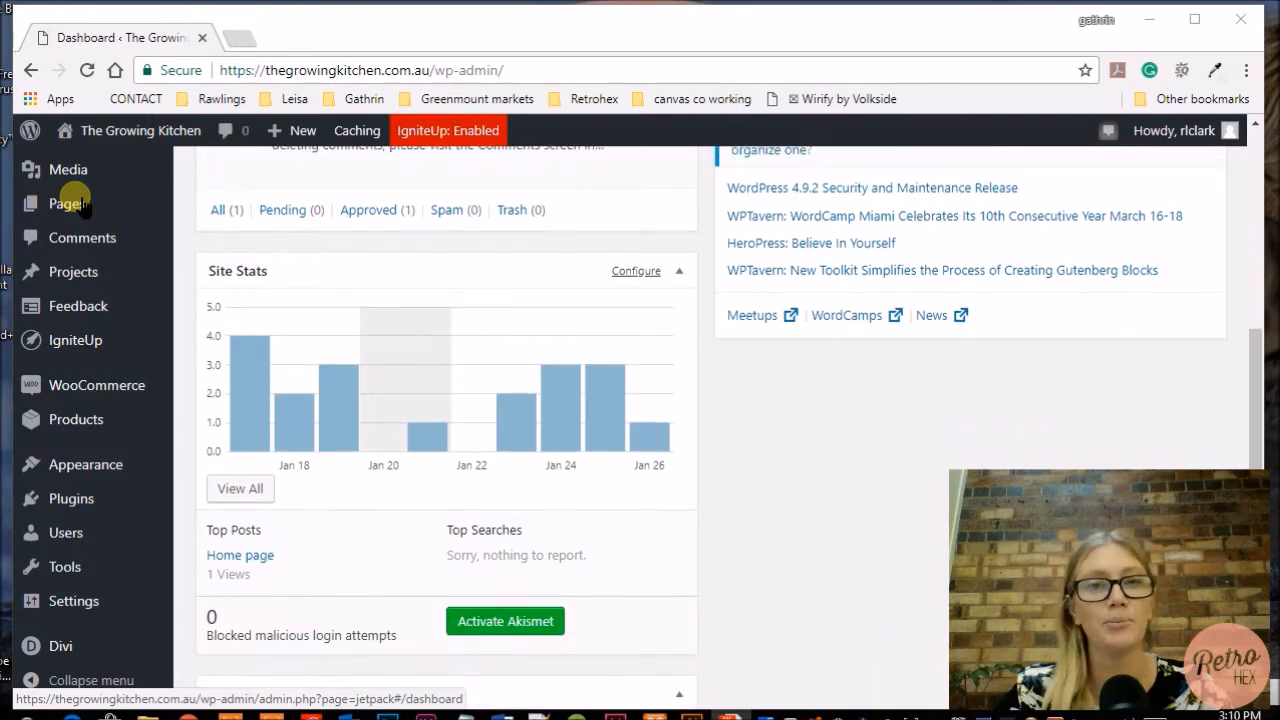
pyautogui.scroll(-1, 80, 203)
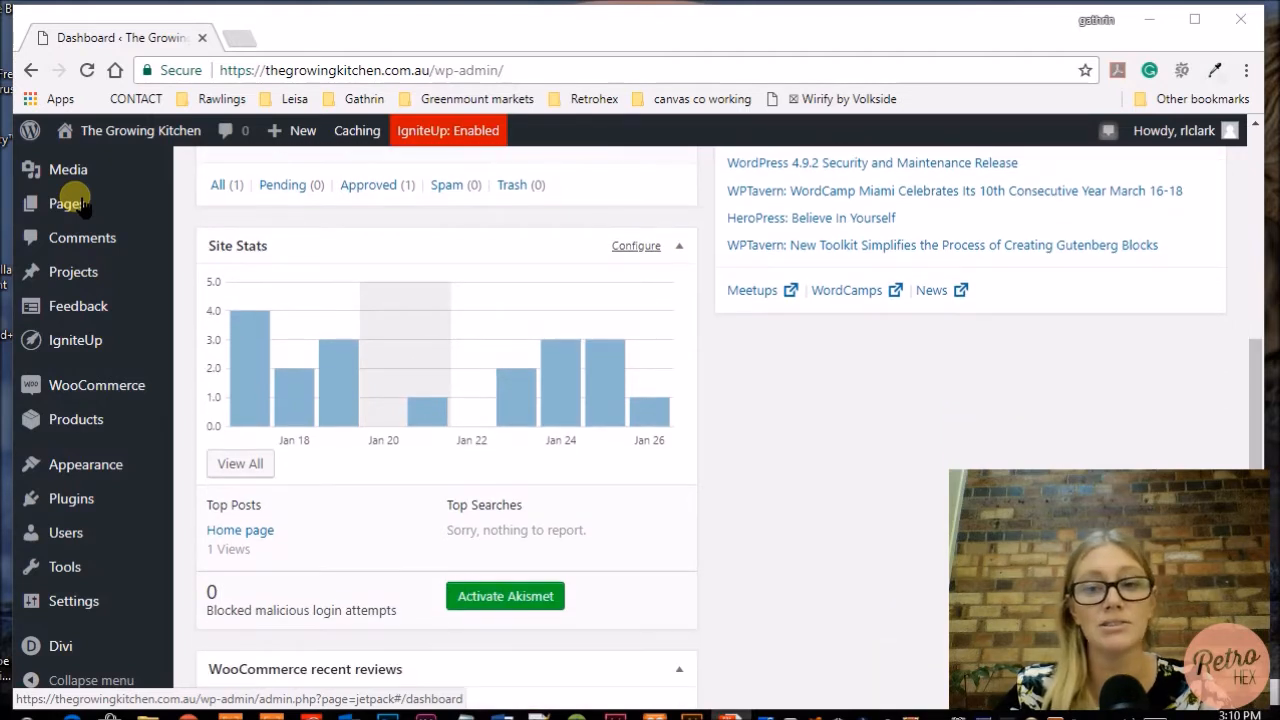
pyautogui.scroll(-2, 80, 203)
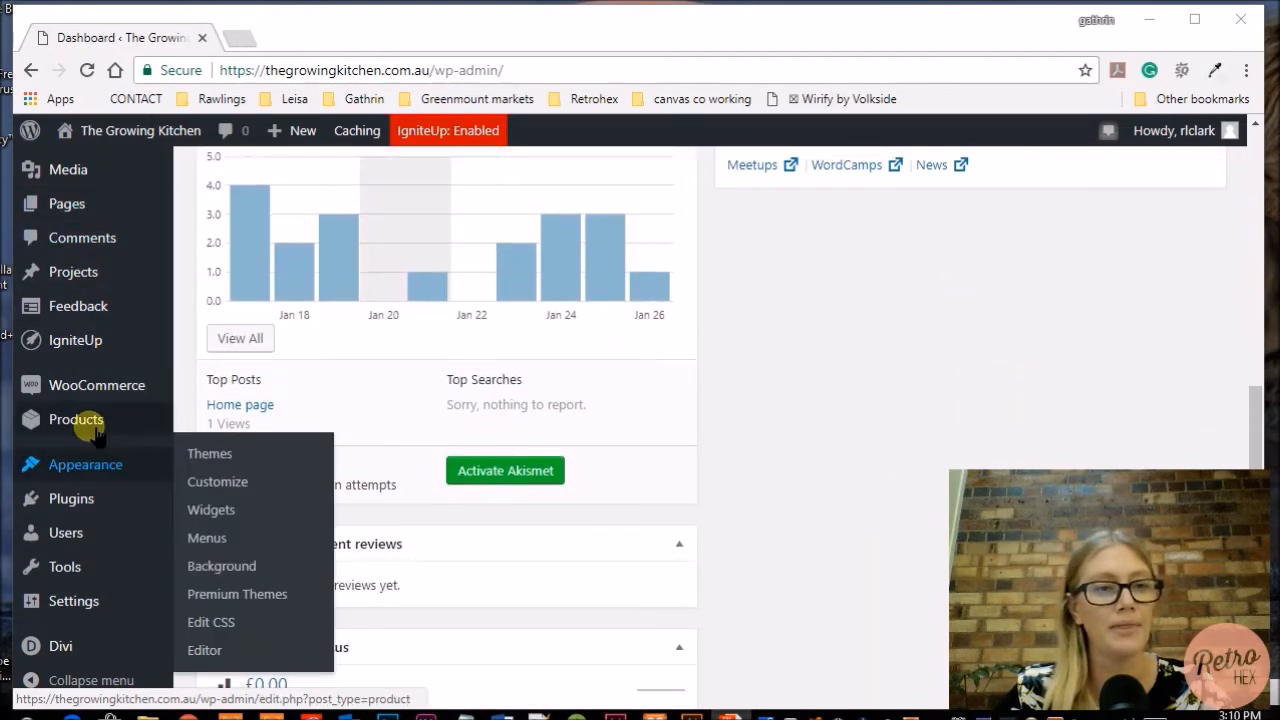
pyautogui.scroll(6, 62, 237)
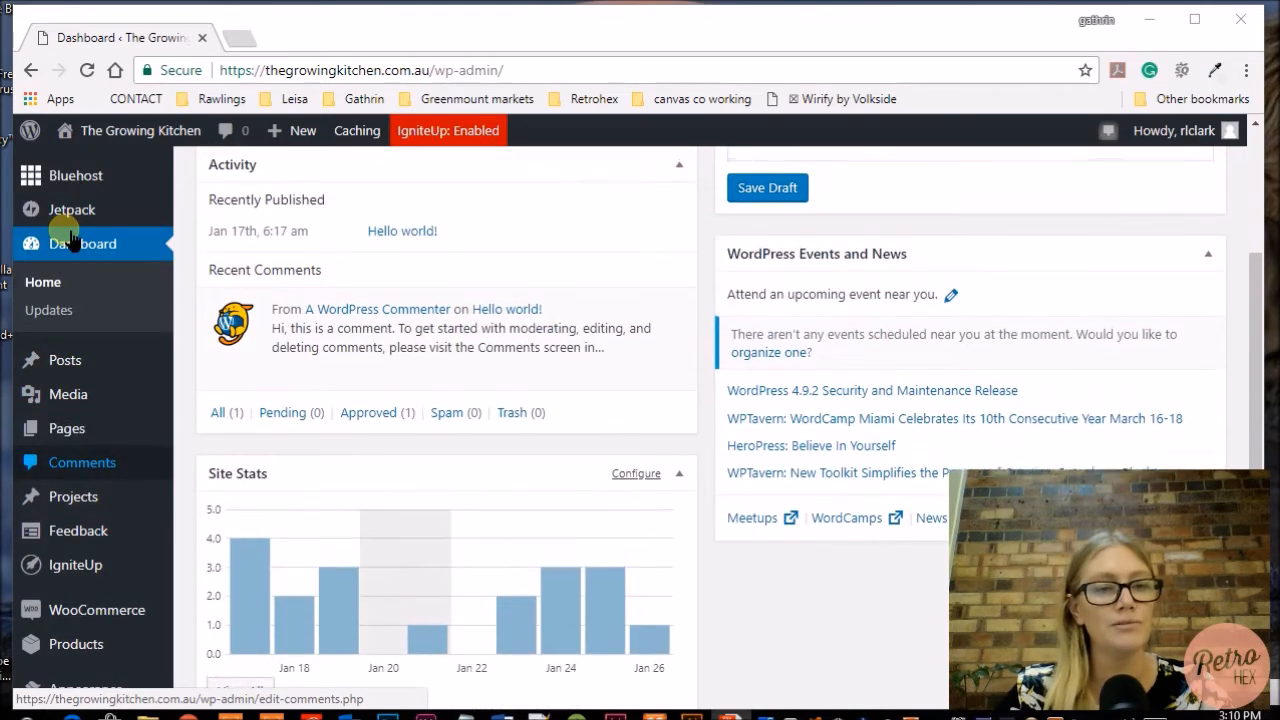
pyautogui.scroll(1, 64, 228)
pyautogui.scroll(-3, 64, 230)
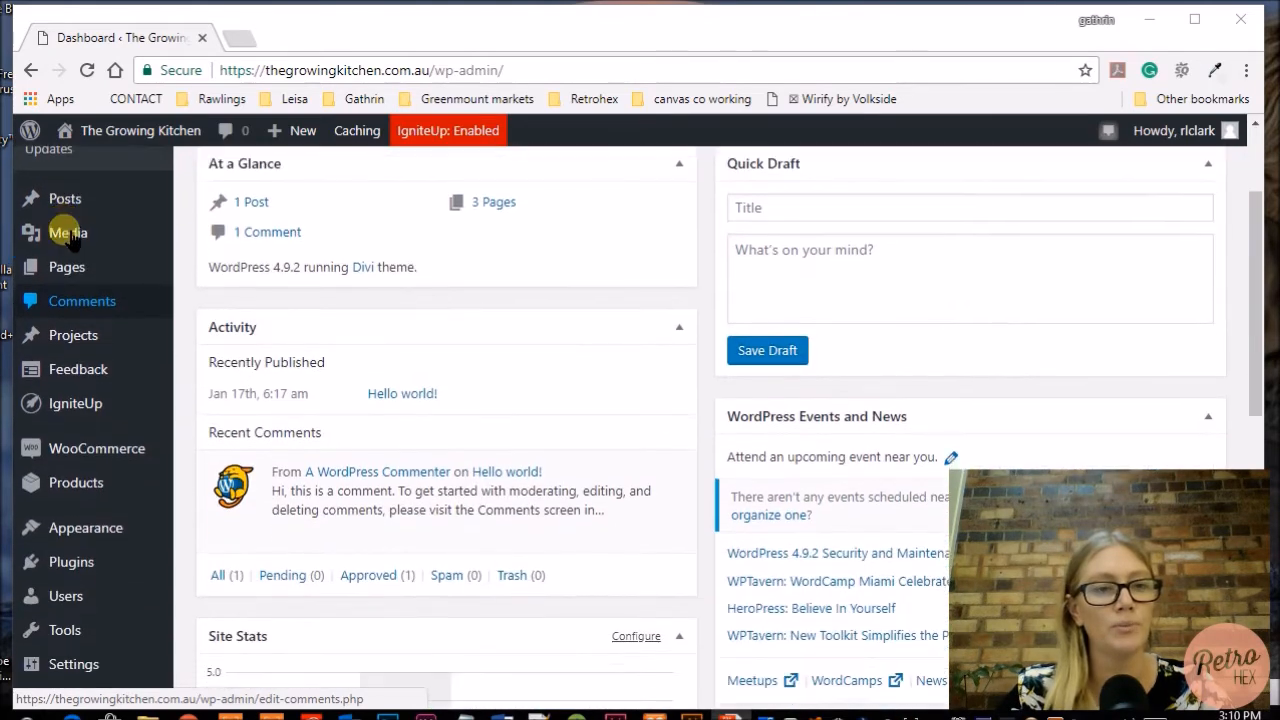
pyautogui.scroll(-2, 80, 420)
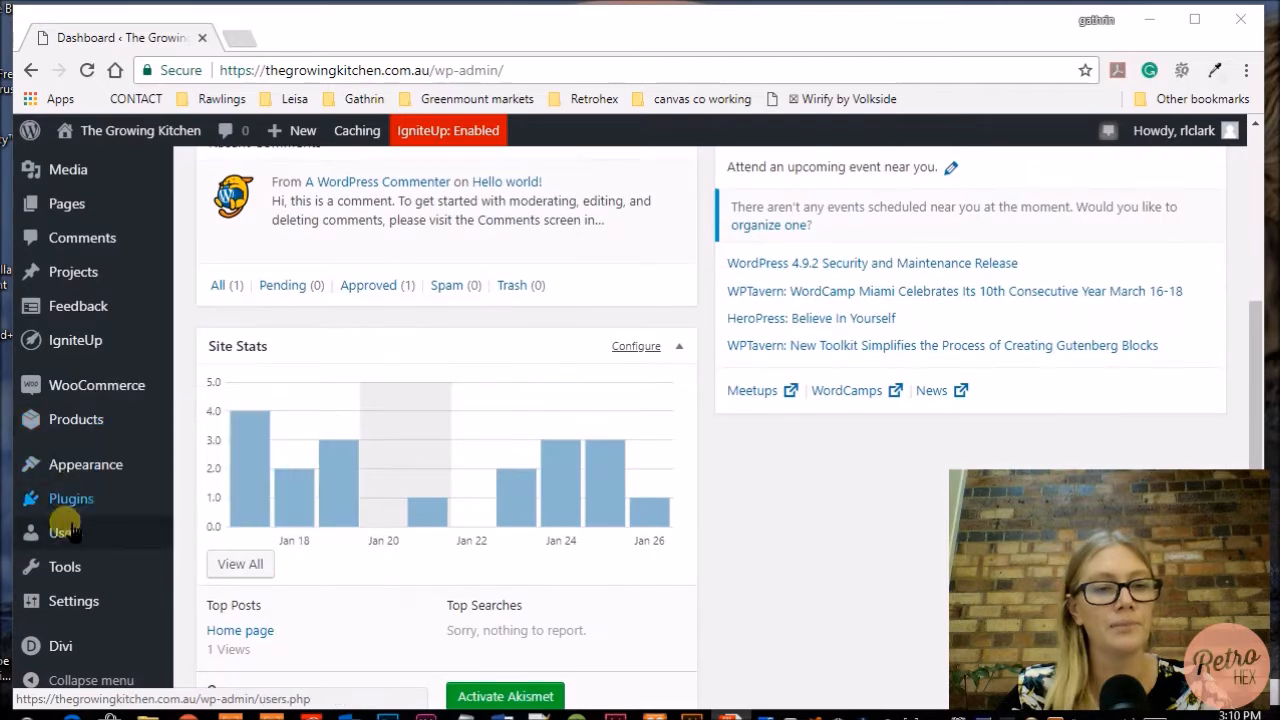
pyautogui.moveTo(78, 650)
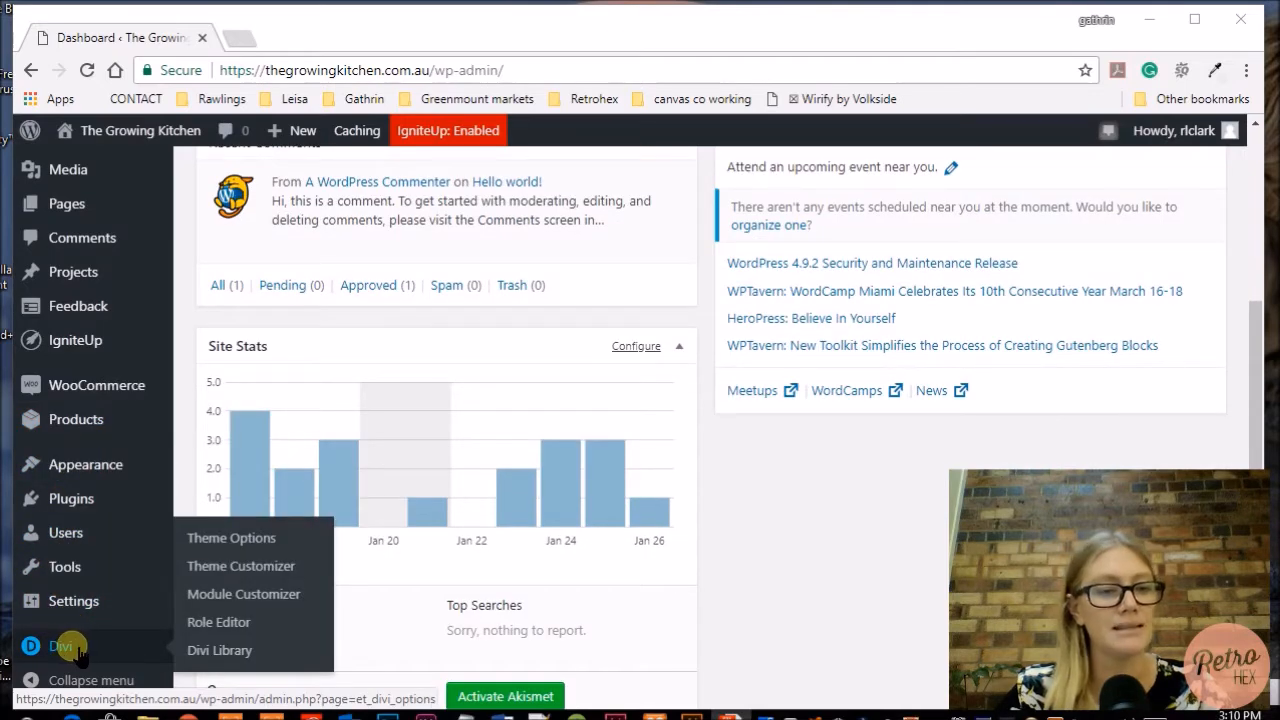
pyautogui.click(244, 541)
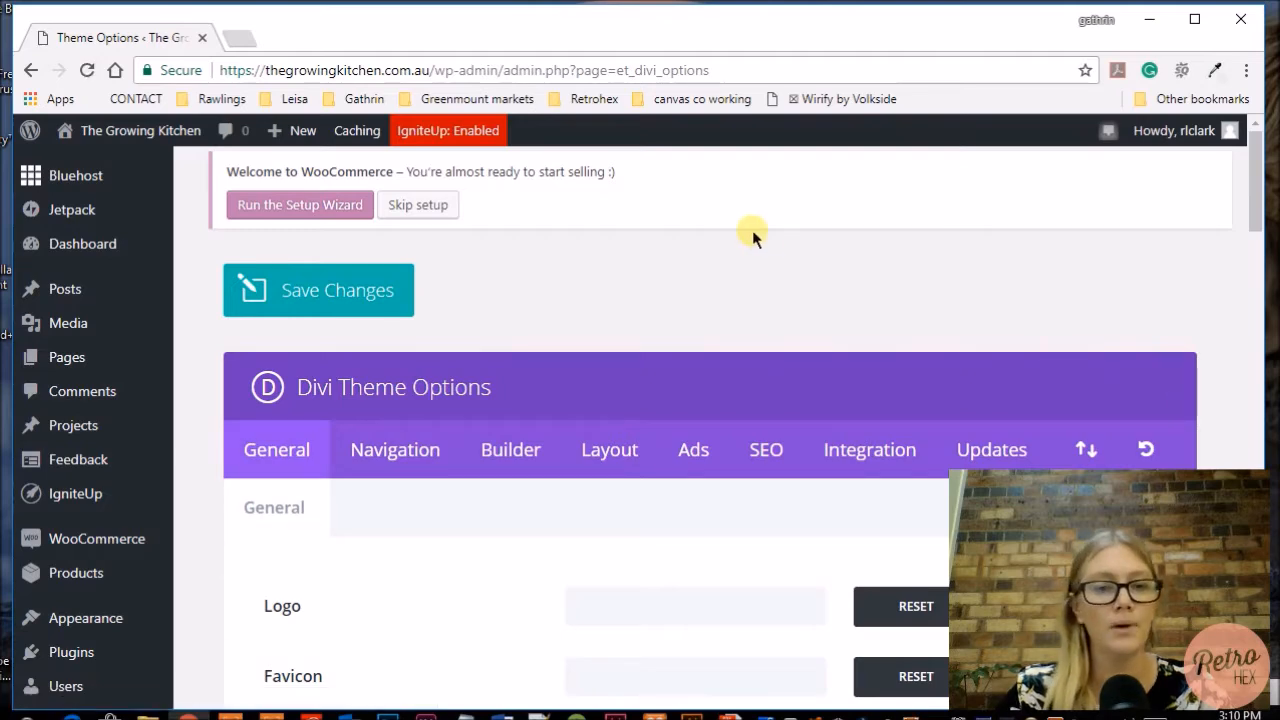
# Upload GK-favicon.transparent.png from the computer's documents as a new image for the Logo setting.
pyautogui.scroll(-1, 752, 232)
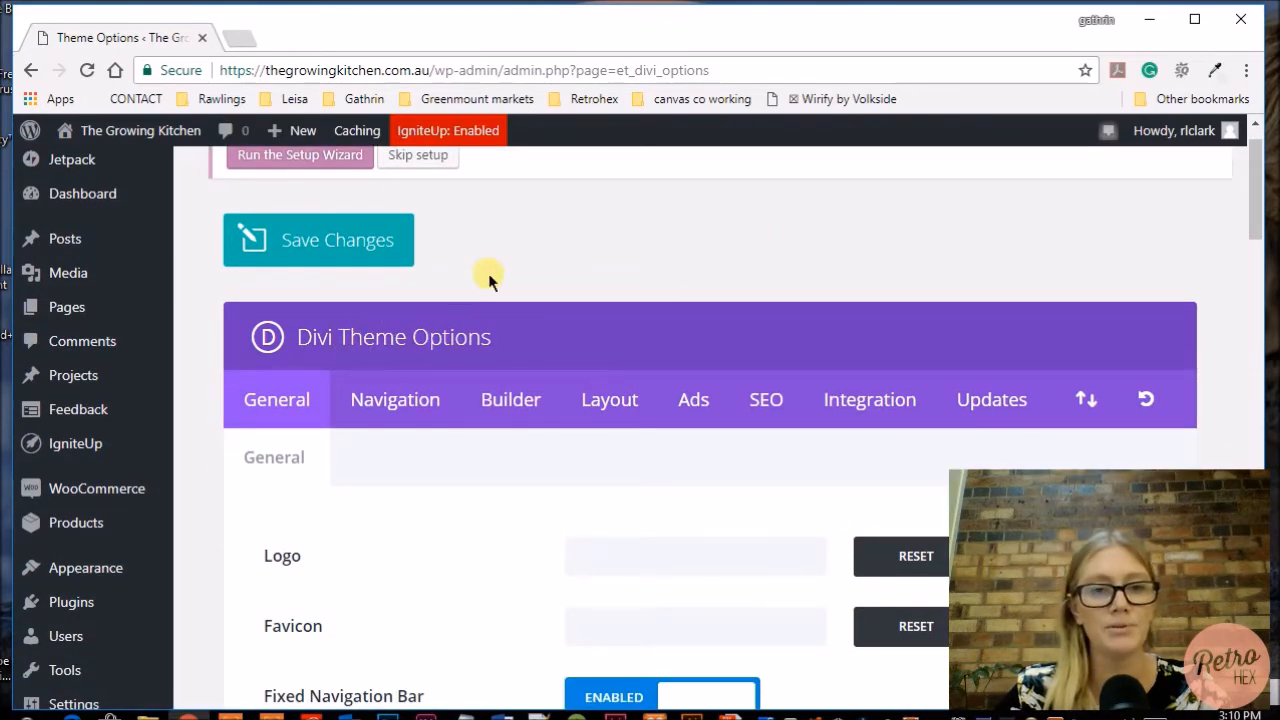
pyautogui.scroll(-3, 490, 297)
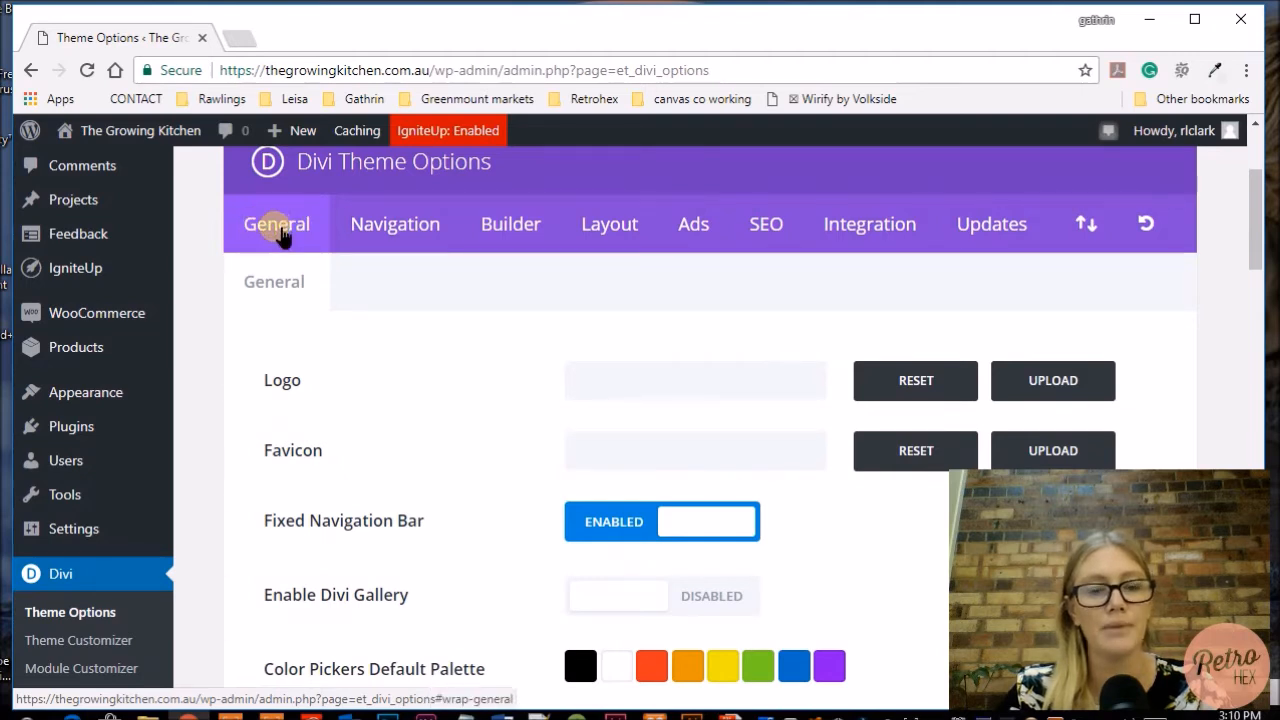
pyautogui.scroll(-1, 575, 310)
pyautogui.scroll(1, 583, 315)
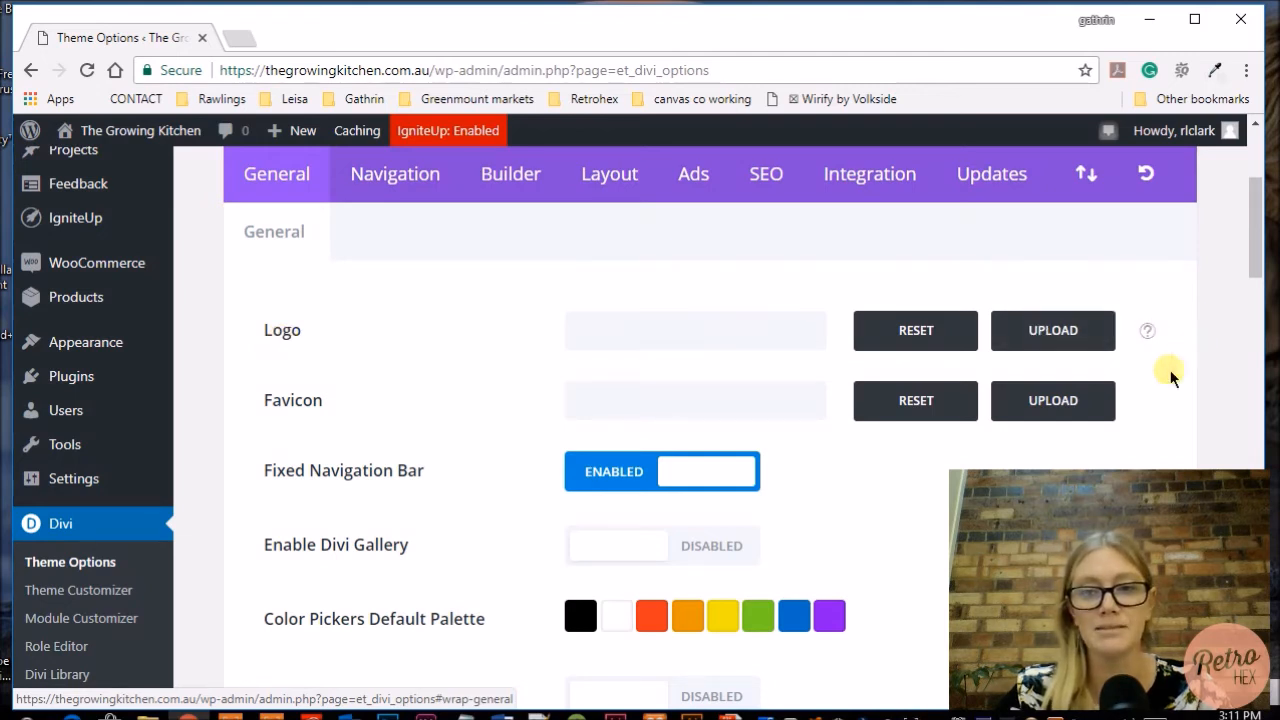
pyautogui.click(1066, 336)
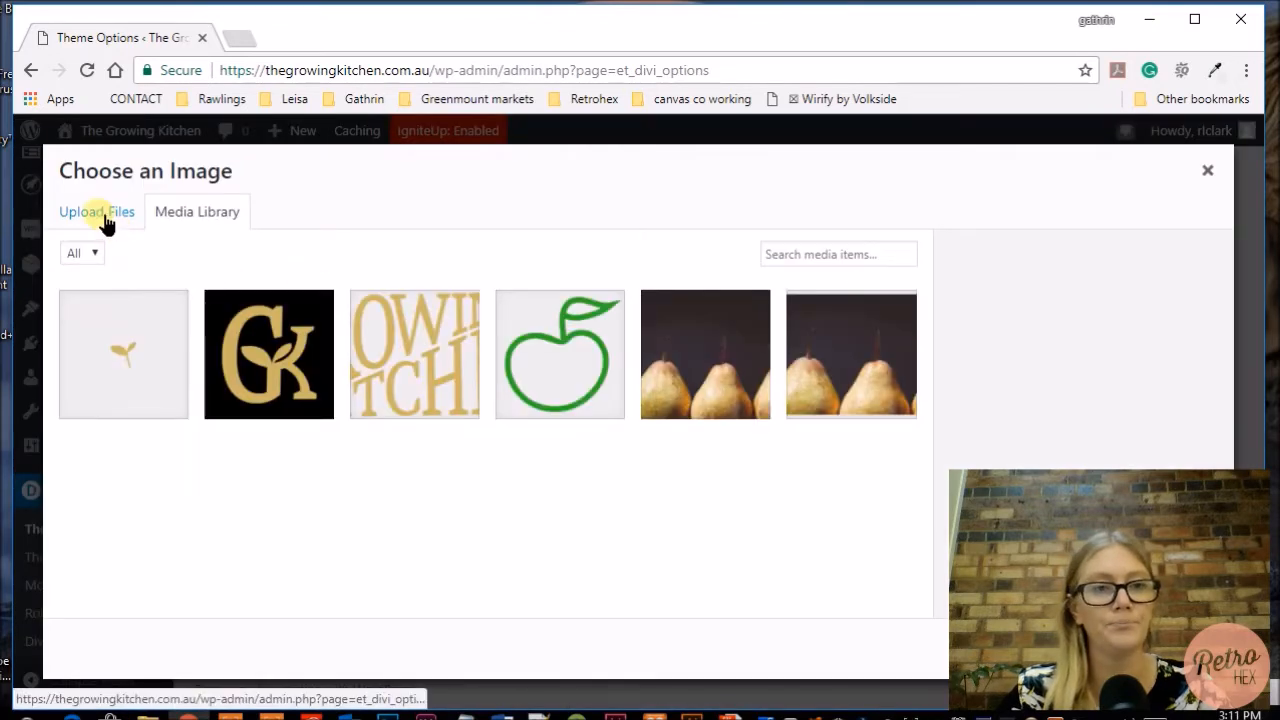
pyautogui.click(100, 216)
pyautogui.click(638, 455)
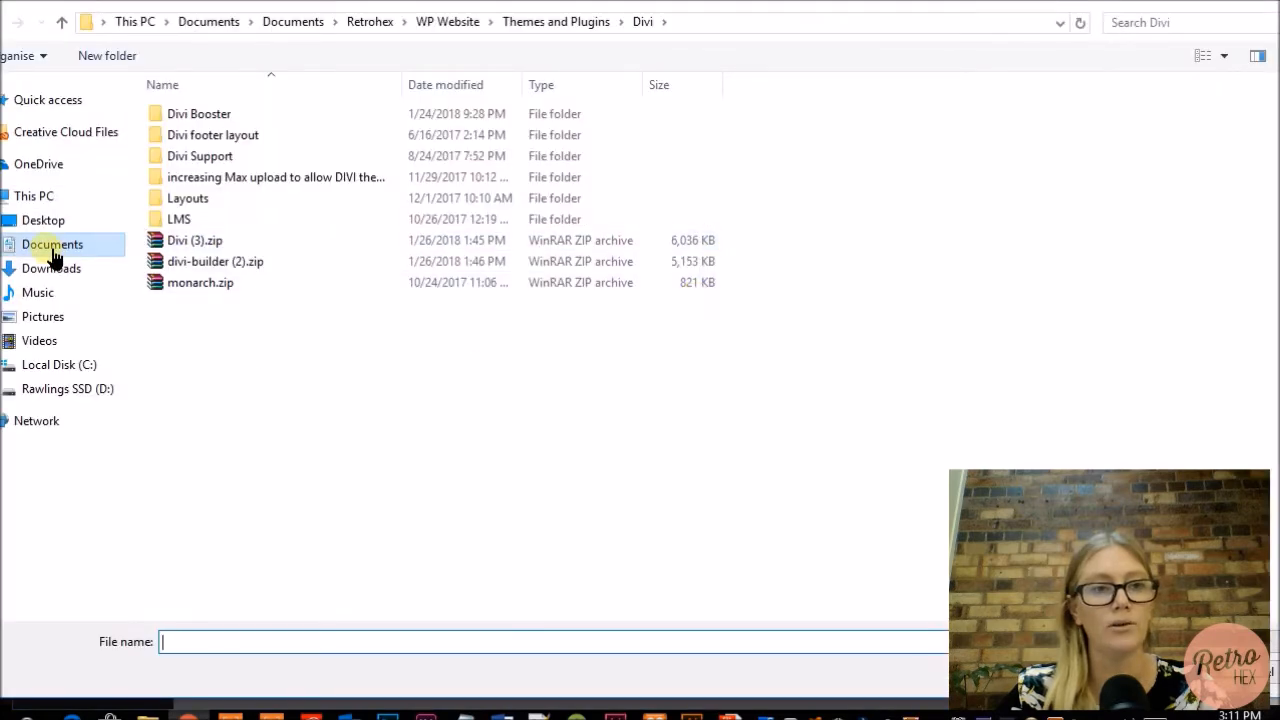
pyautogui.click(52, 248)
pyautogui.doubleClick(193, 134)
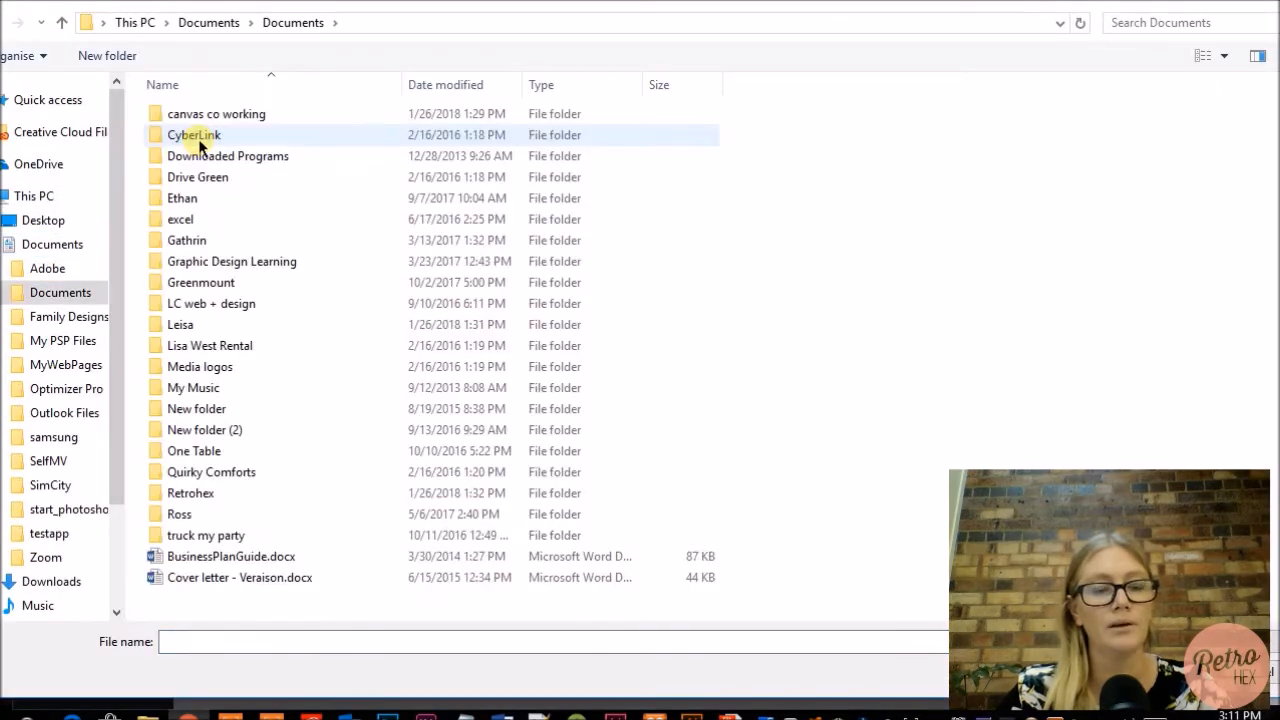
pyautogui.doubleClick(223, 492)
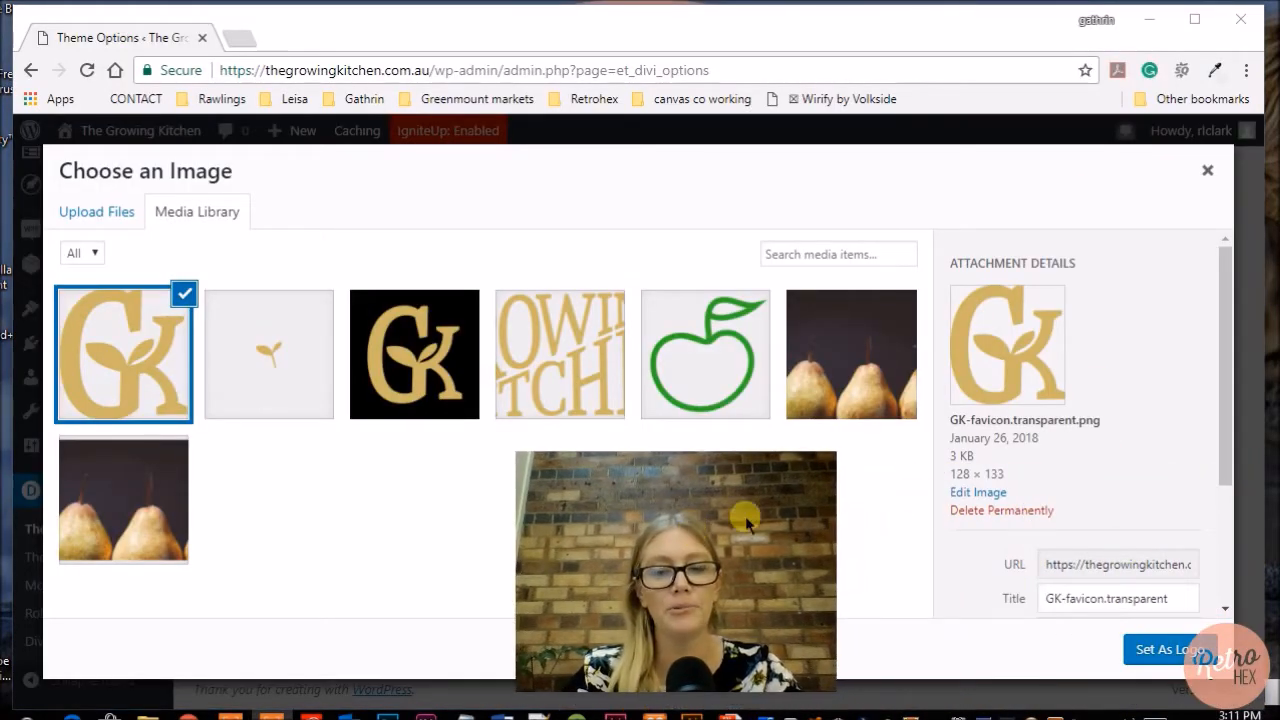
# Set the uploaded image as the logo with alt text "the growing kitchen austral" and description "learn to grow and cook your own produce".
pyautogui.scroll(-4, 1145, 405)
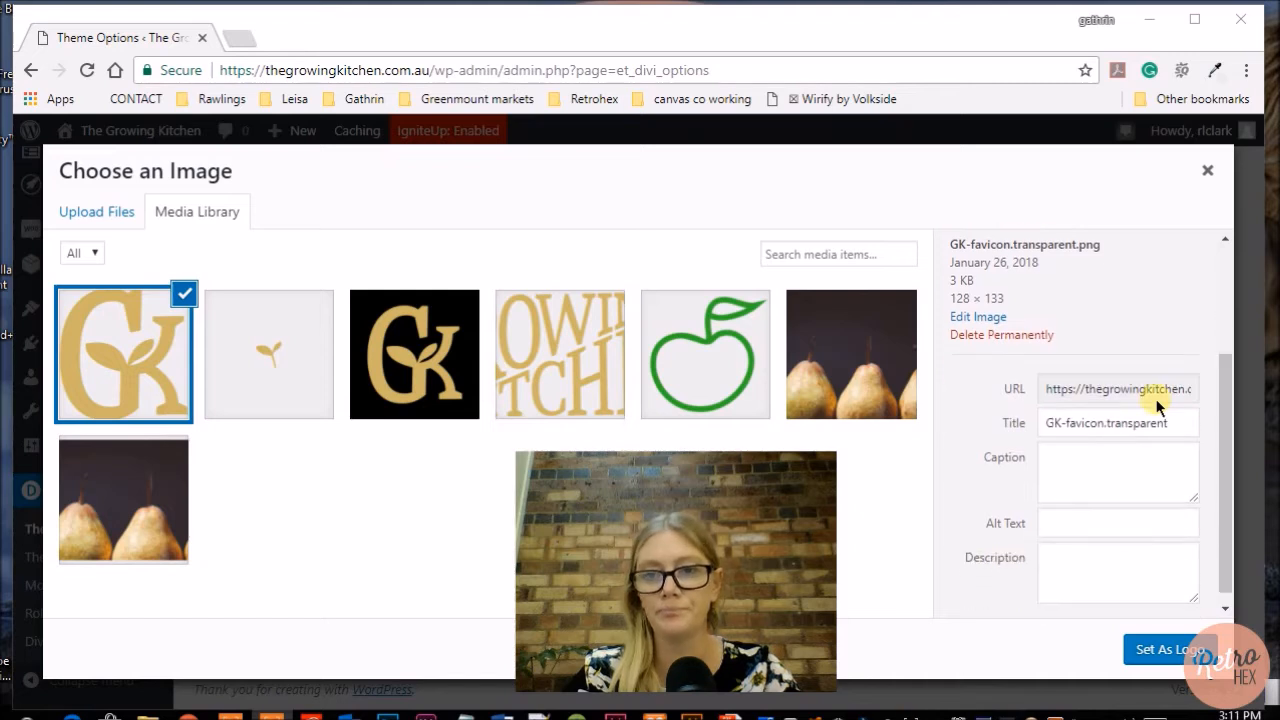
pyautogui.click(1072, 516)
pyautogui.click(1071, 553)
pyautogui.click(1066, 513)
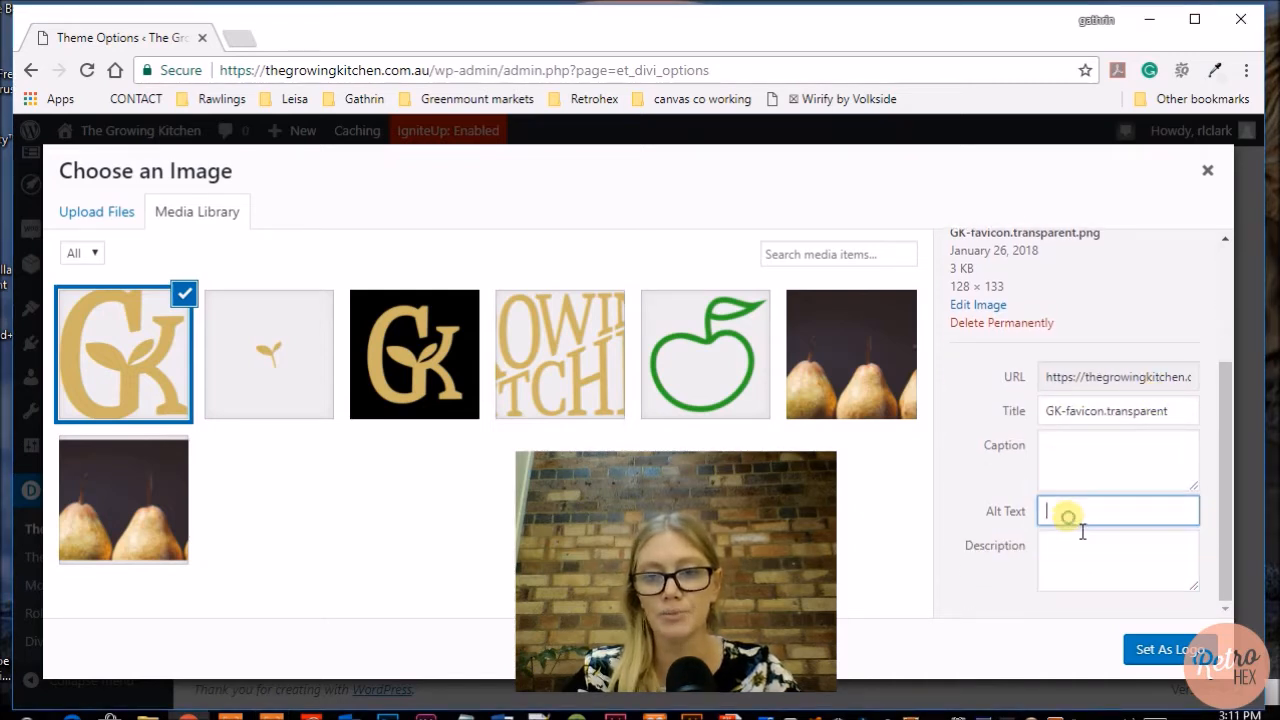
pyautogui.write('the grow')
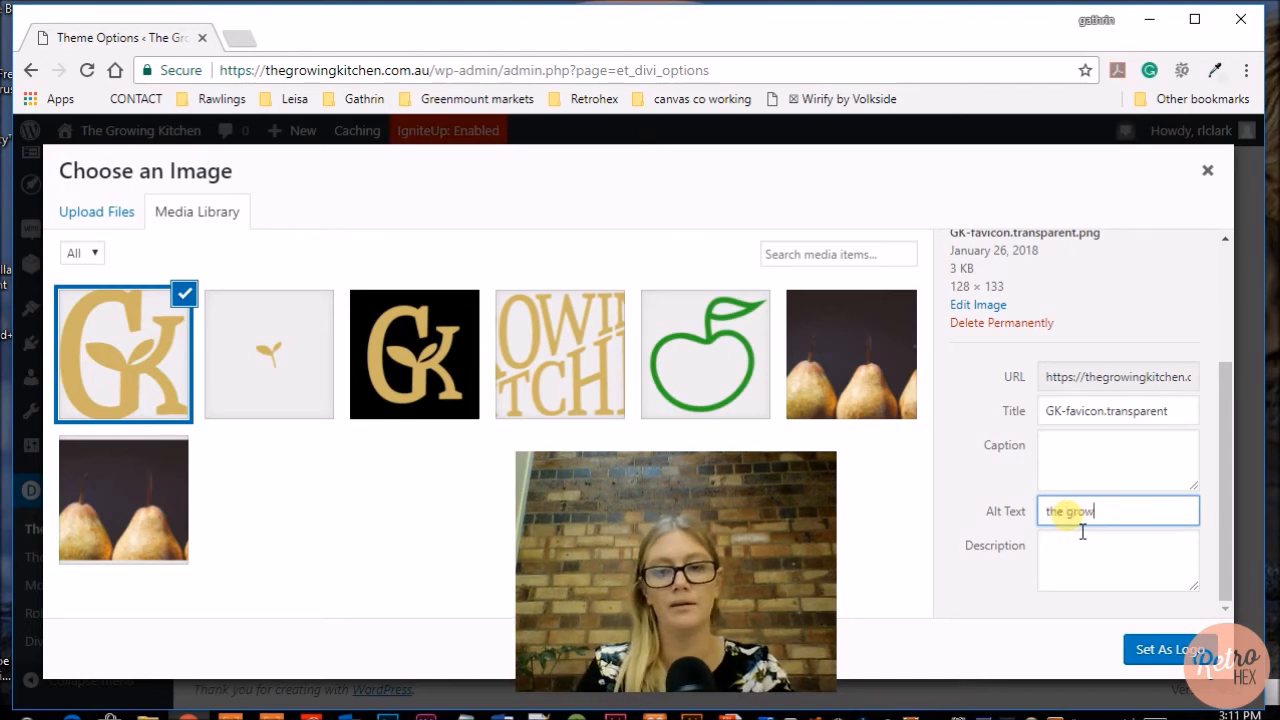
pyautogui.write('ing kitchen austral')
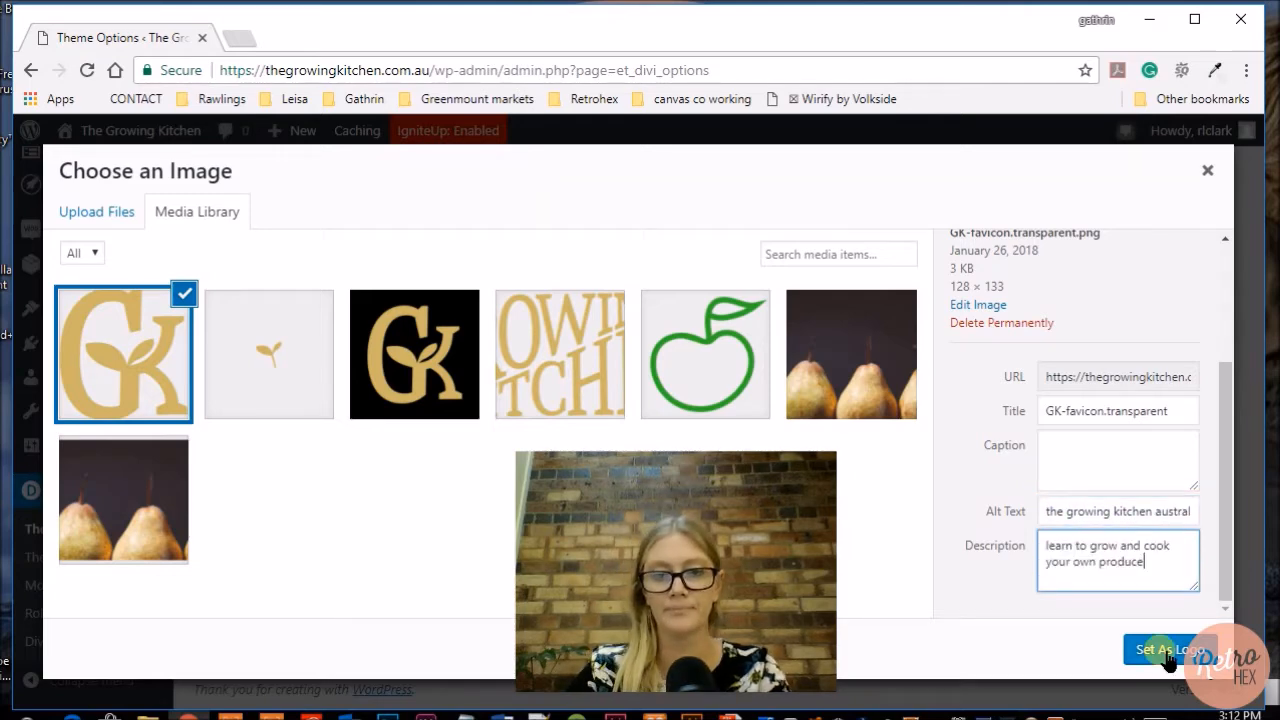
pyautogui.click(1160, 650)
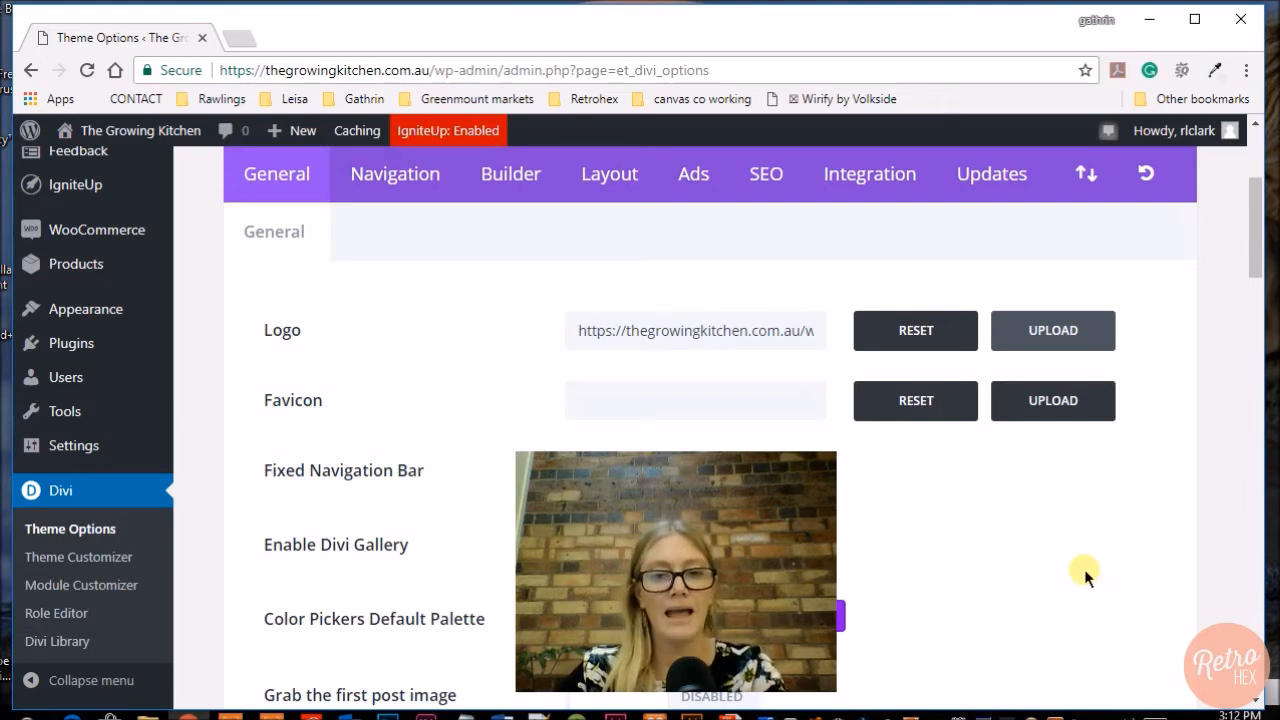
# Set the existing media library image favicon-website-GK.png as the site's favicon.
pyautogui.scroll(-2, 1084, 569)
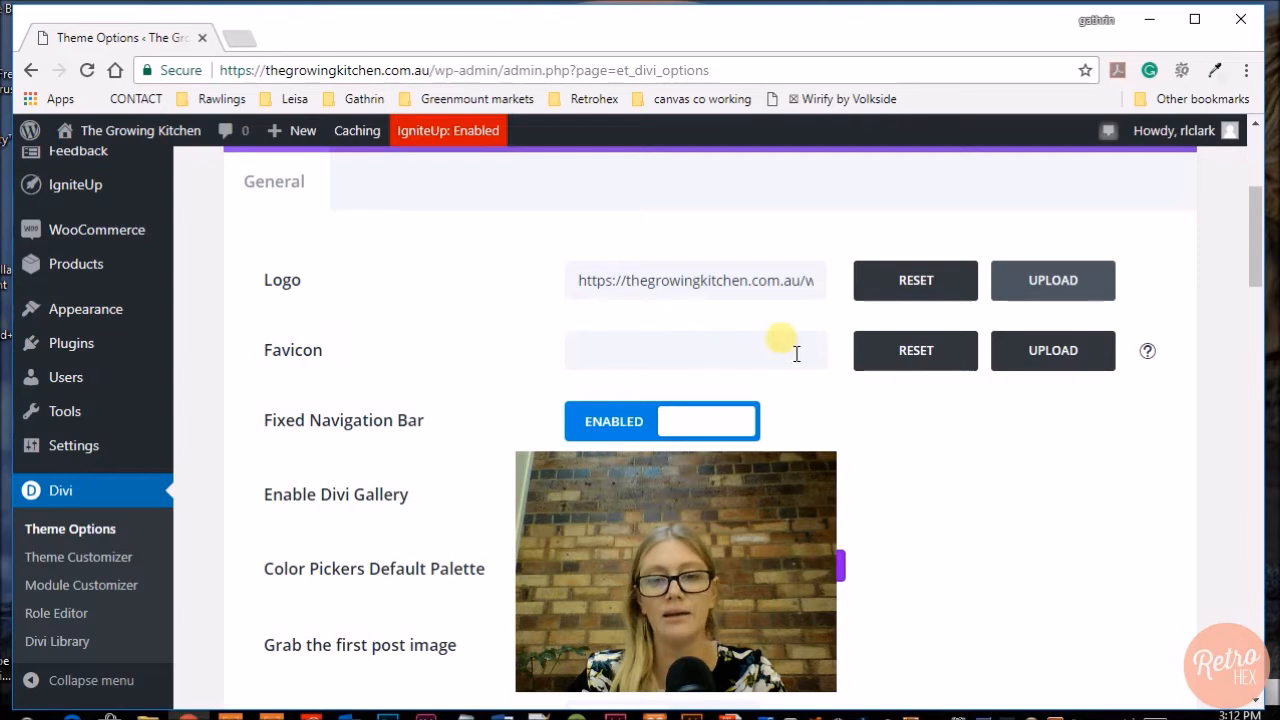
pyautogui.click(1052, 362)
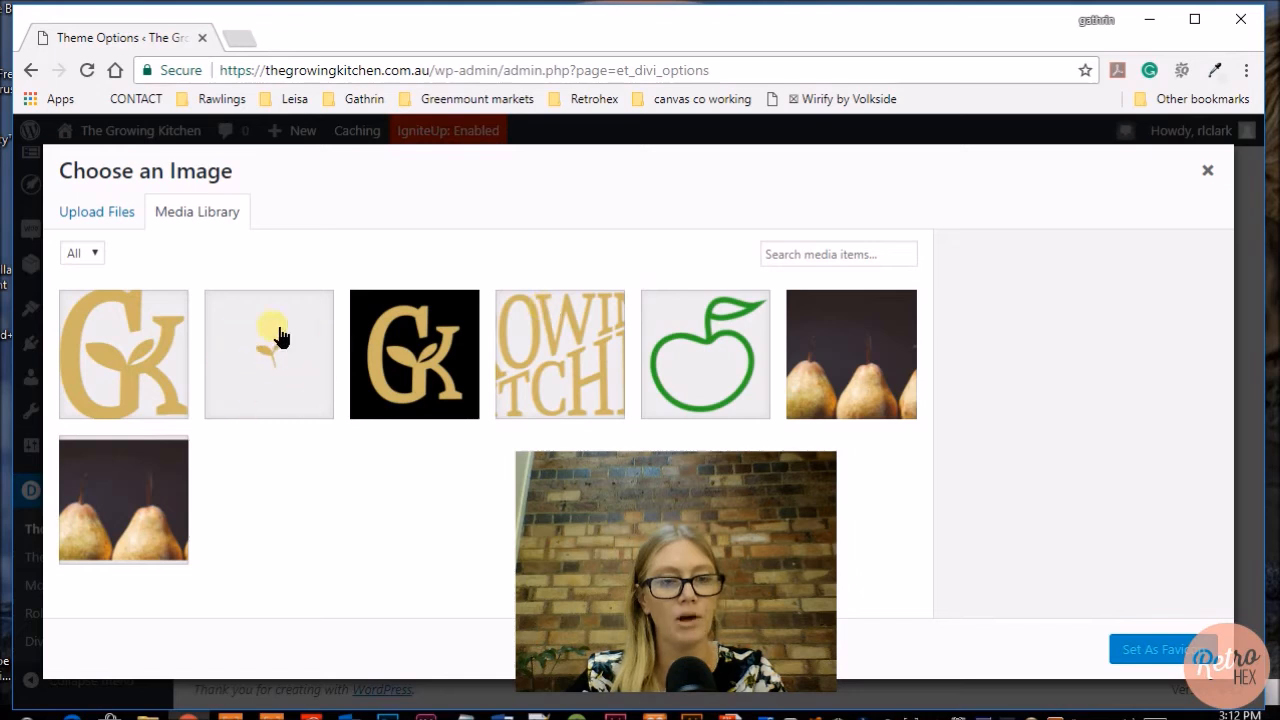
pyautogui.click(279, 358)
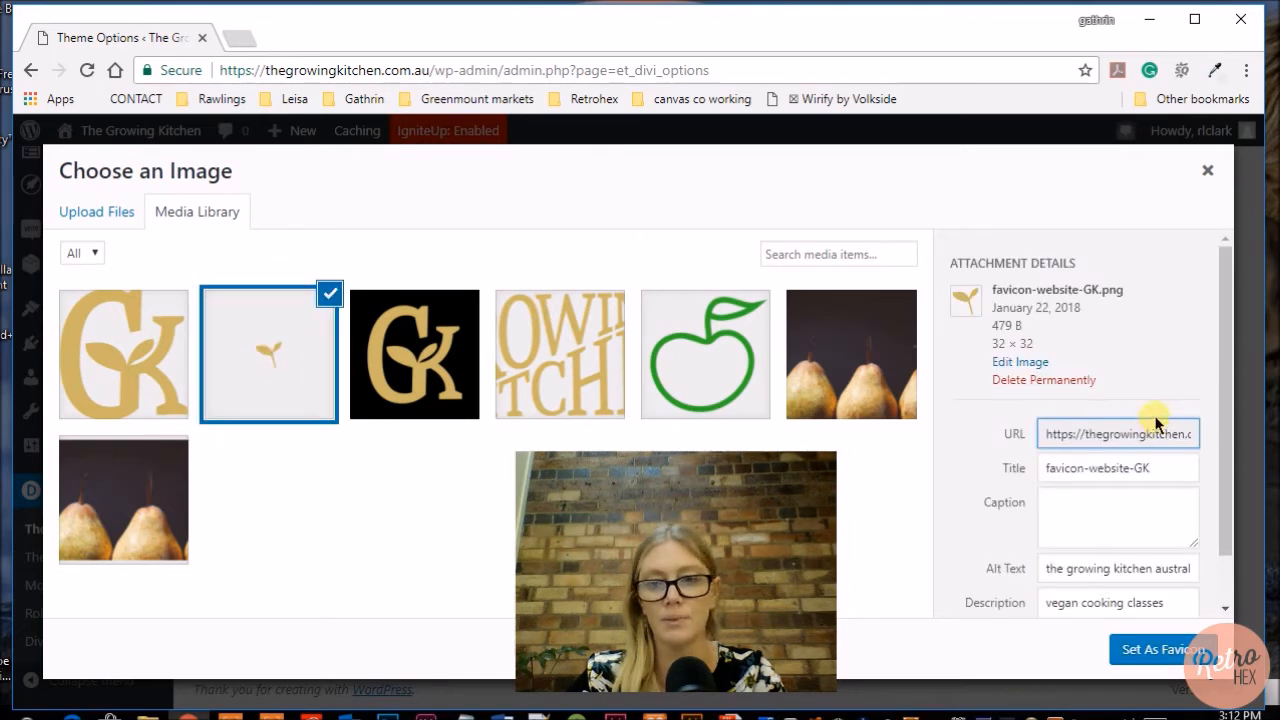
pyautogui.click(1160, 650)
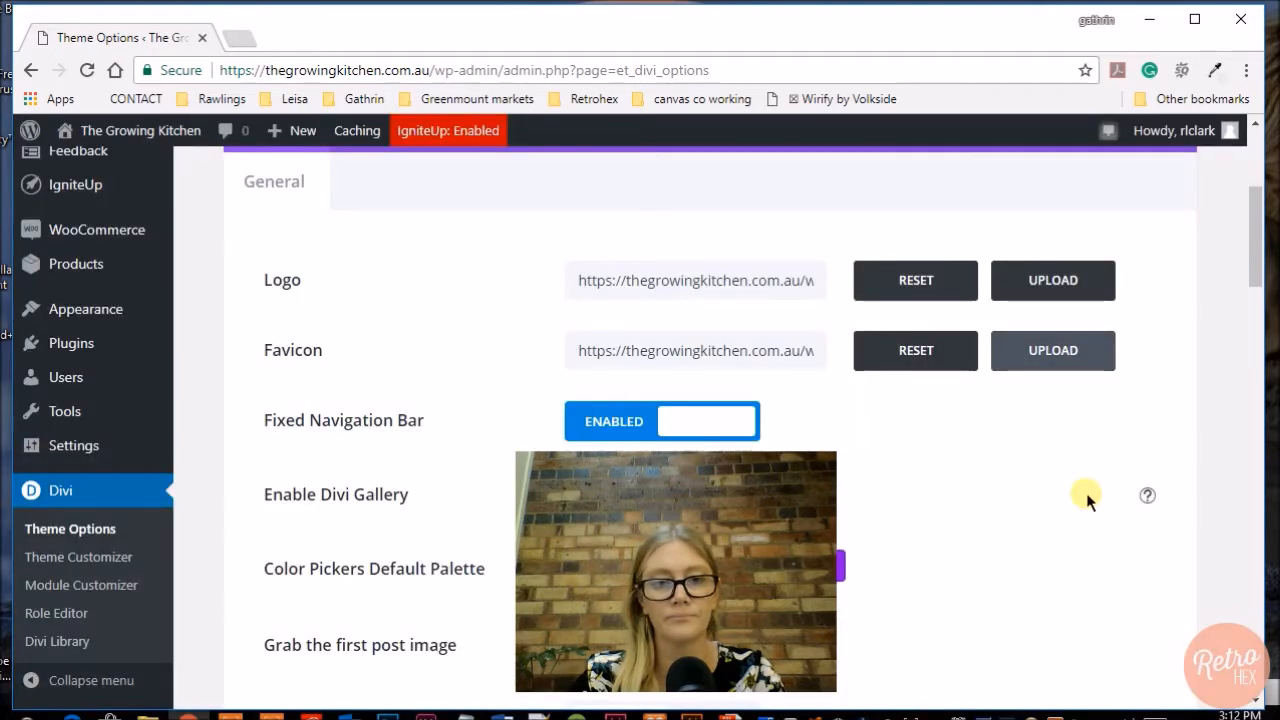
# Enable the Divi Gallery in the general theme options.
pyautogui.scroll(-1, 1060, 500)
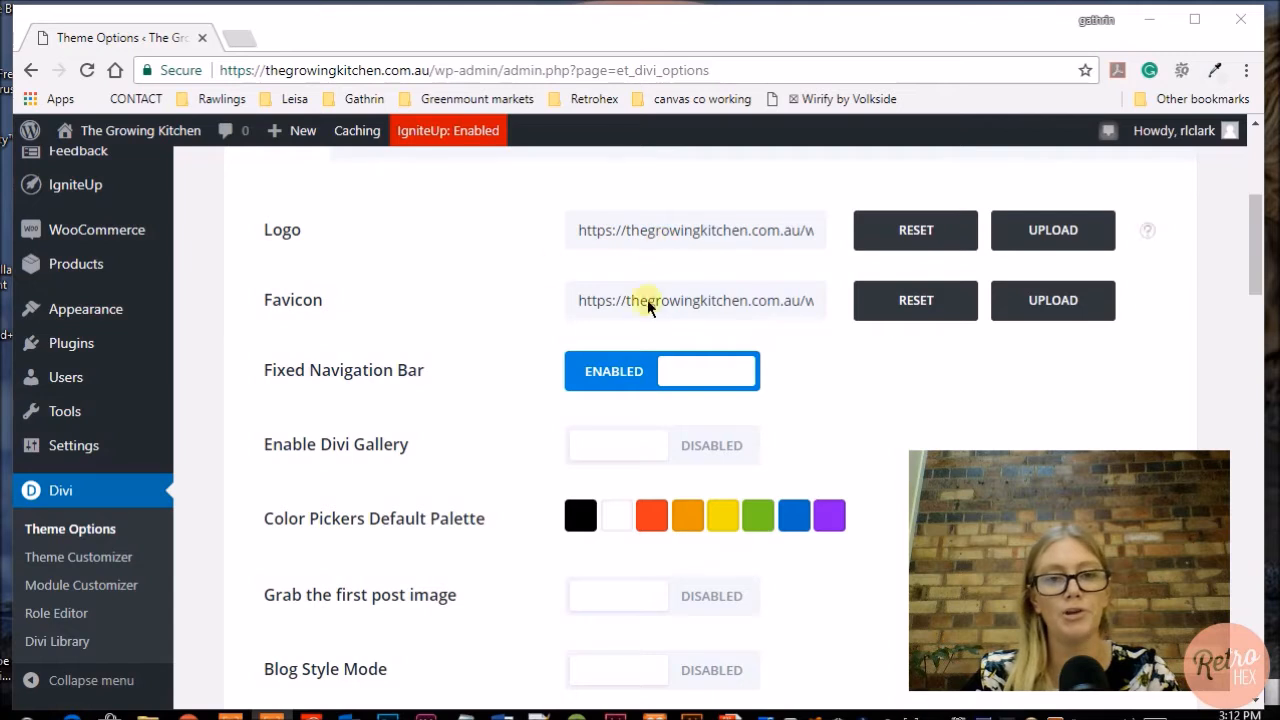
pyautogui.scroll(-1, 846, 368)
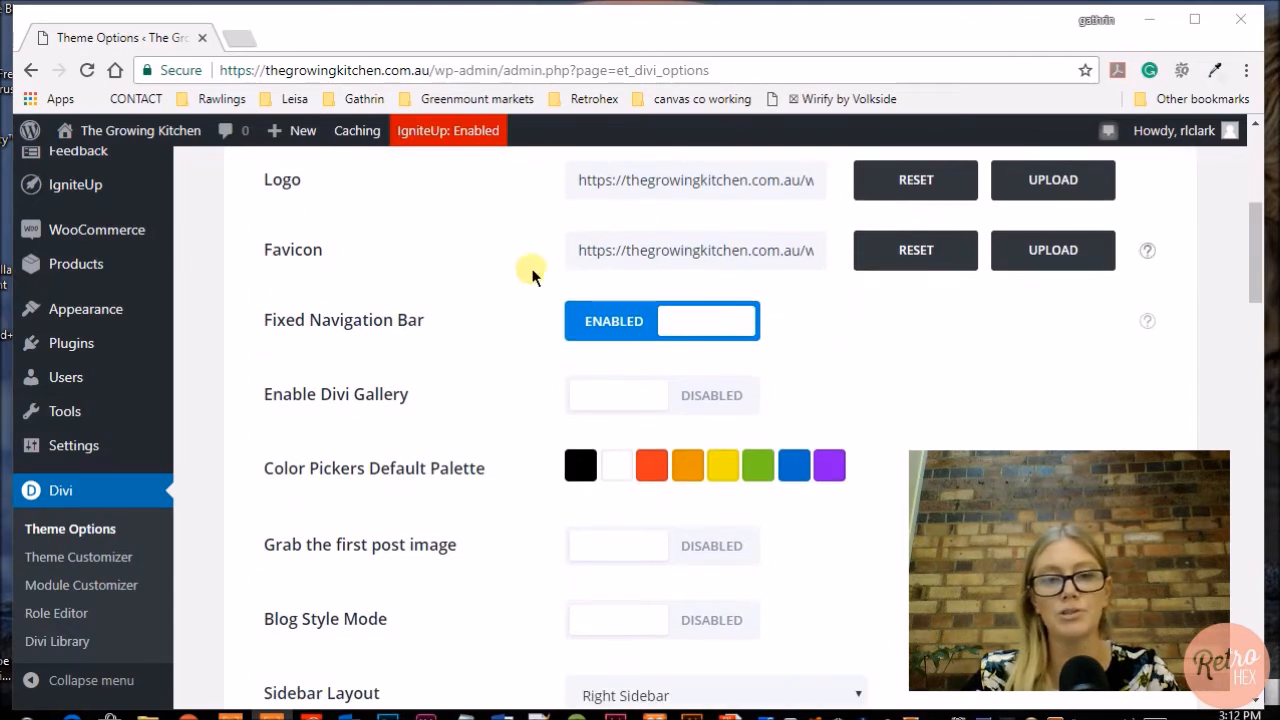
pyautogui.scroll(-1, 792, 306)
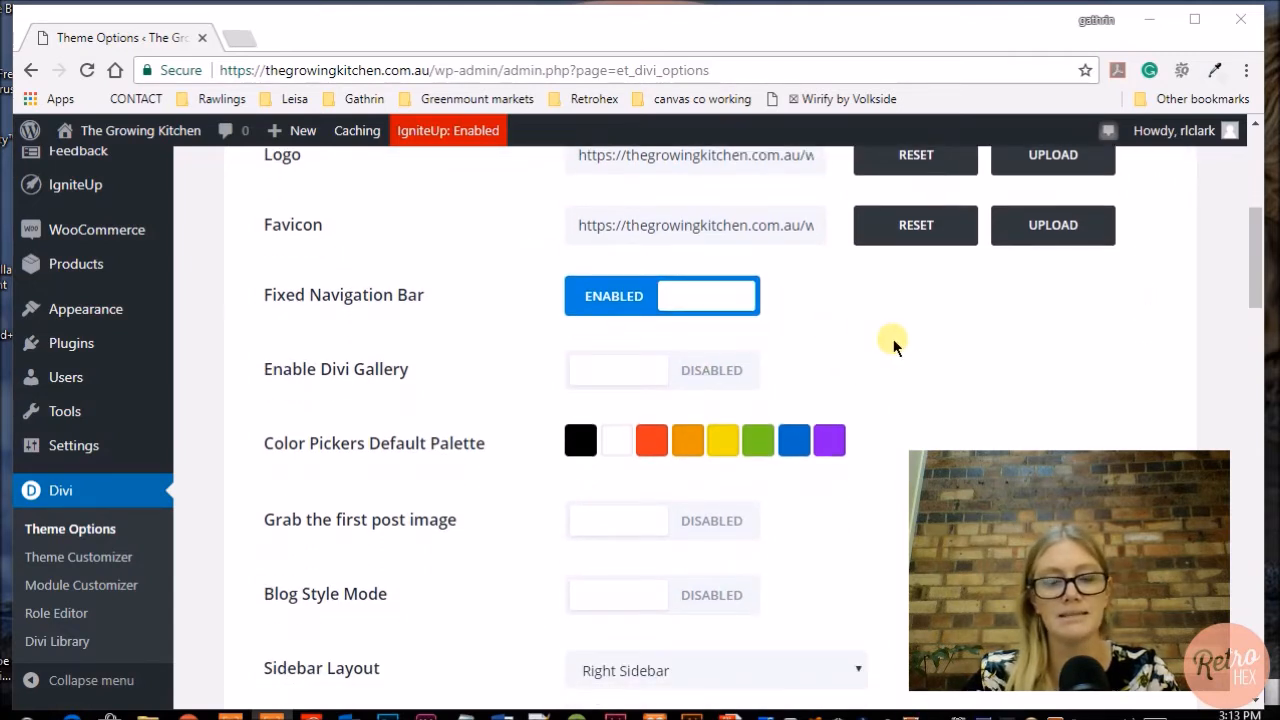
pyautogui.scroll(-1, 903, 346)
pyautogui.scroll(2, 900, 350)
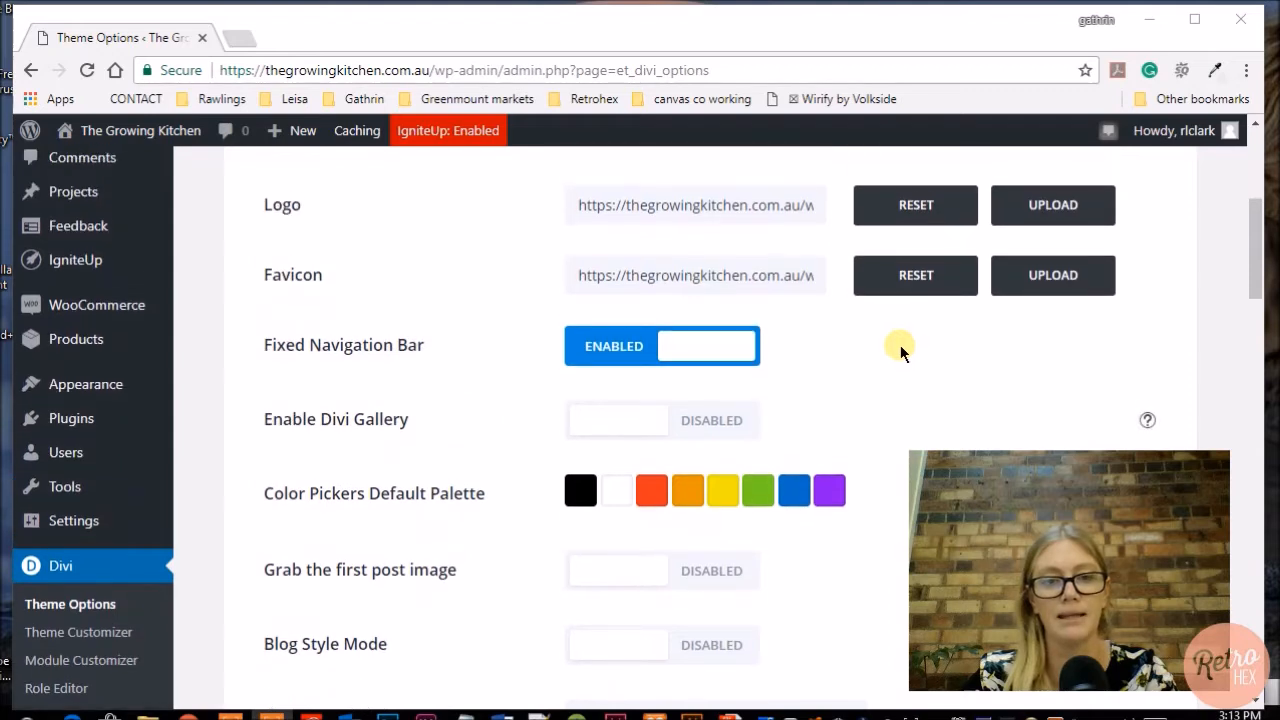
pyautogui.scroll(1, 900, 348)
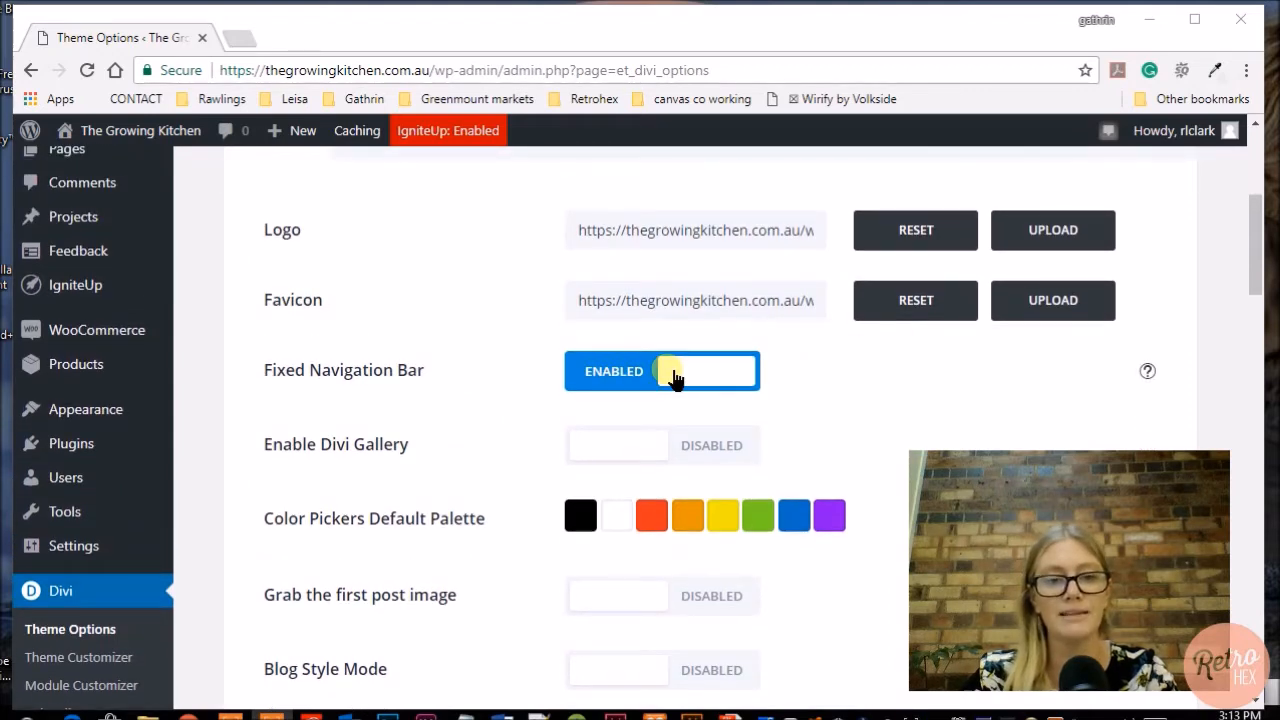
pyautogui.click(670, 445)
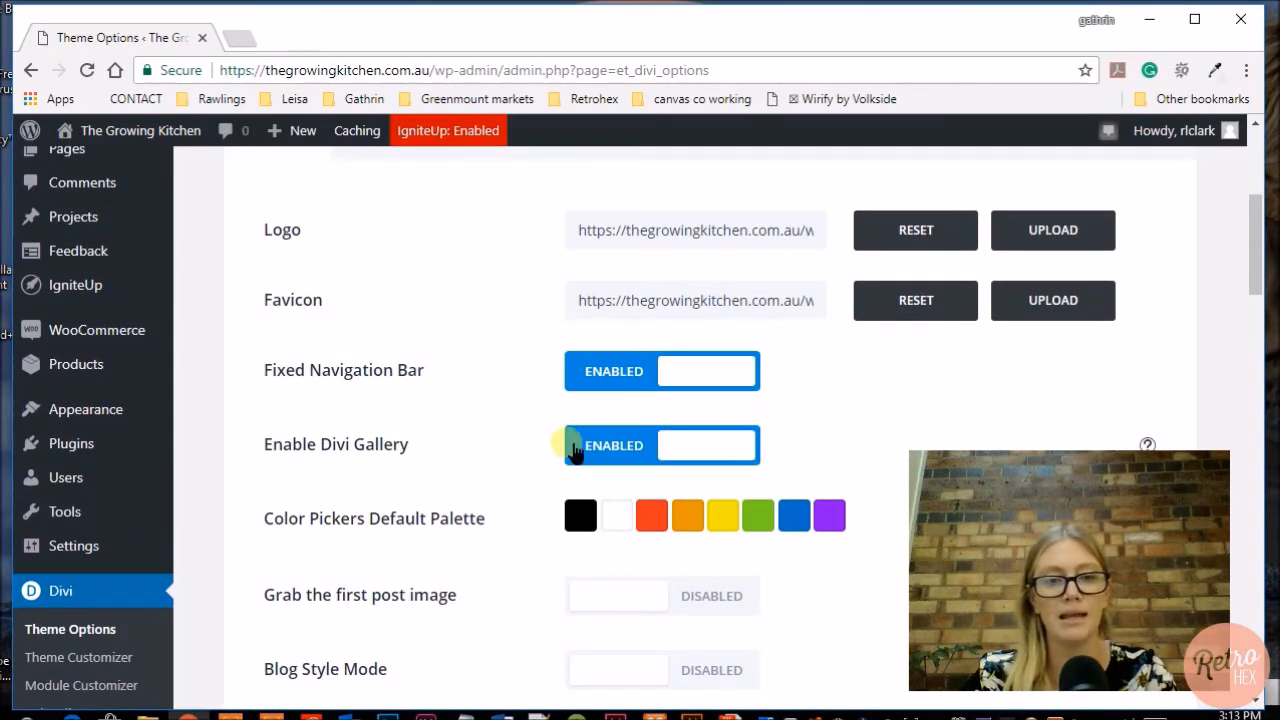
# Examine the general options from the color palette through sidebar layouts and Google Maps to the social icon settings.
pyautogui.scroll(-3, 877, 429)
pyautogui.scroll(-1, 880, 432)
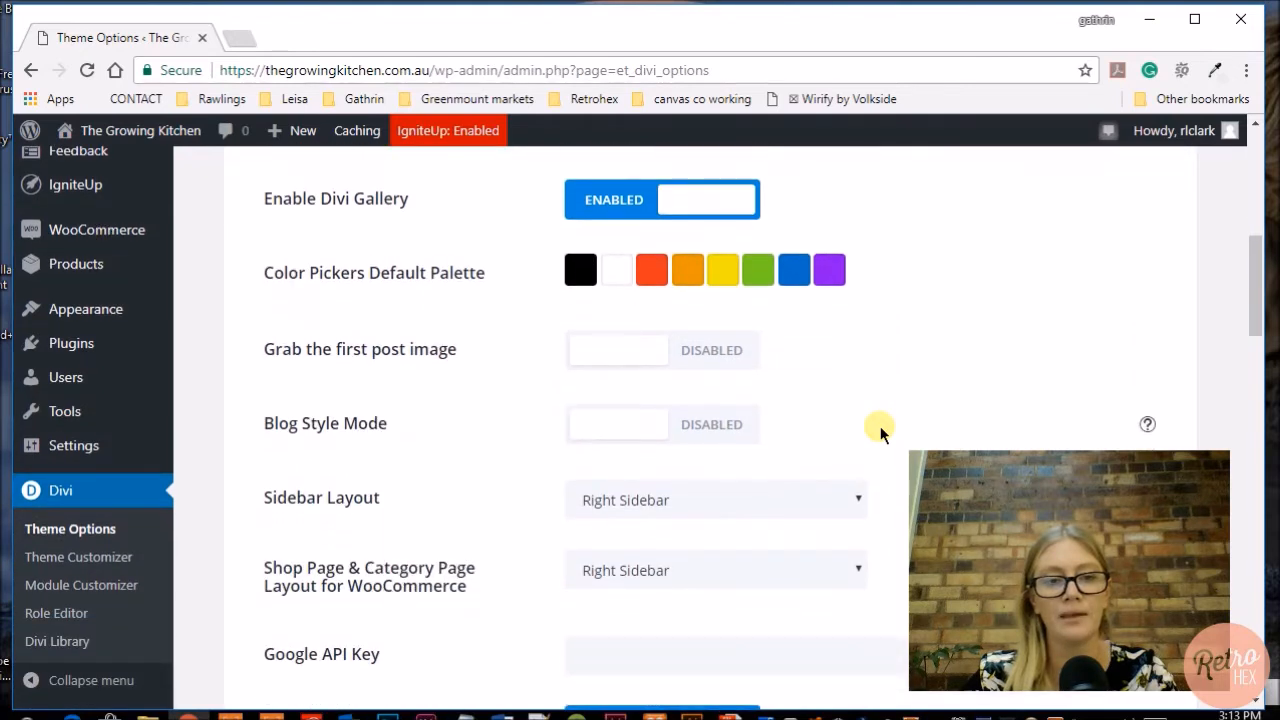
pyautogui.scroll(-1, 666, 404)
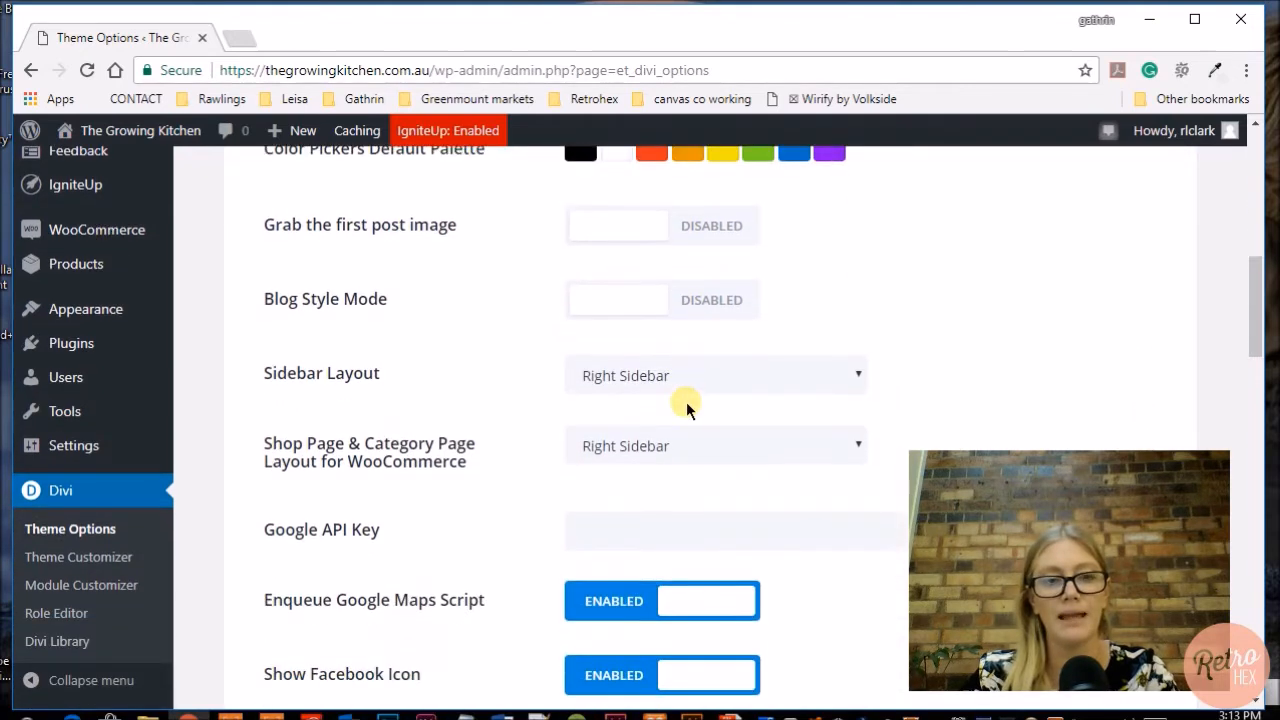
pyautogui.scroll(-3, 737, 421)
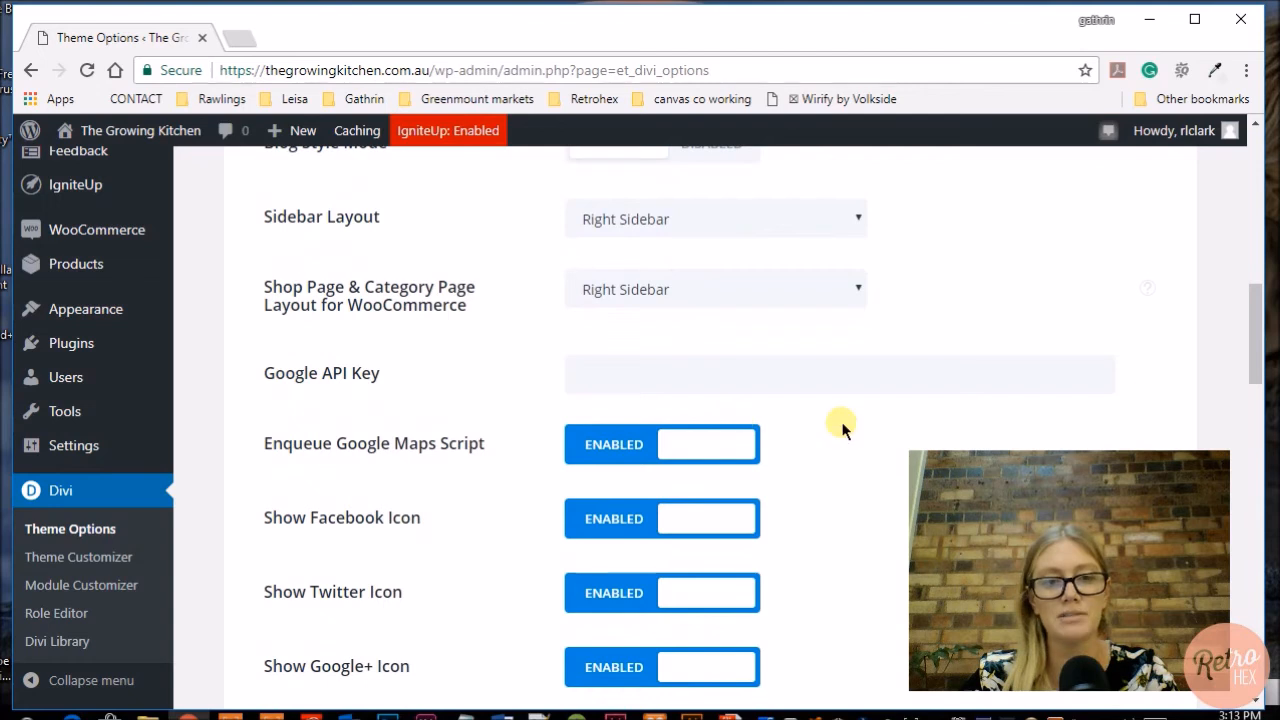
pyautogui.scroll(-2, 842, 428)
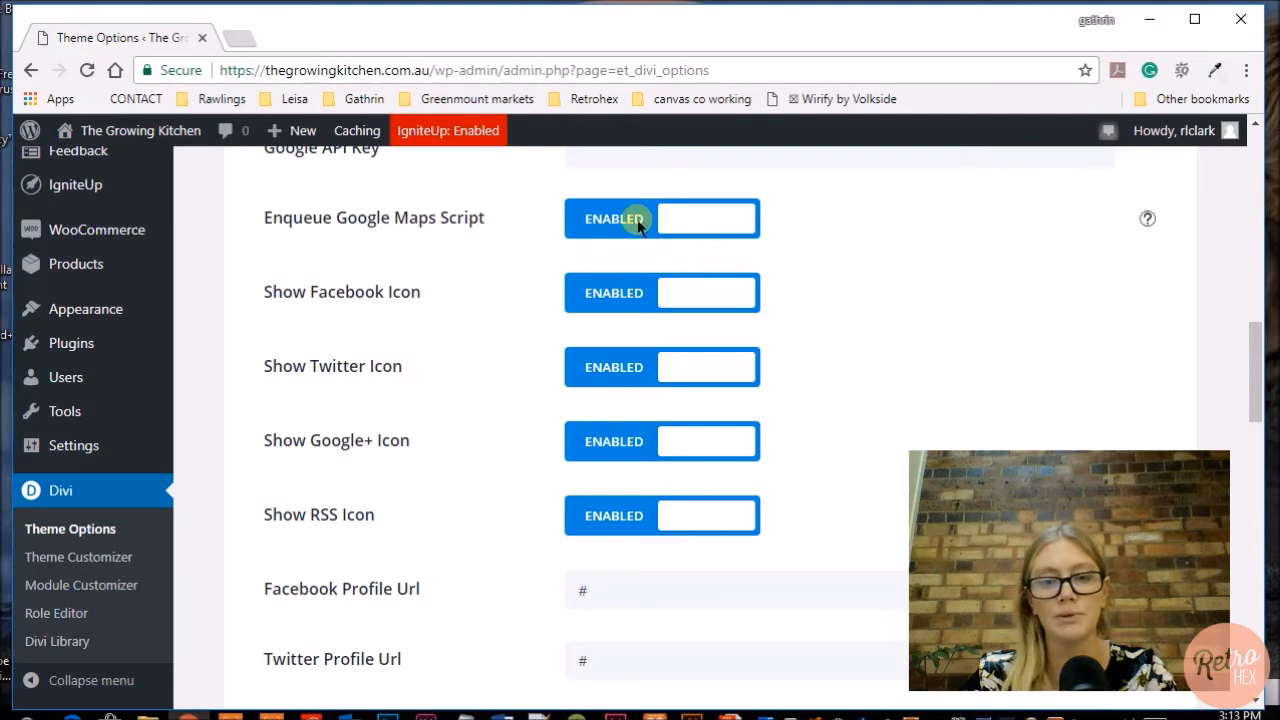
pyautogui.scroll(-1, 777, 277)
pyautogui.scroll(1, 779, 282)
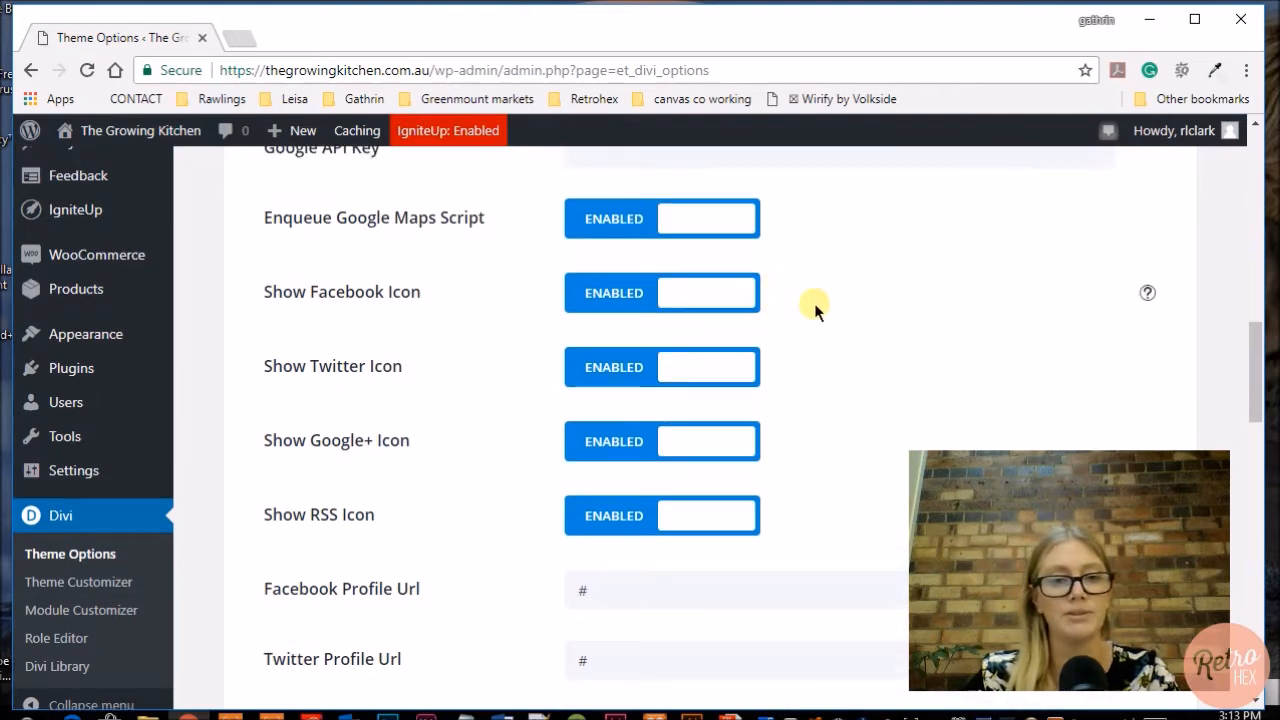
# Disable the Twitter, Google+ and RSS icons in the general theme options.
pyautogui.scroll(-1, 814, 303)
pyautogui.click(672, 358)
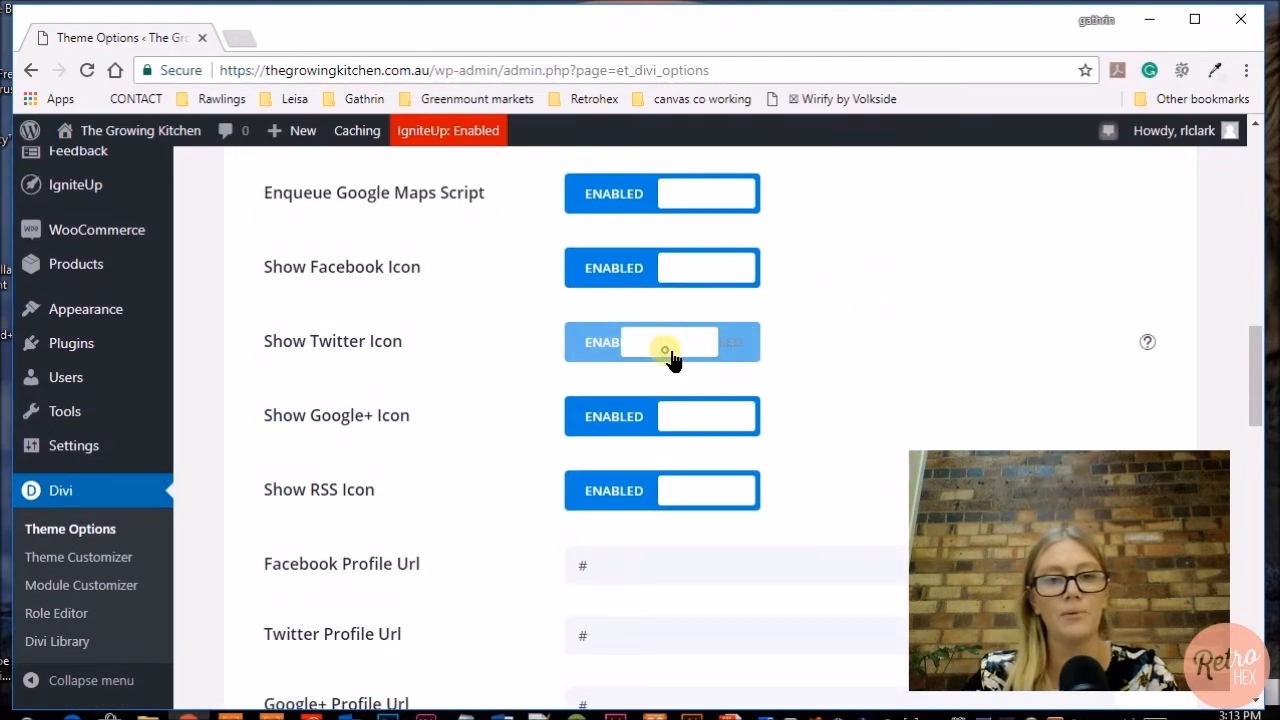
pyautogui.click(692, 436)
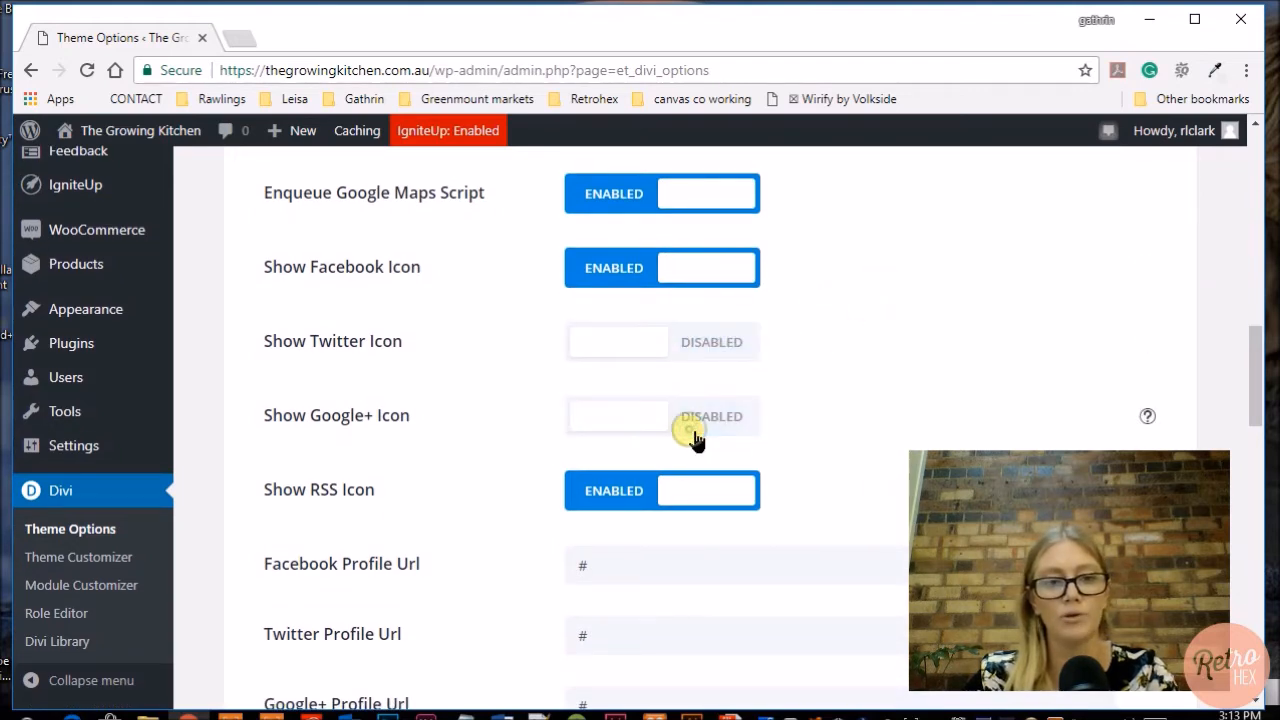
pyautogui.click(693, 500)
pyautogui.scroll(1, 838, 410)
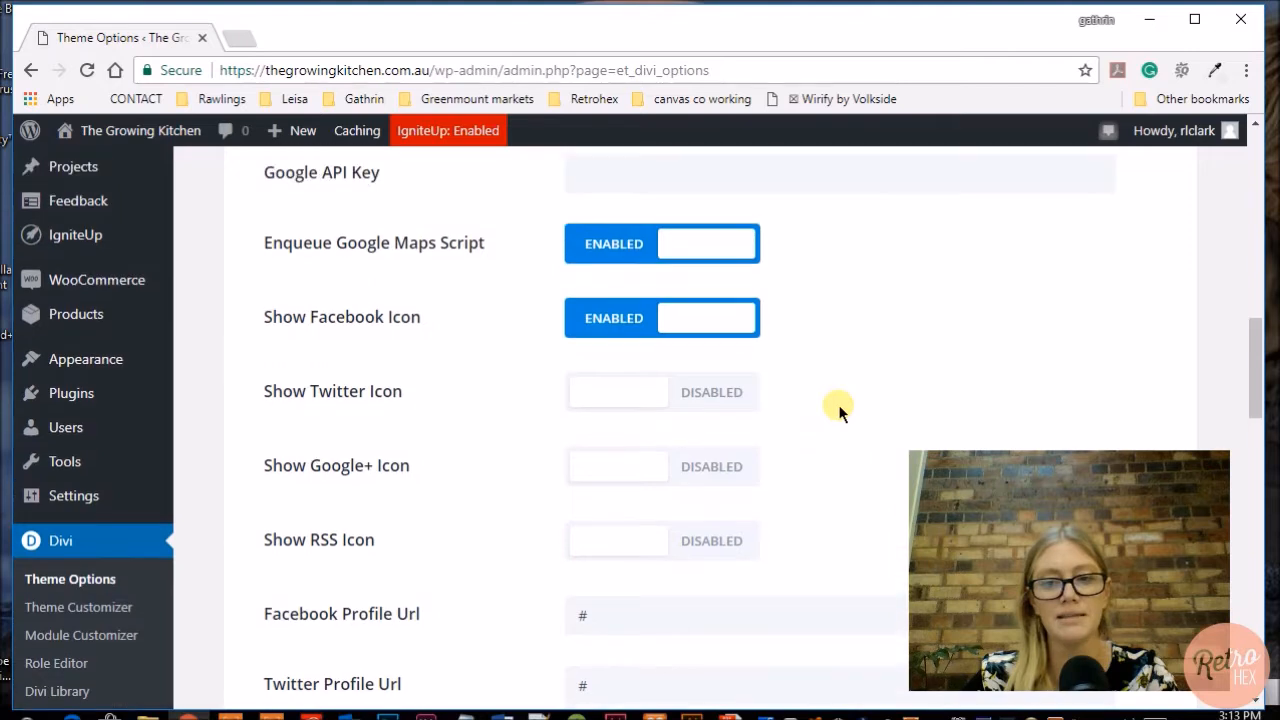
pyautogui.scroll(1, 838, 410)
pyautogui.scroll(-1, 838, 410)
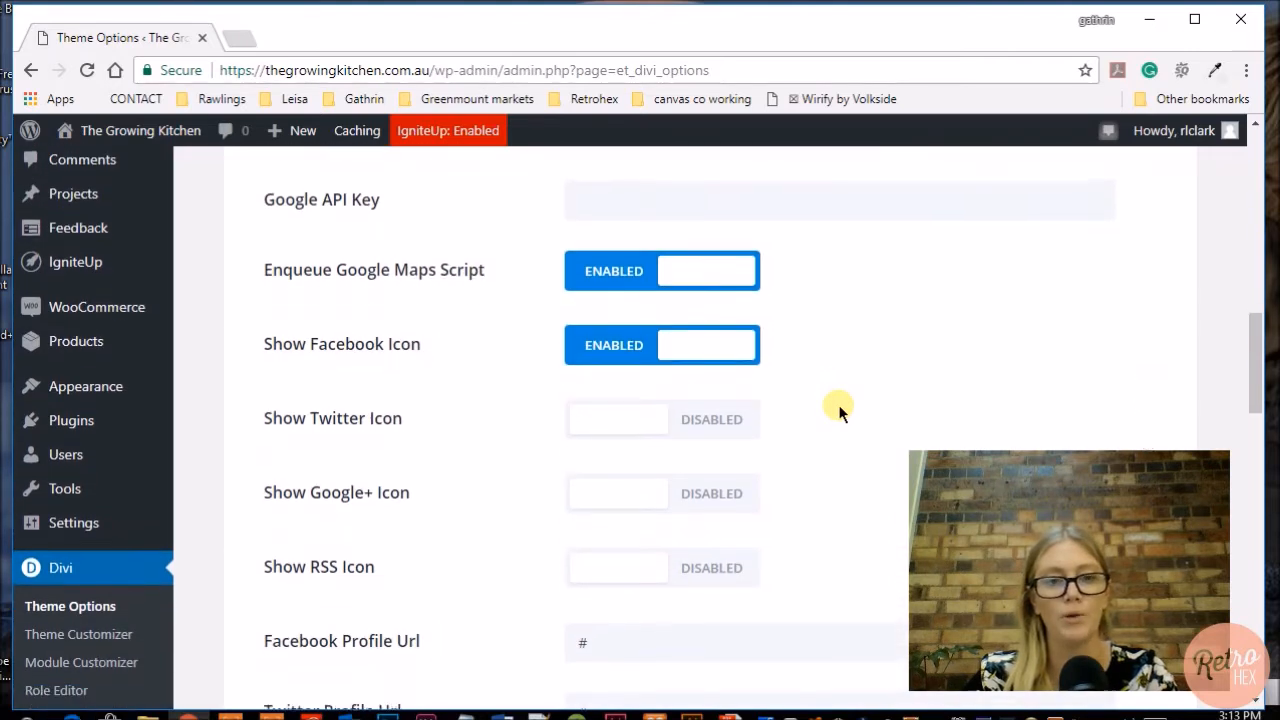
pyautogui.scroll(-2, 838, 410)
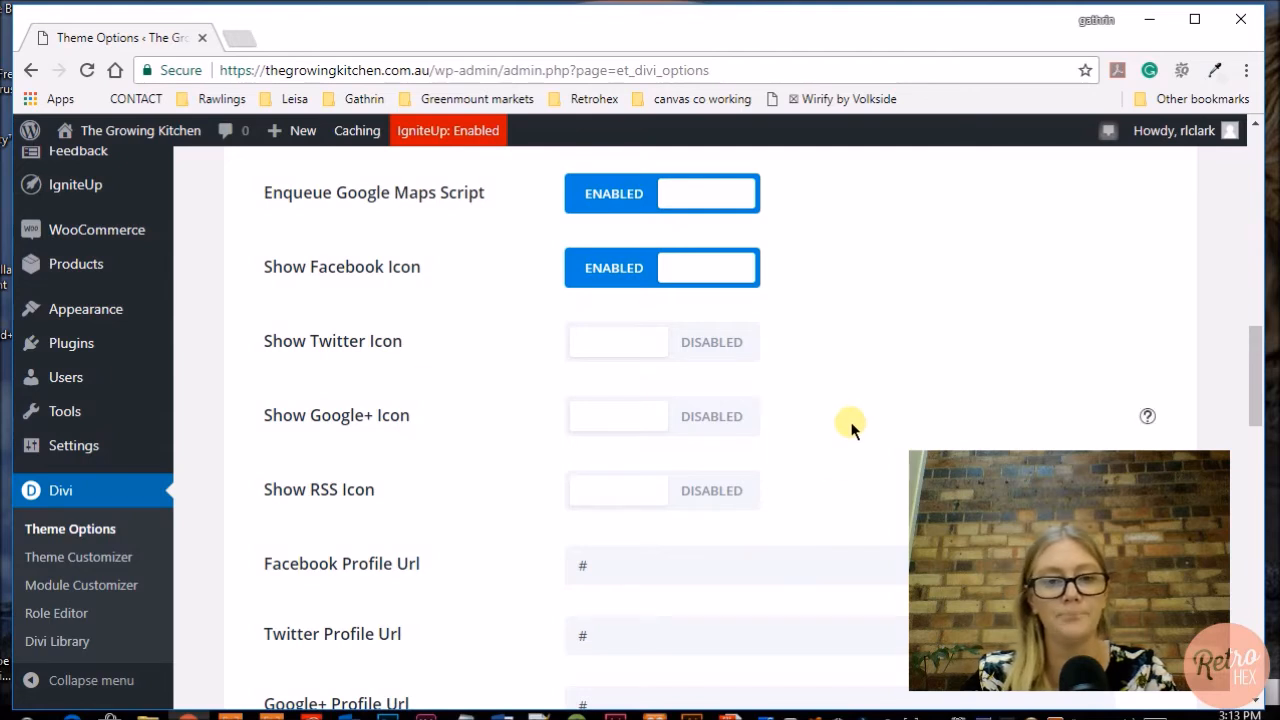
# Replace the placeholder Facebook profile URL with facebook.com/thegrowingkitchenaustralia/, opening a new browser tab to look up the page address.
pyautogui.scroll(-2, 850, 428)
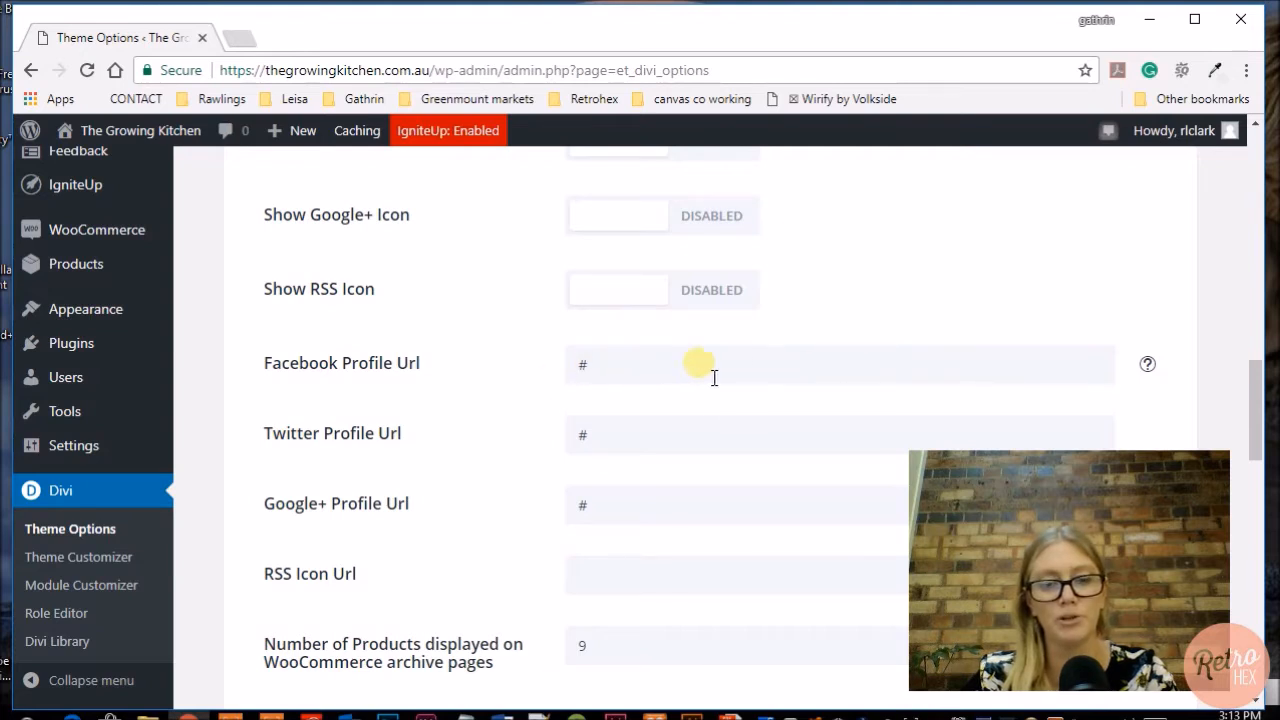
pyautogui.click(627, 364)
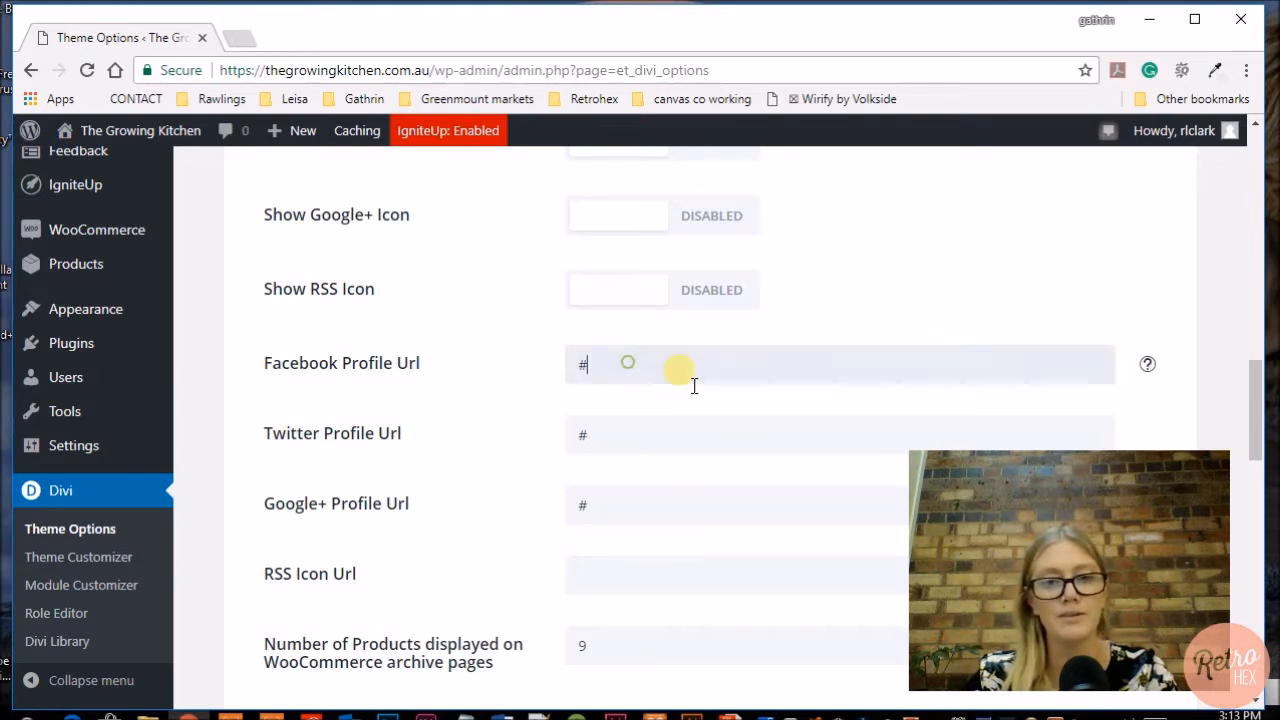
pyautogui.press('BackSpace')
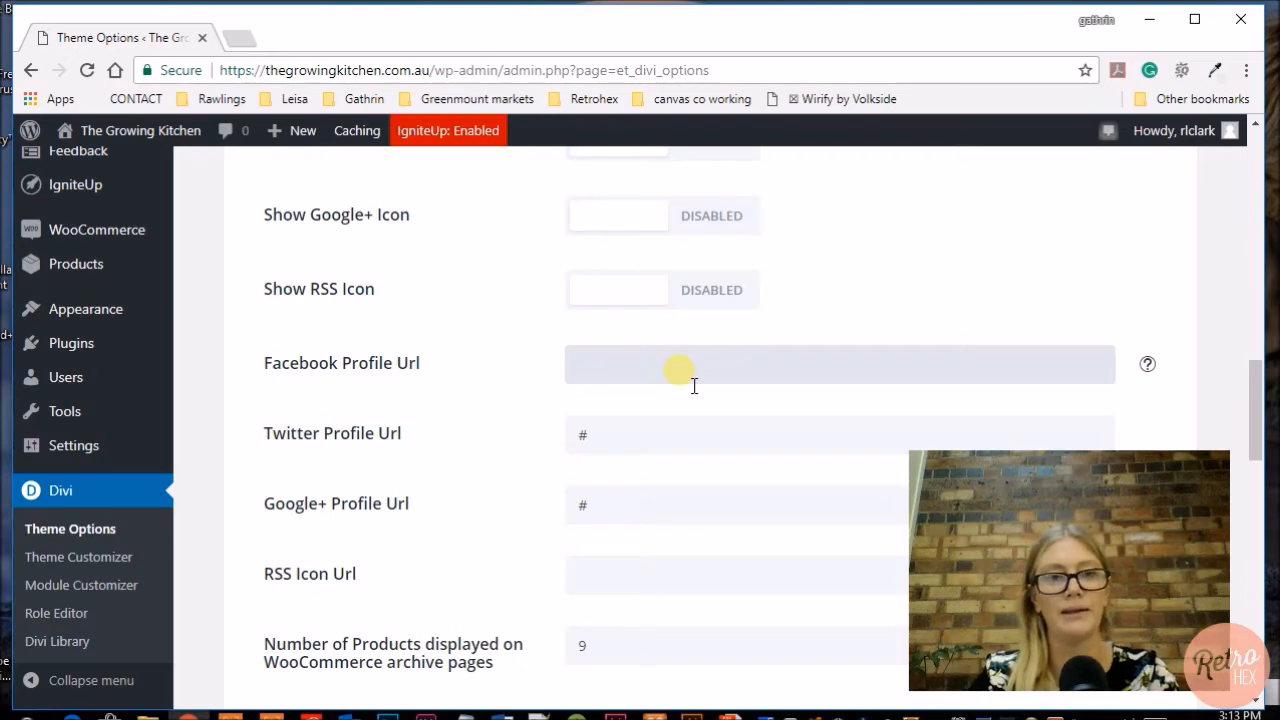
pyautogui.click(545, 72)
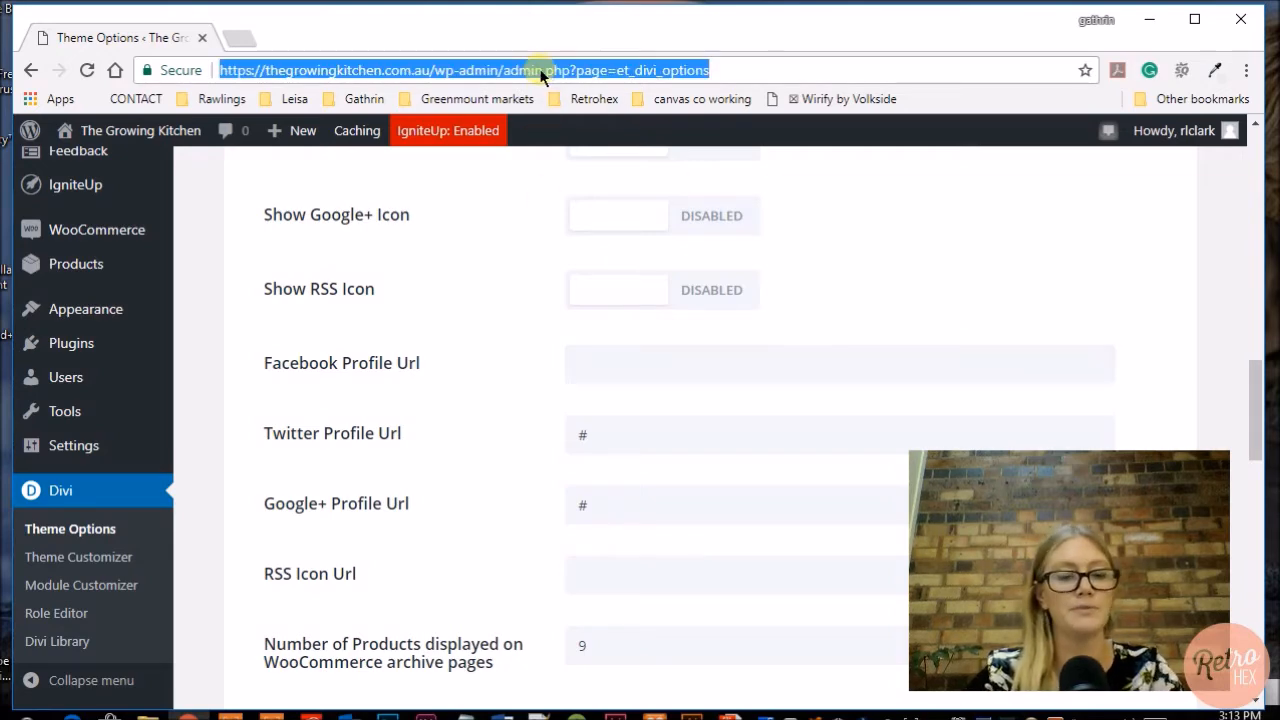
pyautogui.hotkey('ctrl', 't')
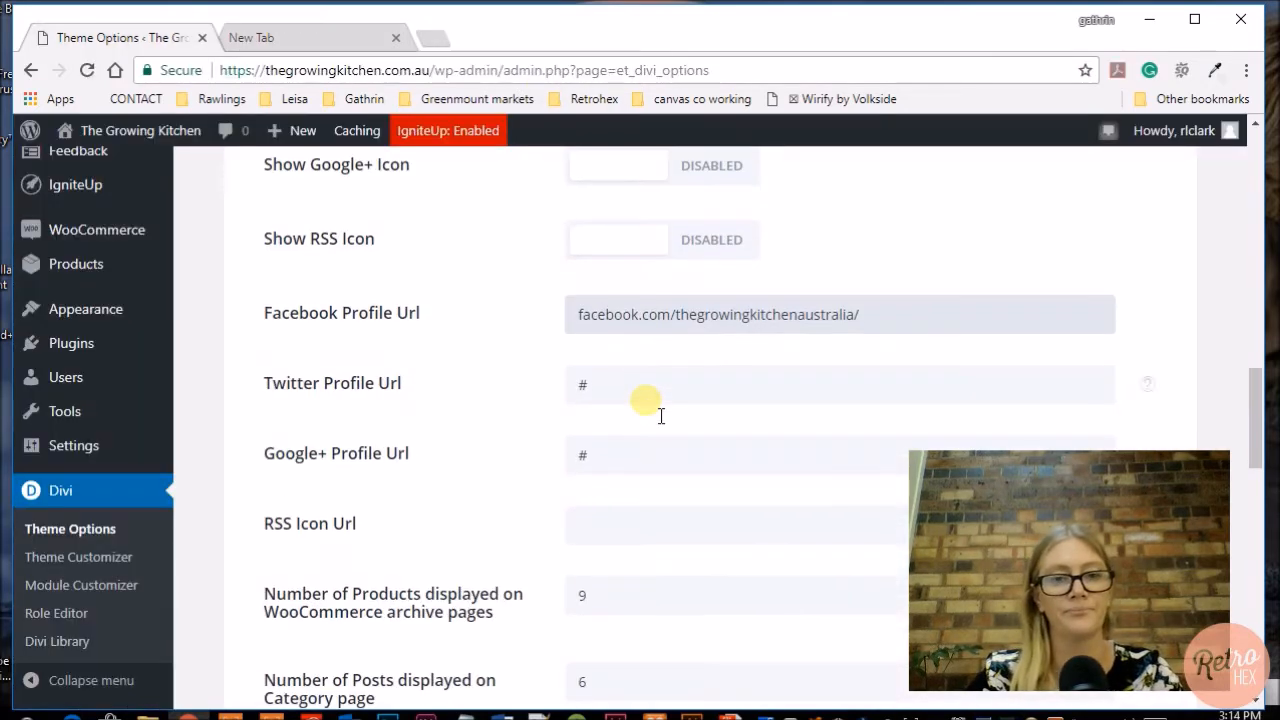
# Enable the Back To Top Button and Smooth Scrolling in the general theme options.
pyautogui.scroll(-1, 643, 400)
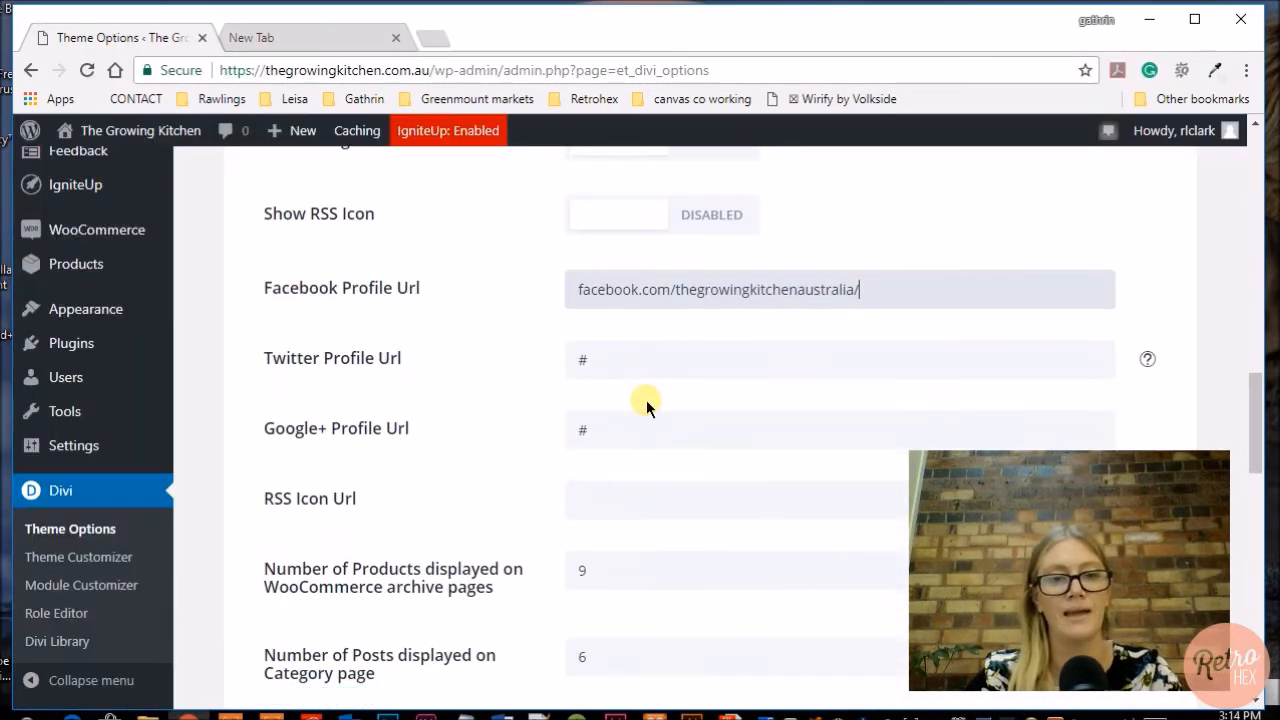
pyautogui.scroll(-3, 583, 468)
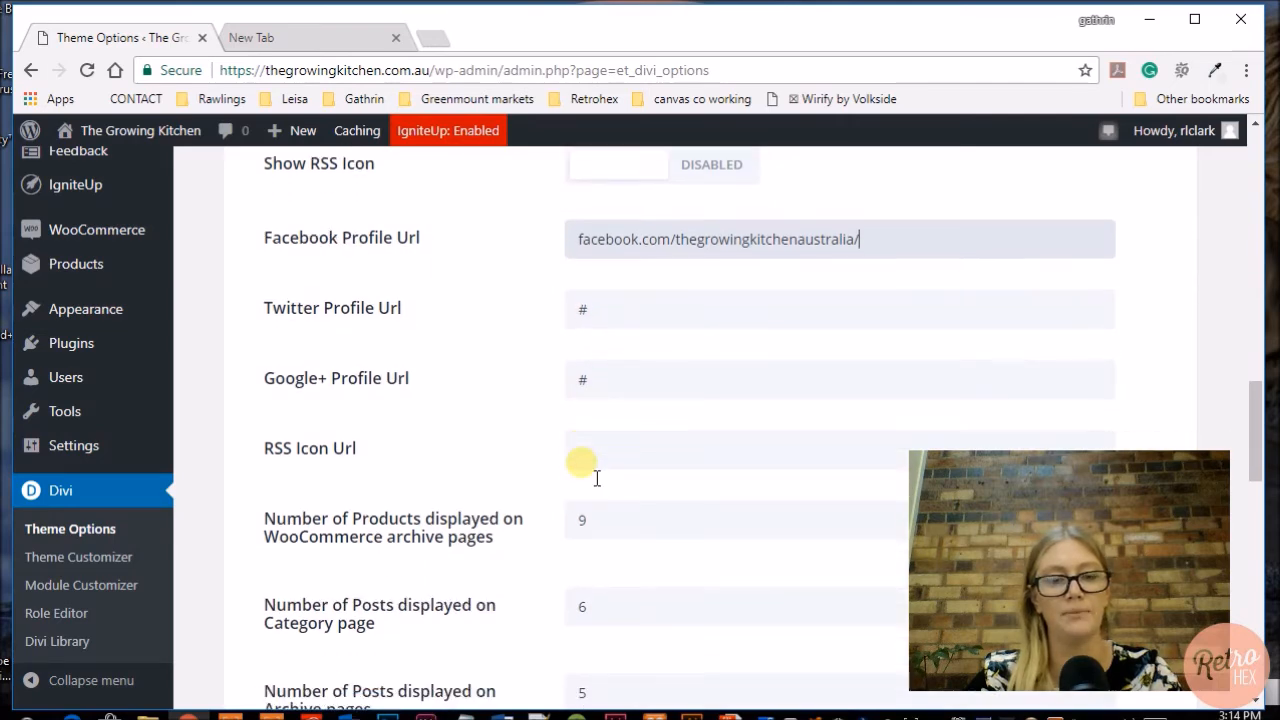
pyautogui.scroll(-1, 590, 470)
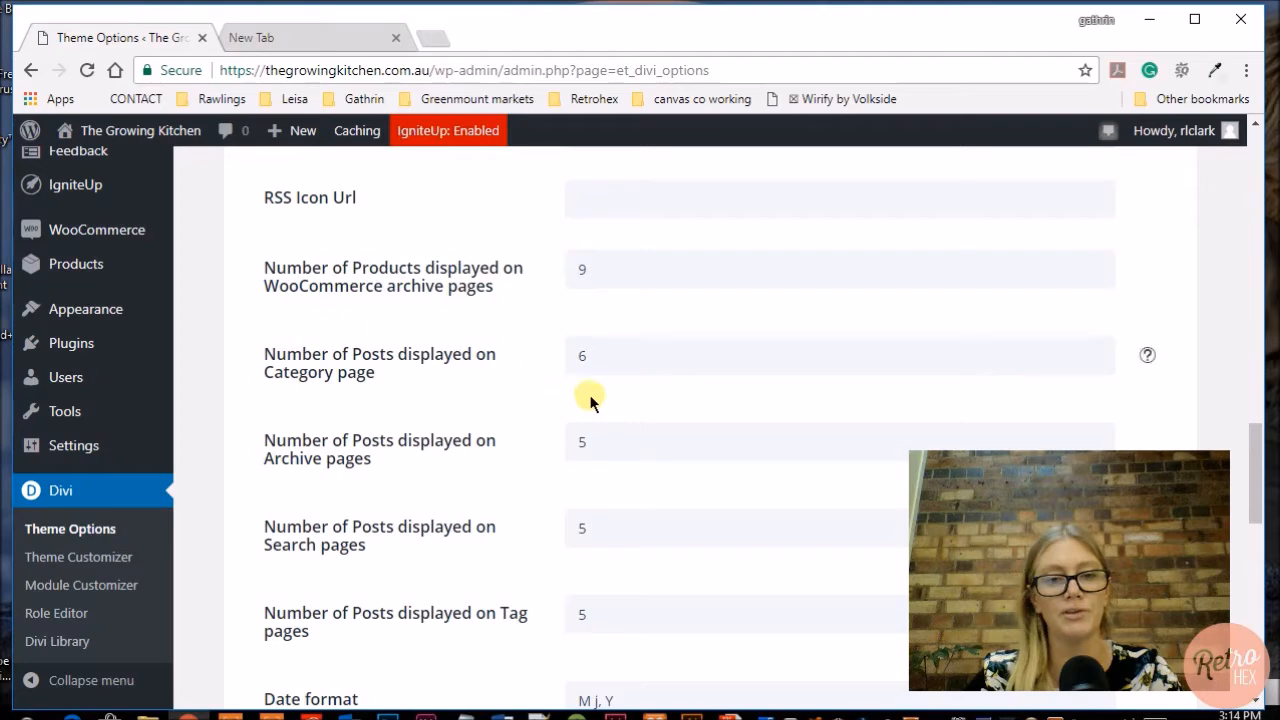
pyautogui.scroll(-3, 620, 405)
pyautogui.scroll(-2, 610, 405)
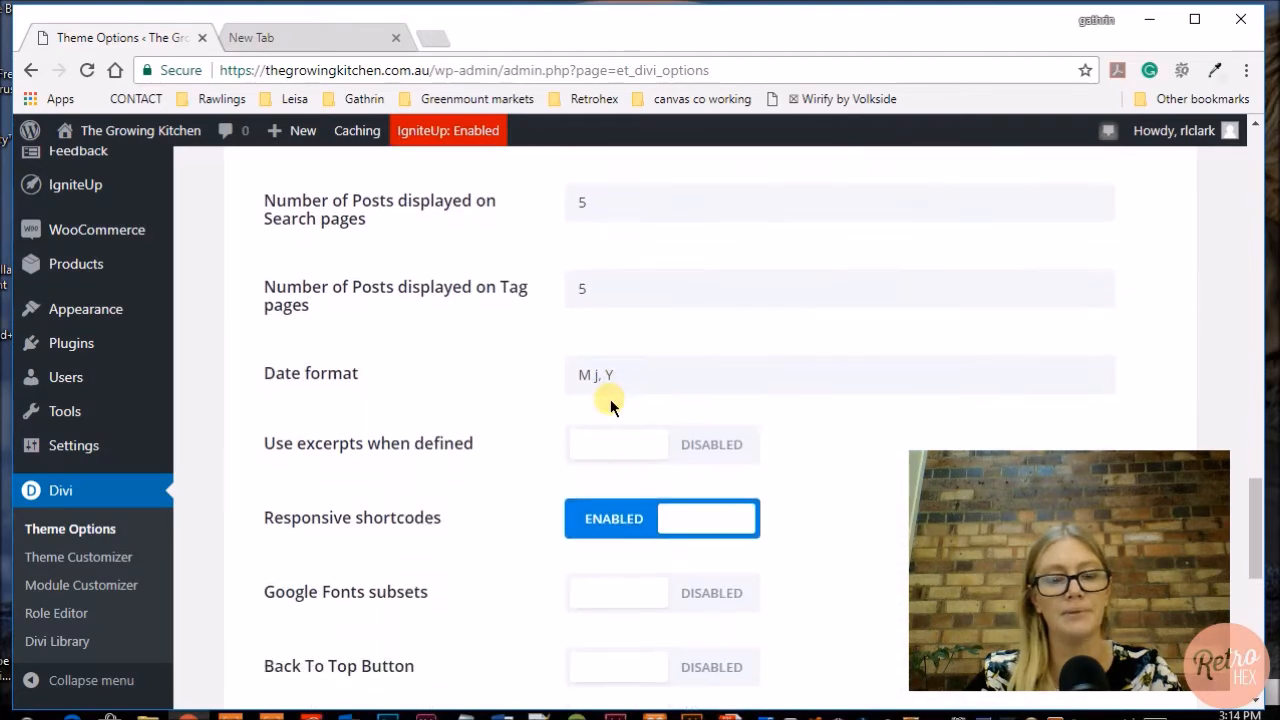
pyautogui.scroll(-1, 797, 437)
pyautogui.scroll(-2, 797, 437)
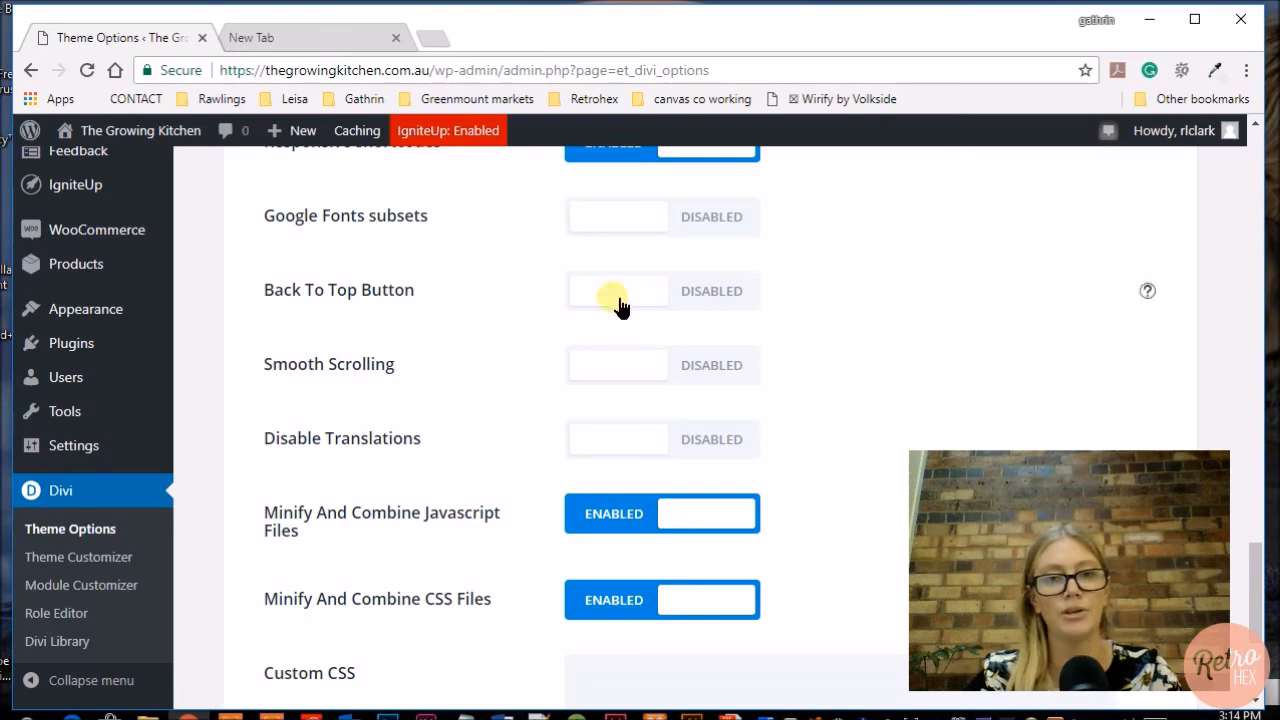
pyautogui.click(651, 297)
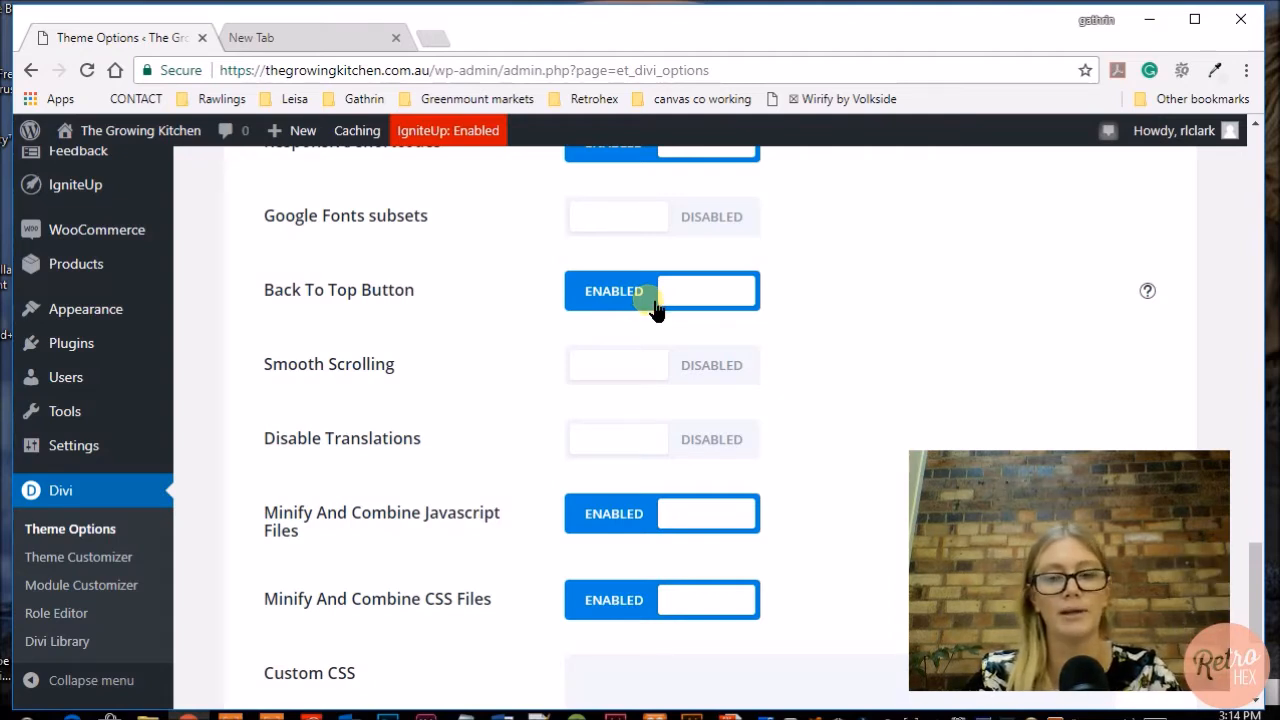
pyautogui.click(655, 372)
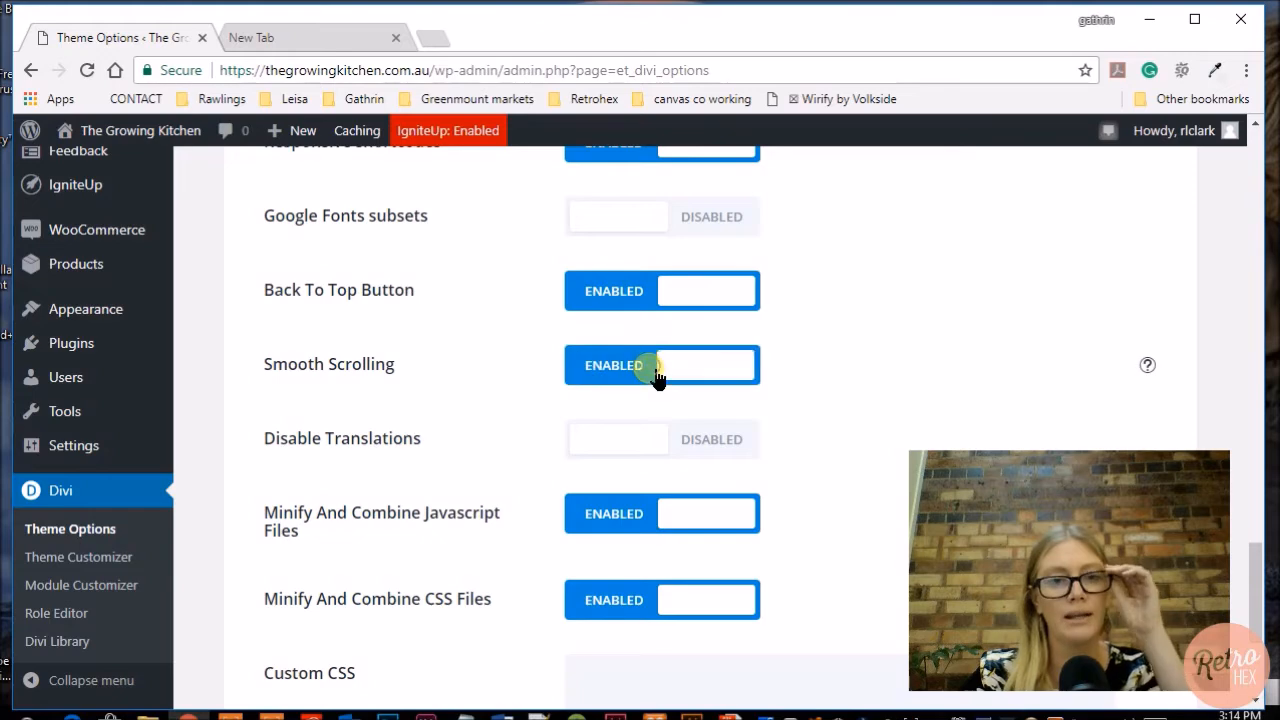
# Review the remaining general options down to the Custom CSS field and save the theme option changes.
pyautogui.scroll(-1, 805, 282)
pyautogui.scroll(2, 805, 282)
pyautogui.scroll(-1, 805, 282)
pyautogui.scroll(-2, 805, 282)
pyautogui.scroll(-3, 805, 283)
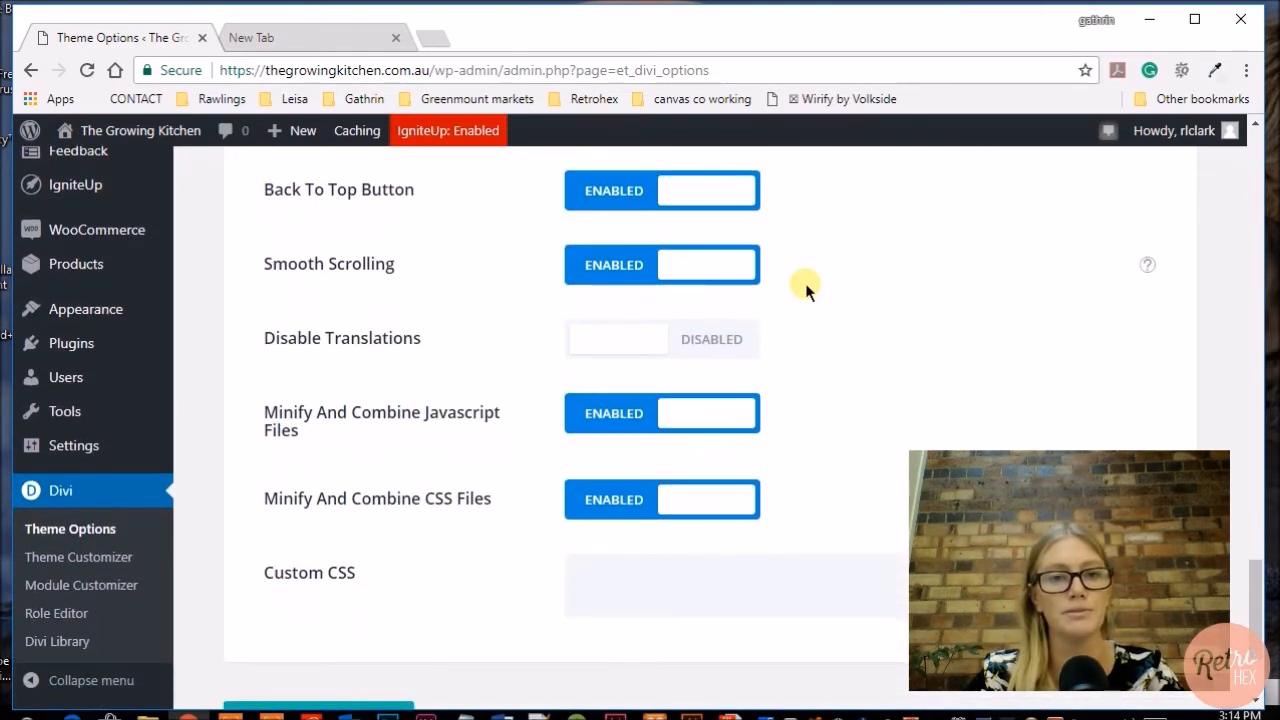
pyautogui.scroll(-1, 805, 287)
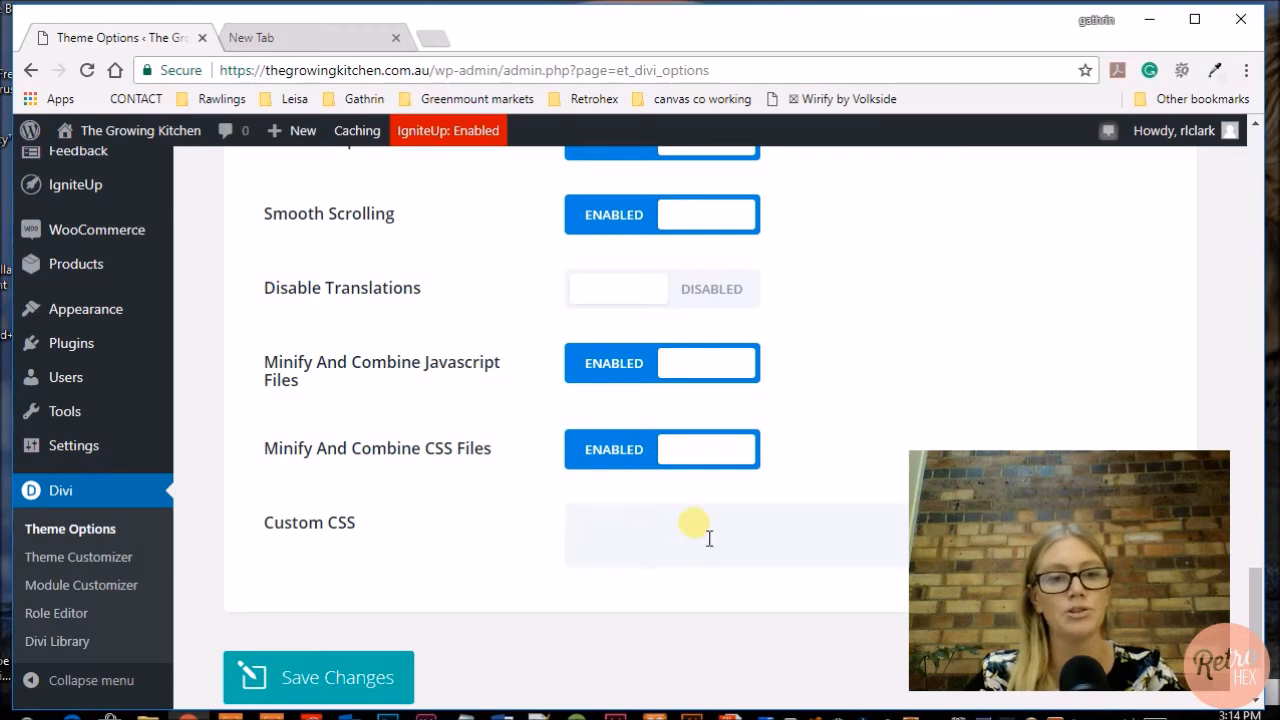
pyautogui.scroll(-2, 694, 523)
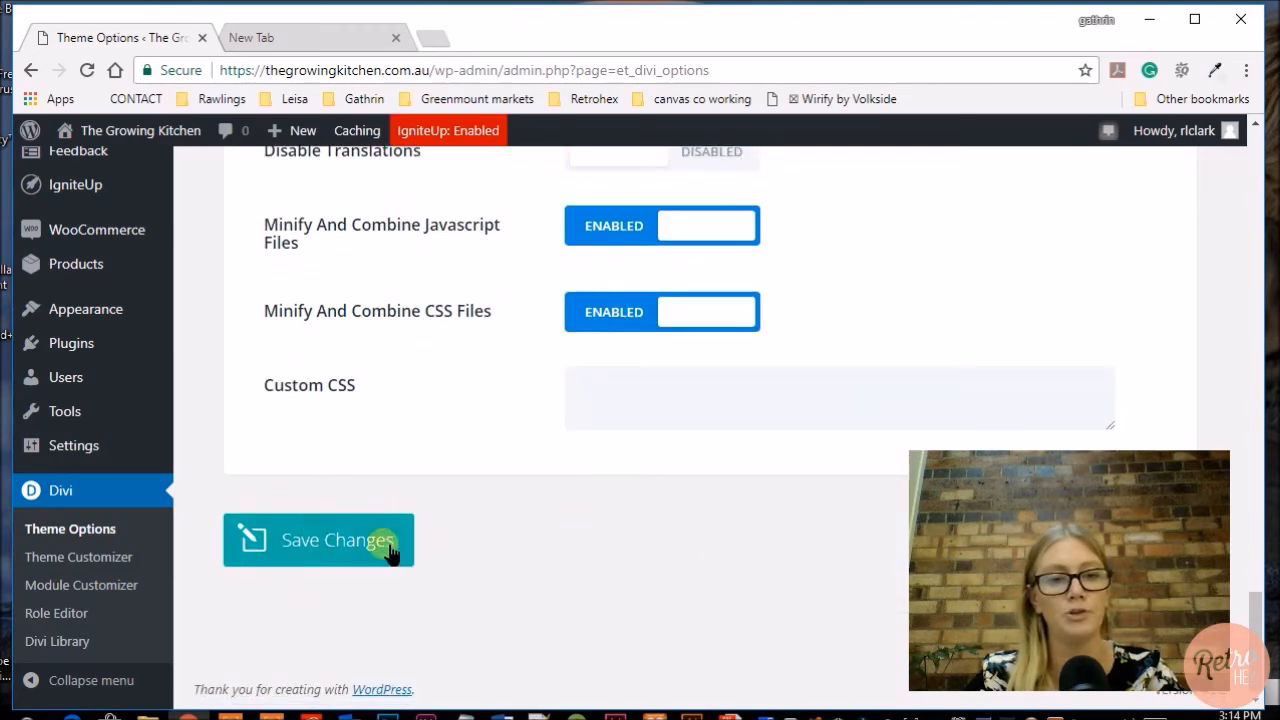
pyautogui.click(335, 542)
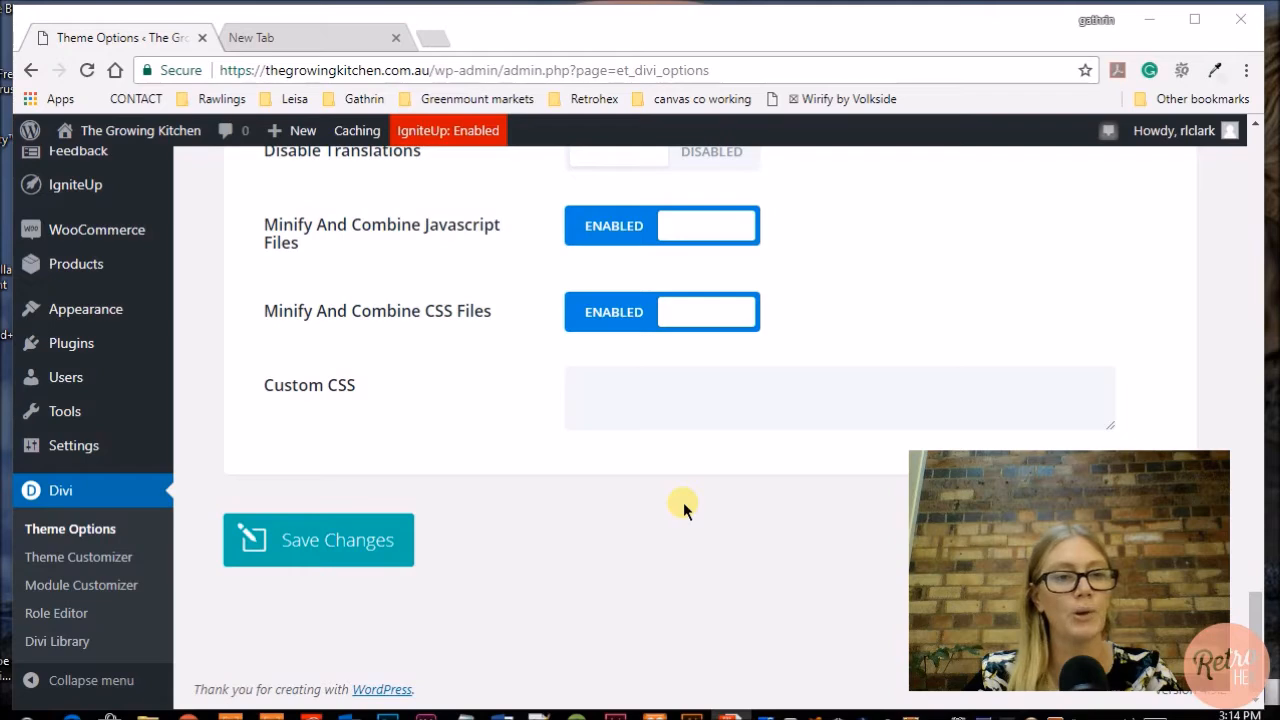
# Open the list of all the site's pages in the WordPress admin.
pyautogui.scroll(2, 82, 410)
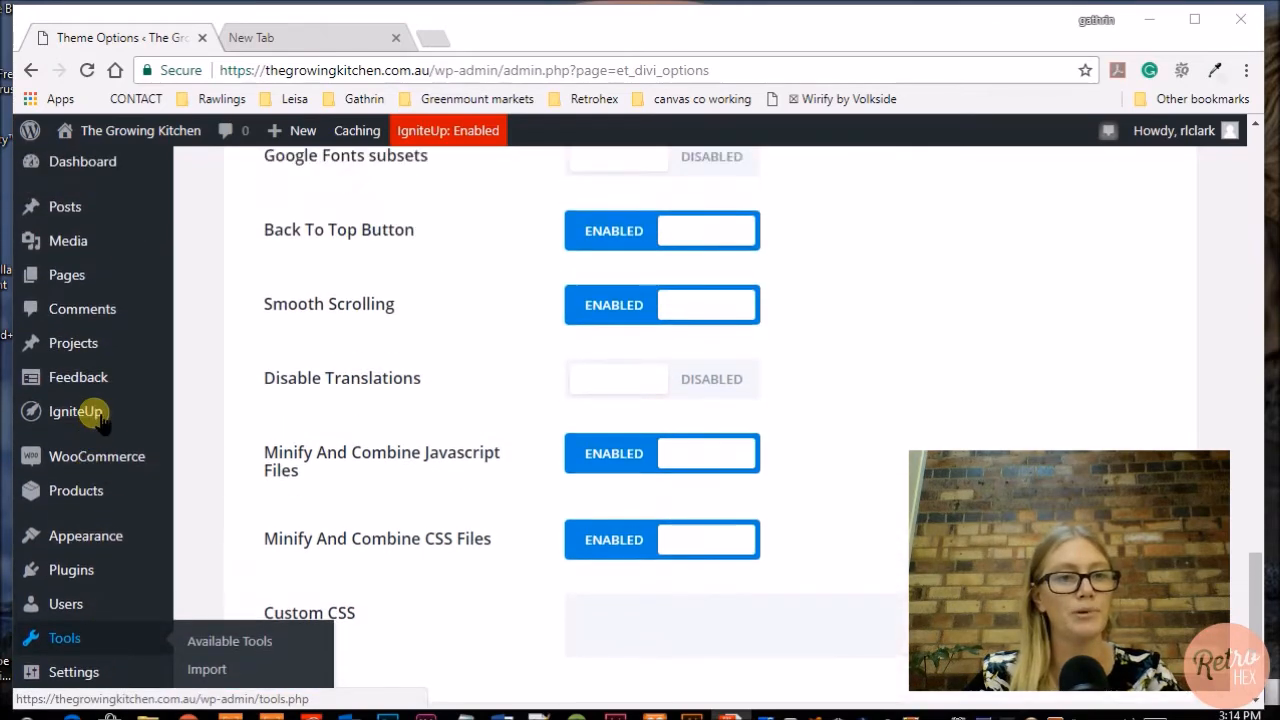
pyautogui.scroll(1, 95, 418)
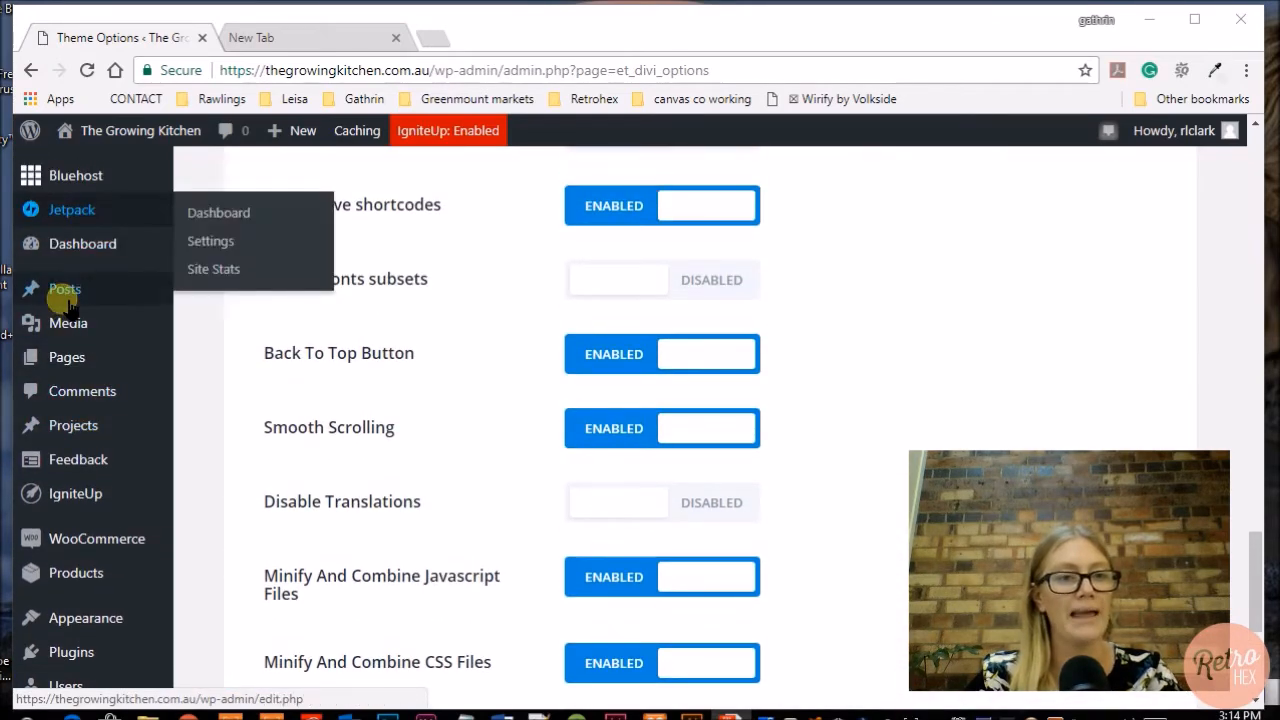
pyautogui.moveTo(80, 356)
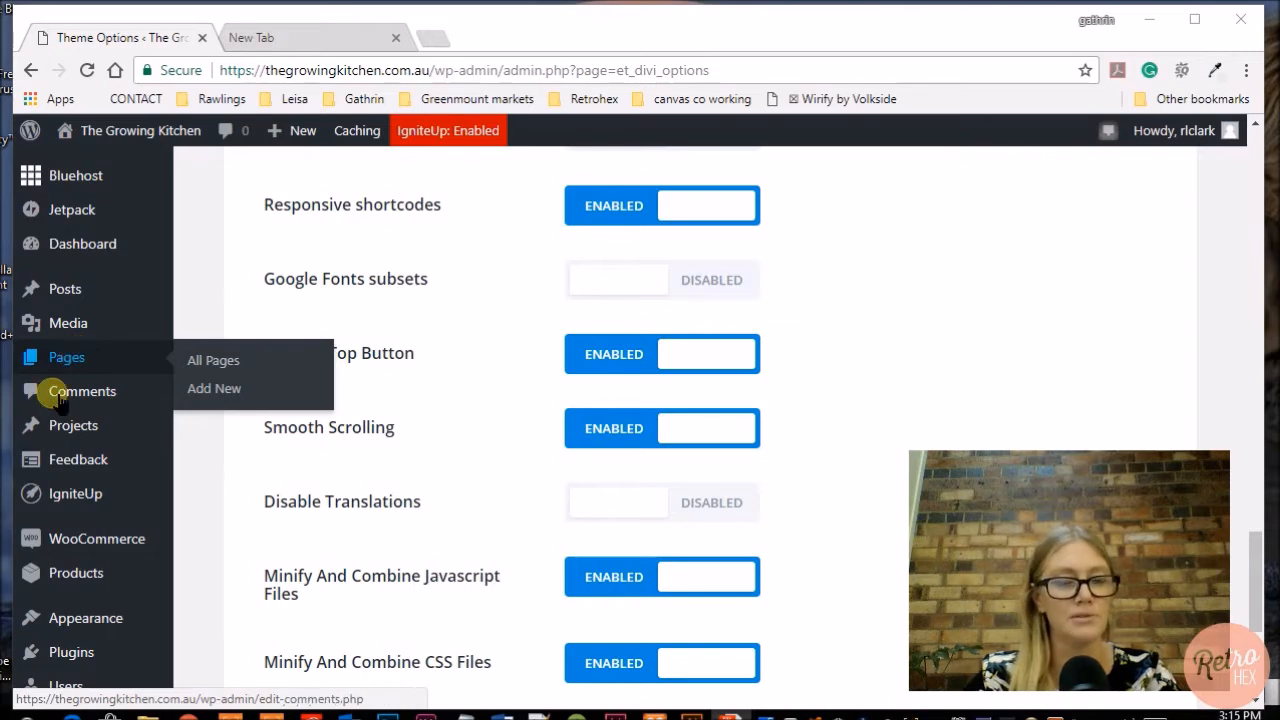
pyautogui.scroll(-3, 70, 430)
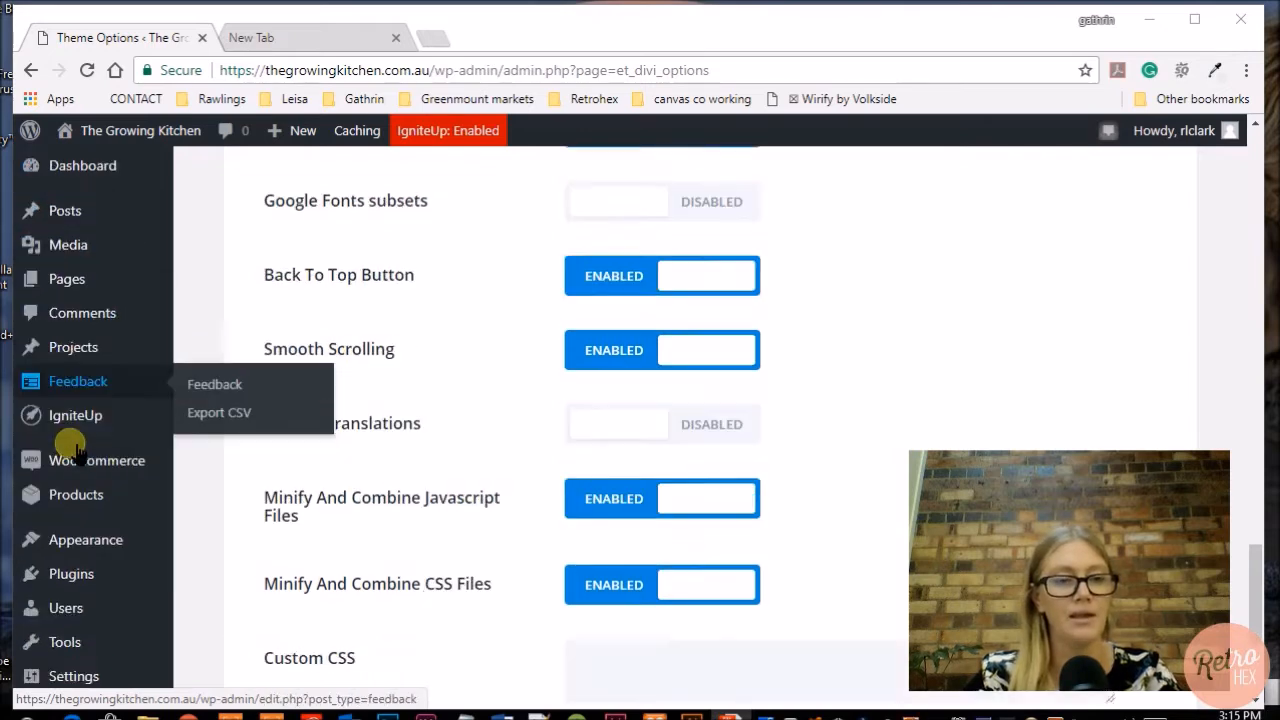
pyautogui.scroll(2, 75, 530)
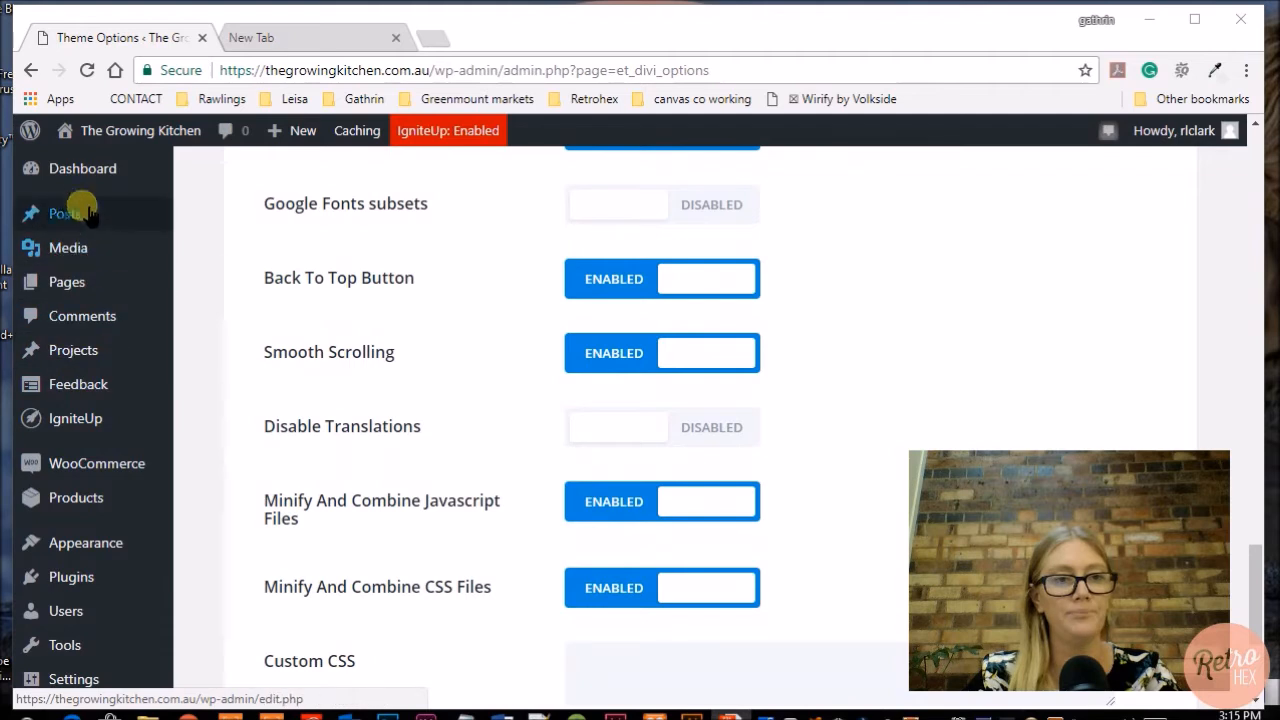
pyautogui.scroll(2, 88, 428)
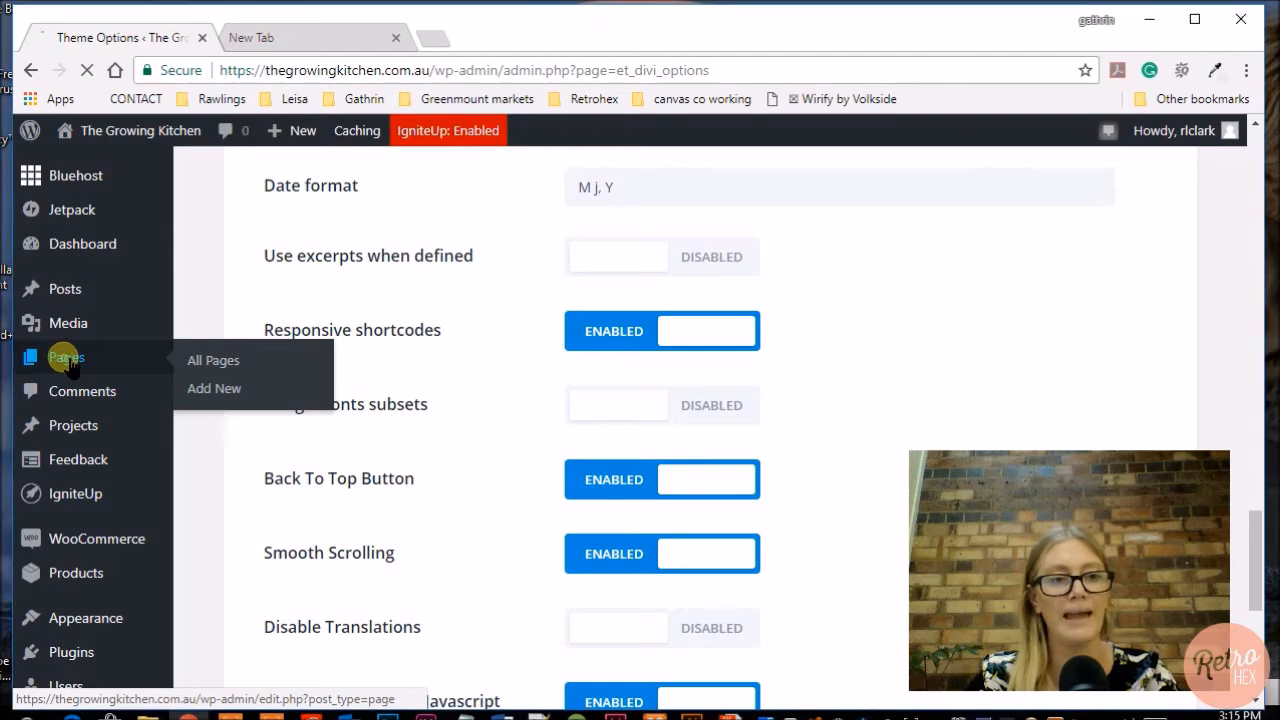
pyautogui.click(70, 366)
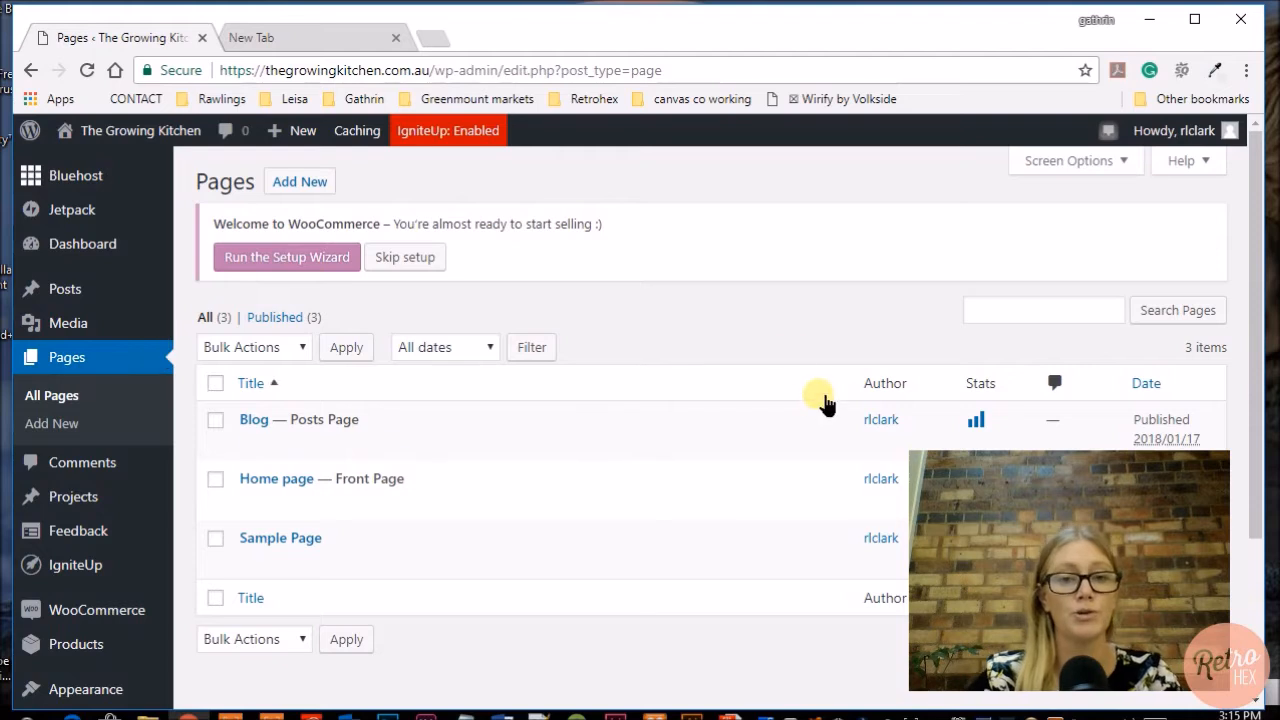
# Look over the existing pages, then add a new page with the title "Test page".
pyautogui.scroll(-1, 780, 334)
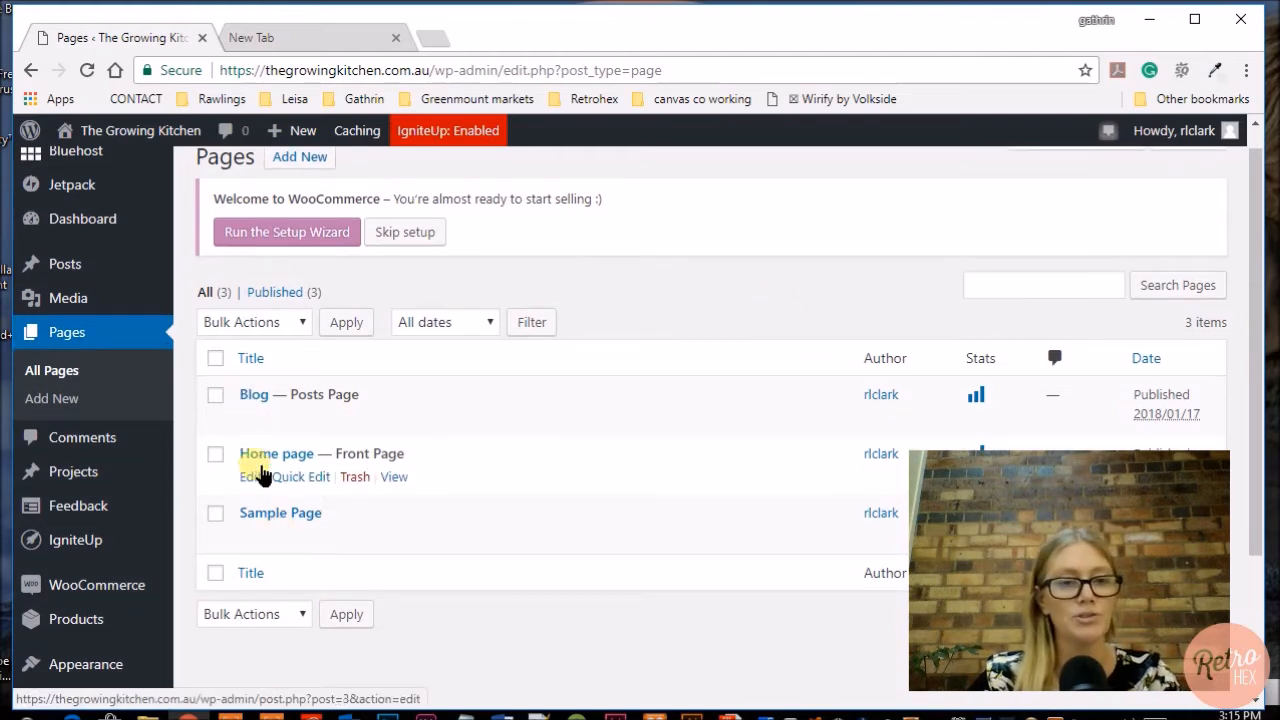
pyautogui.scroll(-1, 546, 490)
pyautogui.scroll(-2, 546, 490)
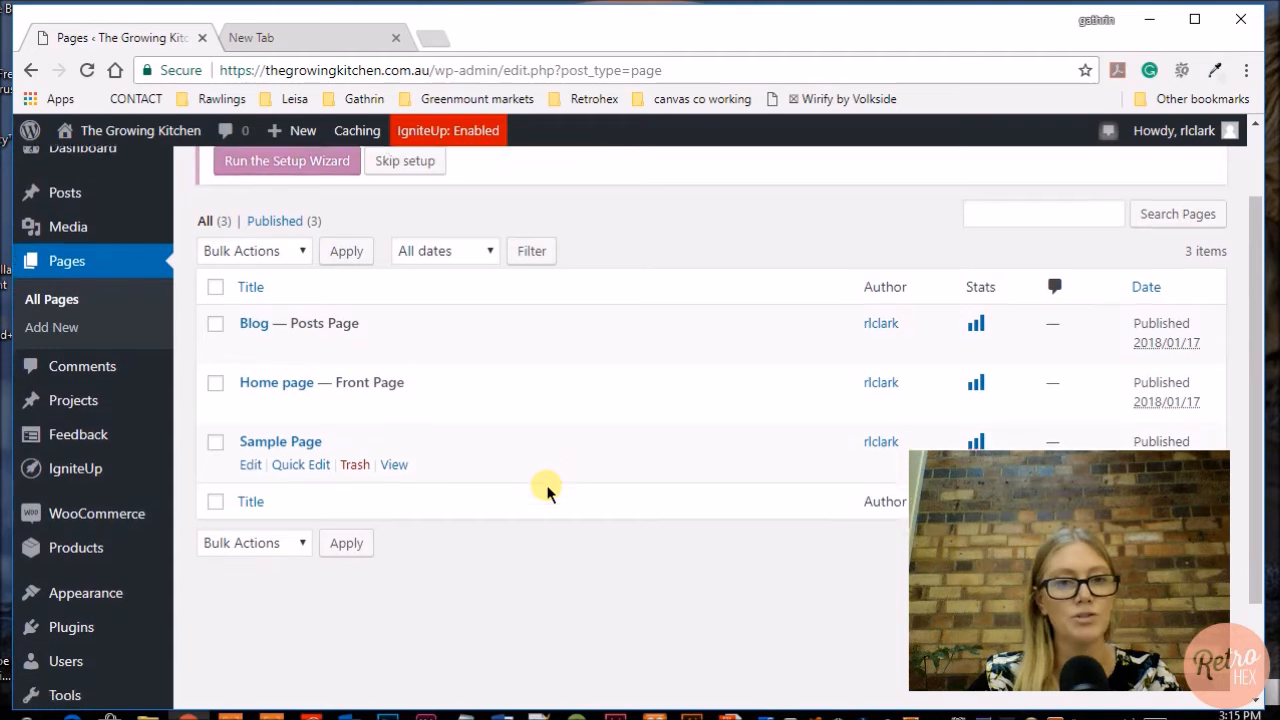
pyautogui.scroll(3, 548, 490)
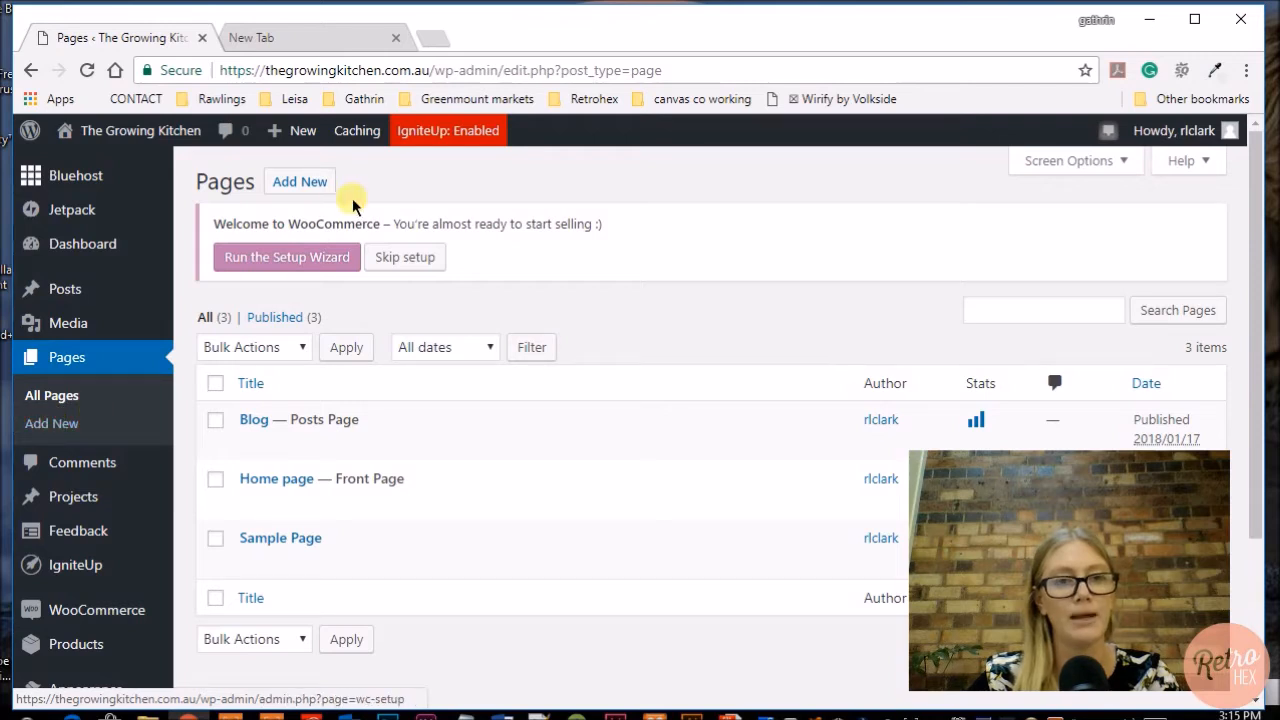
pyautogui.click(323, 186)
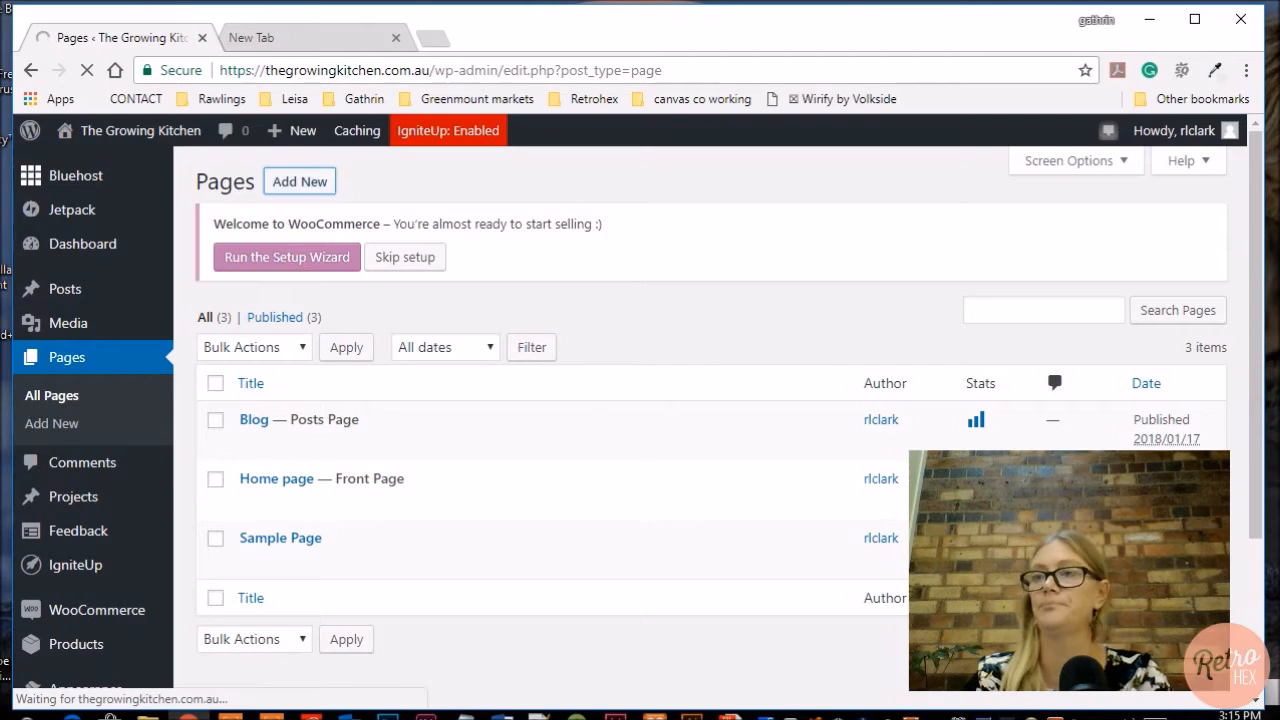
pyautogui.write('Test')
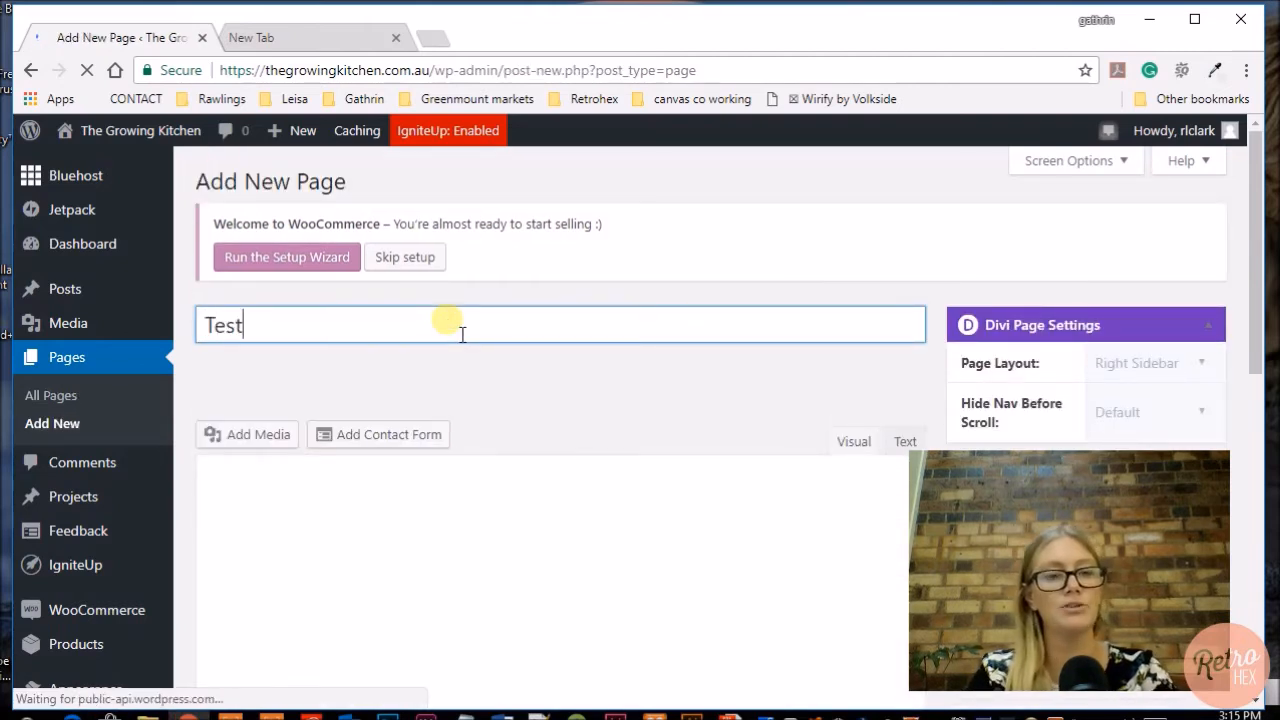
pyautogui.write(' p')
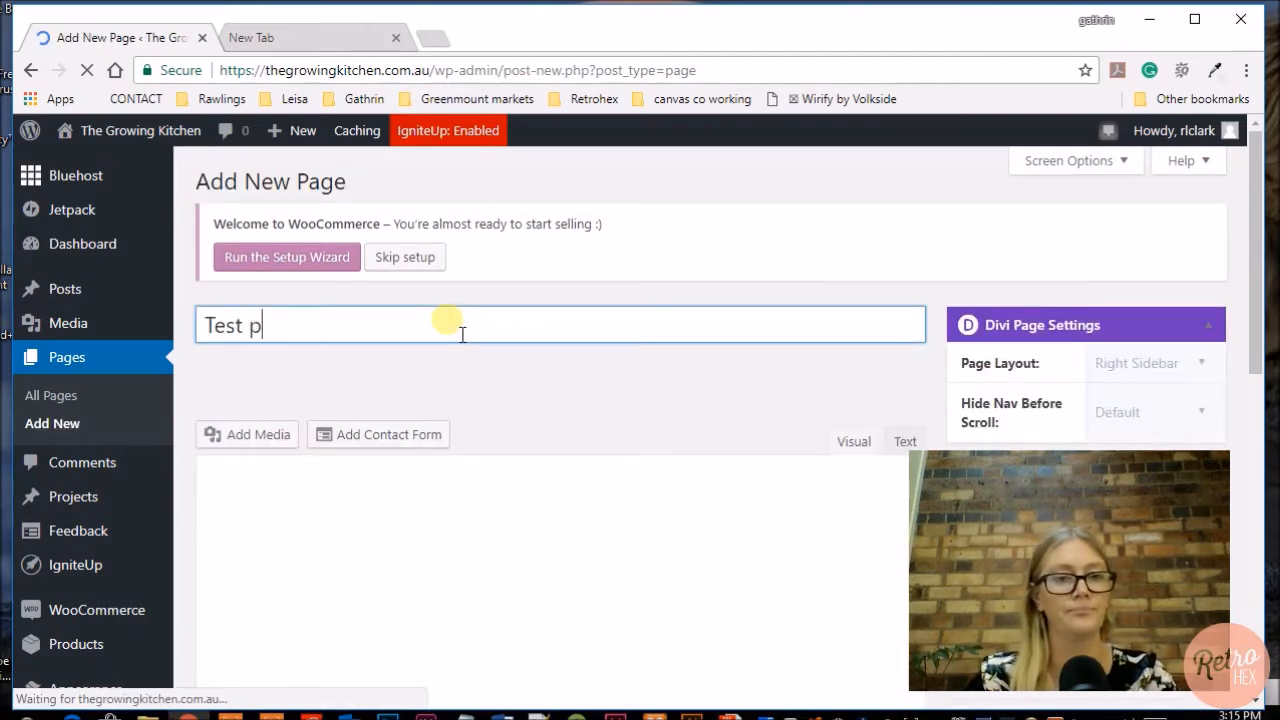
pyautogui.write('age')
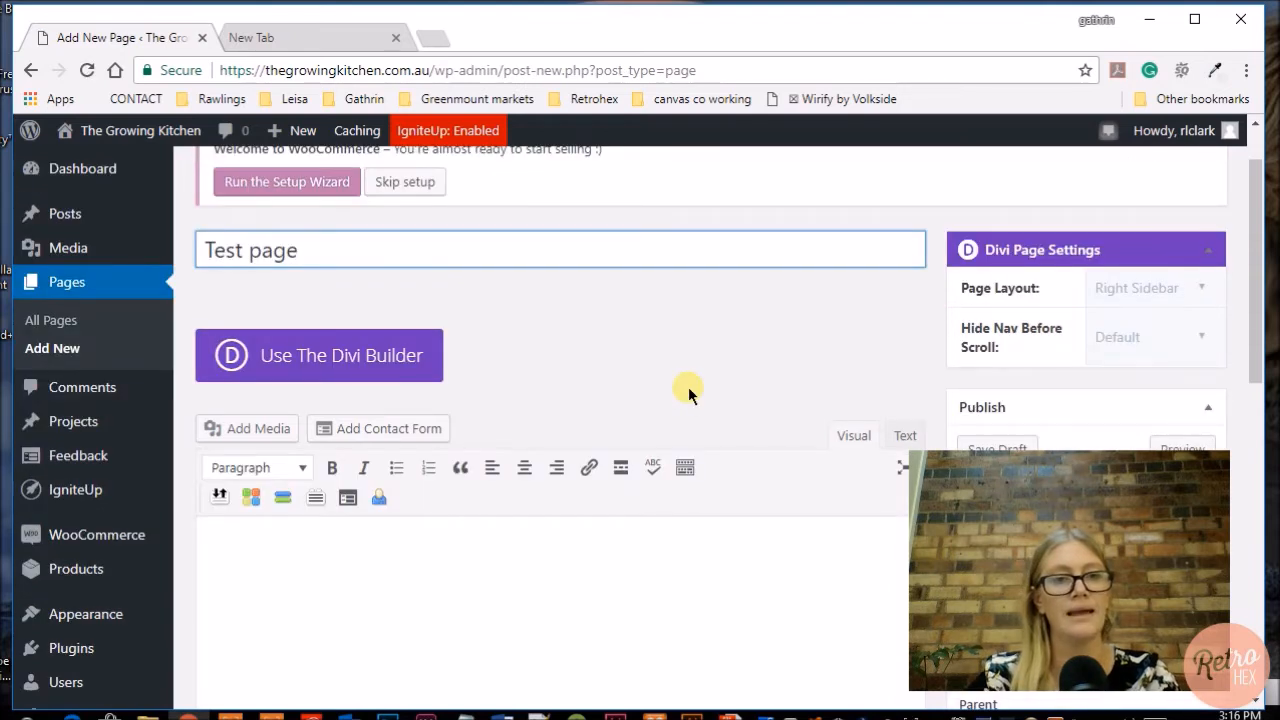
# Examine the new page's default editor, from the title and Divi page settings down to the page attributes and excerpt.
pyautogui.scroll(2, 289, 243)
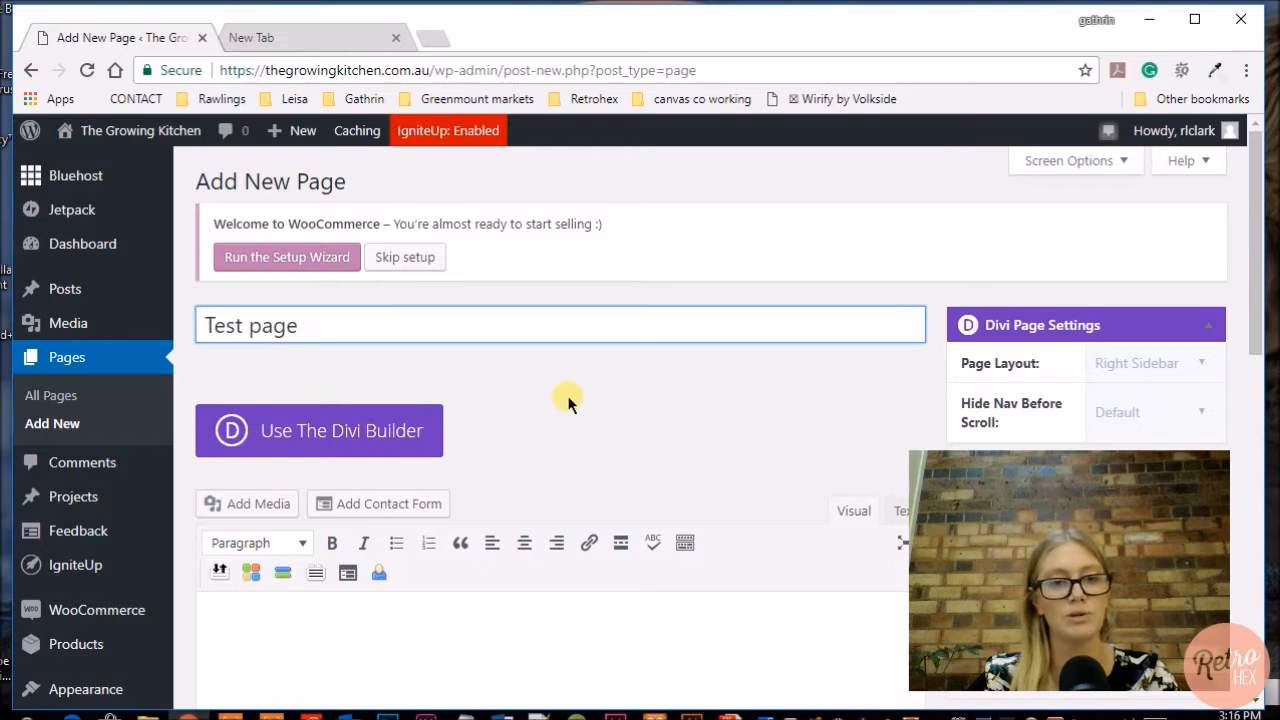
pyautogui.scroll(-3, 568, 400)
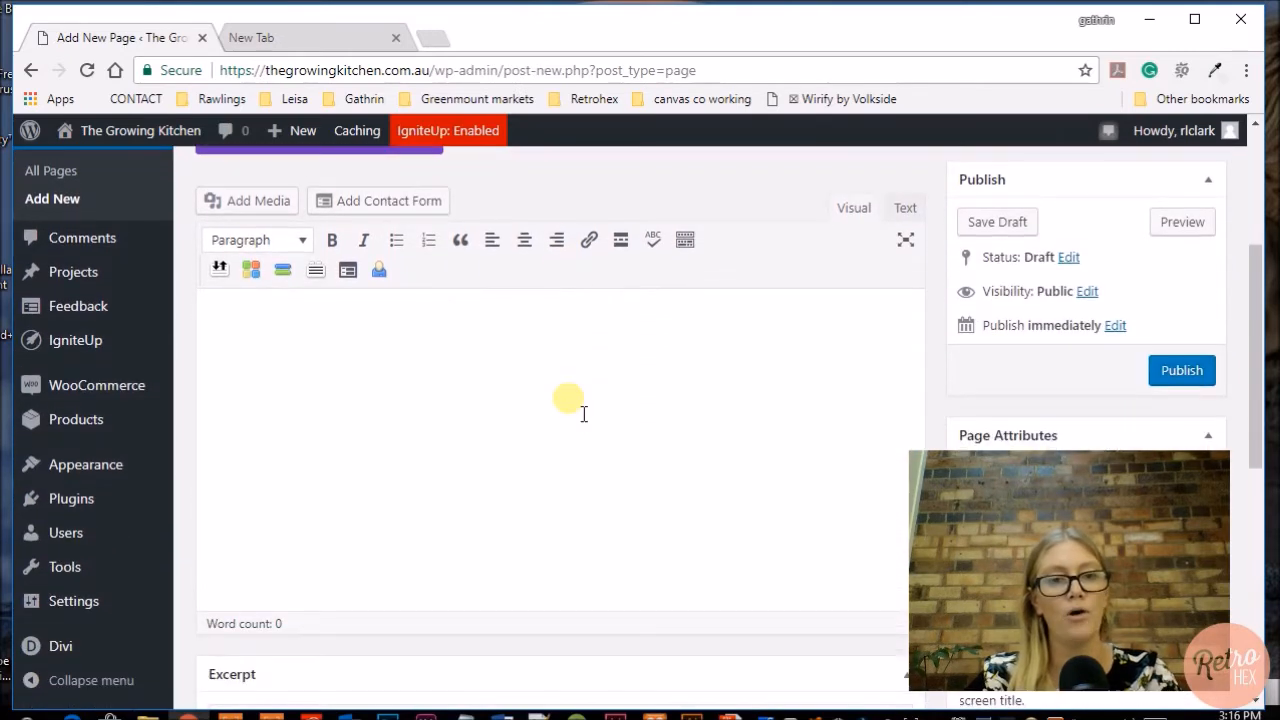
pyautogui.scroll(-2, 569, 399)
pyautogui.scroll(3, 569, 399)
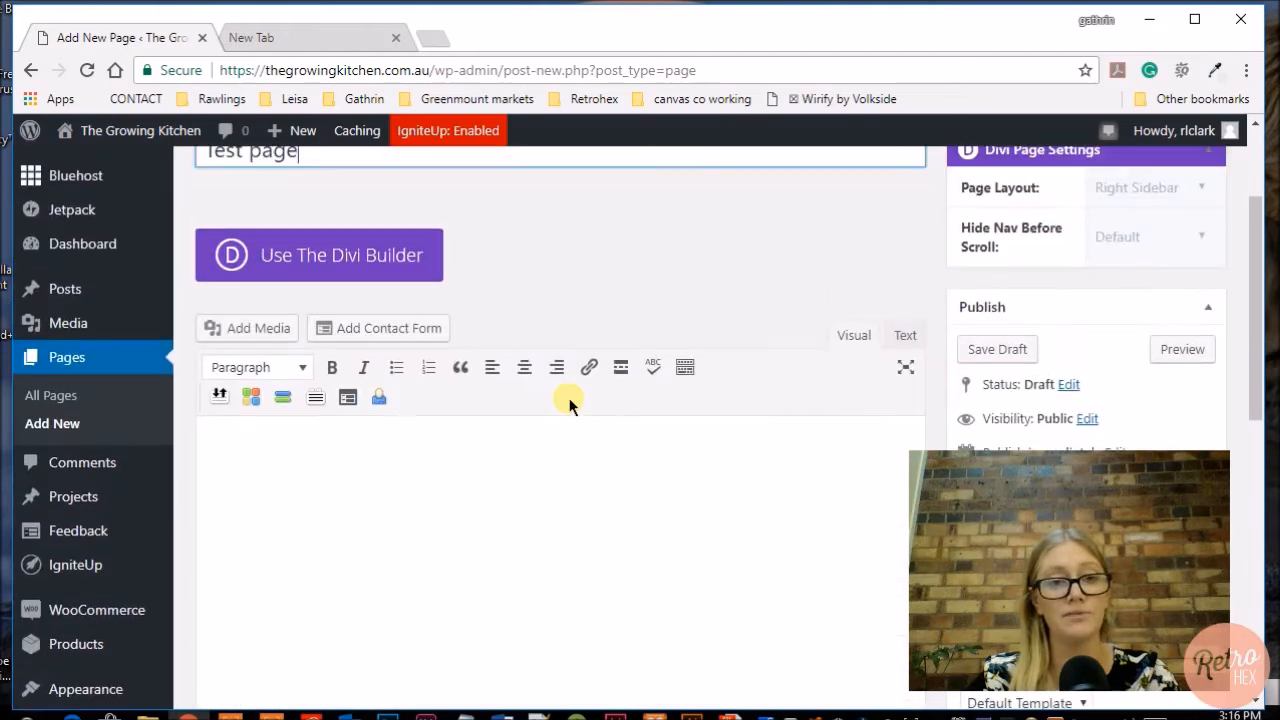
pyautogui.scroll(-2, 572, 405)
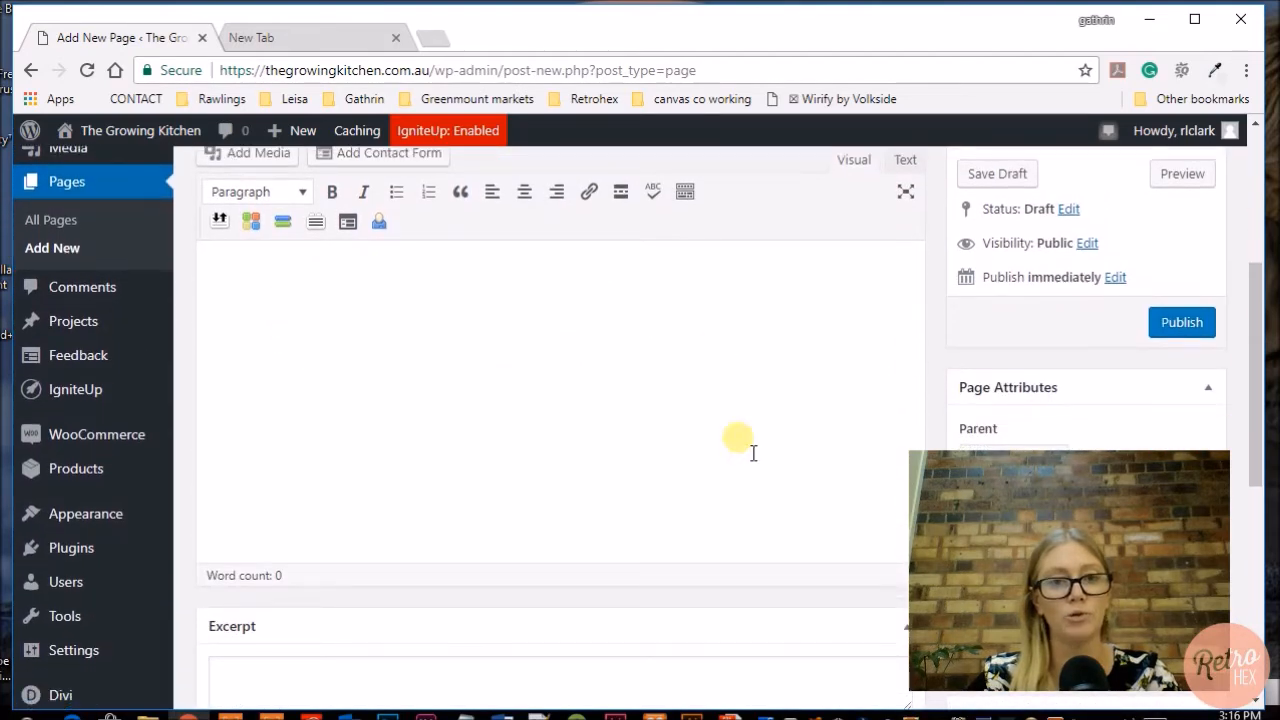
pyautogui.scroll(-2, 671, 463)
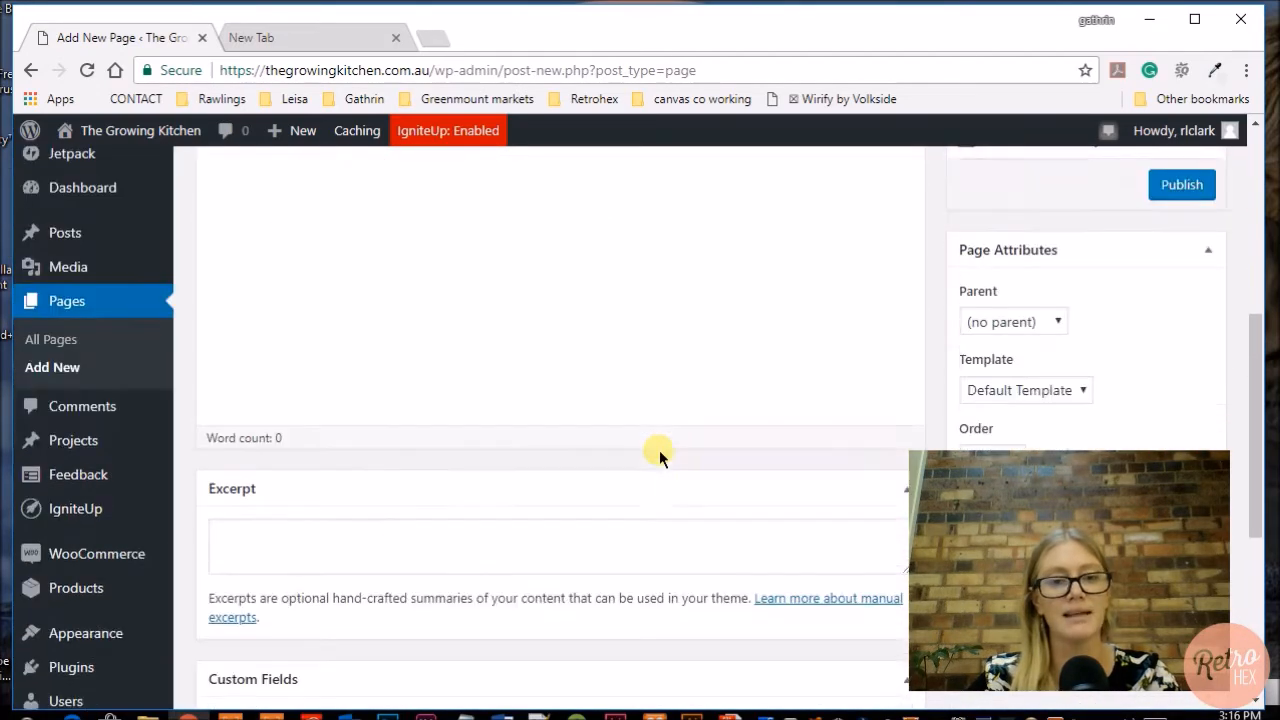
pyautogui.scroll(2, 666, 454)
pyautogui.scroll(2, 660, 455)
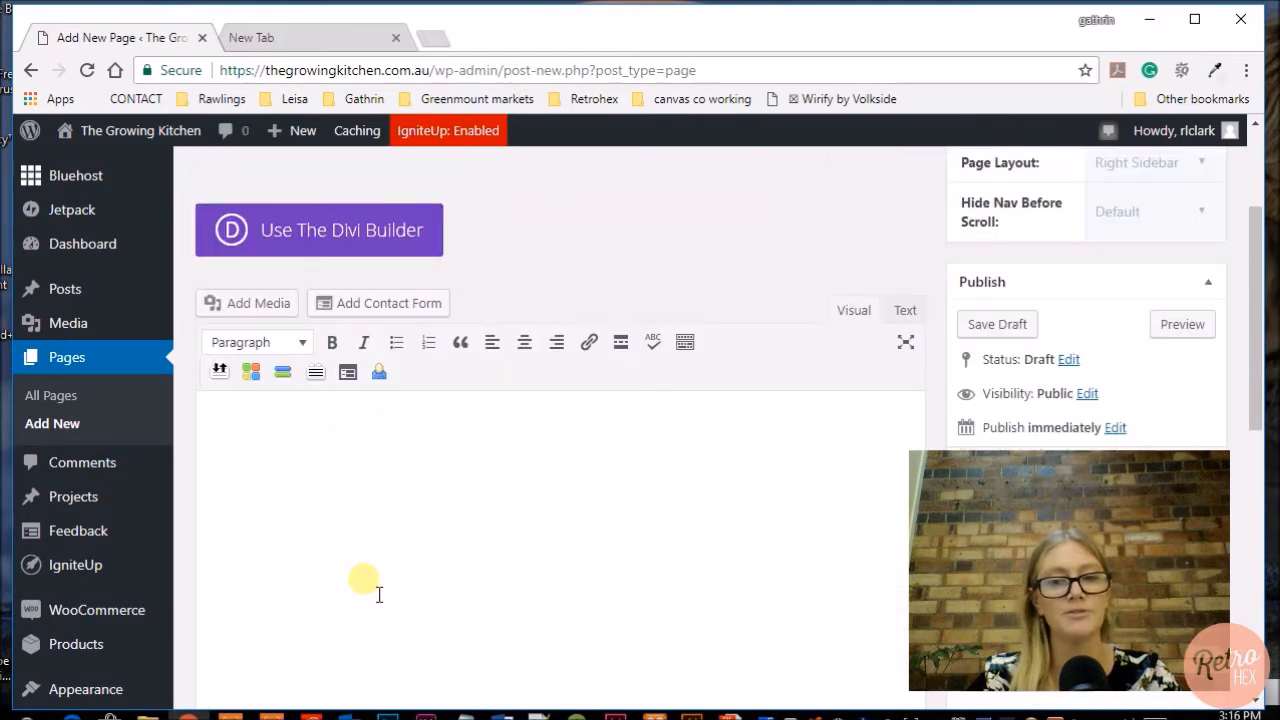
pyautogui.scroll(-1, 378, 600)
pyautogui.scroll(-1, 534, 451)
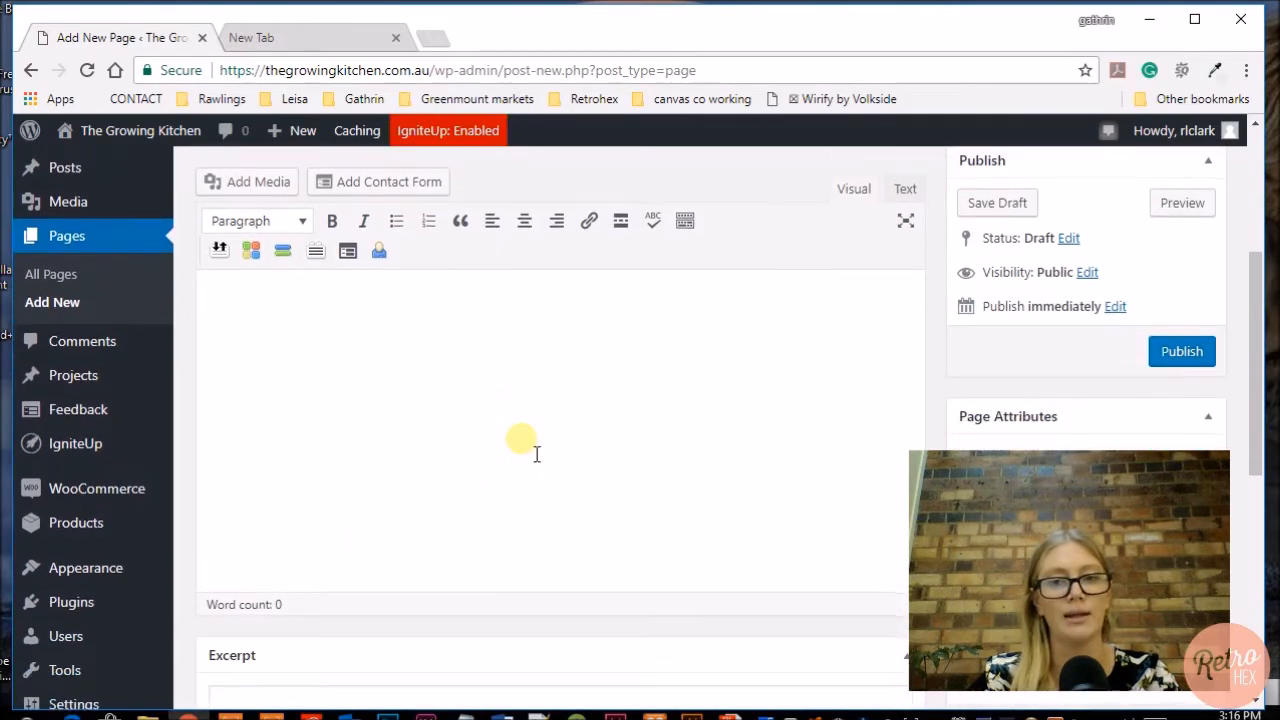
pyautogui.scroll(3, 530, 448)
pyautogui.scroll(2, 581, 342)
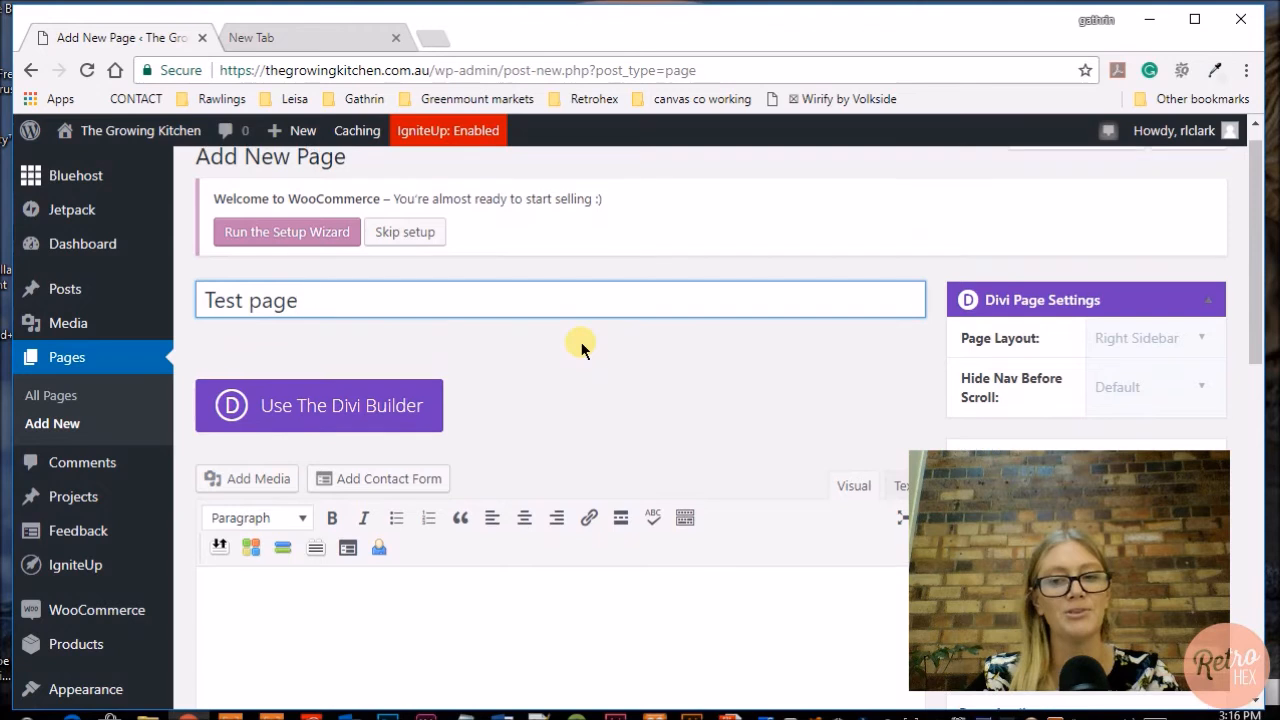
pyautogui.scroll(1, 581, 345)
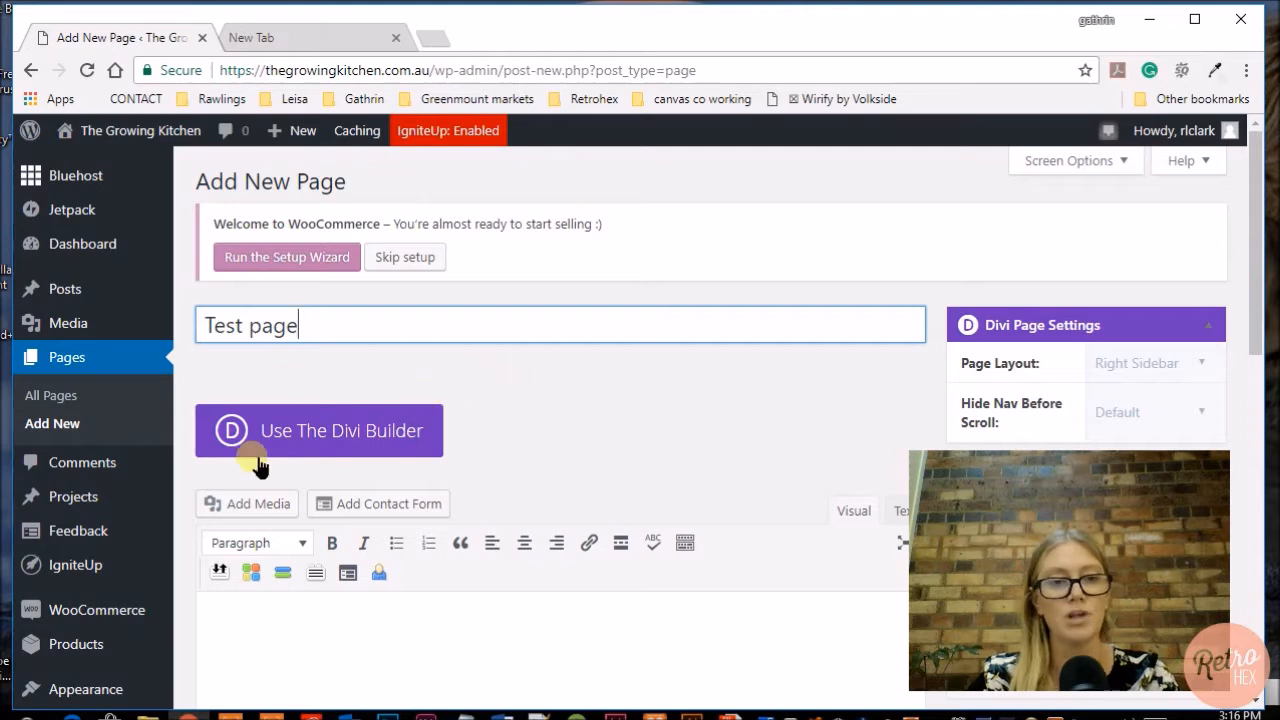
# Switch the test page from the default editor to the Divi Builder and look over its layout area.
pyautogui.click(352, 432)
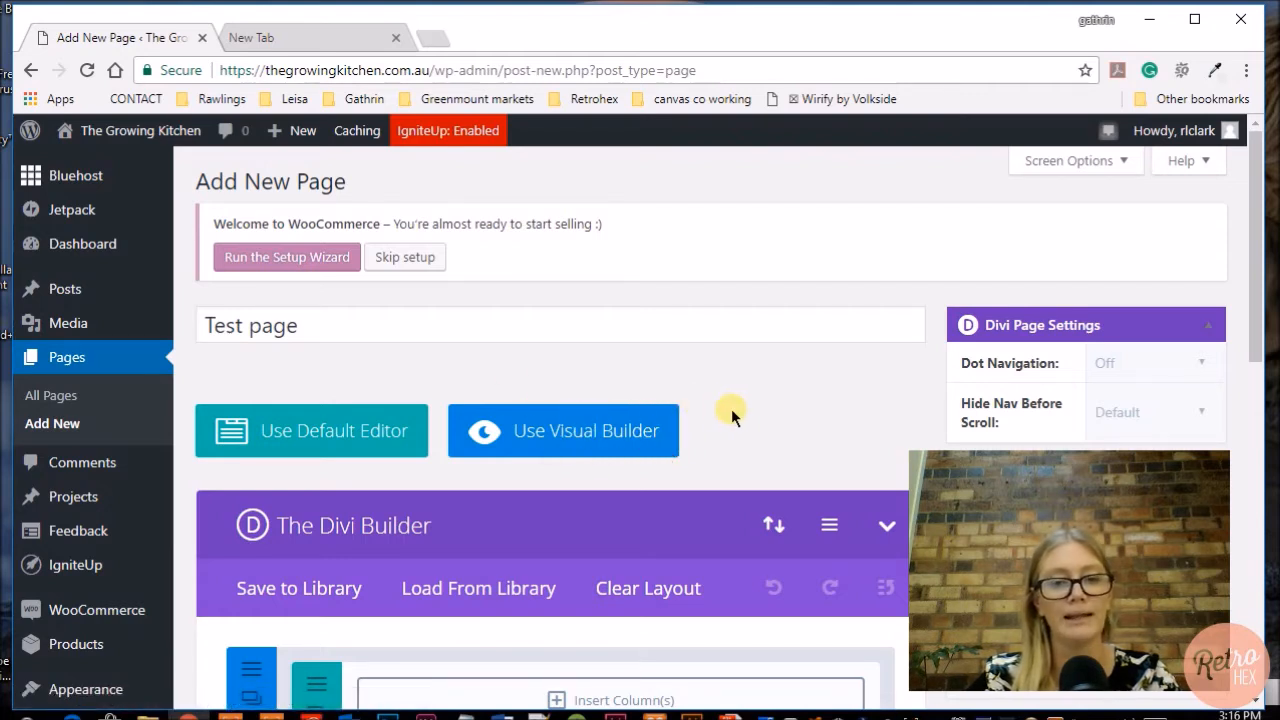
pyautogui.scroll(-1, 730, 410)
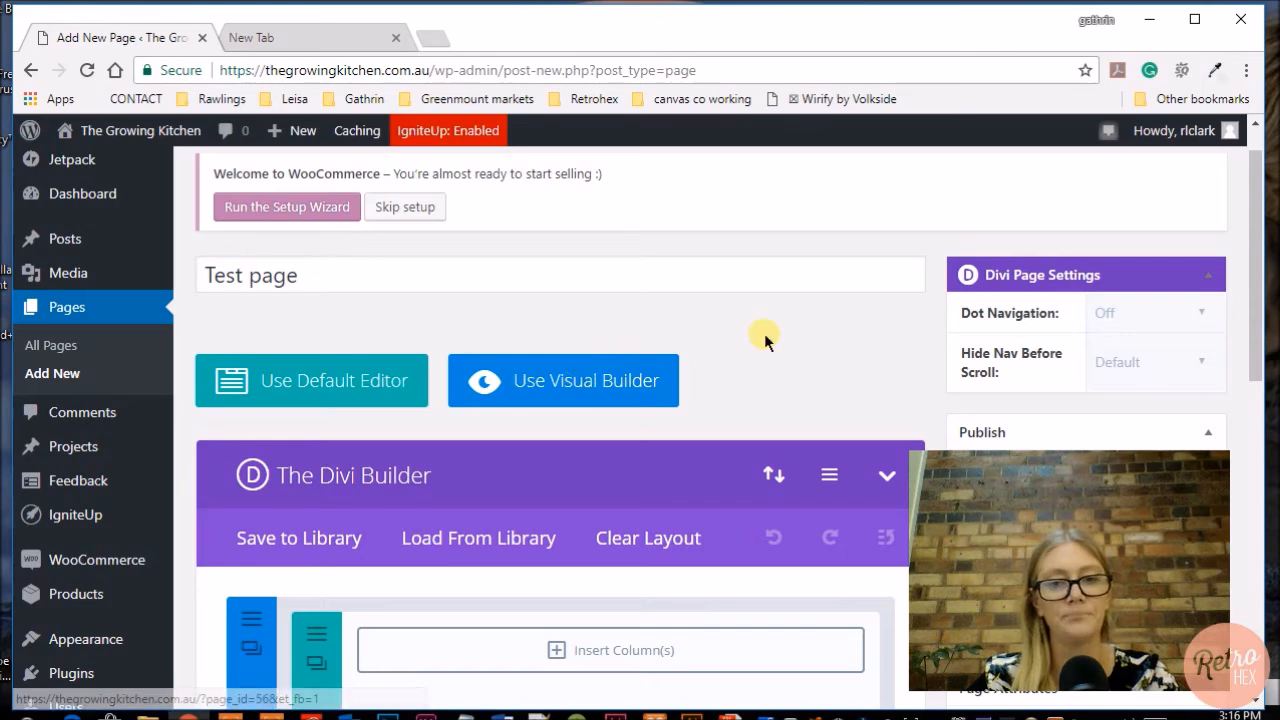
pyautogui.scroll(-1, 766, 333)
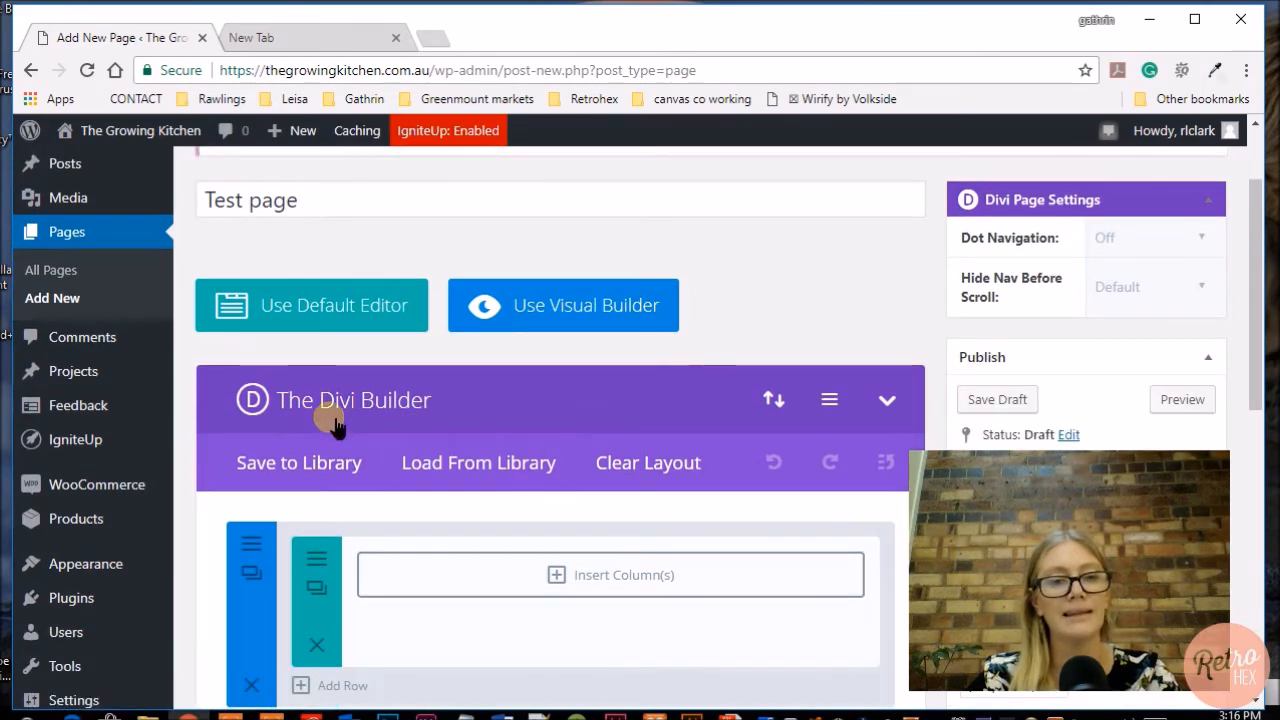
pyautogui.scroll(-1, 750, 294)
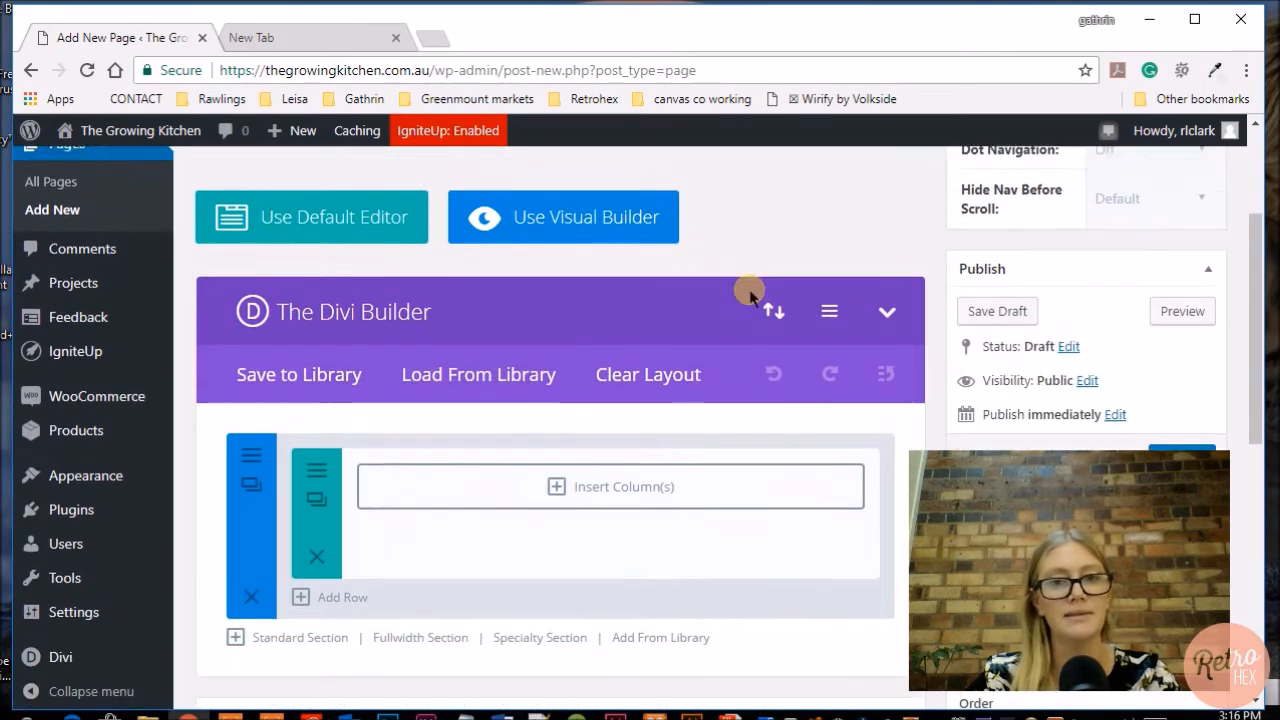
pyautogui.scroll(-1, 749, 289)
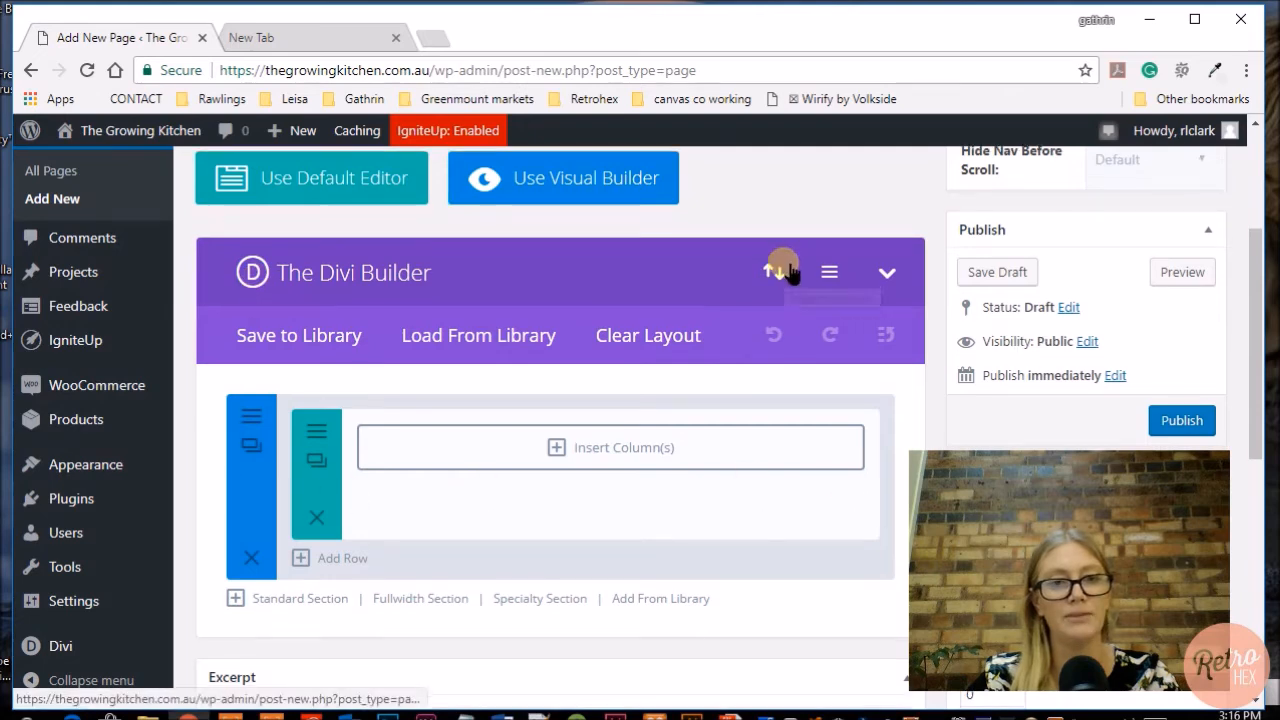
pyautogui.scroll(-1, 789, 271)
pyautogui.scroll(1, 779, 255)
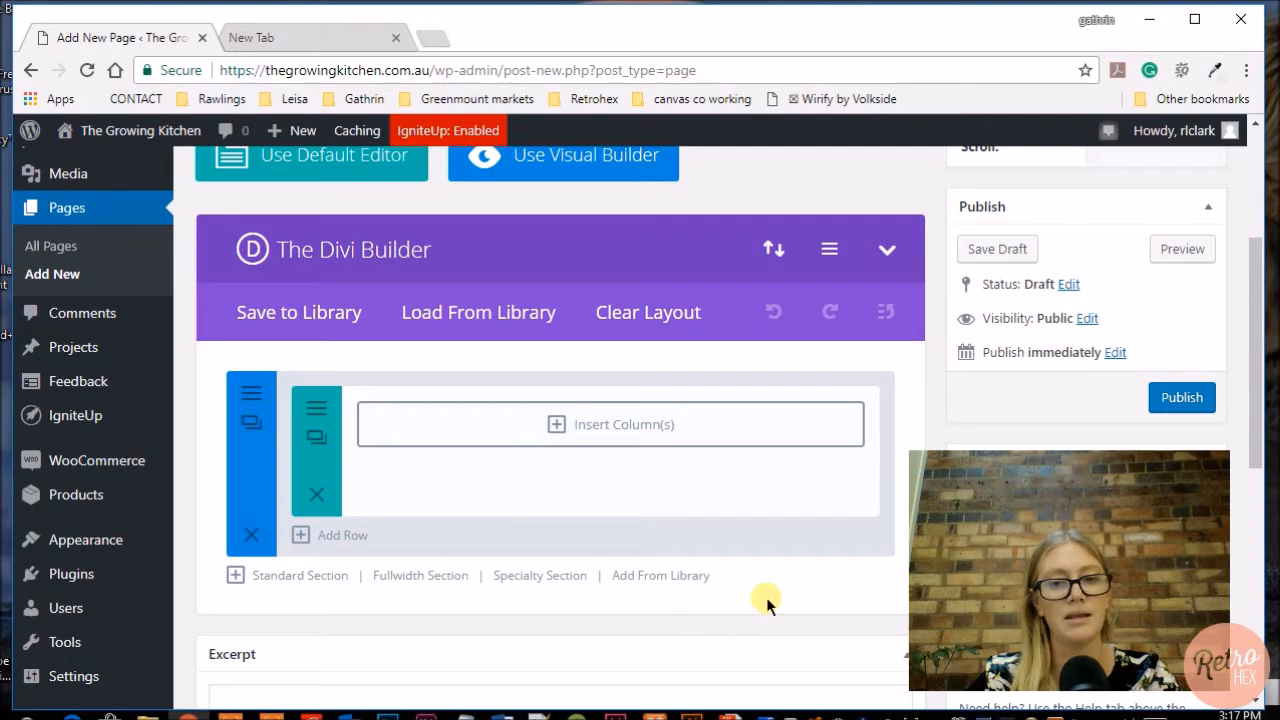
# Review the available column layouts for the empty row and insert the two-column 1/2 + 1/2 layout.
pyautogui.scroll(-1, 857, 251)
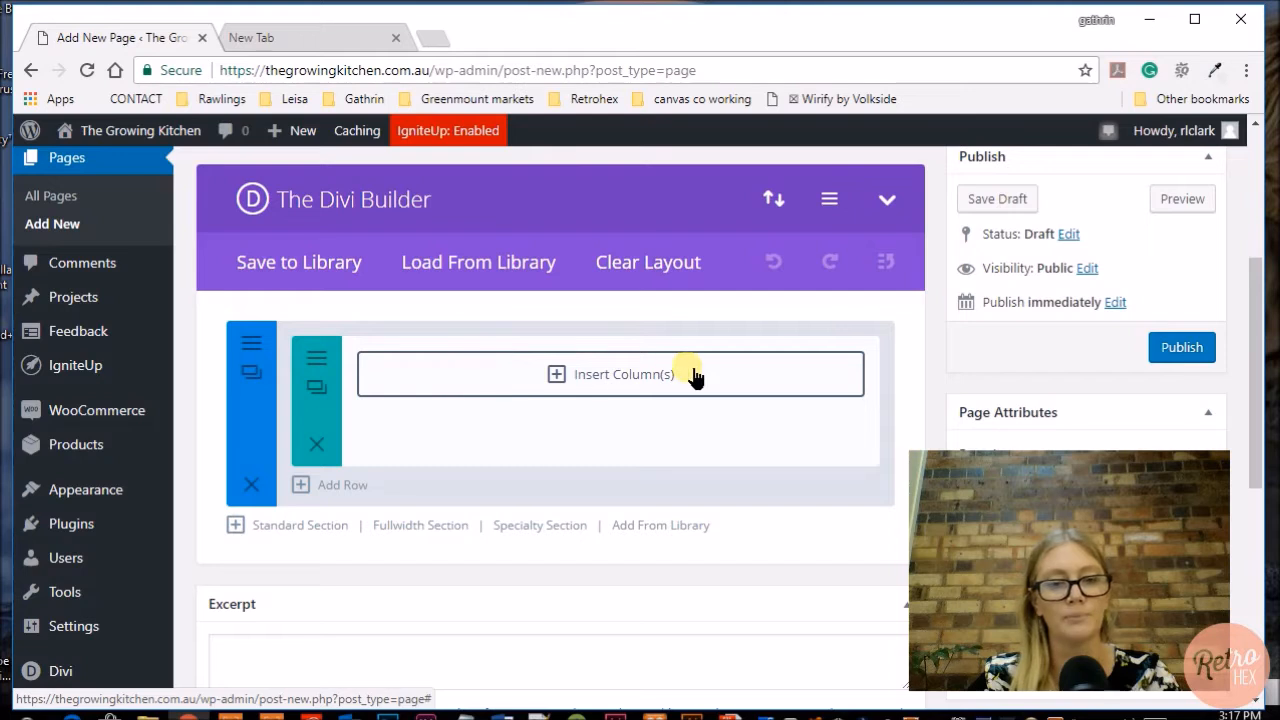
pyautogui.scroll(-1, 695, 377)
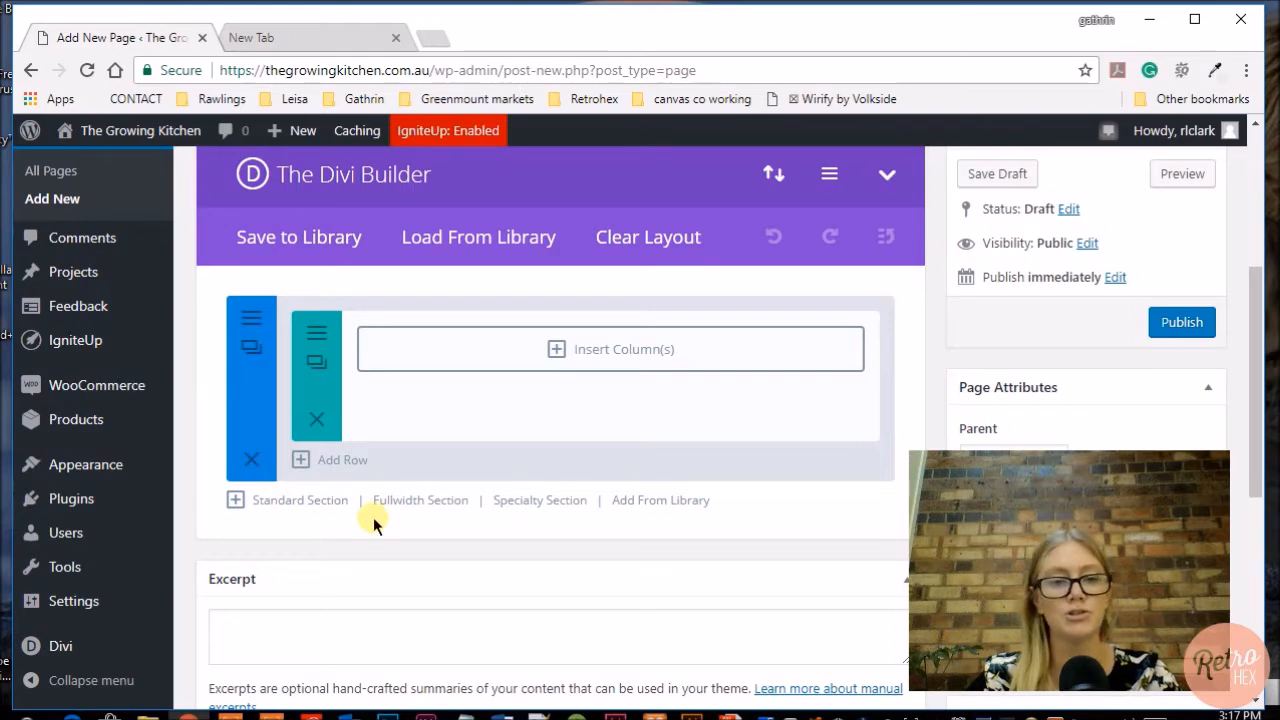
pyautogui.click(632, 358)
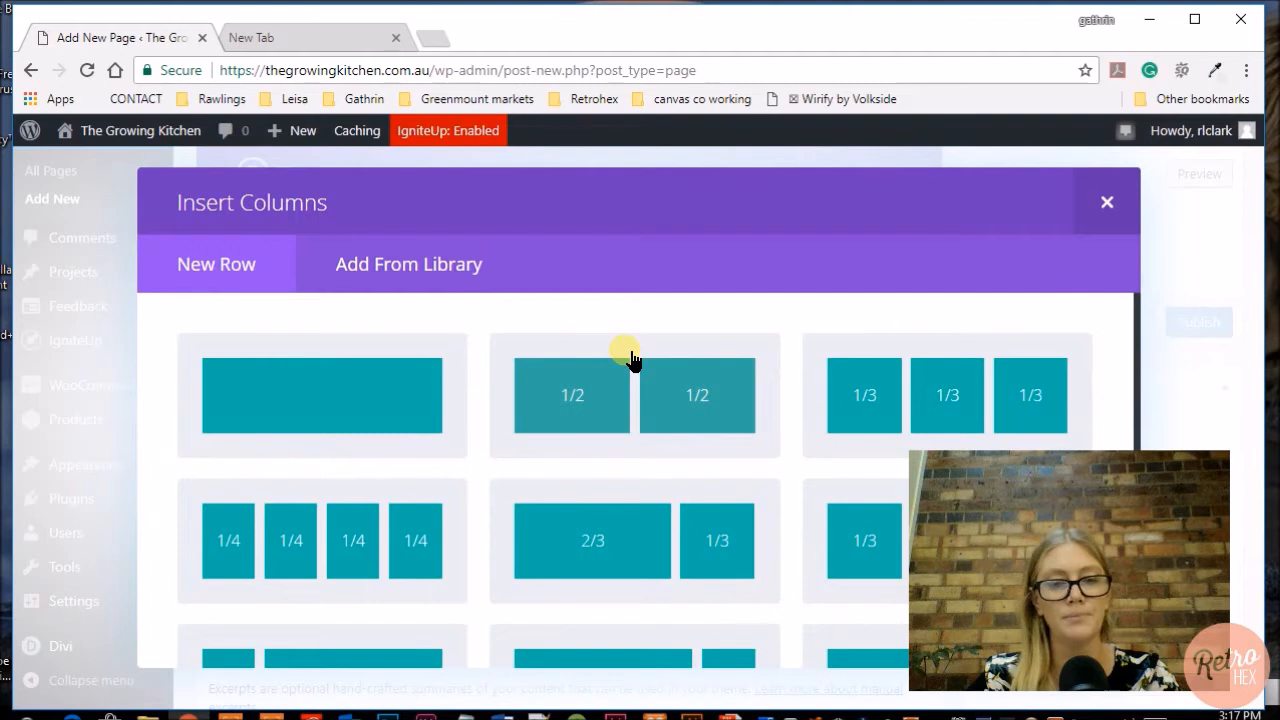
pyautogui.scroll(-2, 749, 332)
pyautogui.scroll(2, 755, 338)
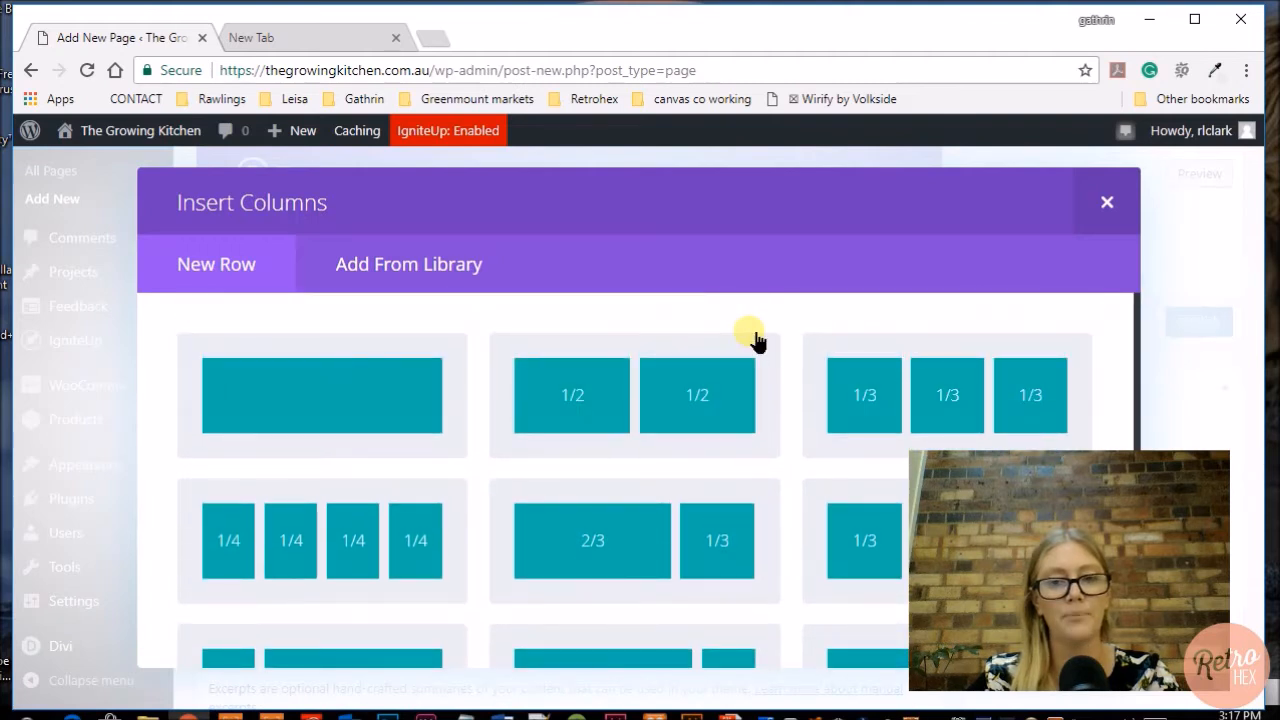
pyautogui.scroll(-3, 730, 360)
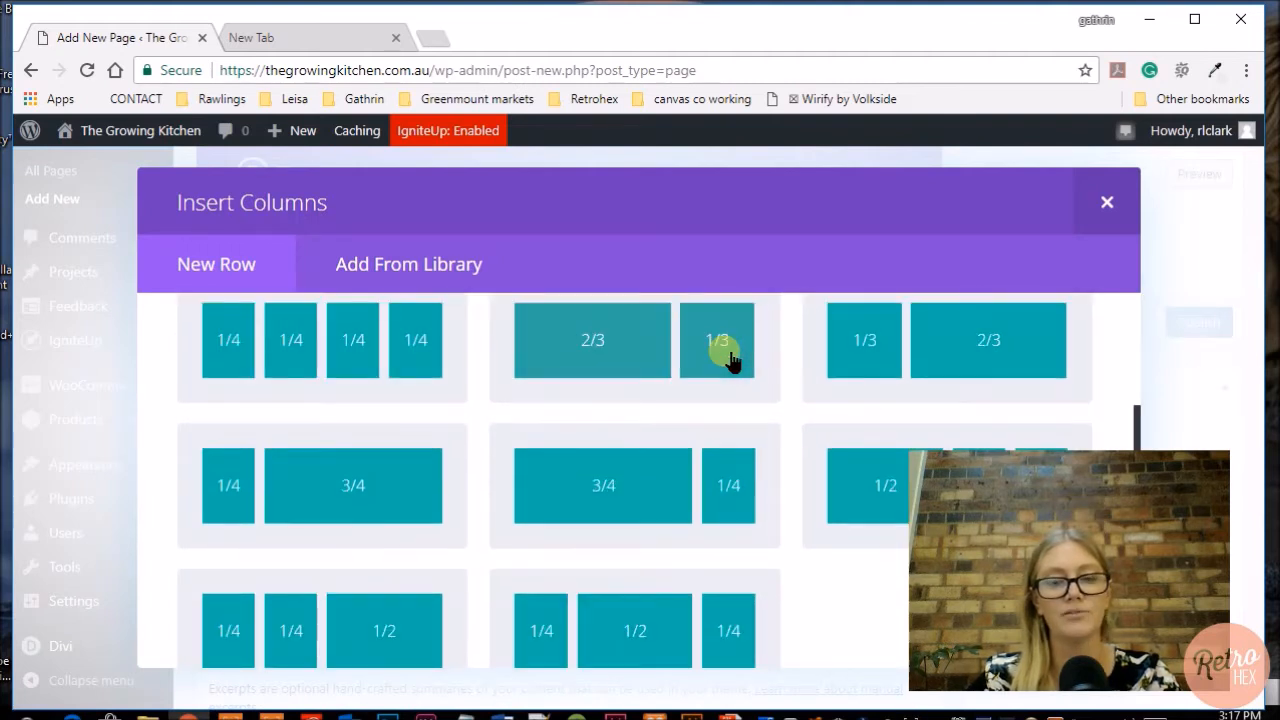
pyautogui.scroll(3, 730, 360)
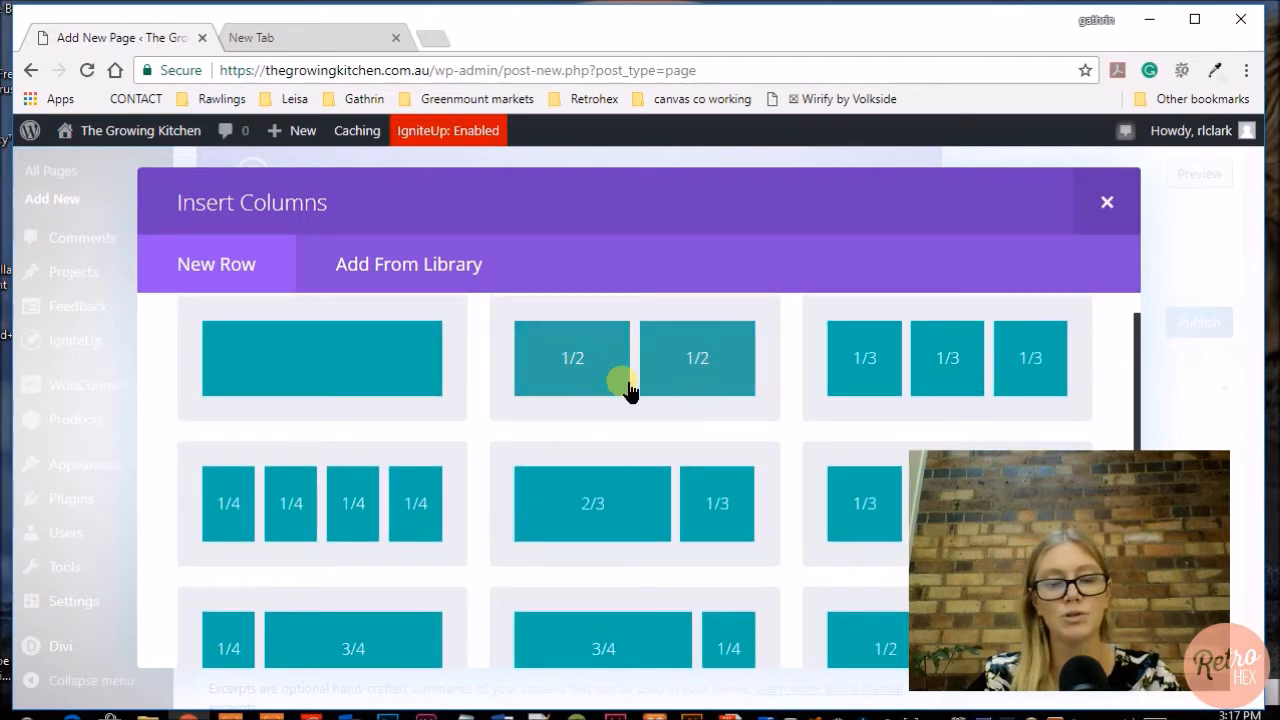
pyautogui.scroll(-1, 657, 394)
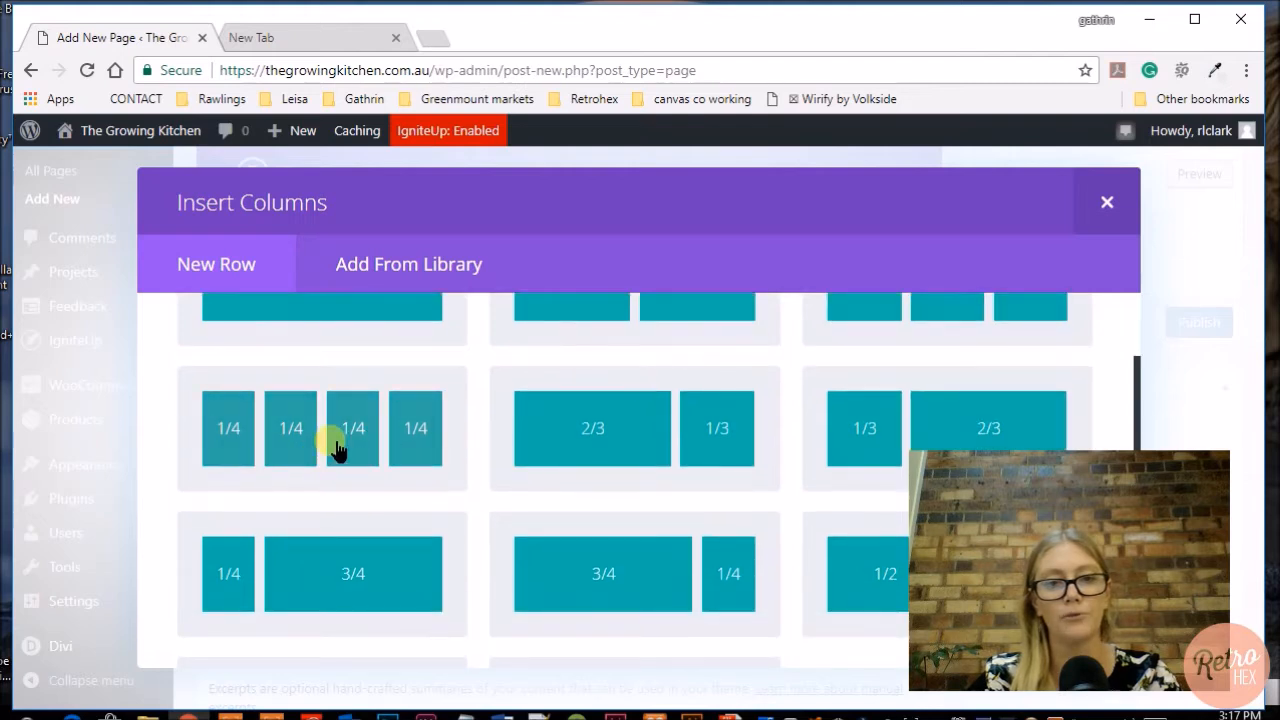
pyautogui.scroll(-1, 340, 450)
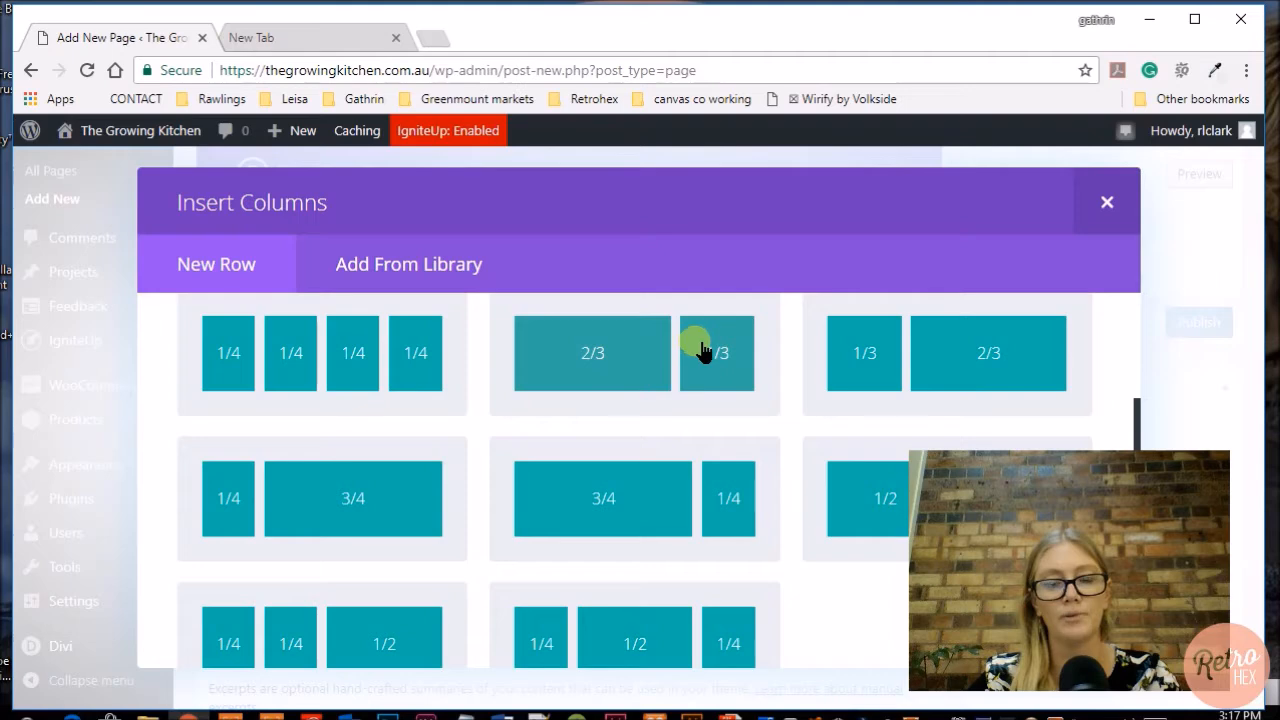
pyautogui.scroll(2, 705, 355)
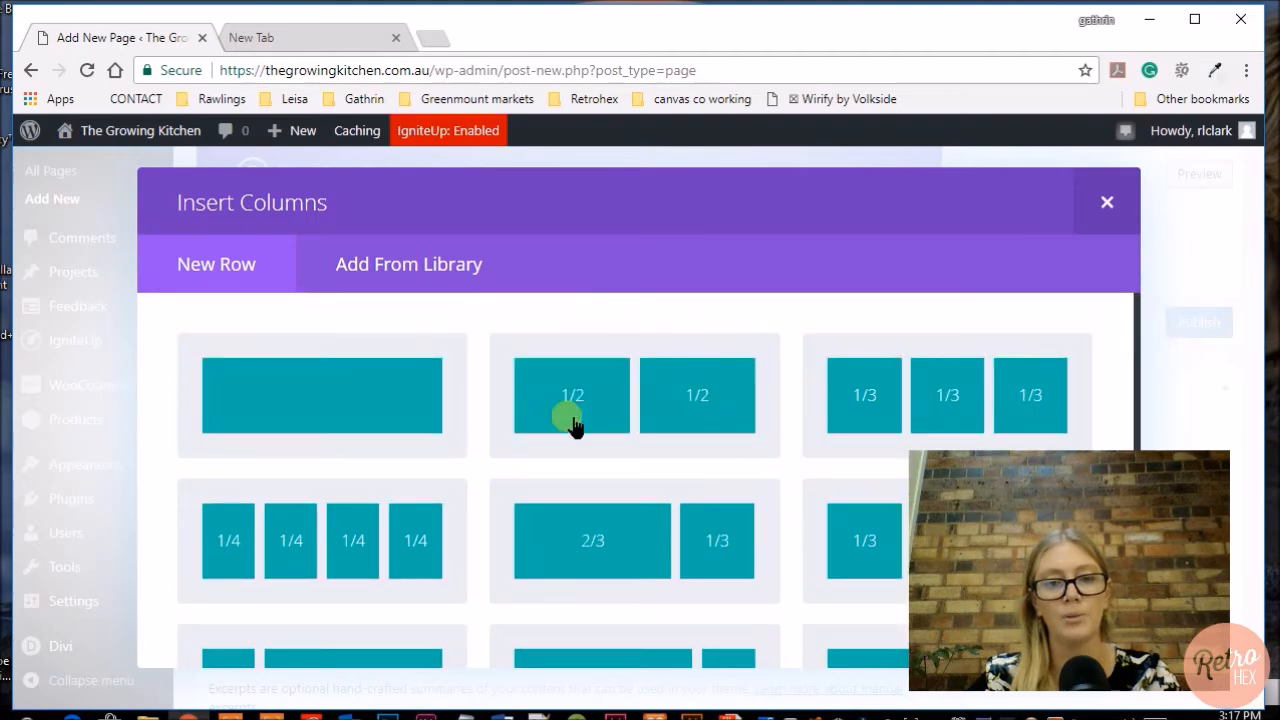
pyautogui.click(649, 395)
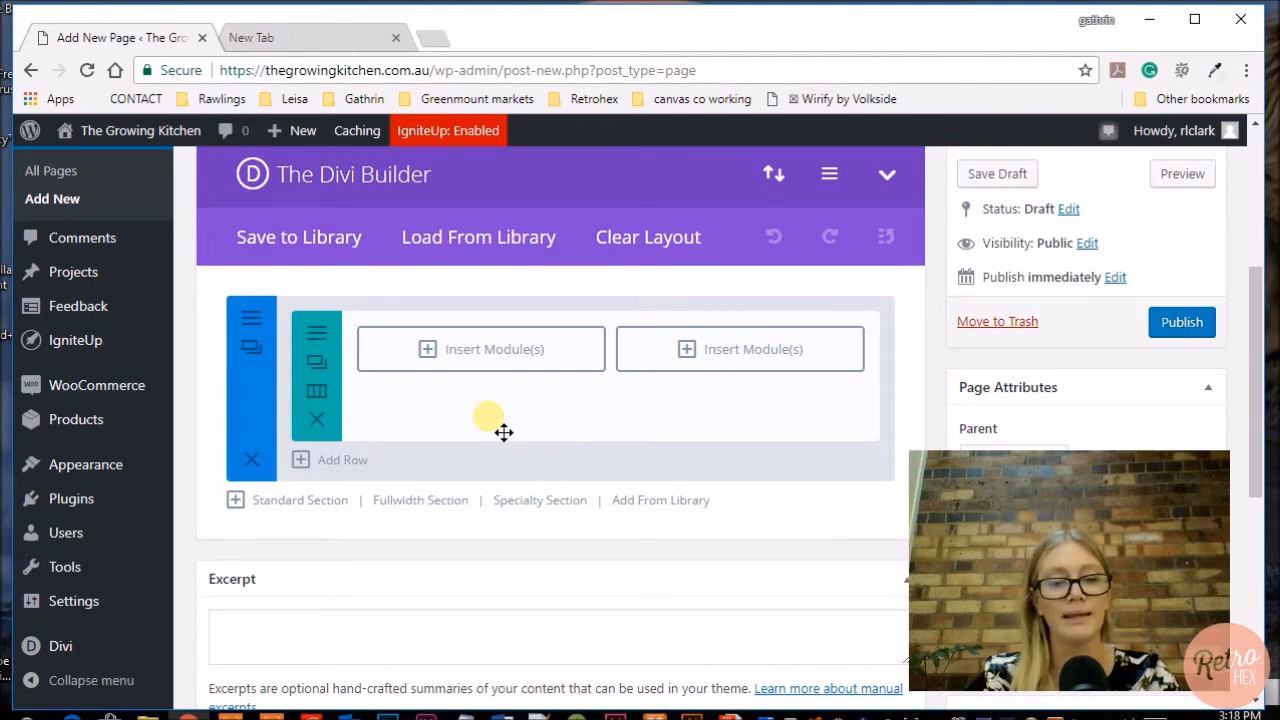
# Browse the available modules for the row's first column and insert a Text module there.
pyautogui.click(483, 356)
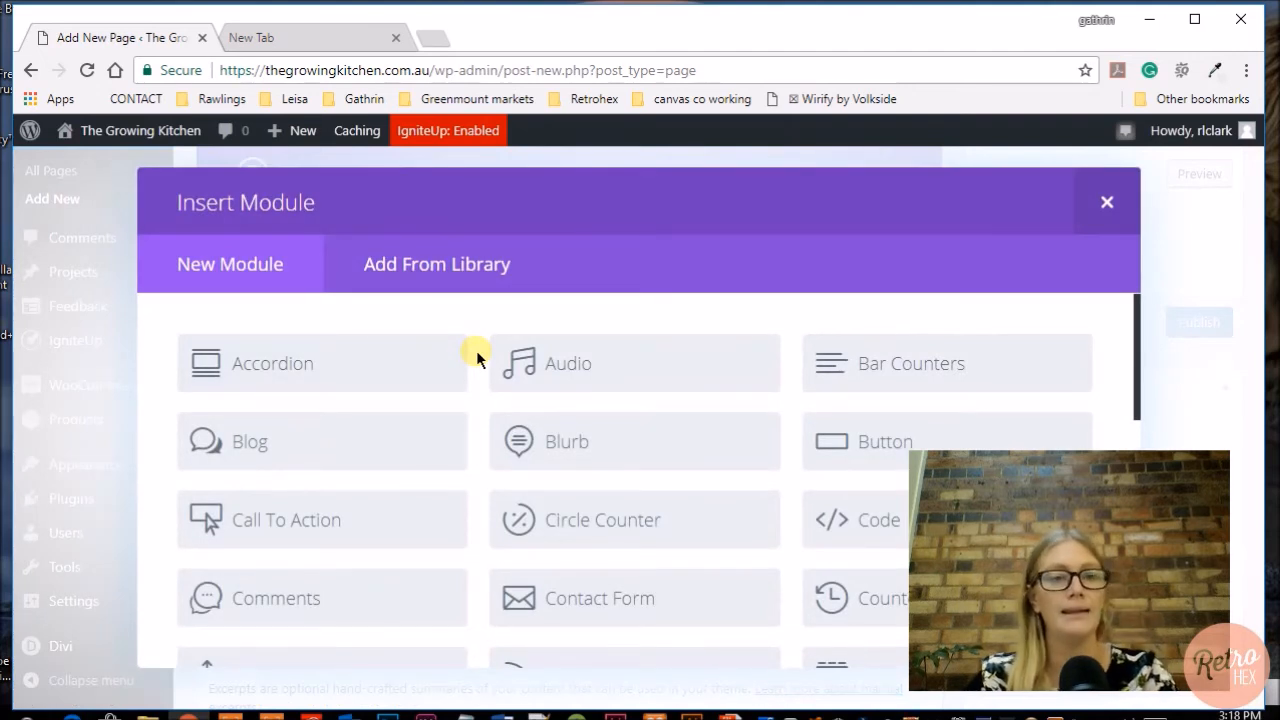
pyautogui.scroll(-1, 757, 340)
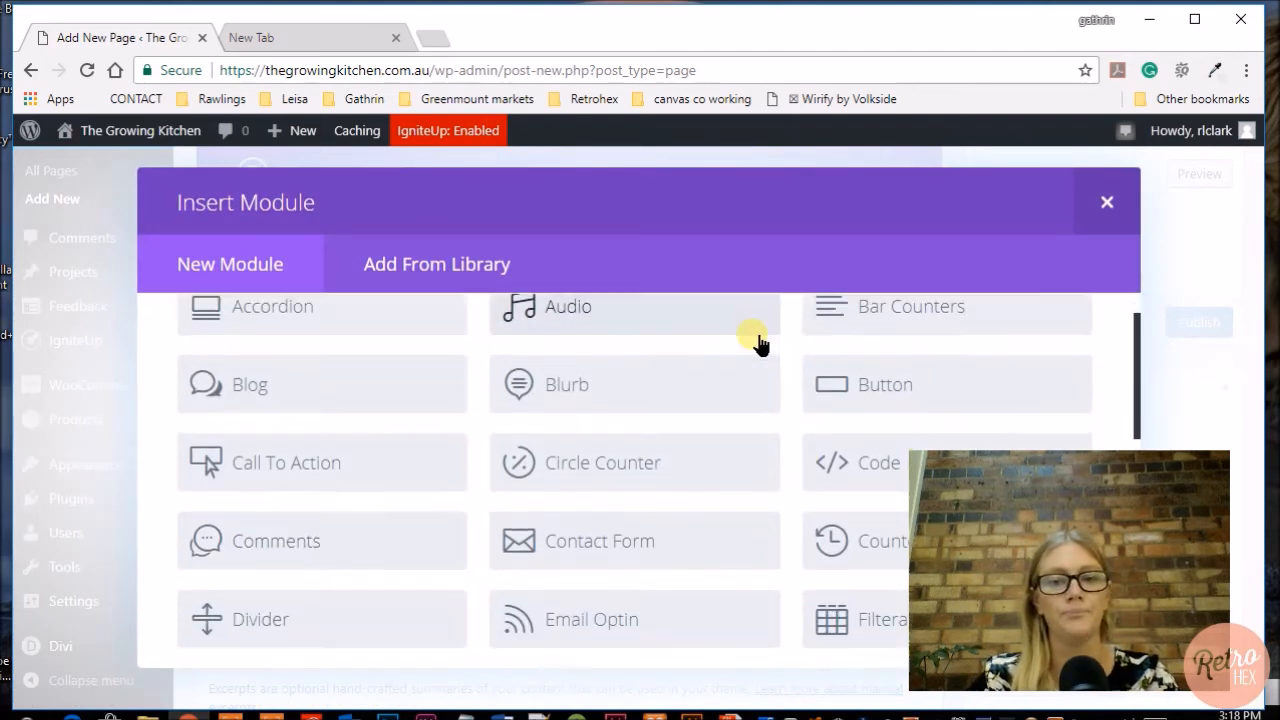
pyautogui.scroll(-2, 755, 345)
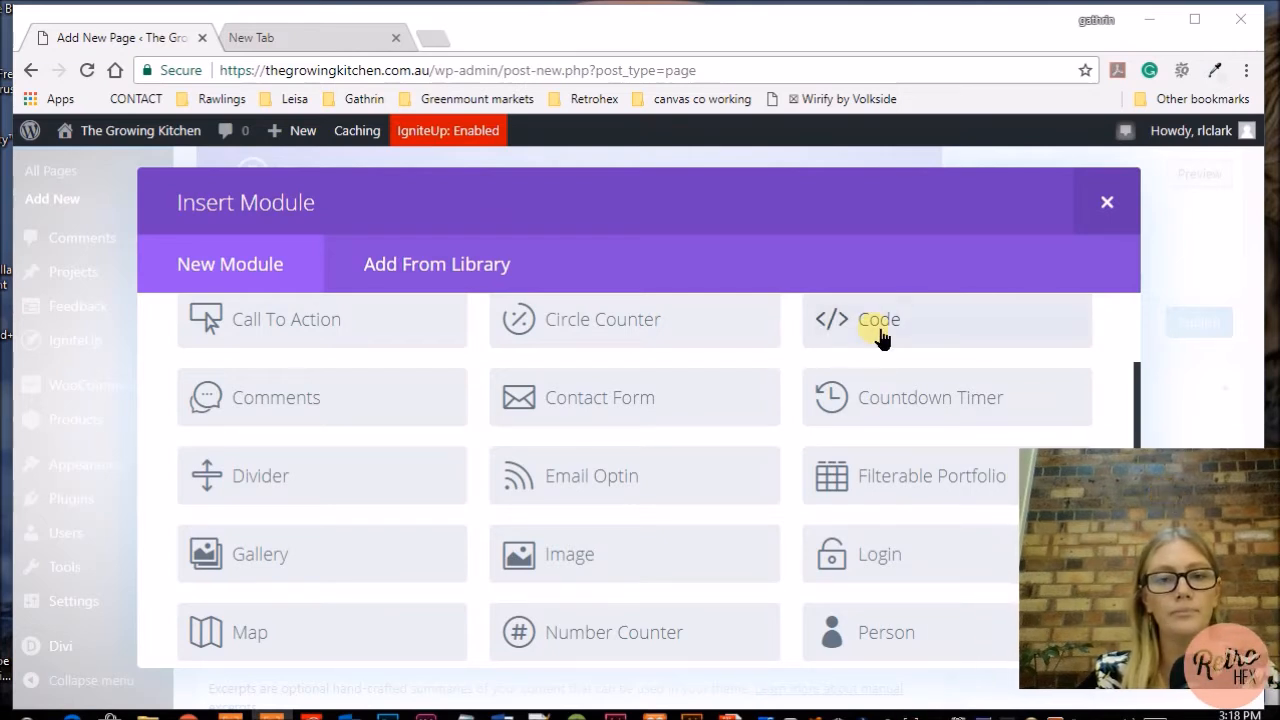
pyautogui.scroll(-5, 878, 335)
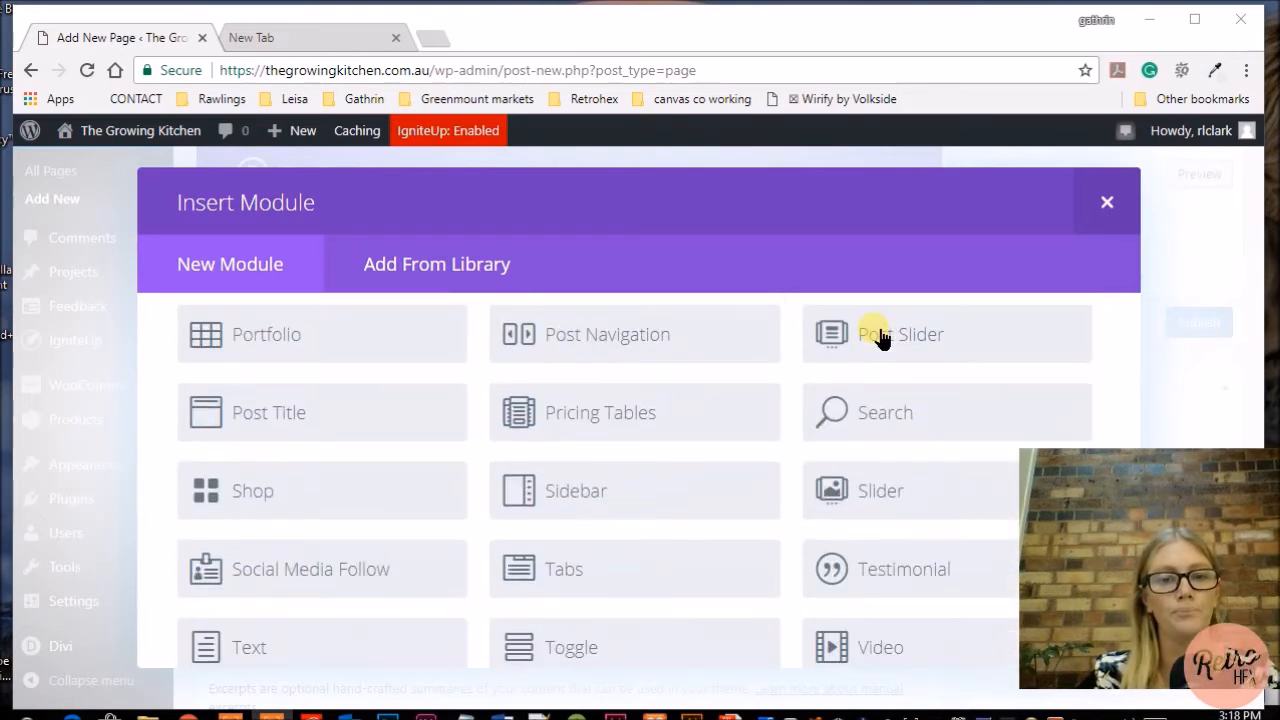
pyautogui.scroll(-2, 784, 415)
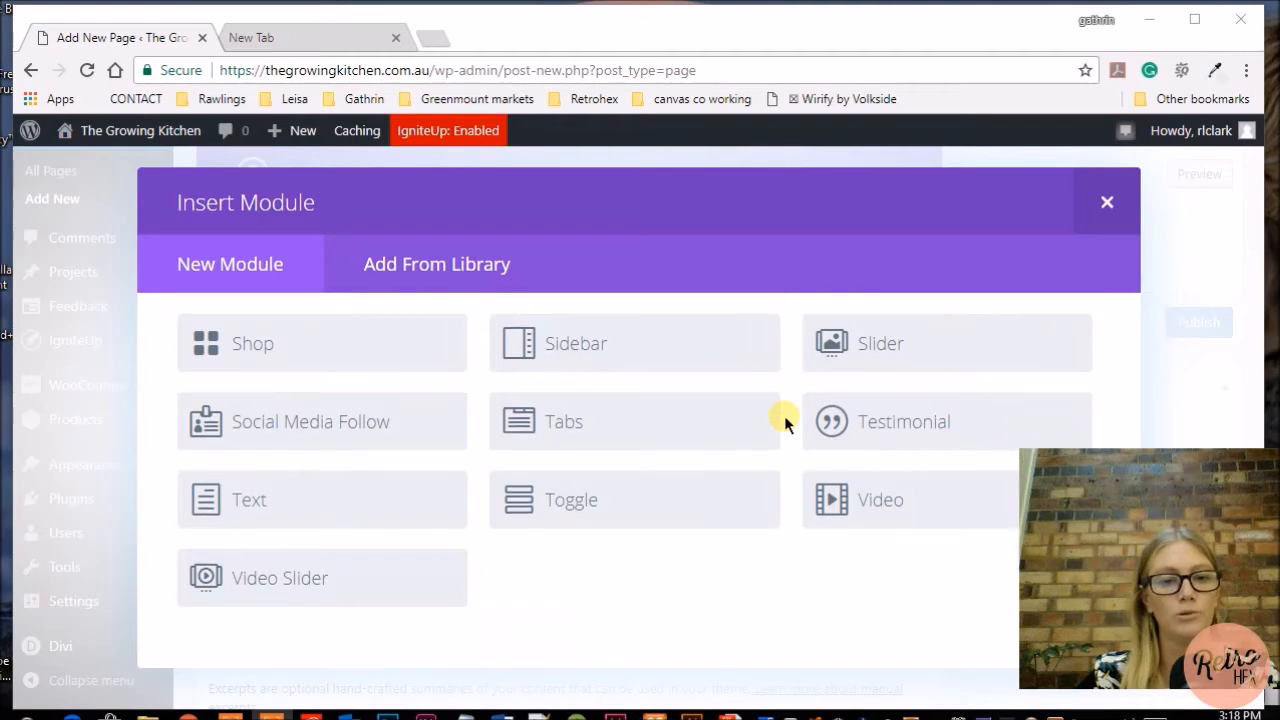
pyautogui.scroll(4, 749, 594)
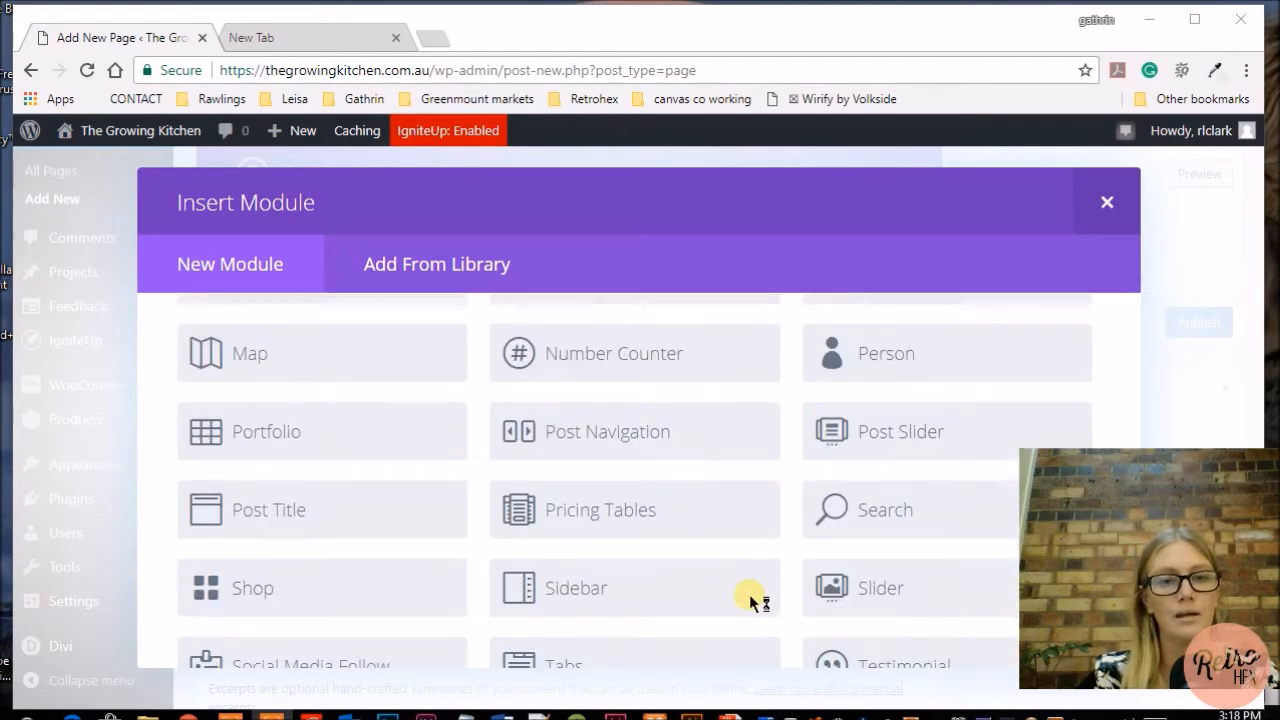
pyautogui.scroll(3, 749, 594)
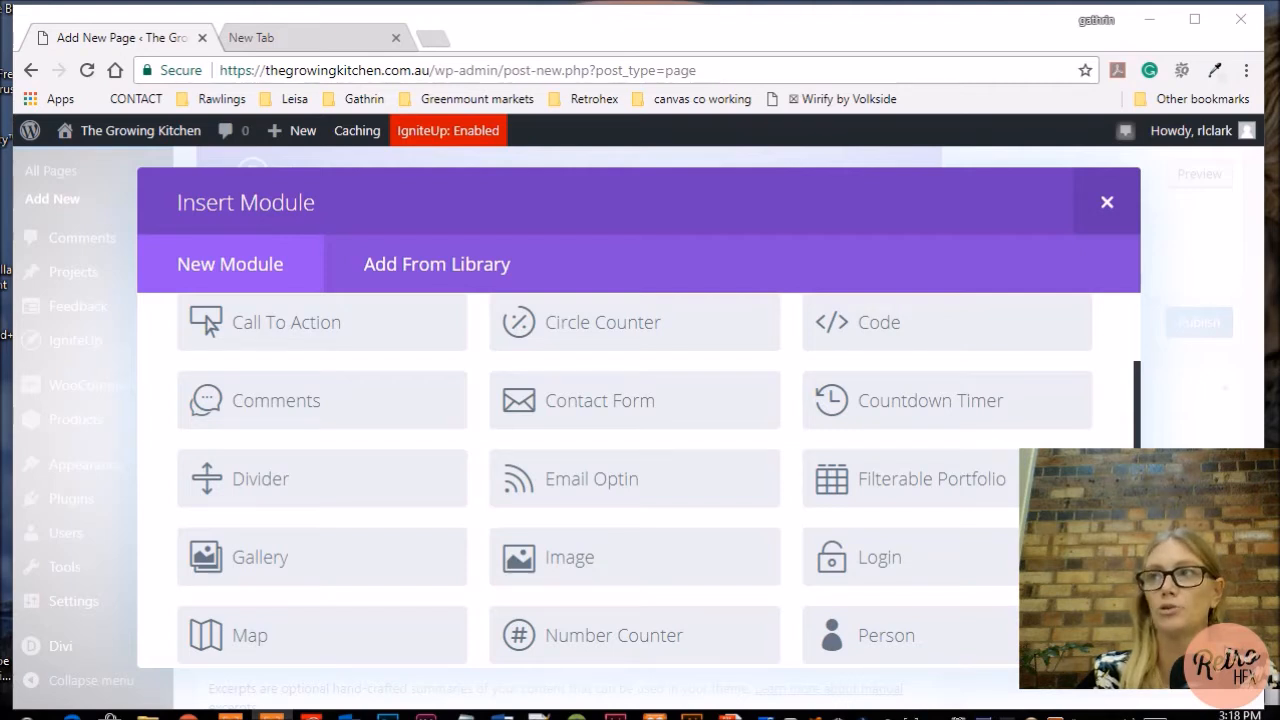
pyautogui.scroll(-4, 703, 403)
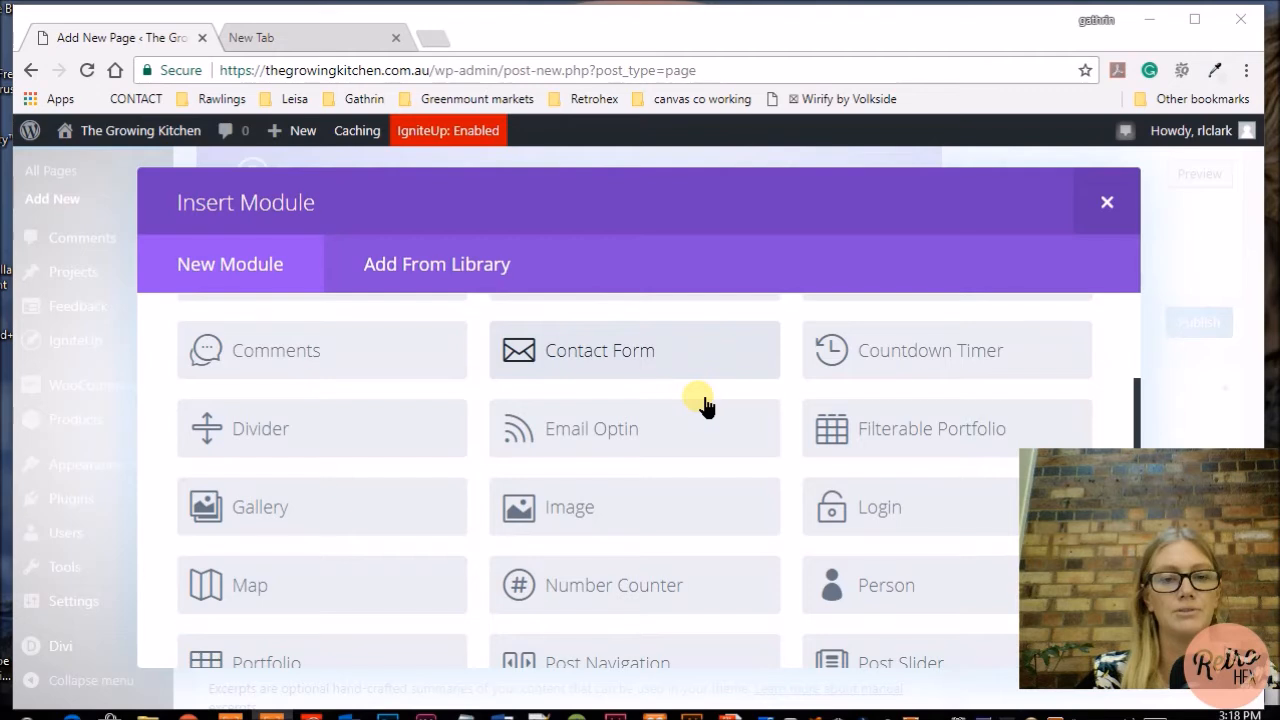
pyautogui.scroll(-3, 703, 403)
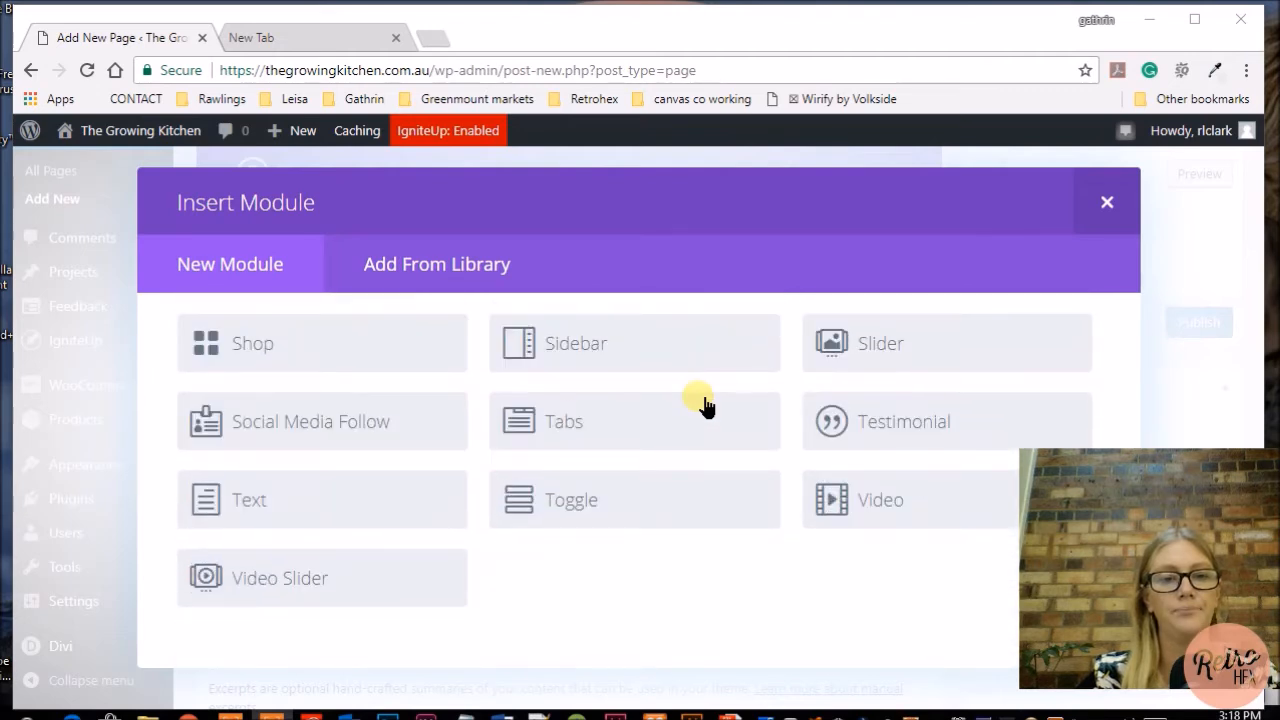
pyautogui.click(284, 500)
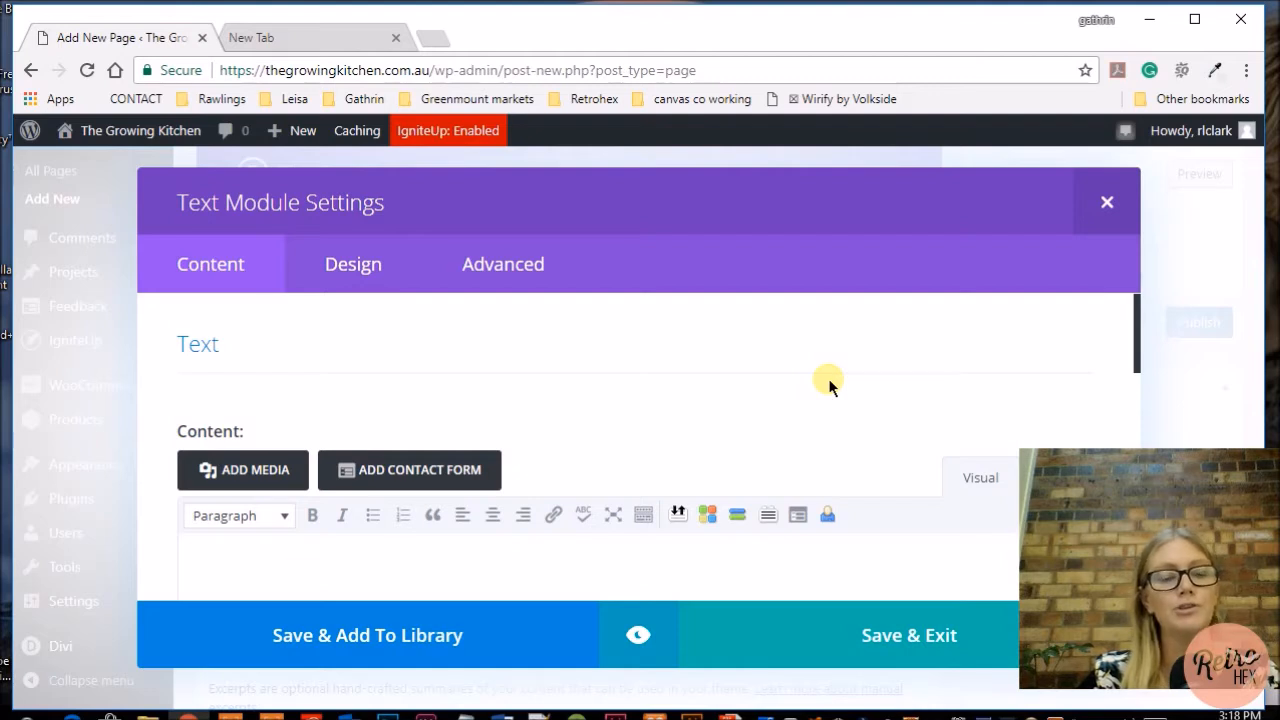
# Examine the Text module's content settings, from the content editor and its toolbar down to the background section.
pyautogui.scroll(-1, 828, 386)
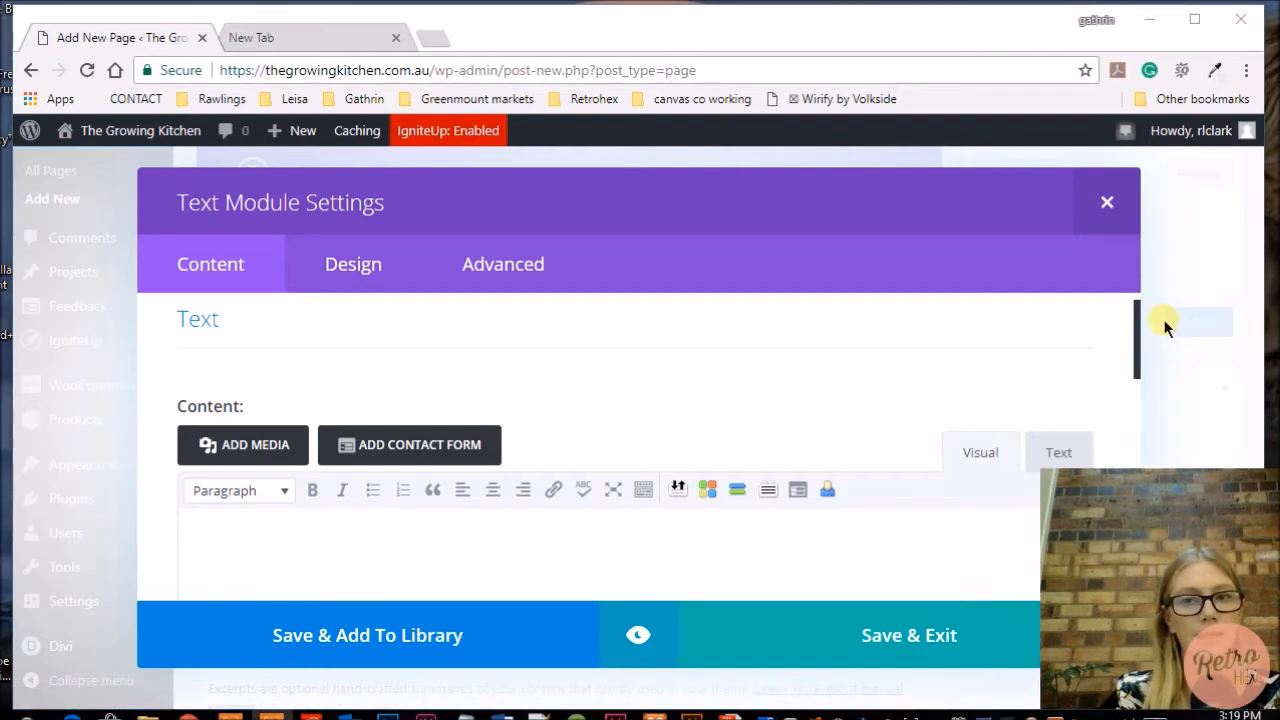
pyautogui.scroll(-2, 324, 326)
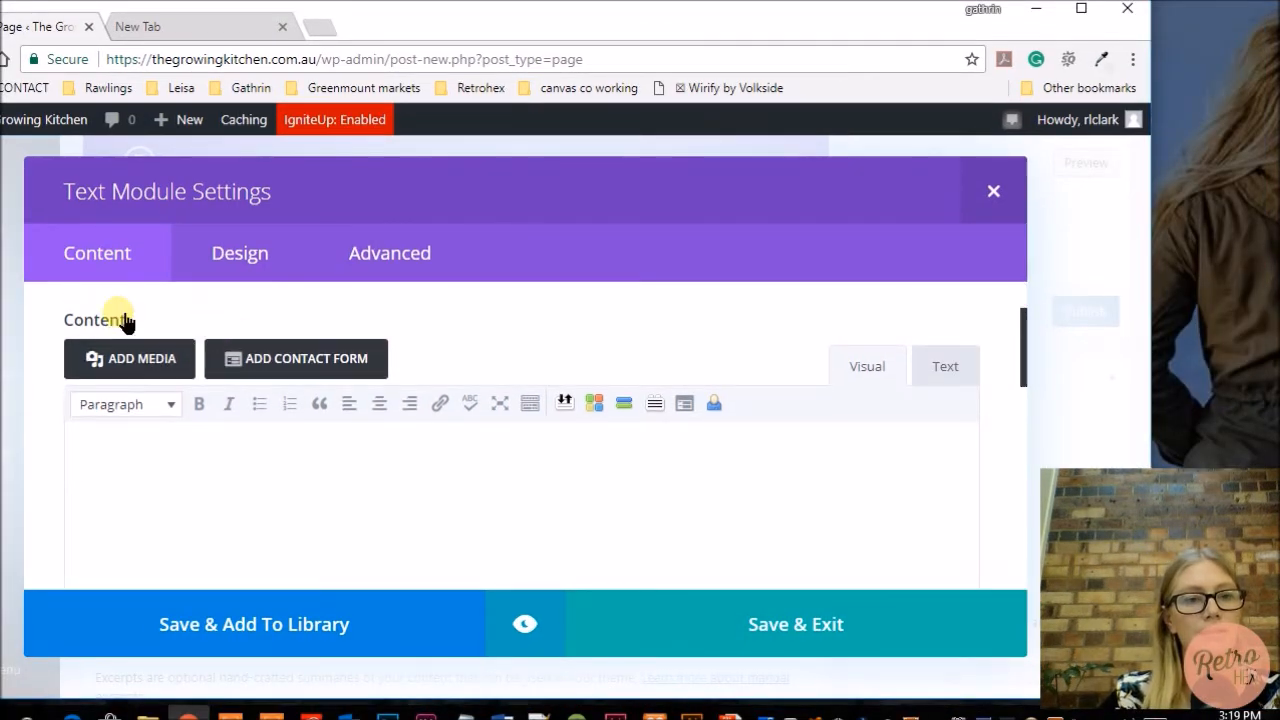
pyautogui.scroll(-1, 335, 480)
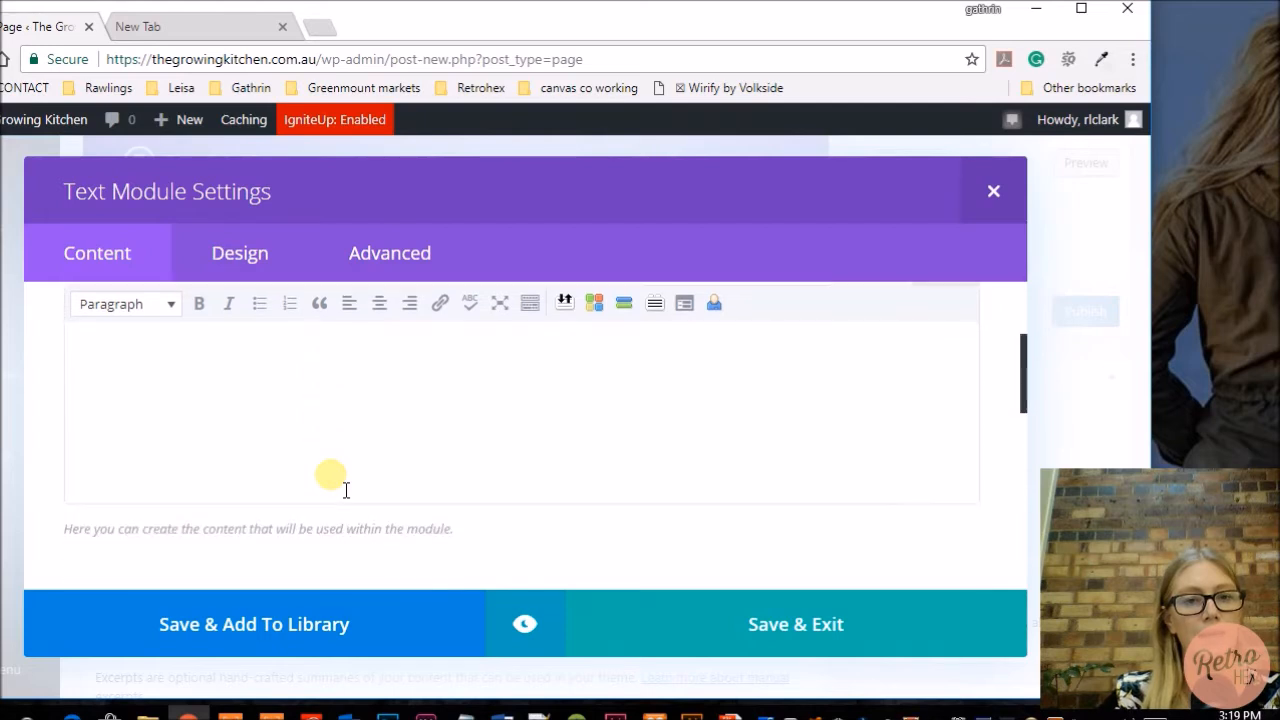
pyautogui.scroll(-1, 343, 491)
pyautogui.scroll(2, 320, 488)
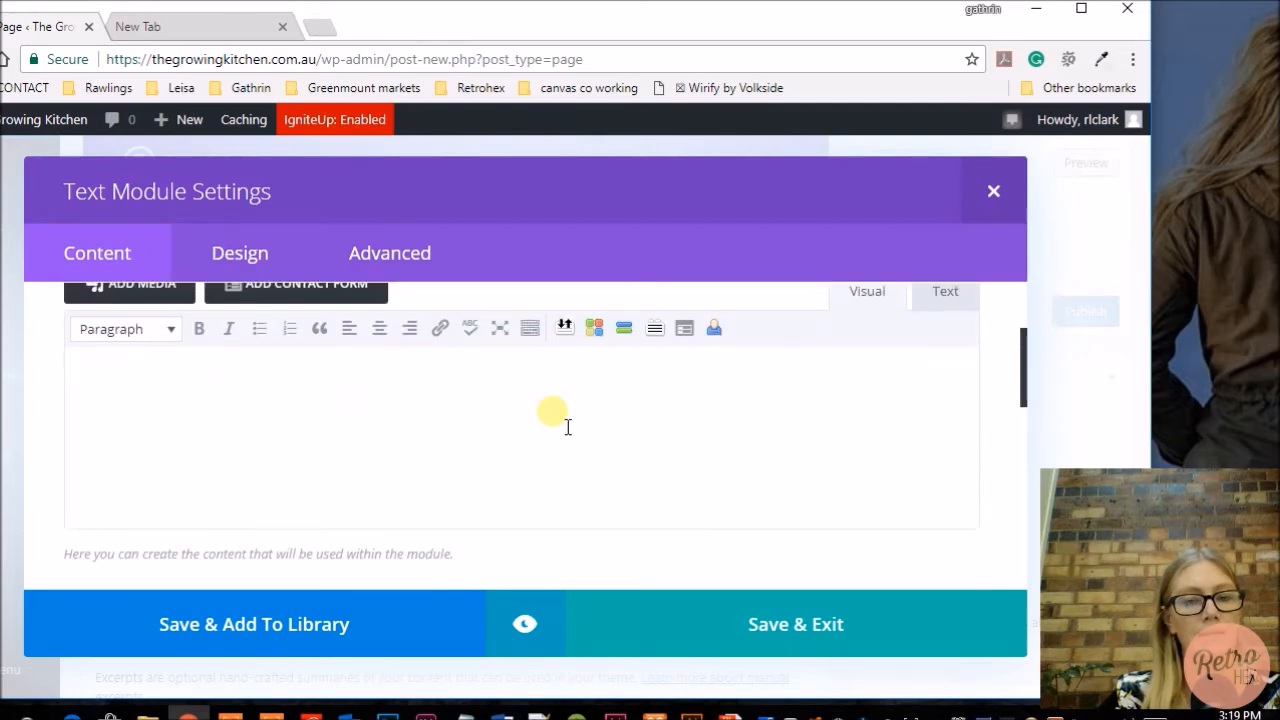
pyautogui.scroll(1, 128, 430)
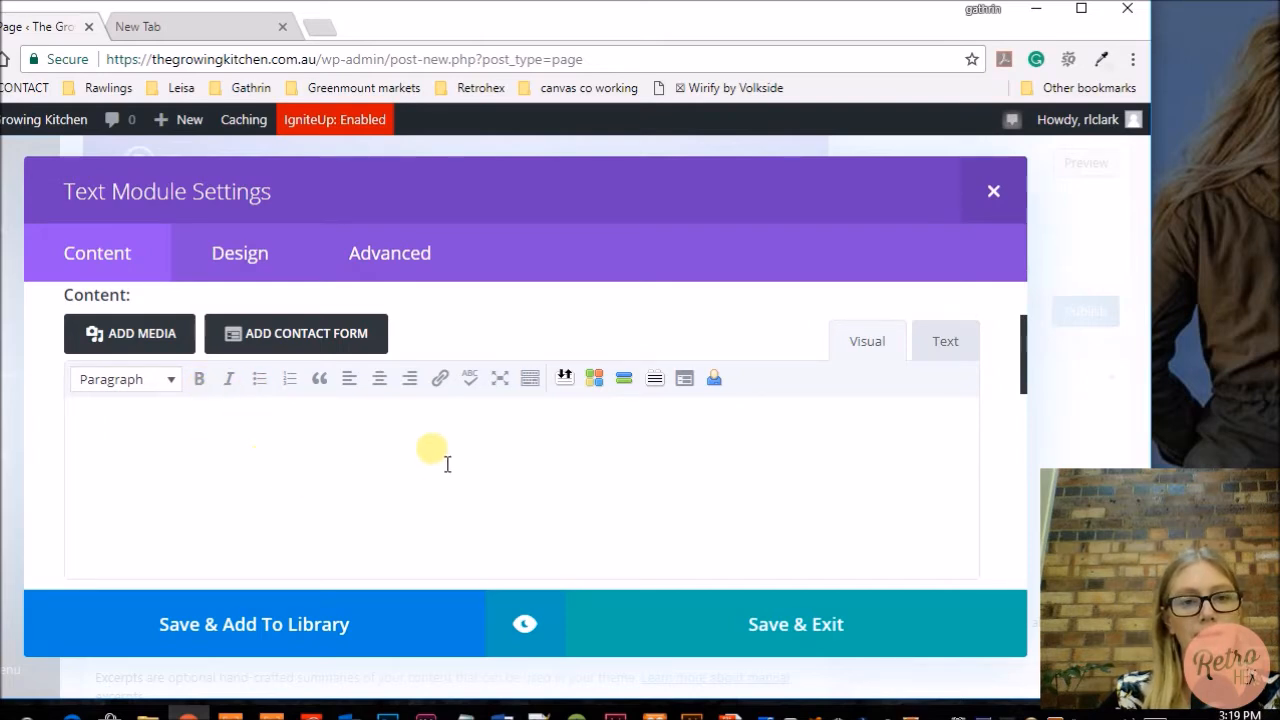
pyautogui.scroll(-1, 788, 468)
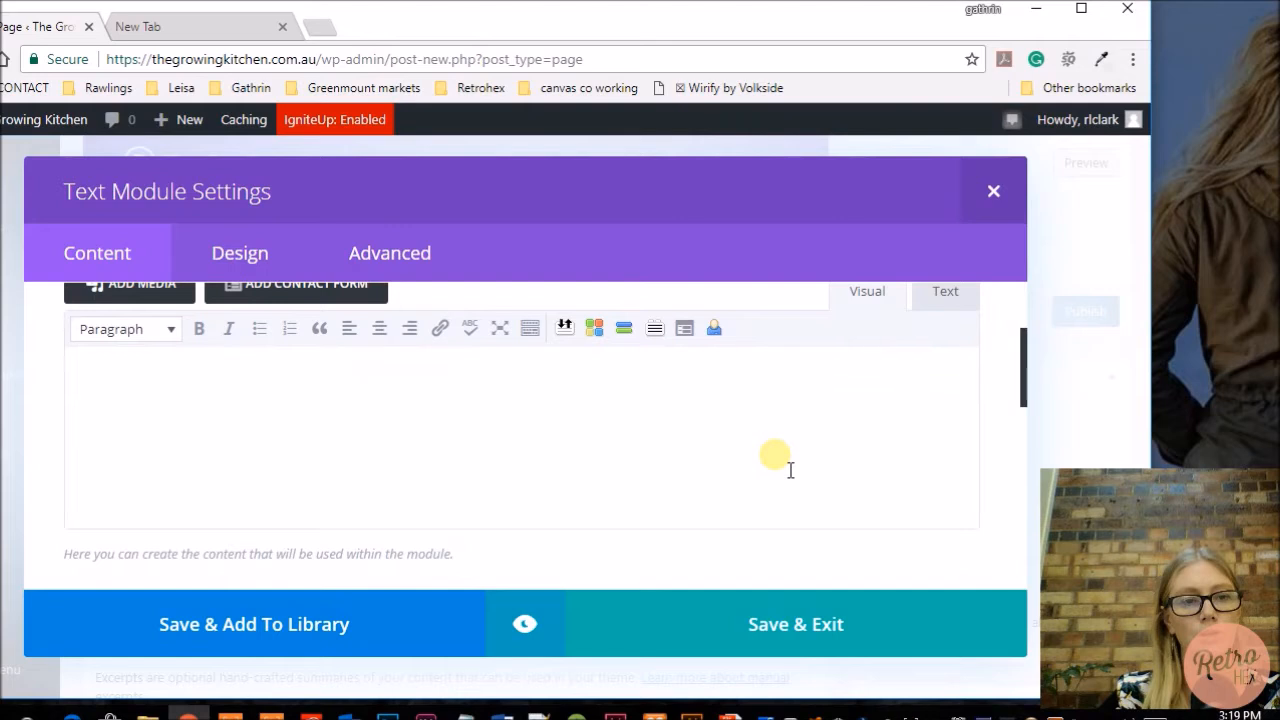
pyautogui.scroll(1, 790, 470)
pyautogui.scroll(-2, 790, 470)
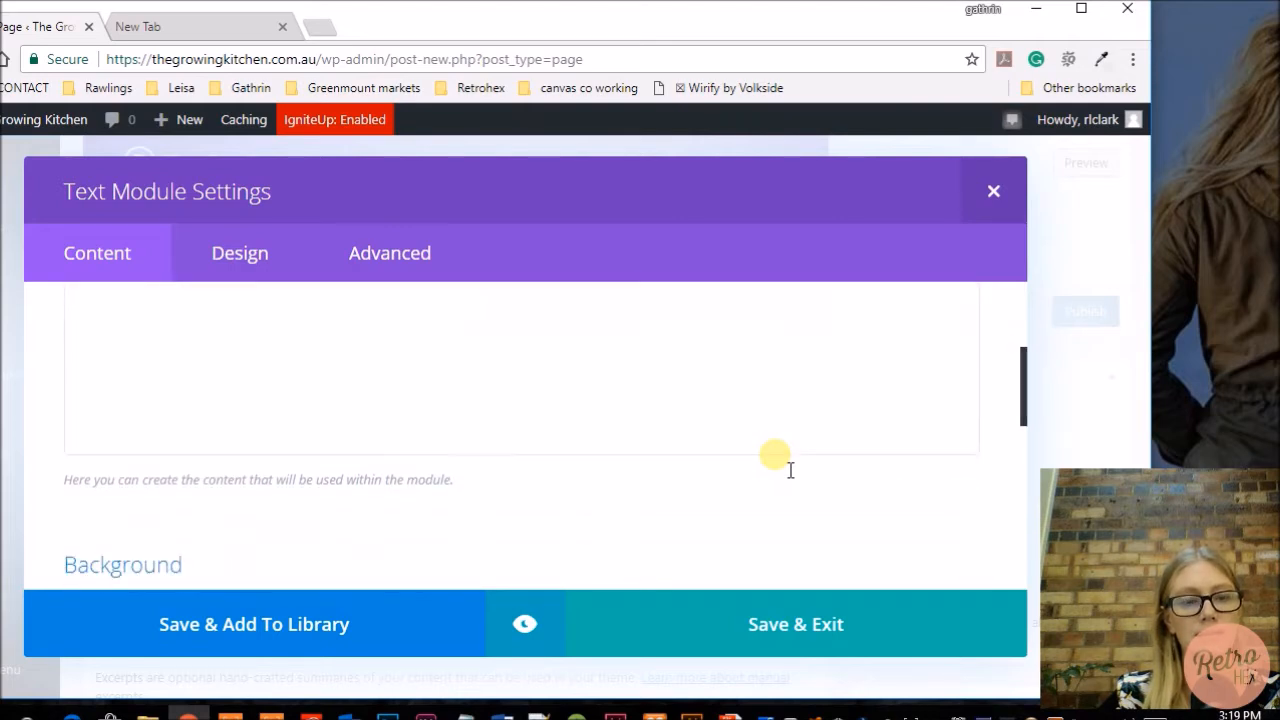
pyautogui.scroll(2, 790, 470)
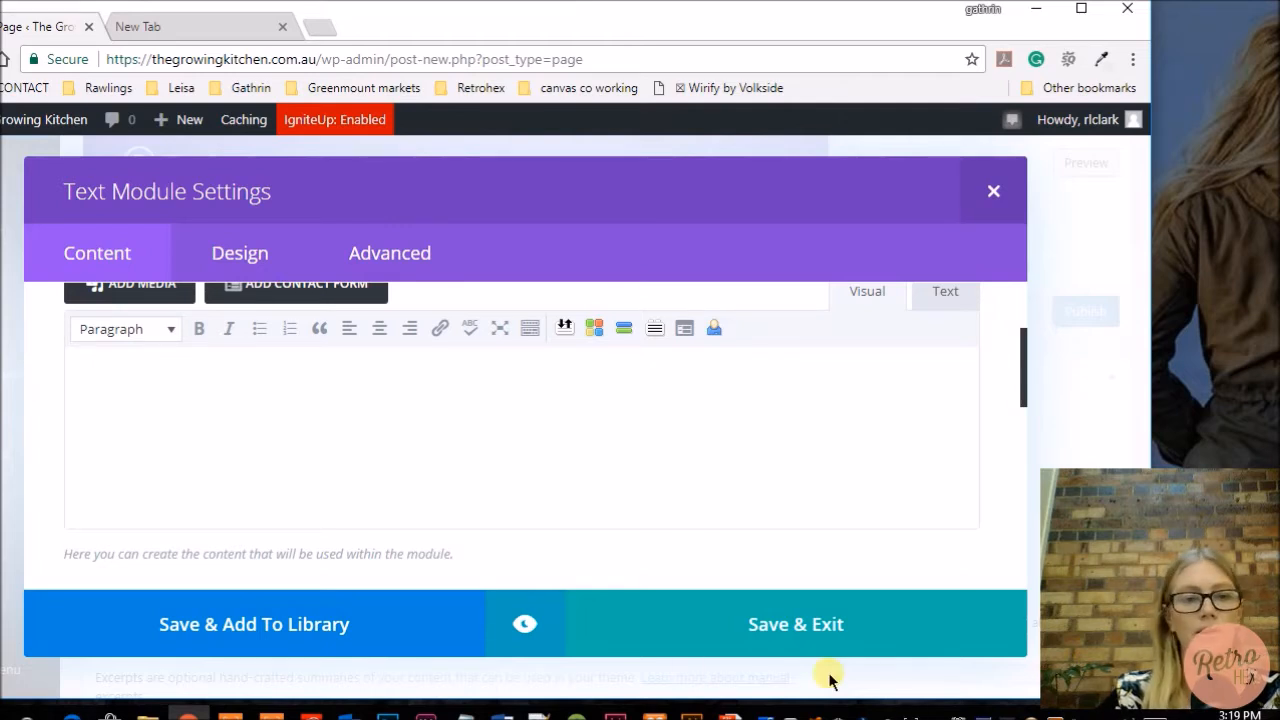
# Enter "This is my Heading" in the Text module, then a new paragraph reading "This is my body text" followed by Lorem ipsum filler.
pyautogui.click(158, 378)
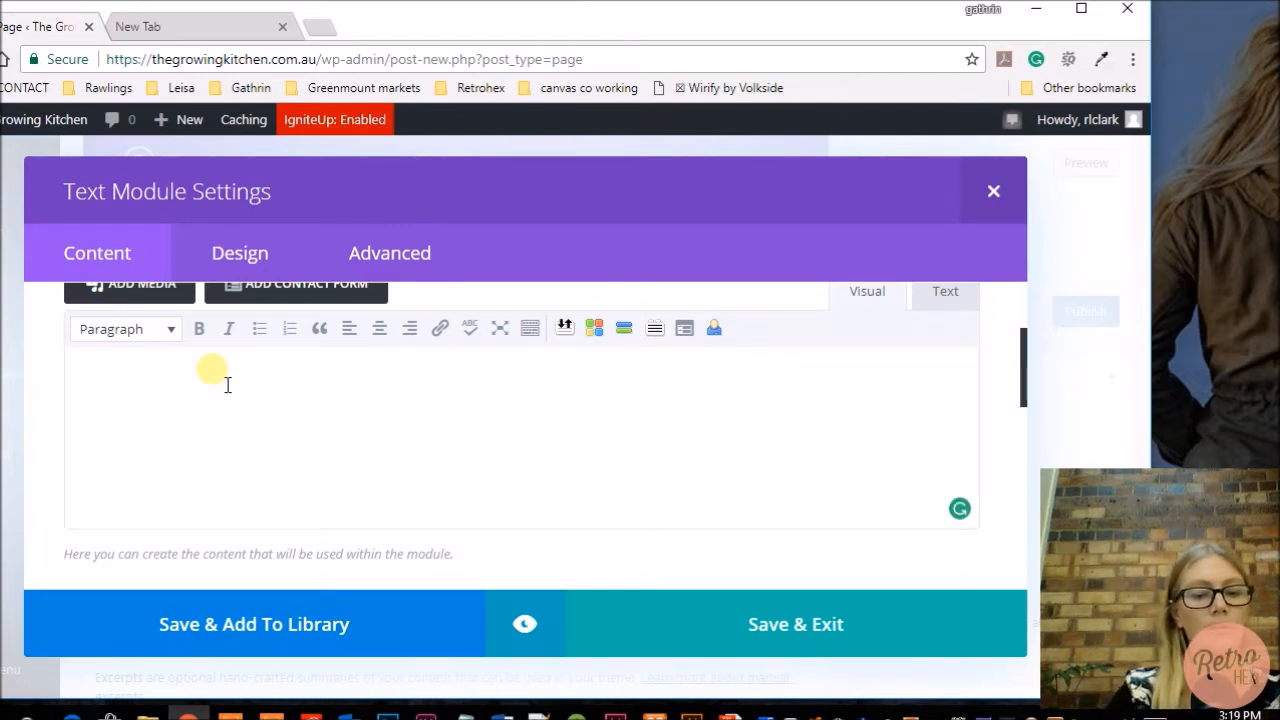
pyautogui.write('This is my Heading ')
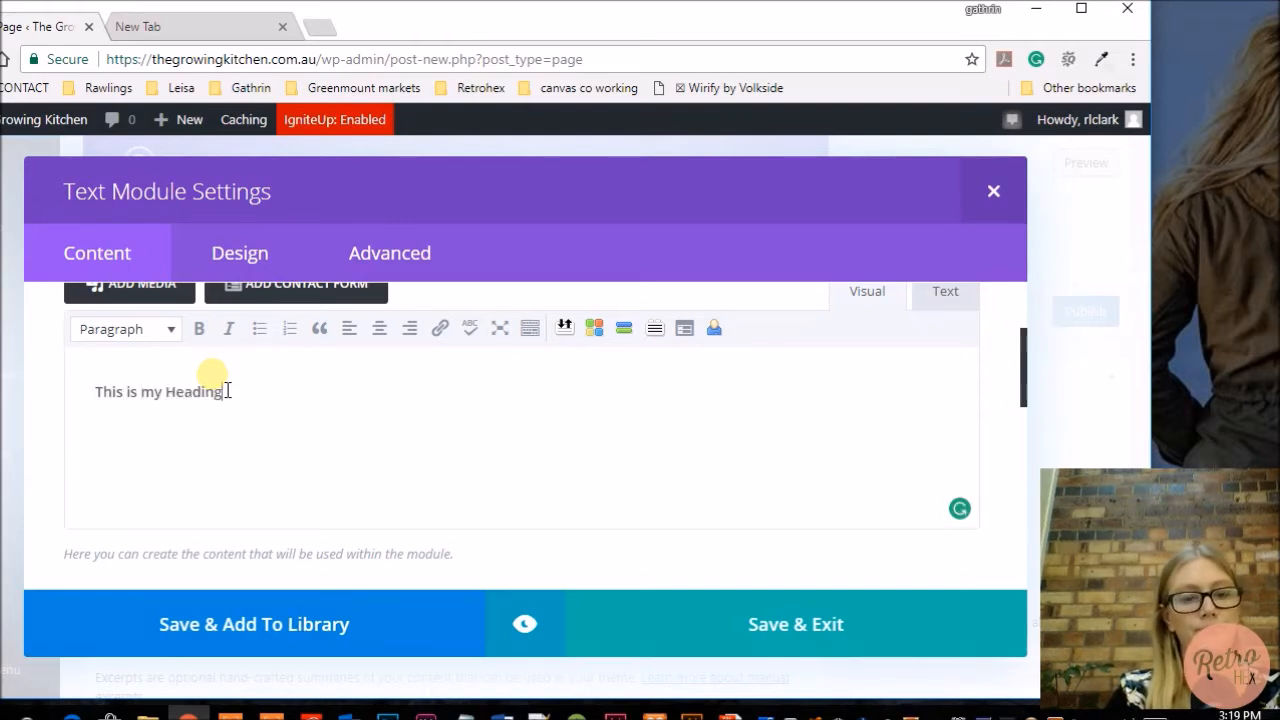
pyautogui.write('This is')
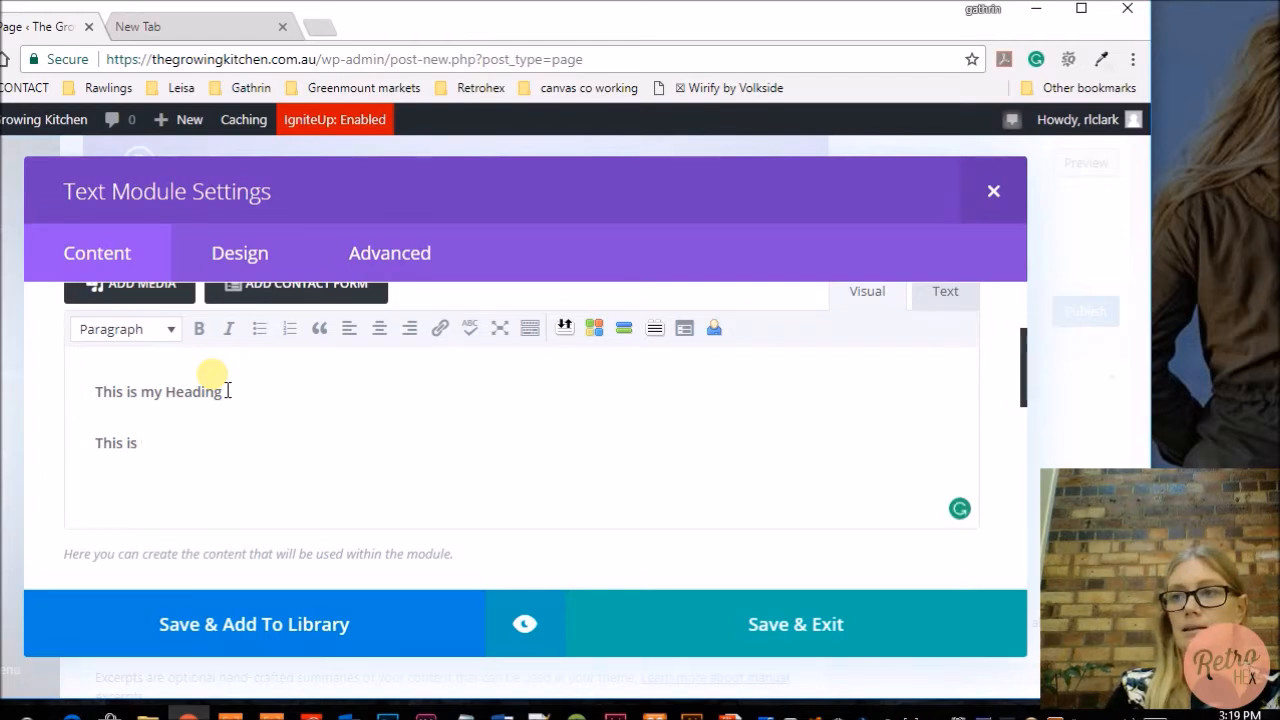
pyautogui.write(' my body tex')
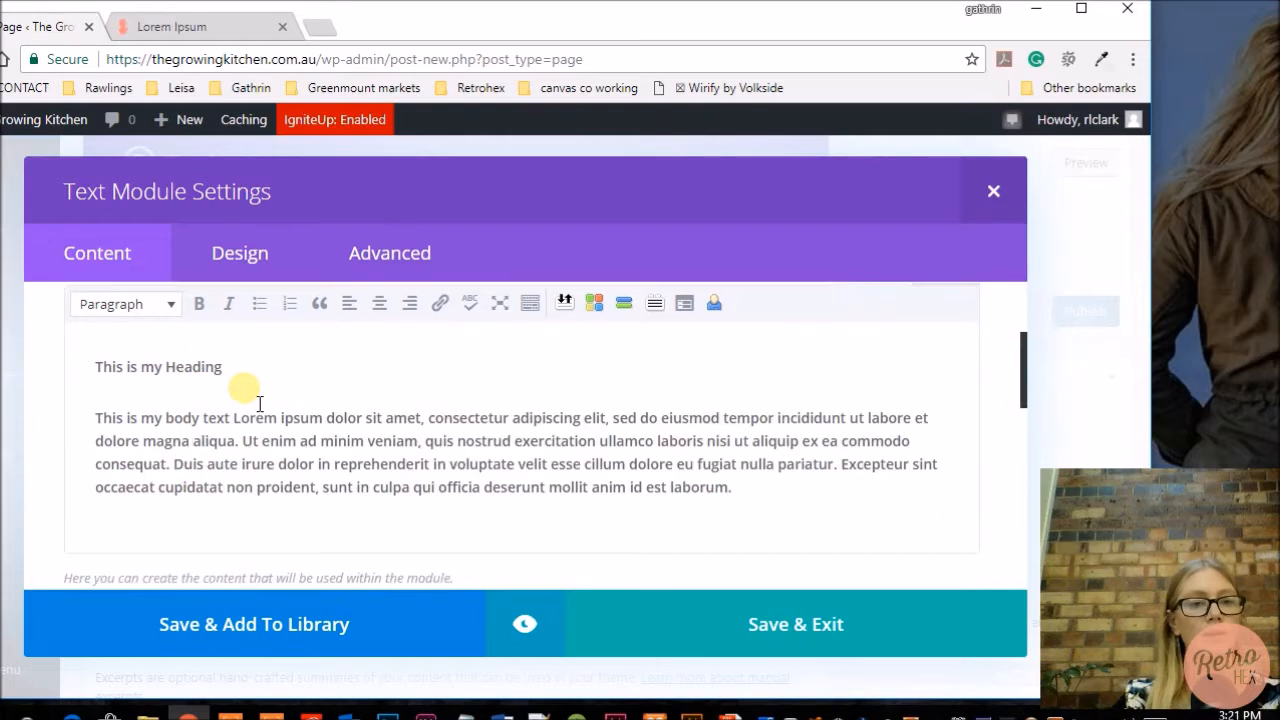
# Format the line "This is my Heading" as Heading 1.
pyautogui.scroll(1, 250, 392)
pyautogui.moveTo(228, 417); pyautogui.dragTo(107, 445)
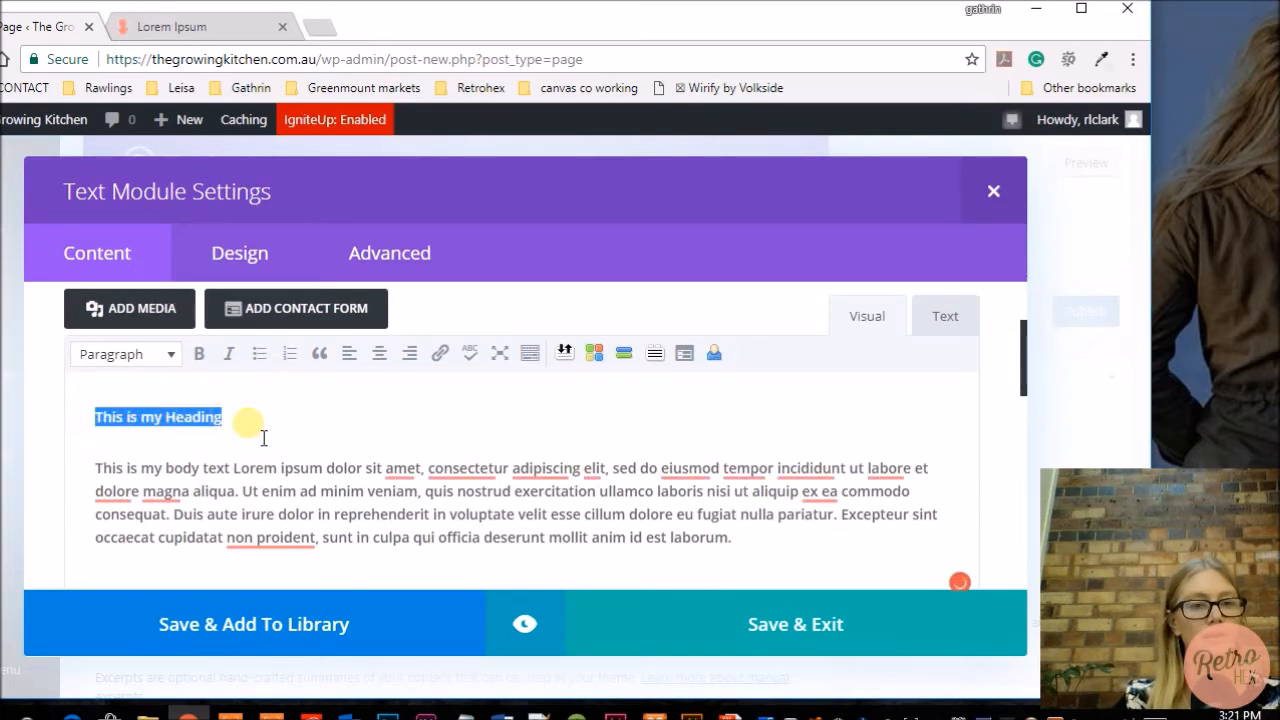
pyautogui.click(172, 357)
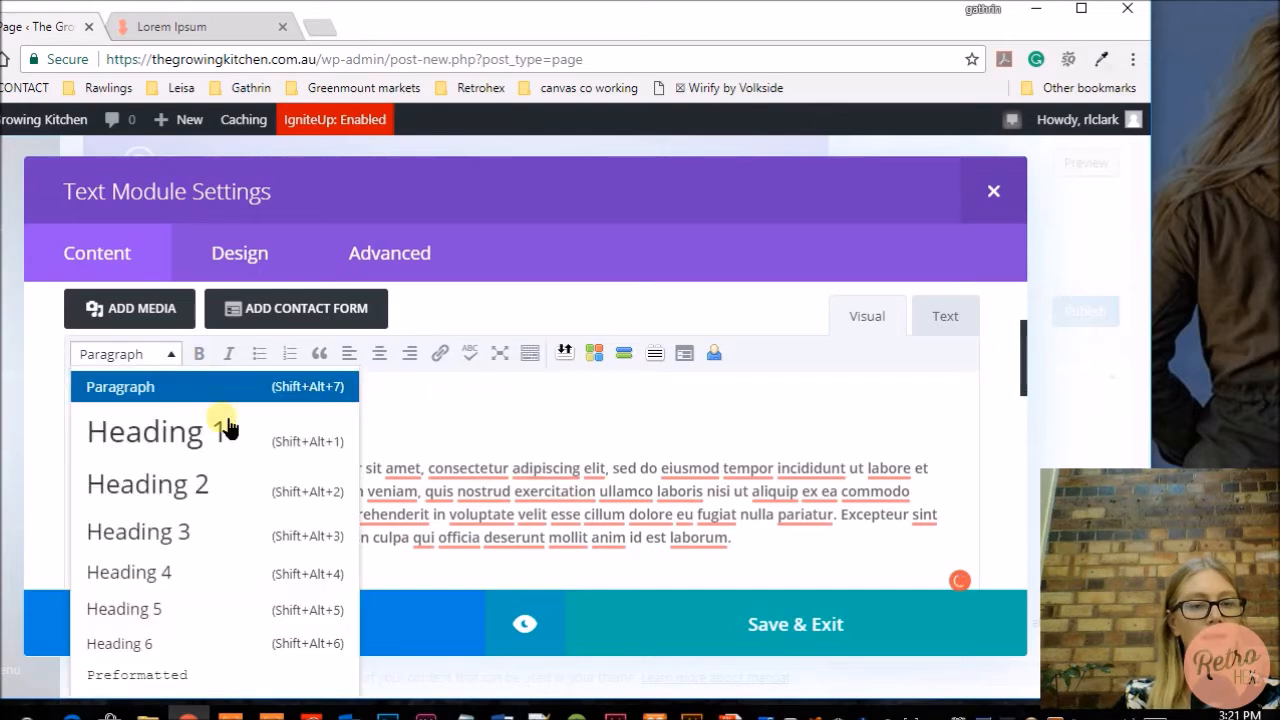
pyautogui.click(178, 443)
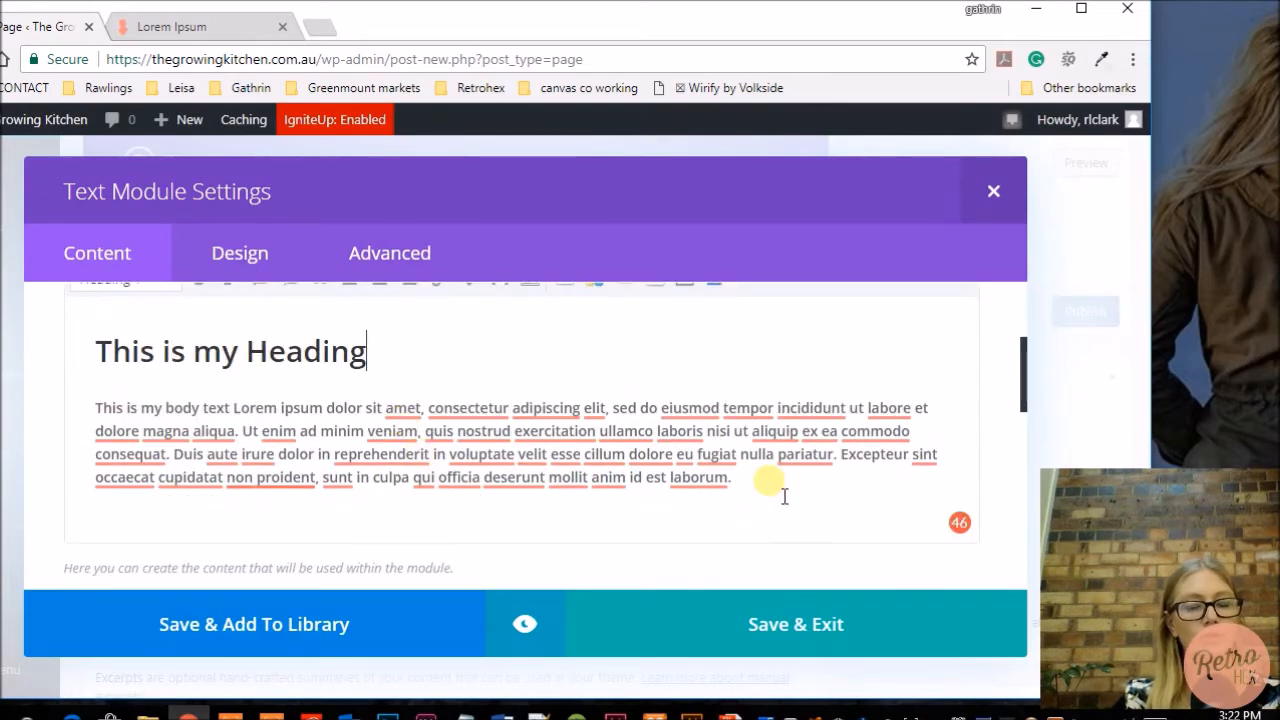
# Check the styles applied to the body text and the heading, and save the Text module.
pyautogui.click(746, 486)
pyautogui.moveTo(746, 486); pyautogui.dragTo(77, 414)
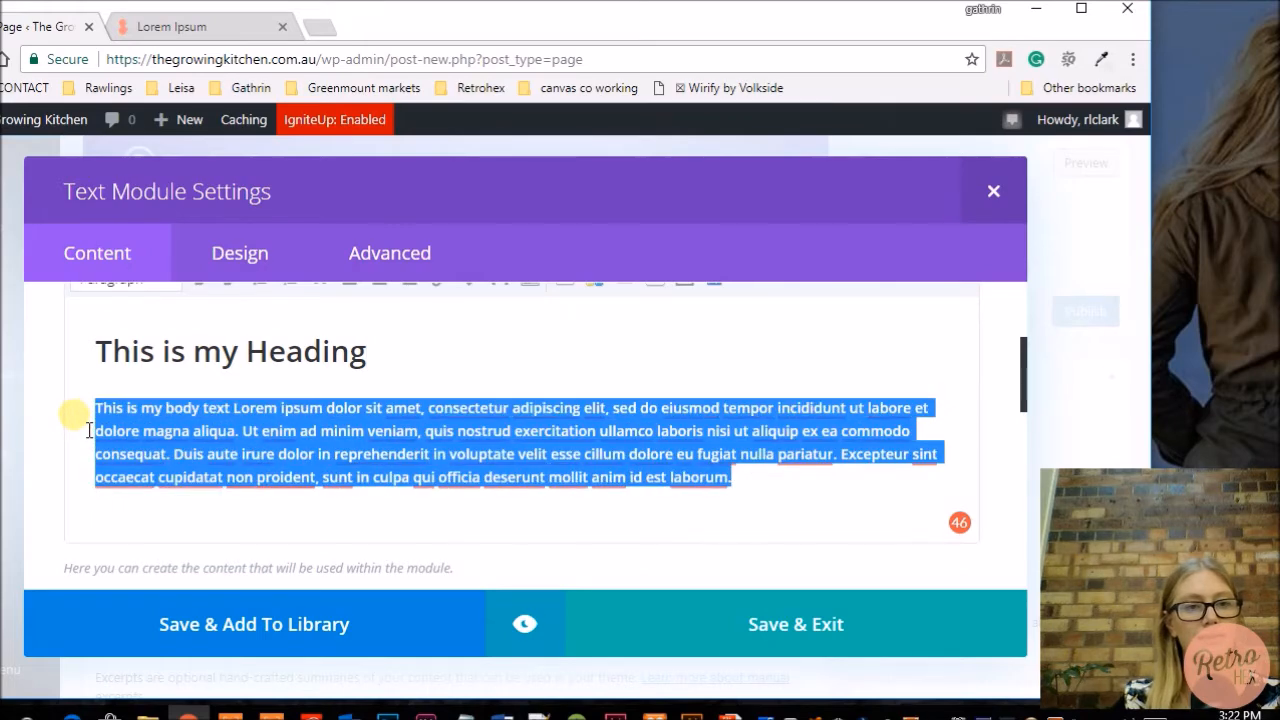
pyautogui.scroll(1, 301, 376)
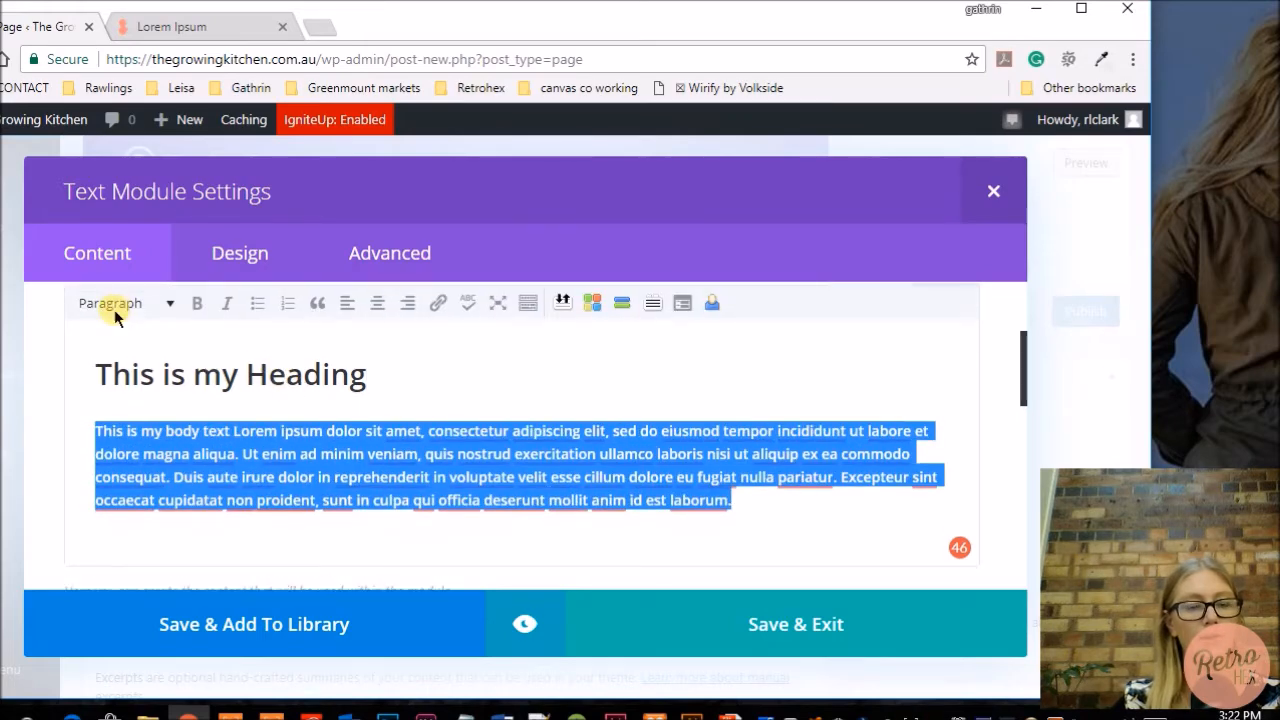
pyautogui.click(418, 372)
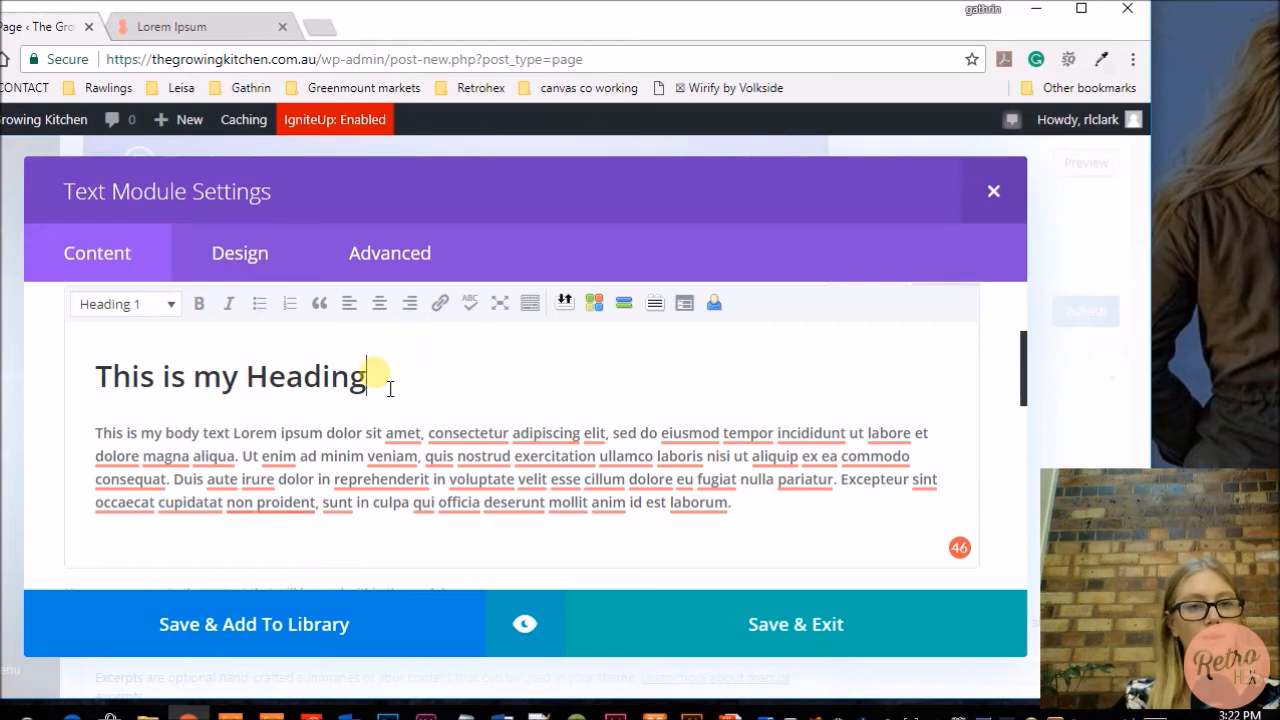
pyautogui.moveTo(389, 388); pyautogui.dragTo(85, 400)
pyautogui.click(497, 388)
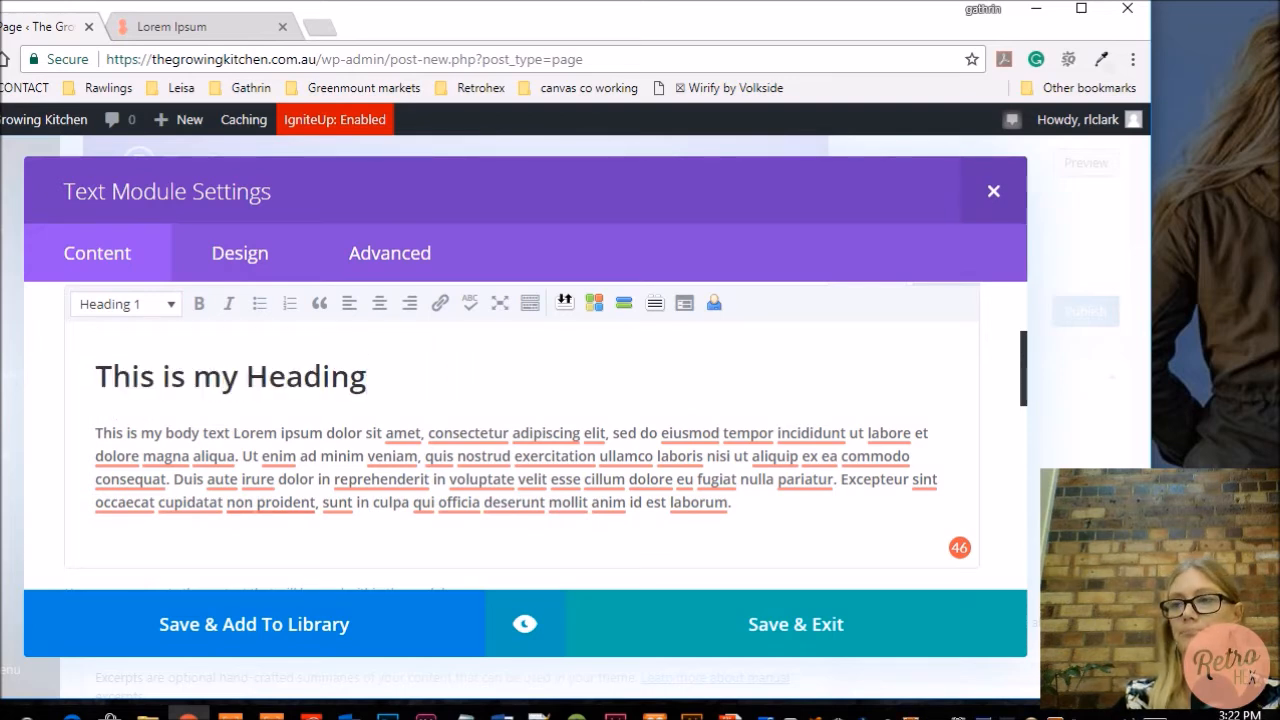
pyautogui.click(775, 477)
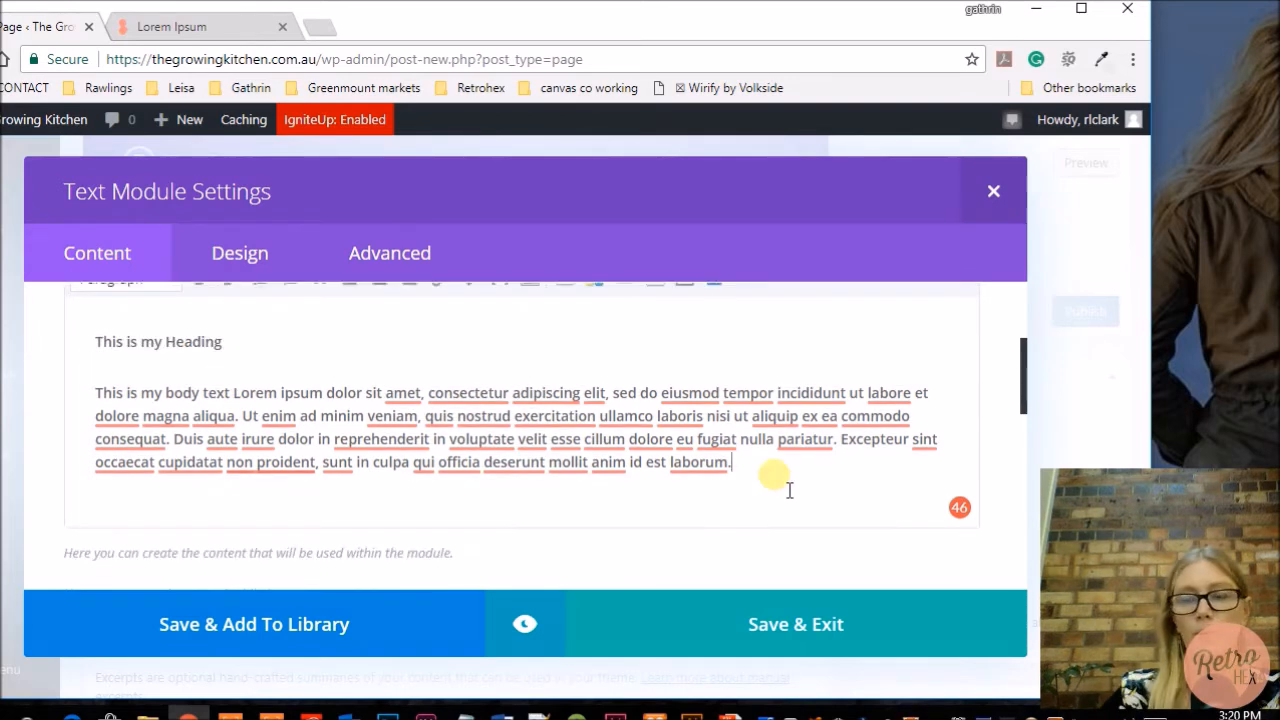
pyautogui.click(769, 634)
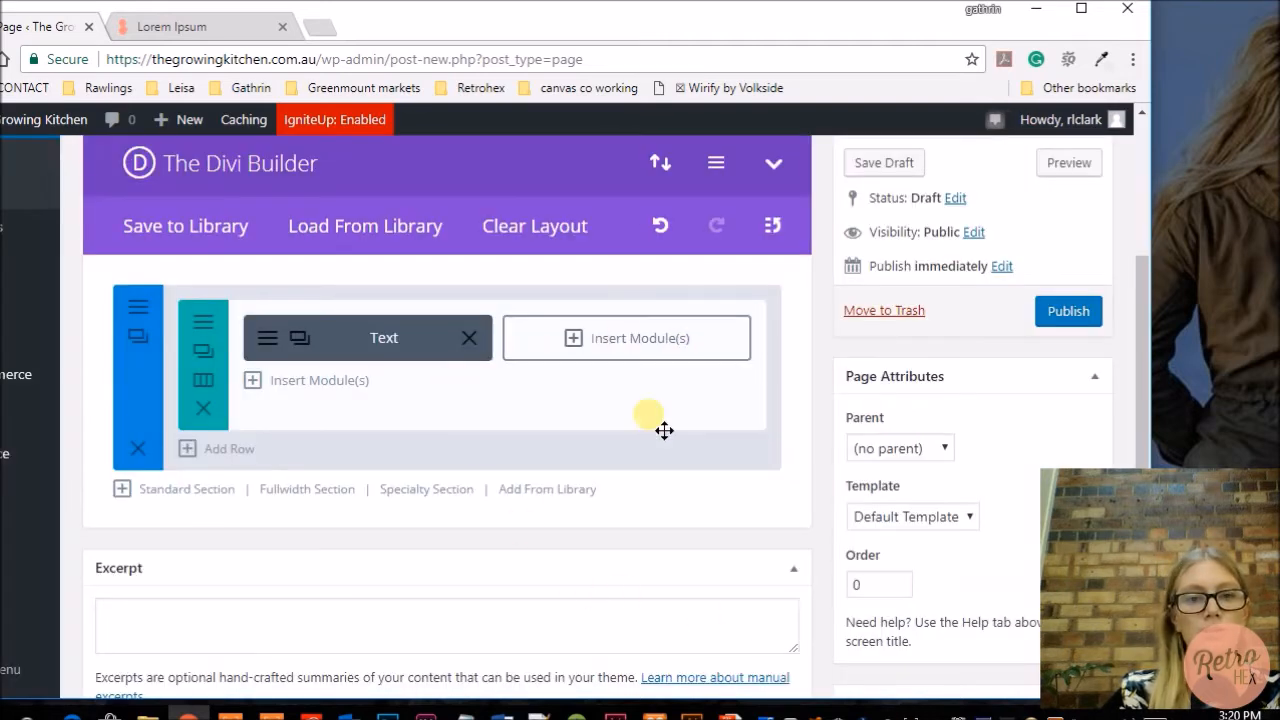
pyautogui.click(652, 344)
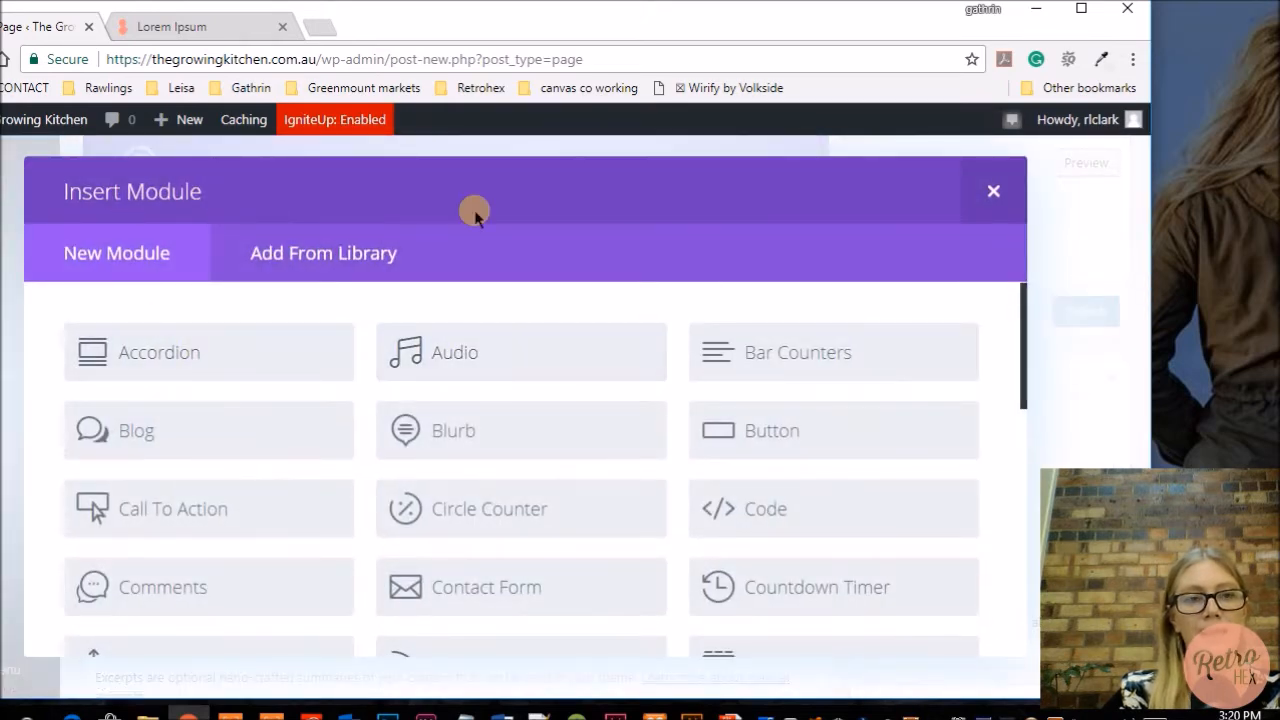
pyautogui.scroll(-1, 812, 500)
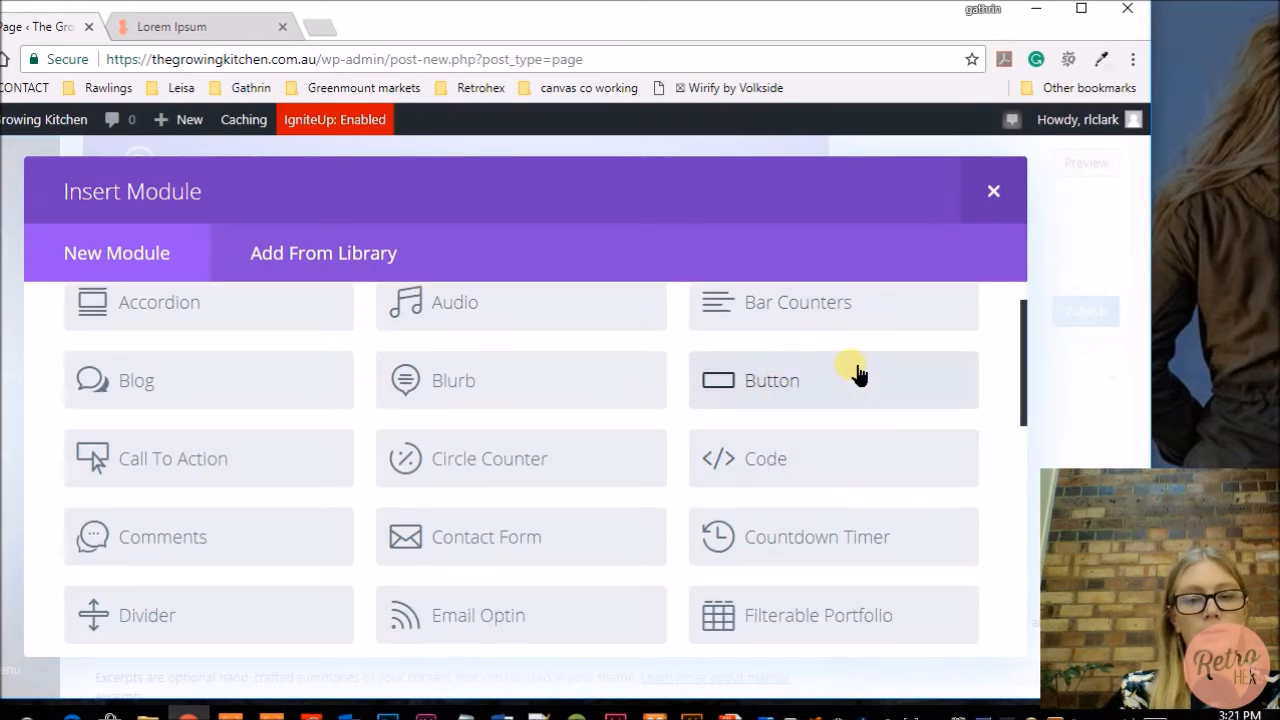
pyautogui.click(786, 388)
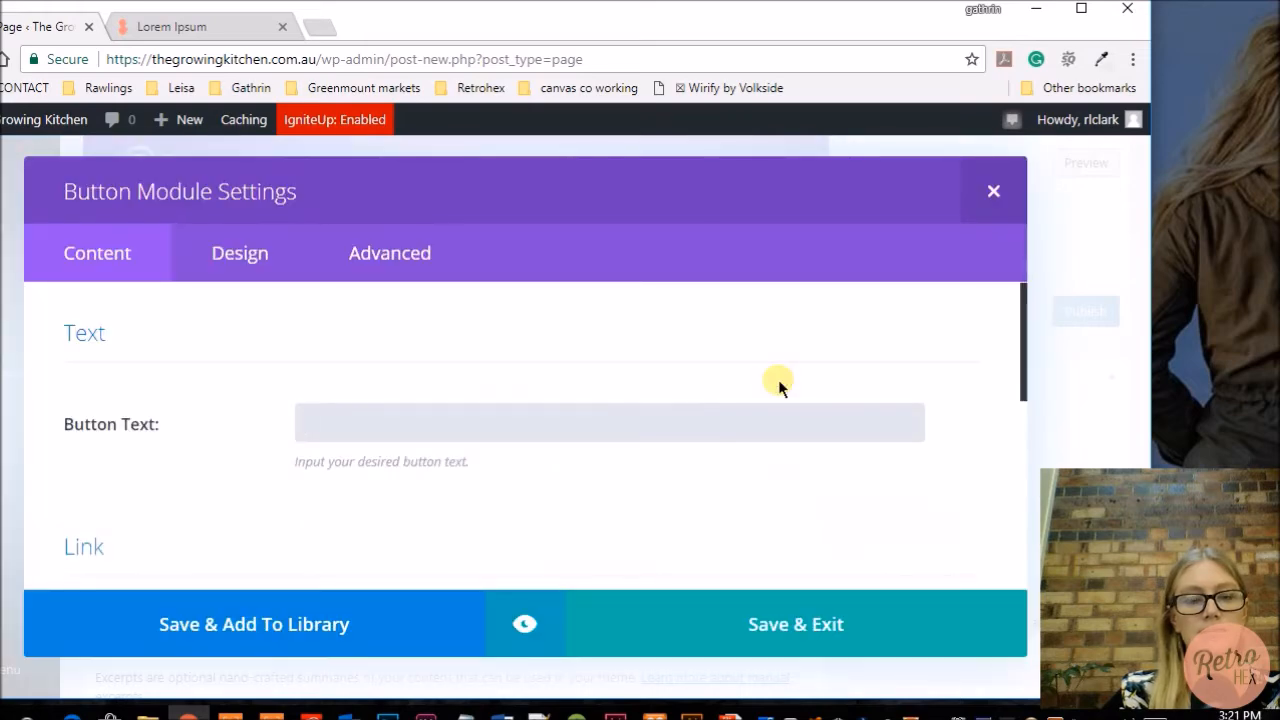
pyautogui.click(993, 191)
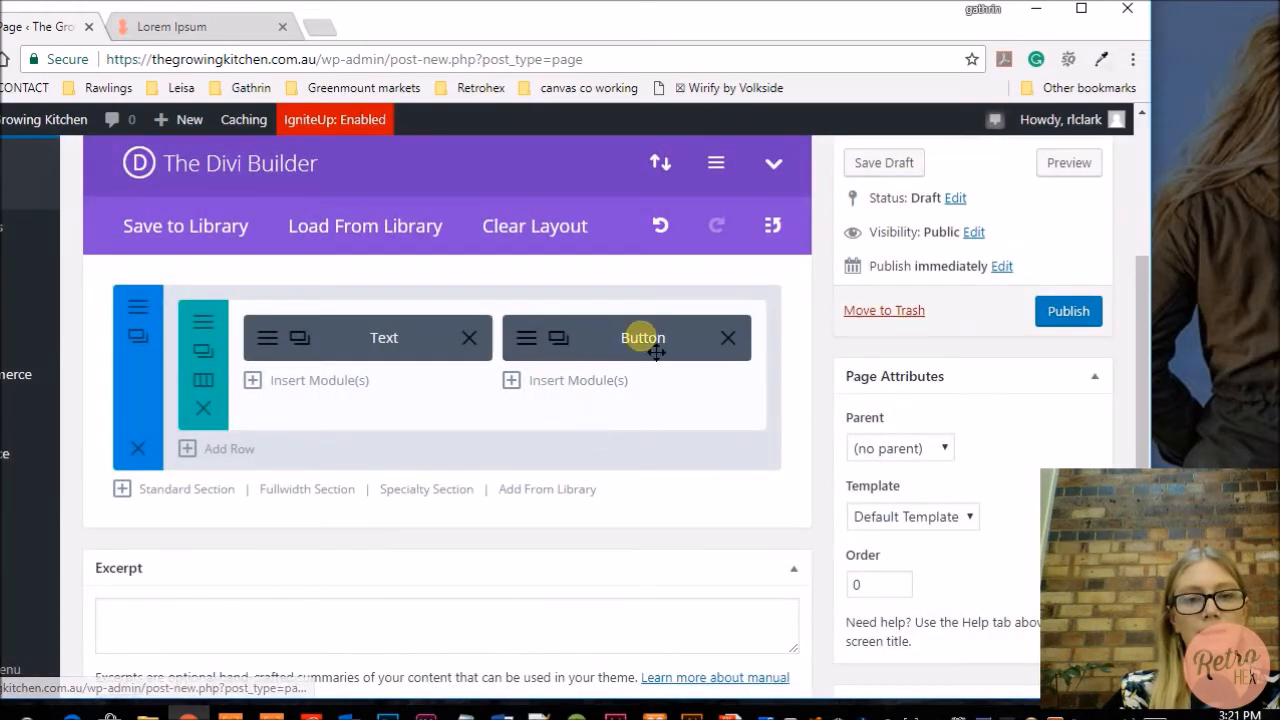
pyautogui.click(728, 338)
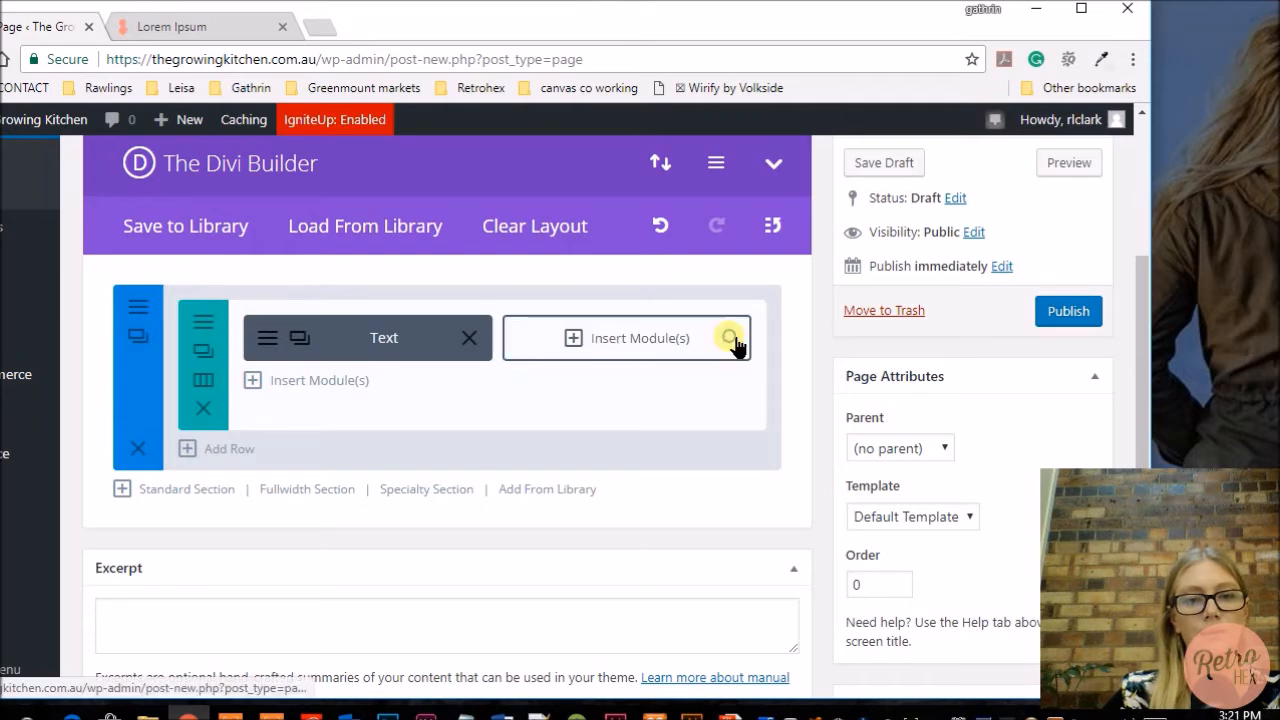
# Insert a Button module in the row's empty second column.
pyautogui.click(623, 343)
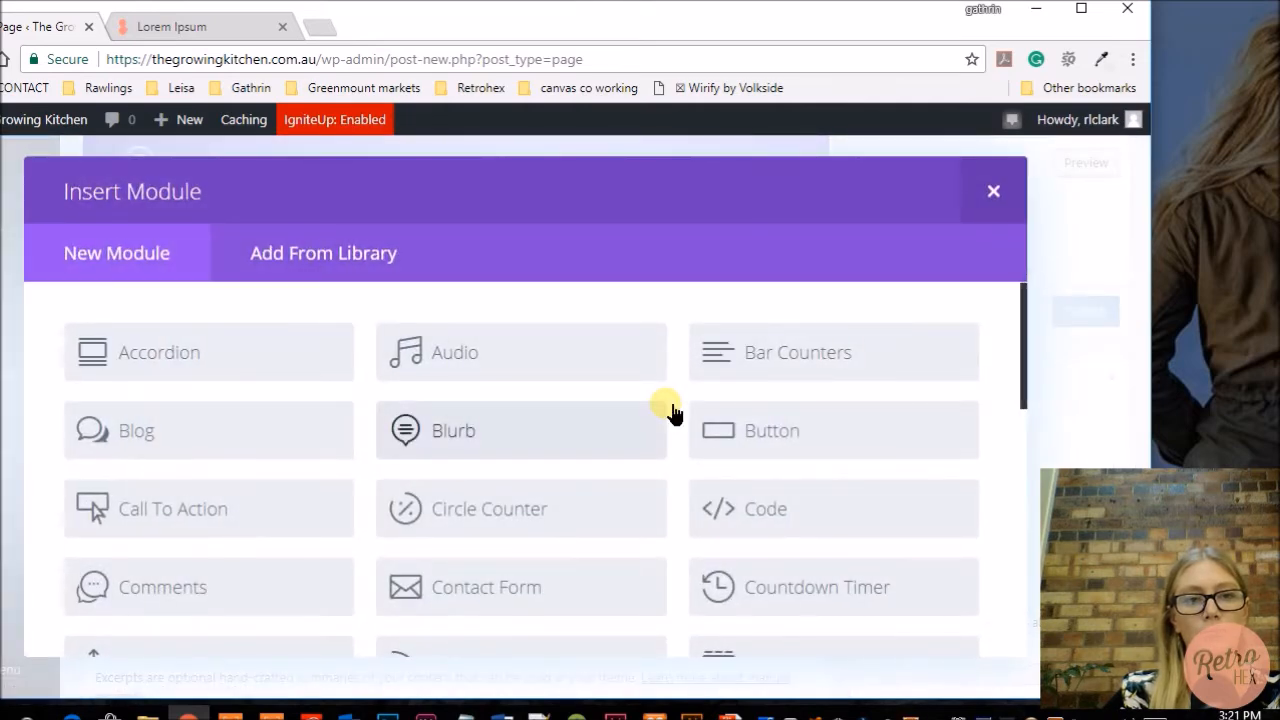
pyautogui.scroll(-1, 672, 412)
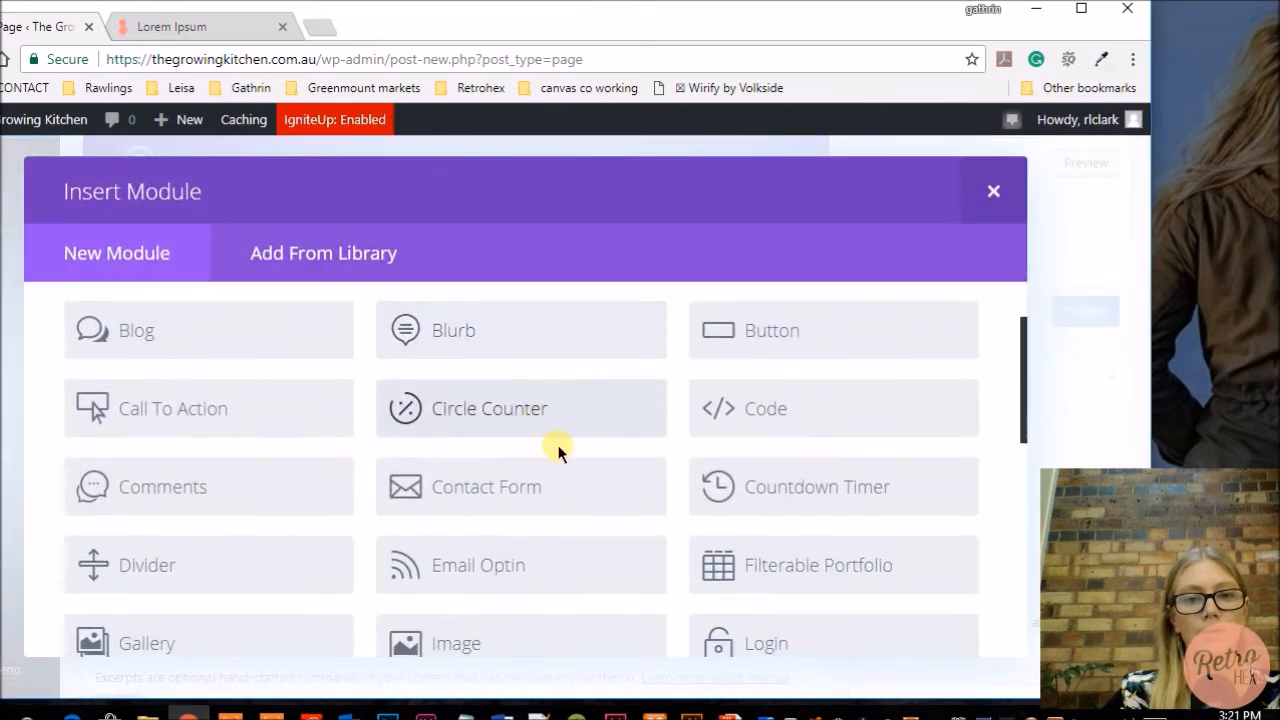
pyautogui.click(780, 336)
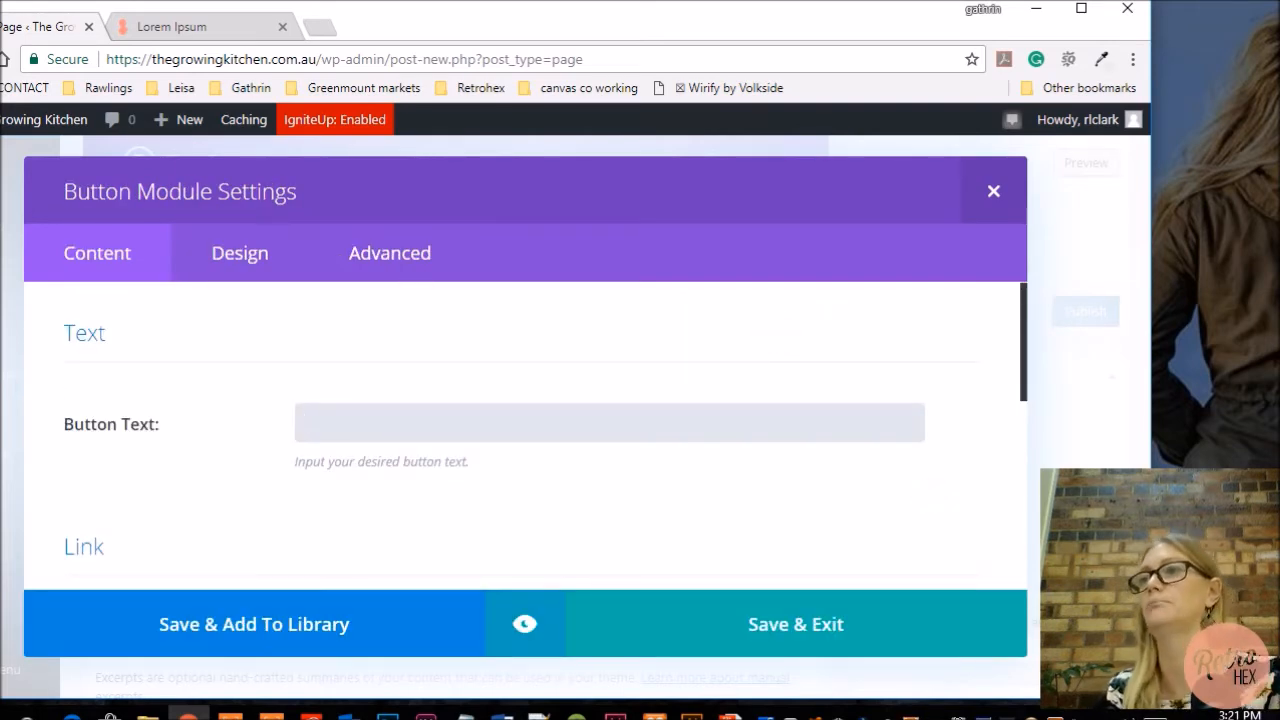
# Set the Button module's text to "test button" and look over its link settings.
pyautogui.scroll(-1, 525, 435)
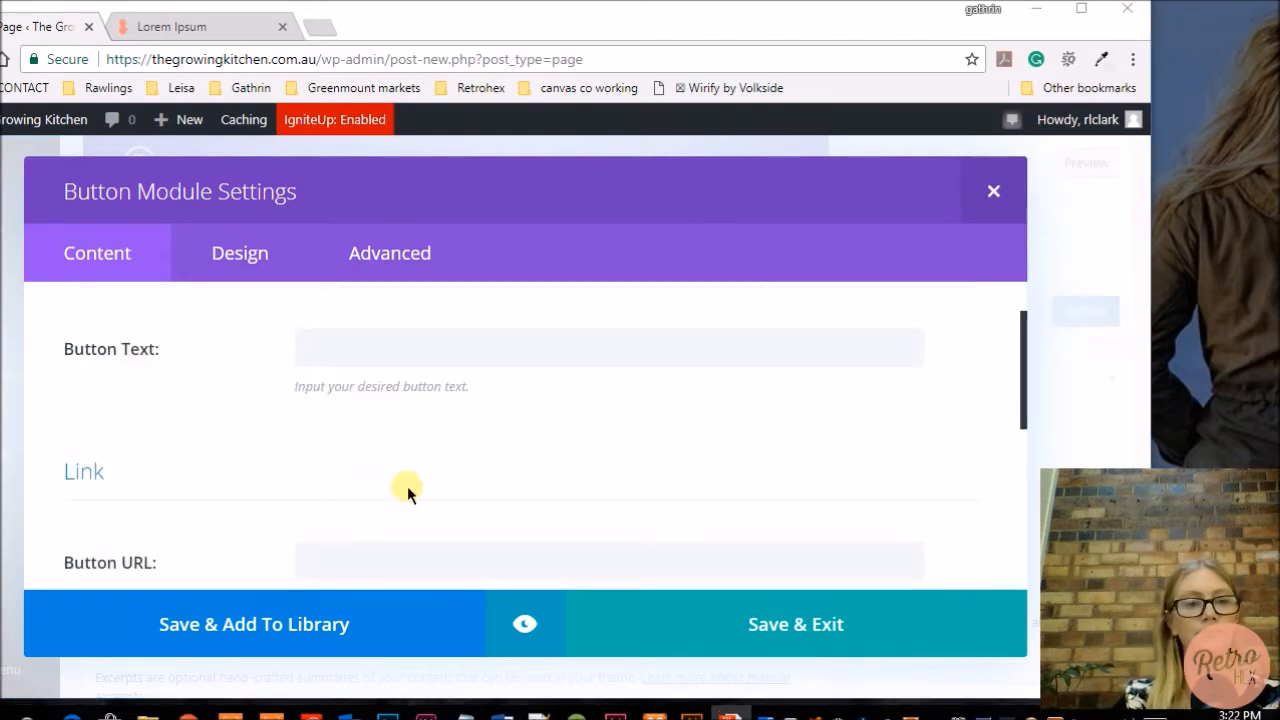
pyautogui.click(340, 350)
pyautogui.write('tes')
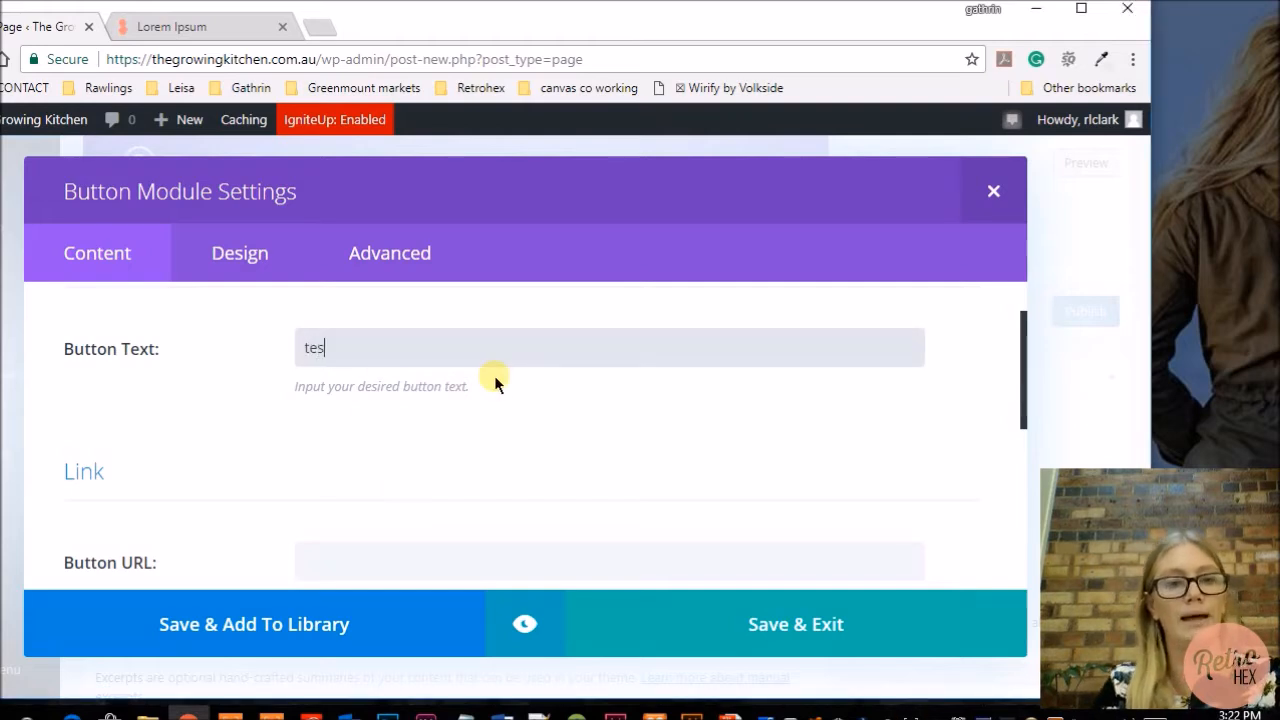
pyautogui.write('t button')
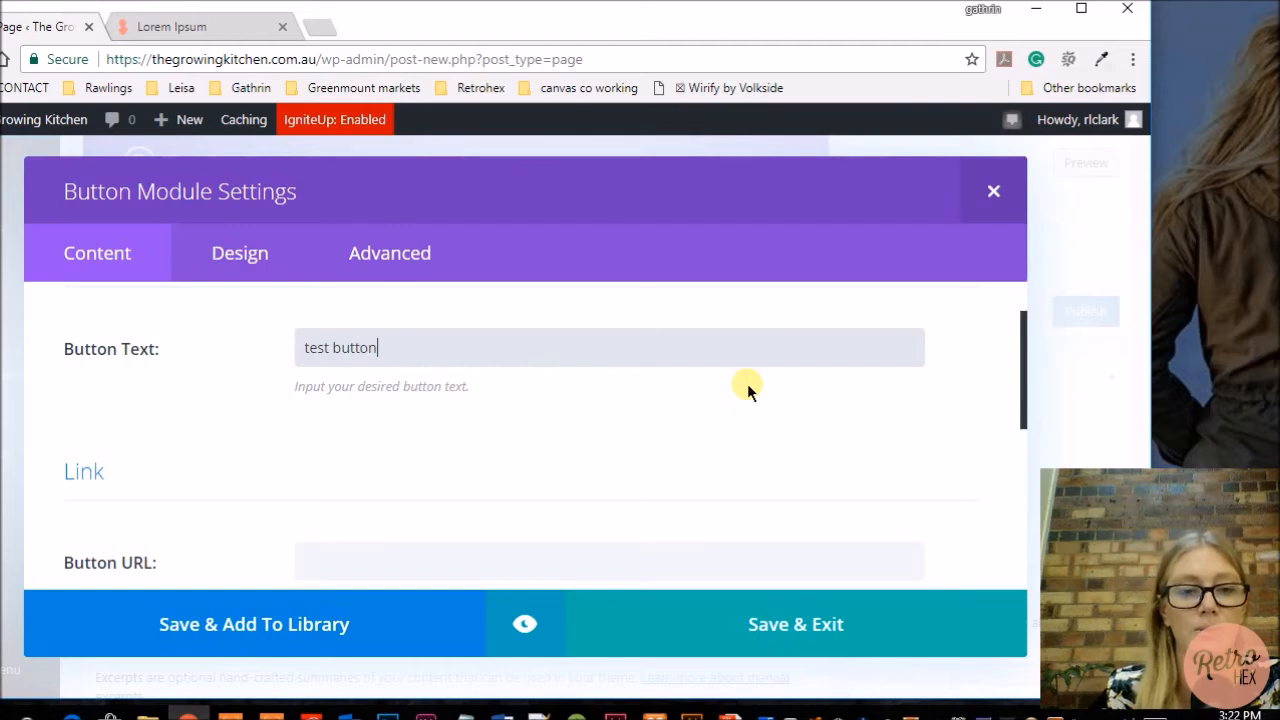
pyautogui.scroll(-1, 747, 383)
pyautogui.scroll(2, 631, 479)
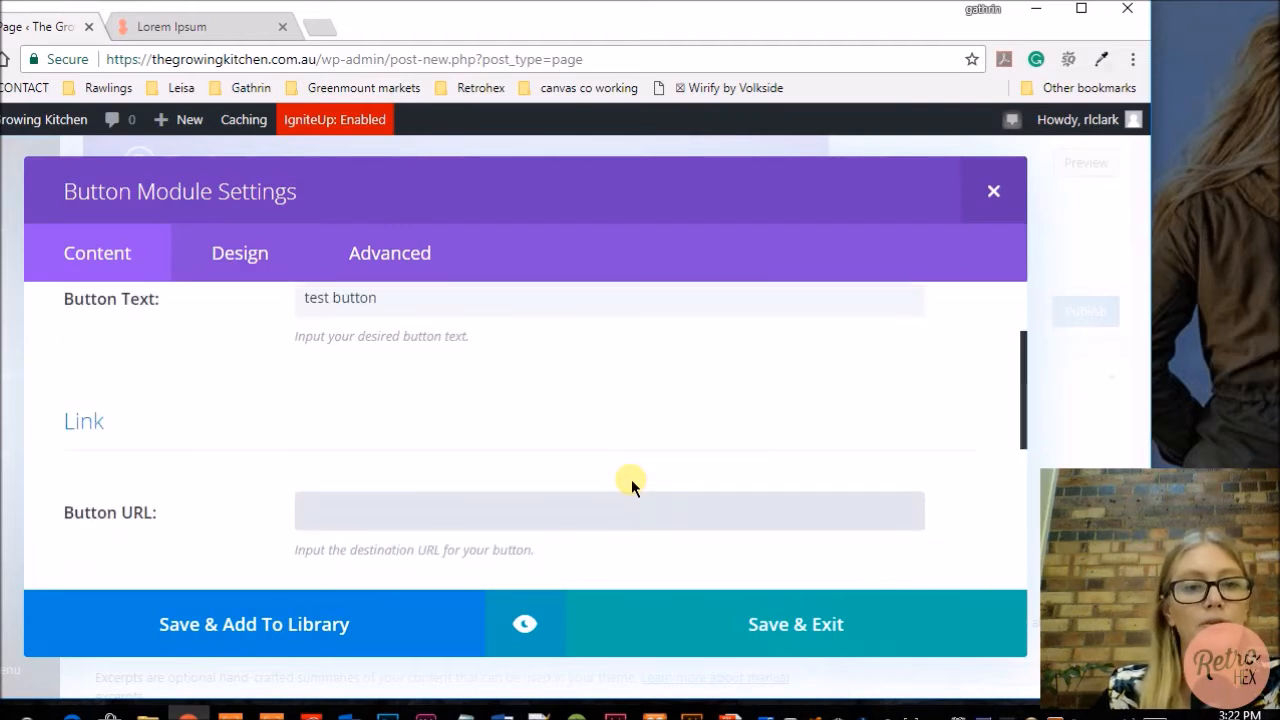
pyautogui.press('Tab')
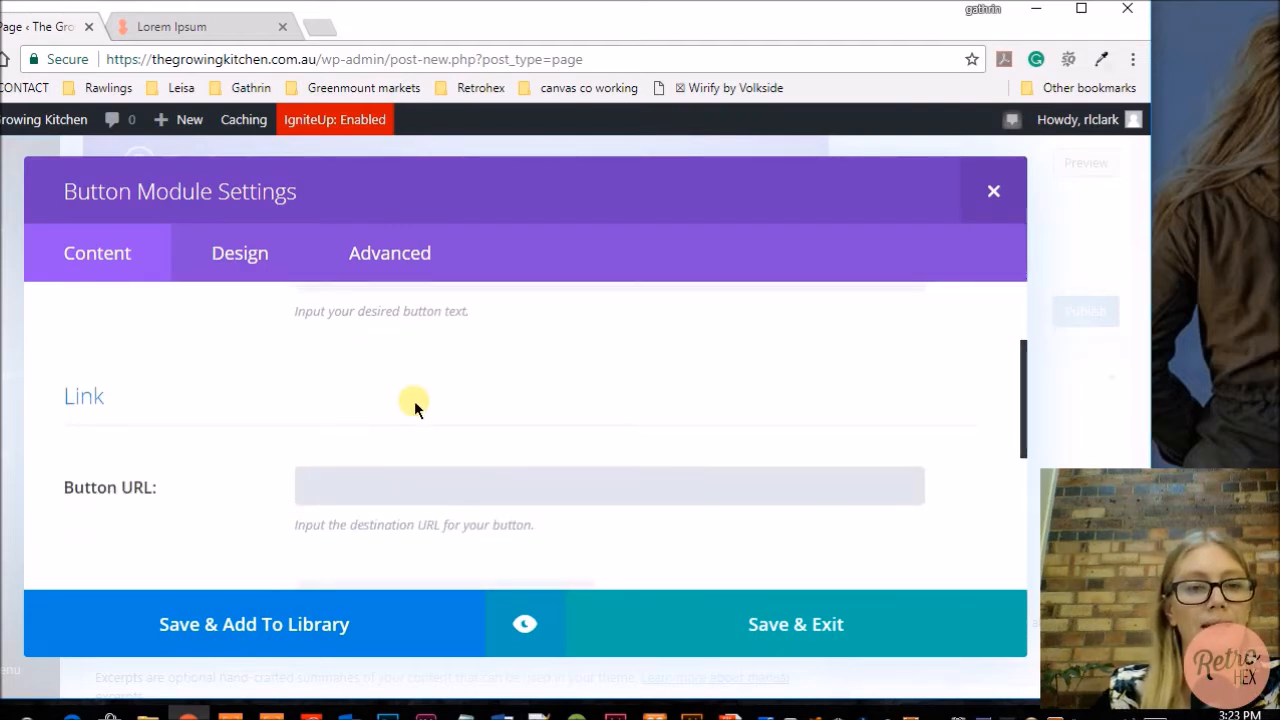
pyautogui.scroll(1, 414, 400)
pyautogui.scroll(-2, 637, 400)
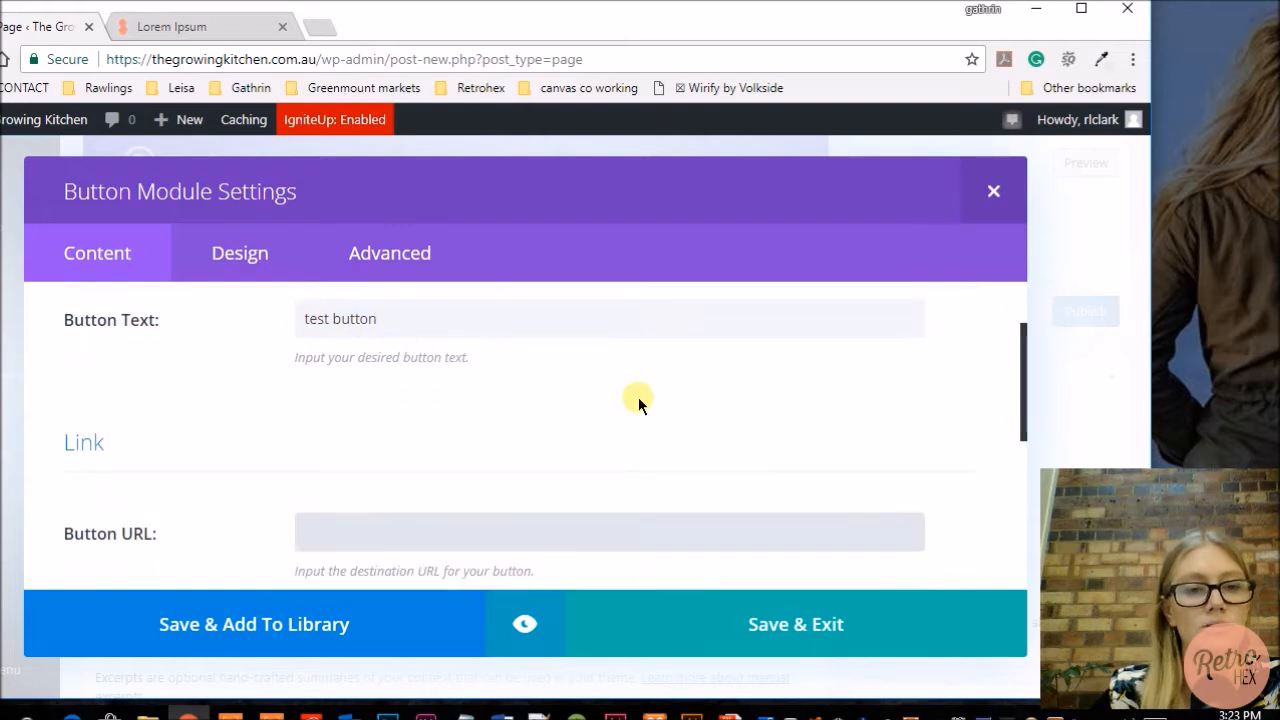
# Check the Button module's link and admin label settings, and save the module.
pyautogui.scroll(-2, 443, 452)
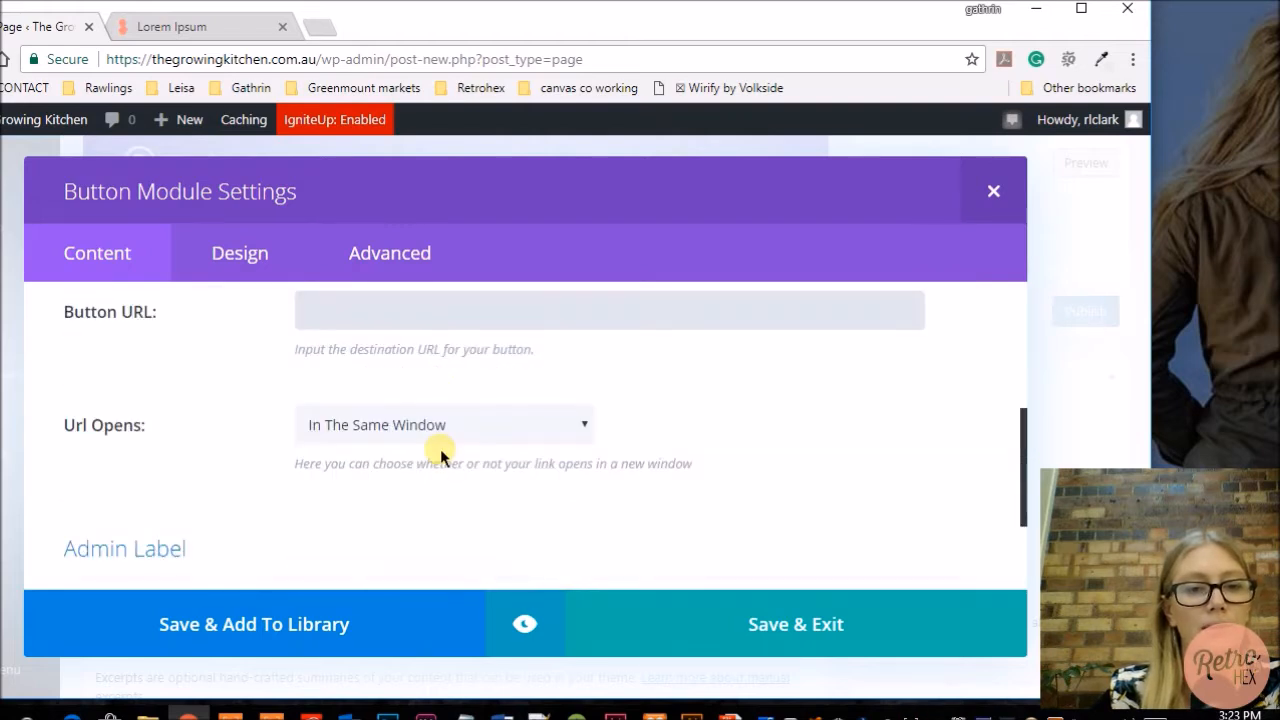
pyautogui.scroll(2, 440, 449)
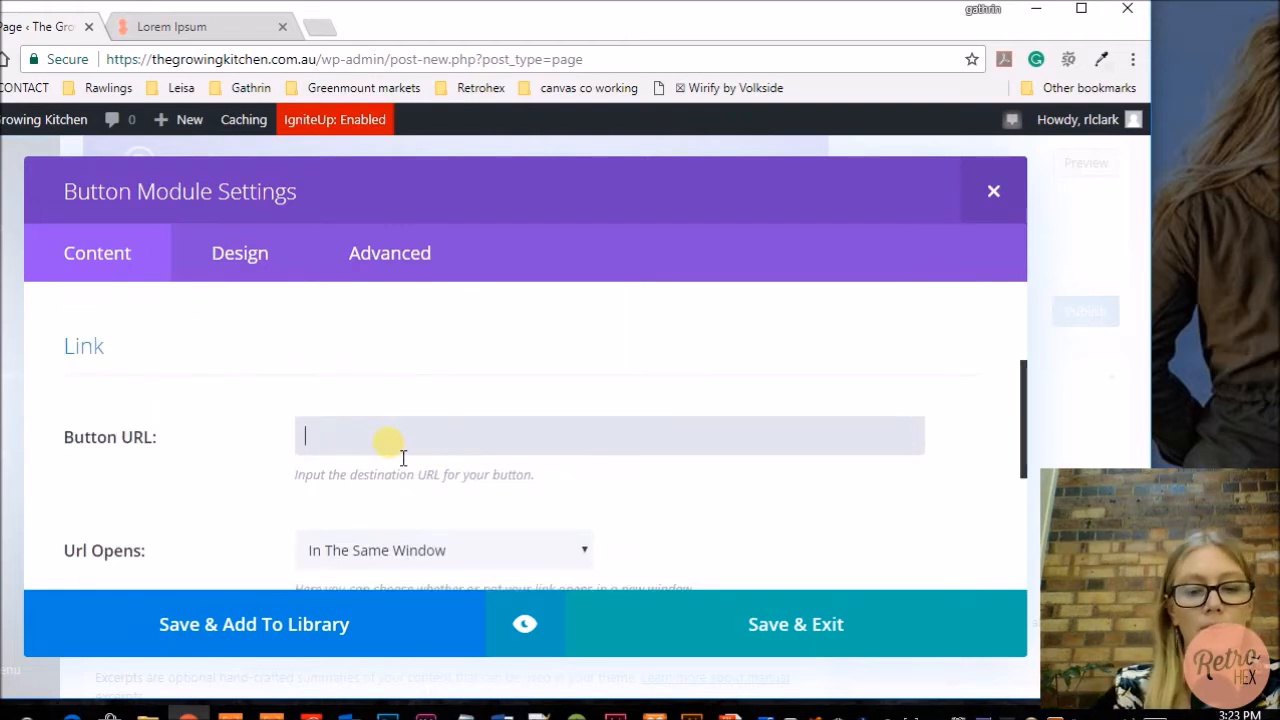
pyautogui.scroll(-5, 403, 457)
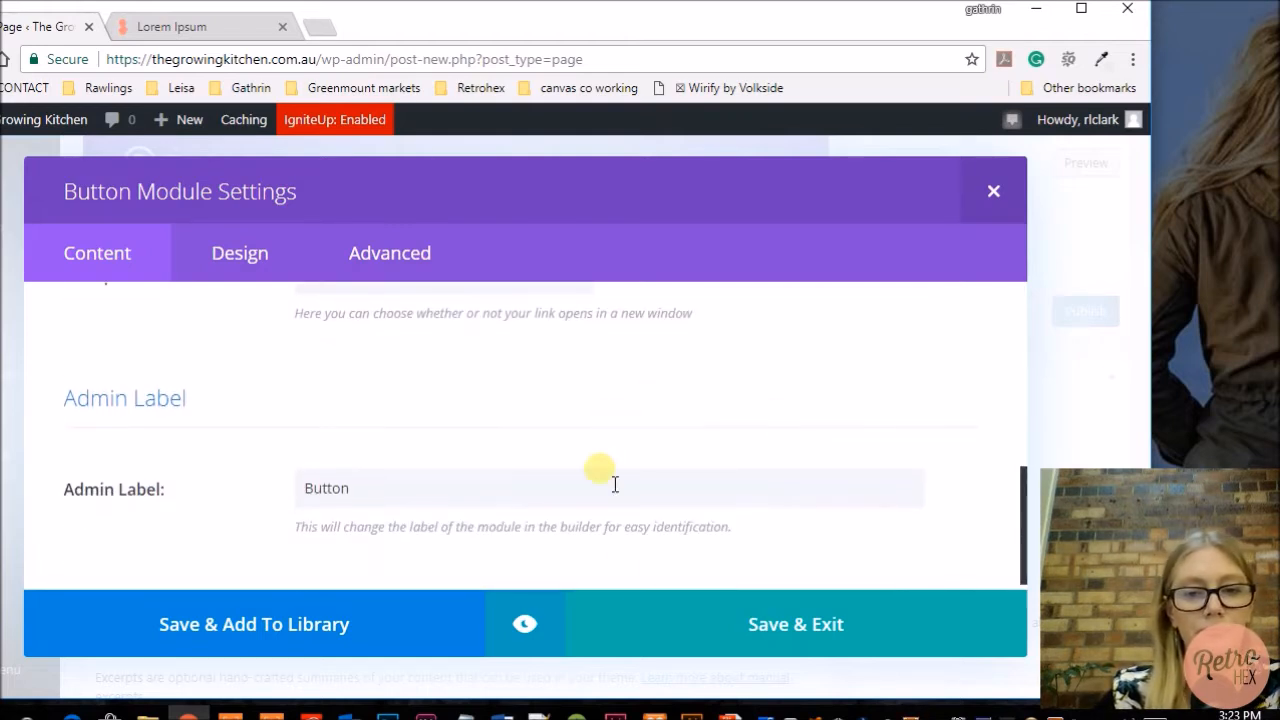
pyautogui.click(788, 628)
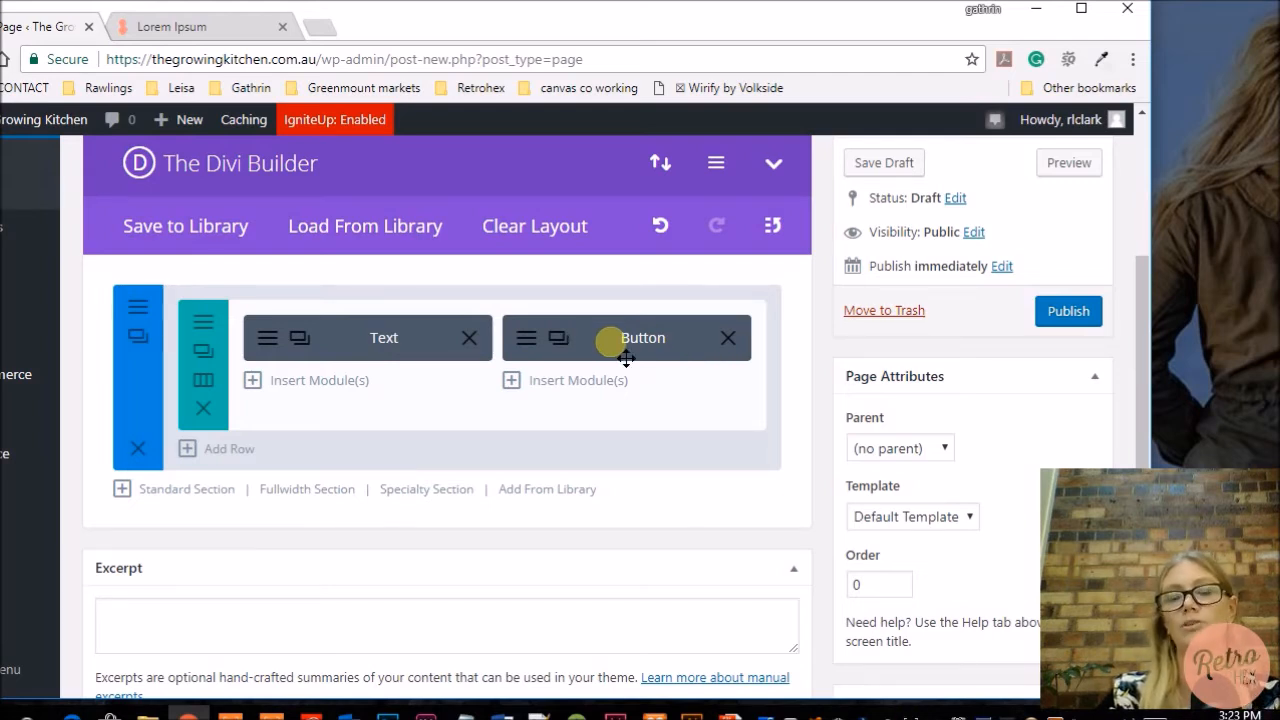
# Publish the Test page with its Text and Button modules.
pyautogui.scroll(1, 1082, 333)
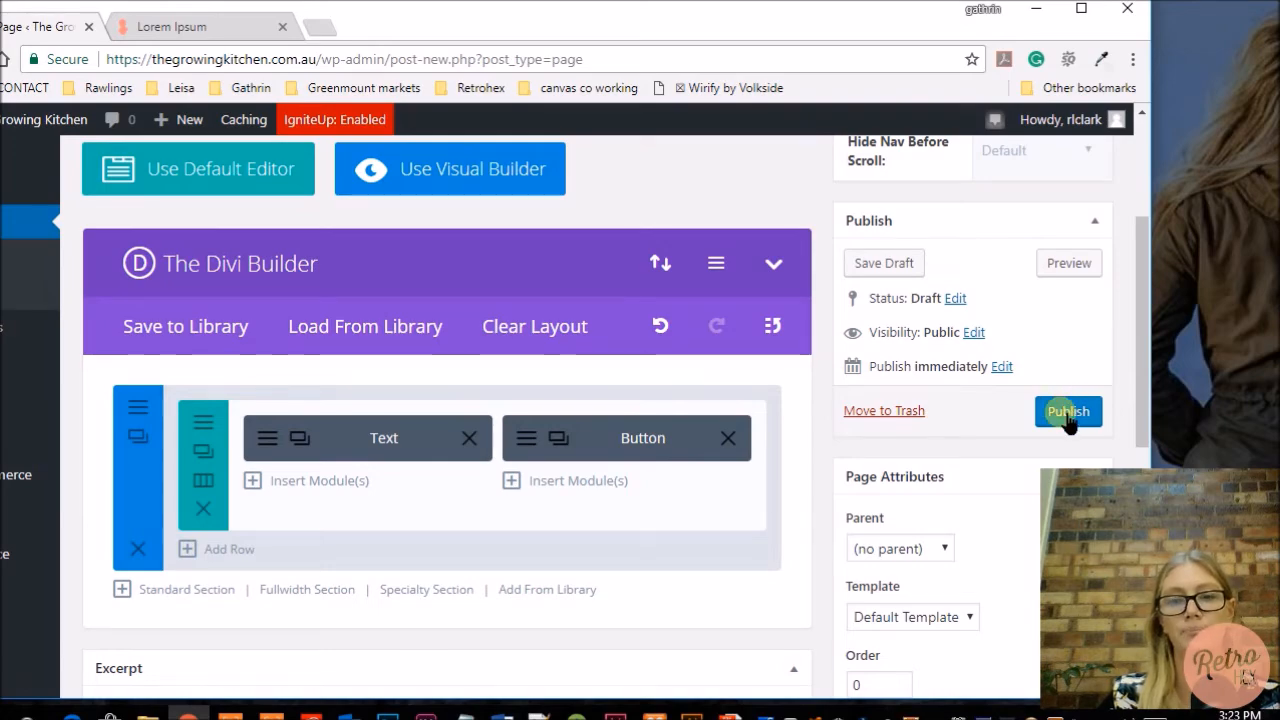
pyautogui.scroll(-6, 957, 414)
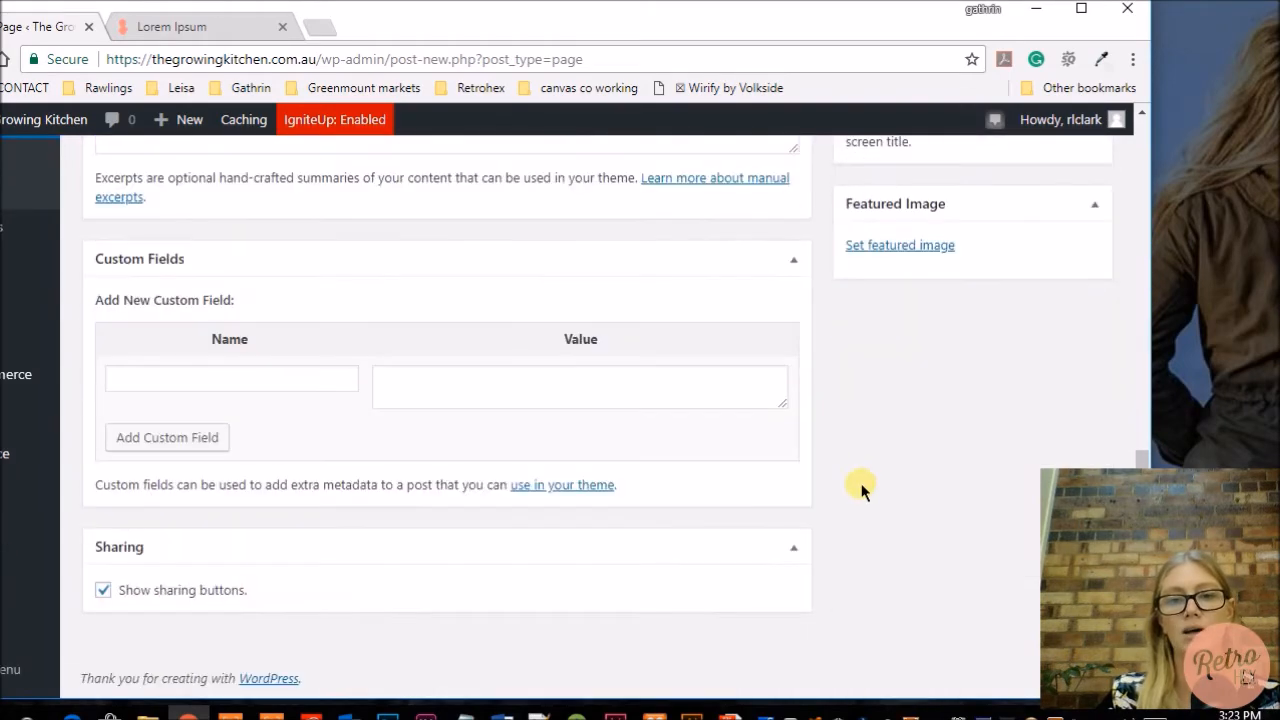
pyautogui.scroll(7, 973, 468)
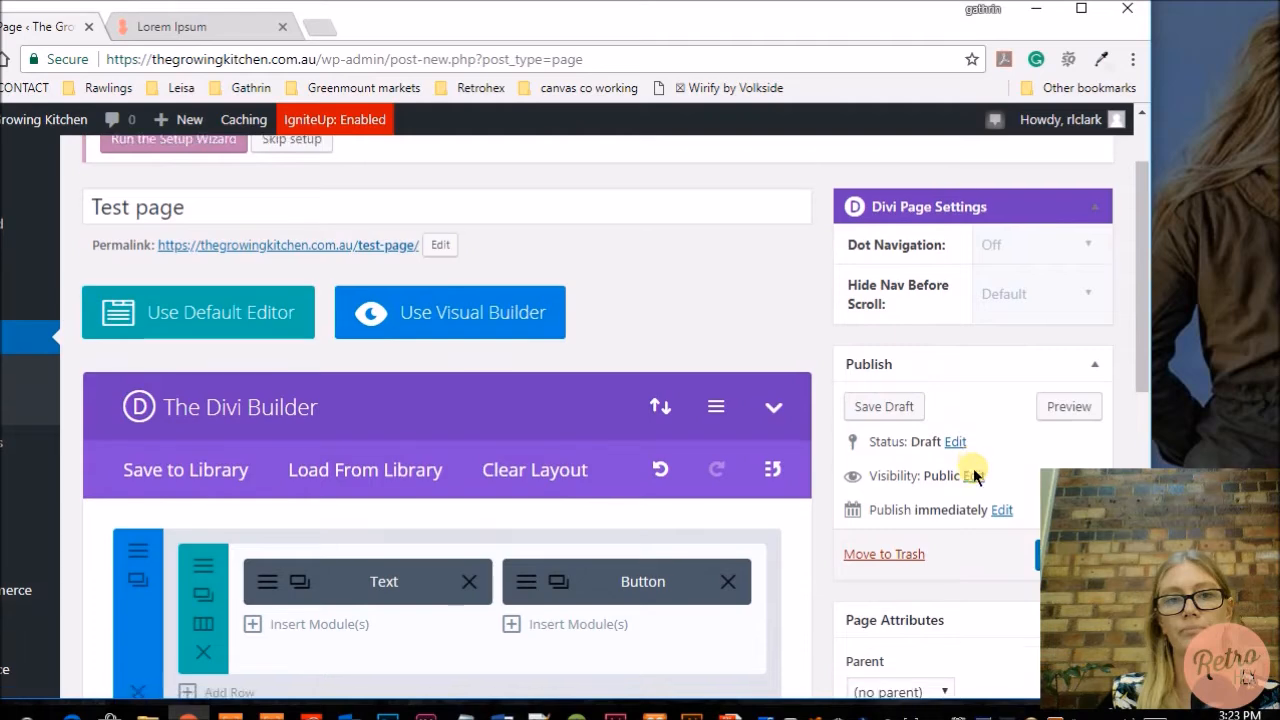
pyautogui.scroll(-2, 975, 476)
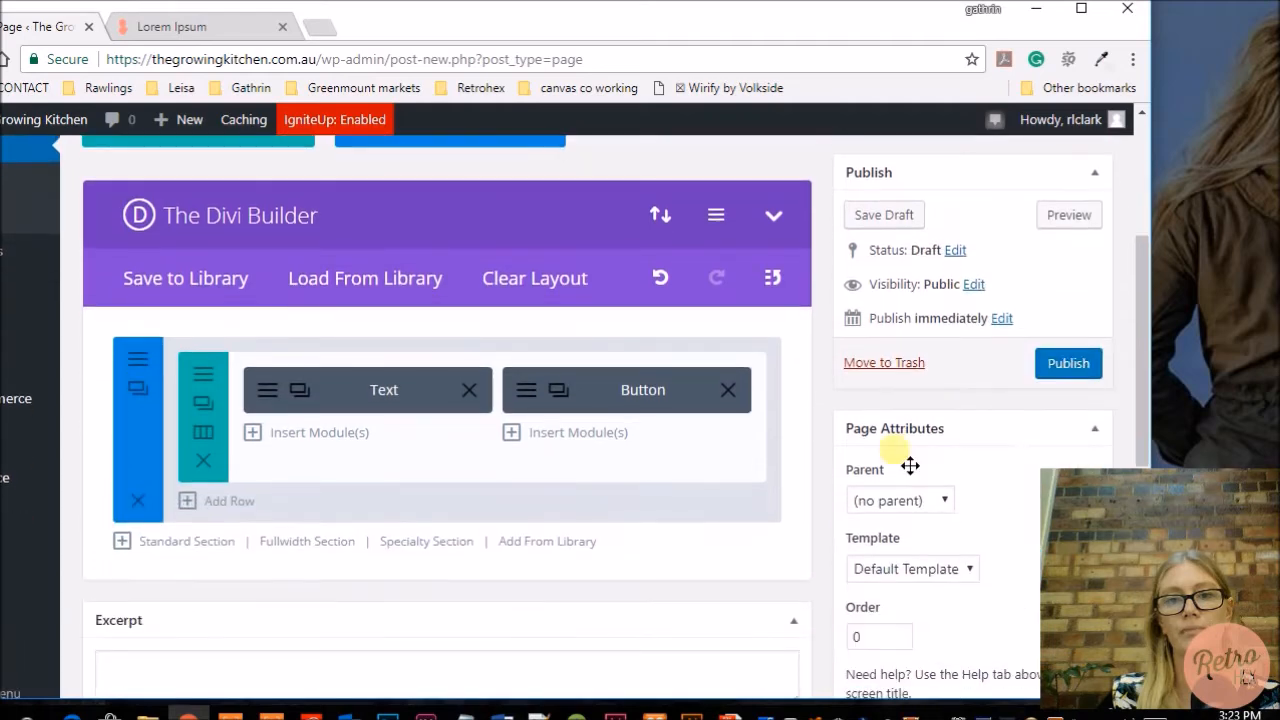
pyautogui.click(1078, 368)
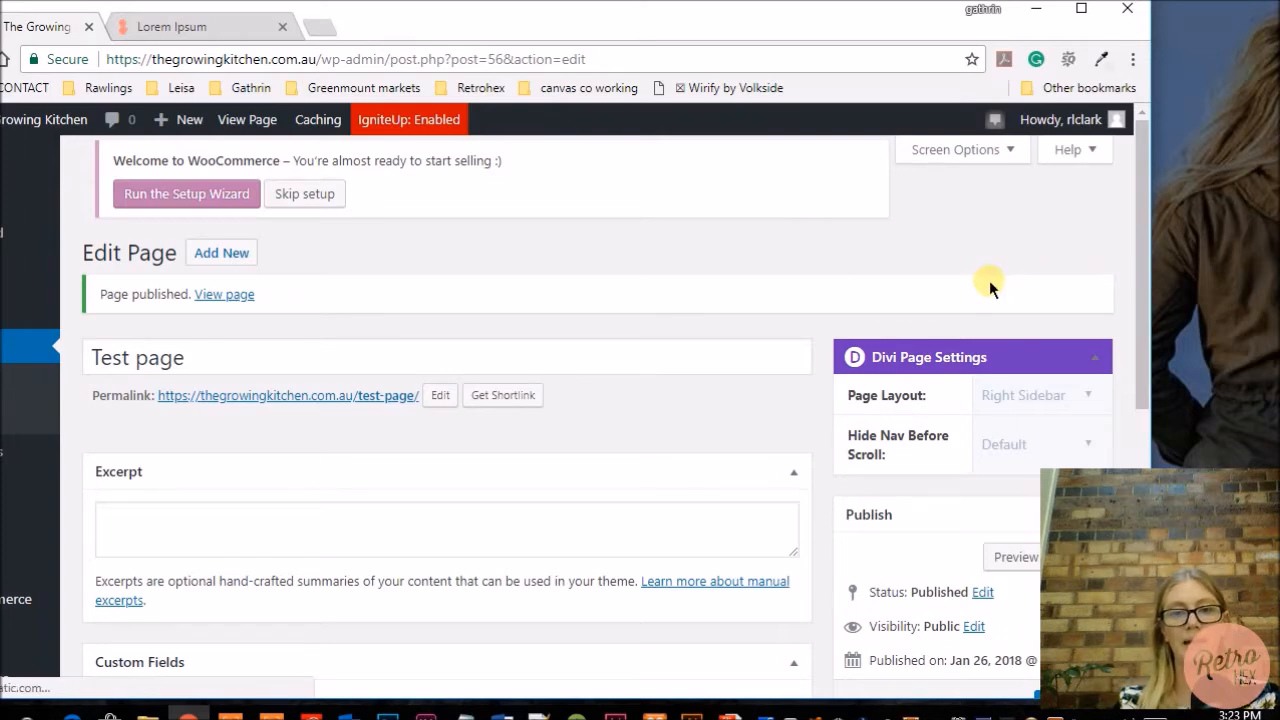
# Look over the published page's layout and open the Divi Theme Customizer.
pyautogui.scroll(-3, 932, 420)
pyautogui.scroll(2, 934, 423)
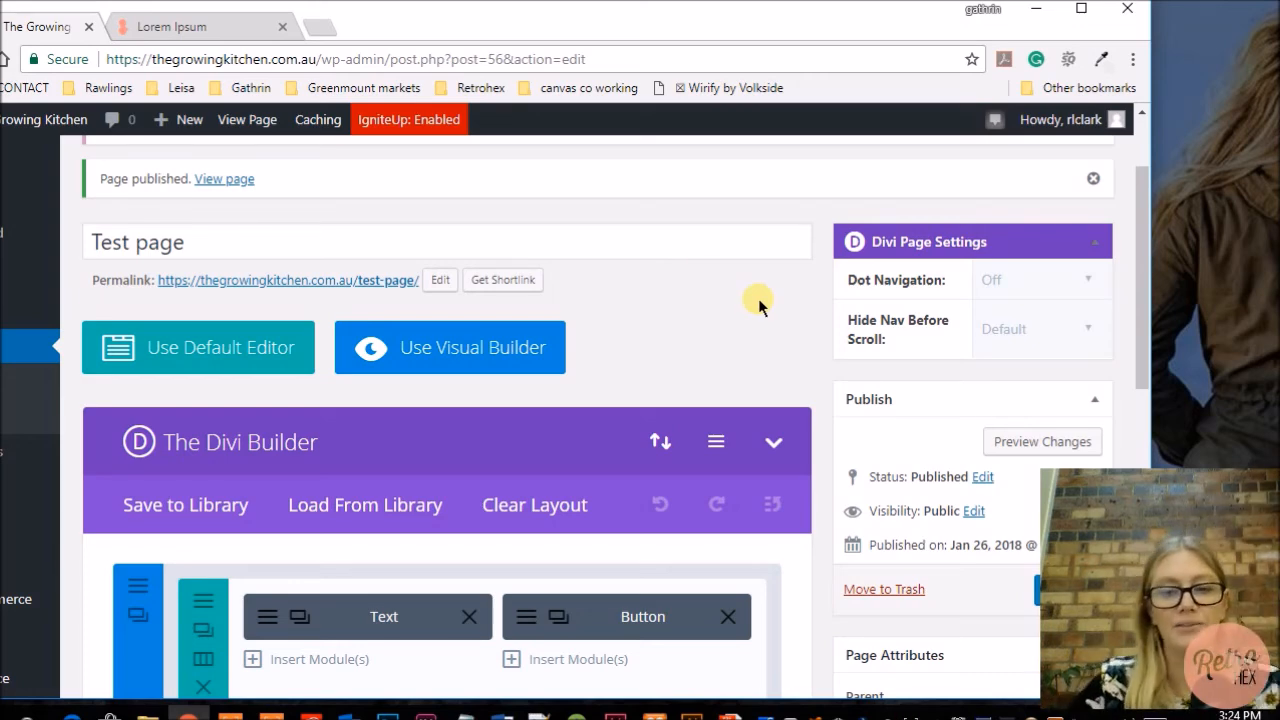
pyautogui.scroll(-3, 672, 308)
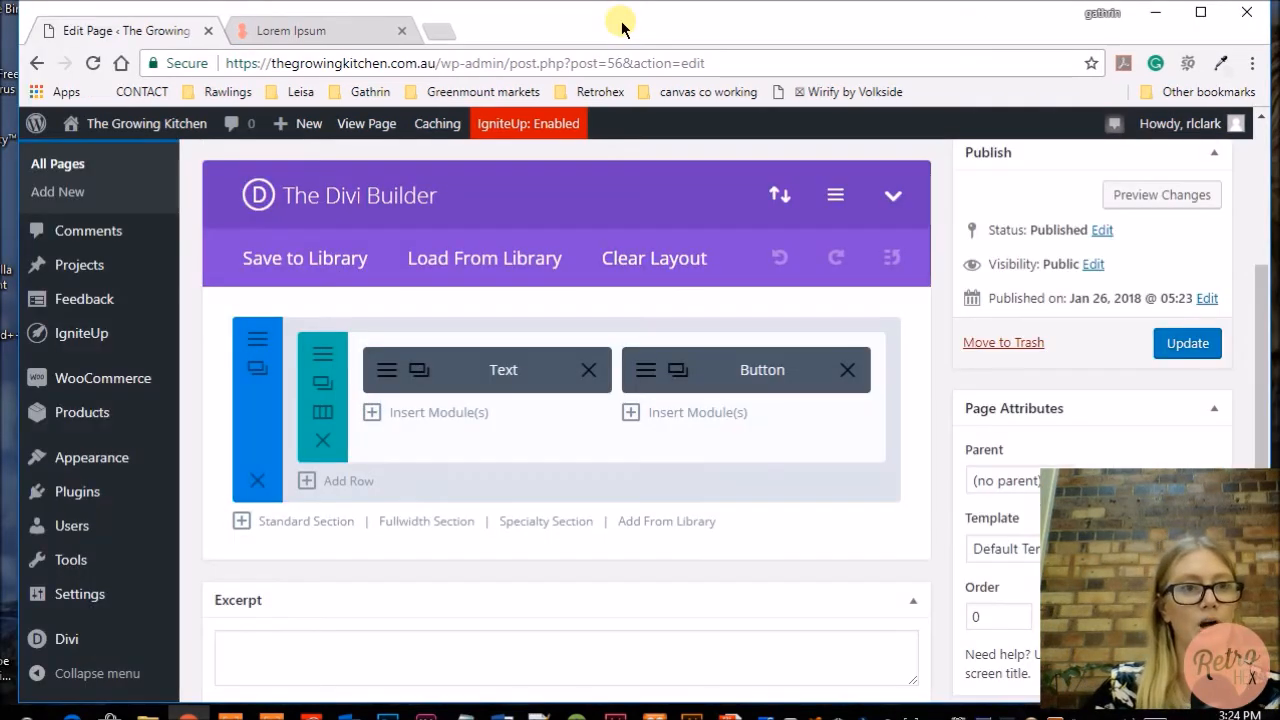
pyautogui.moveTo(89, 276)
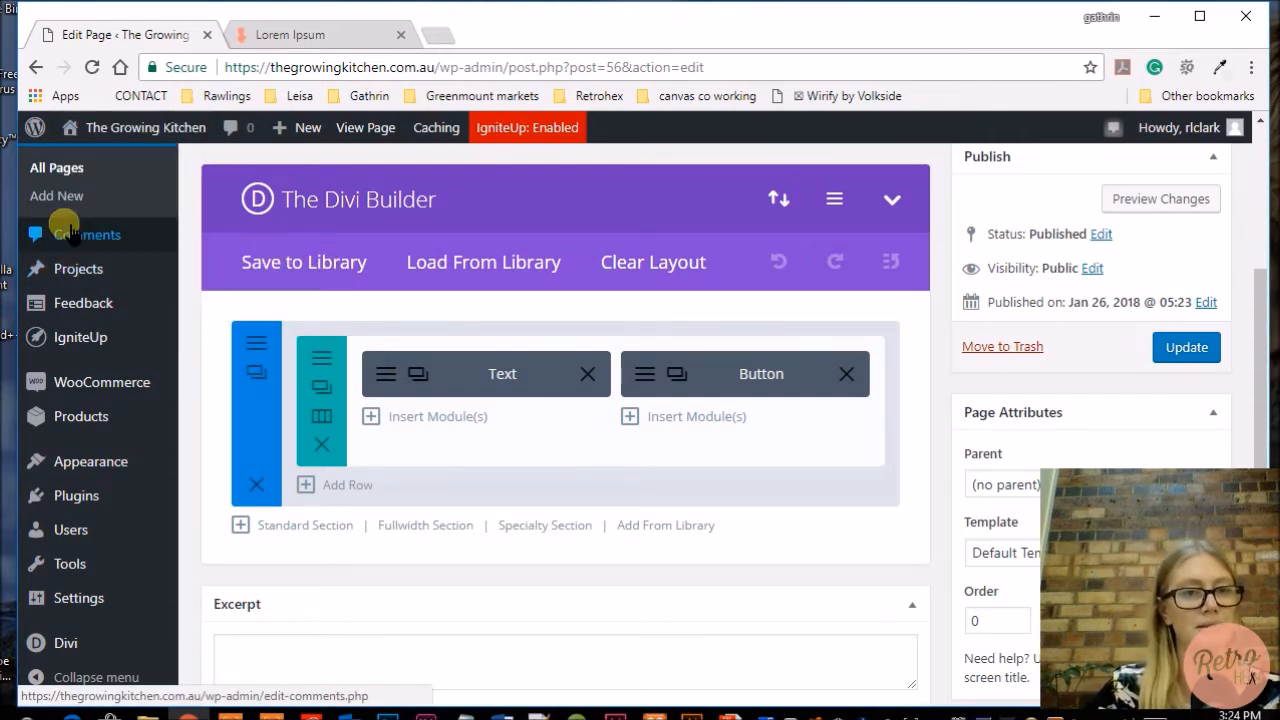
pyautogui.scroll(-3, 40, 166)
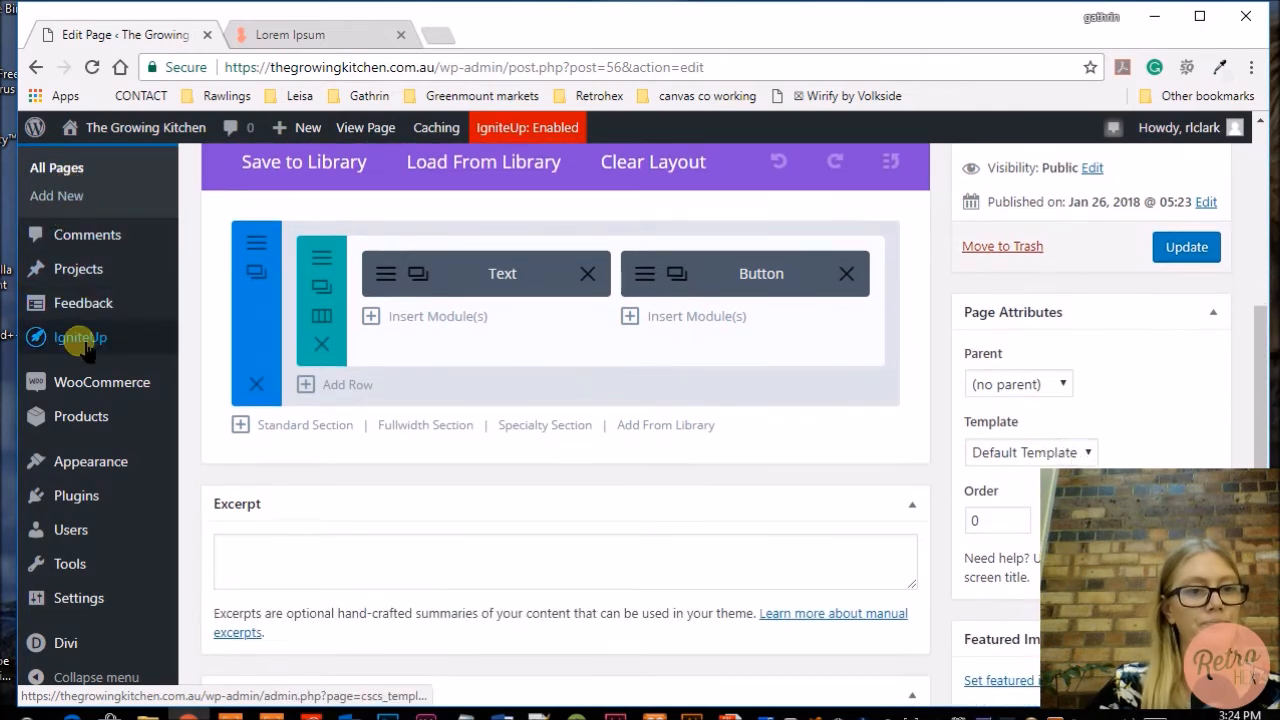
pyautogui.moveTo(82, 643)
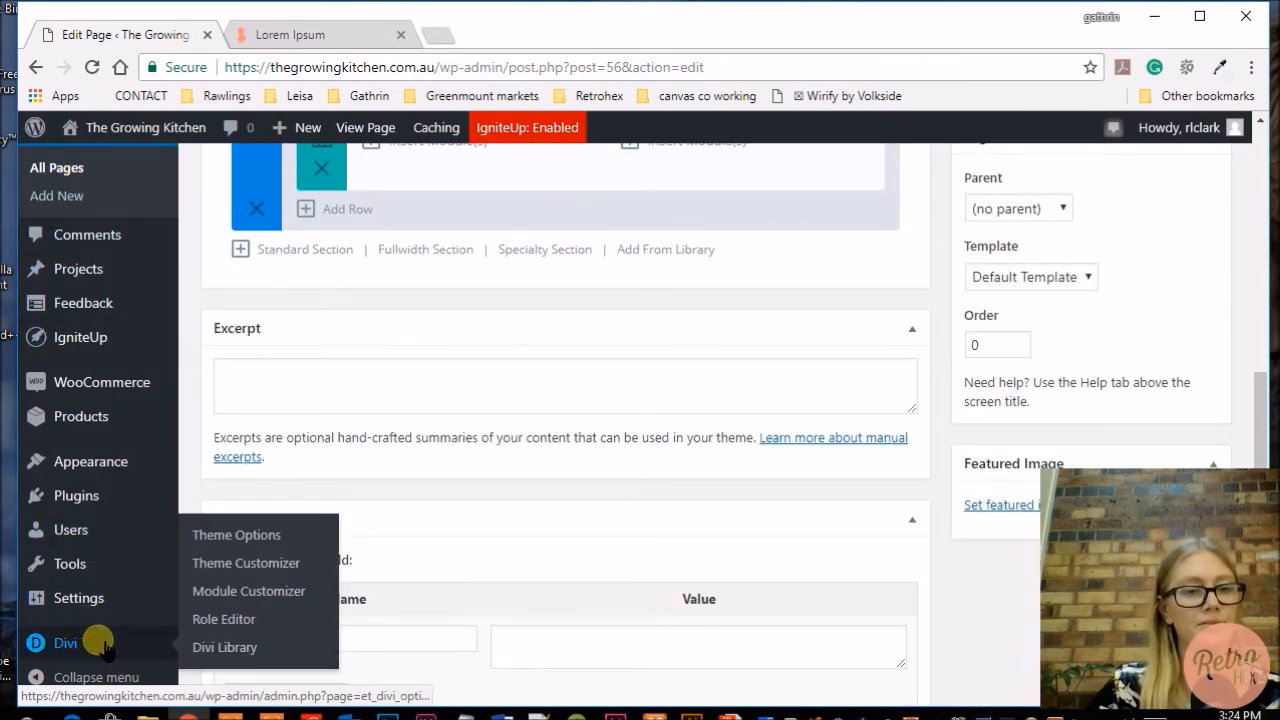
pyautogui.click(249, 567)
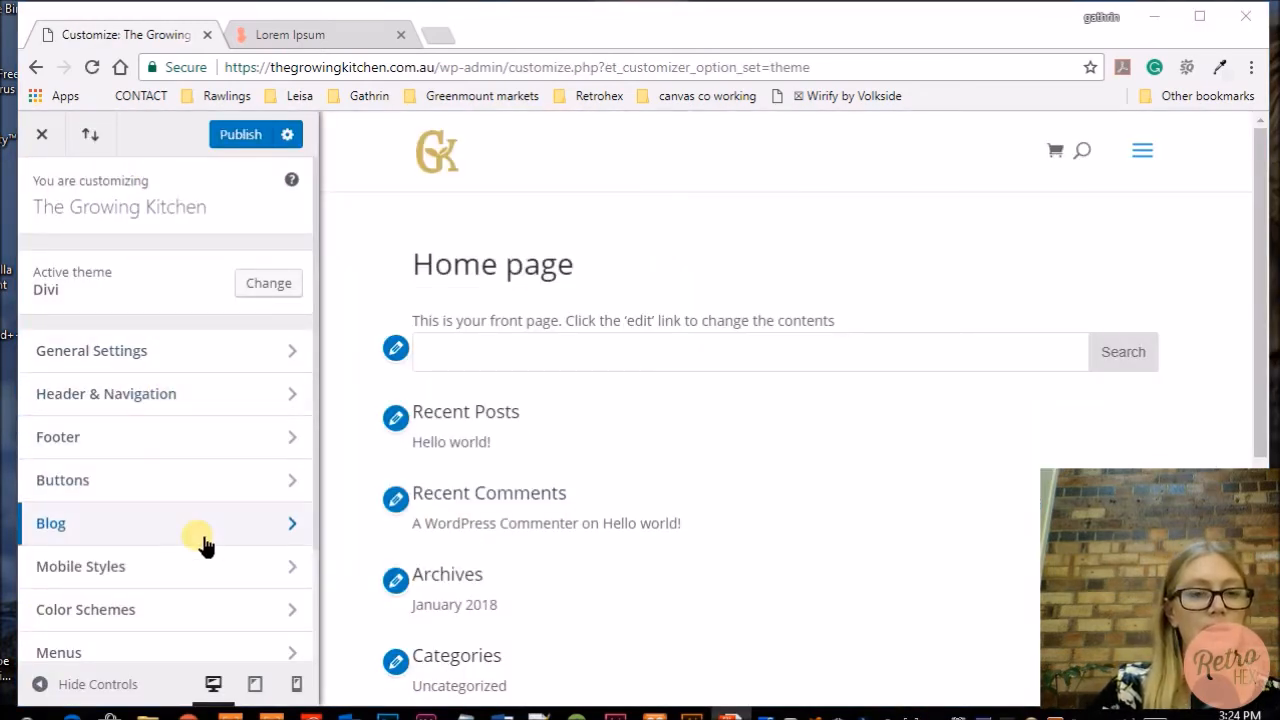
# Look over the home page preview in the customizer and open the Test page through the site's navigation menu.
pyautogui.scroll(-5, 771, 505)
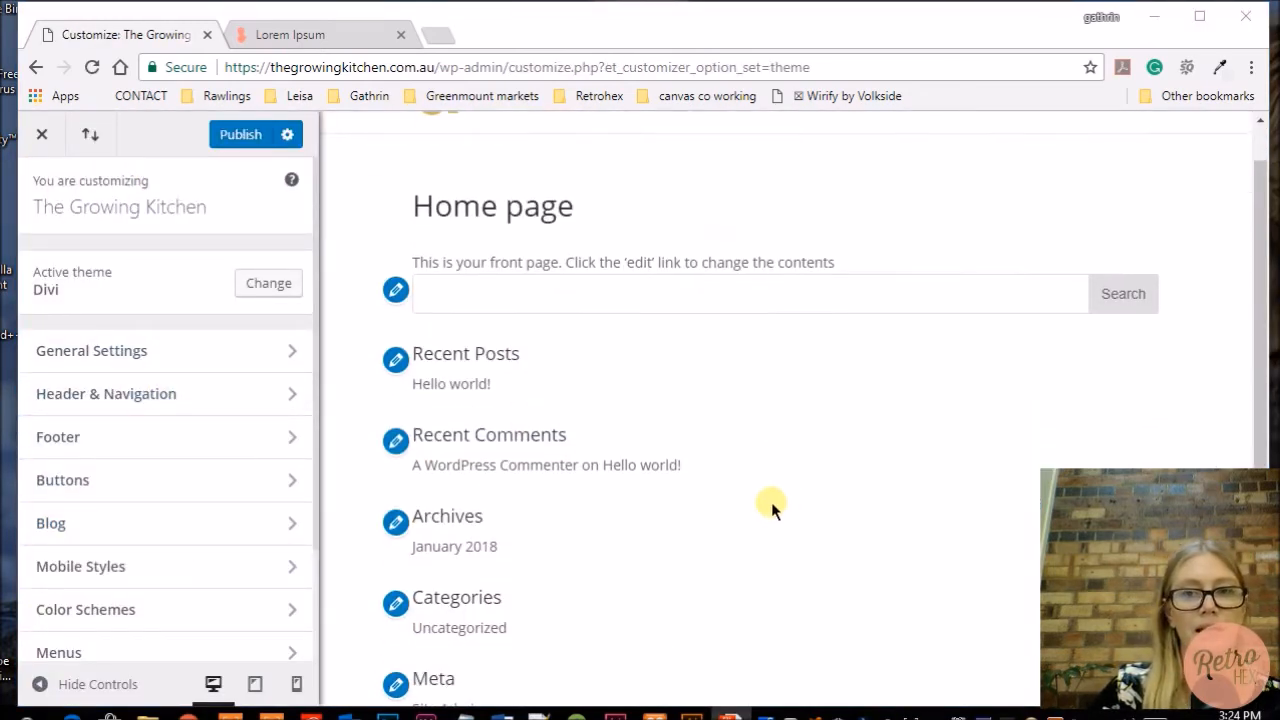
pyautogui.scroll(5, 780, 492)
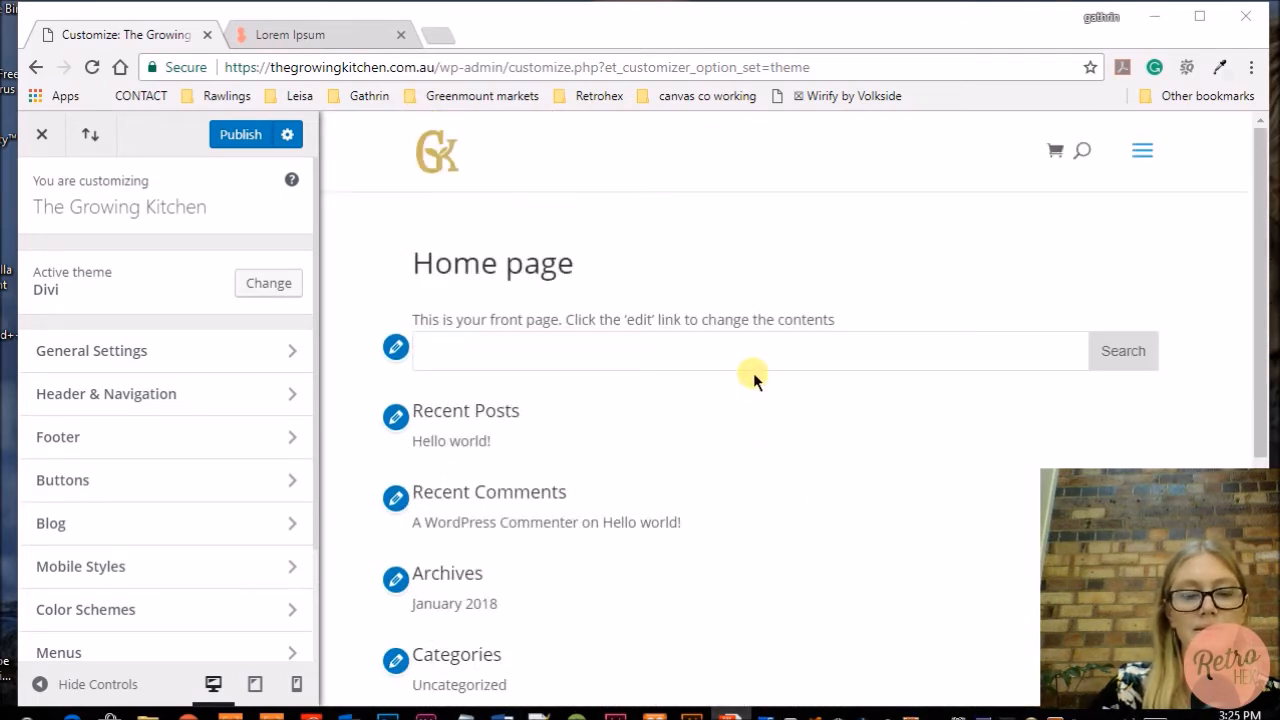
pyautogui.scroll(-5, 757, 377)
pyautogui.scroll(5, 764, 384)
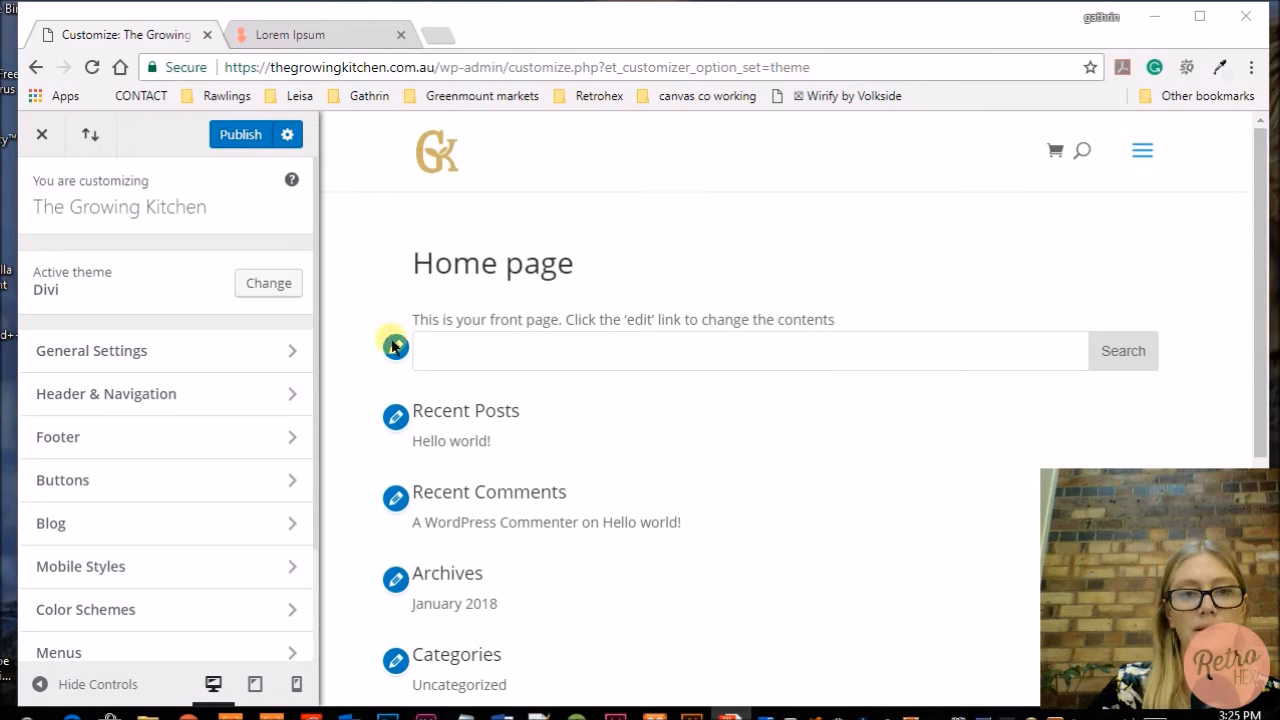
pyautogui.click(1150, 162)
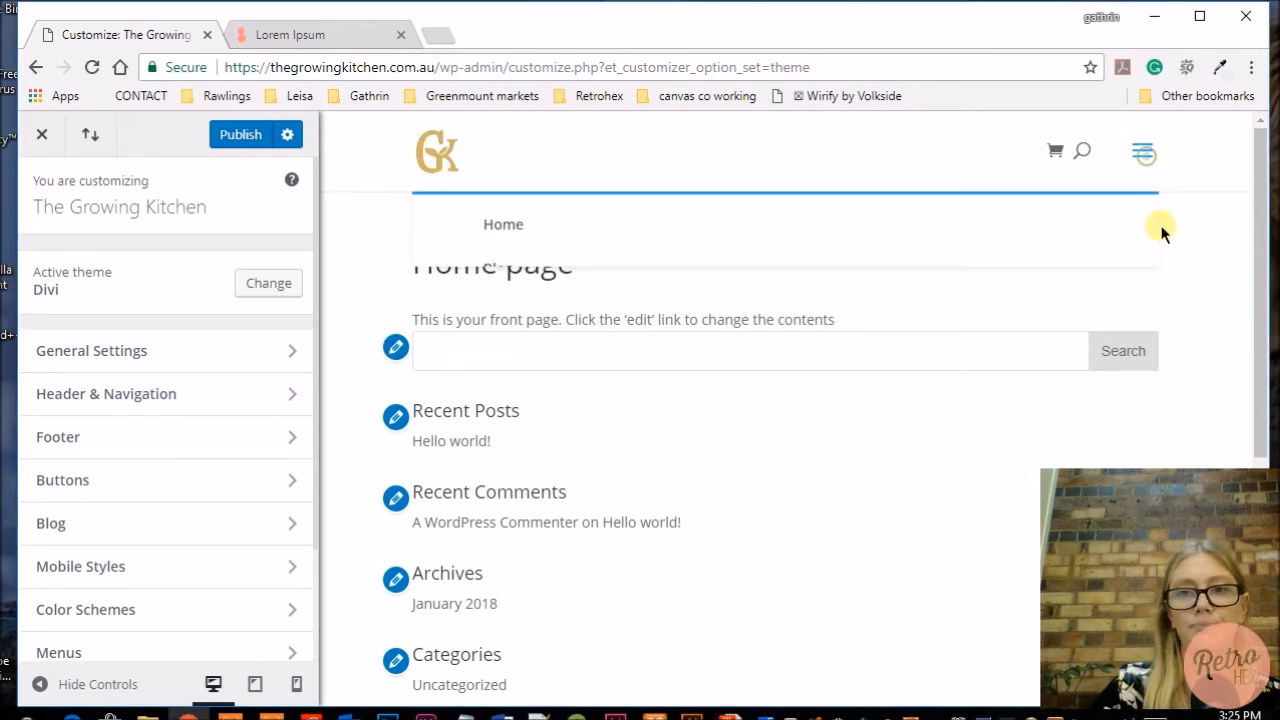
pyautogui.click(1145, 158)
pyautogui.click(1145, 170)
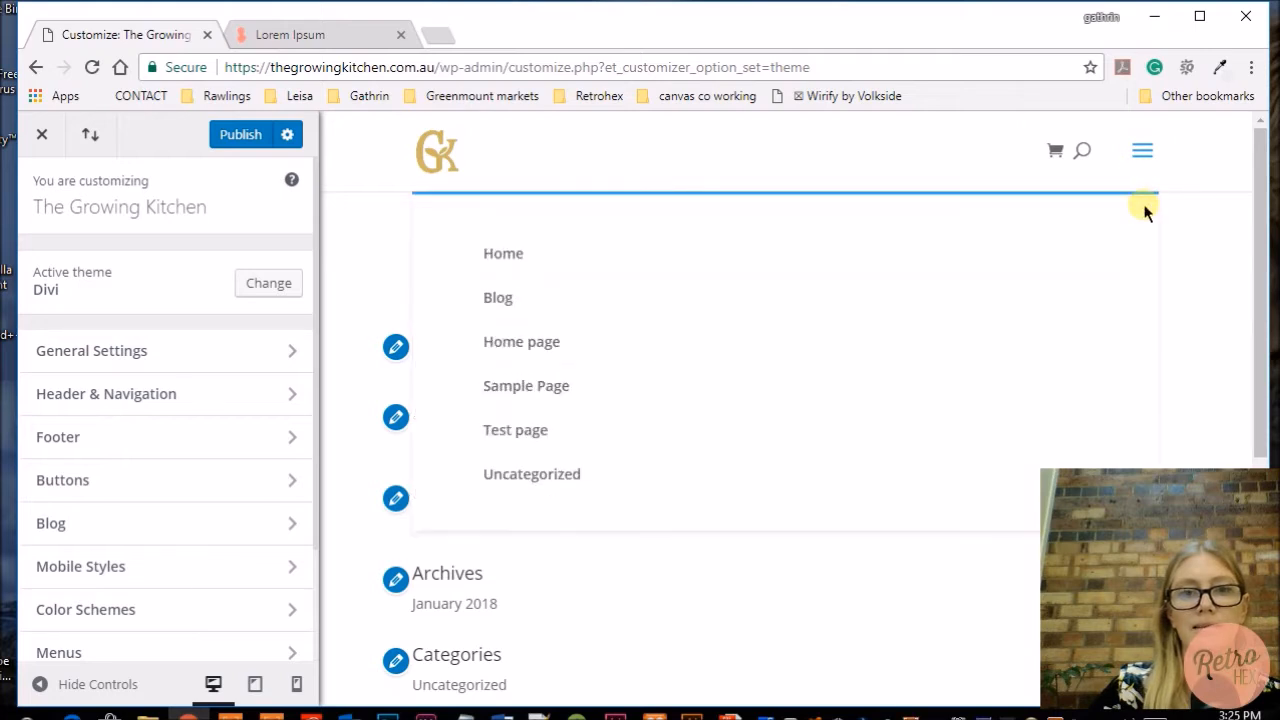
pyautogui.click(1140, 172)
pyautogui.click(1145, 163)
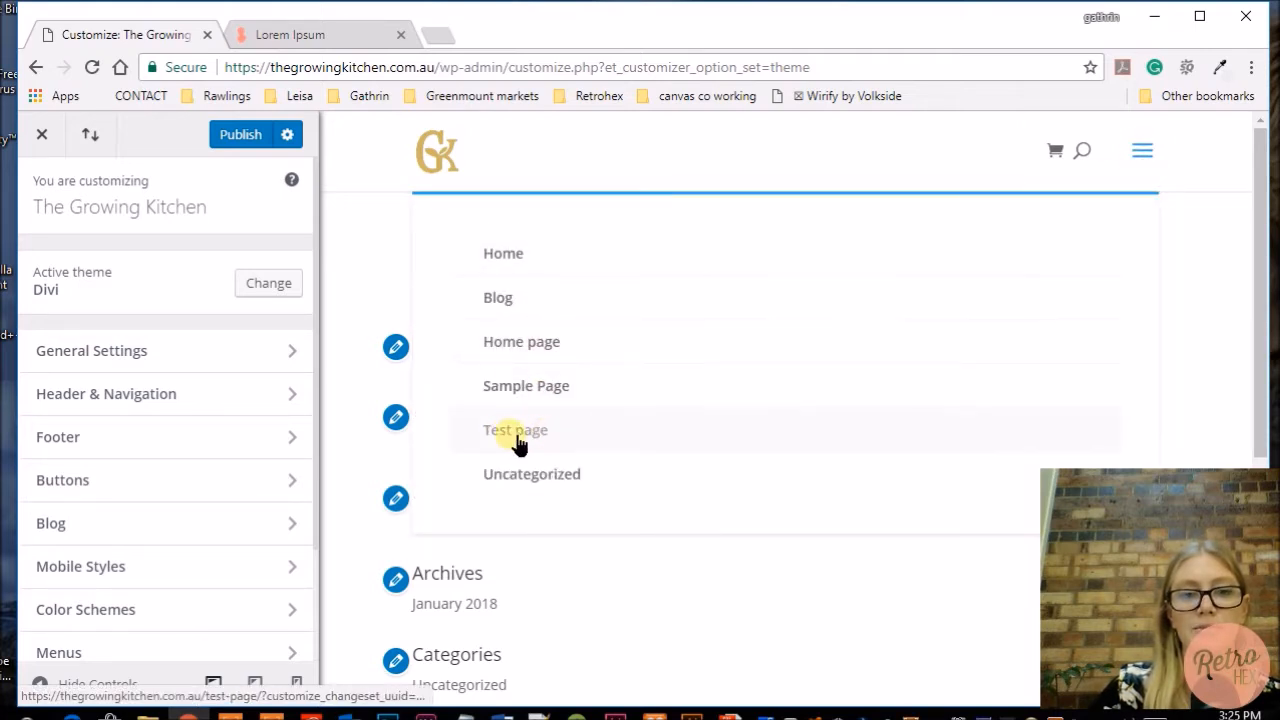
pyautogui.click(520, 432)
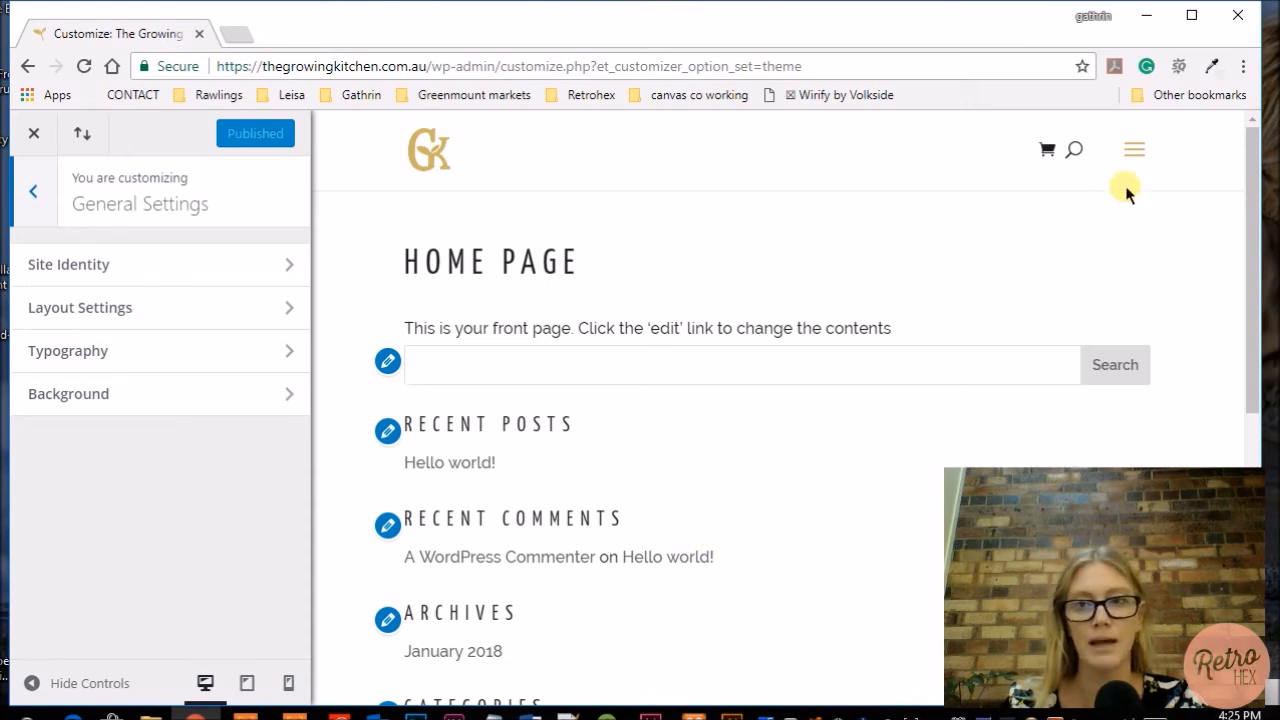
# Check the restyled navigation menu in compact and full-width layouts, and open the Test page in the preview.
pyautogui.click(1137, 158)
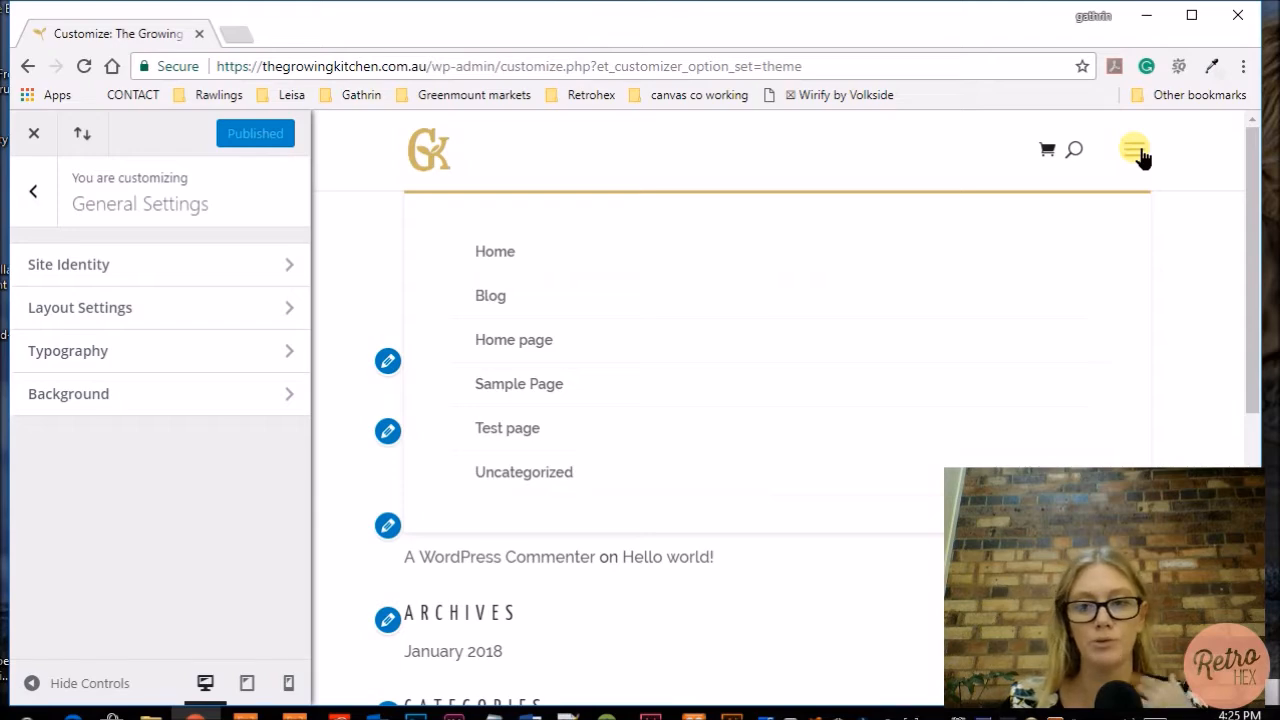
pyautogui.click(1191, 15)
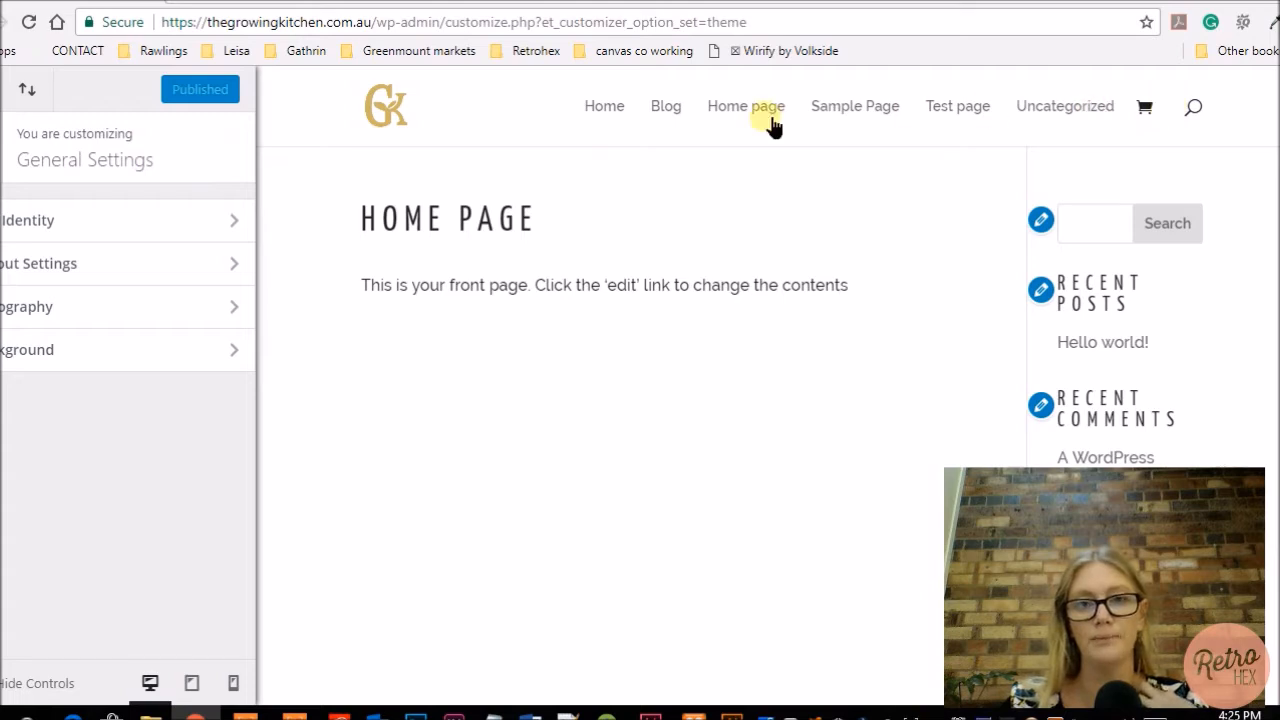
pyautogui.click(975, 105)
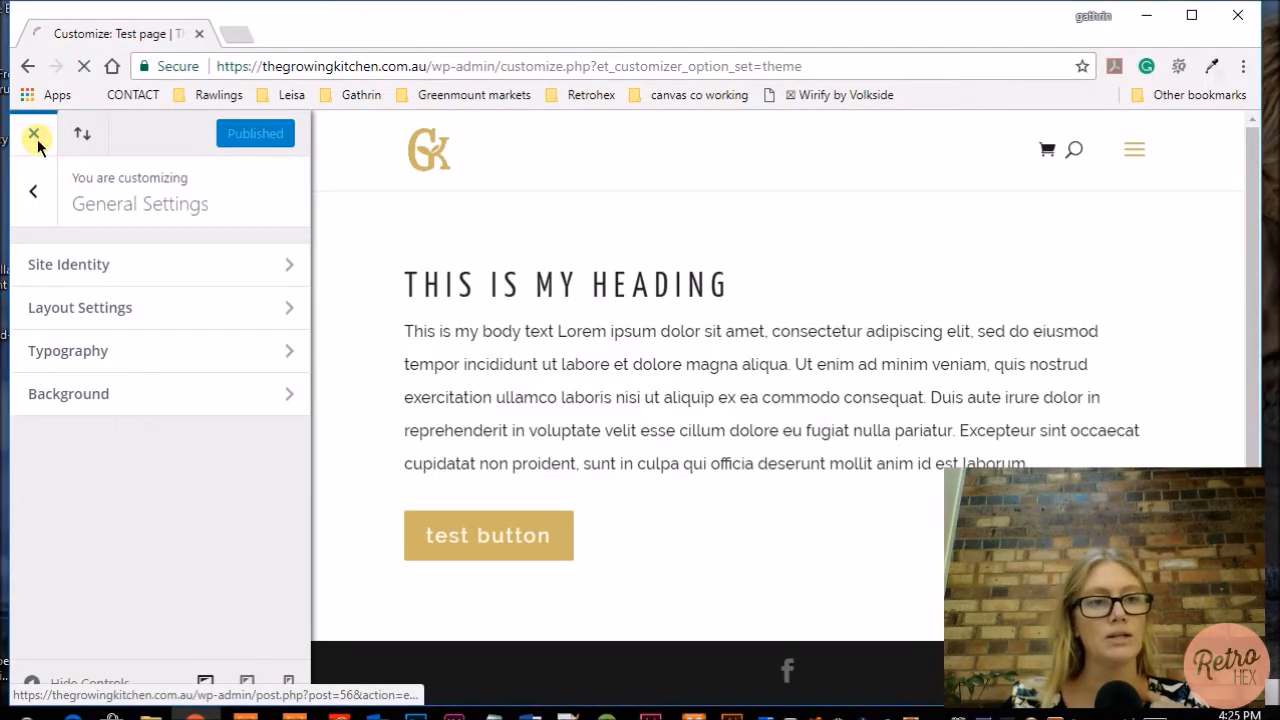
# Close the customizer and open the WordPress menu editor from the appearance settings.
pyautogui.click(37, 146)
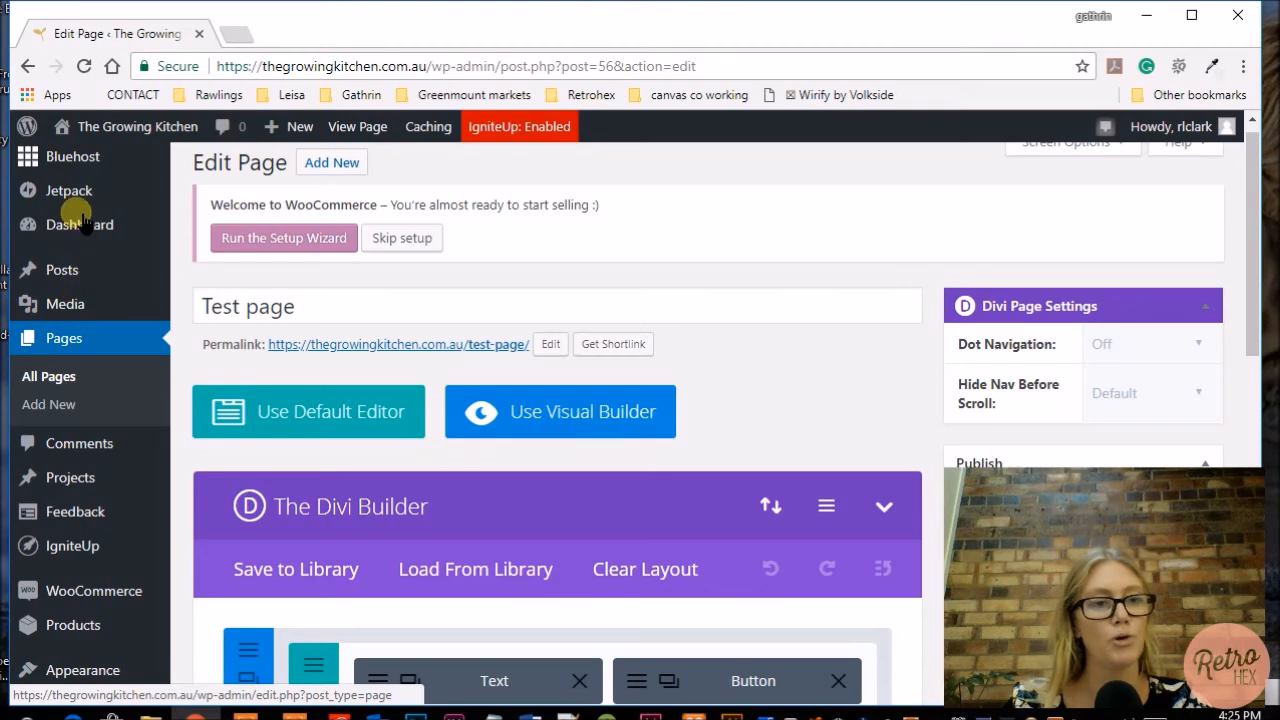
pyautogui.scroll(-1, 72, 490)
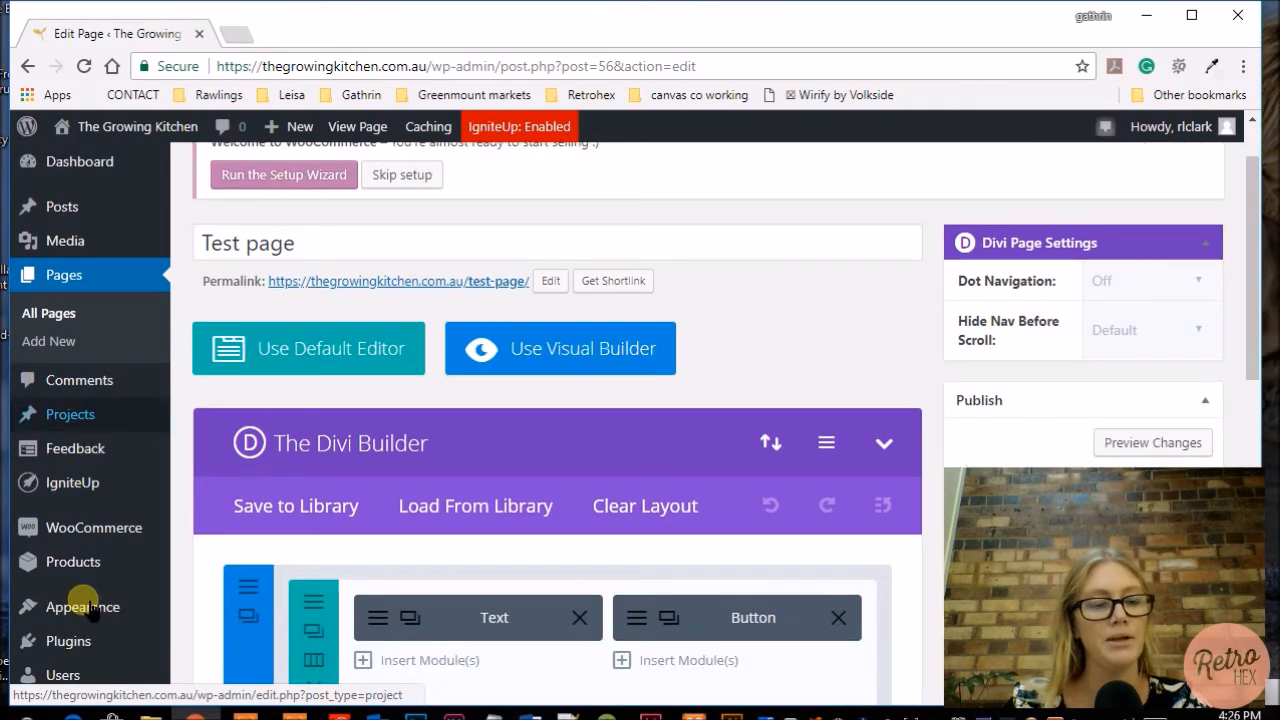
pyautogui.scroll(-2, 92, 612)
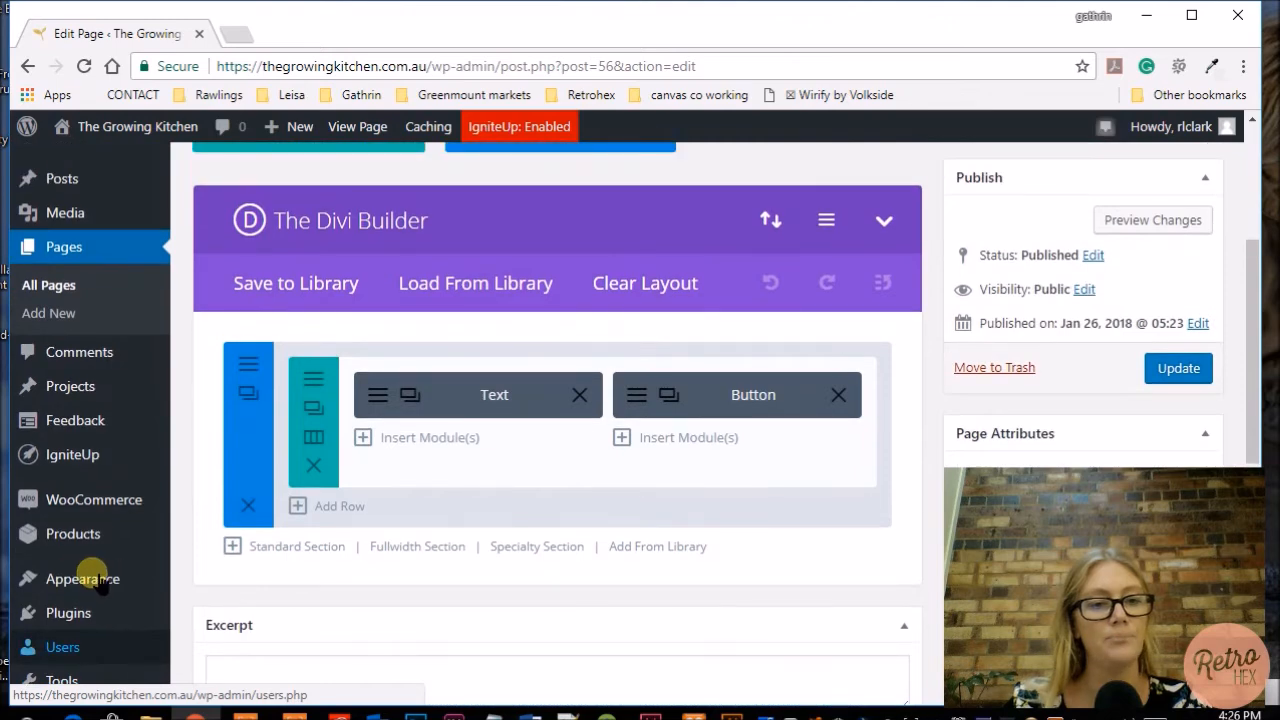
pyautogui.scroll(-1, 99, 585)
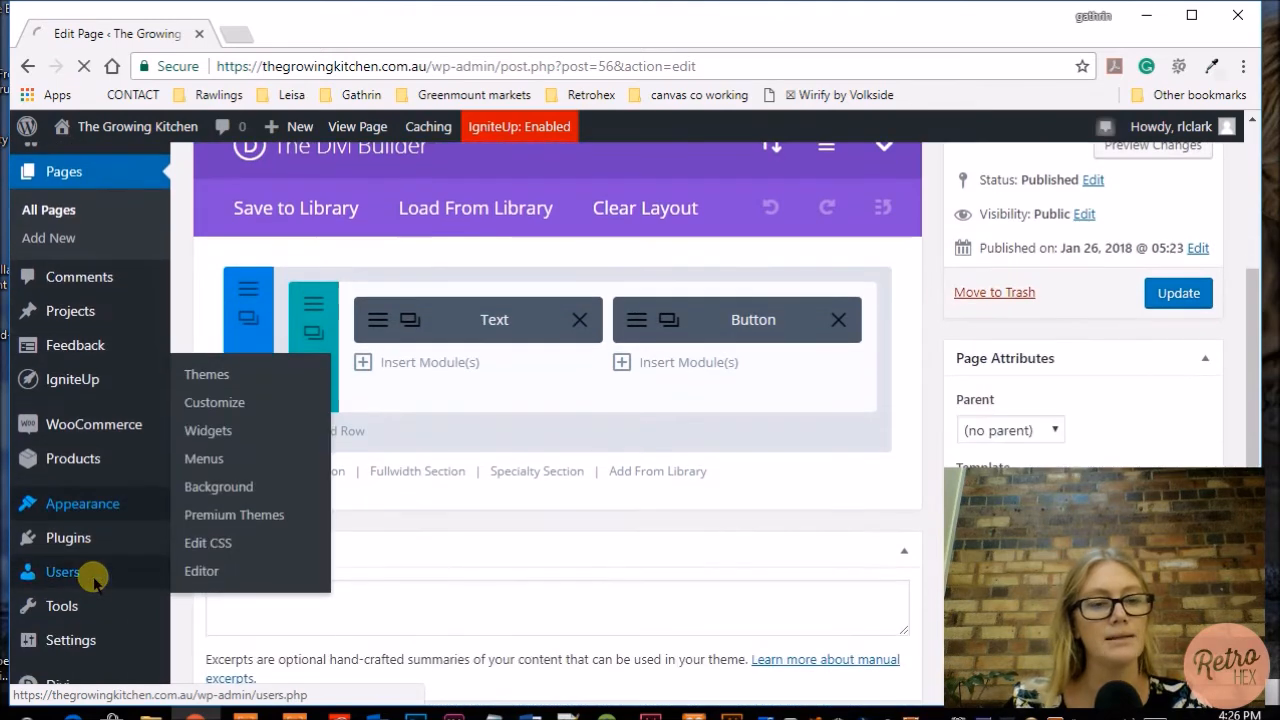
pyautogui.click(100, 503)
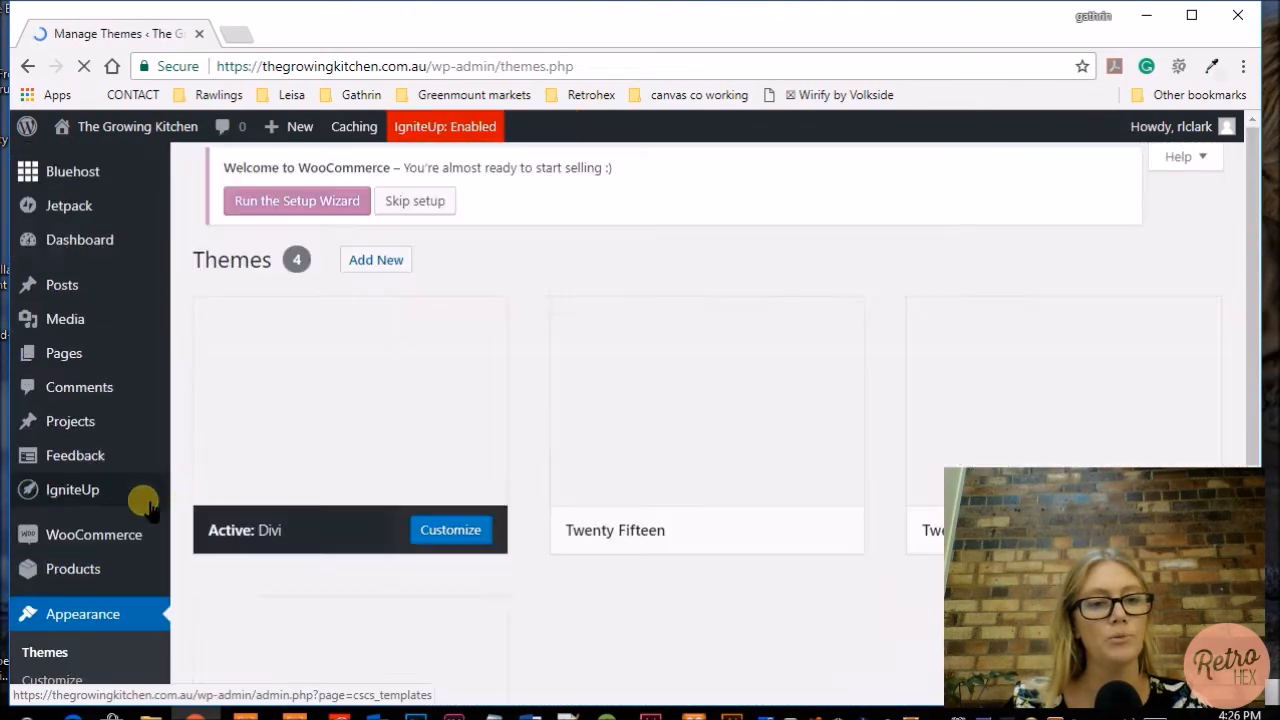
pyautogui.scroll(-2, 105, 502)
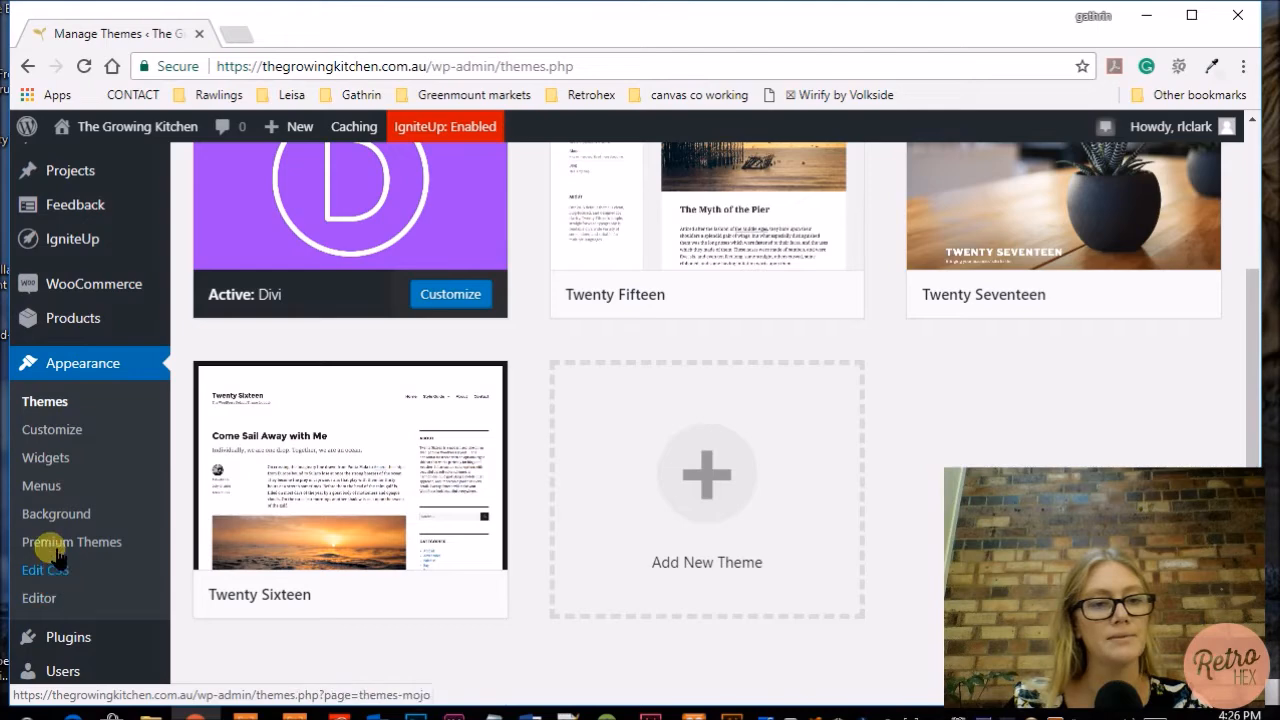
pyautogui.click(42, 487)
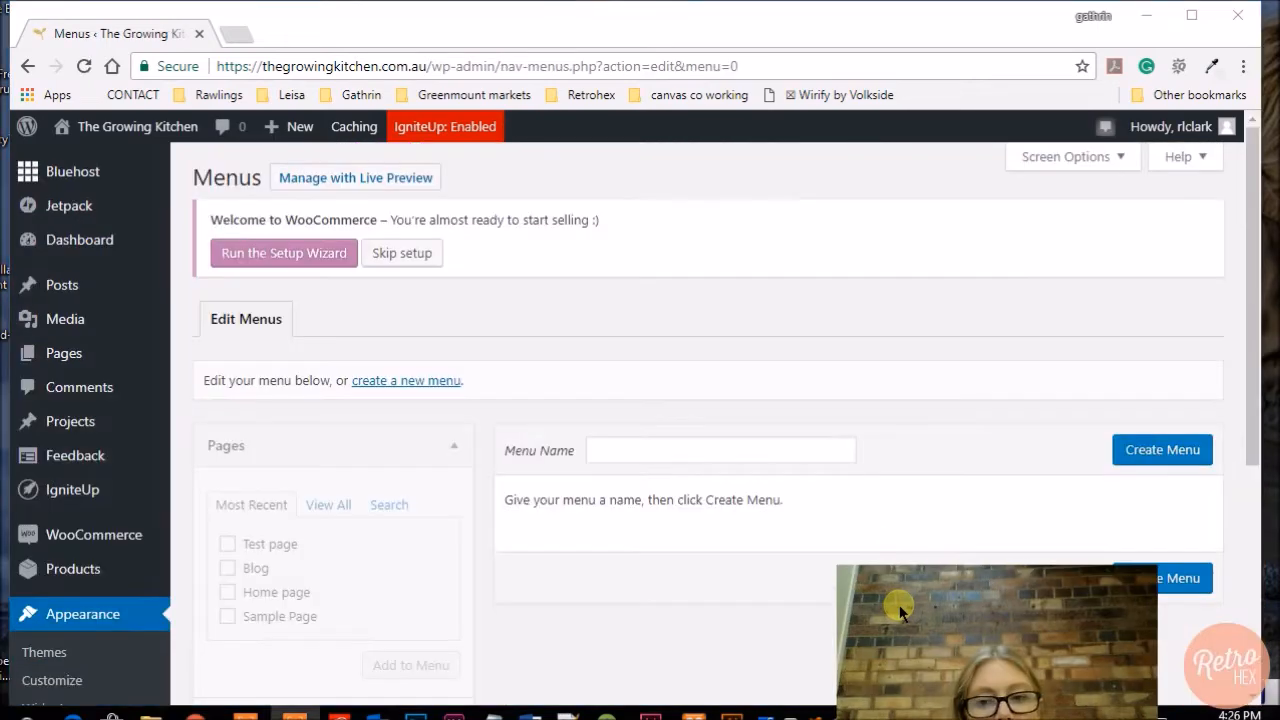
# Examine the menu editor's menu name area and the pages and item types available for a menu.
pyautogui.scroll(-1, 693, 363)
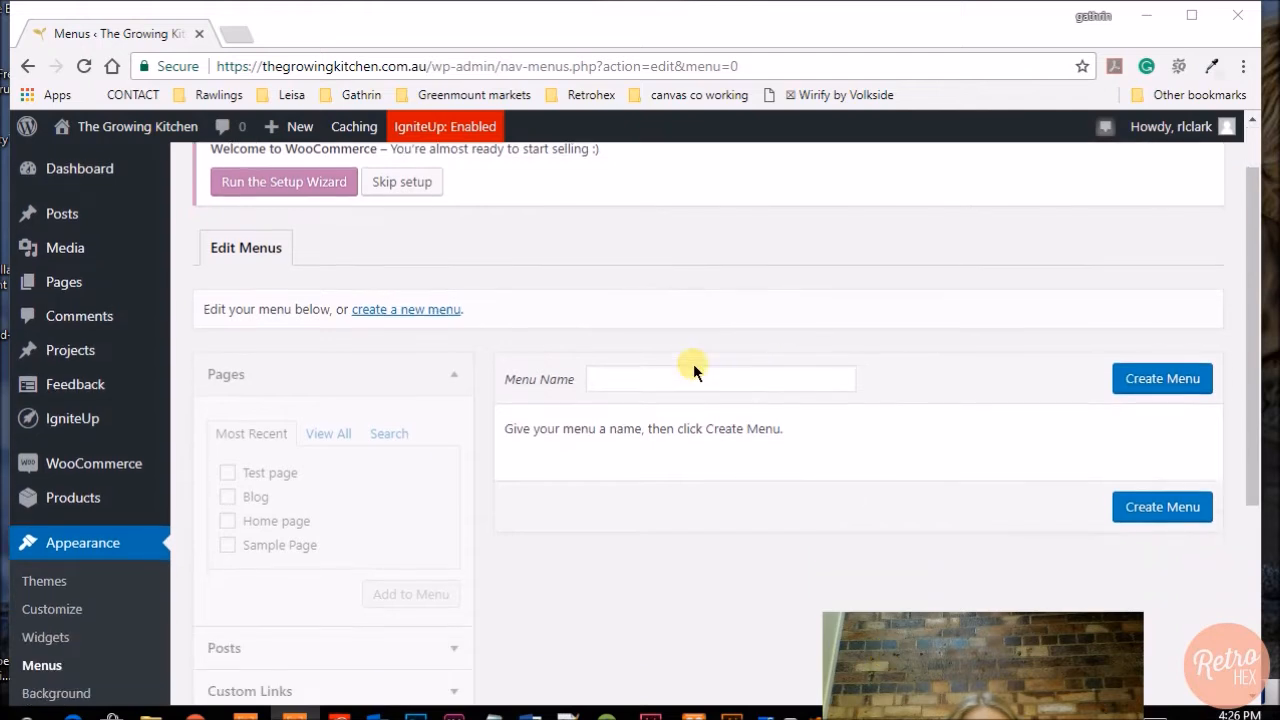
pyautogui.scroll(-1, 693, 368)
pyautogui.scroll(-1, 693, 368)
pyautogui.scroll(1, 693, 368)
pyautogui.scroll(2, 409, 339)
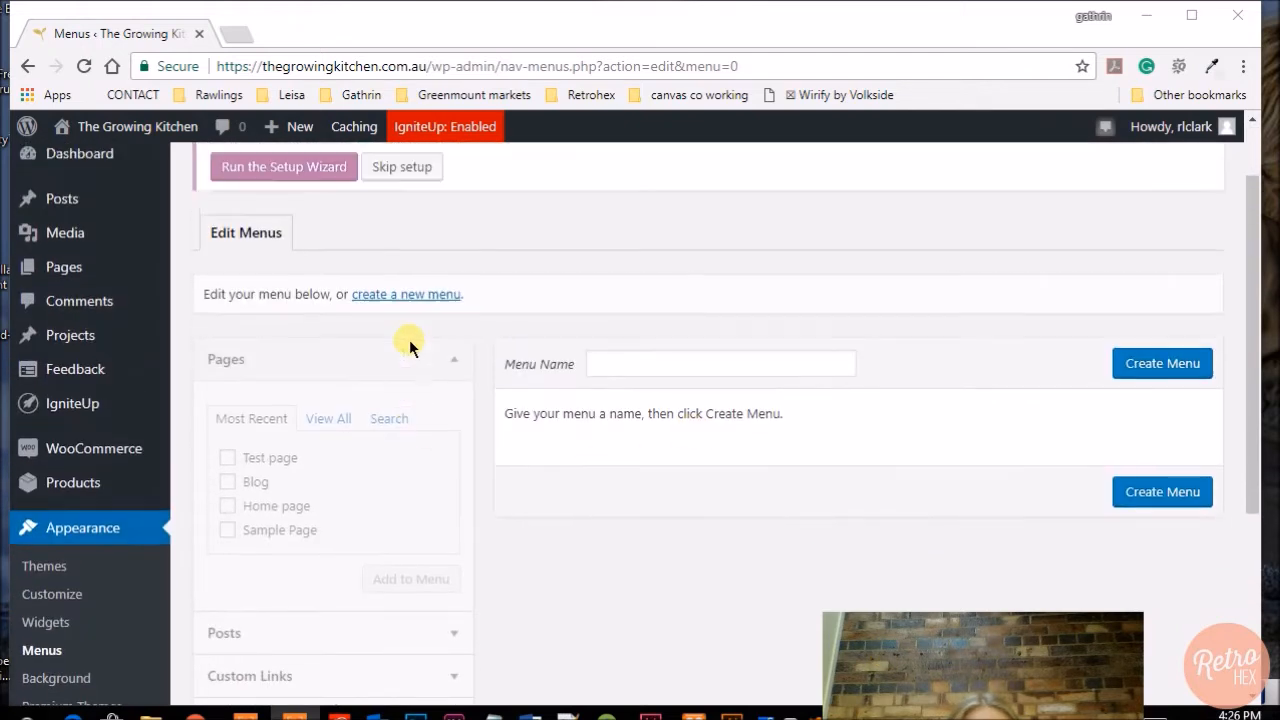
pyautogui.scroll(-2, 280, 530)
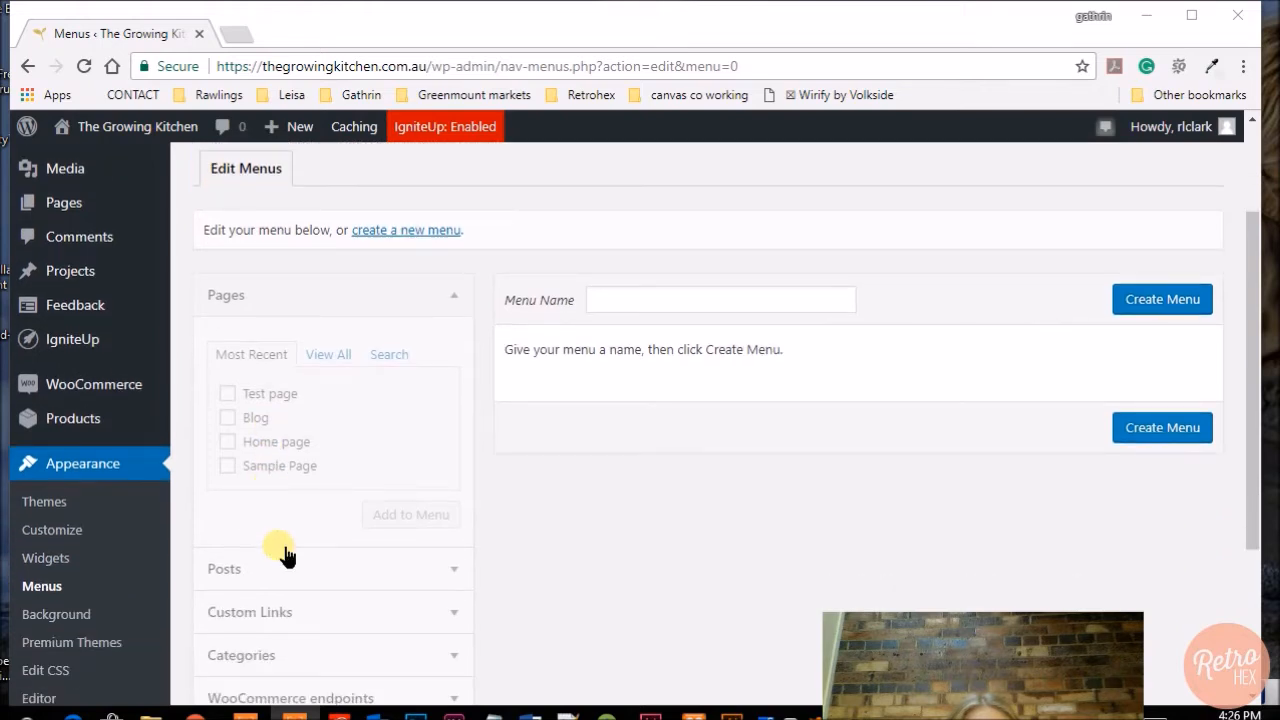
# Create a new WordPress menu named "main menu".
pyautogui.scroll(-2, 449, 374)
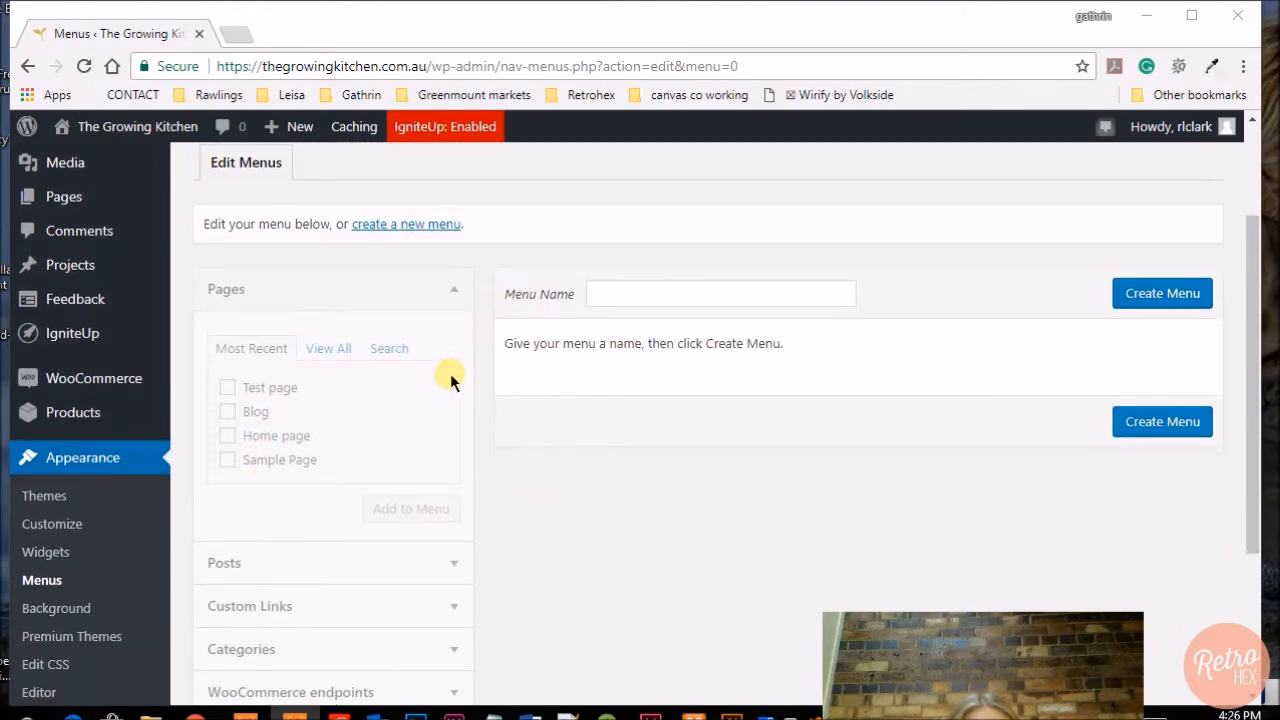
pyautogui.scroll(2, 449, 378)
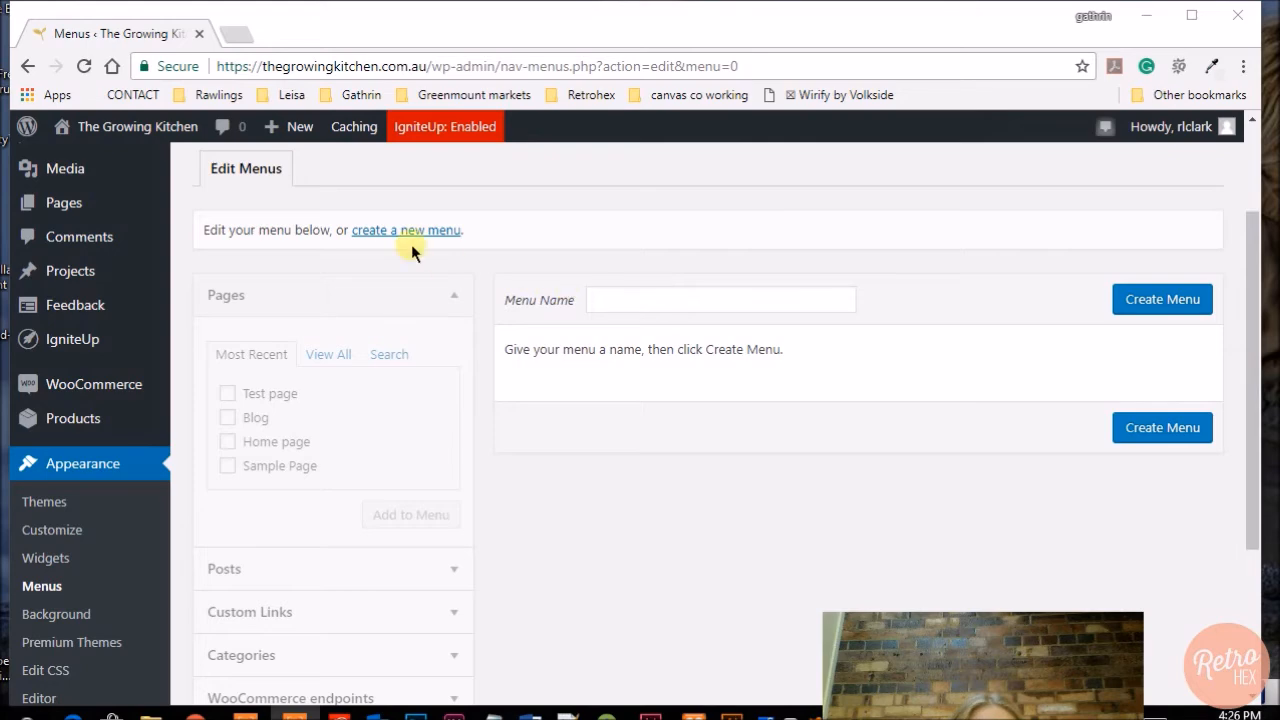
pyautogui.click(401, 231)
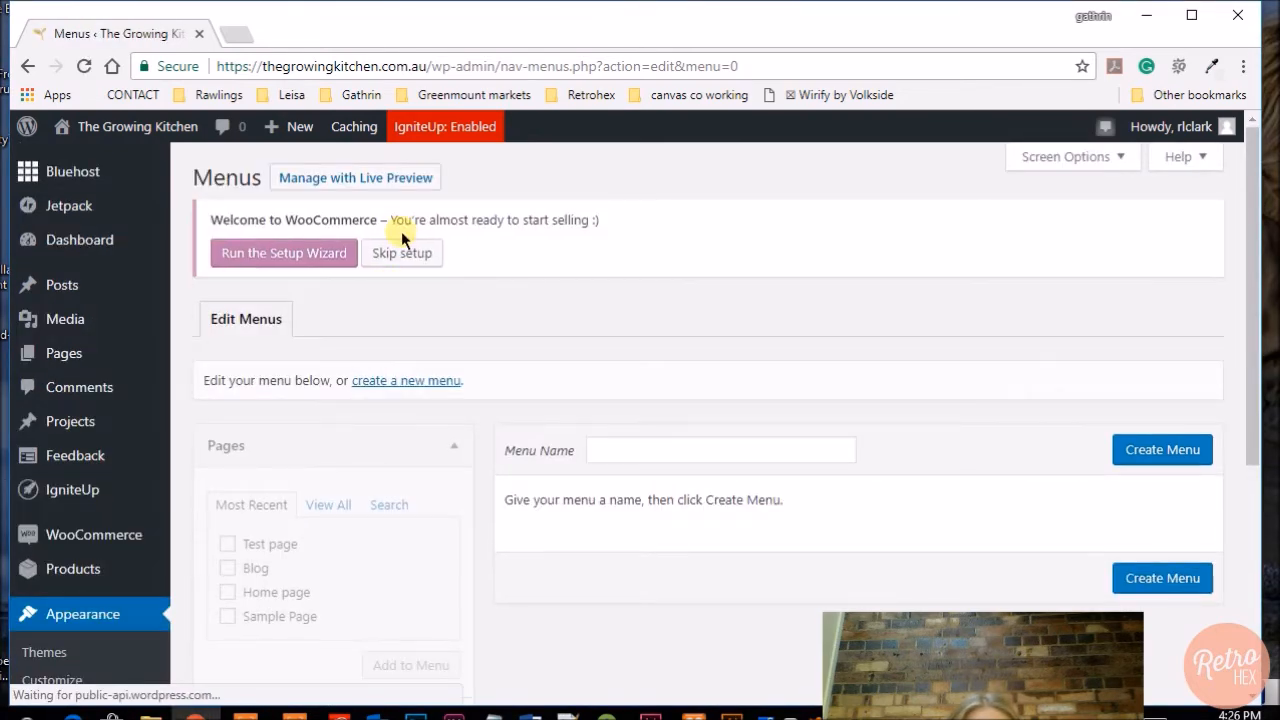
pyautogui.scroll(-2, 700, 330)
pyautogui.click(660, 330)
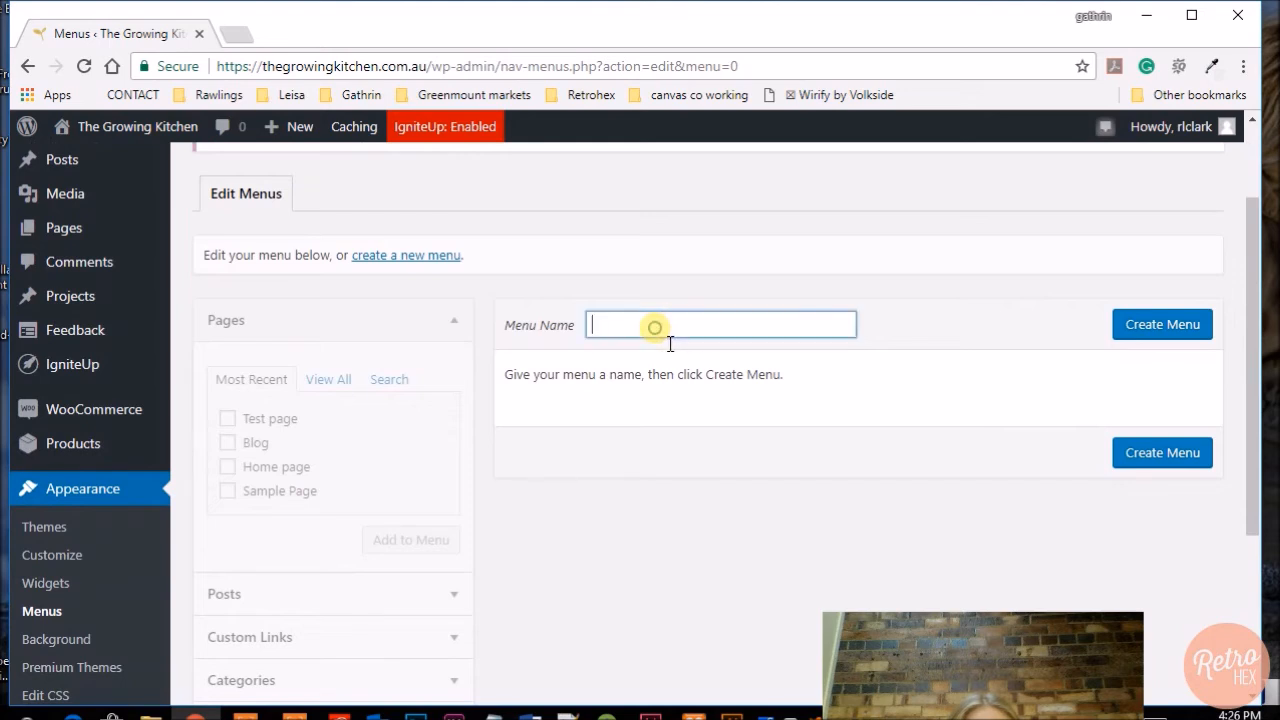
pyautogui.write('main meny')
pyautogui.press('BackSpace')
pyautogui.write('u')
pyautogui.click(1155, 326)
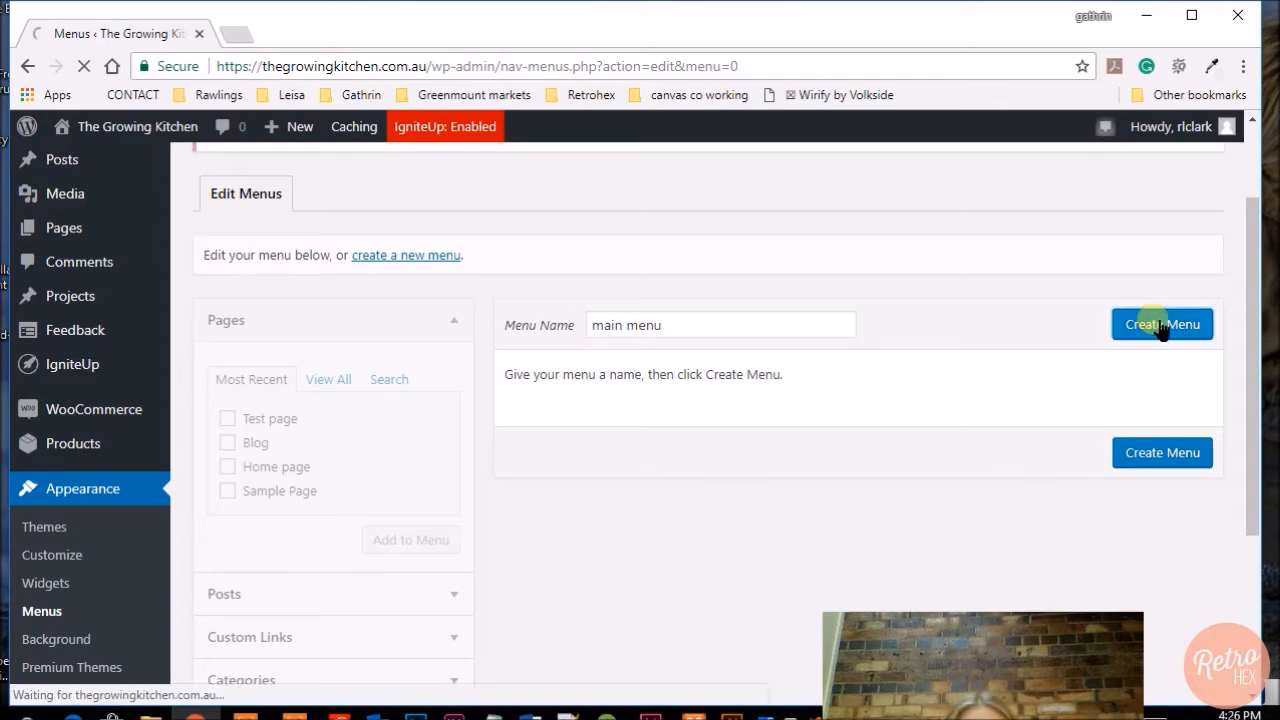
# Add the Test page and Home page to the main menu and place Home page above Test page.
pyautogui.scroll(-2, 805, 378)
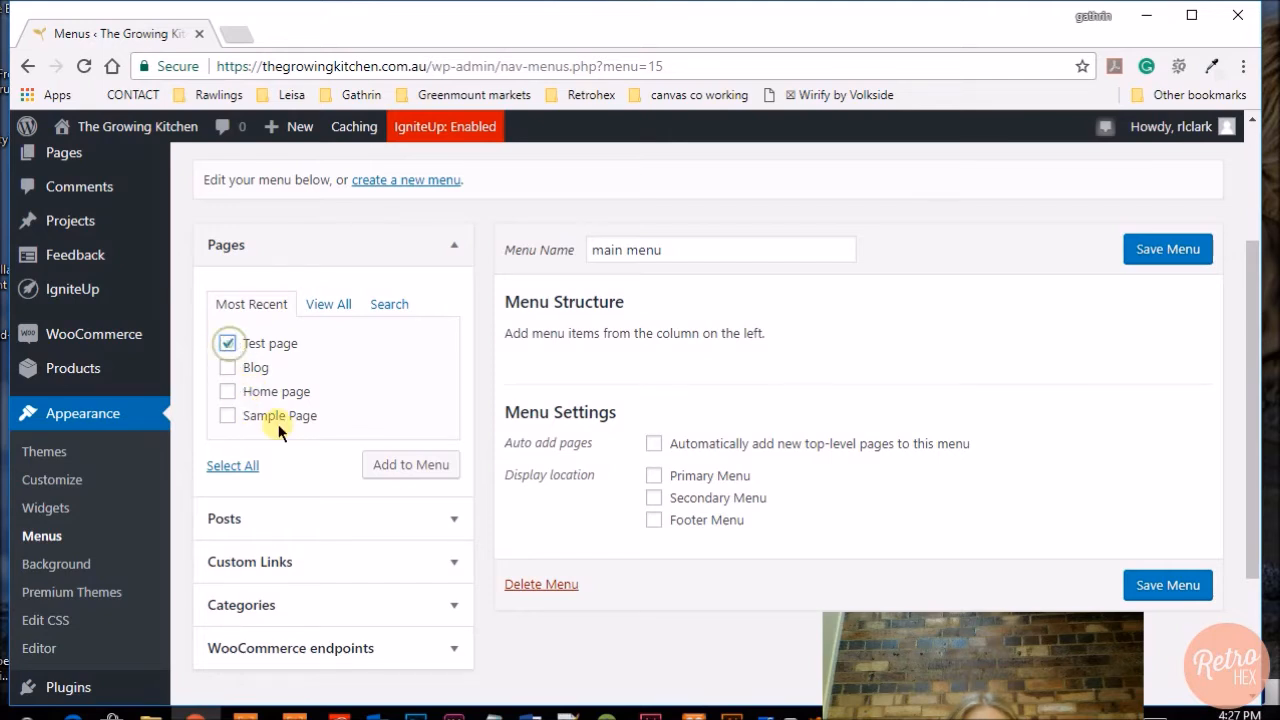
pyautogui.click(227, 391)
pyautogui.click(410, 468)
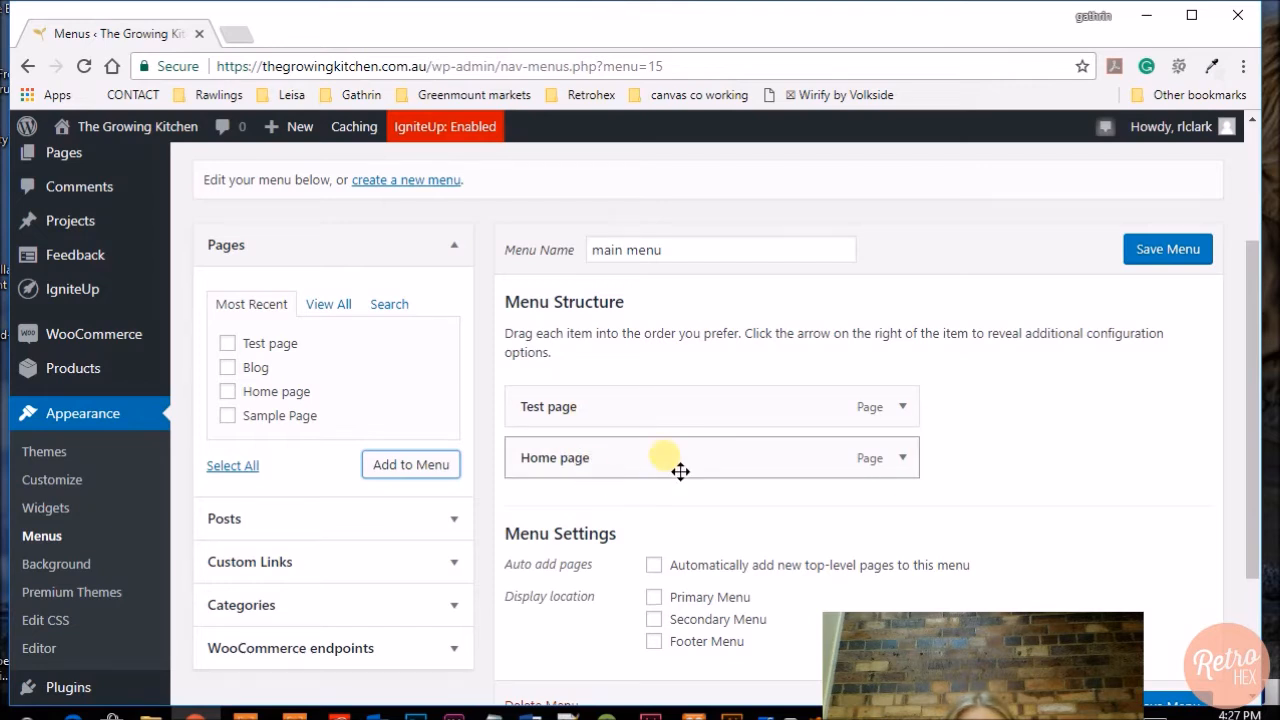
pyautogui.scroll(-1, 700, 420)
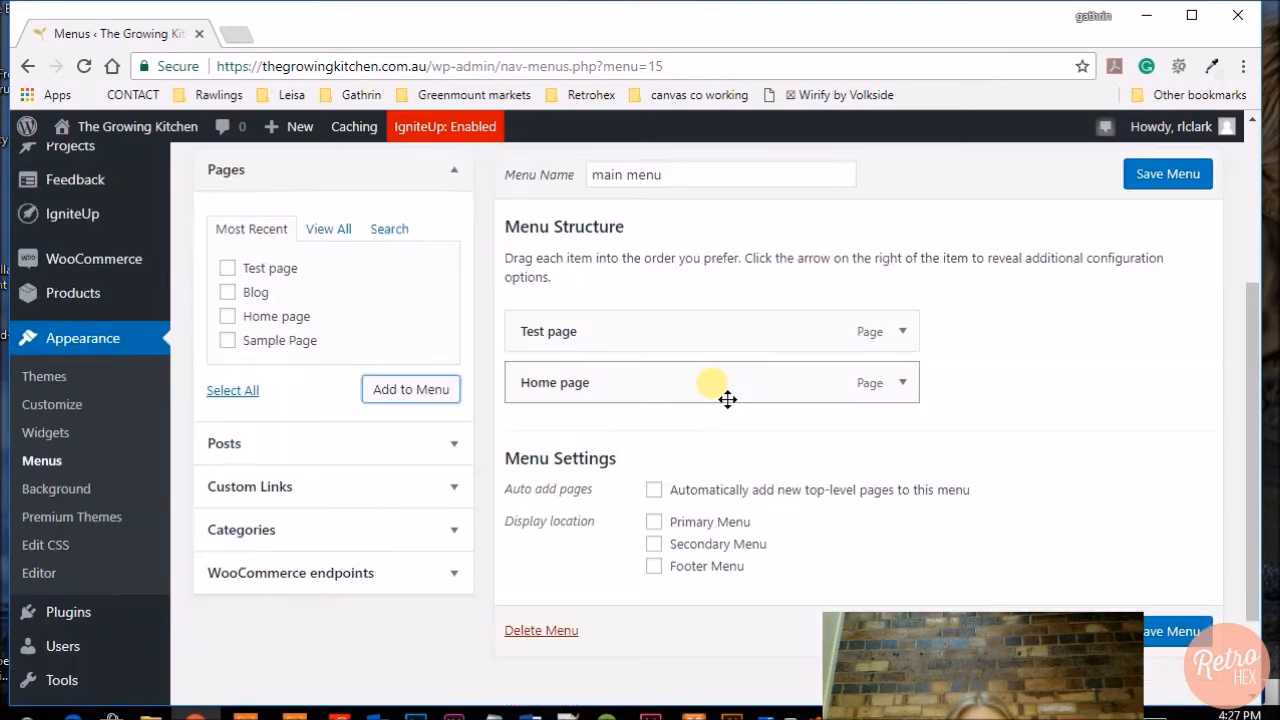
pyautogui.moveTo(727, 399); pyautogui.dragTo(722, 364)
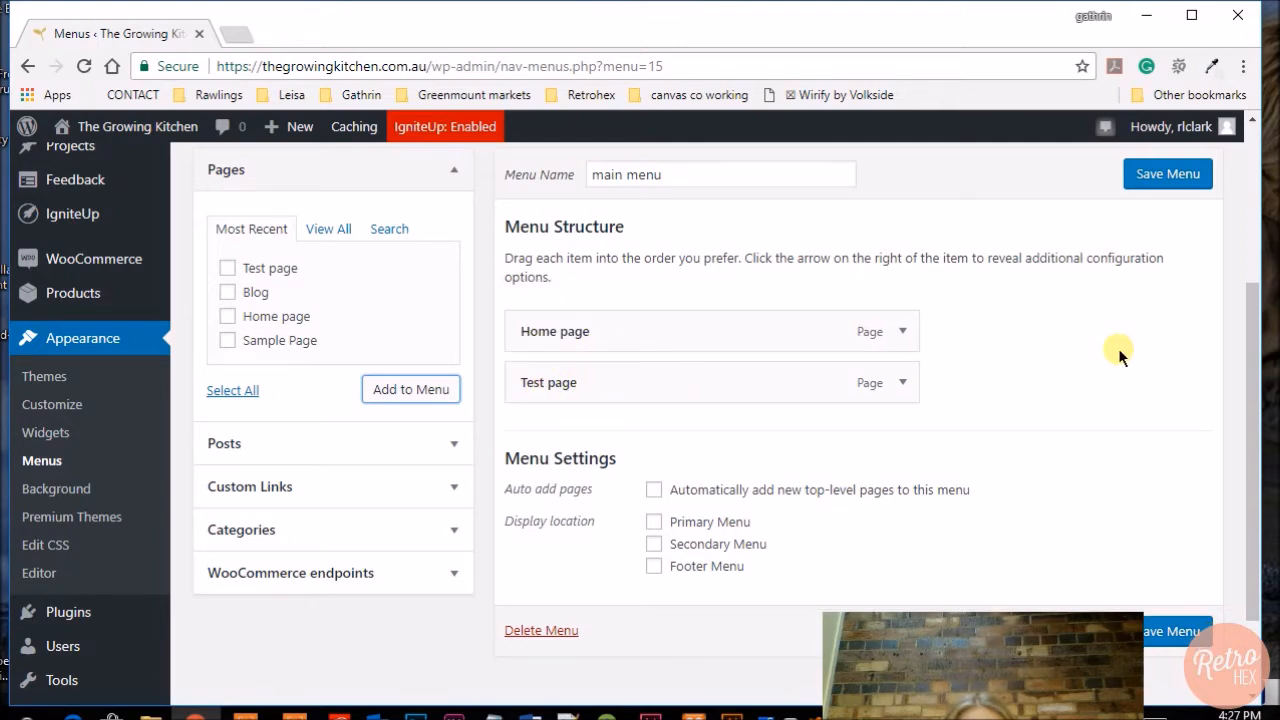
# Assign the main menu to the Primary Menu display location and save it.
pyautogui.scroll(-1, 1104, 352)
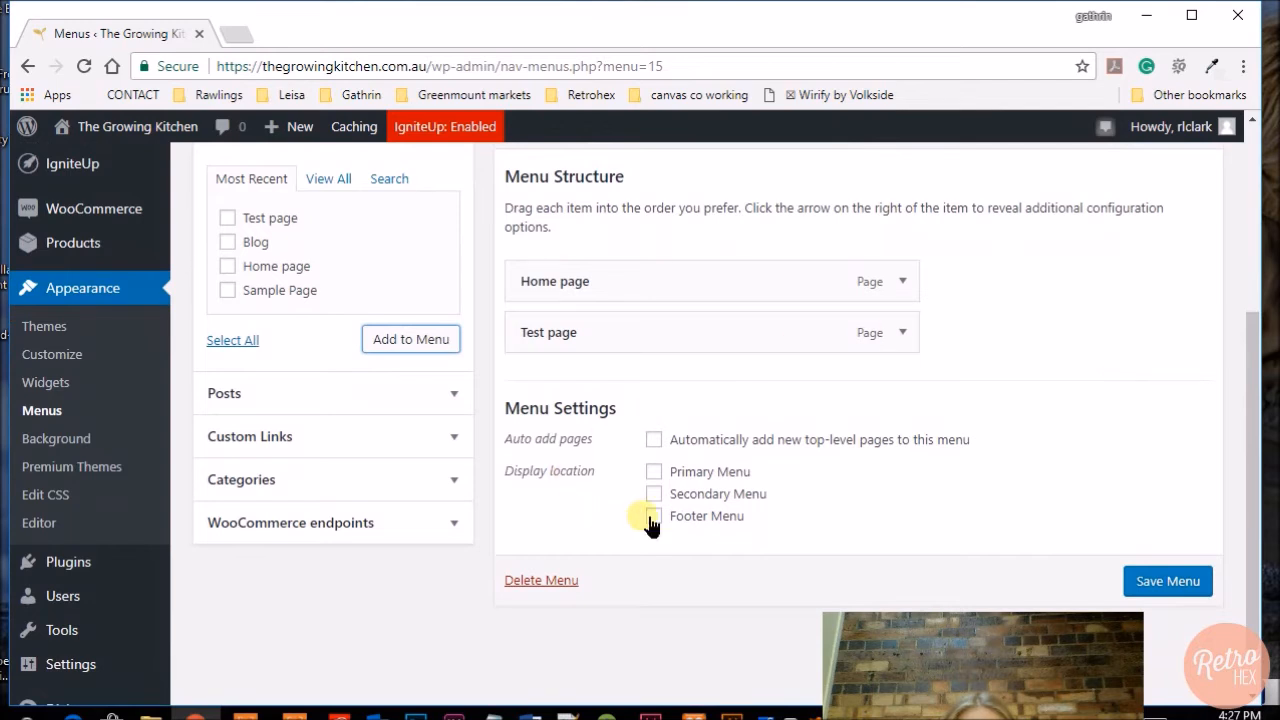
pyautogui.click(654, 474)
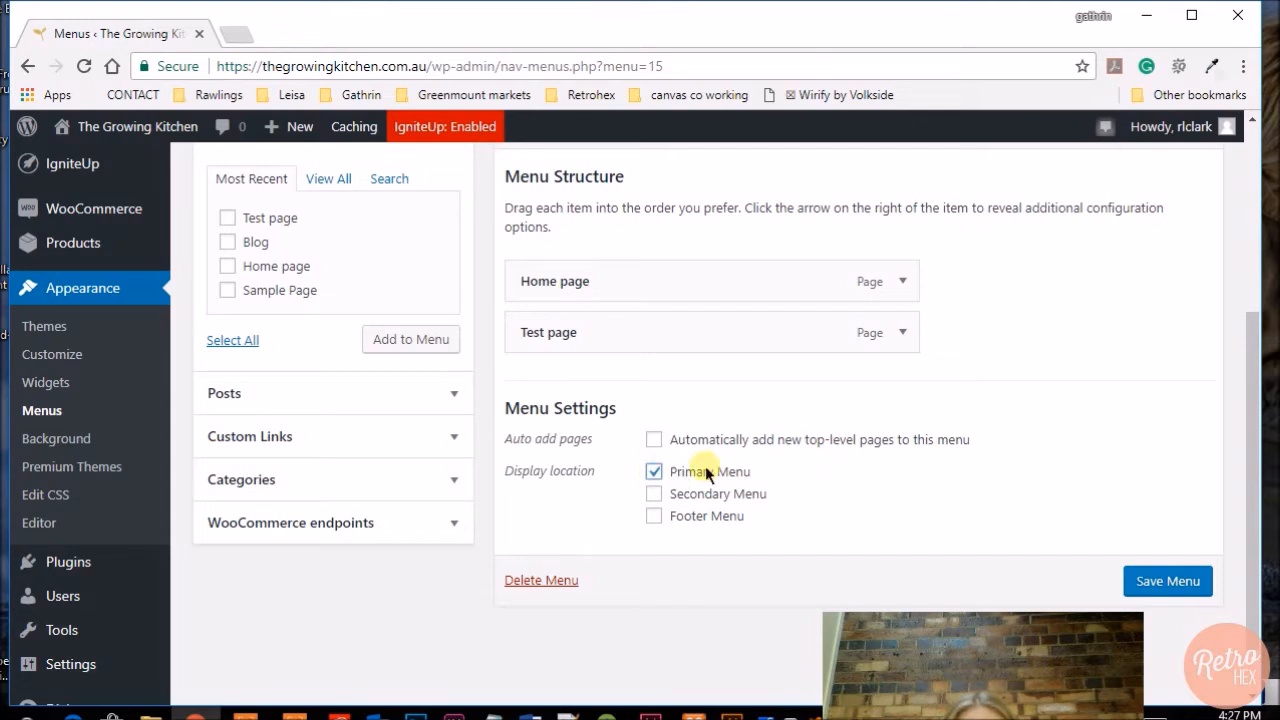
pyautogui.click(1168, 581)
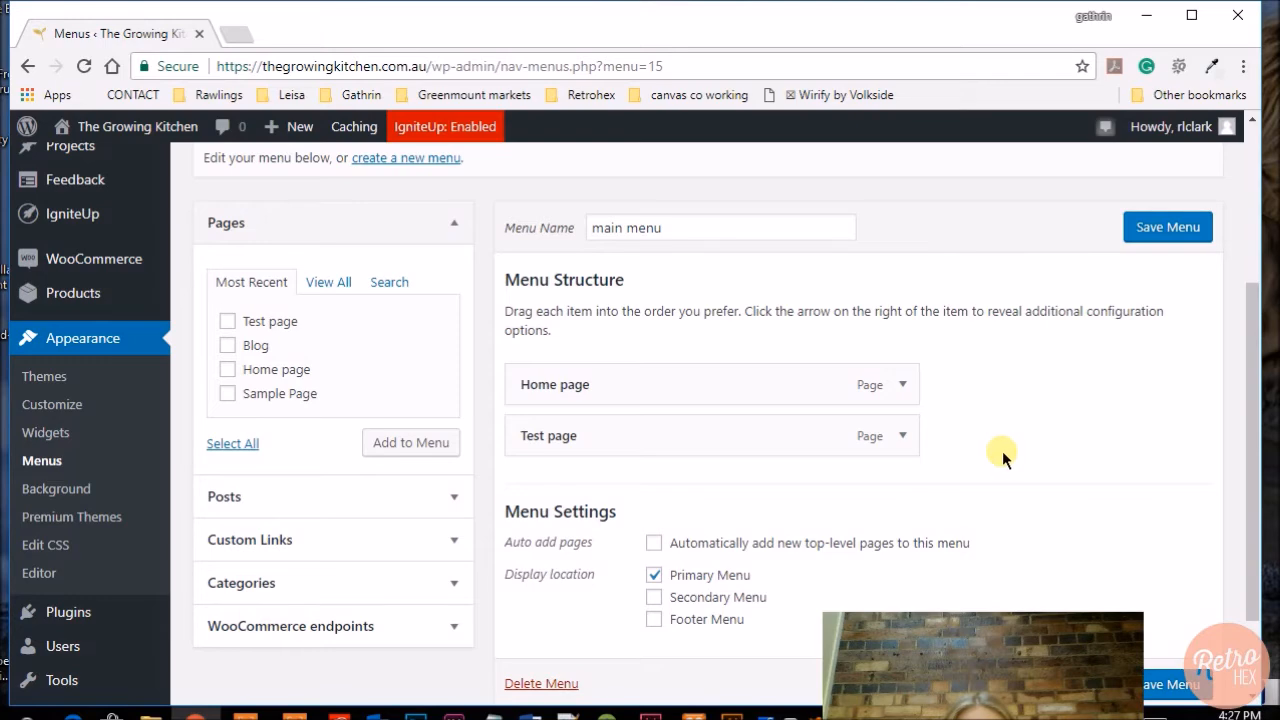
pyautogui.scroll(-1, 1000, 451)
pyautogui.scroll(1, 1002, 451)
pyautogui.scroll(1, 1002, 451)
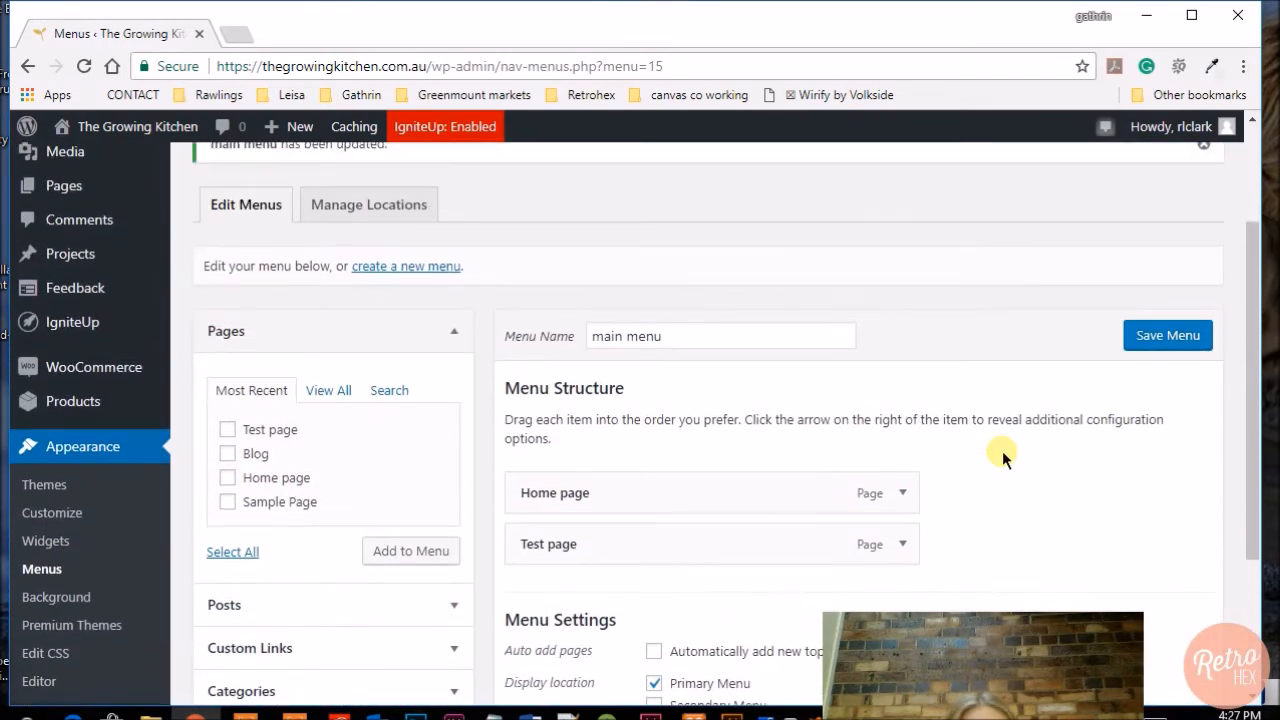
pyautogui.scroll(1, 1002, 451)
pyautogui.scroll(1, 1002, 456)
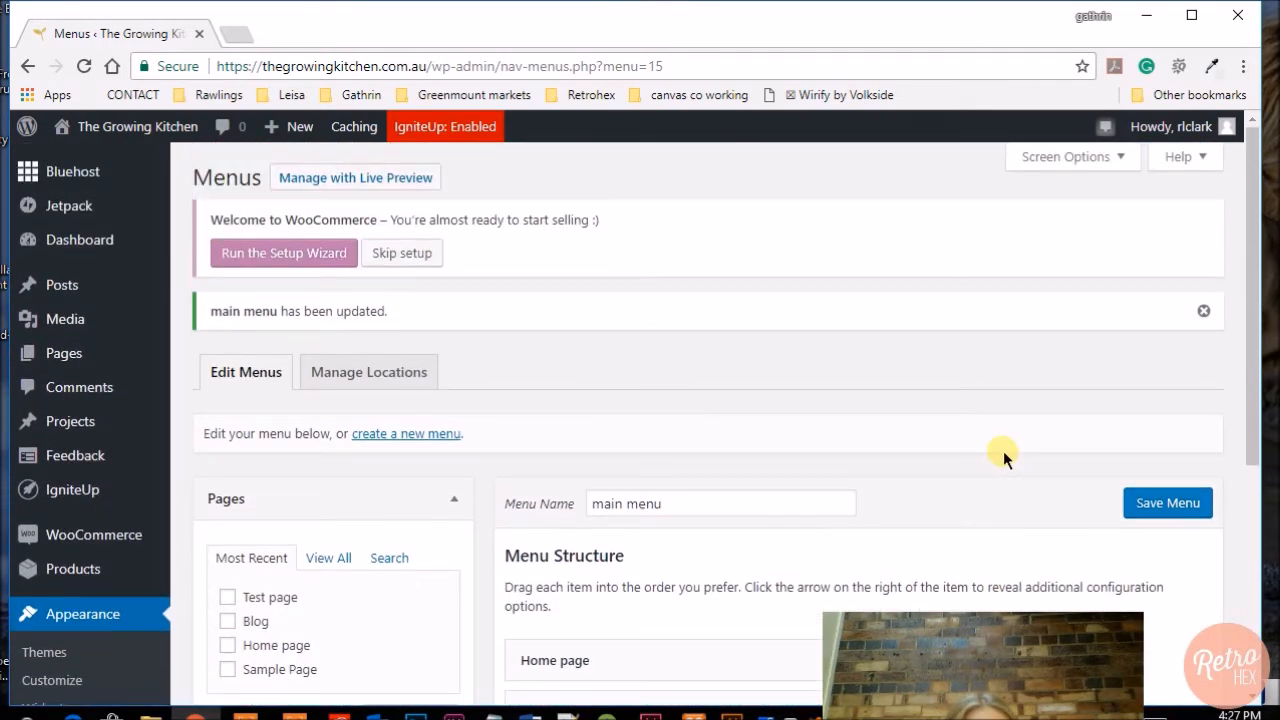
# Open Divi's Theme Customizer and check the new navigation menu by opening the Test page from it.
pyautogui.scroll(-3, 80, 400)
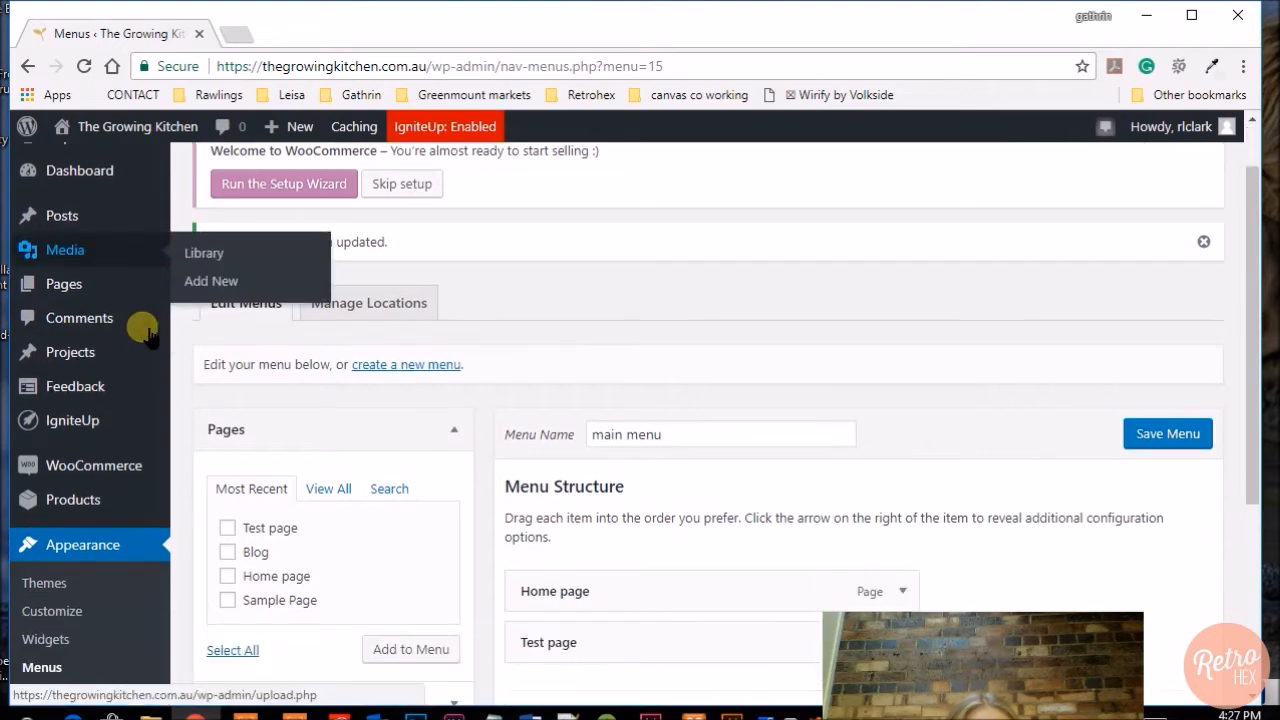
pyautogui.scroll(1, 43, 600)
pyautogui.scroll(-2, 51, 629)
pyautogui.moveTo(70, 643)
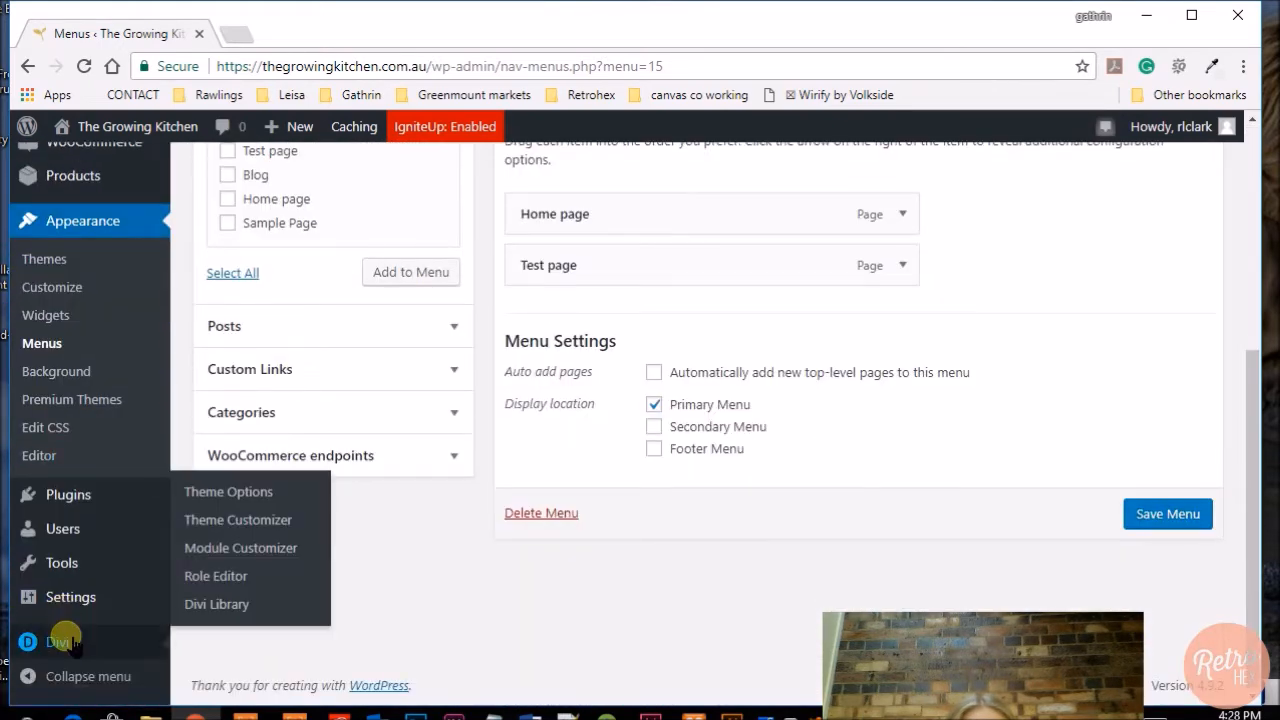
pyautogui.click(233, 522)
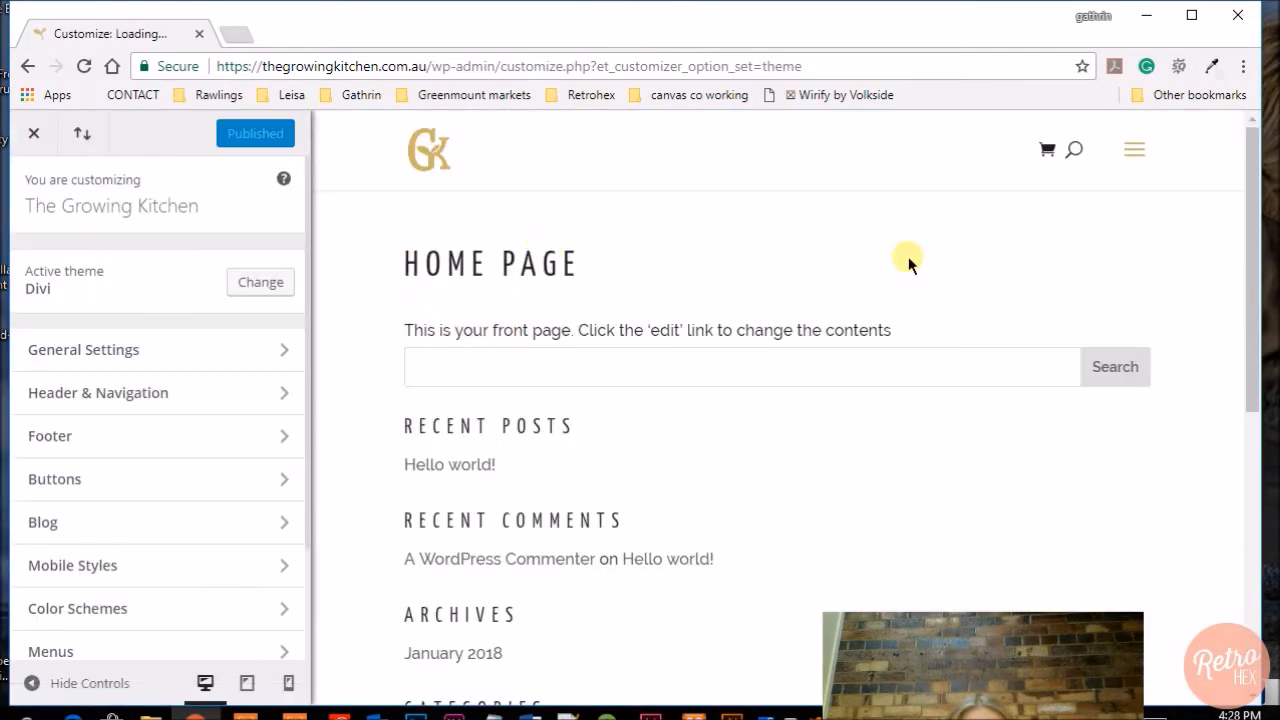
pyautogui.click(1137, 152)
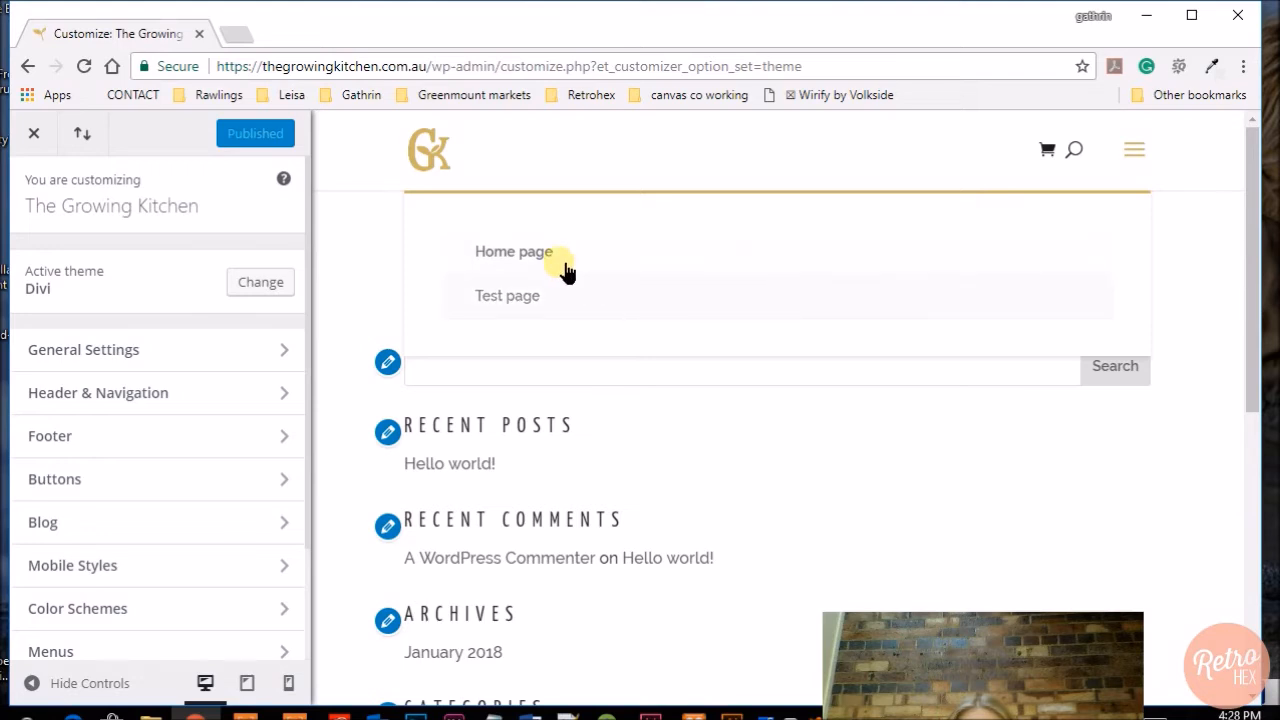
pyautogui.click(514, 297)
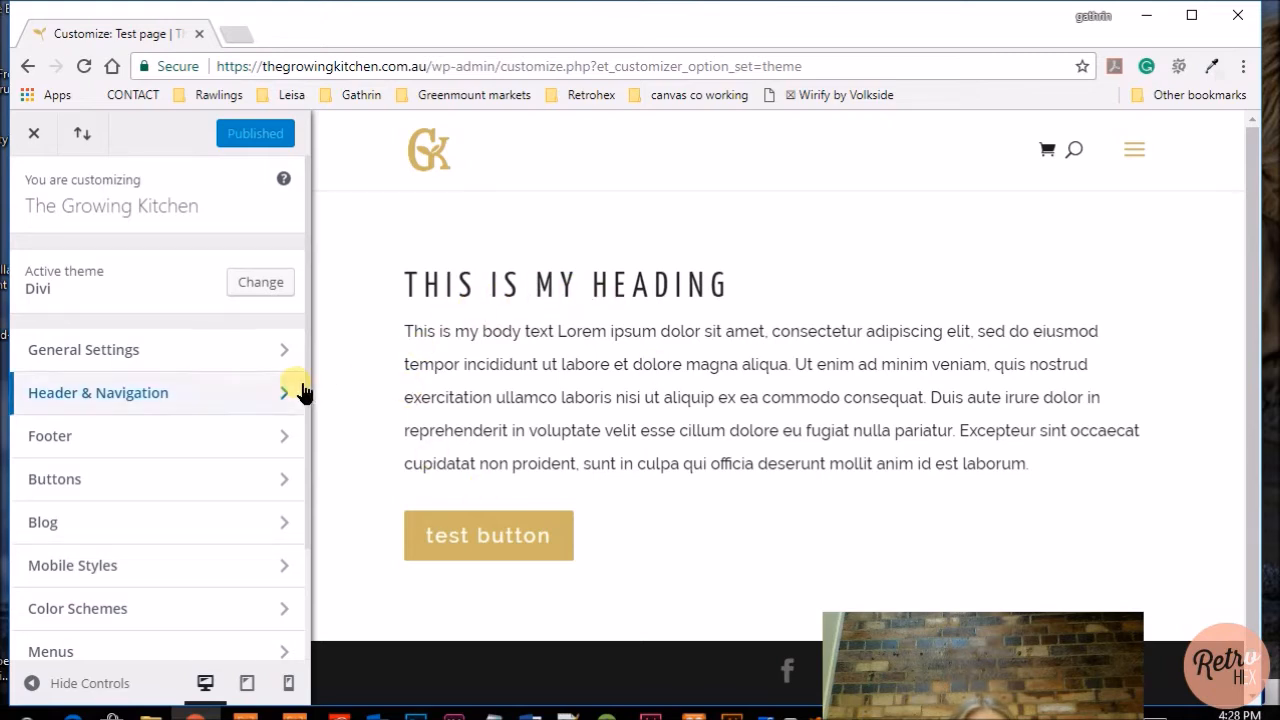
# Close the customizer and open the WordPress Reading settings.
pyautogui.click(35, 136)
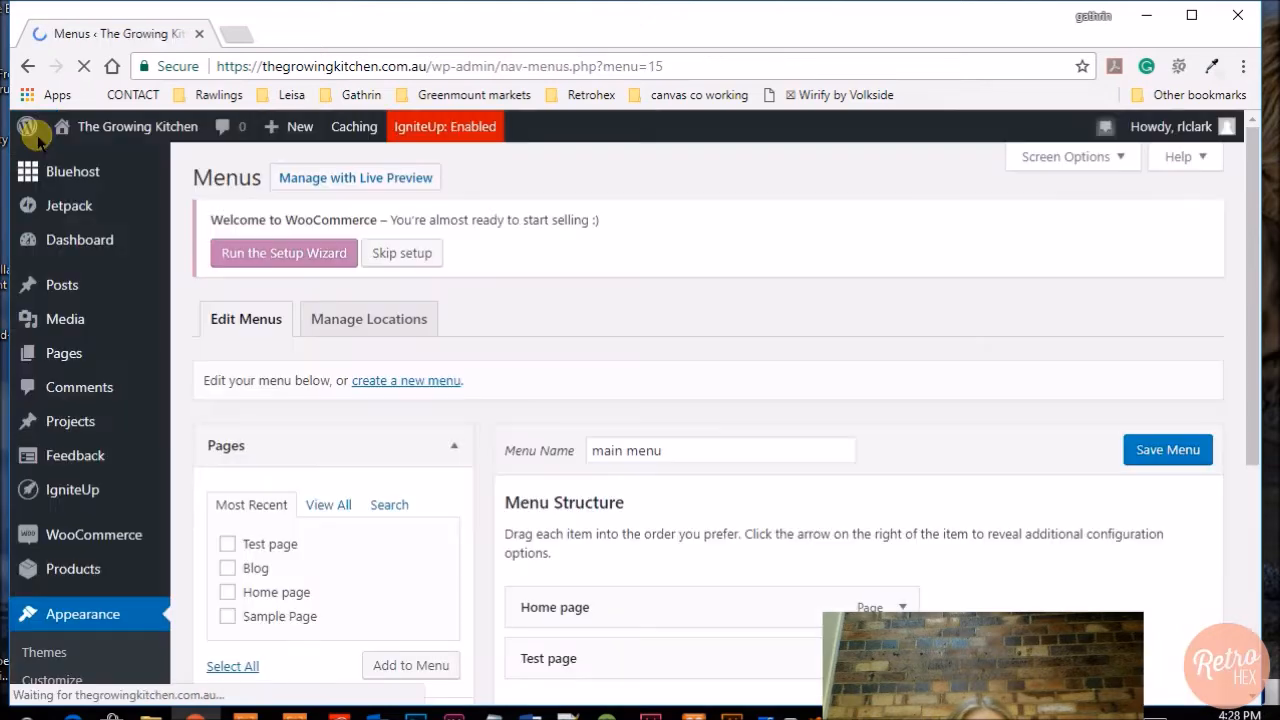
pyautogui.moveTo(30, 127)
pyautogui.scroll(-4, 88, 258)
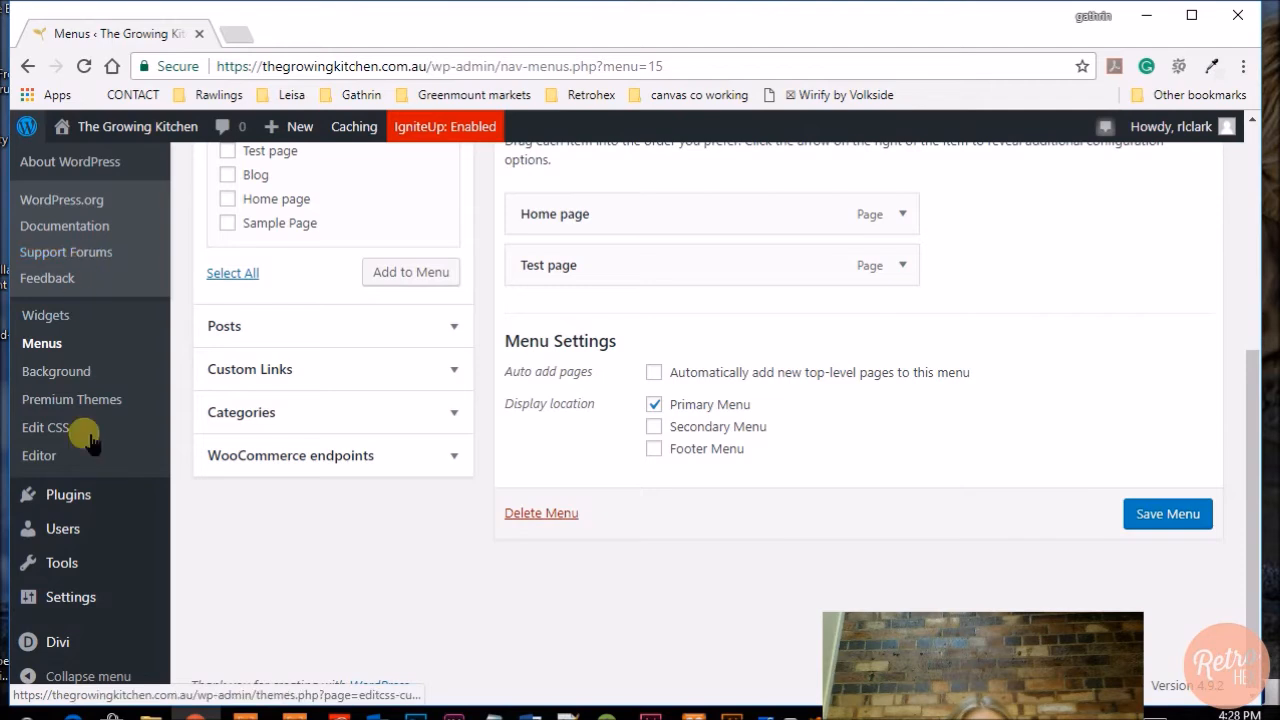
pyautogui.moveTo(78, 598)
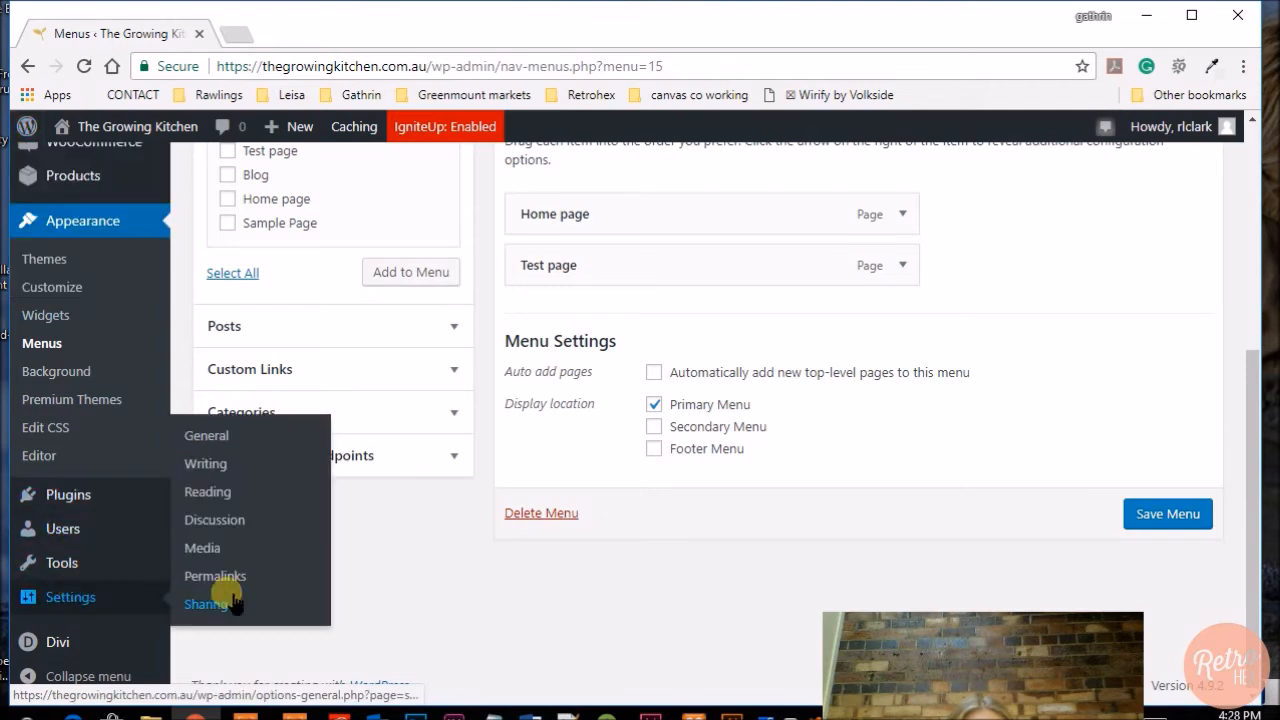
pyautogui.click(210, 493)
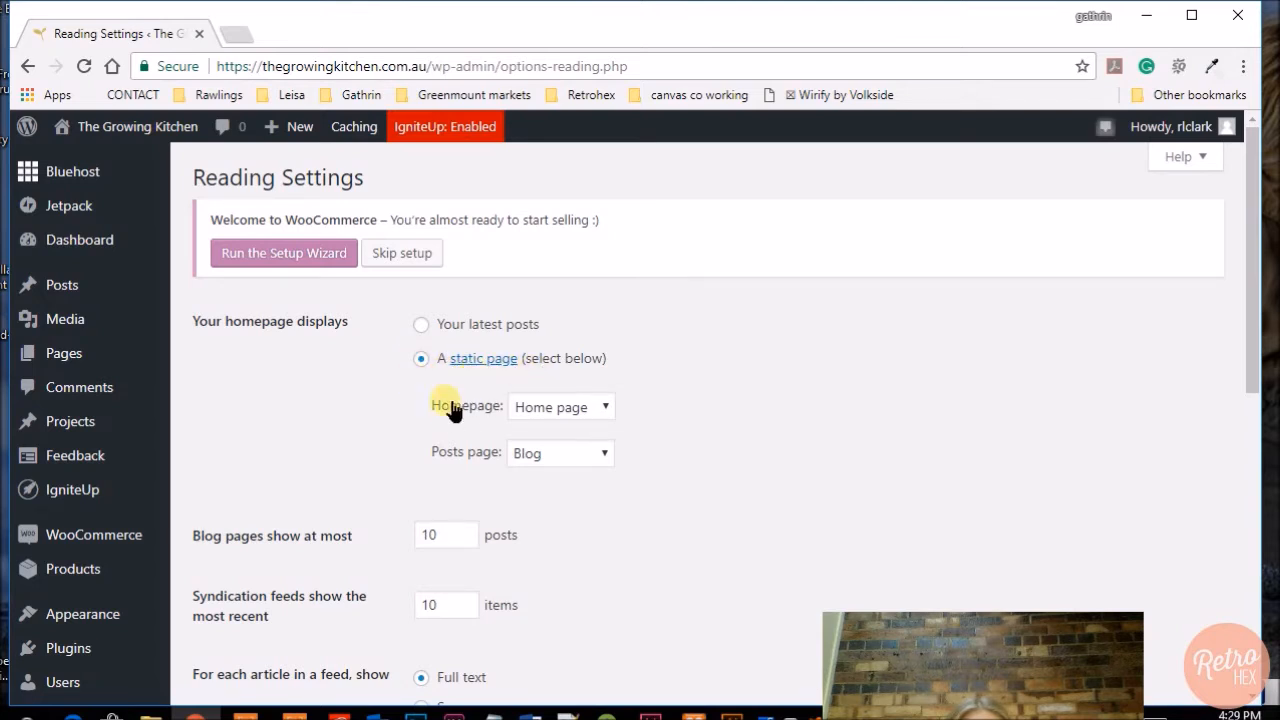
# Choose Home page as the site's static homepage and save the reading settings.
pyautogui.click(604, 407)
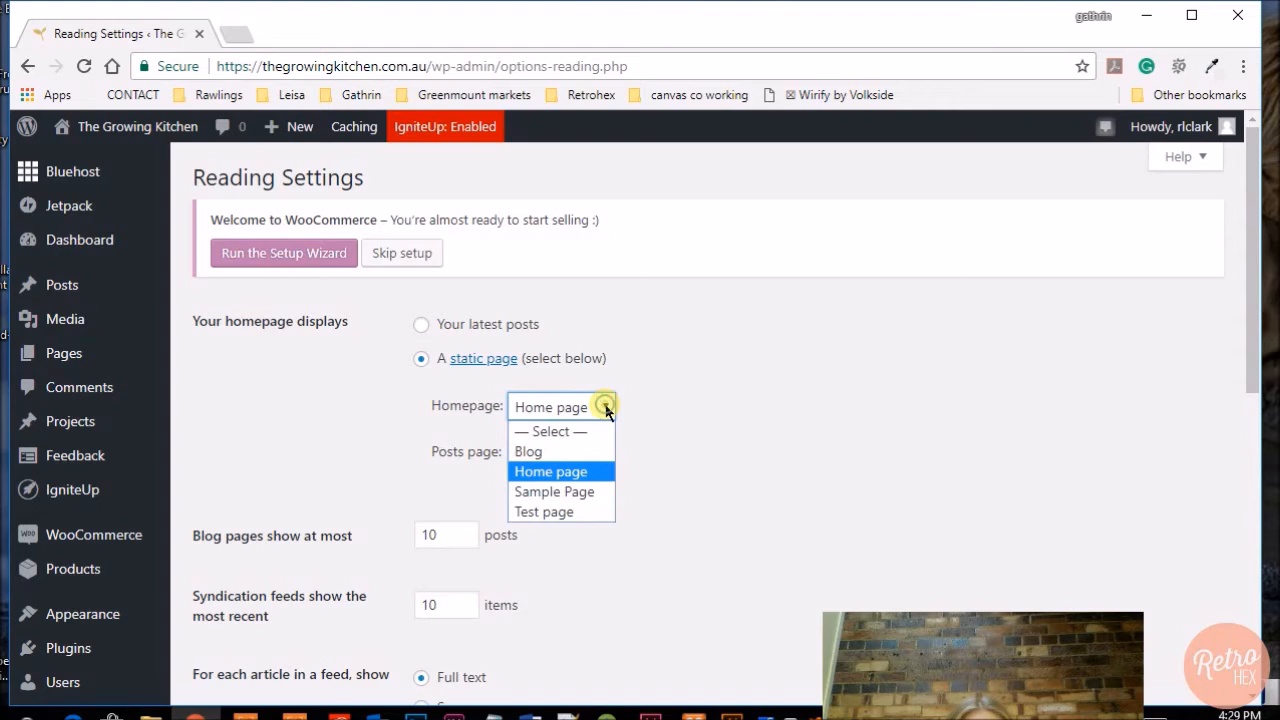
pyautogui.click(545, 472)
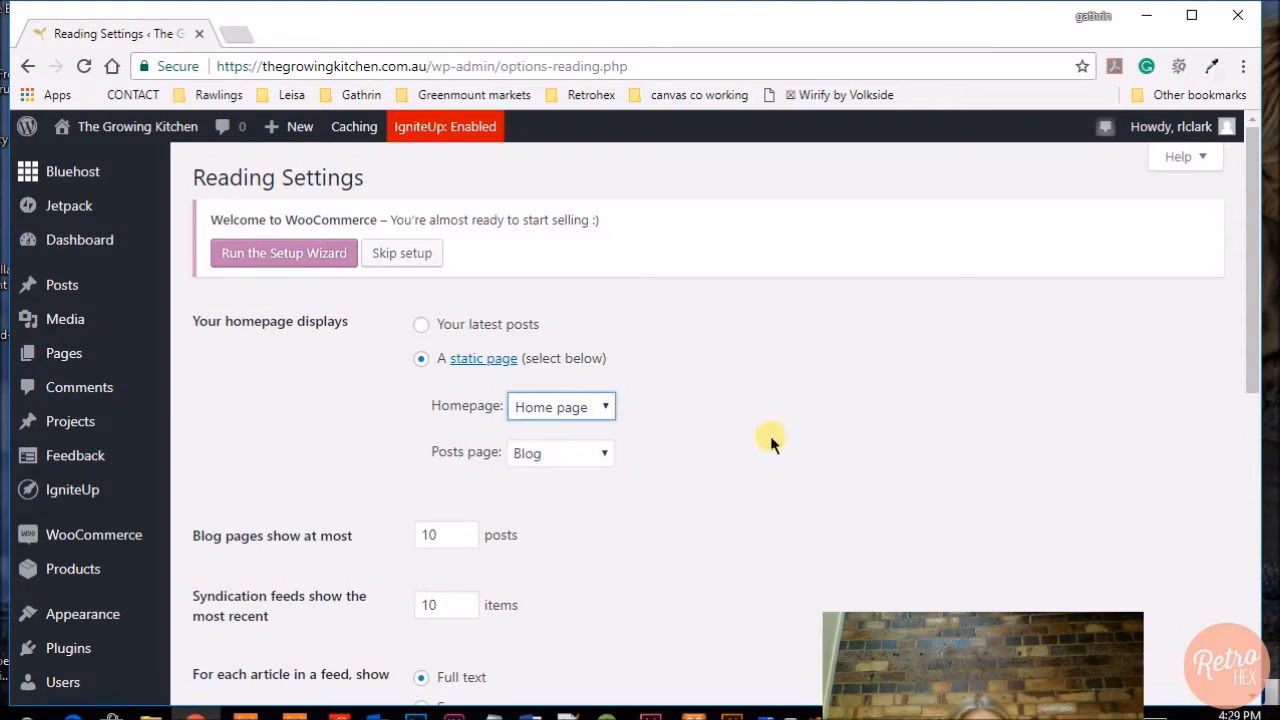
pyautogui.scroll(-5, 770, 440)
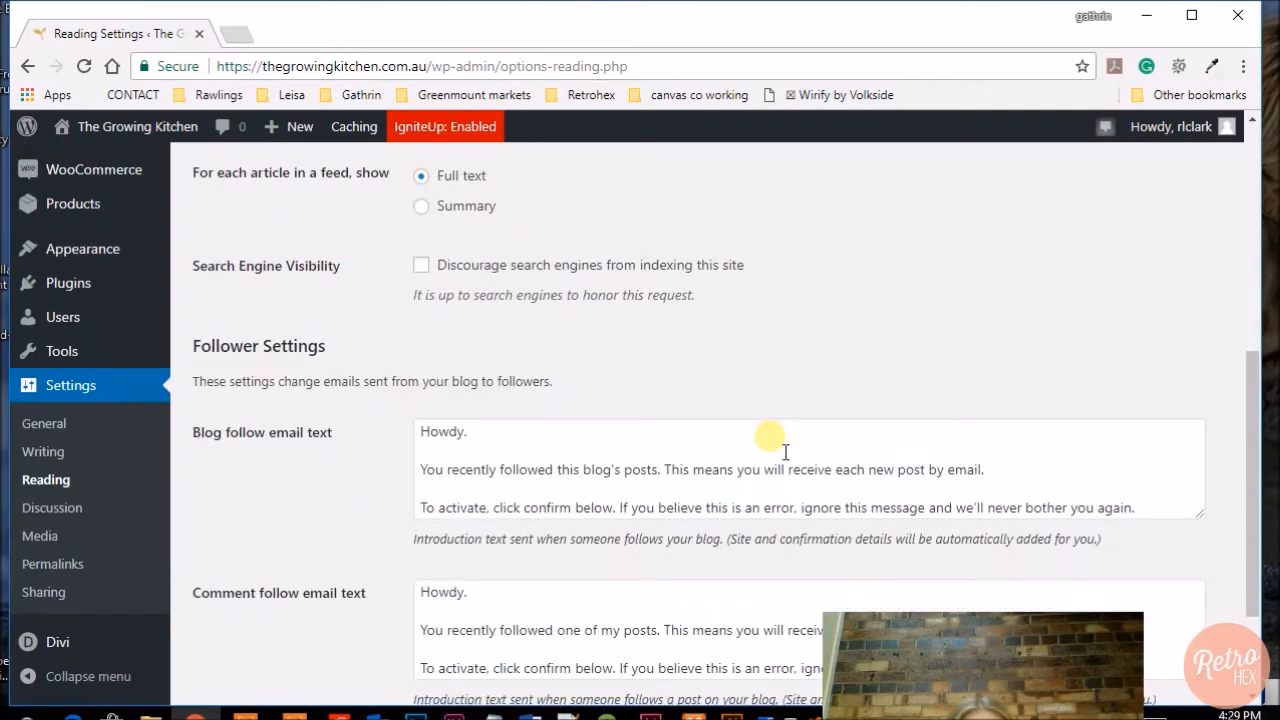
pyautogui.click(289, 607)
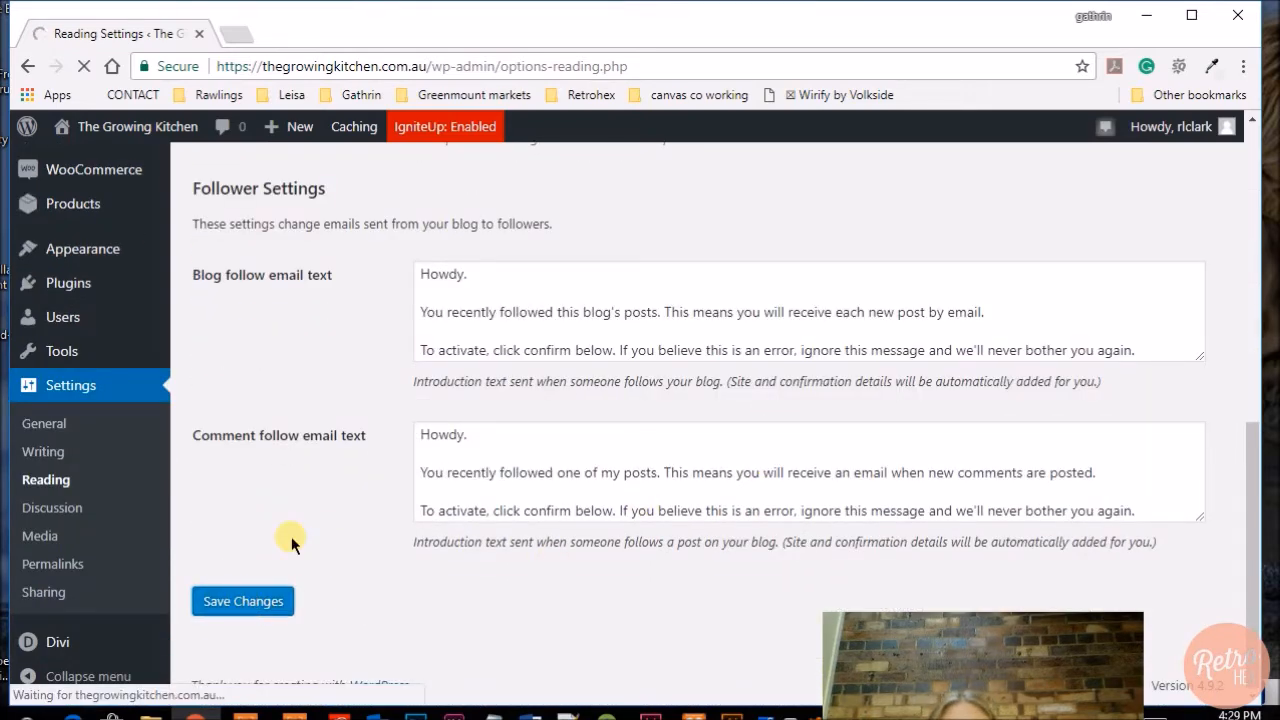
# Return to Divi's Theme Customizer and load the Test page in the preview from the site's navigation menu.
pyautogui.scroll(-3, 108, 510)
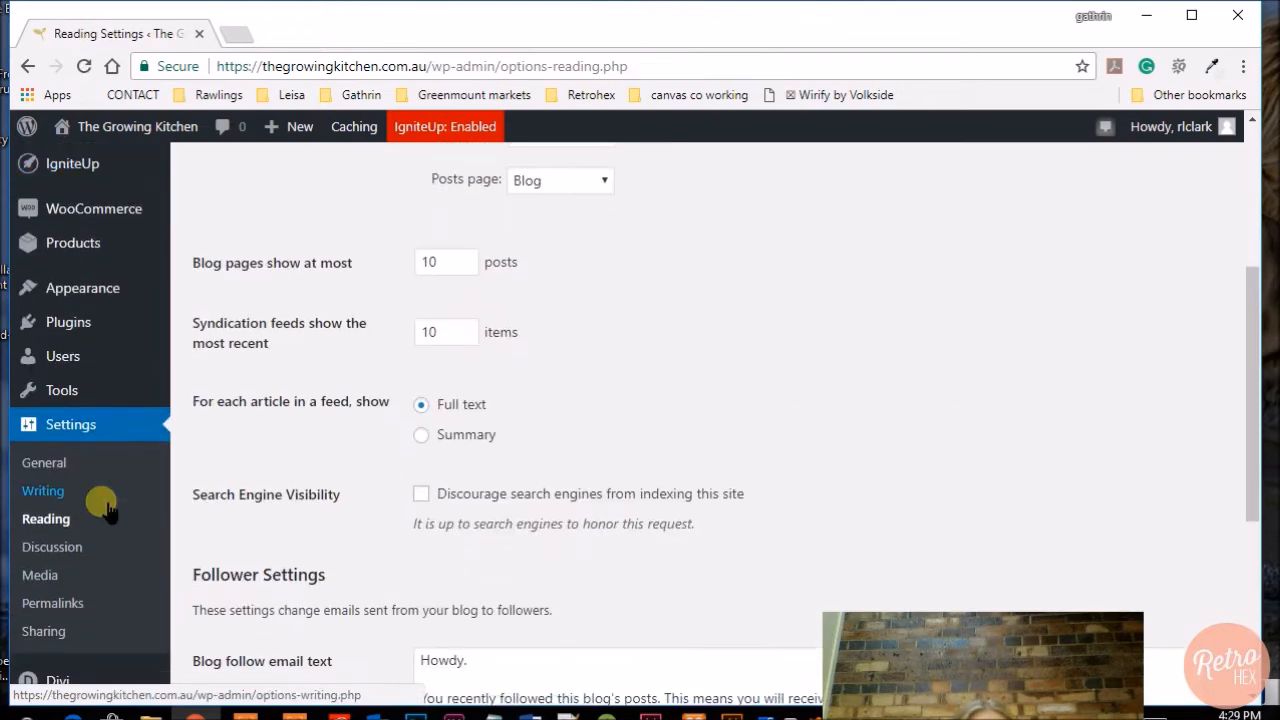
pyautogui.moveTo(62, 645)
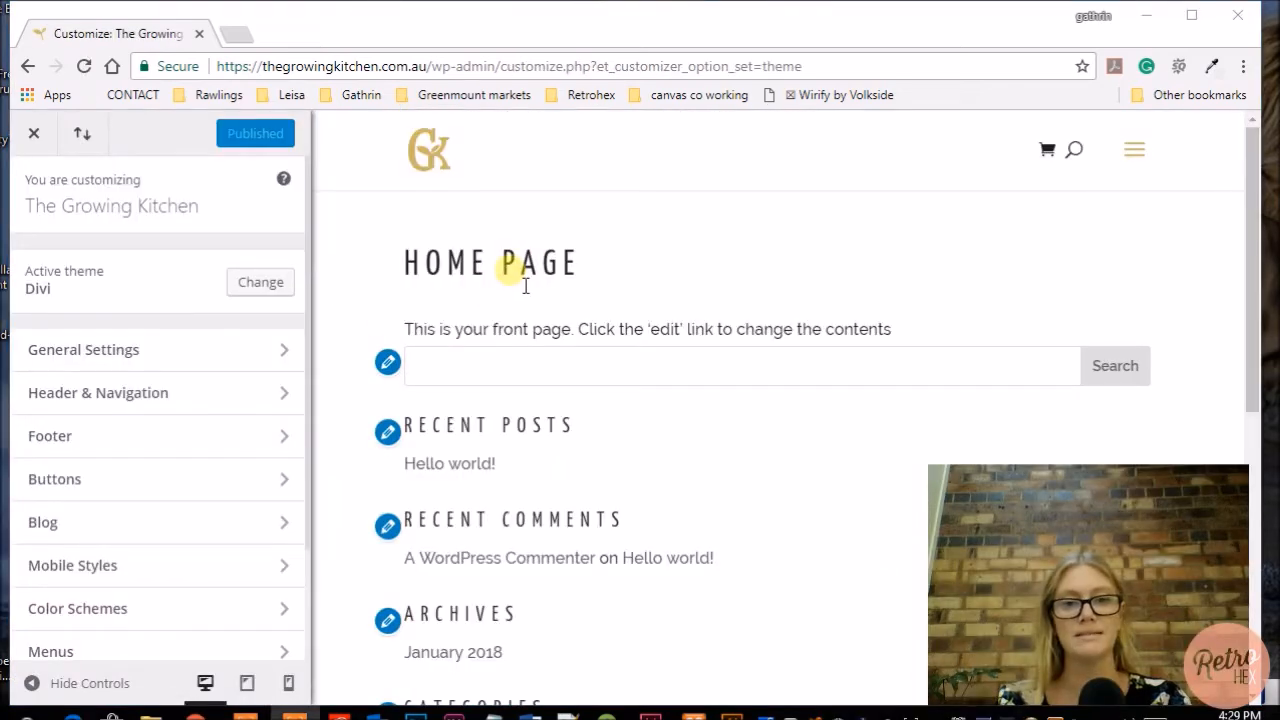
pyautogui.click(1143, 155)
pyautogui.click(508, 294)
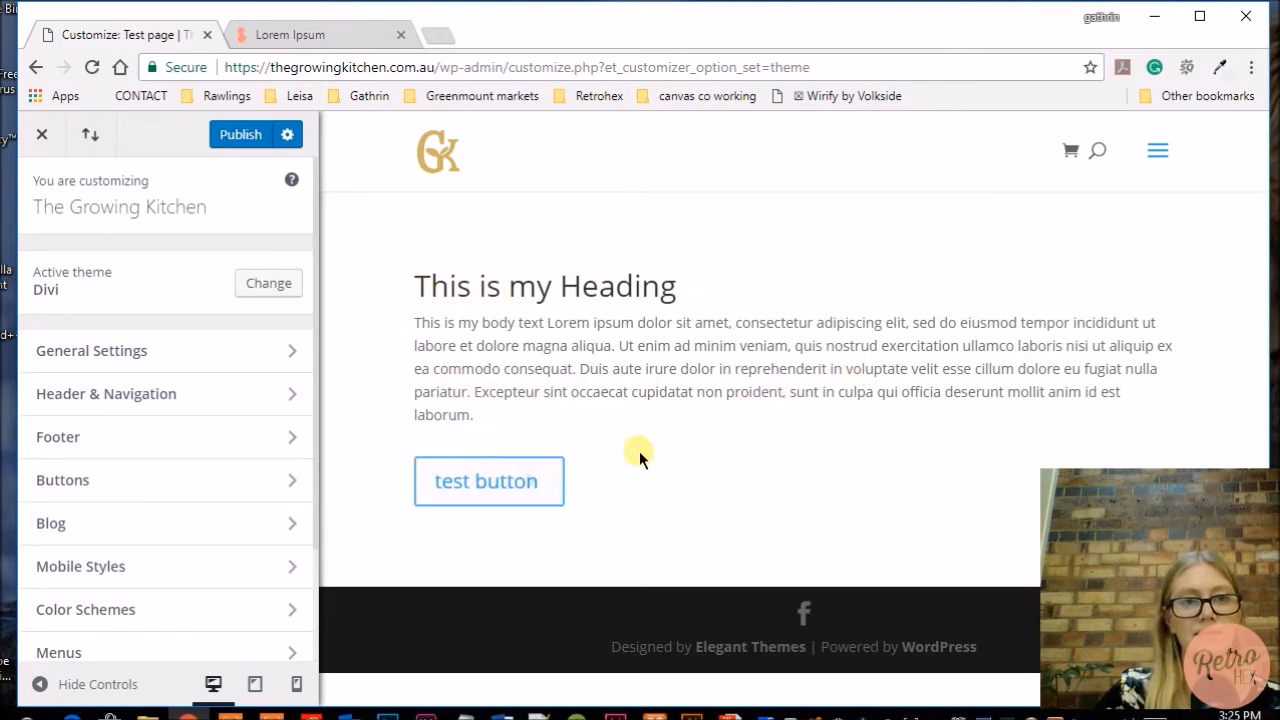
# Open the Site Identity section of the general settings and bring up the media library for choosing a site icon.
pyautogui.click(1200, 16)
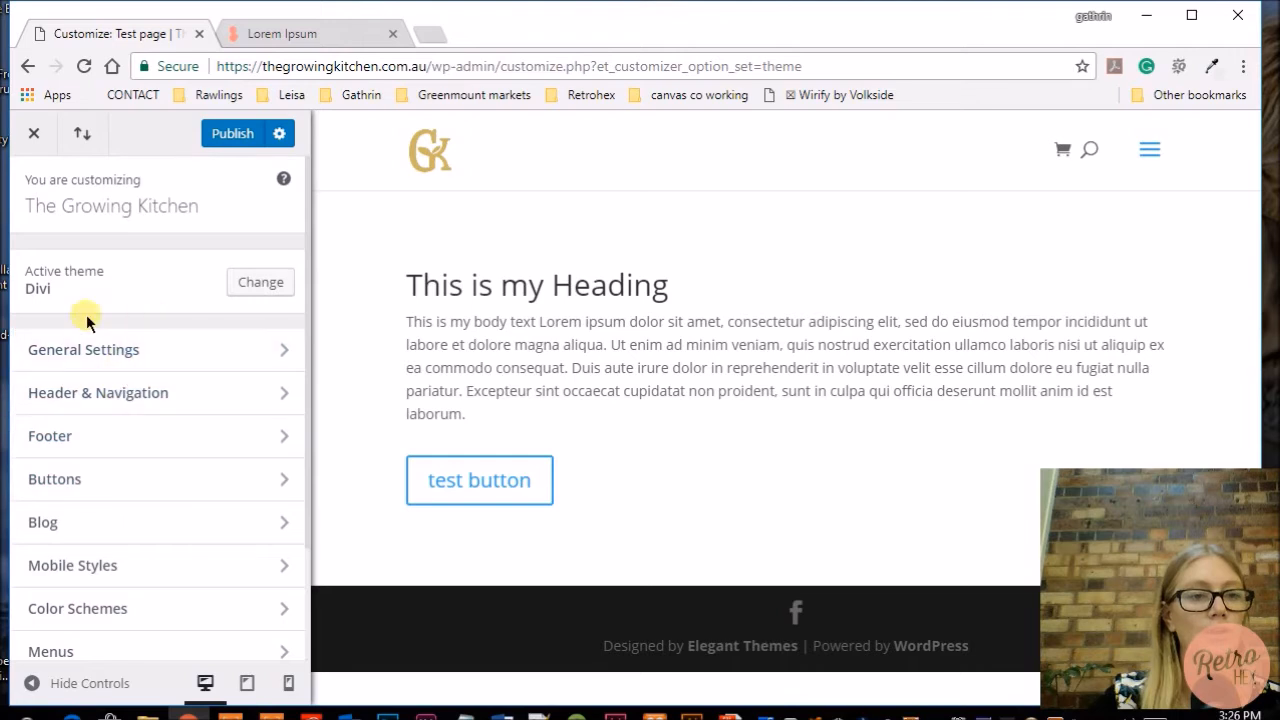
pyautogui.click(96, 358)
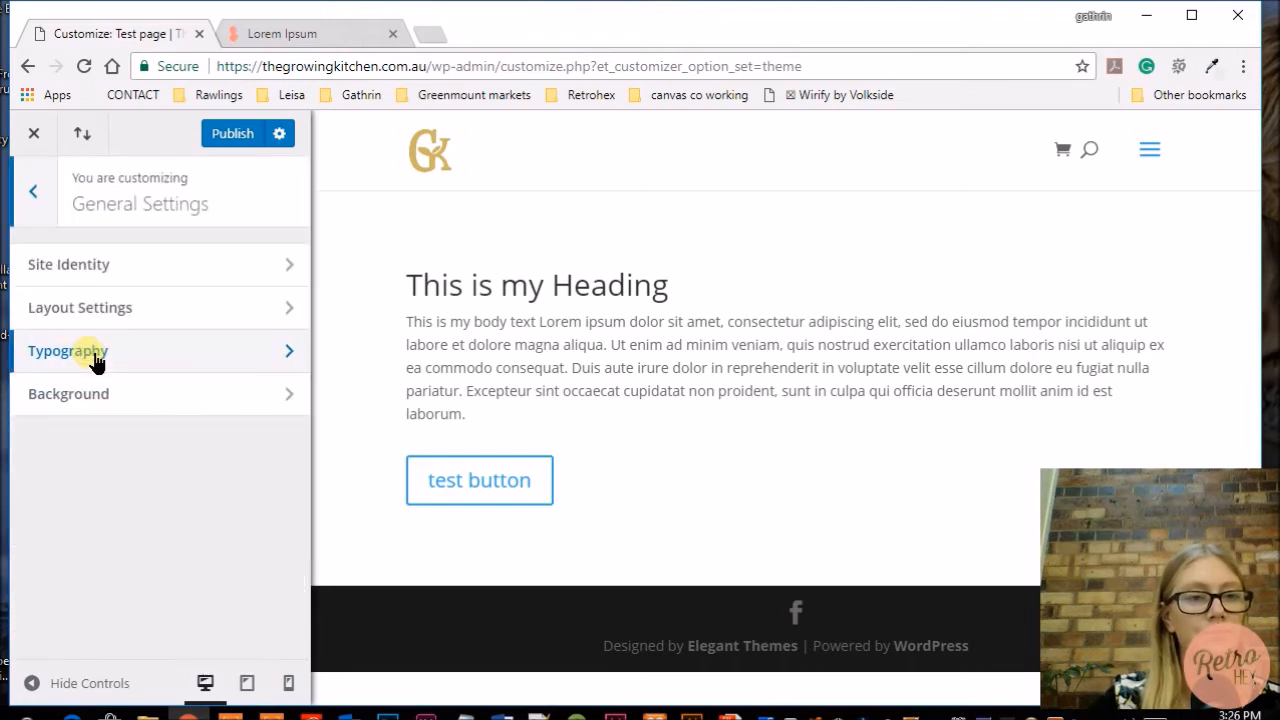
pyautogui.click(68, 268)
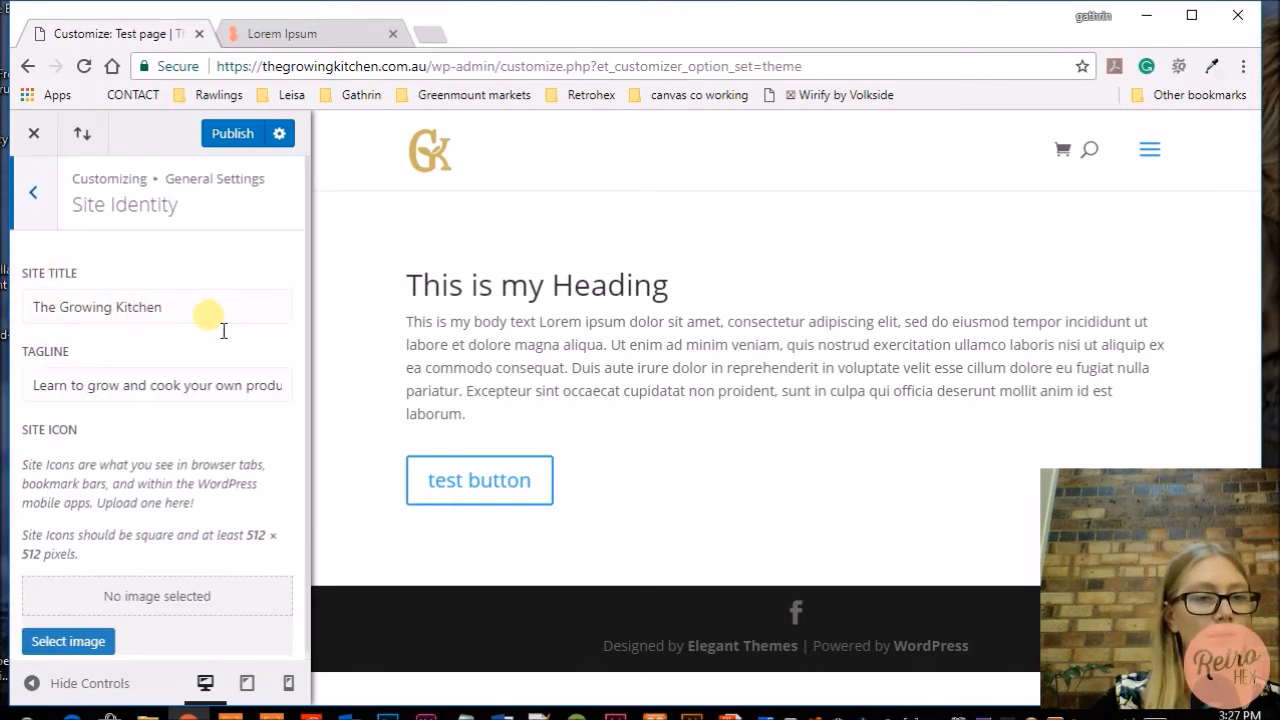
pyautogui.scroll(-1, 210, 335)
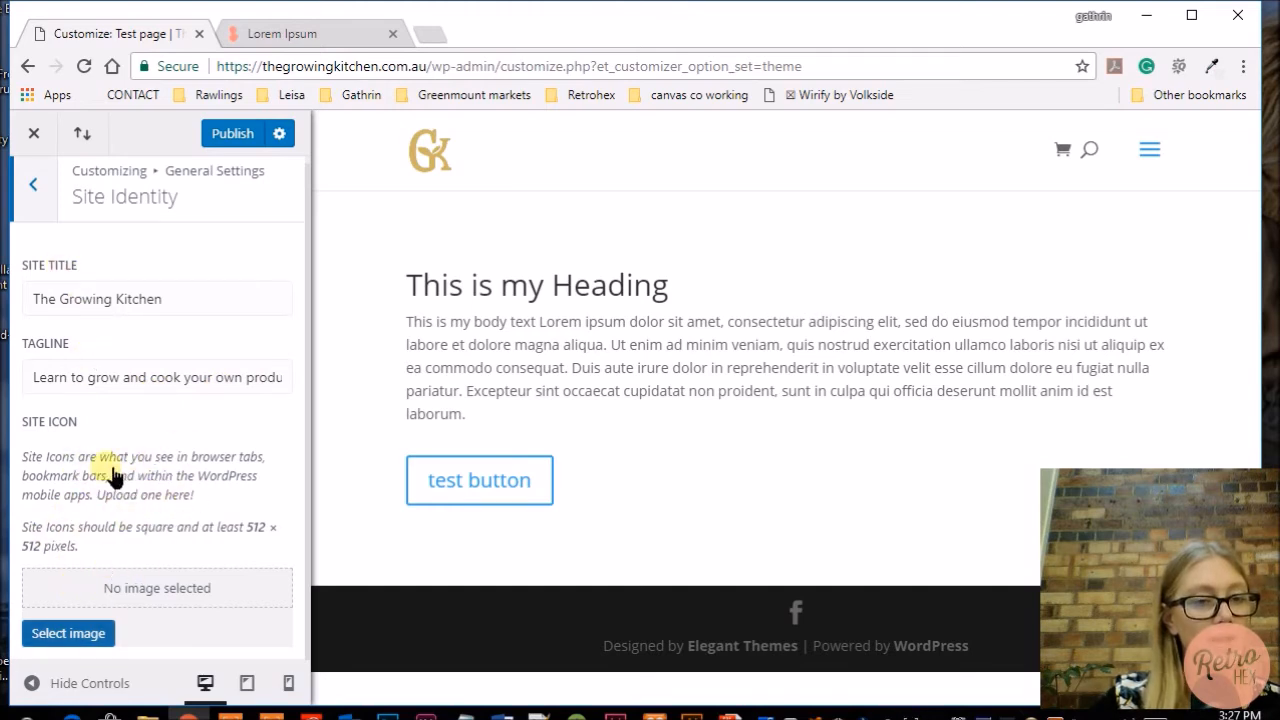
pyautogui.click(92, 633)
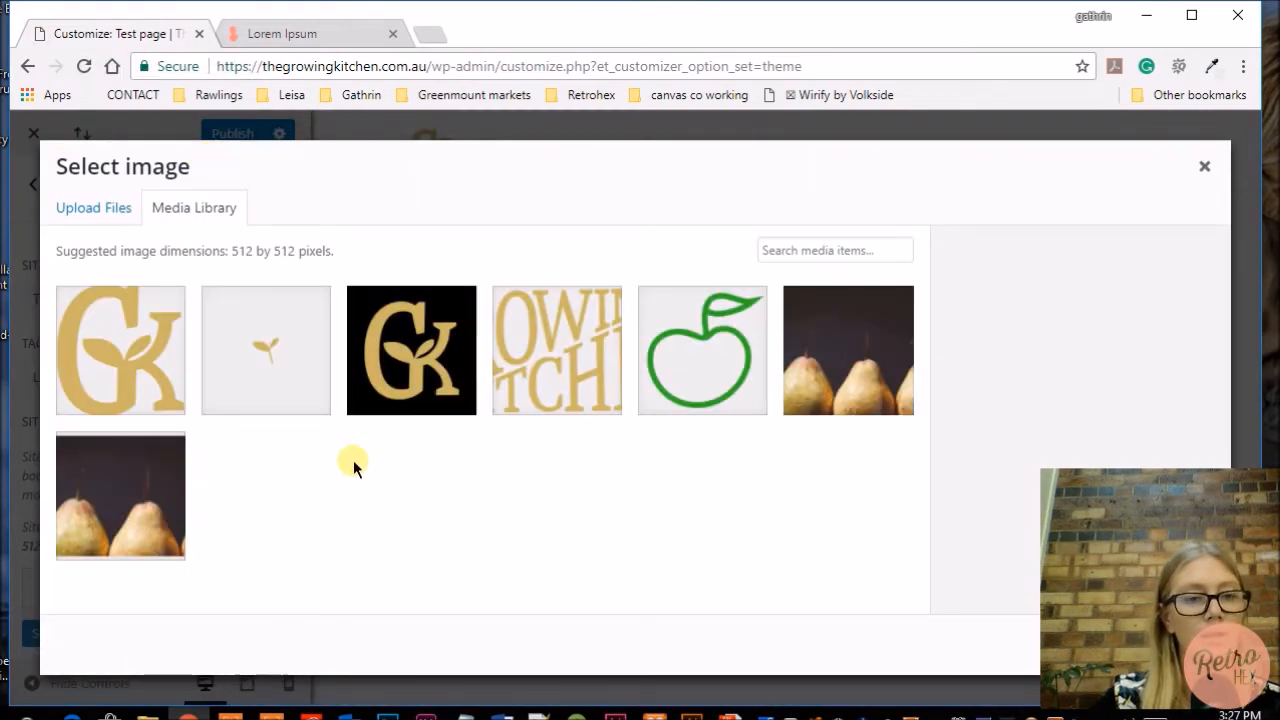
# Set favicon-website-GK.png from the media library as the site icon without cropping it, and publish the change.
pyautogui.click(287, 366)
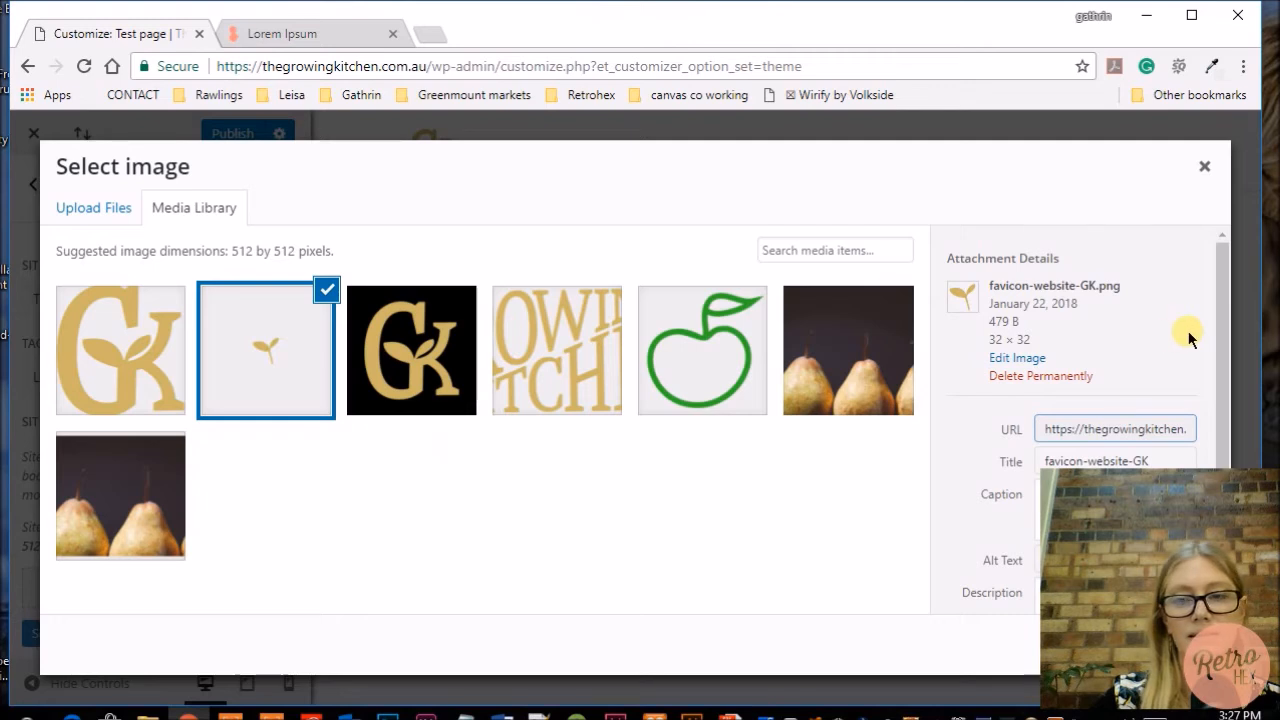
pyautogui.scroll(-1, 1160, 332)
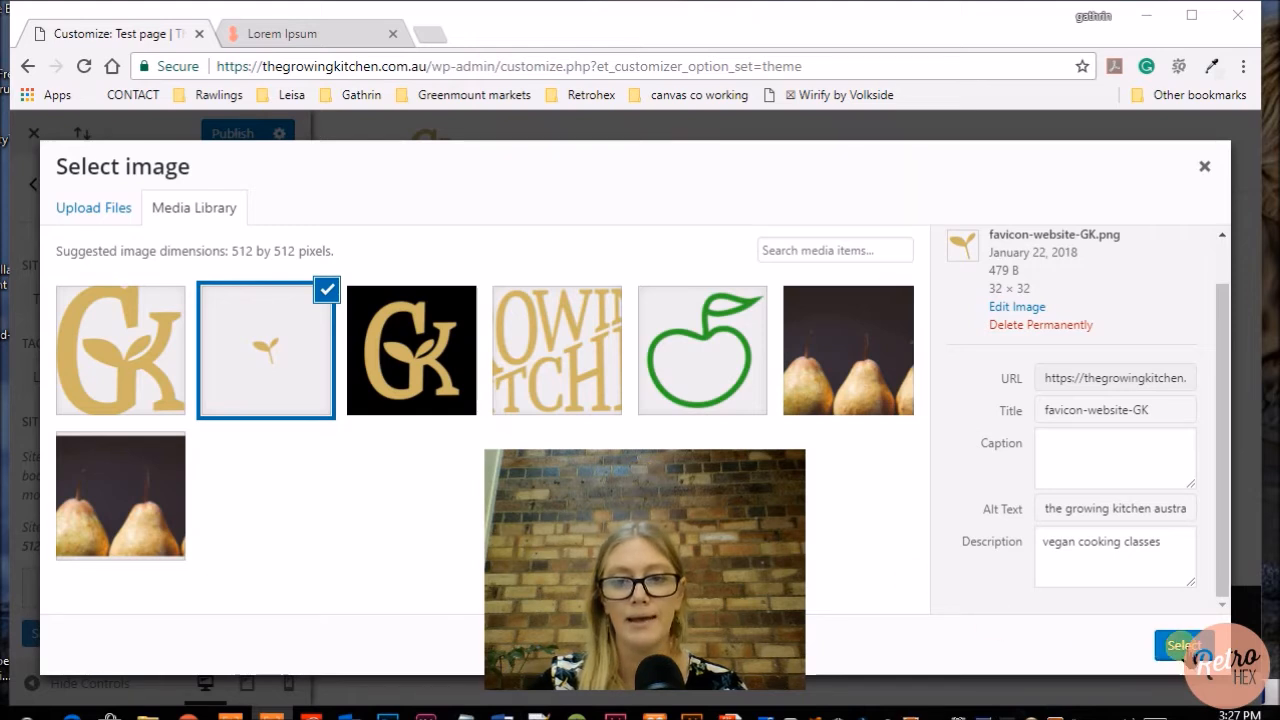
pyautogui.click(1183, 645)
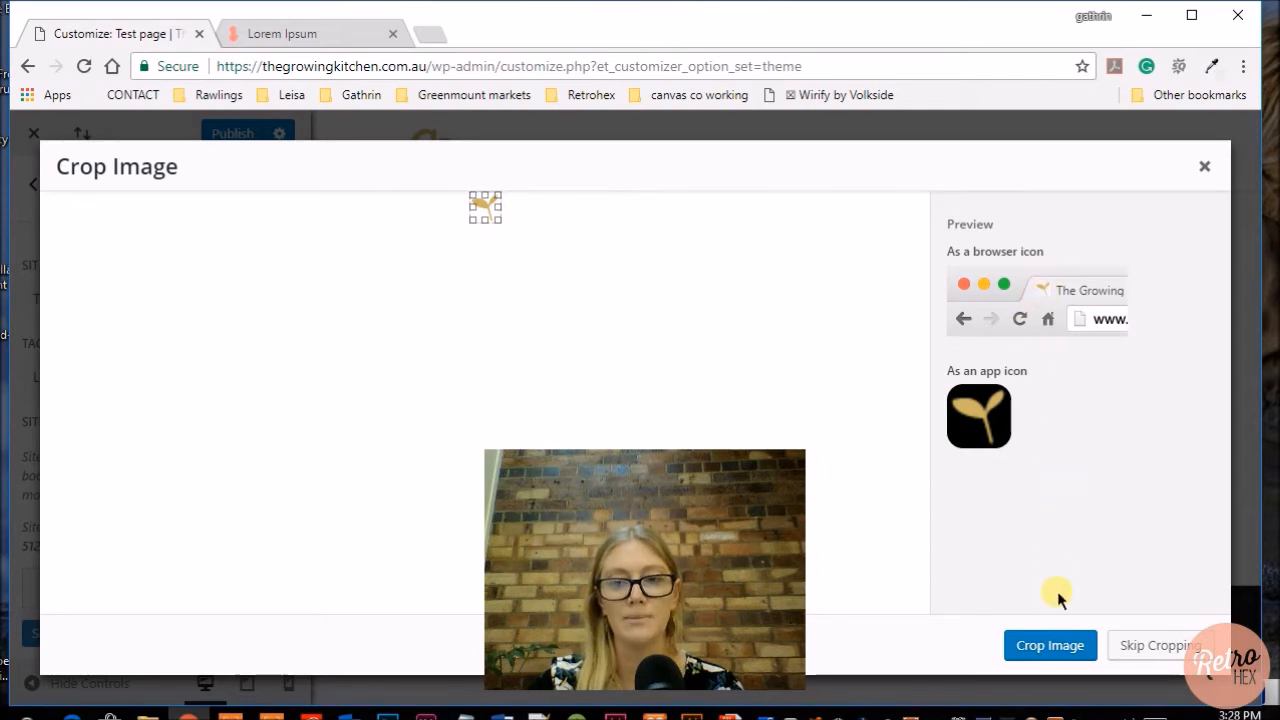
pyautogui.click(1140, 645)
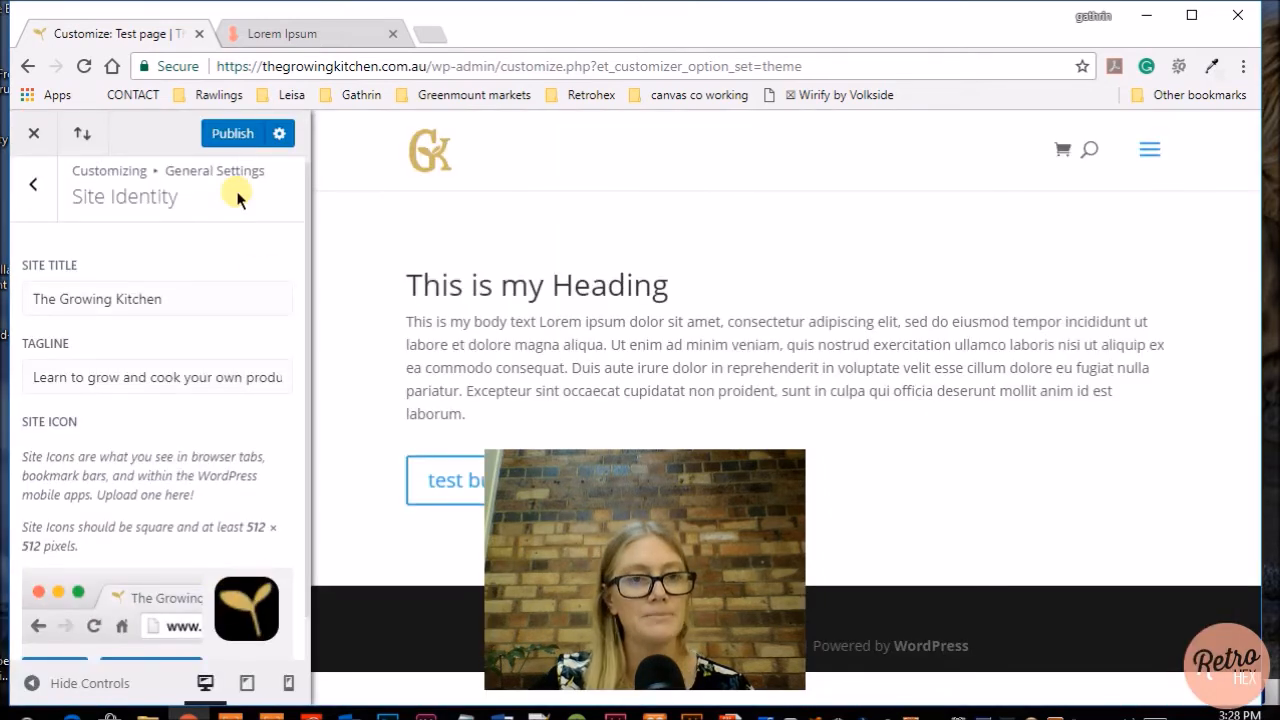
pyautogui.click(230, 135)
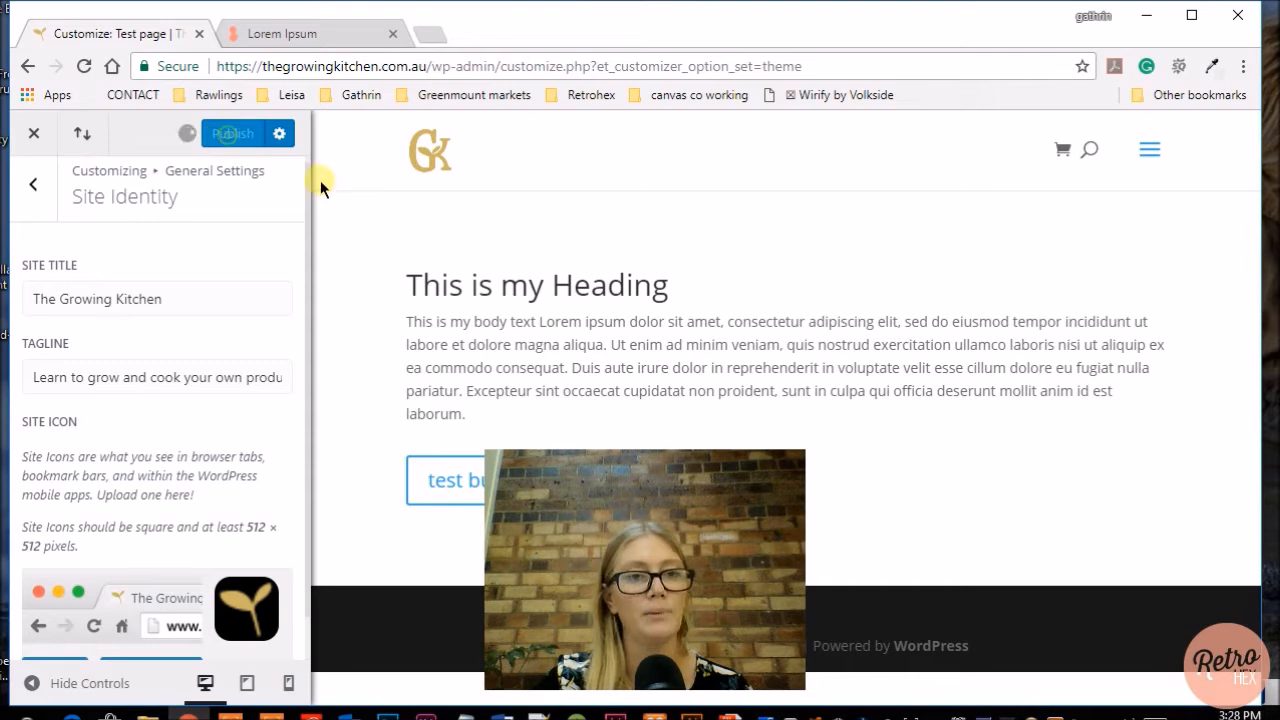
# In the general typography settings, set the body text size to 16 and the body line height to 1.9.
pyautogui.click(36, 190)
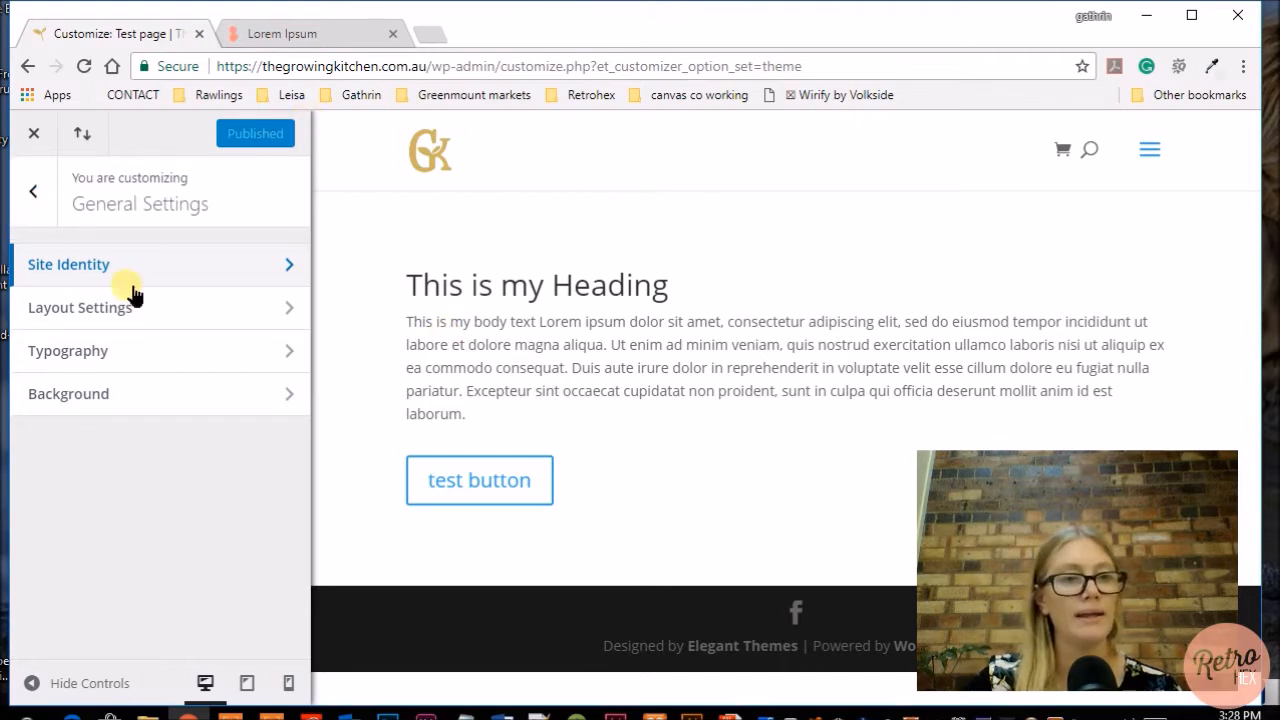
pyautogui.click(137, 358)
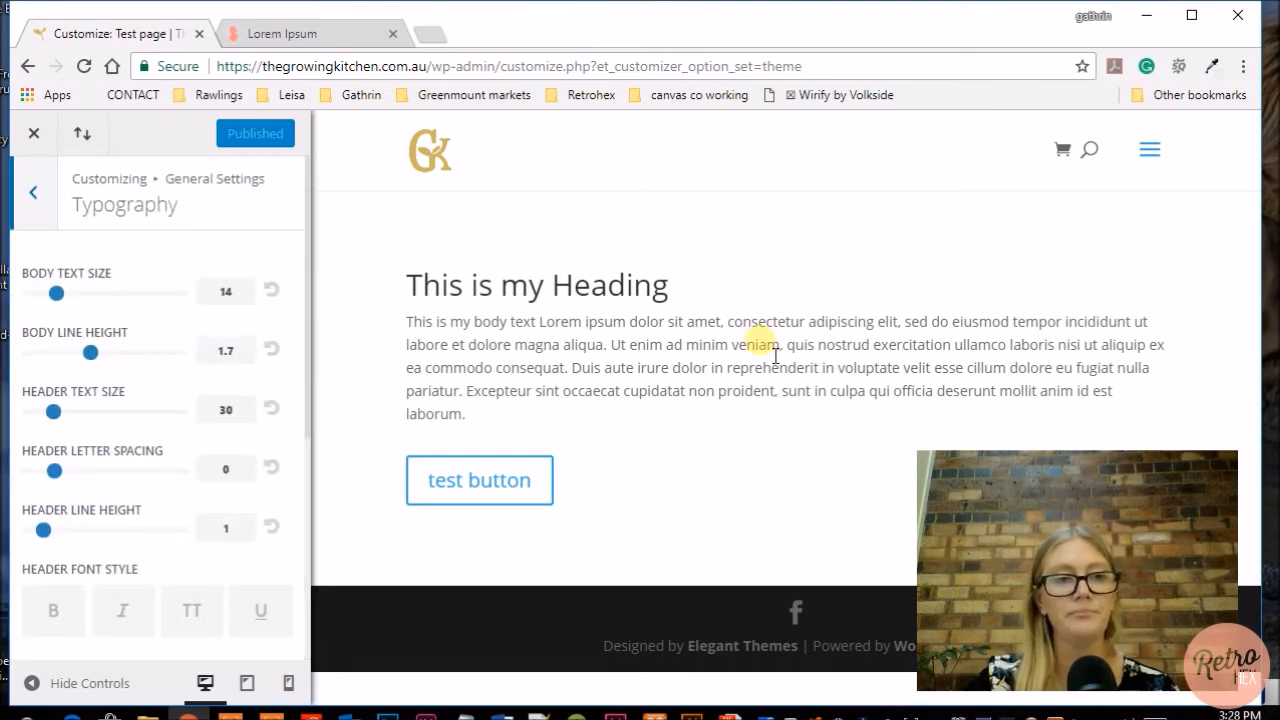
pyautogui.scroll(-1, 162, 283)
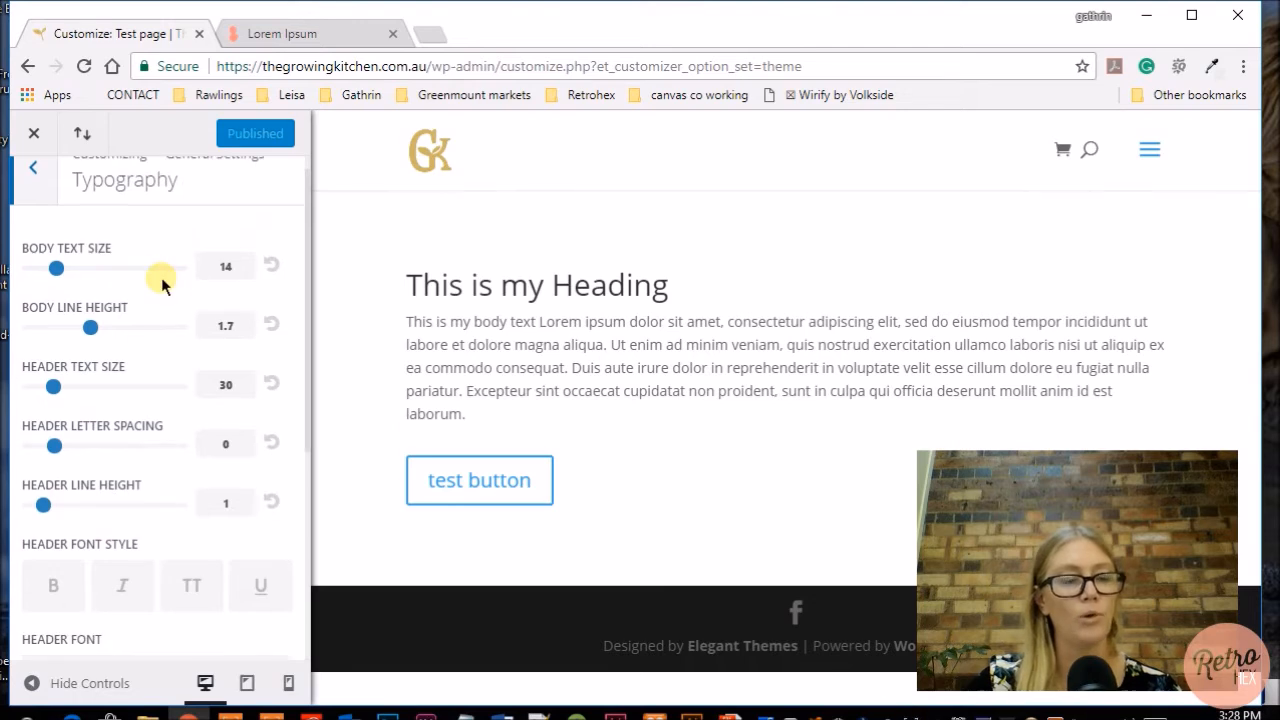
pyautogui.scroll(-5, 162, 283)
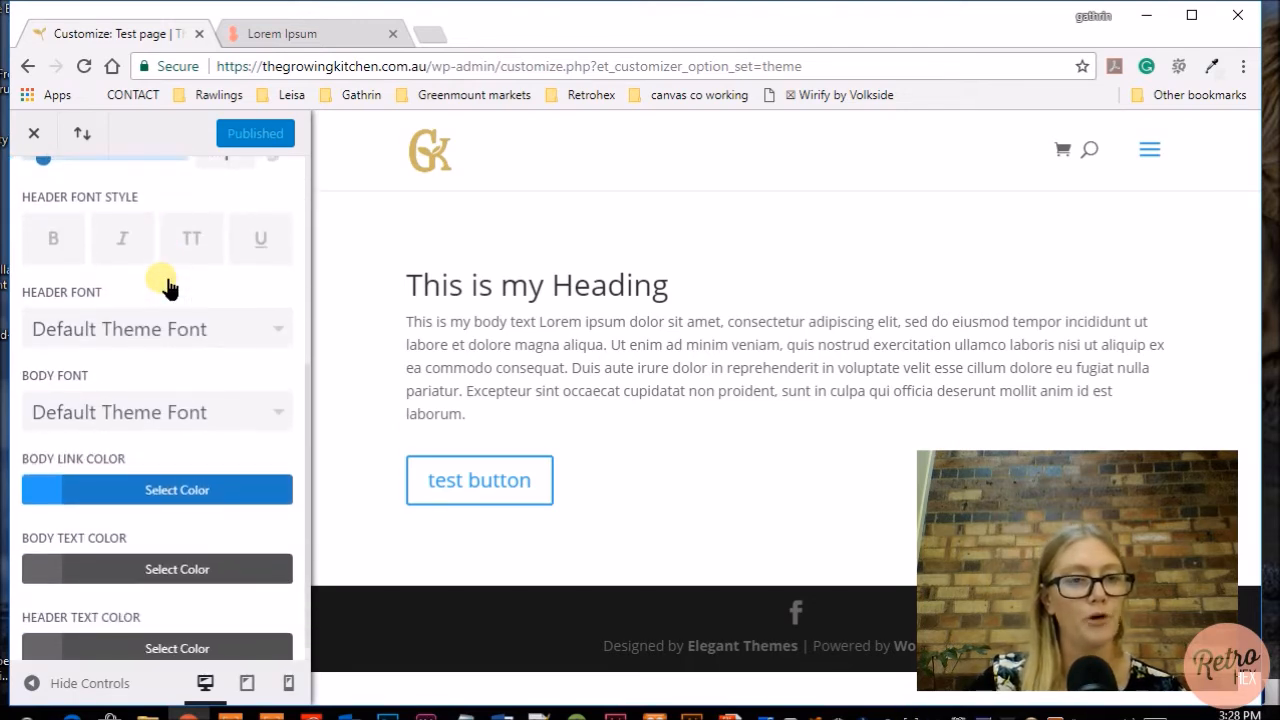
pyautogui.scroll(-1, 168, 288)
pyautogui.scroll(6, 166, 286)
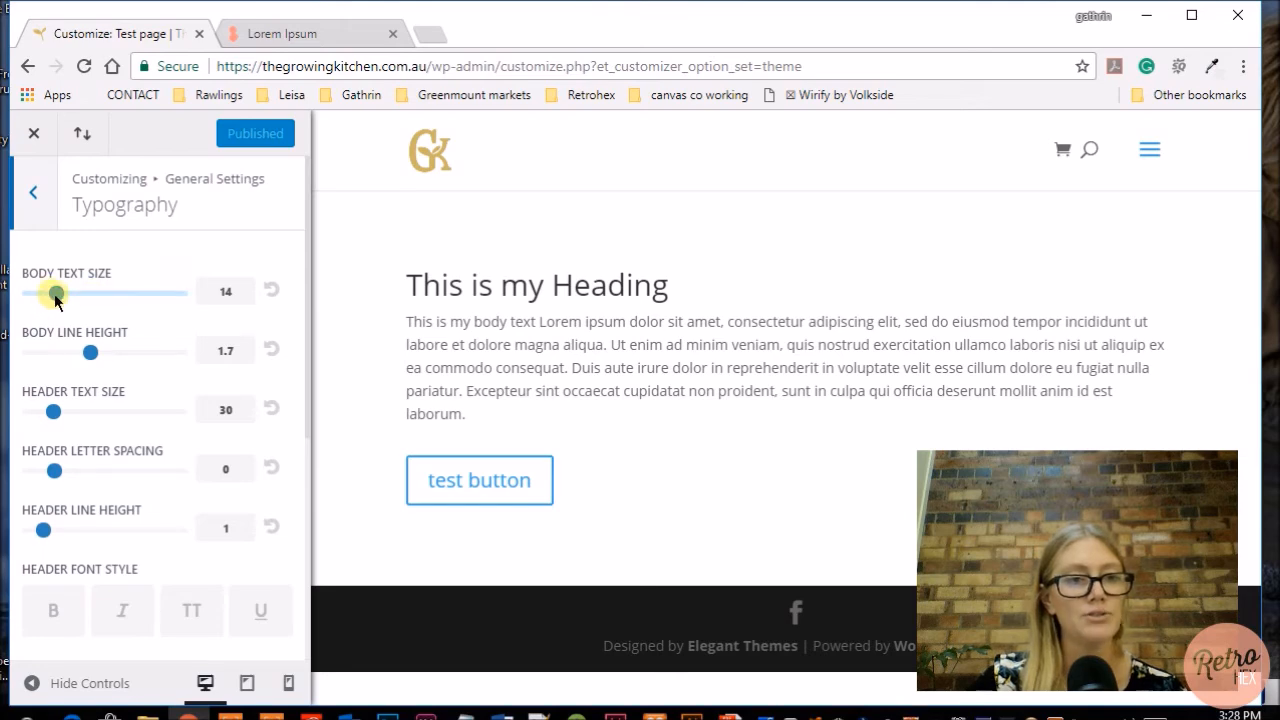
pyautogui.moveTo(55, 298)
pyautogui.mouseDown()
pyautogui.moveTo(126, 300)
pyautogui.moveTo(72, 300)
pyautogui.mouseUp()
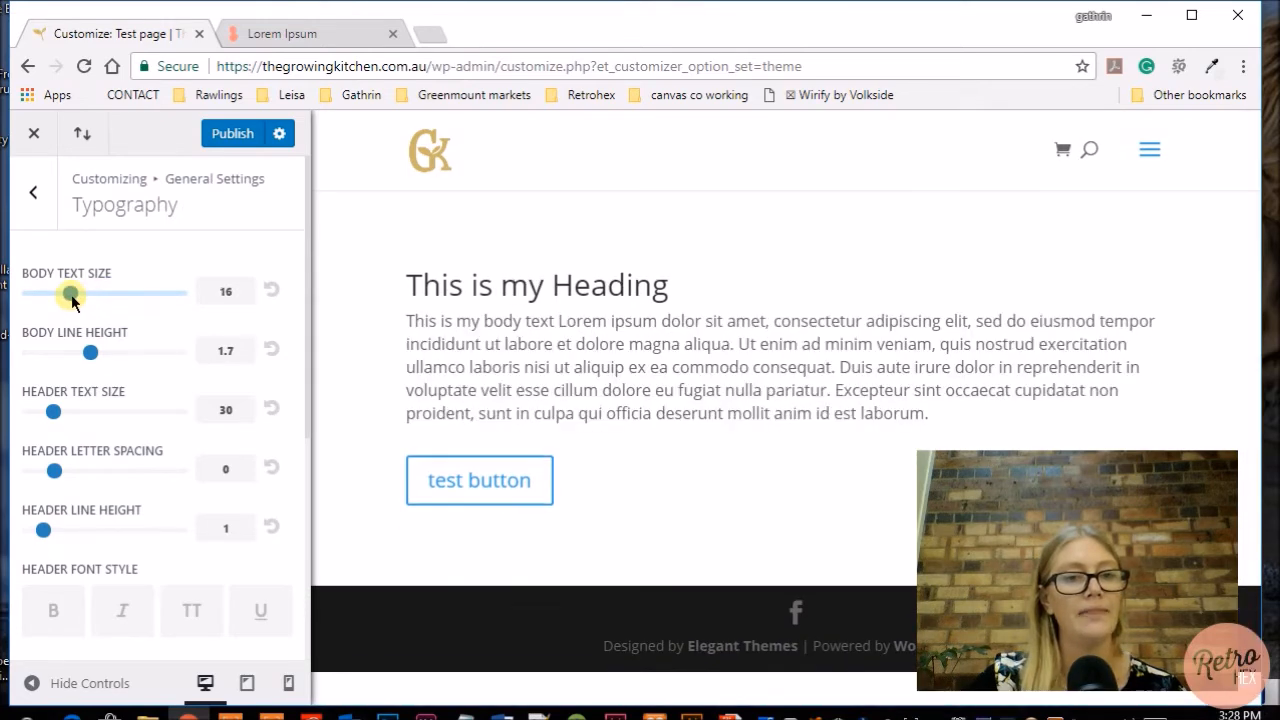
pyautogui.scroll(-1, 72, 300)
pyautogui.moveTo(90, 277)
pyautogui.mouseDown()
pyautogui.moveTo(128, 278)
pyautogui.moveTo(104, 280)
pyautogui.mouseUp()
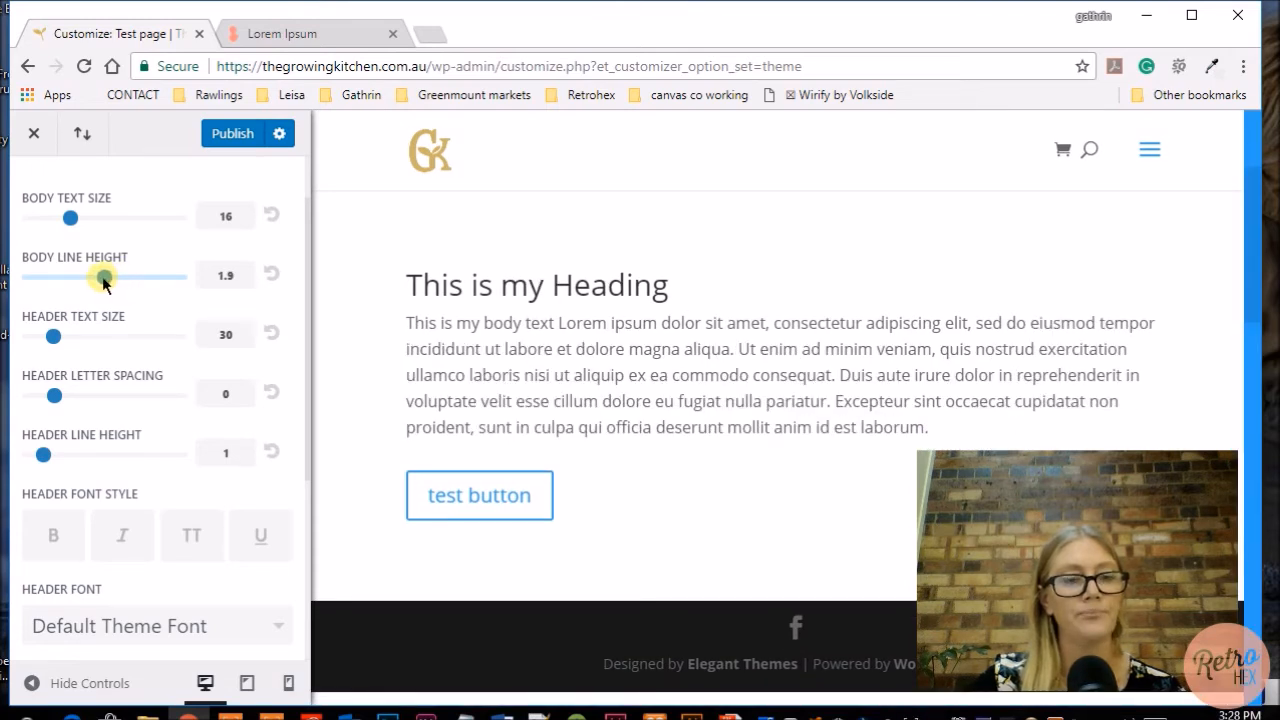
# Set the header text size to 35 and the header letter spacing to 5.
pyautogui.click(53, 338)
pyautogui.moveTo(53, 340)
pyautogui.mouseDown()
pyautogui.moveTo(122, 340)
pyautogui.moveTo(67, 340)
pyautogui.mouseUp()
pyautogui.scroll(-1, 80, 397)
pyautogui.click(56, 322)
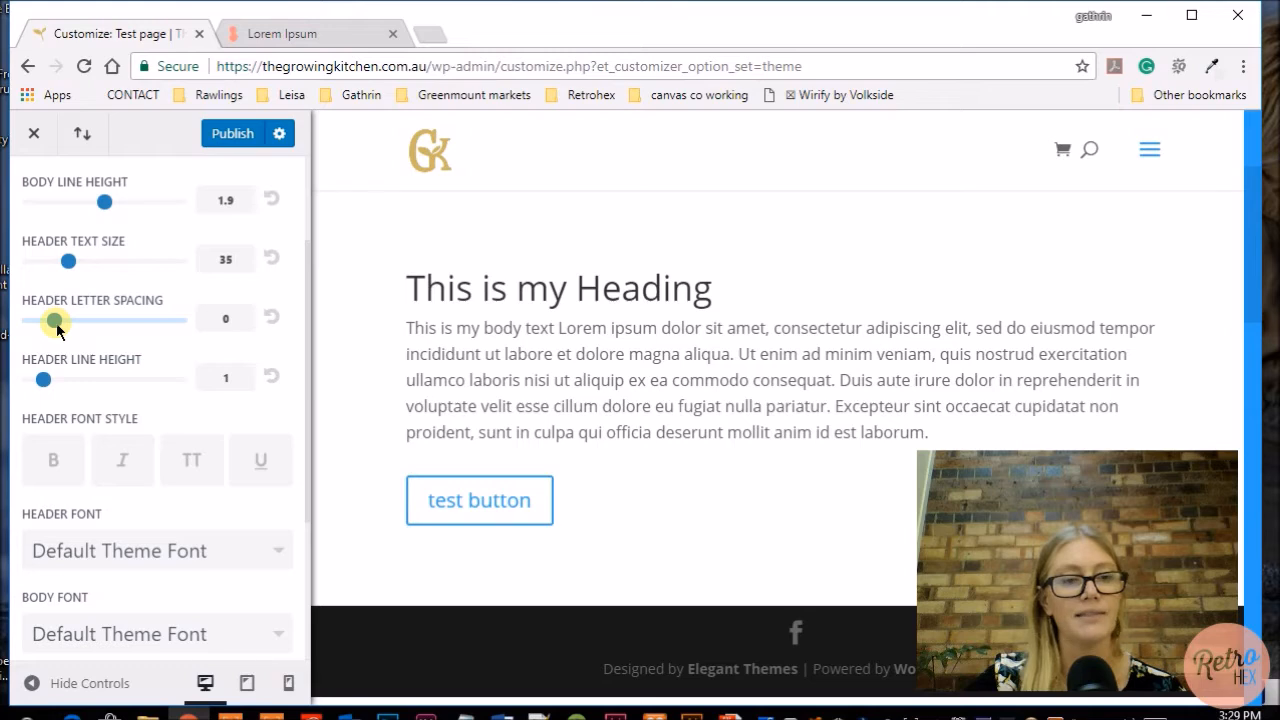
pyautogui.moveTo(57, 321); pyautogui.dragTo(117, 324)
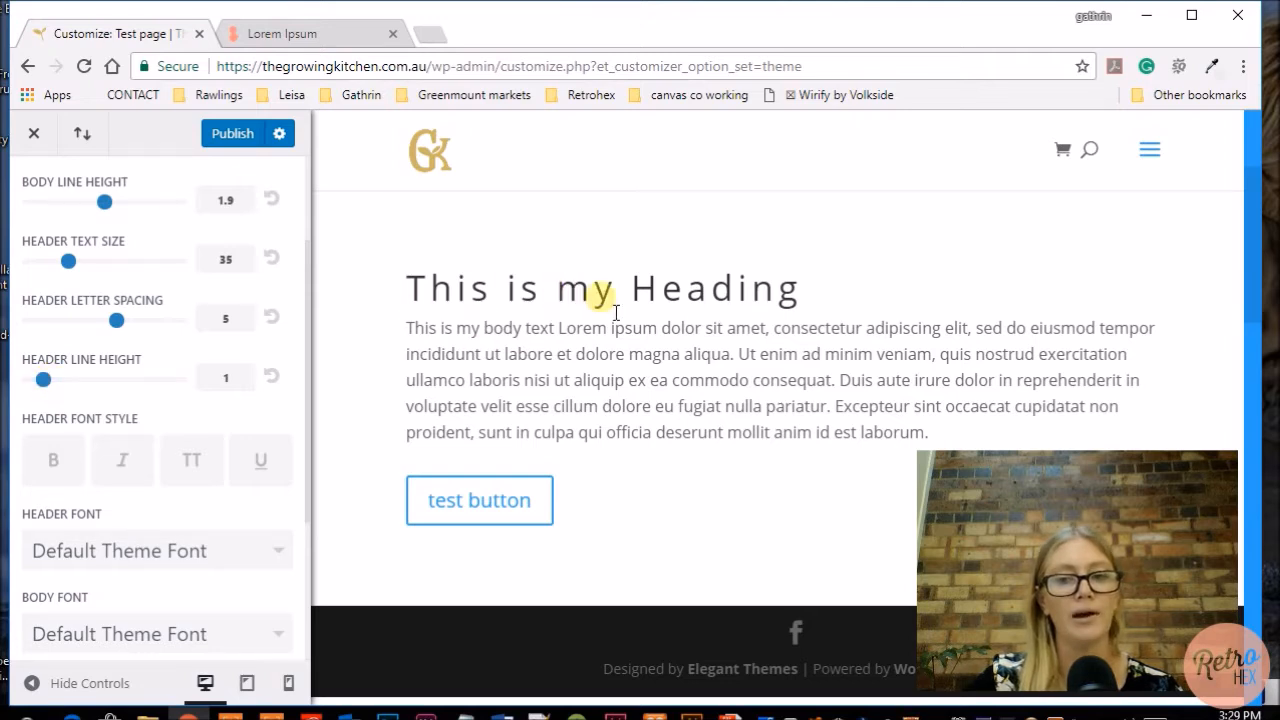
# Try the all-caps and underline font styles on the header text.
pyautogui.scroll(-3, 162, 357)
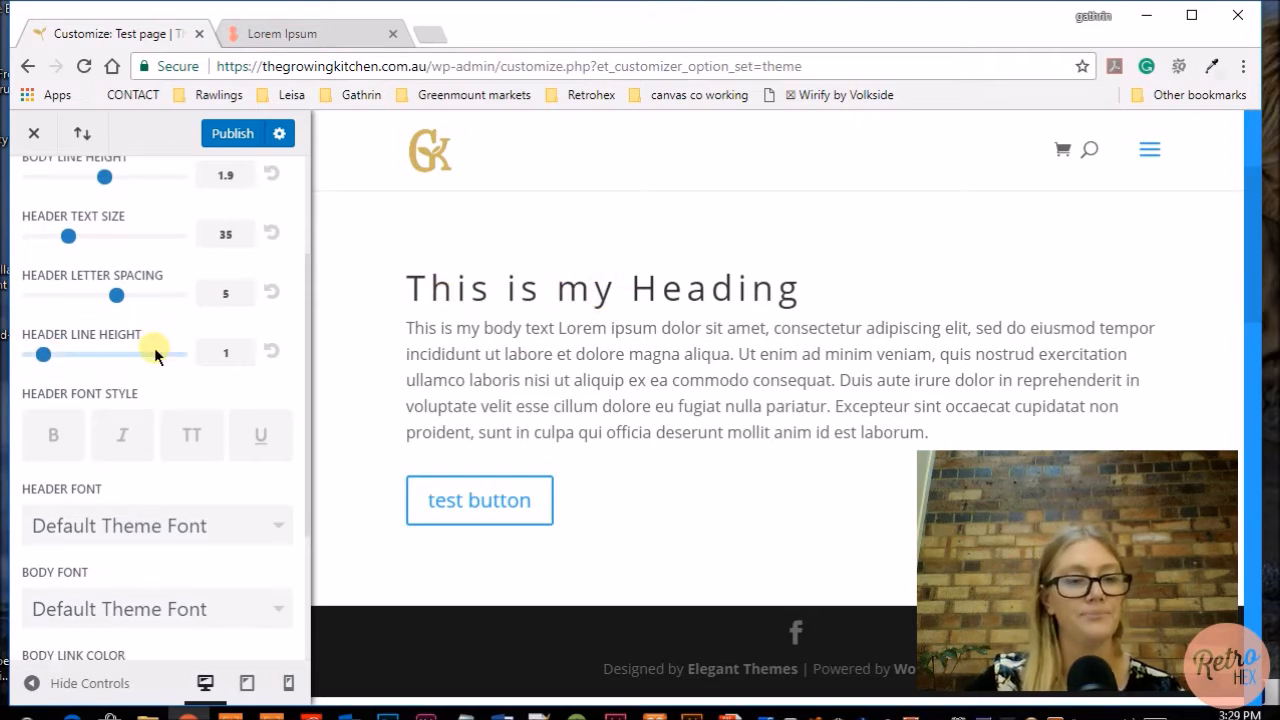
pyautogui.scroll(5, 55, 322)
pyautogui.scroll(-3, 51, 320)
pyautogui.scroll(-1, 51, 320)
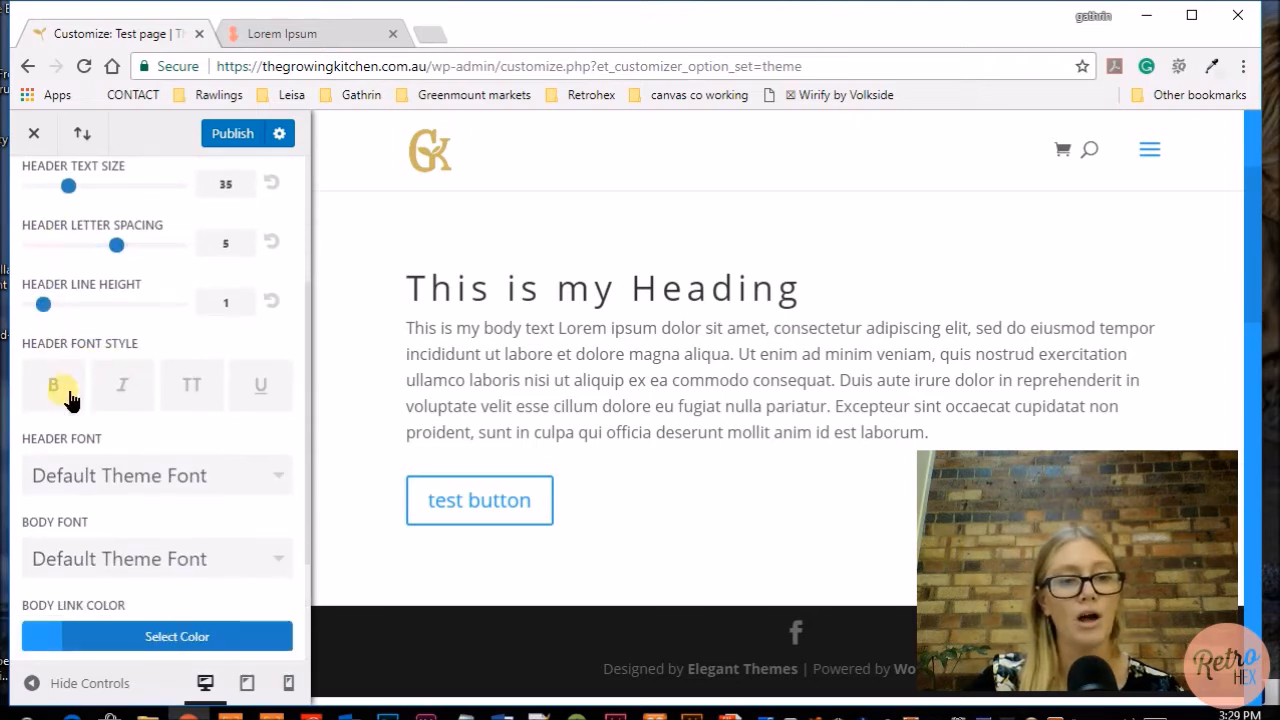
pyautogui.click(191, 388)
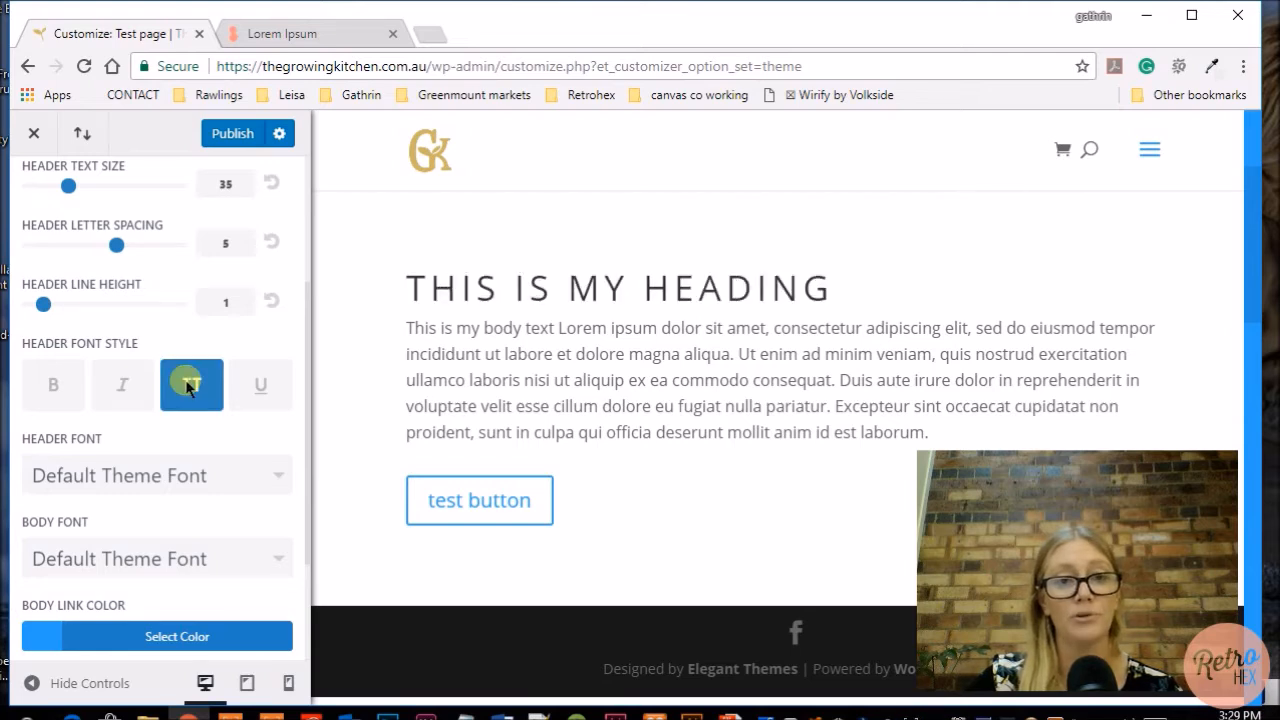
pyautogui.click(189, 388)
pyautogui.click(256, 386)
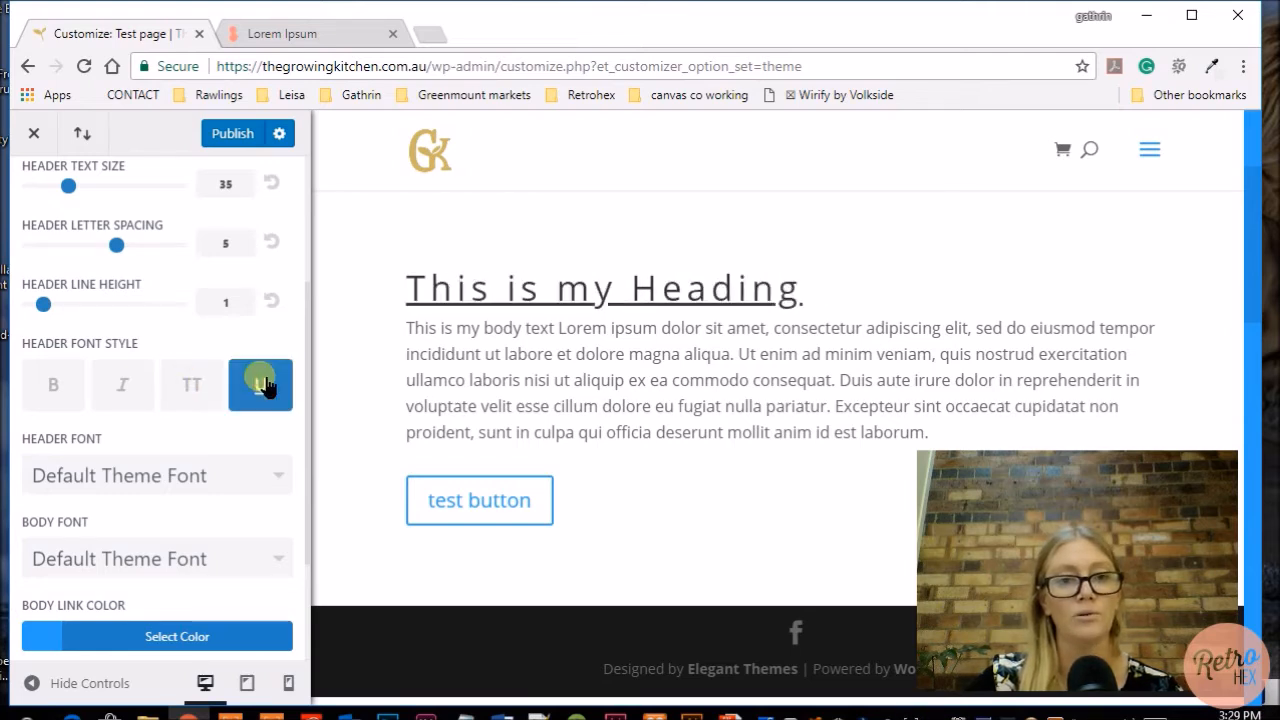
pyautogui.click(184, 391)
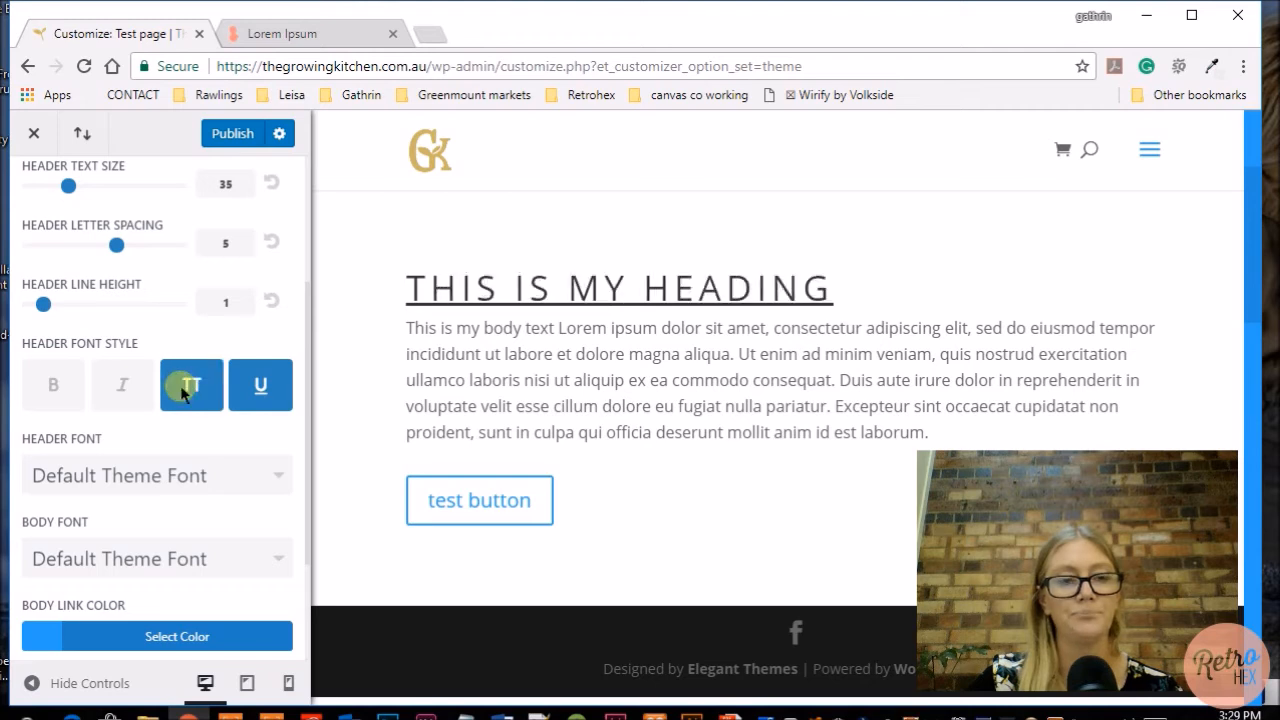
pyautogui.scroll(2, 183, 394)
pyautogui.scroll(-4, 183, 394)
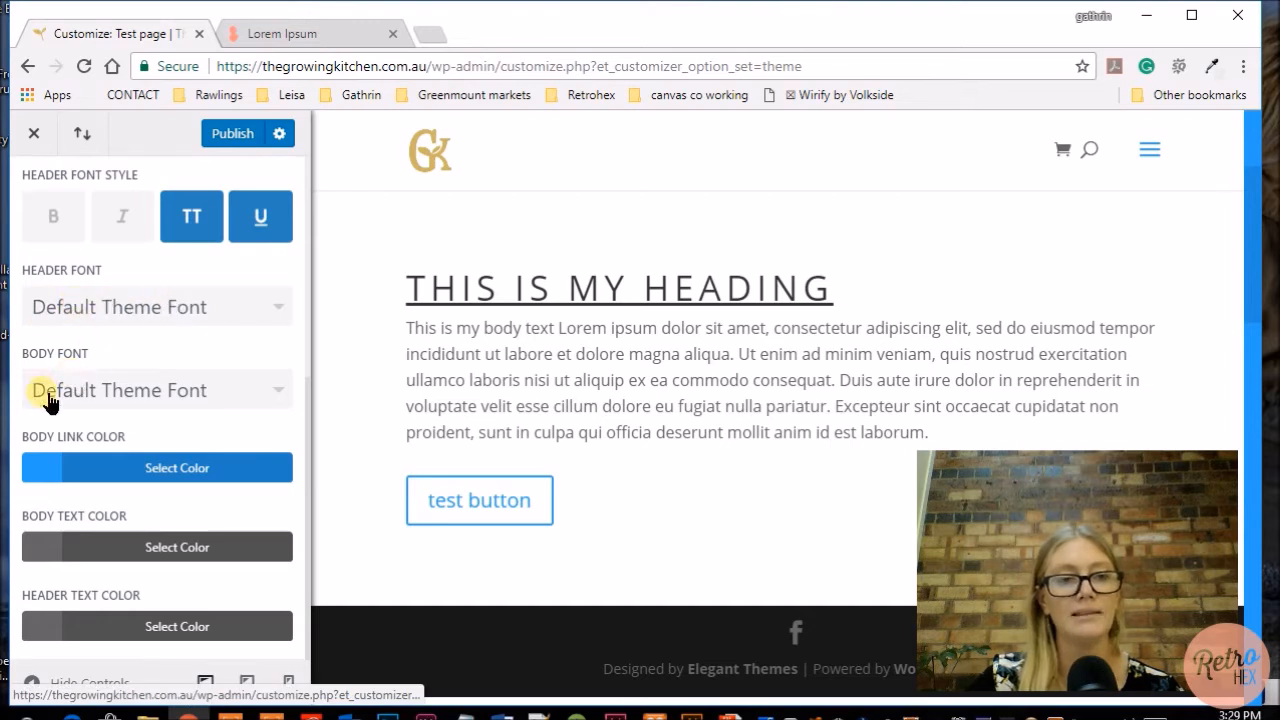
# Remove the all-caps and underline styles from the header text.
pyautogui.scroll(1, 177, 300)
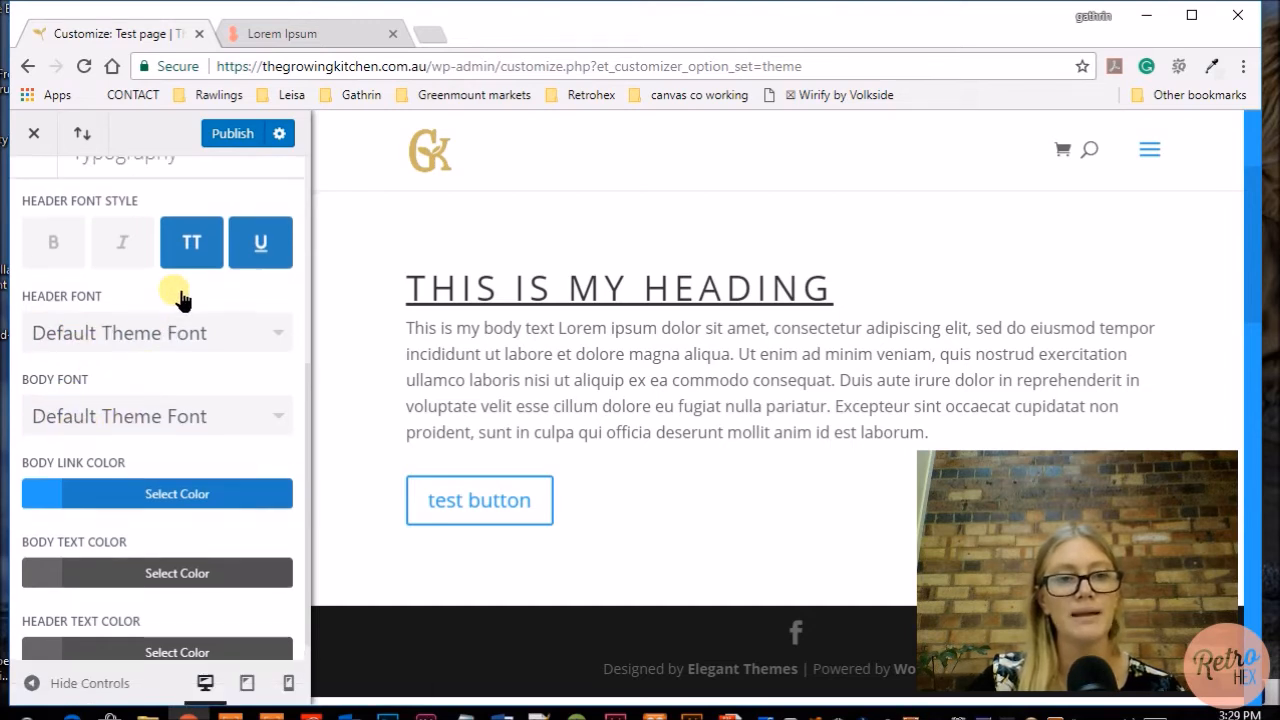
pyautogui.click(189, 250)
pyautogui.click(255, 248)
pyautogui.click(190, 246)
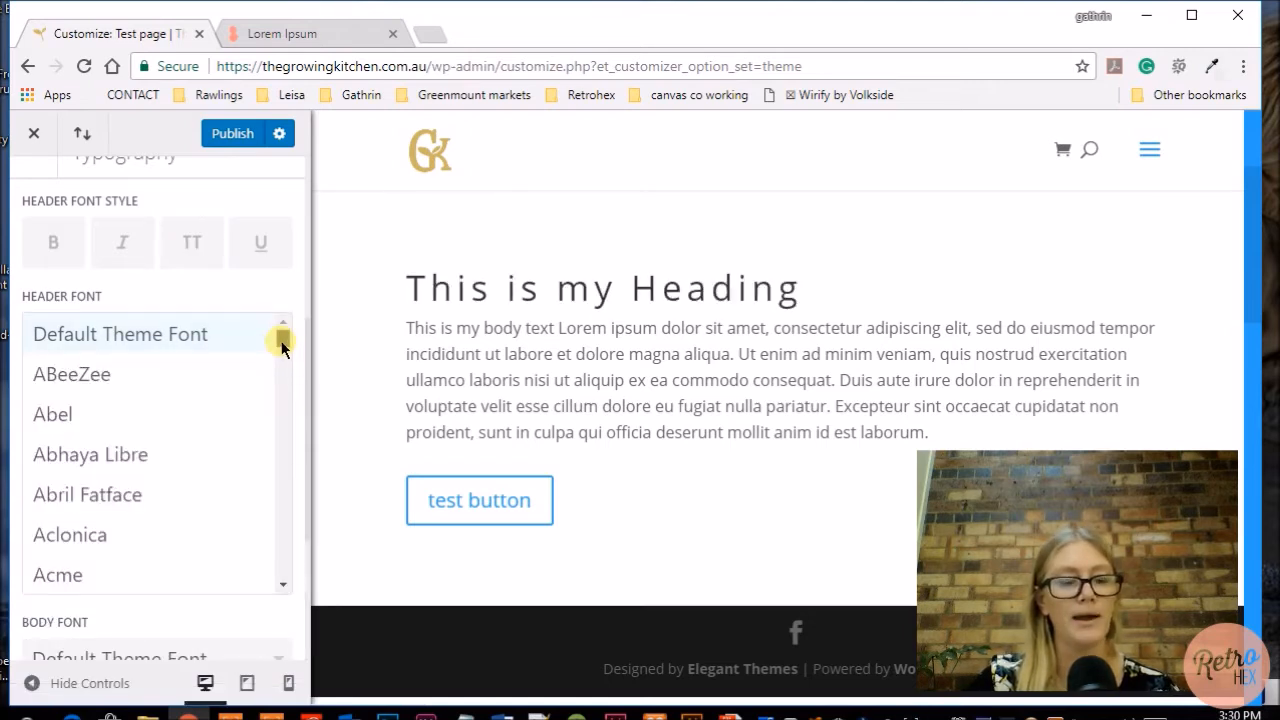
# Browse the available header fonts and try Abel as the header font.
pyautogui.scroll(-4, 281, 345)
pyautogui.scroll(4, 283, 344)
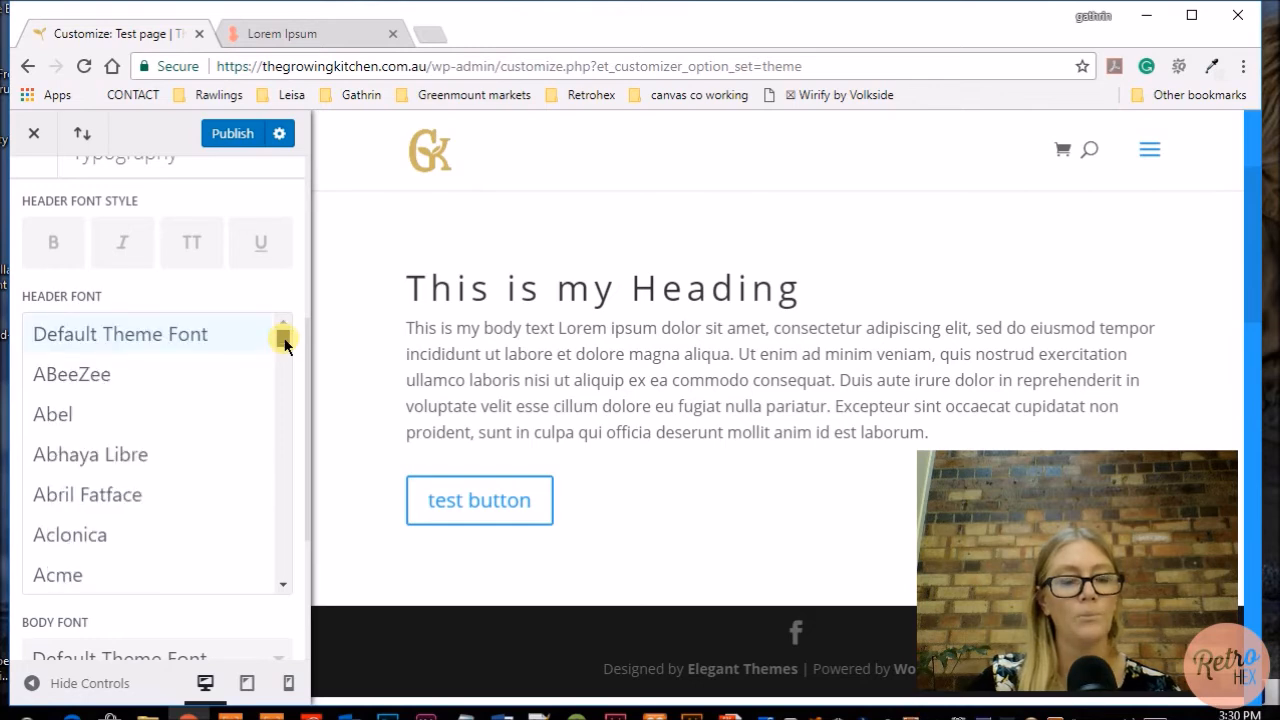
pyautogui.click(68, 420)
pyautogui.click(277, 334)
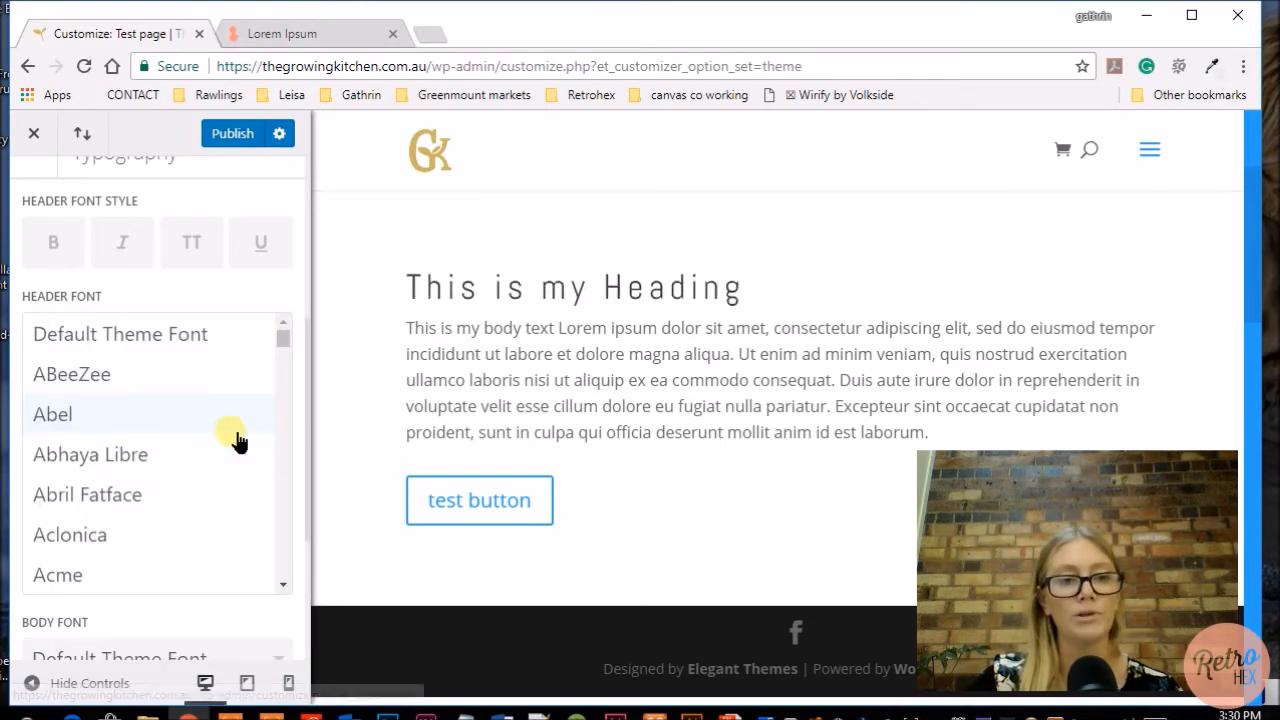
pyautogui.scroll(-2, 258, 452)
pyautogui.scroll(2, 258, 452)
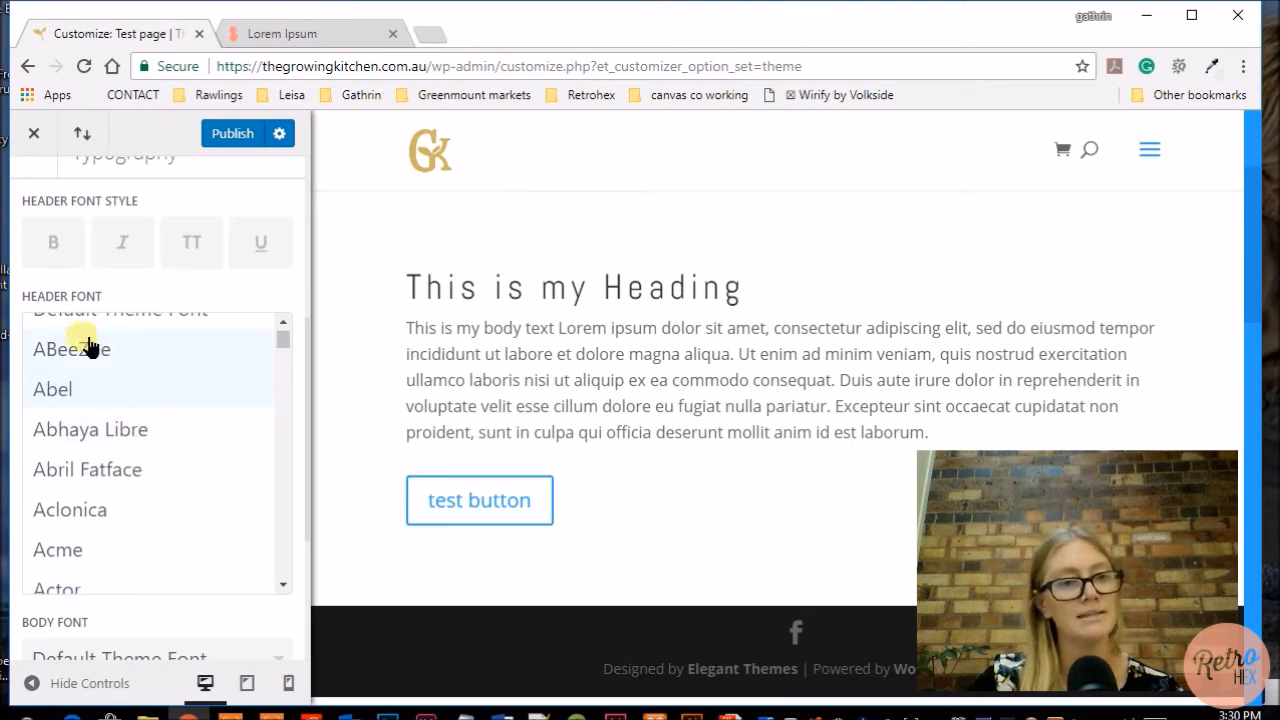
pyautogui.scroll(-2, 70, 530)
pyautogui.scroll(2, 150, 420)
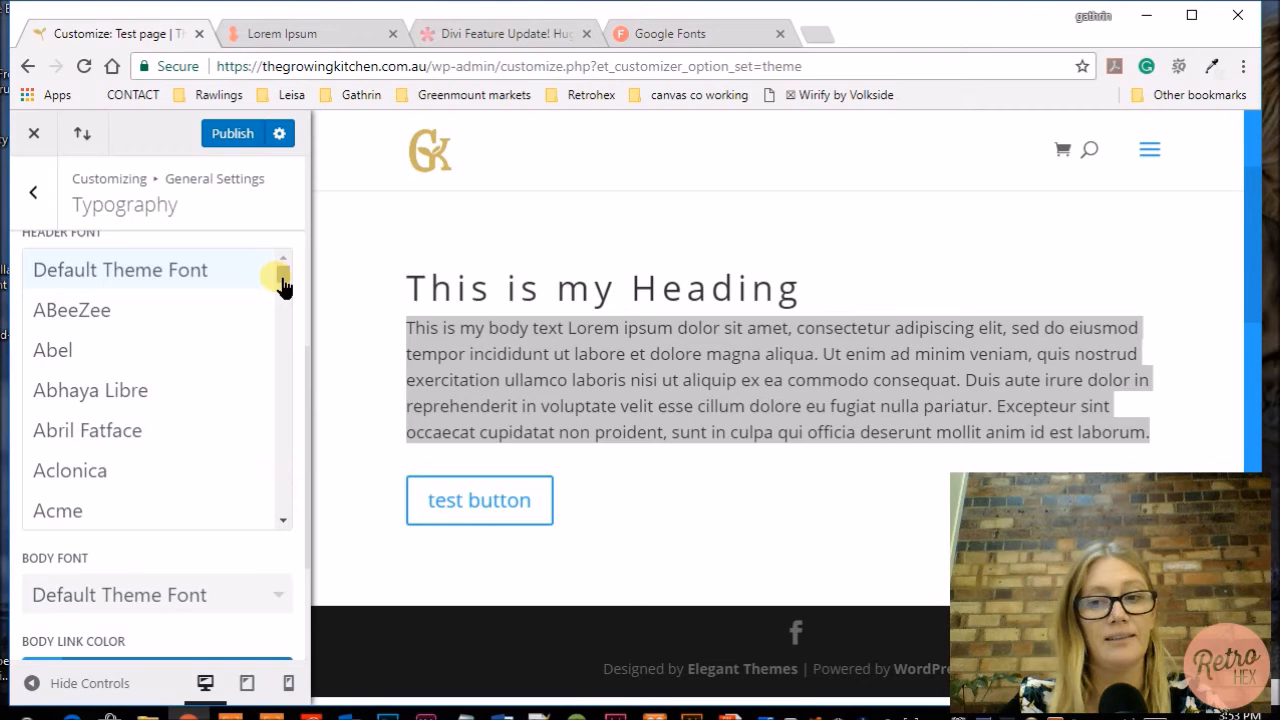
# Look over the header font choices, switch to Google Fonts and browse its font directory.
pyautogui.moveTo(283, 283)
pyautogui.mouseDown()
pyautogui.moveTo(283, 376)
pyautogui.moveTo(223, 294)
pyautogui.moveTo(283, 371)
pyautogui.moveTo(283, 263)
pyautogui.mouseUp()
pyautogui.scroll(1, 287, 272)
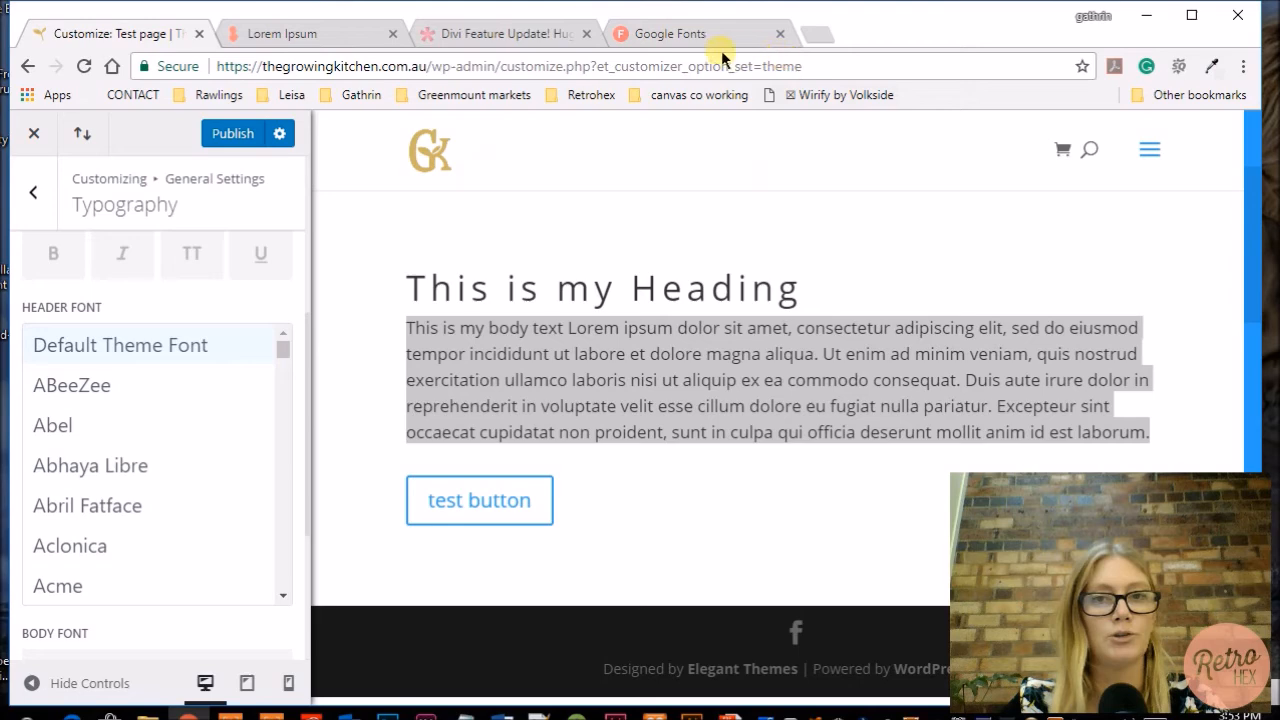
pyautogui.click(671, 33)
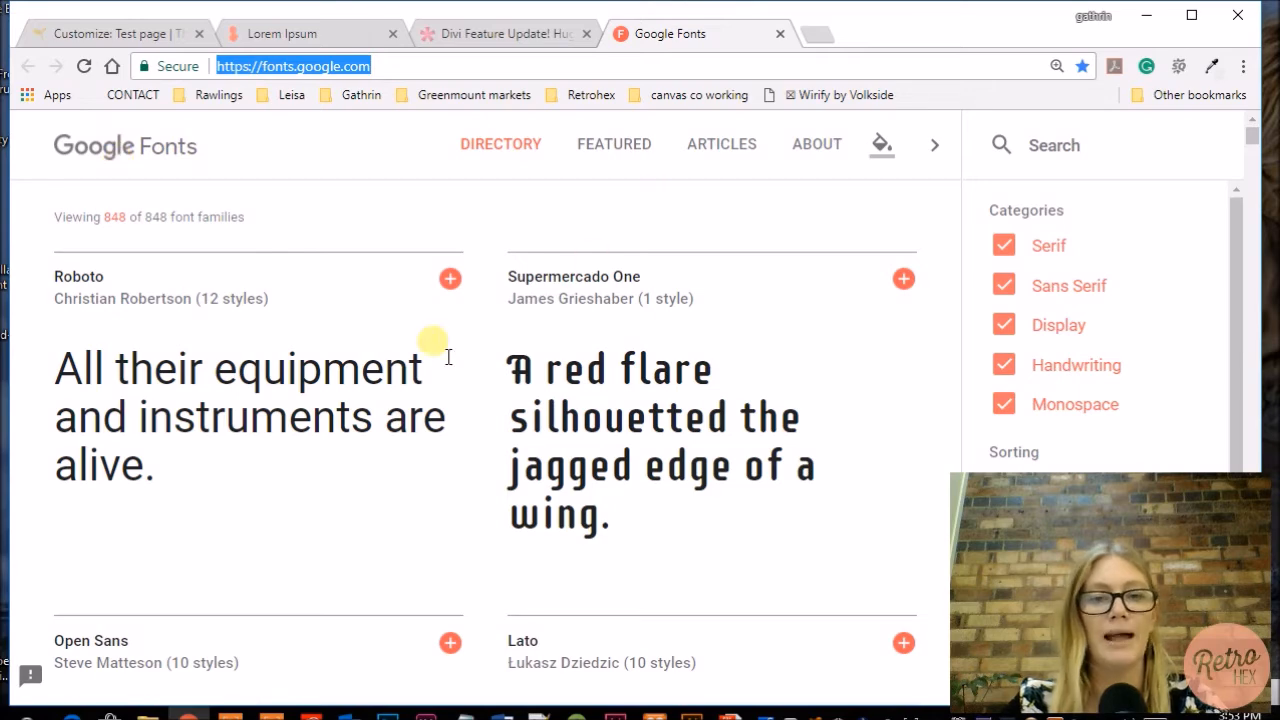
pyautogui.scroll(-1, 254, 352)
pyautogui.scroll(-2, 471, 397)
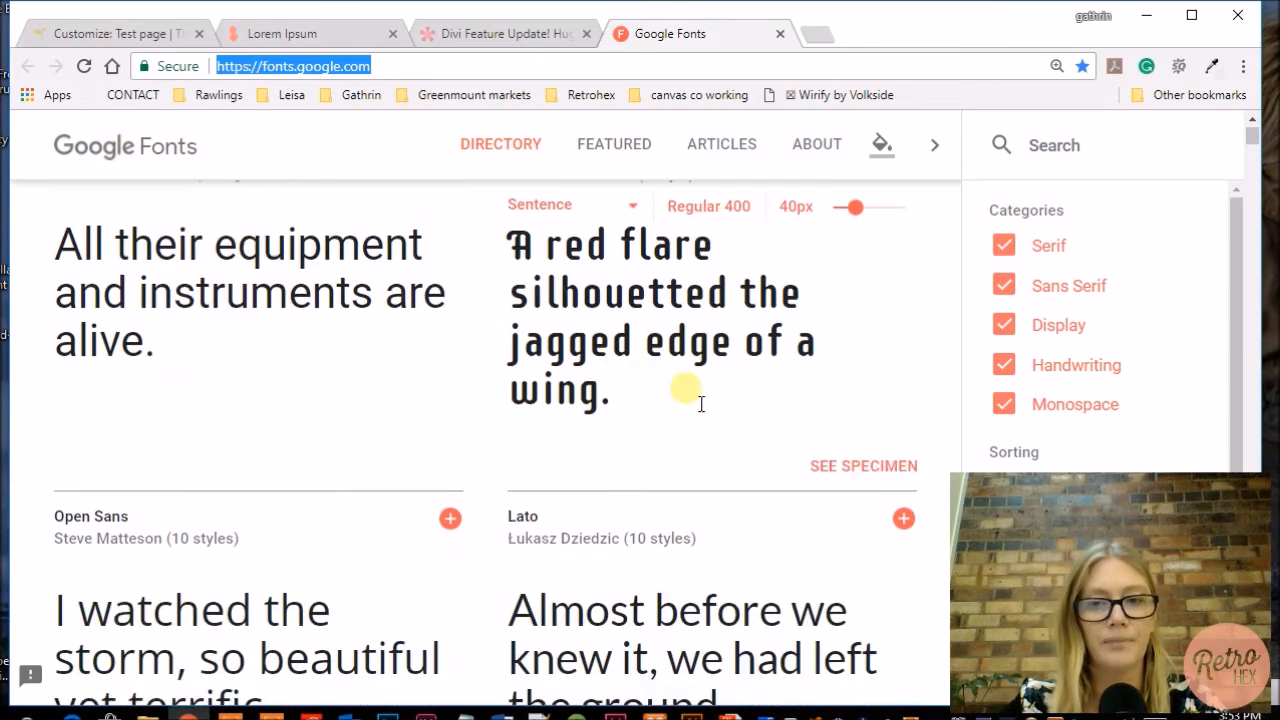
pyautogui.scroll(2, 760, 403)
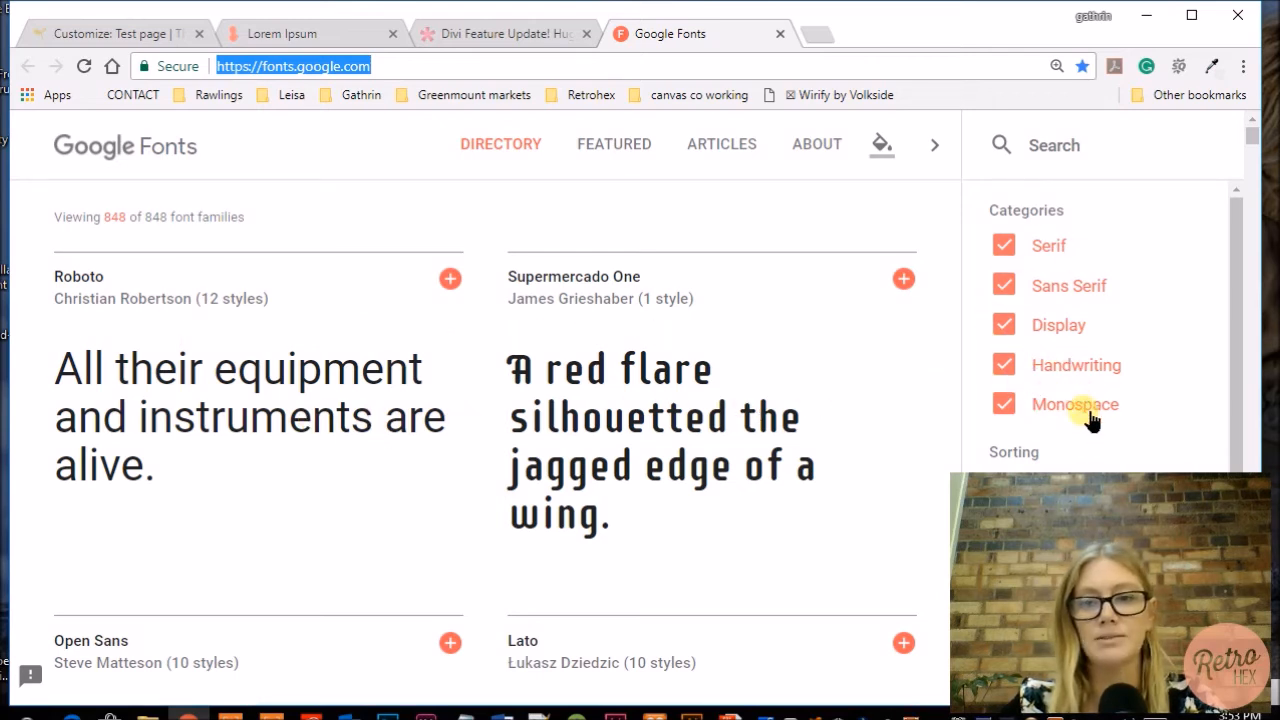
# Filter the font directory to the Sans Serif category only and enable the width filter at 6.
pyautogui.moveTo(1100, 496); pyautogui.dragTo(740, 503)
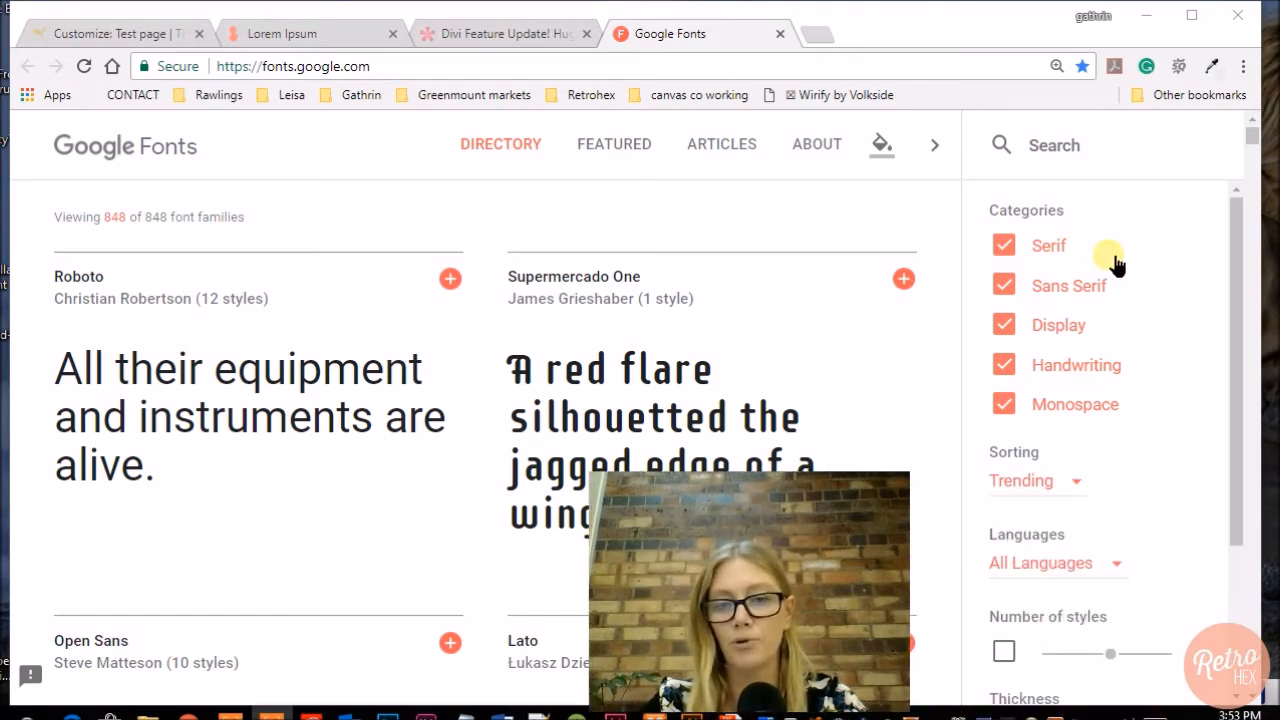
pyautogui.click(1003, 245)
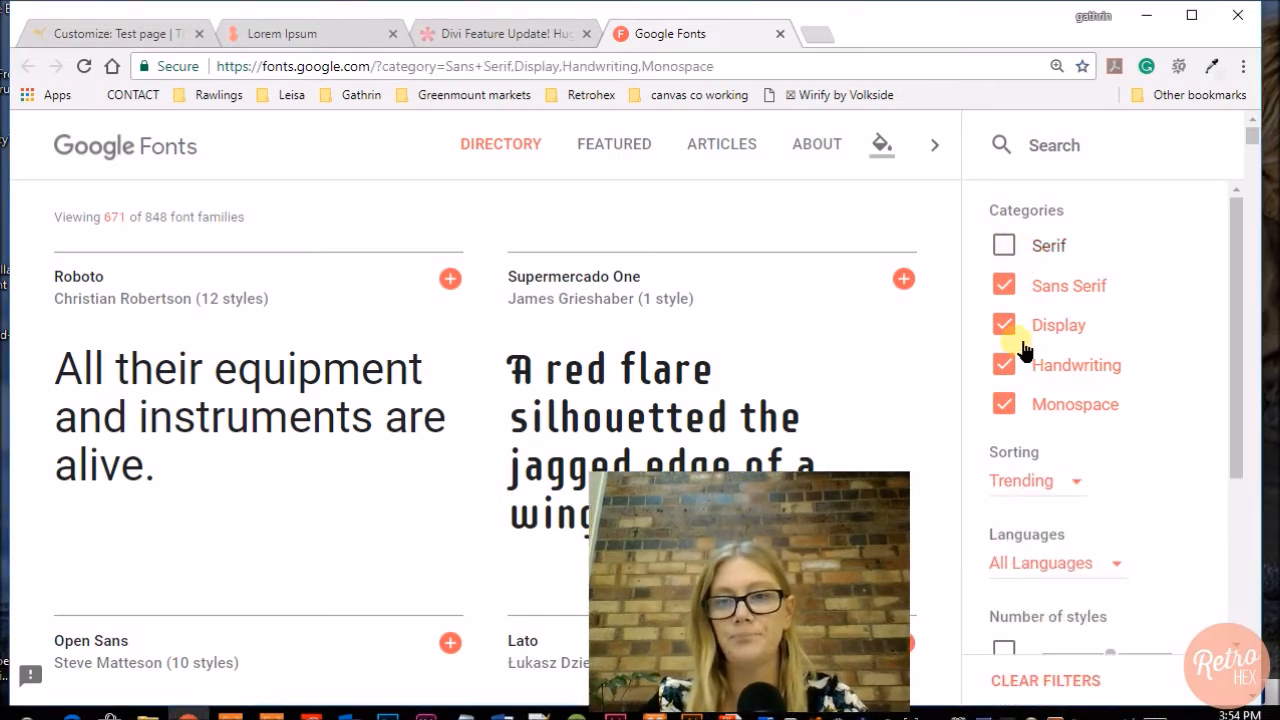
pyautogui.click(1004, 326)
pyautogui.click(1004, 366)
pyautogui.click(1004, 404)
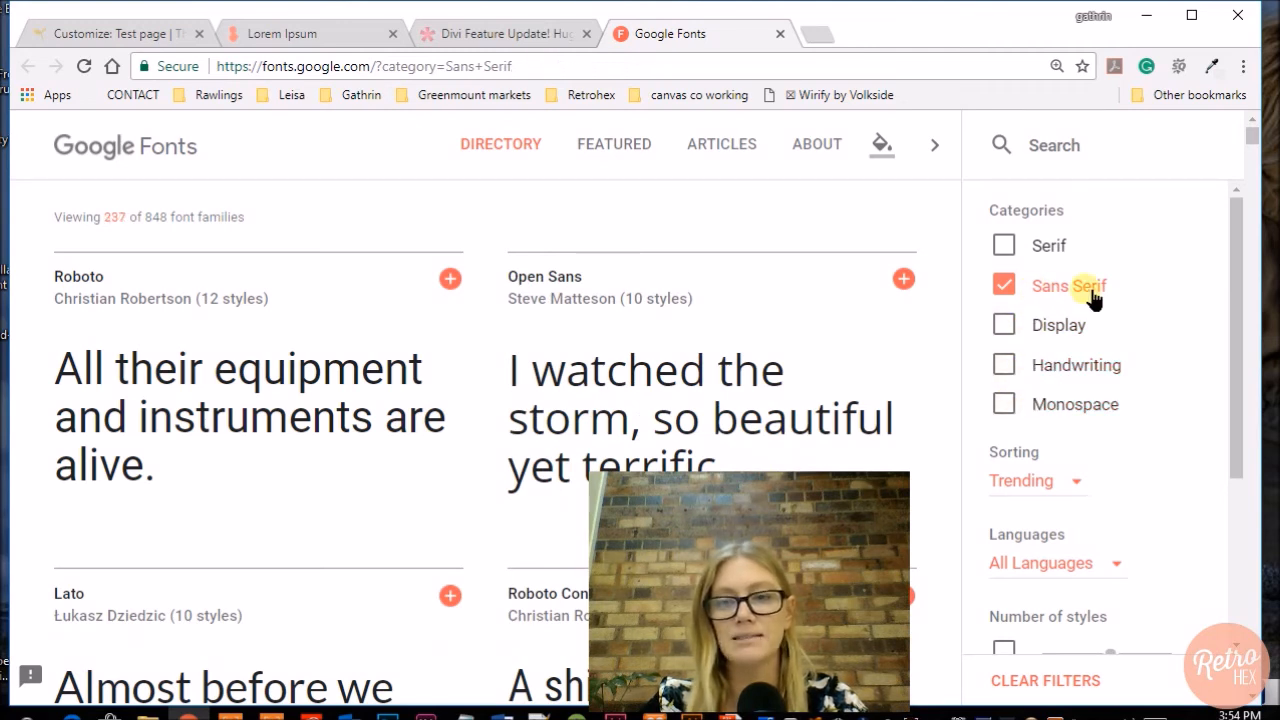
pyautogui.moveTo(1240, 240); pyautogui.dragTo(1240, 402)
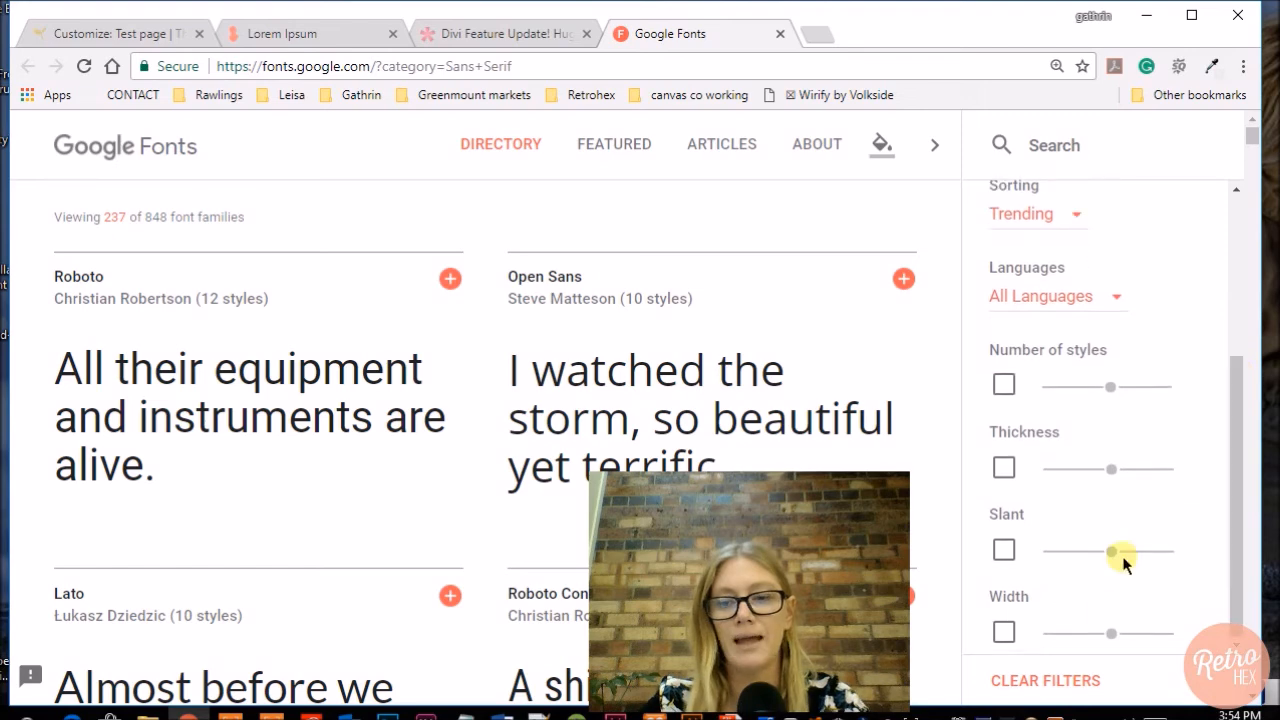
pyautogui.click(1112, 634)
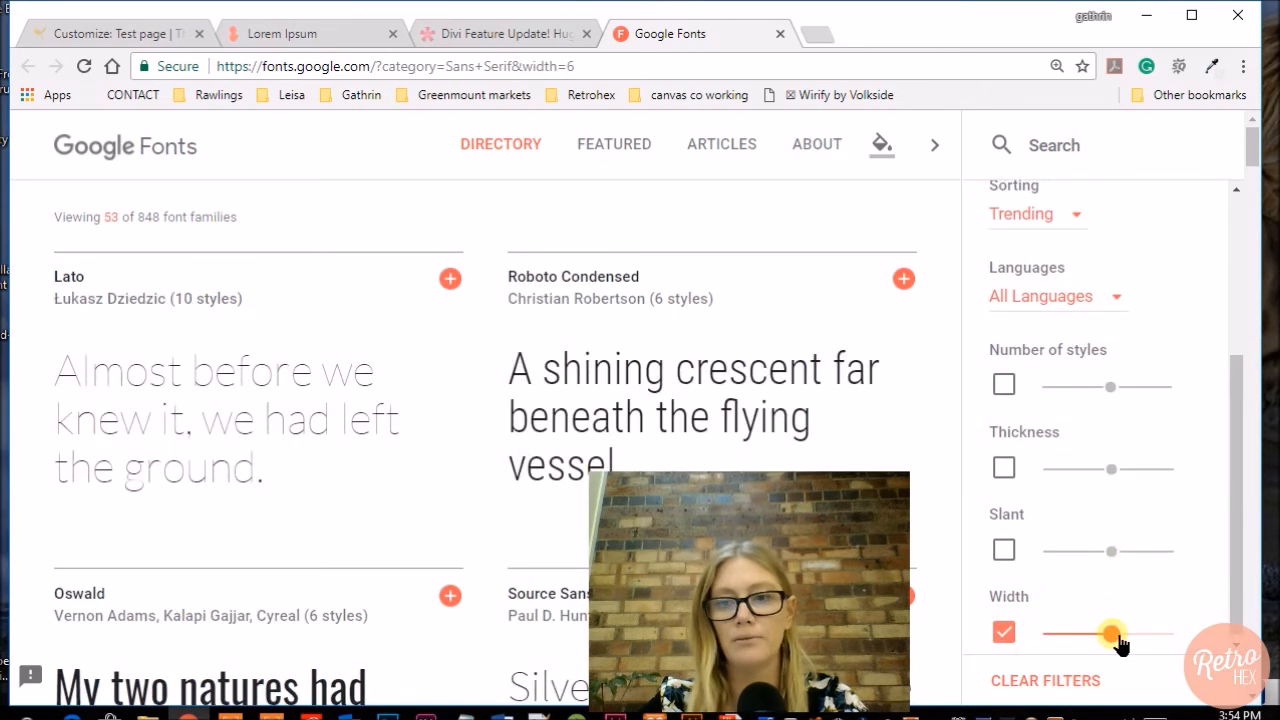
# Lower the width filter to 5 and review the font category filters.
pyautogui.moveTo(1118, 643); pyautogui.dragTo(1100, 640)
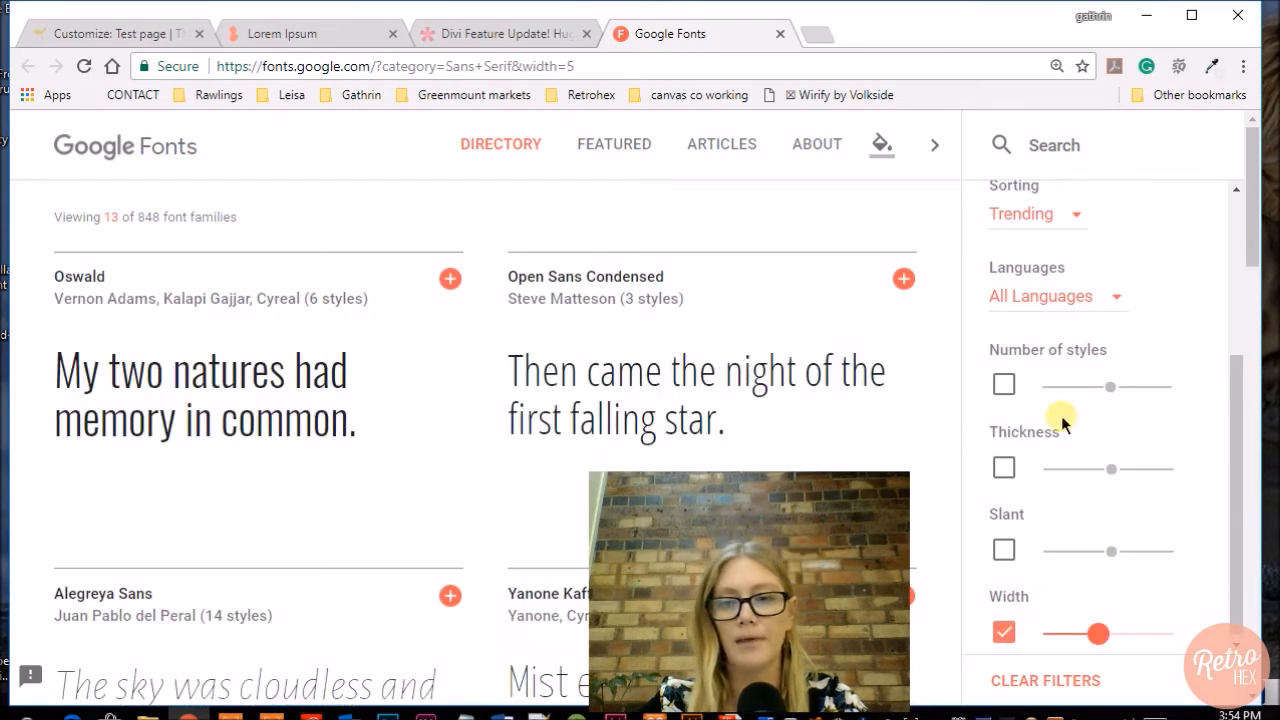
pyautogui.scroll(2, 1061, 415)
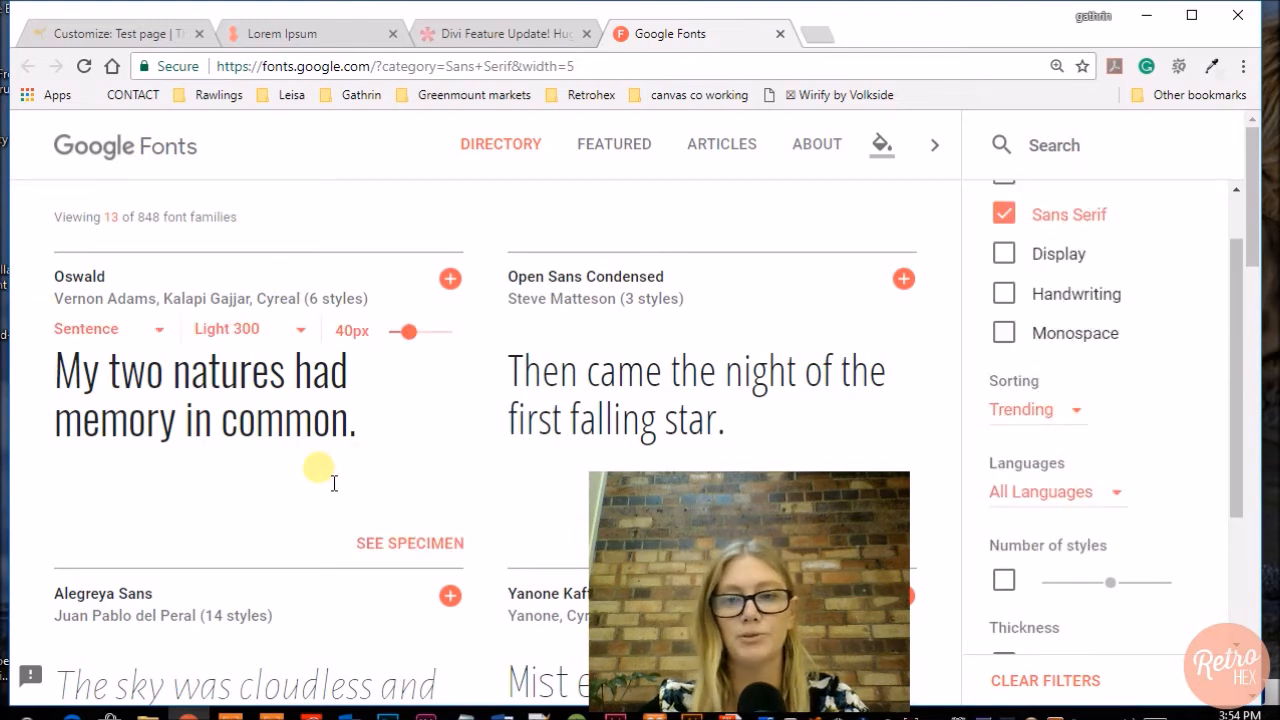
pyautogui.moveTo(709, 533); pyautogui.dragTo(1016, 478)
pyautogui.scroll(2, 1096, 304)
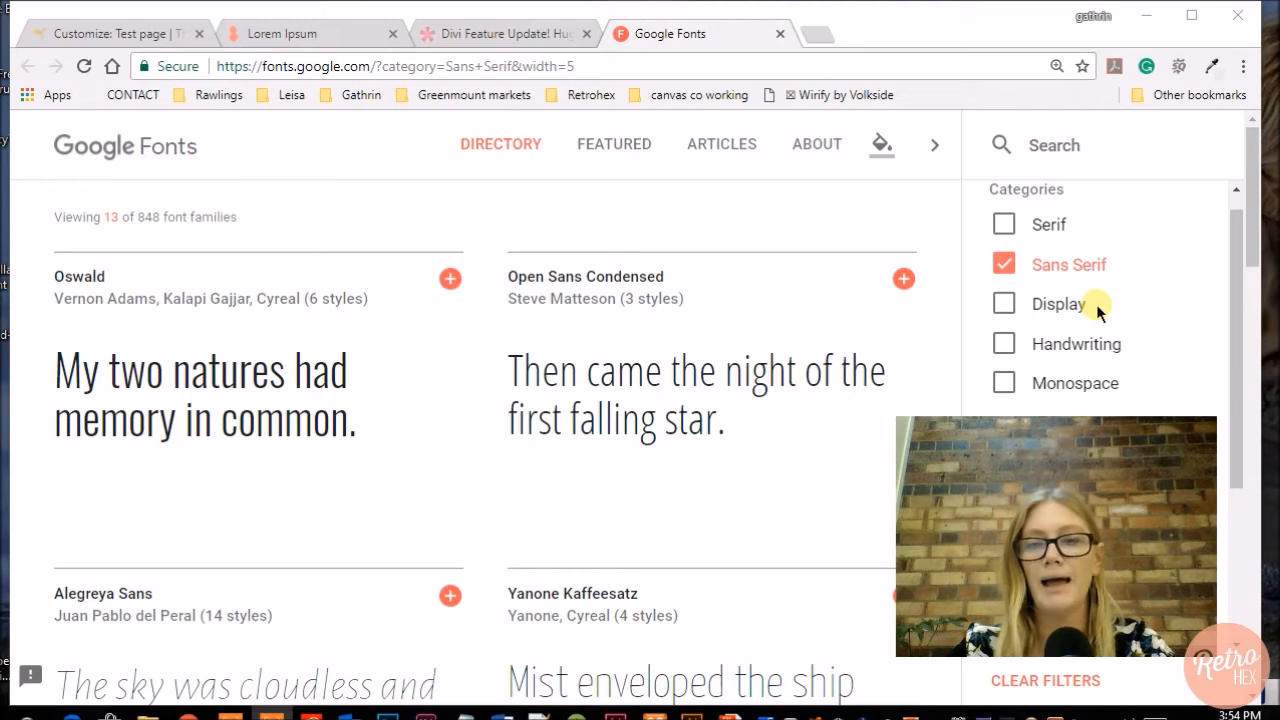
pyautogui.scroll(1, 1100, 306)
pyautogui.scroll(-1, 1060, 310)
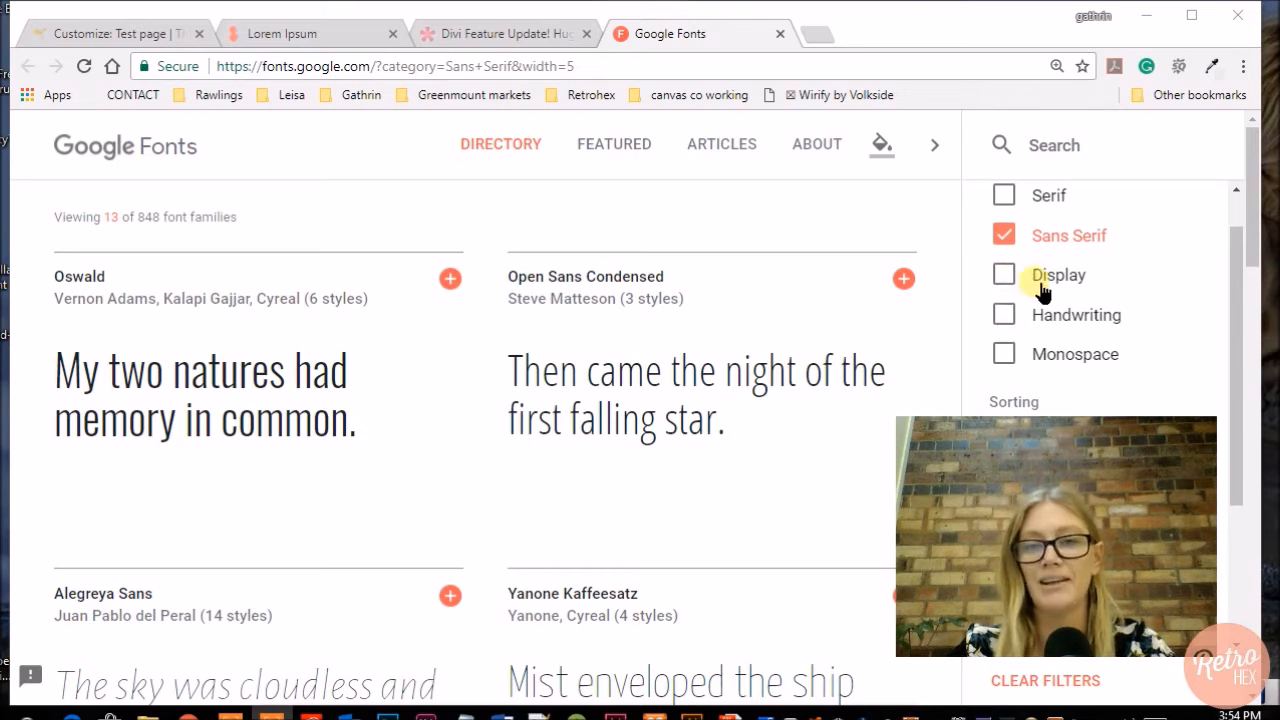
pyautogui.scroll(1, 1013, 222)
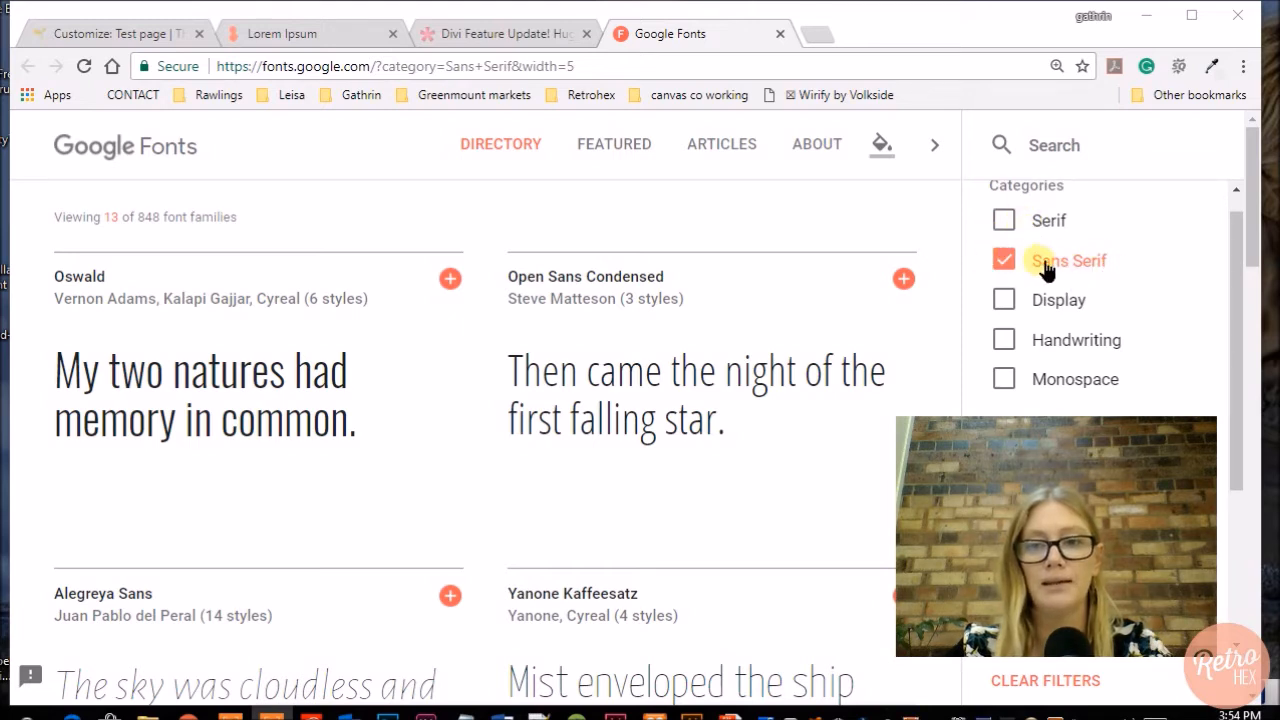
# Replace the Open Sans Condensed preview text with "This is a cooking school" and apply it to all fonts.
pyautogui.moveTo(766, 437)
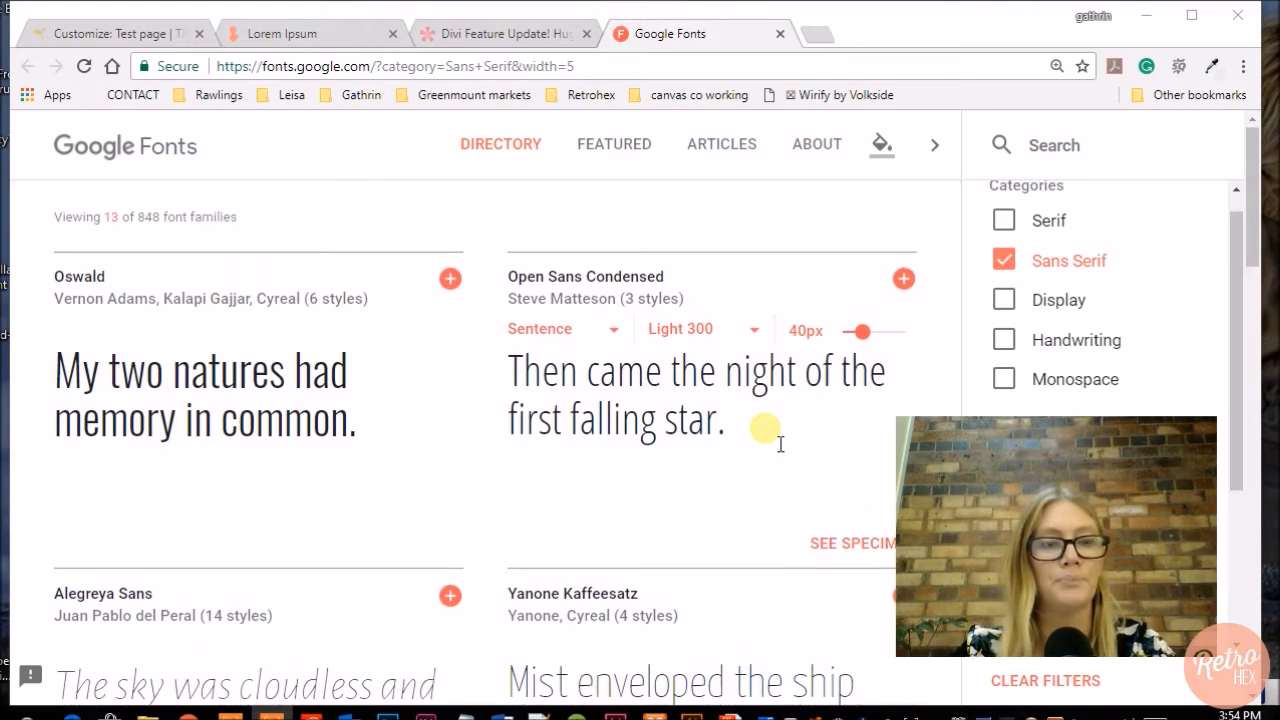
pyautogui.scroll(-1, 780, 444)
pyautogui.scroll(1, 780, 444)
pyautogui.moveTo(736, 432); pyautogui.dragTo(505, 372)
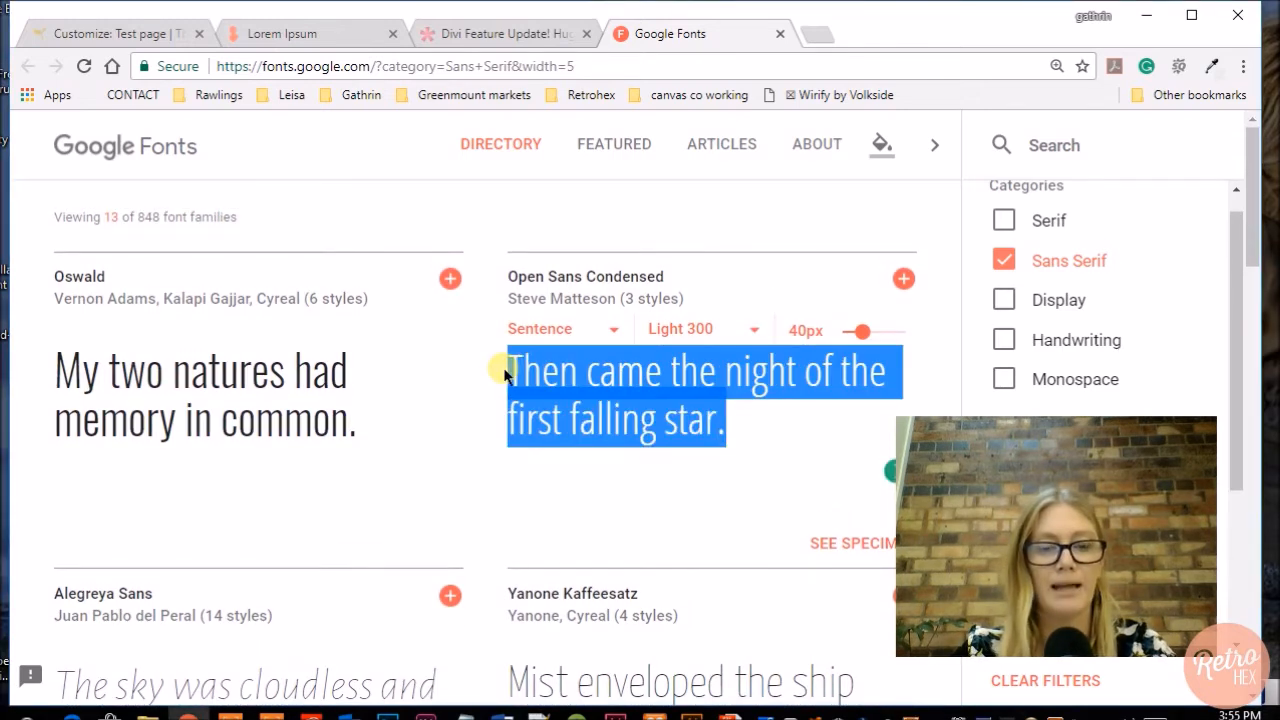
pyautogui.press('BackSpace')
pyautogui.write('This i')
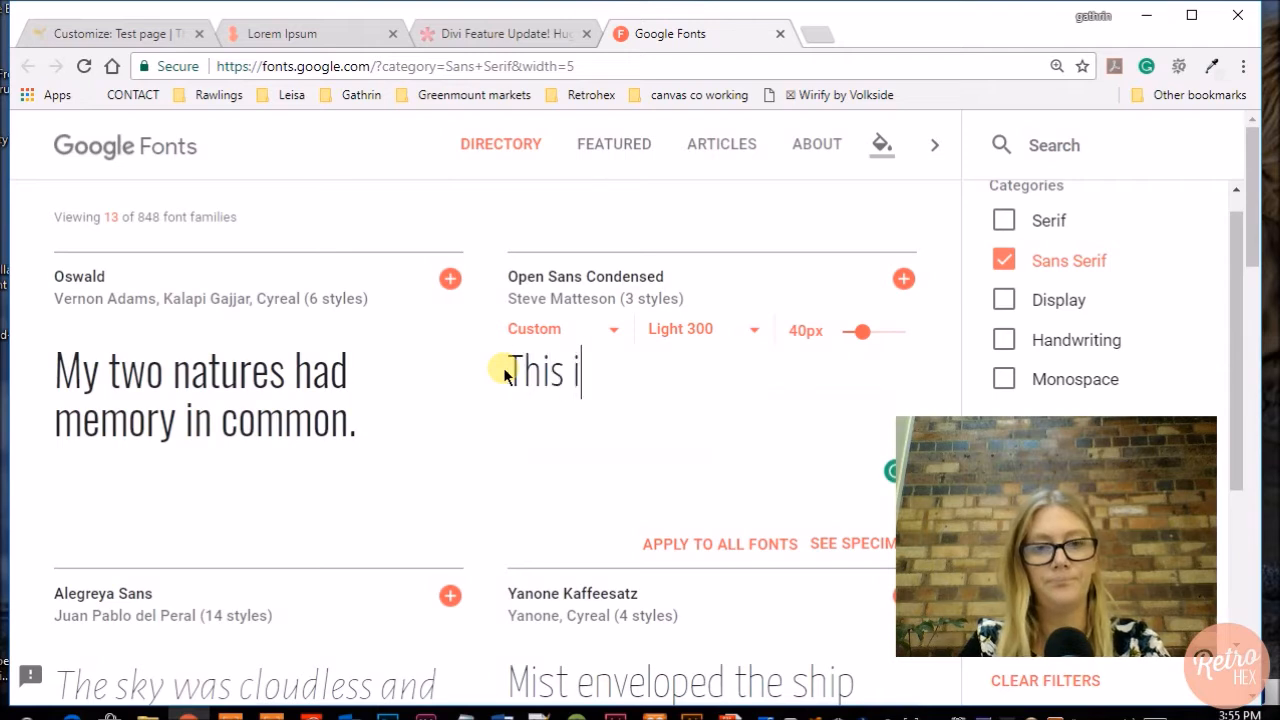
pyautogui.write('s a cook')
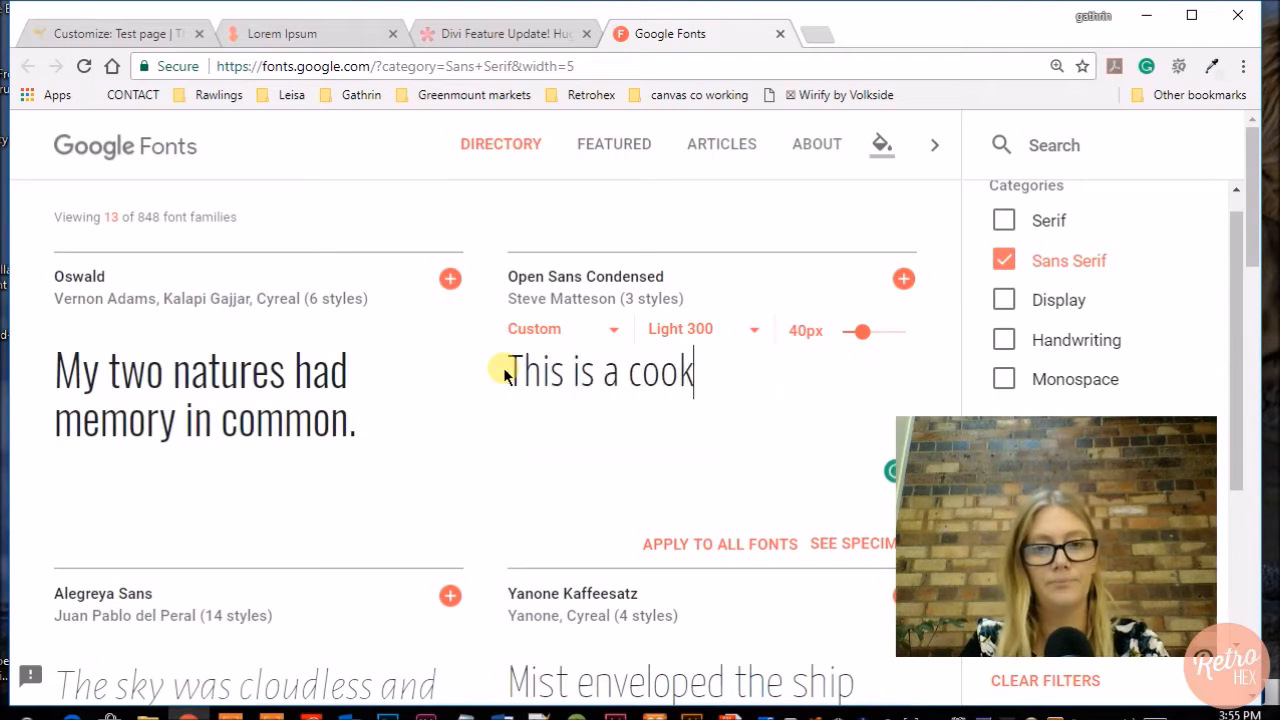
pyautogui.press('BackSpace')
pyautogui.press('BackSpace')
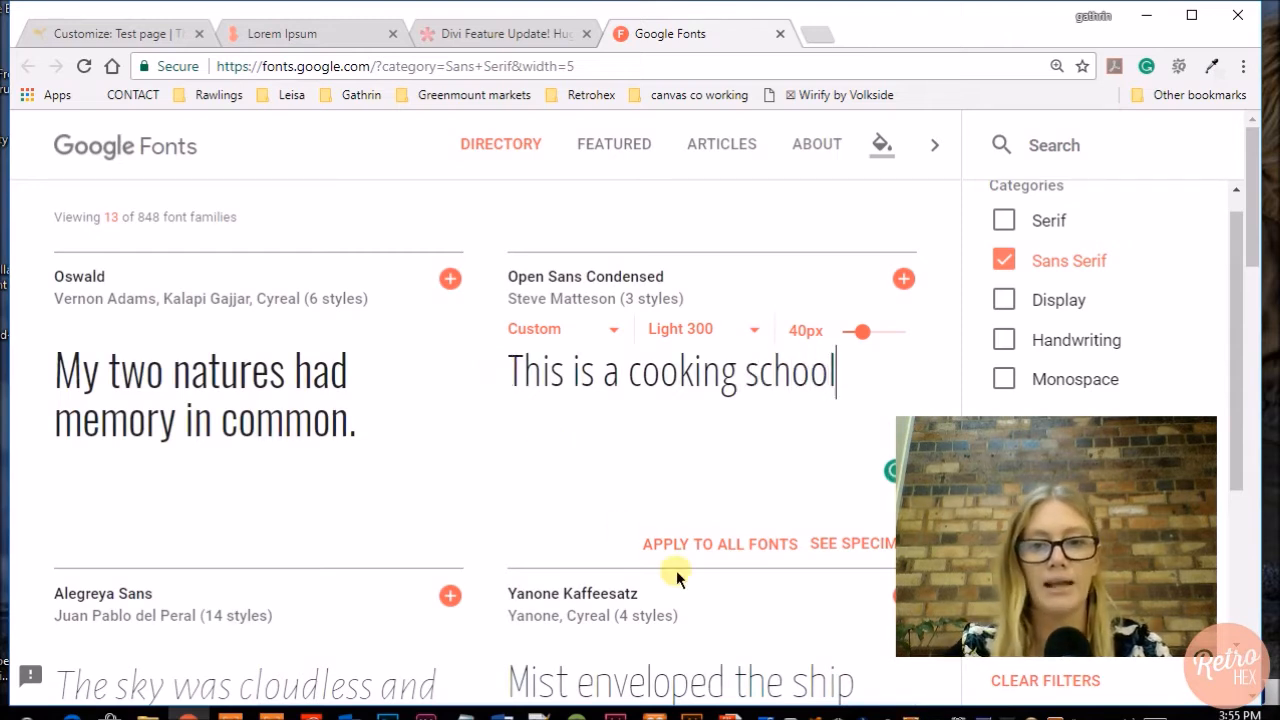
pyautogui.click(718, 546)
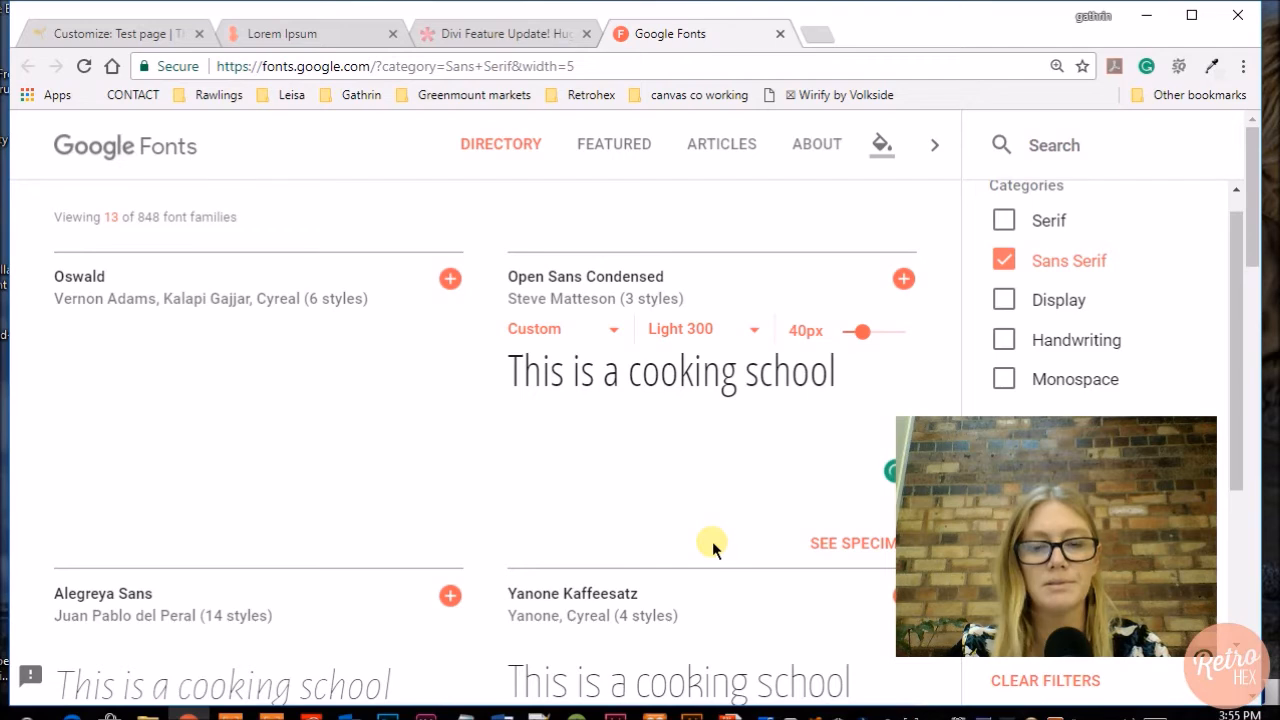
# Compare how the cooking school sample text looks in each of the filtered sans serif fonts.
pyautogui.scroll(-1, 649, 494)
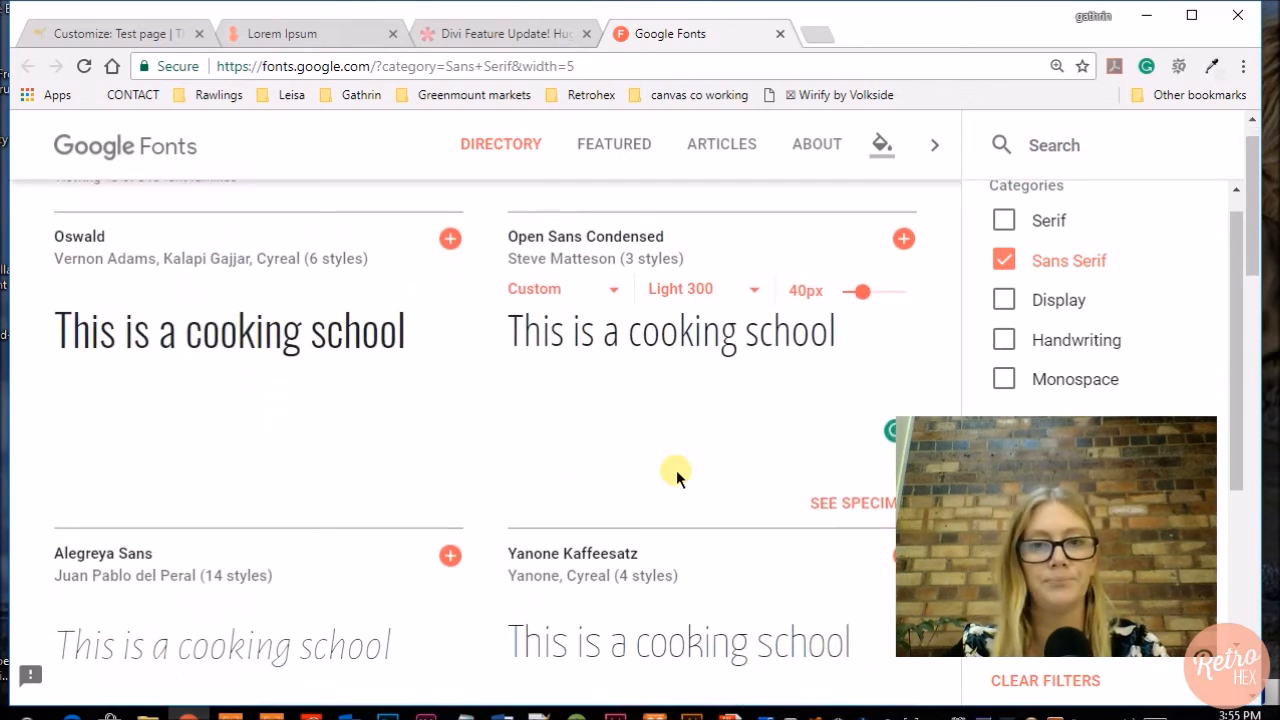
pyautogui.scroll(-1, 676, 477)
pyautogui.scroll(-1, 680, 477)
pyautogui.scroll(-1, 677, 471)
pyautogui.scroll(-1, 677, 471)
pyautogui.scroll(-3, 680, 478)
pyautogui.scroll(-1, 680, 478)
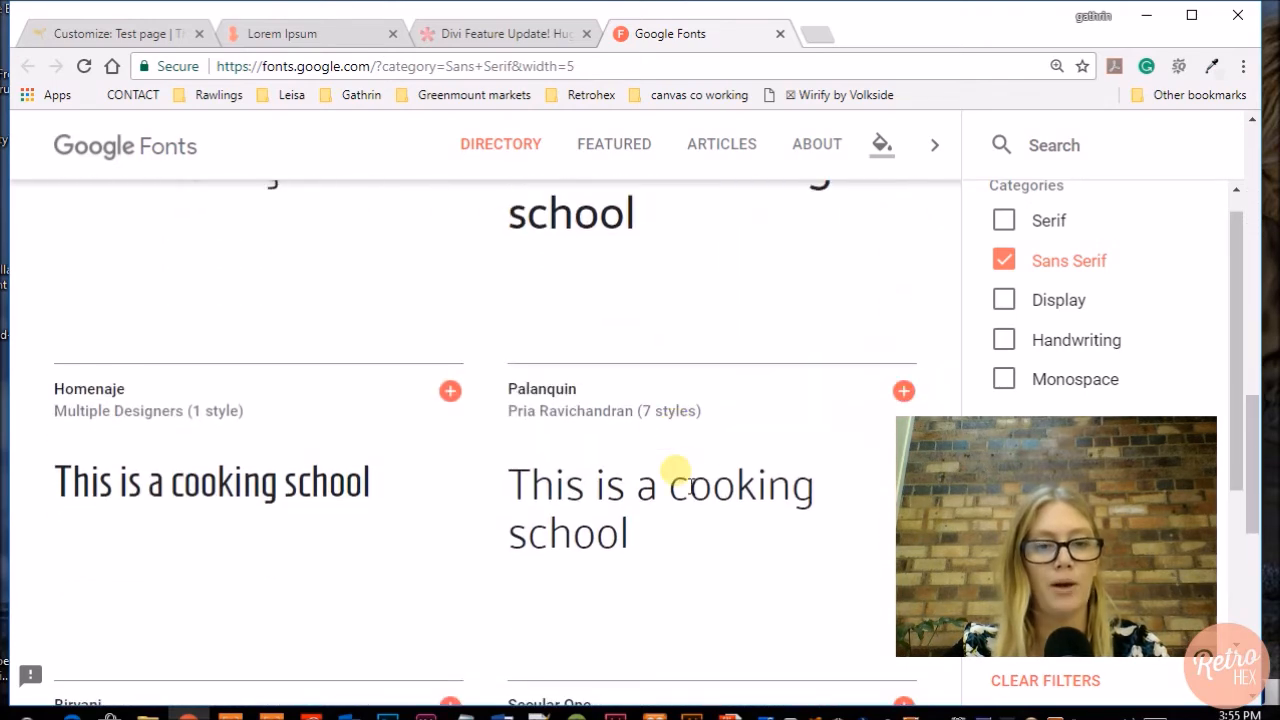
pyautogui.scroll(-5, 676, 477)
pyautogui.scroll(1, 676, 477)
pyautogui.moveTo(523, 318)
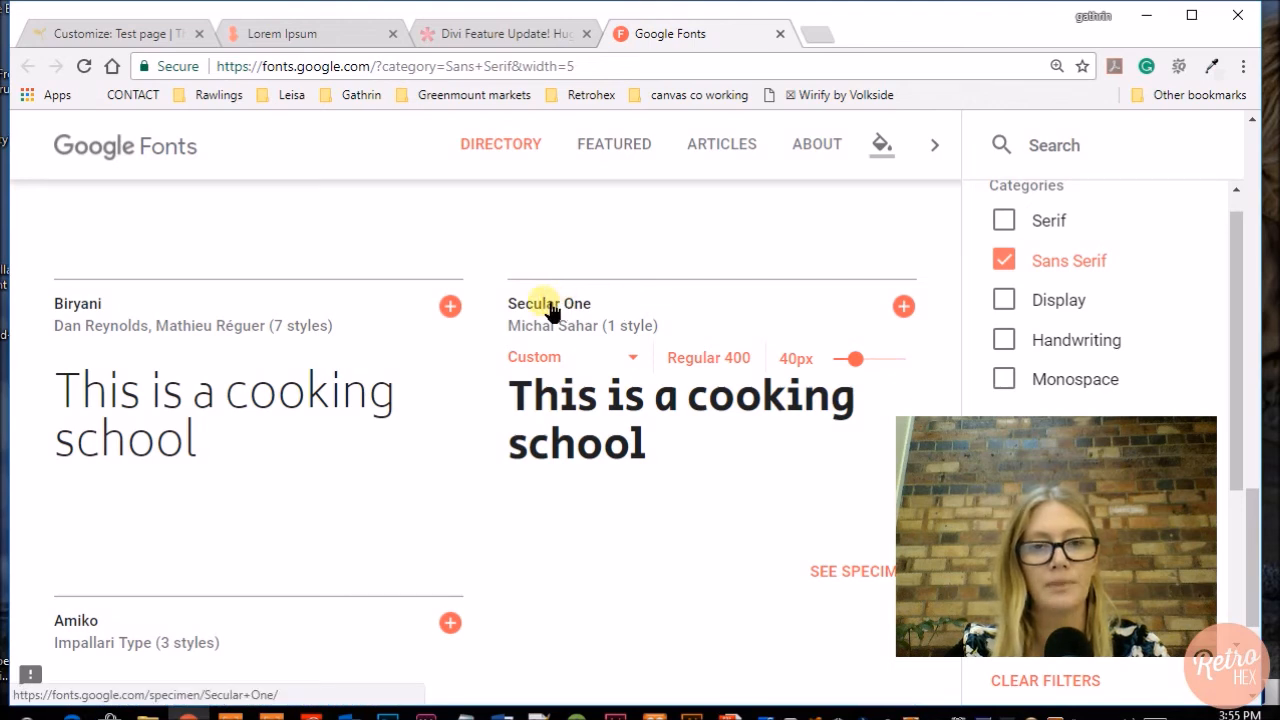
pyautogui.scroll(-1, 714, 459)
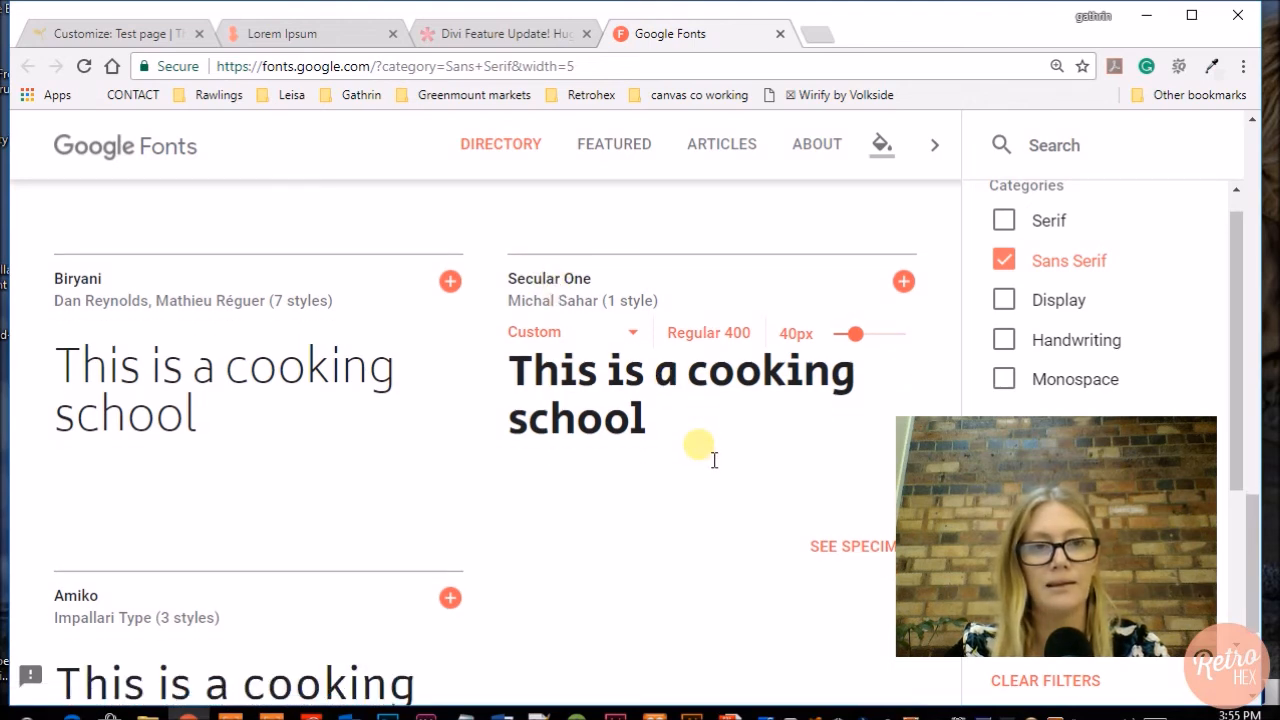
pyautogui.scroll(-1, 707, 455)
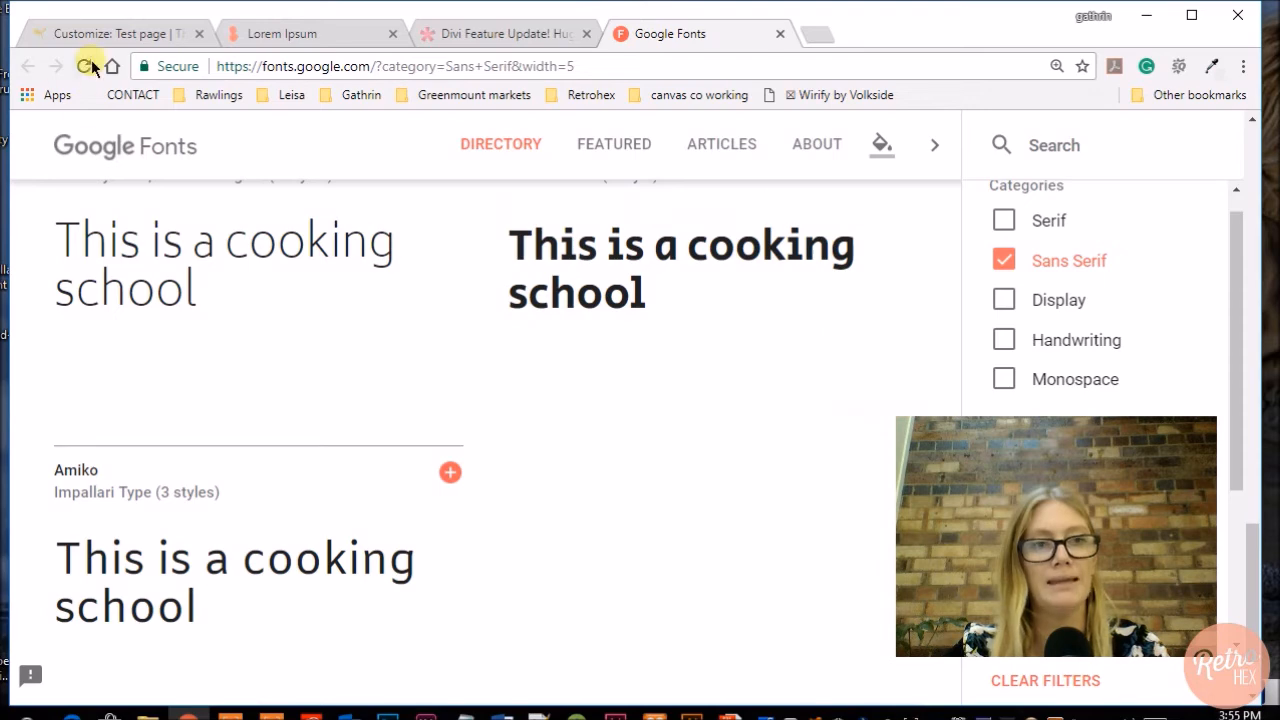
pyautogui.scroll(5, 507, 303)
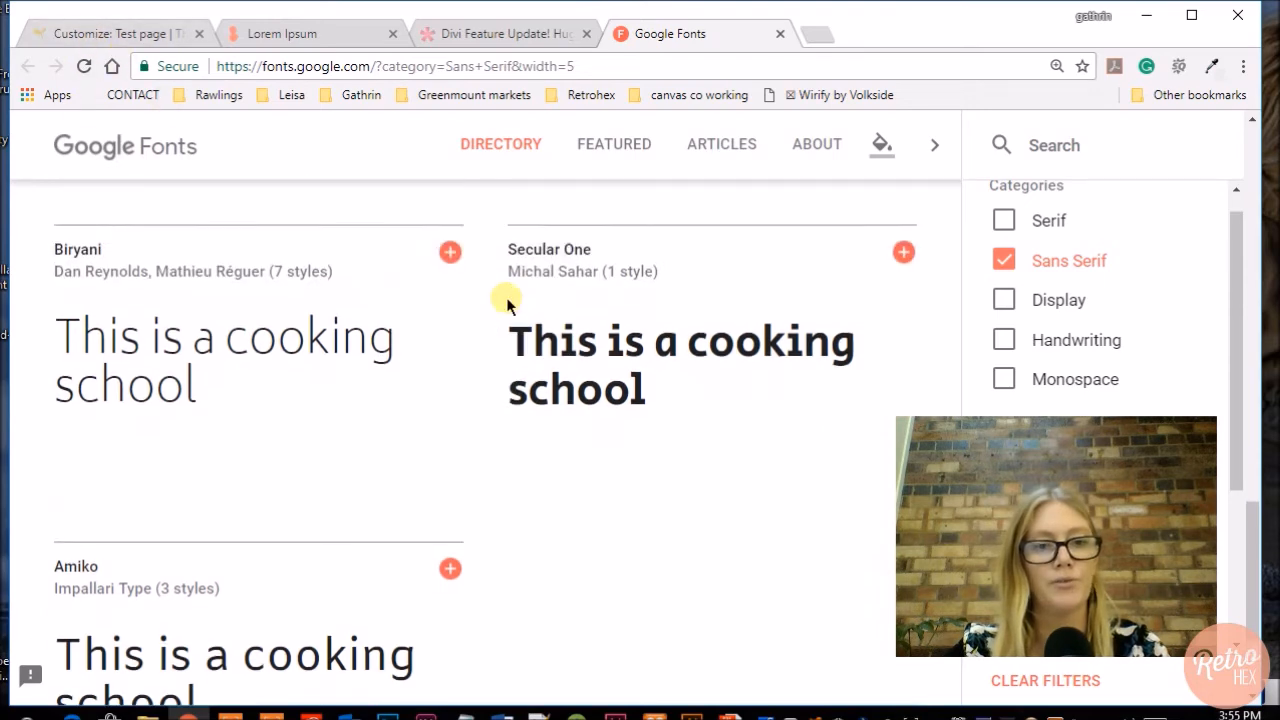
pyautogui.scroll(3, 507, 303)
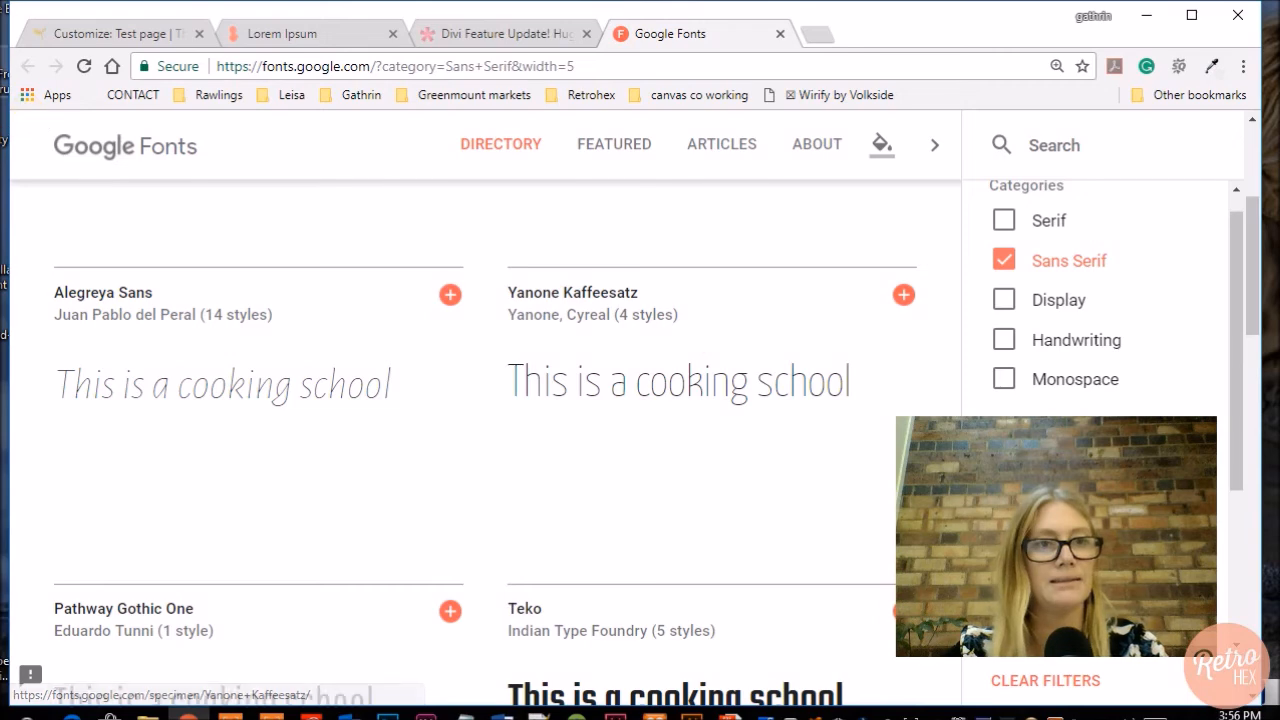
# Switch to the theme customizer and set the header font to Yanone Kaffeesatz.
pyautogui.click(104, 33)
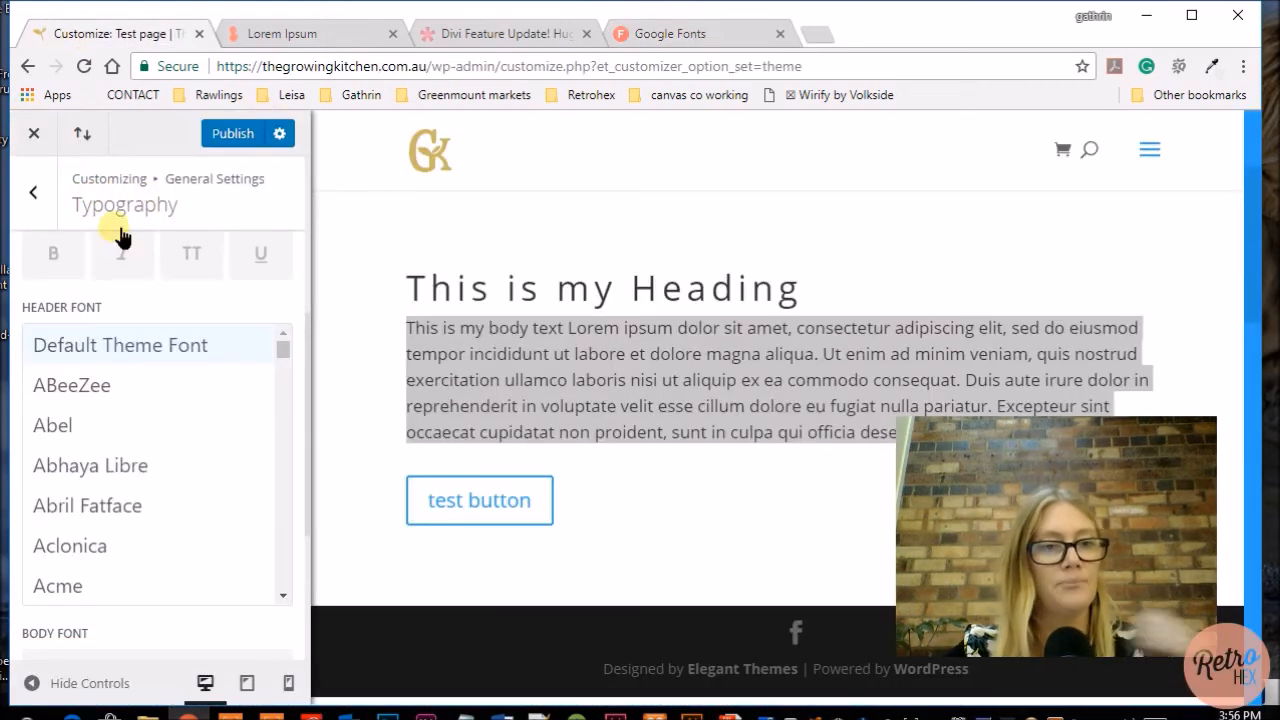
pyautogui.click(133, 396)
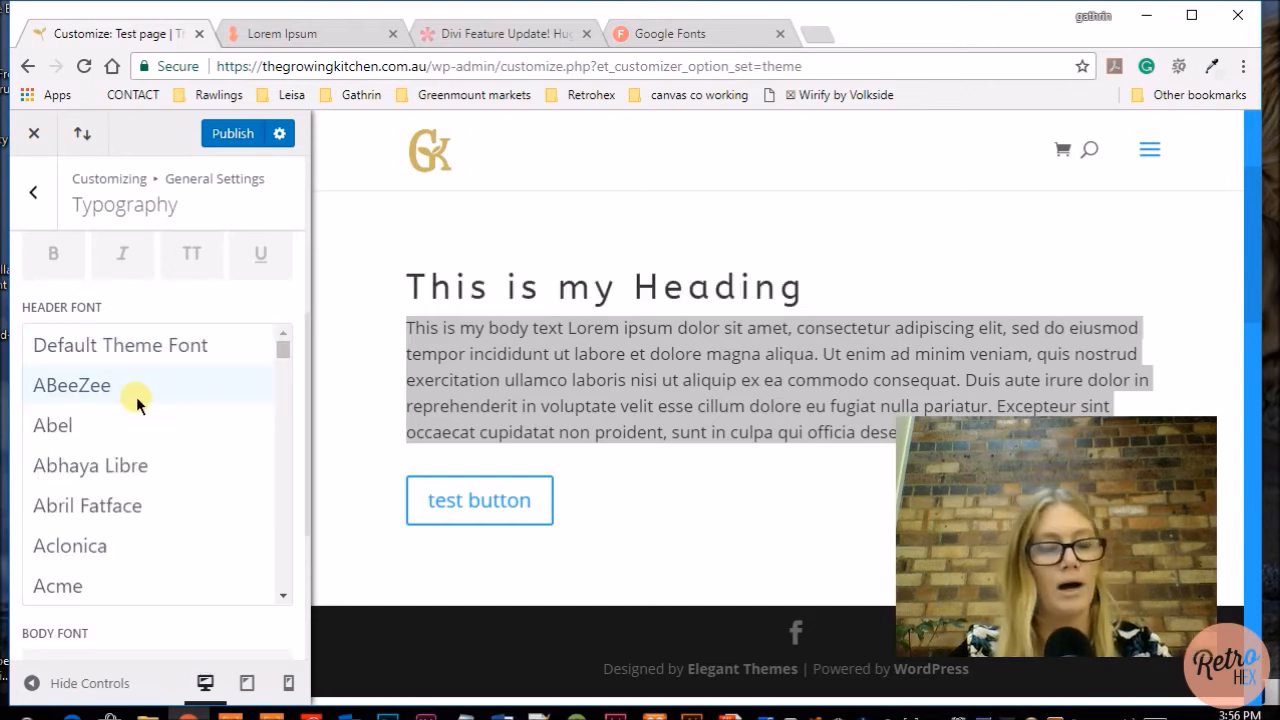
pyautogui.moveTo(283, 349); pyautogui.dragTo(289, 590)
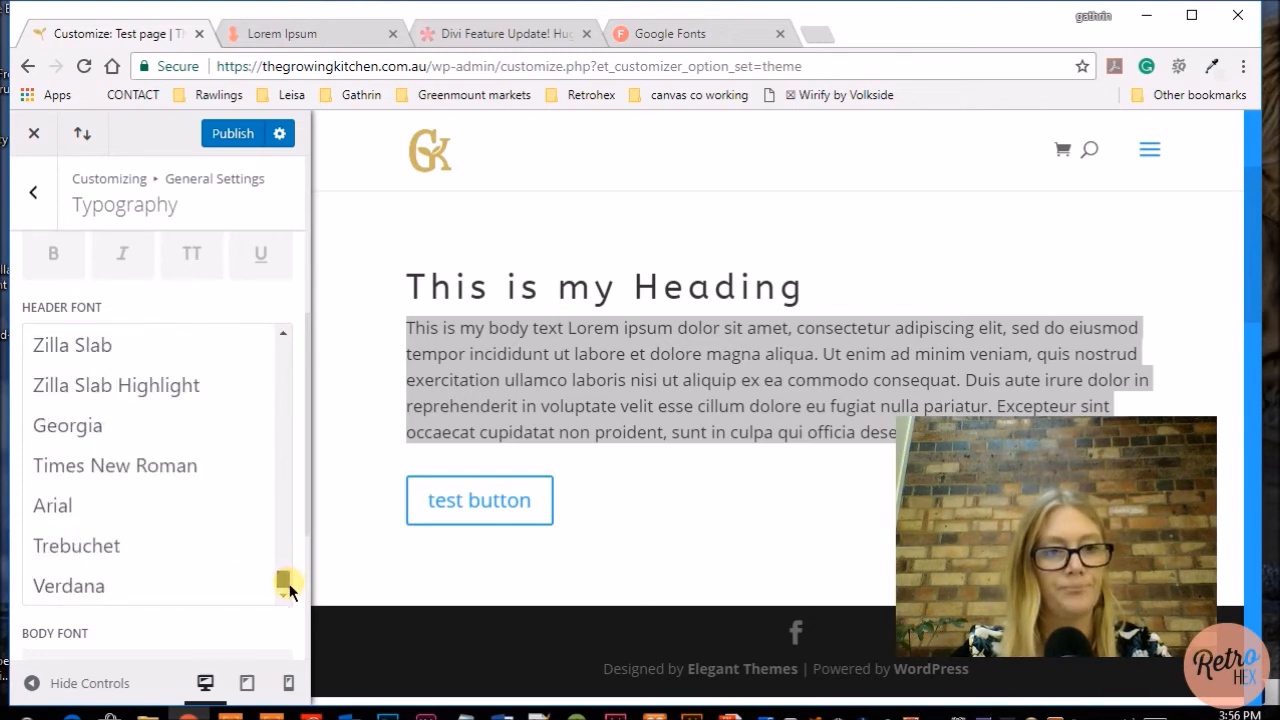
pyautogui.click(283, 336)
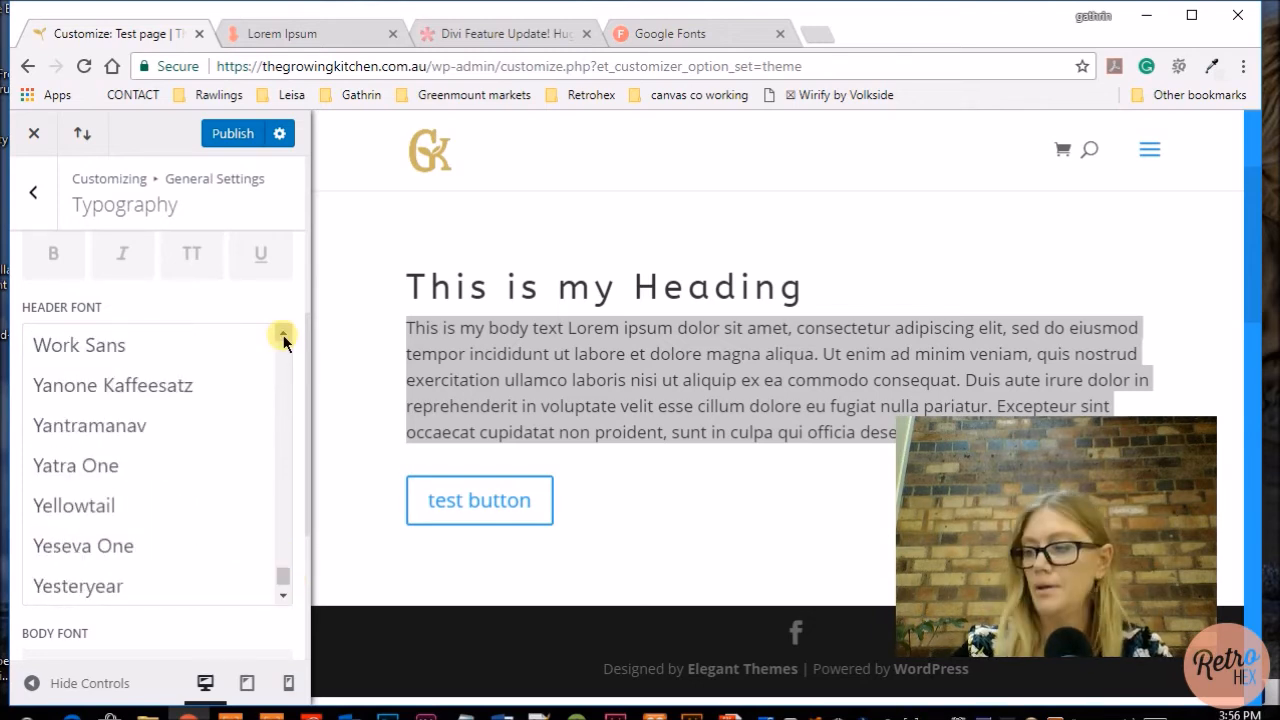
pyautogui.click(140, 386)
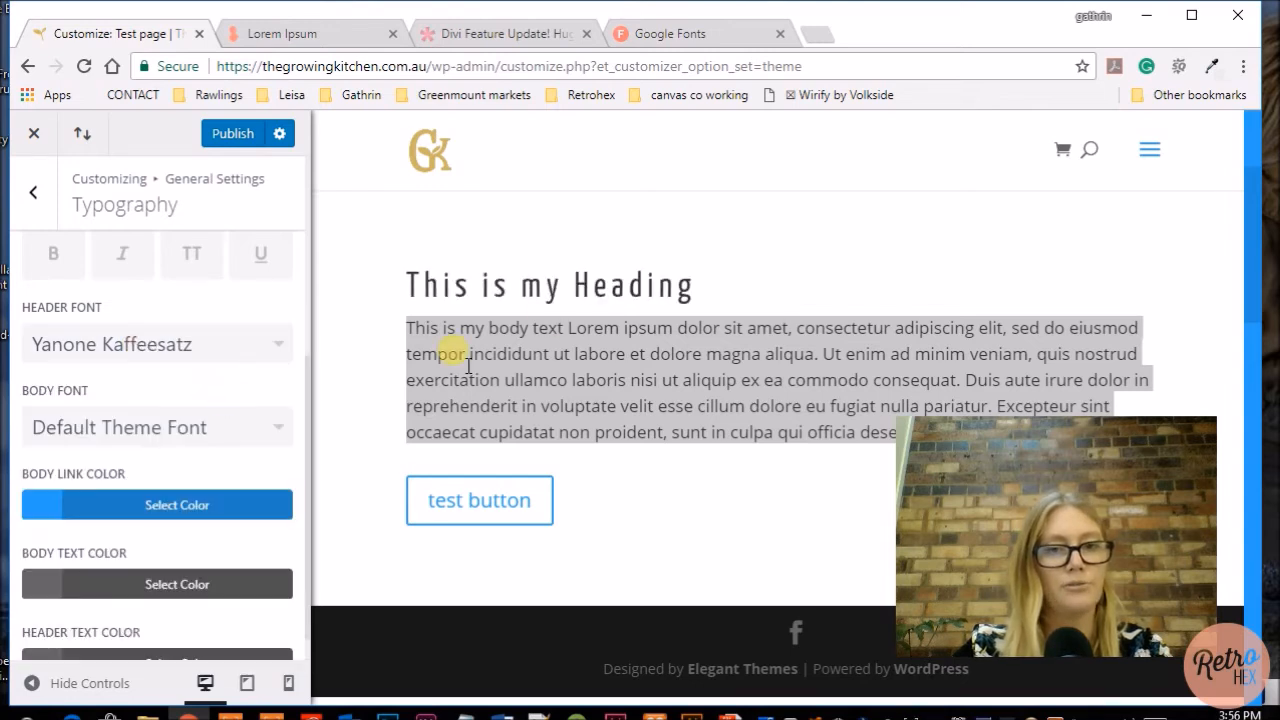
pyautogui.click(423, 340)
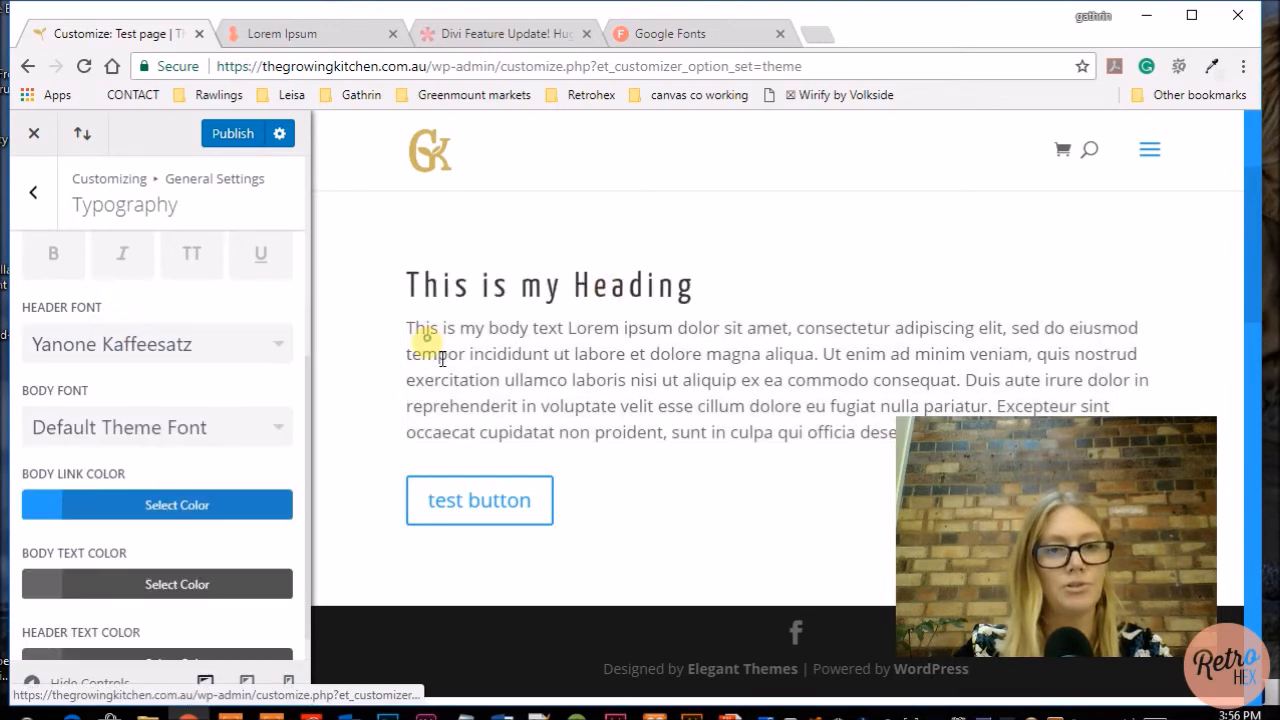
# Apply the all-caps style to the header text in the typography settings.
pyautogui.scroll(1, 231, 363)
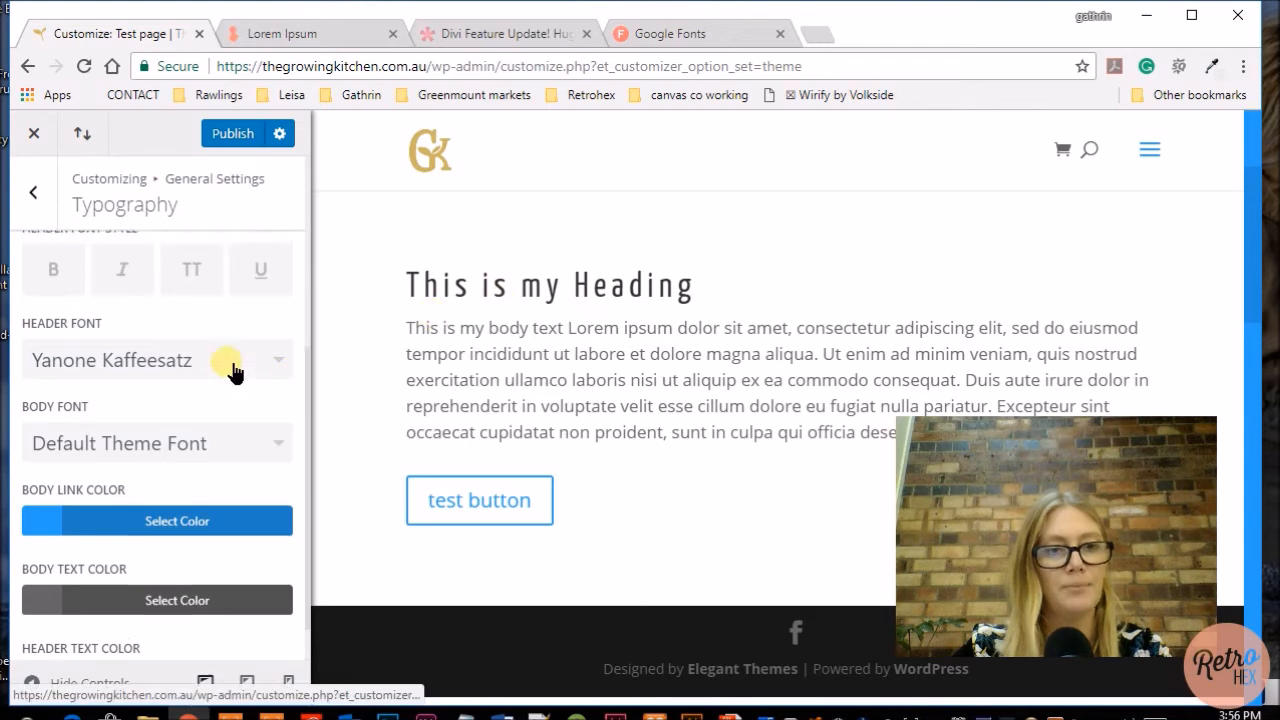
pyautogui.click(205, 340)
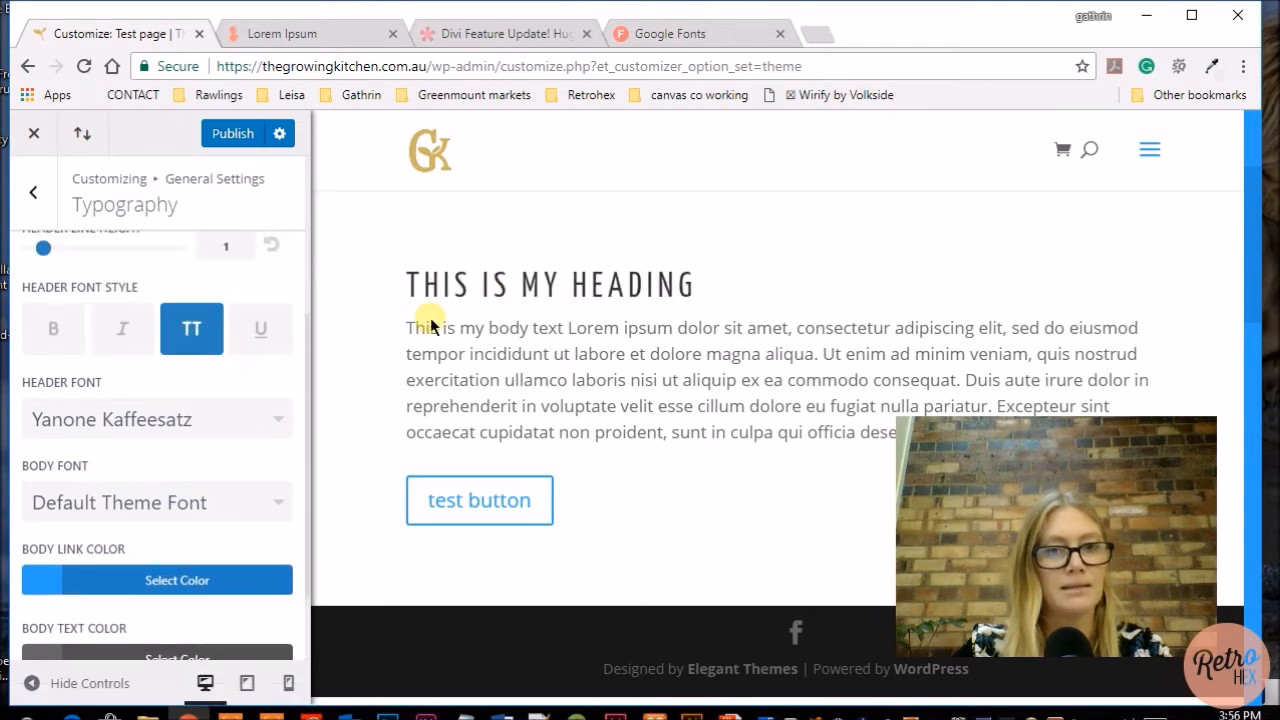
pyautogui.scroll(-1, 243, 420)
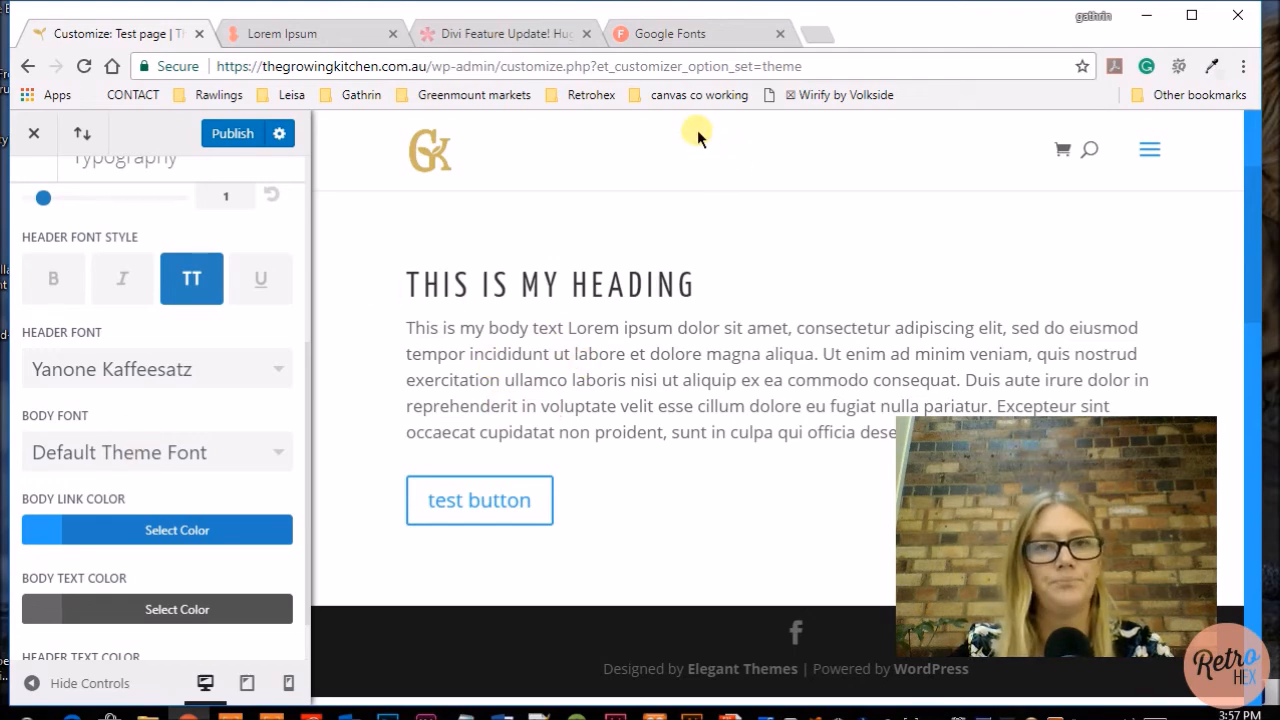
# Copy the page's body text and use "This is my body text Lorem ipsum" as the Google Fonts preview text for all fonts.
pyautogui.click(672, 34)
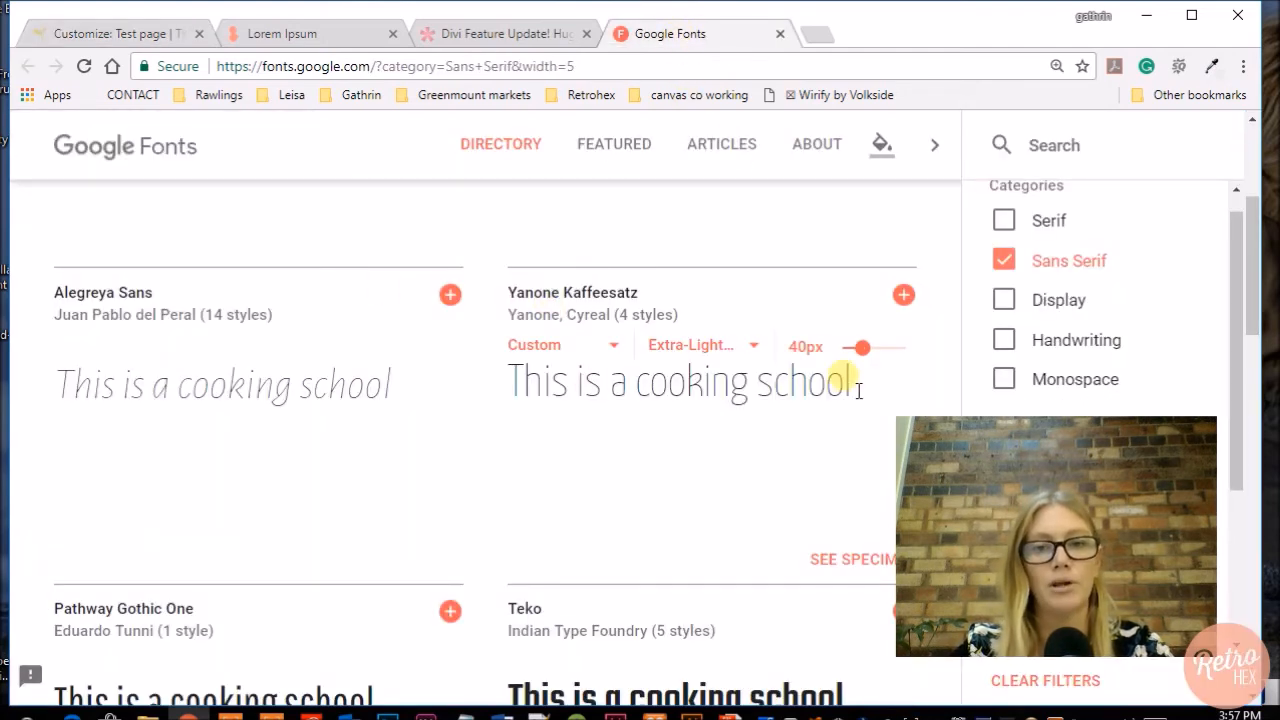
pyautogui.click(124, 34)
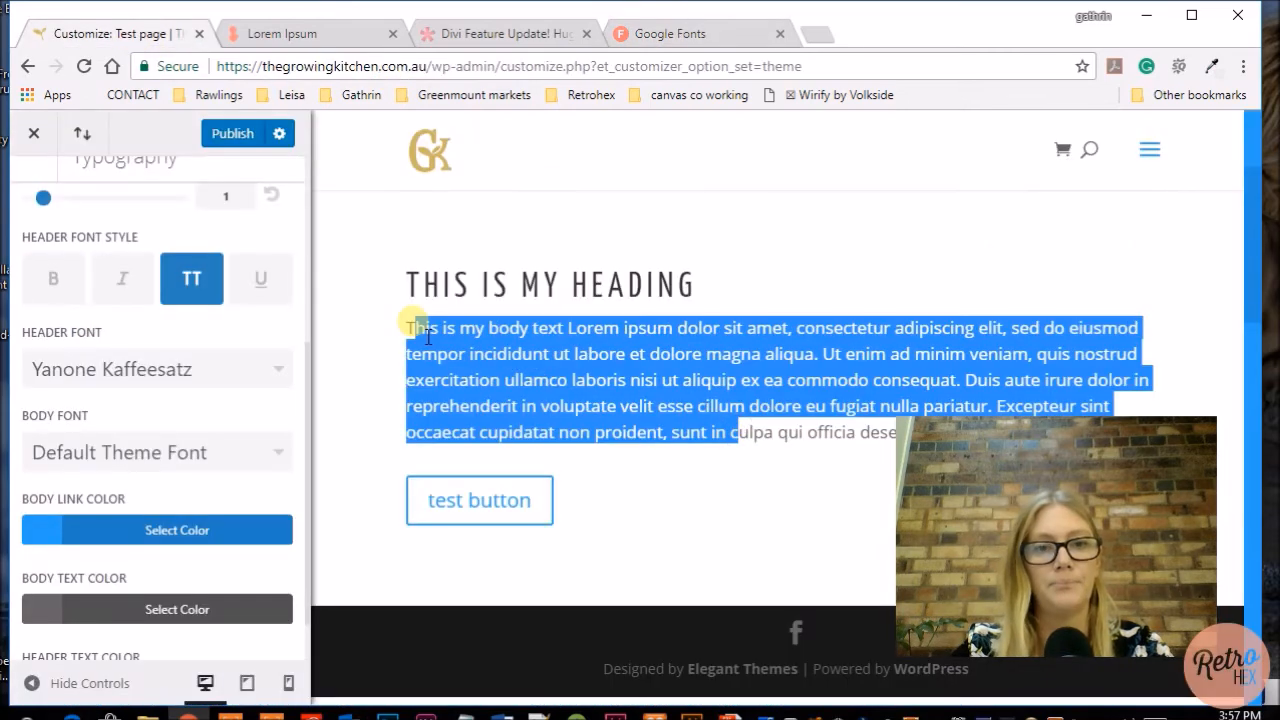
pyautogui.click(650, 34)
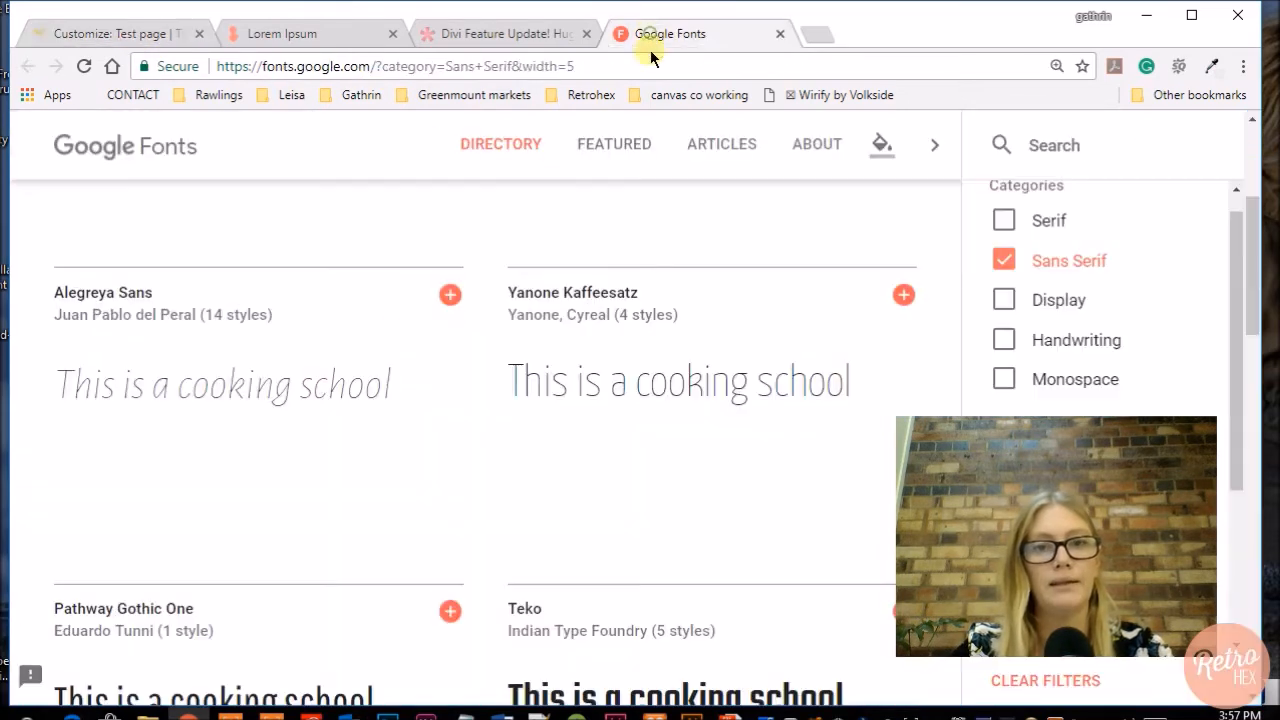
pyautogui.moveTo(870, 405); pyautogui.dragTo(537, 383)
pyautogui.write('This is my body text Lorem ipsum')
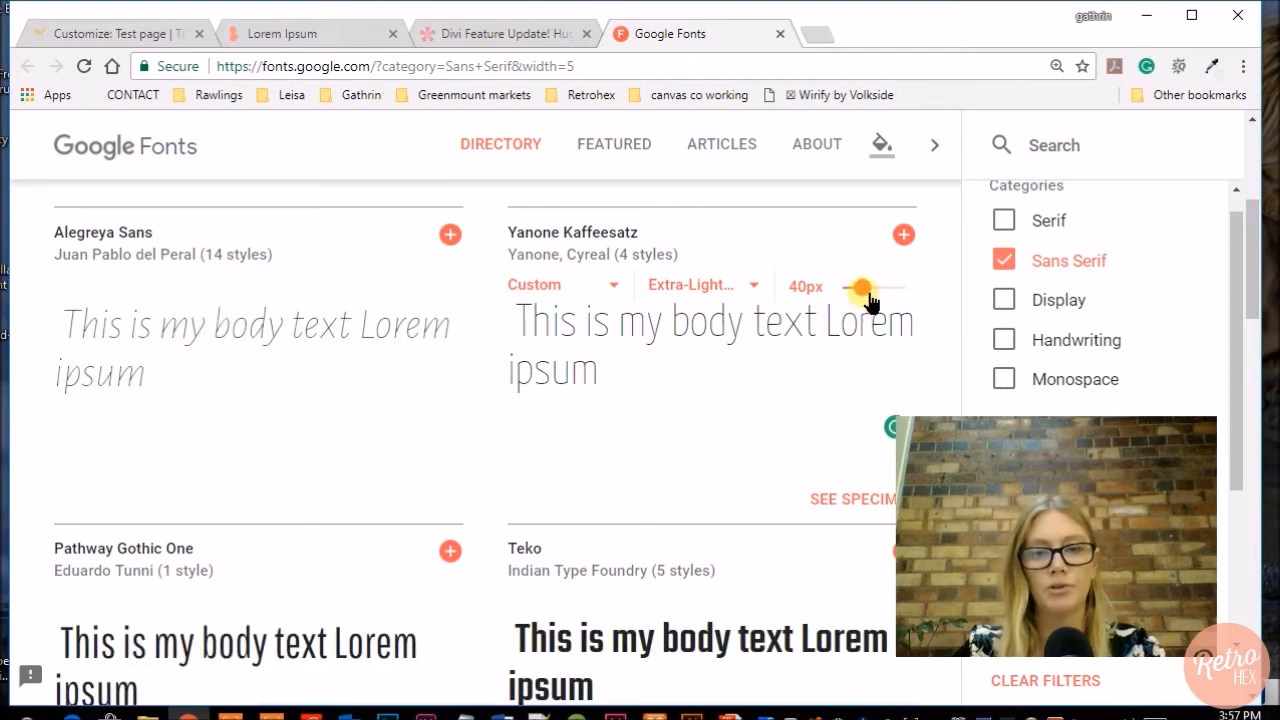
# Reduce the Yanone Kaffeesatz preview to a small body-text size and apply that size to all fonts.
pyautogui.moveTo(862, 298); pyautogui.dragTo(858, 304)
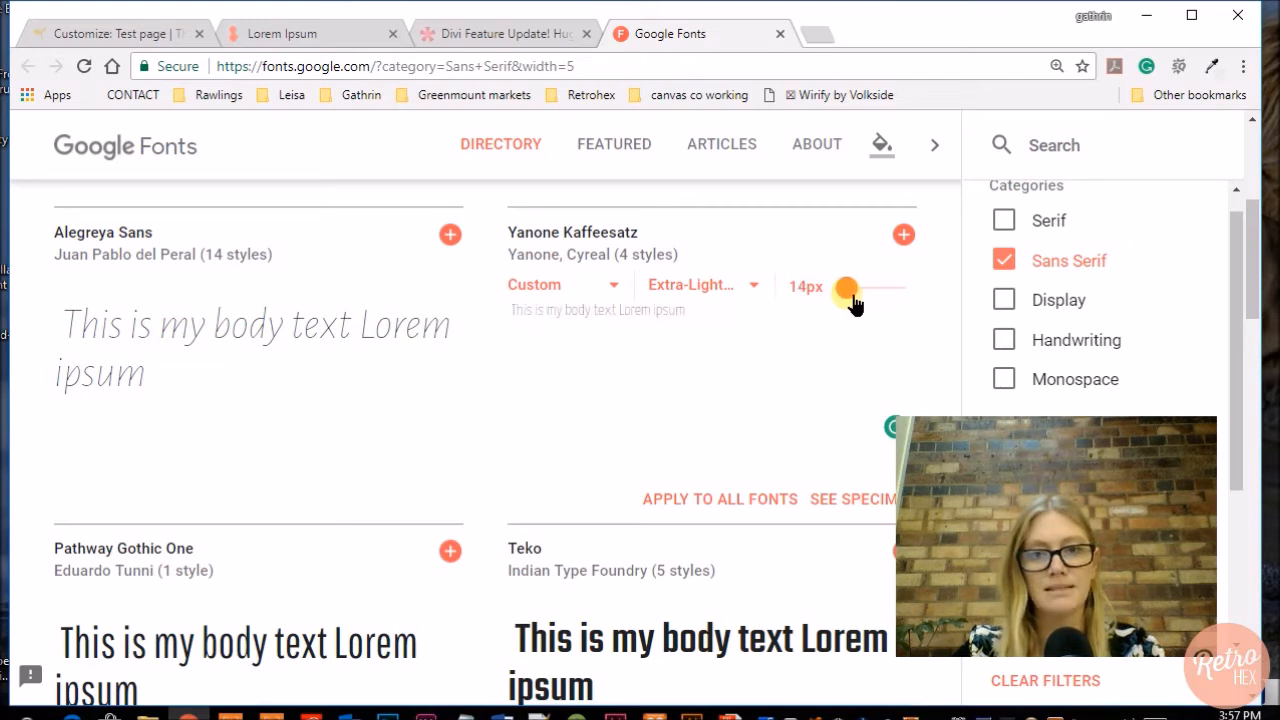
pyautogui.moveTo(853, 305); pyautogui.dragTo(856, 305)
pyautogui.click(743, 508)
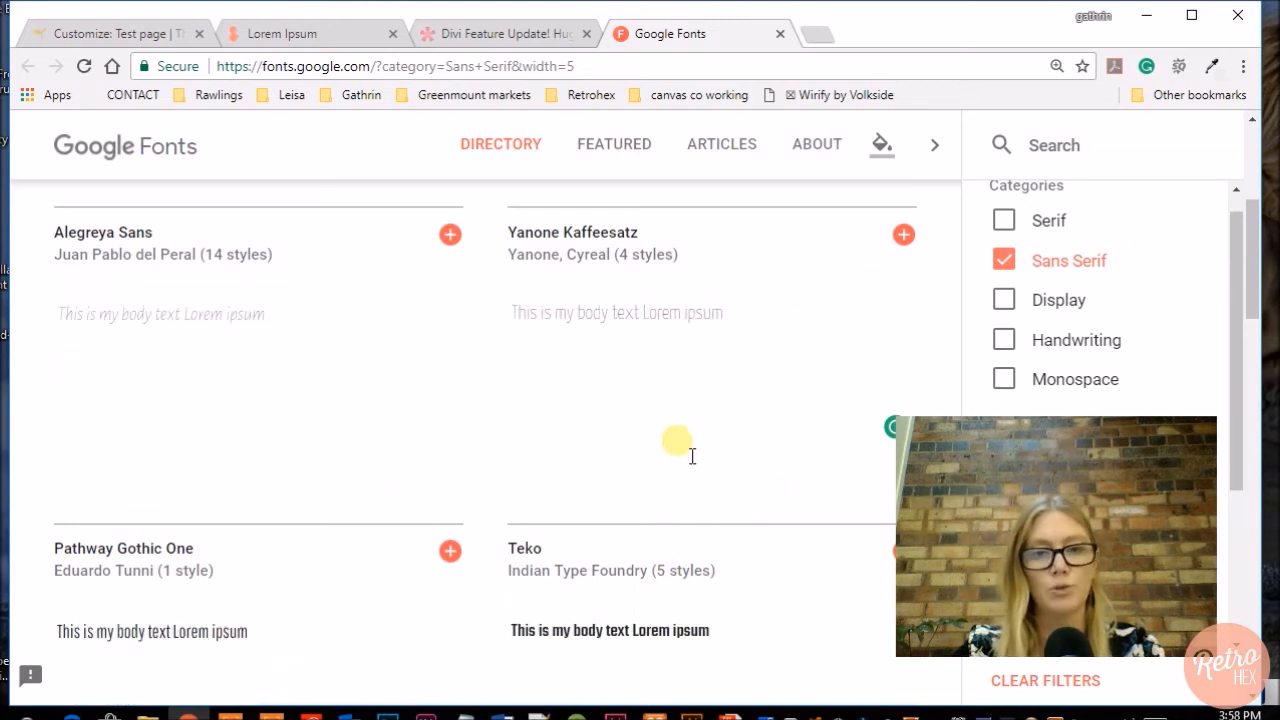
# Turn off the width filter, keeping only the Sans Serif category filter.
pyautogui.scroll(-1, 1060, 400)
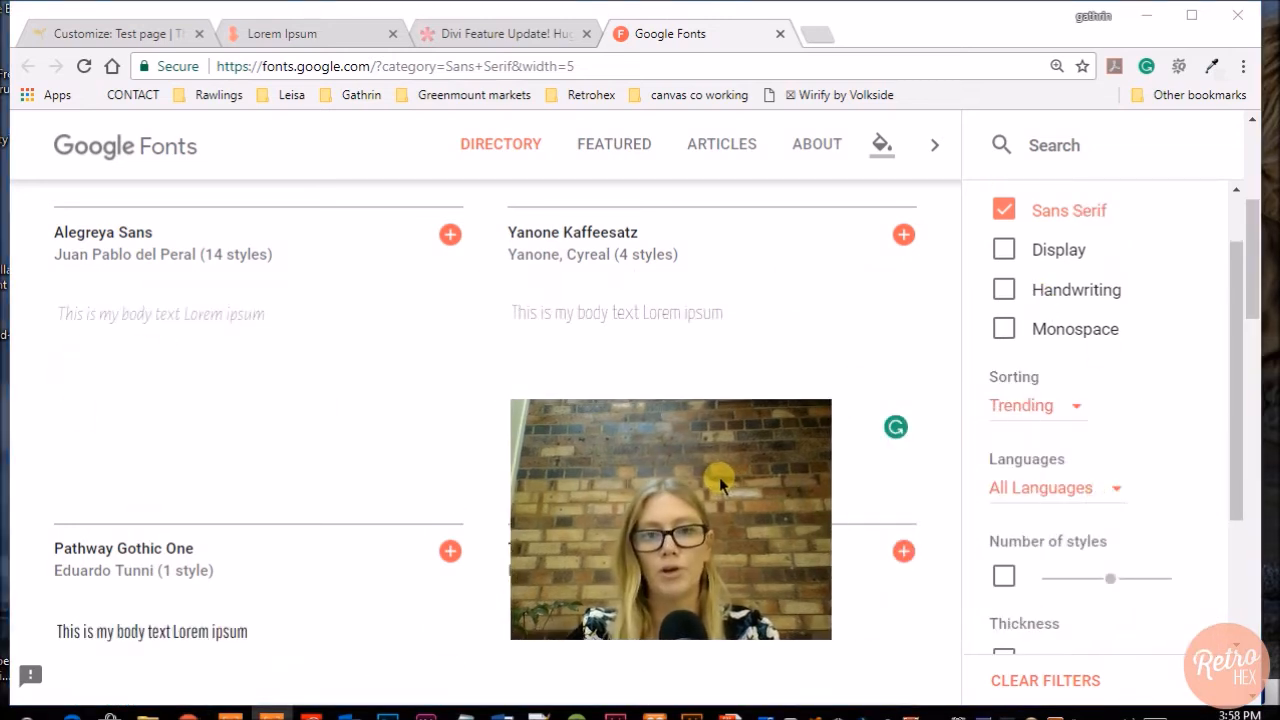
pyautogui.scroll(-2, 1100, 450)
pyautogui.click(1003, 626)
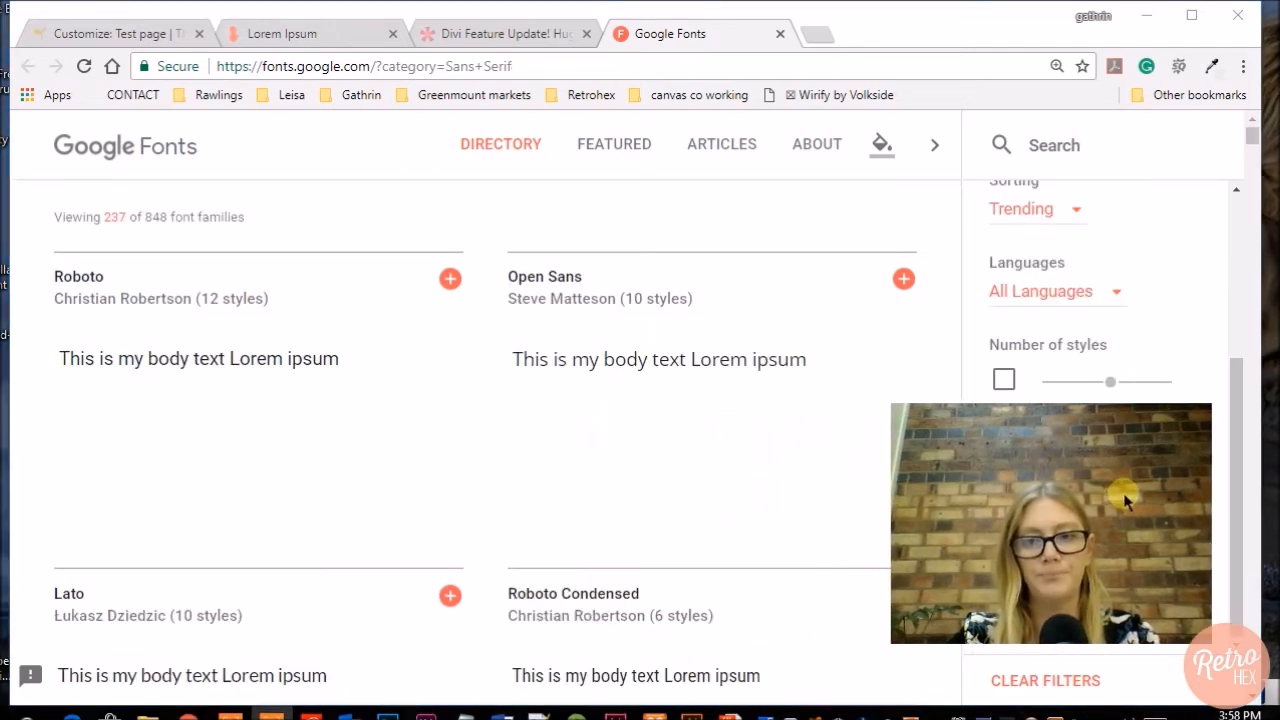
# Switch the font category filter from Sans Serif to Serif and view the serif previews.
pyautogui.moveTo(767, 497)
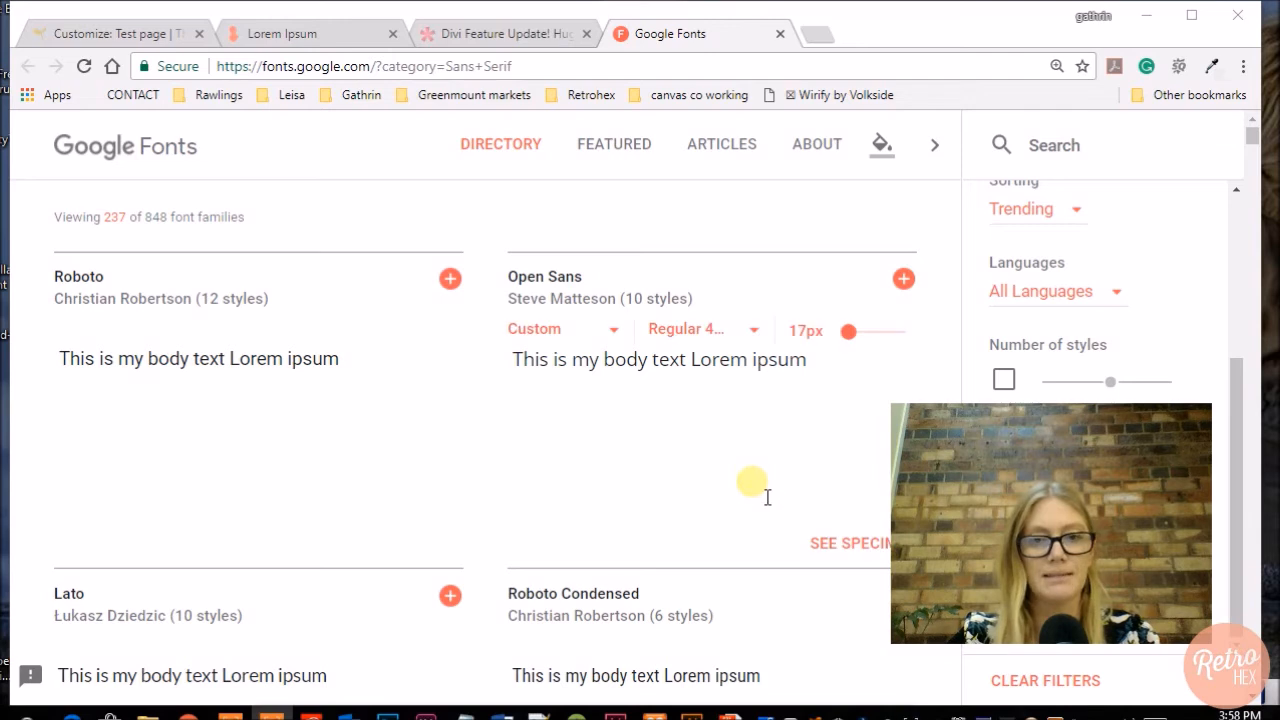
pyautogui.scroll(3, 1210, 262)
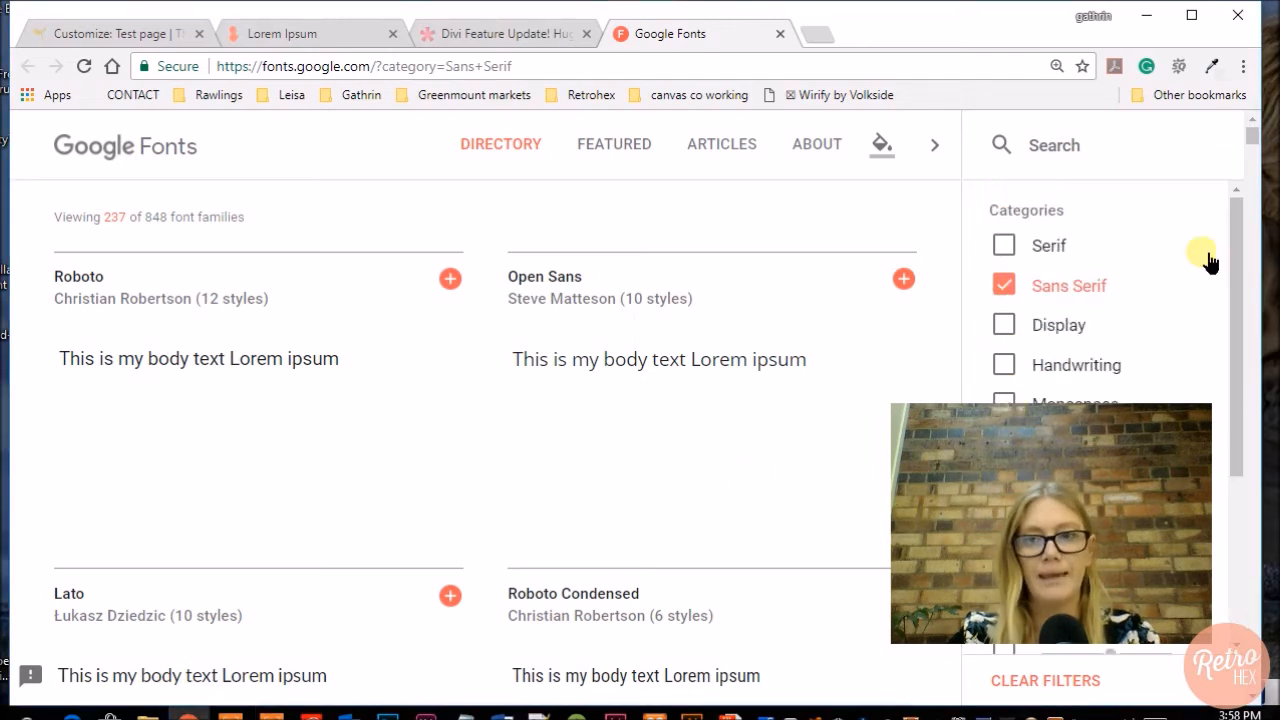
pyautogui.click(1004, 285)
pyautogui.click(1008, 248)
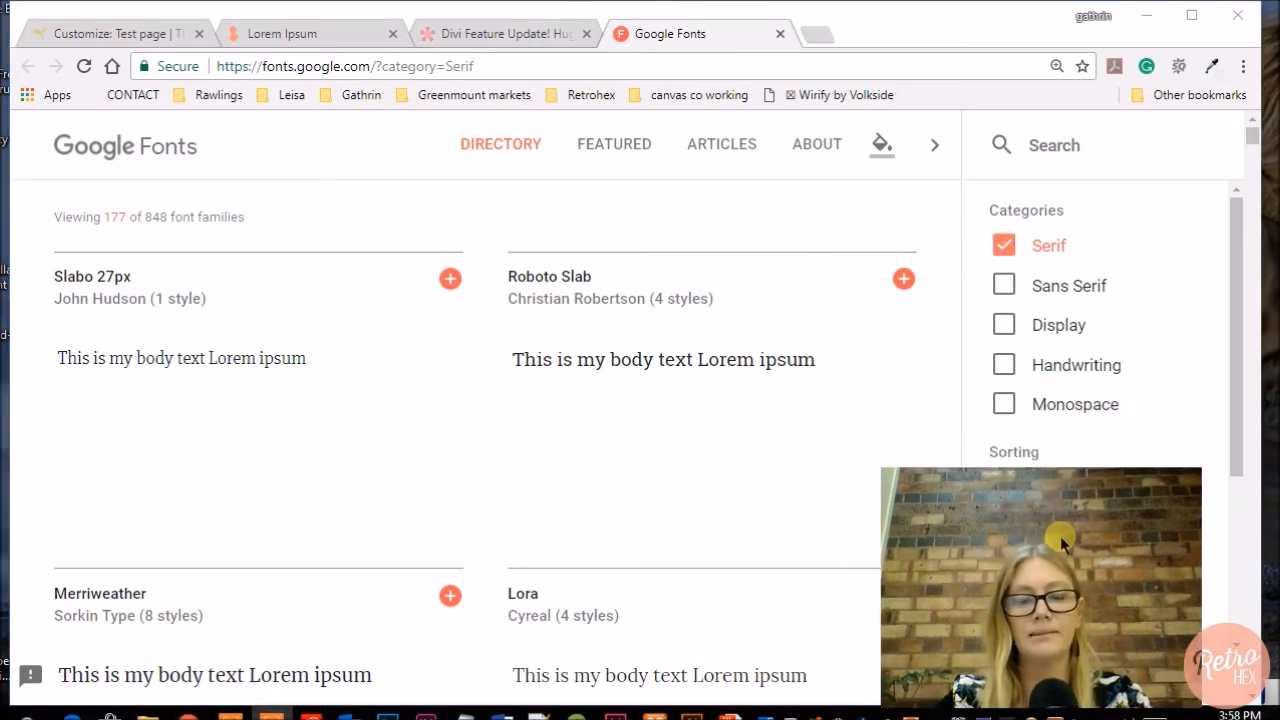
pyautogui.scroll(-1, 665, 528)
pyautogui.scroll(1, 665, 528)
# Filter the fonts to Sans Serif only and compare the body text previews down to Raleway.
pyautogui.click(1030, 298)
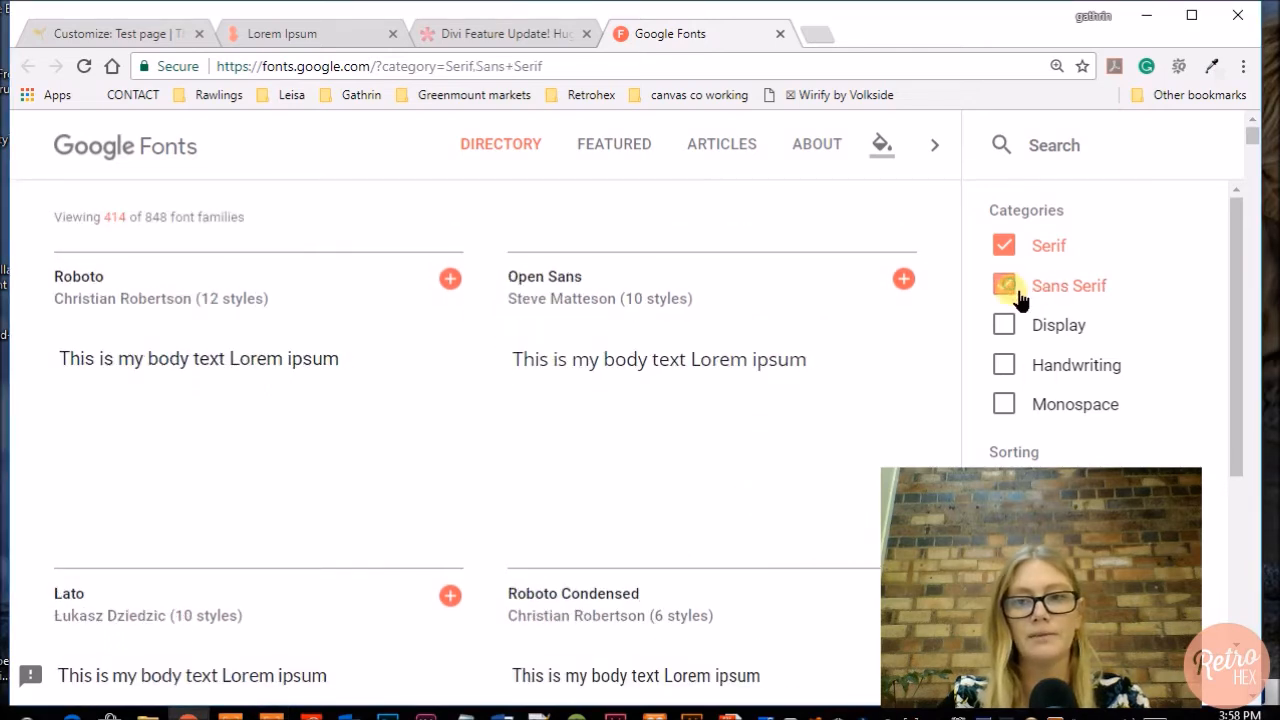
pyautogui.click(1006, 245)
pyautogui.scroll(-1, 426, 389)
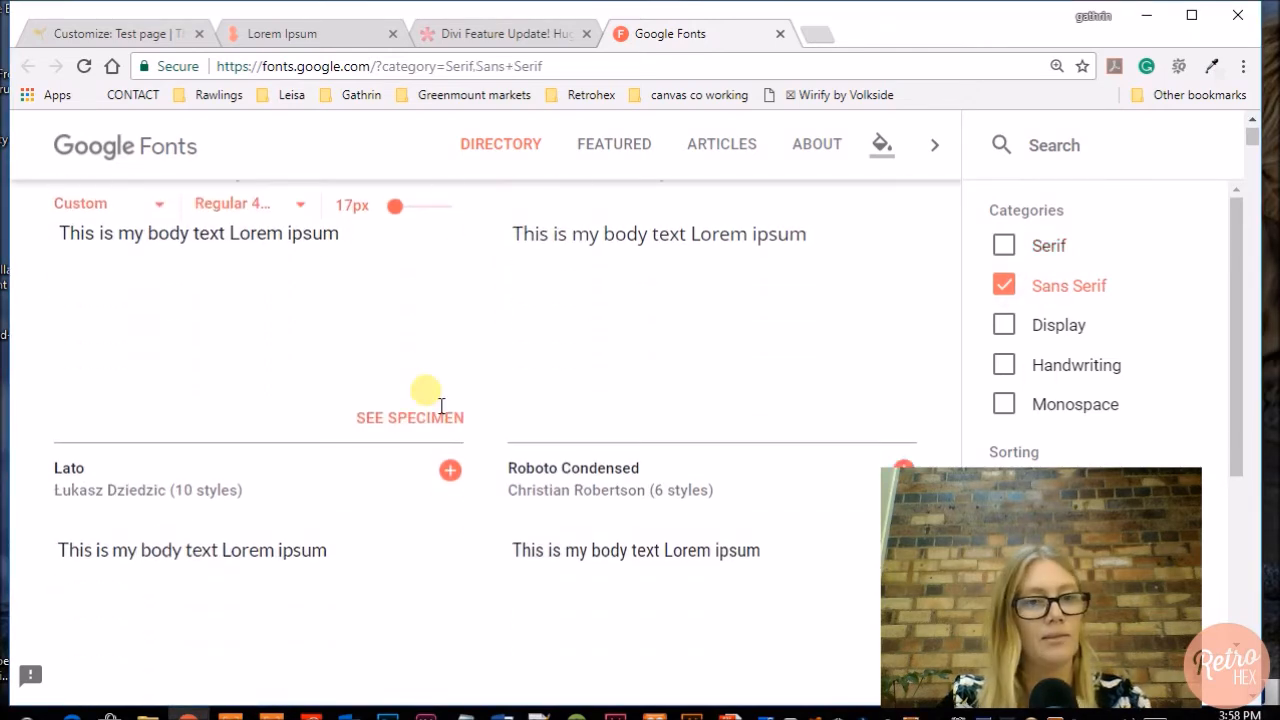
pyautogui.scroll(1, 426, 389)
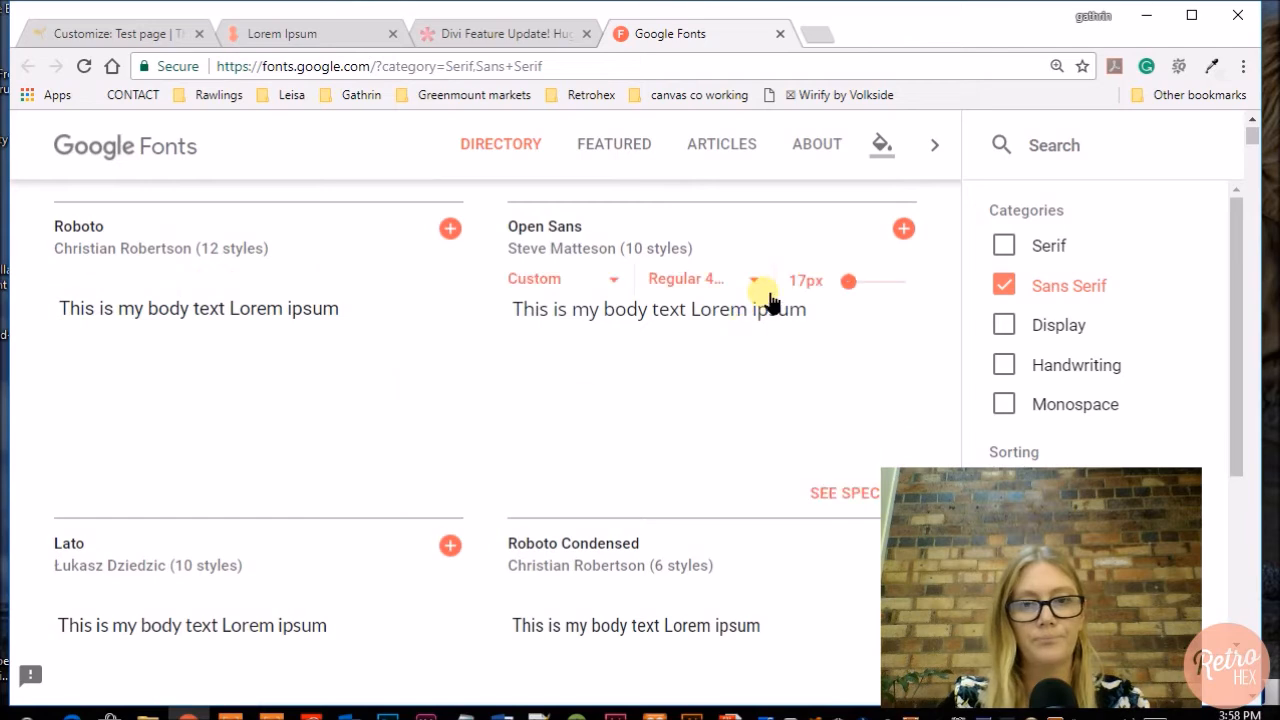
pyautogui.scroll(-5, 733, 425)
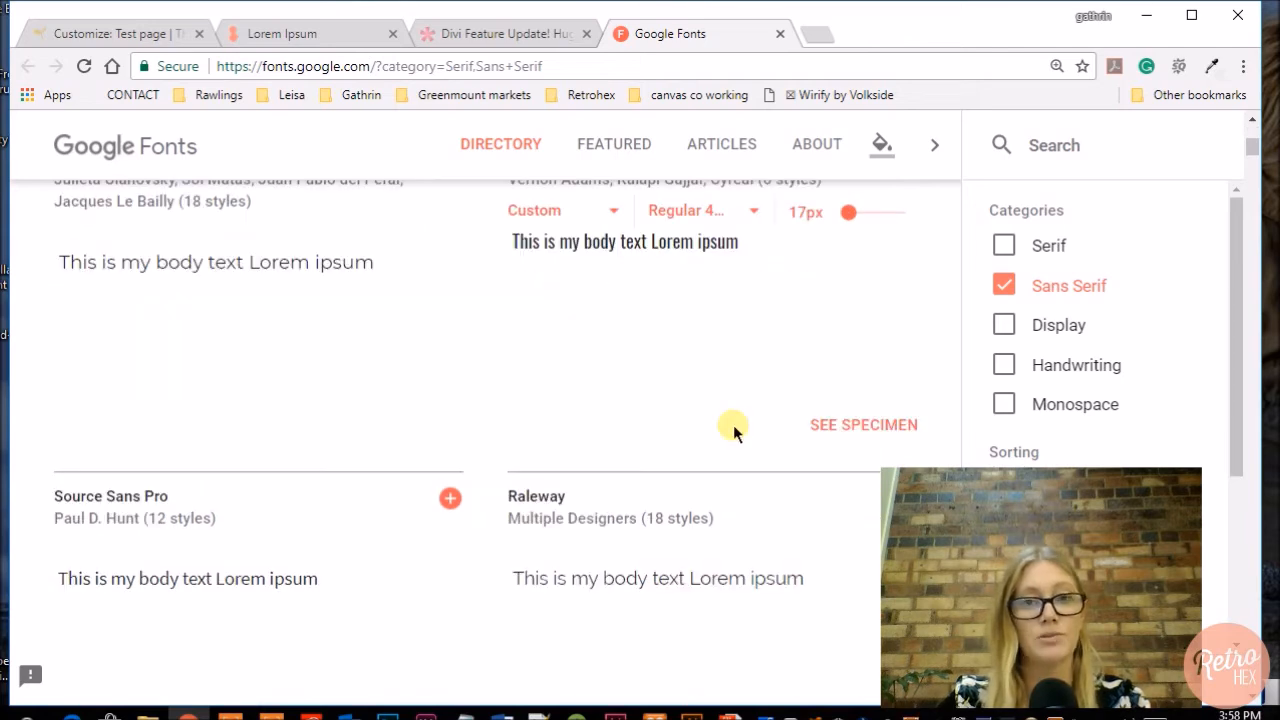
pyautogui.scroll(-1, 733, 425)
pyautogui.scroll(-2, 735, 428)
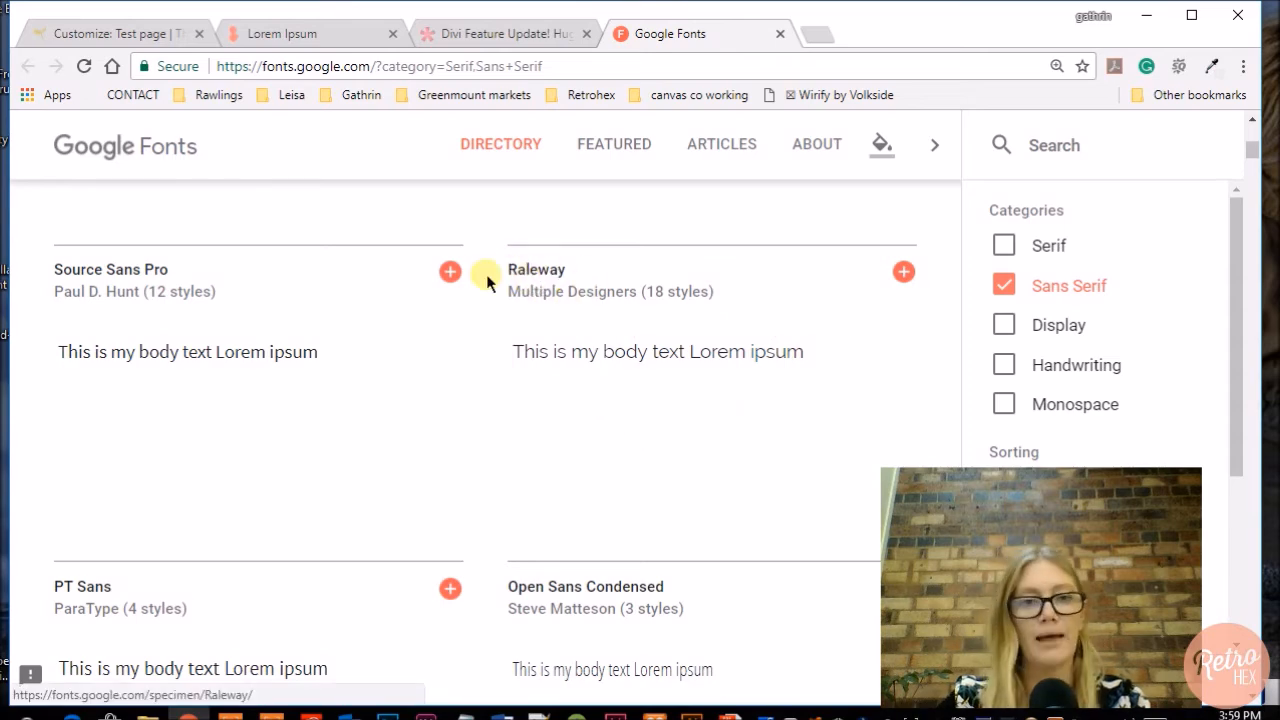
# Switch to the theme customizer and set the body font to Raleway.
pyautogui.click(125, 36)
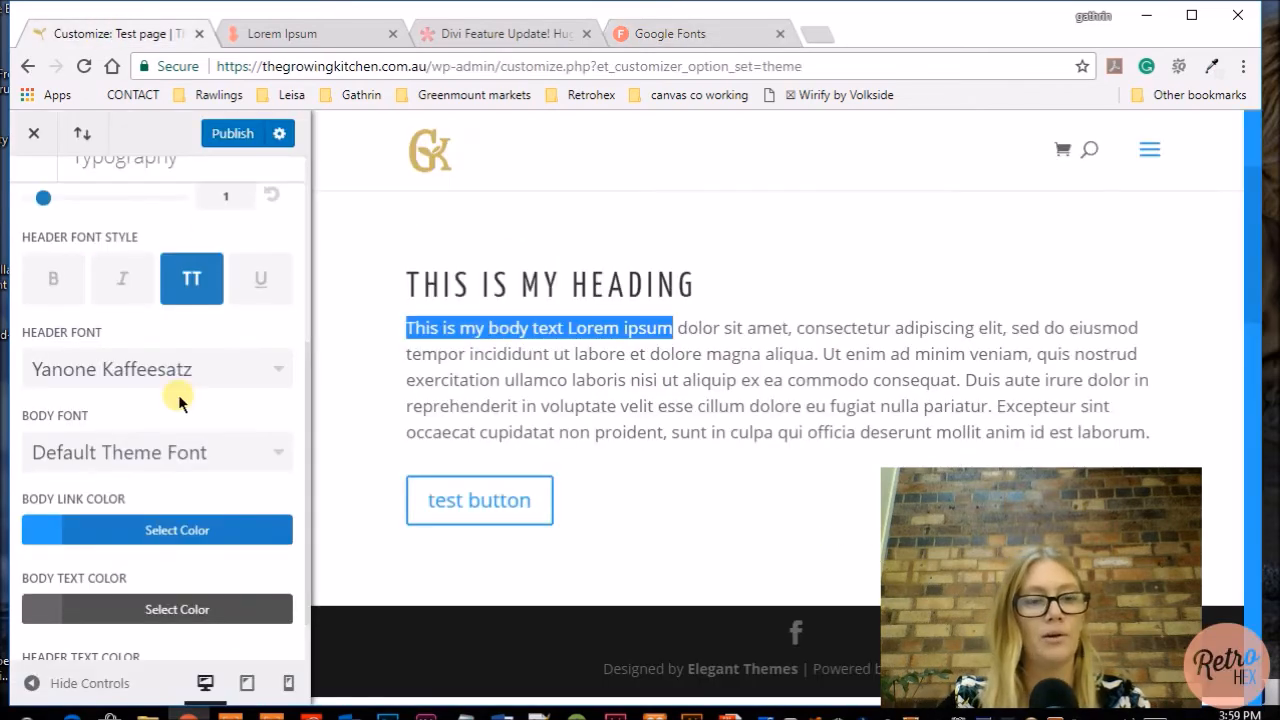
pyautogui.click(277, 458)
pyautogui.moveTo(277, 468); pyautogui.dragTo(284, 635)
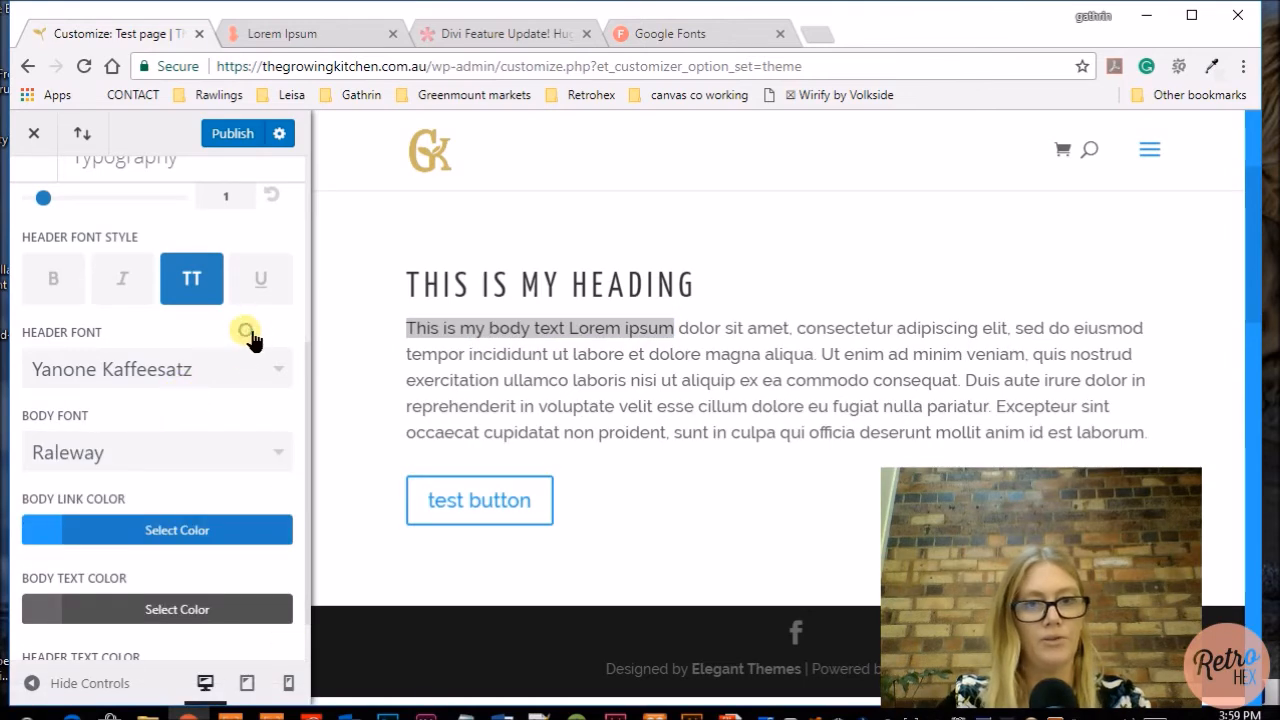
pyautogui.click(713, 292)
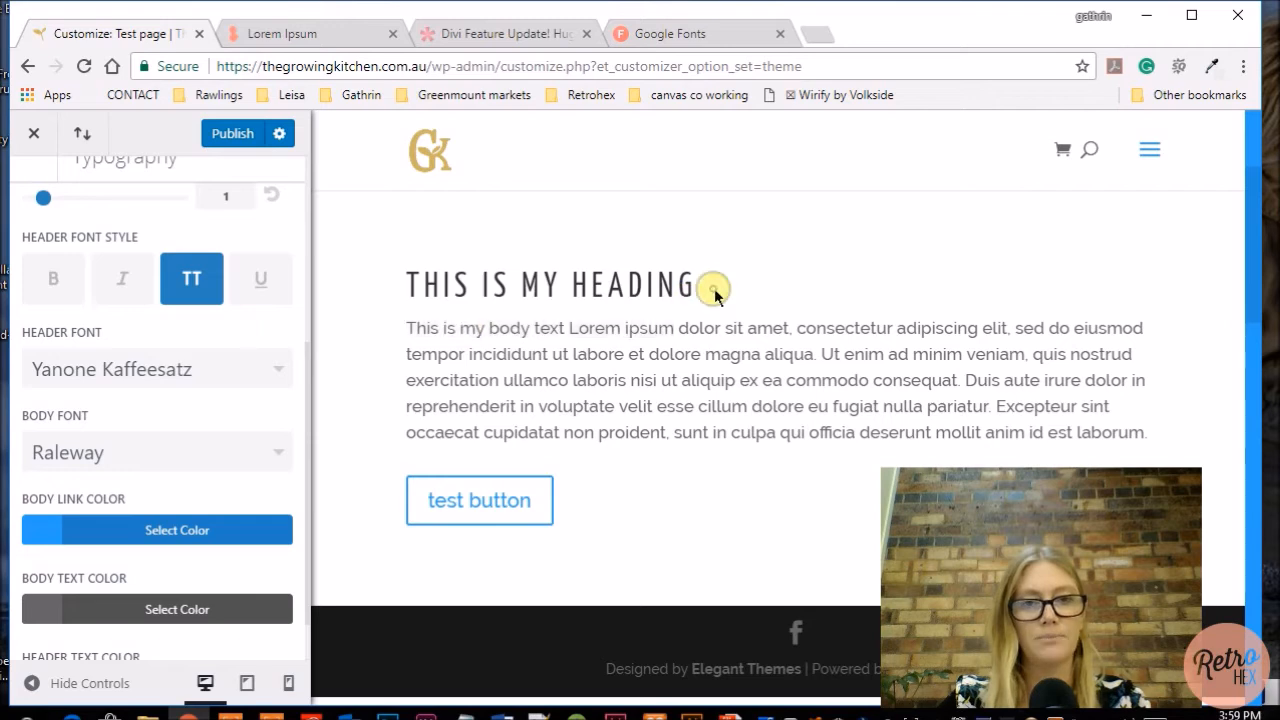
# Increase the header letter spacing to 6.
pyautogui.scroll(3, 244, 344)
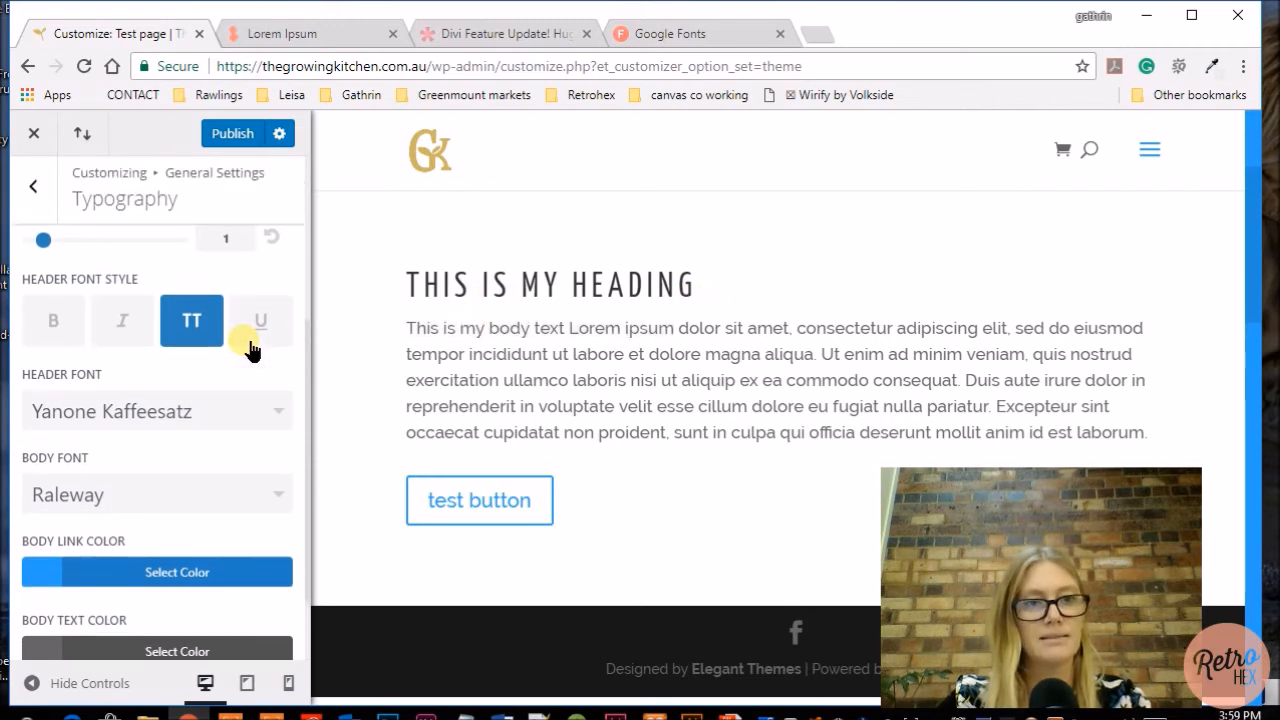
pyautogui.scroll(2, 244, 344)
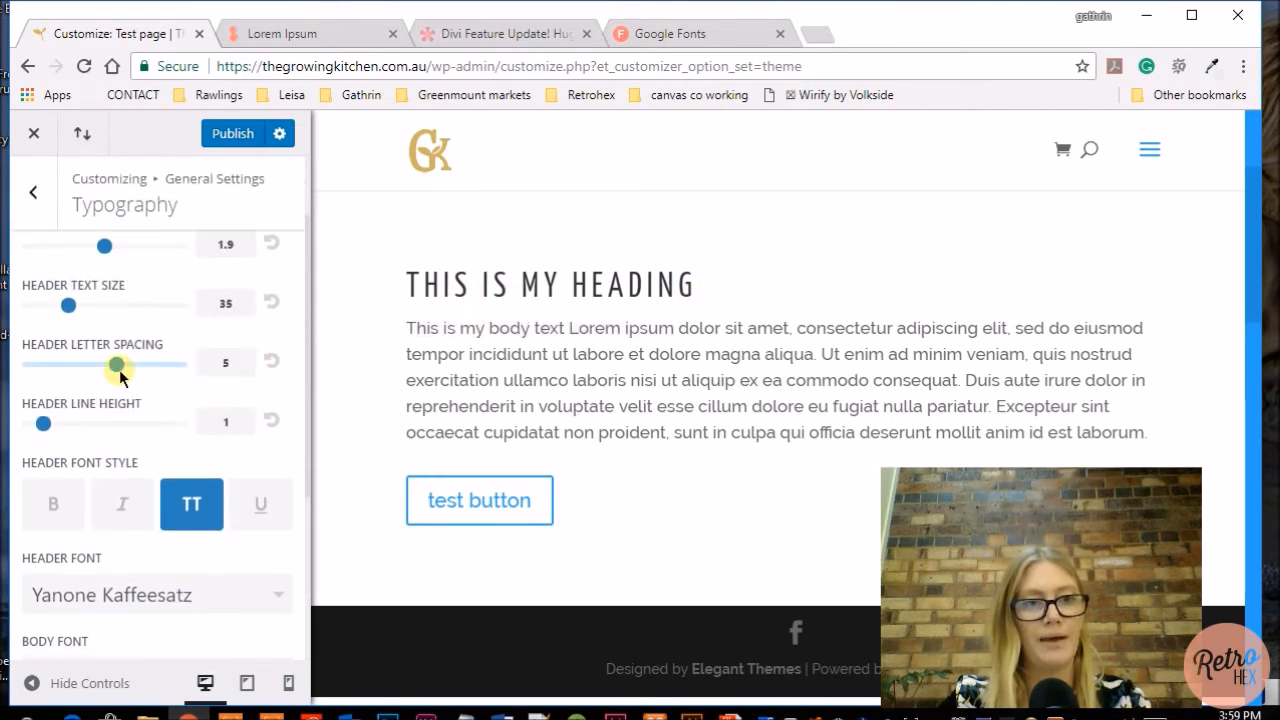
pyautogui.moveTo(118, 366); pyautogui.dragTo(128, 368)
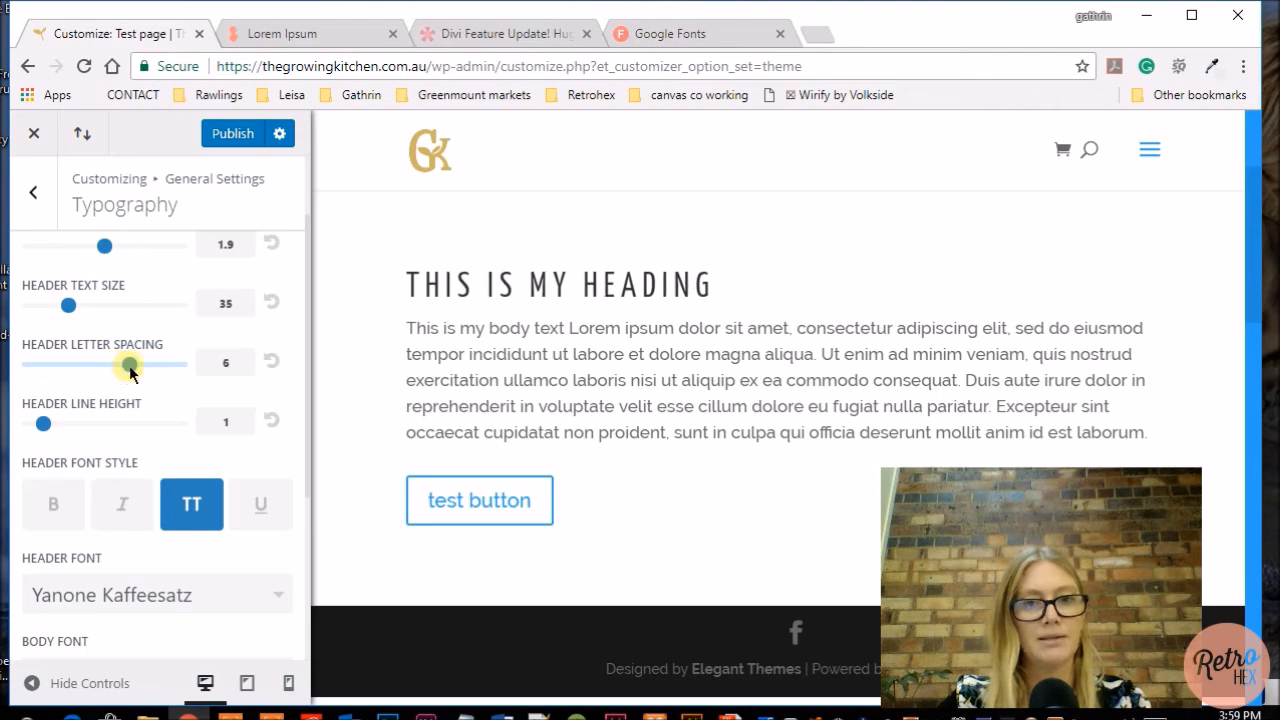
# Set the body link color to #cbb666 in the typography settings.
pyautogui.scroll(-3, 210, 408)
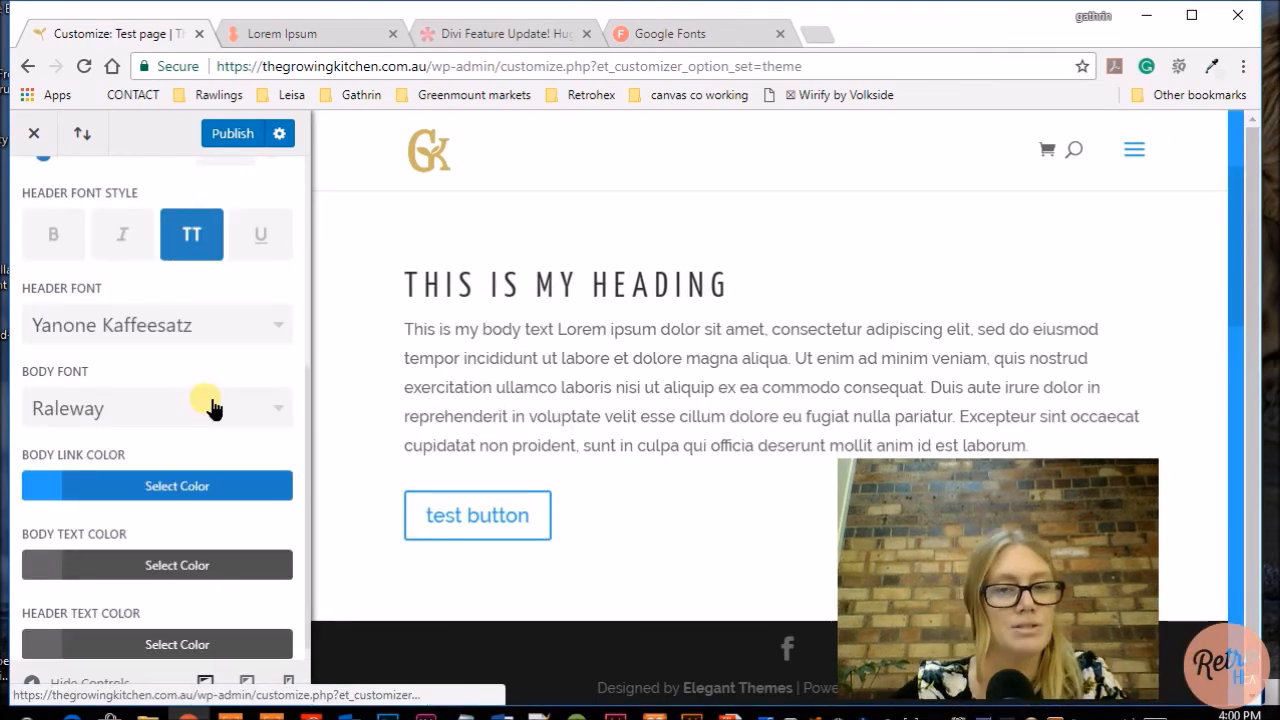
pyautogui.scroll(-1, 600, 386)
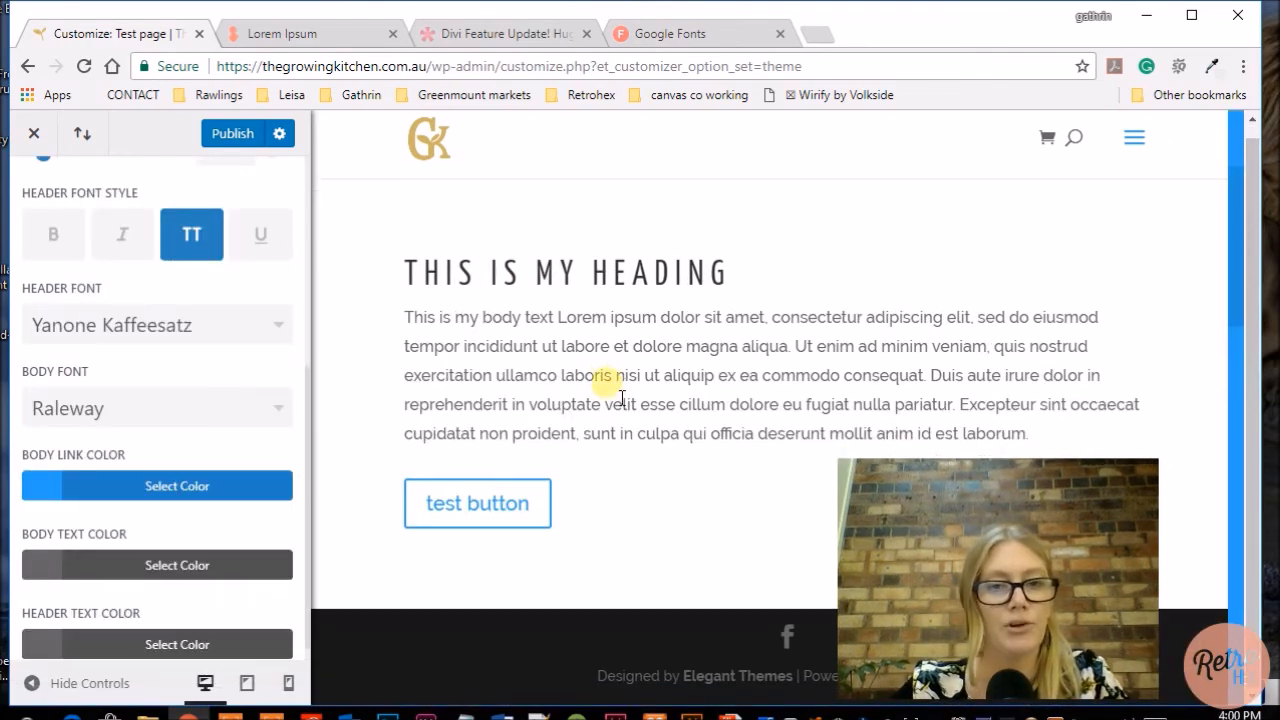
pyautogui.scroll(-1, 212, 412)
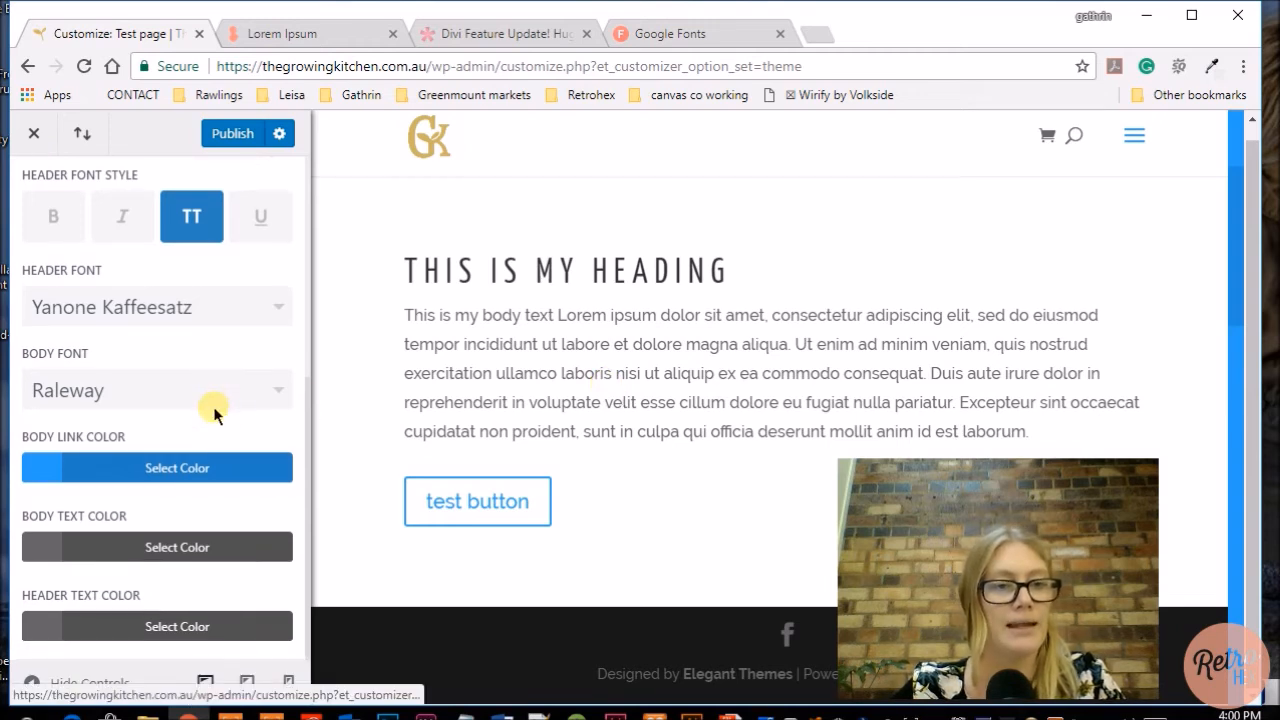
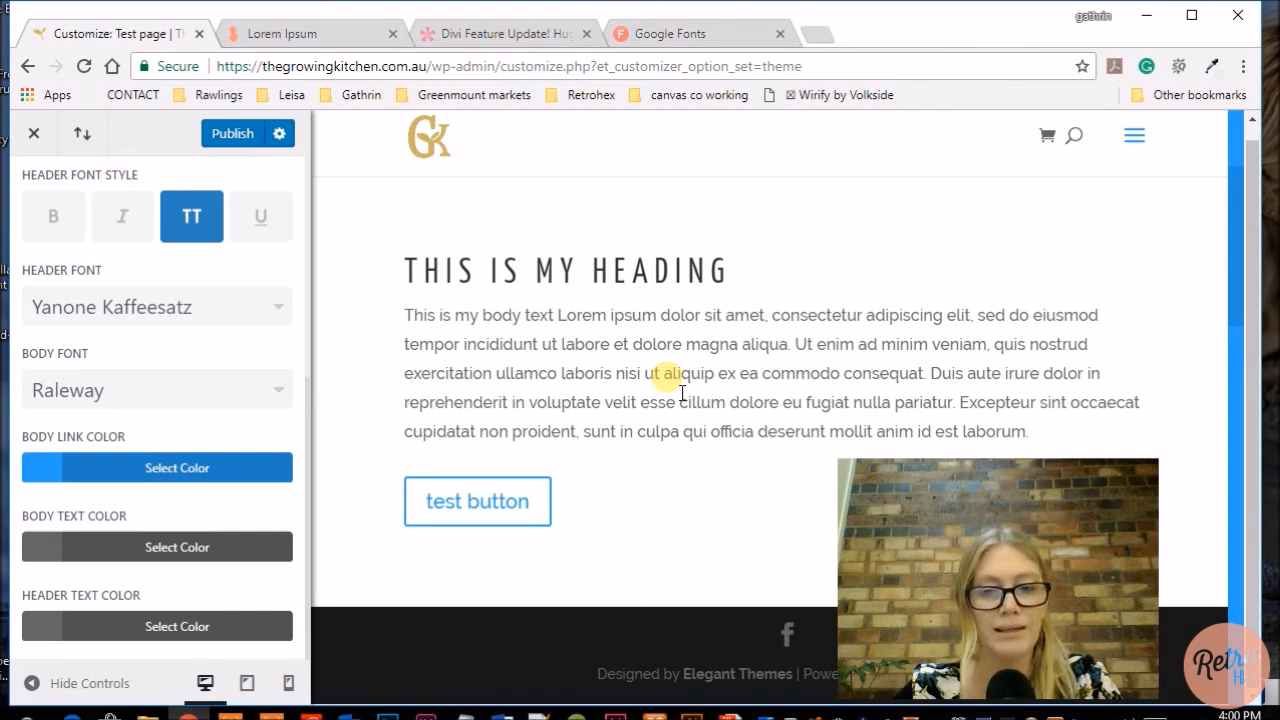
pyautogui.click(144, 476)
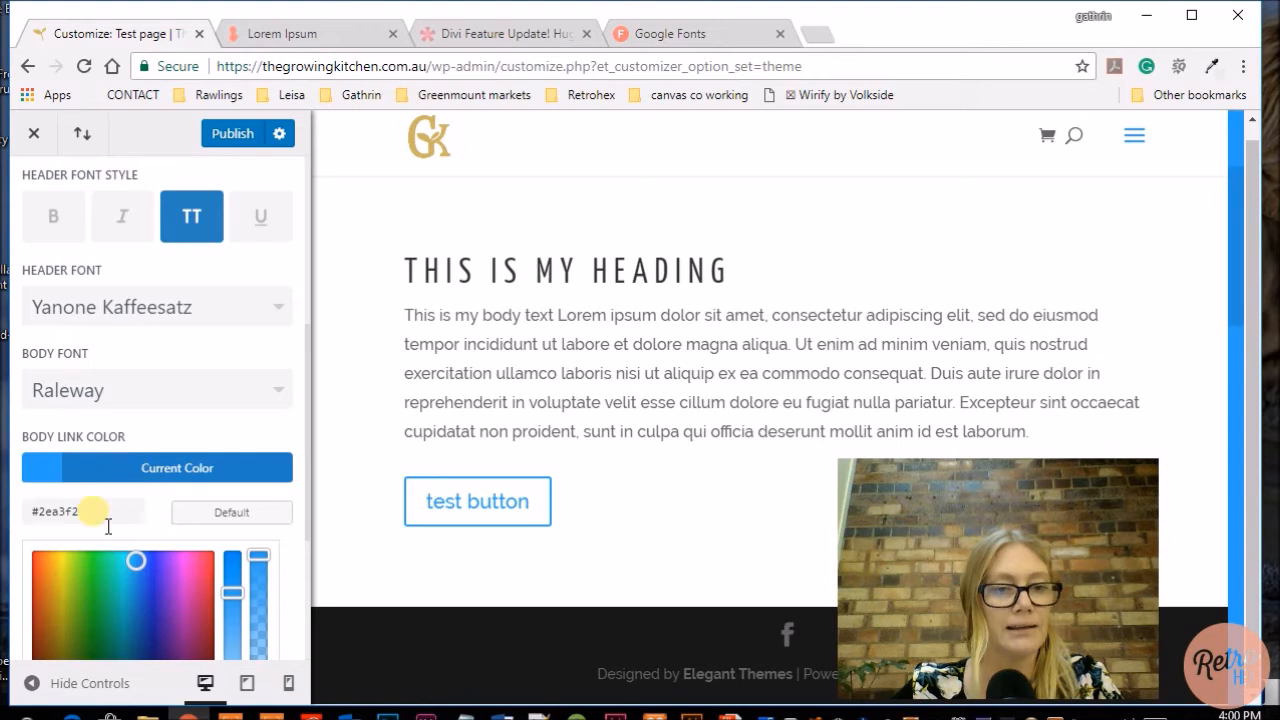
pyautogui.moveTo(107, 524); pyautogui.dragTo(24, 521)
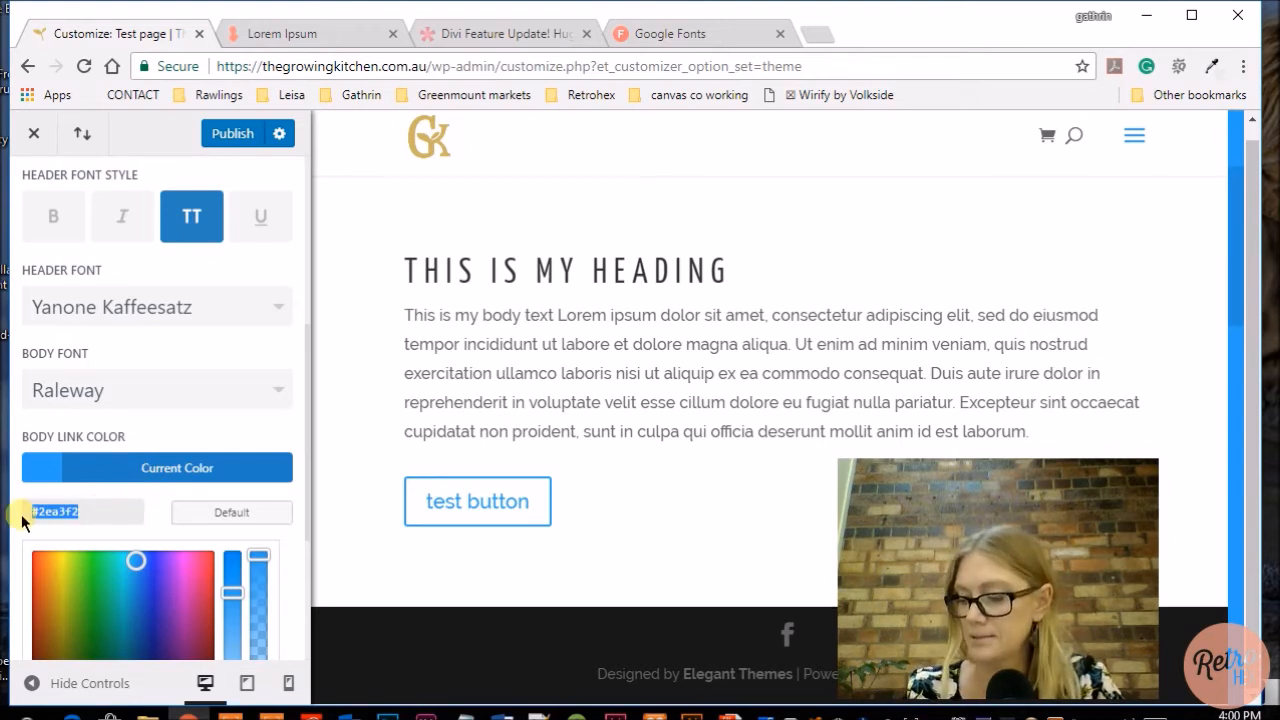
pyautogui.write('cbb666')
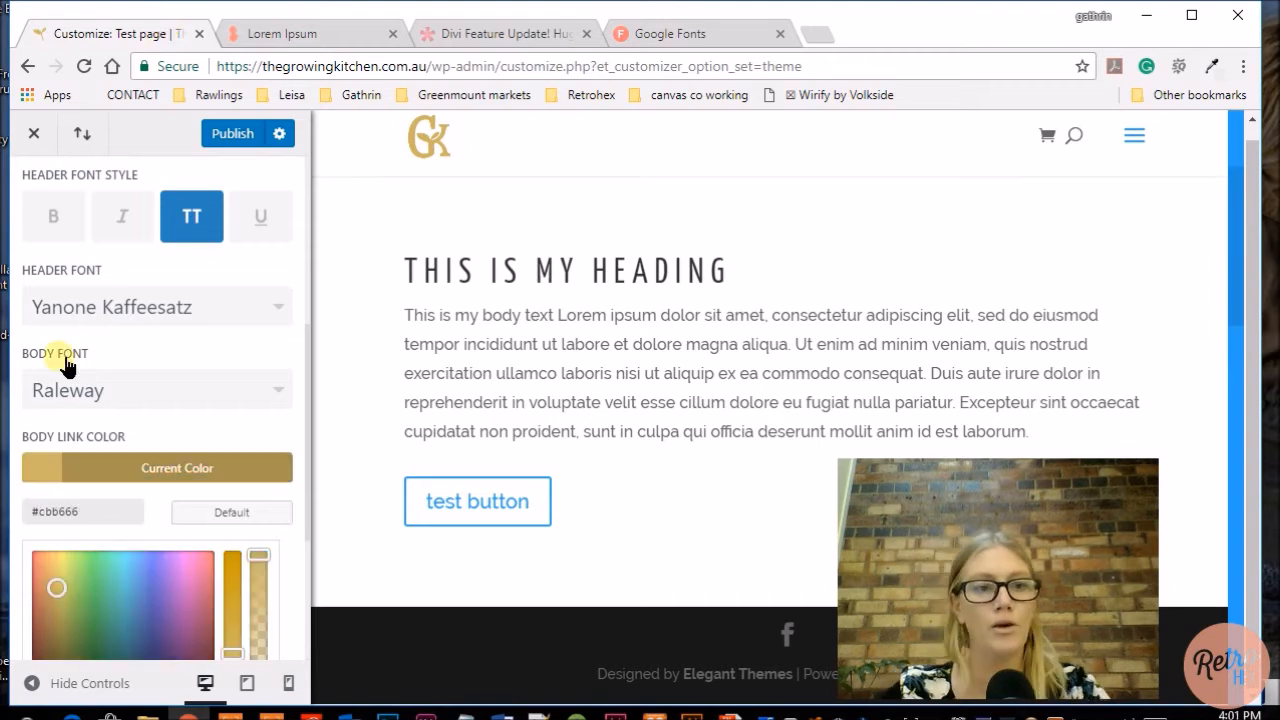
# Darken the body text color to the dark grey #303030.
pyautogui.scroll(-1, 171, 397)
pyautogui.scroll(-1, 174, 383)
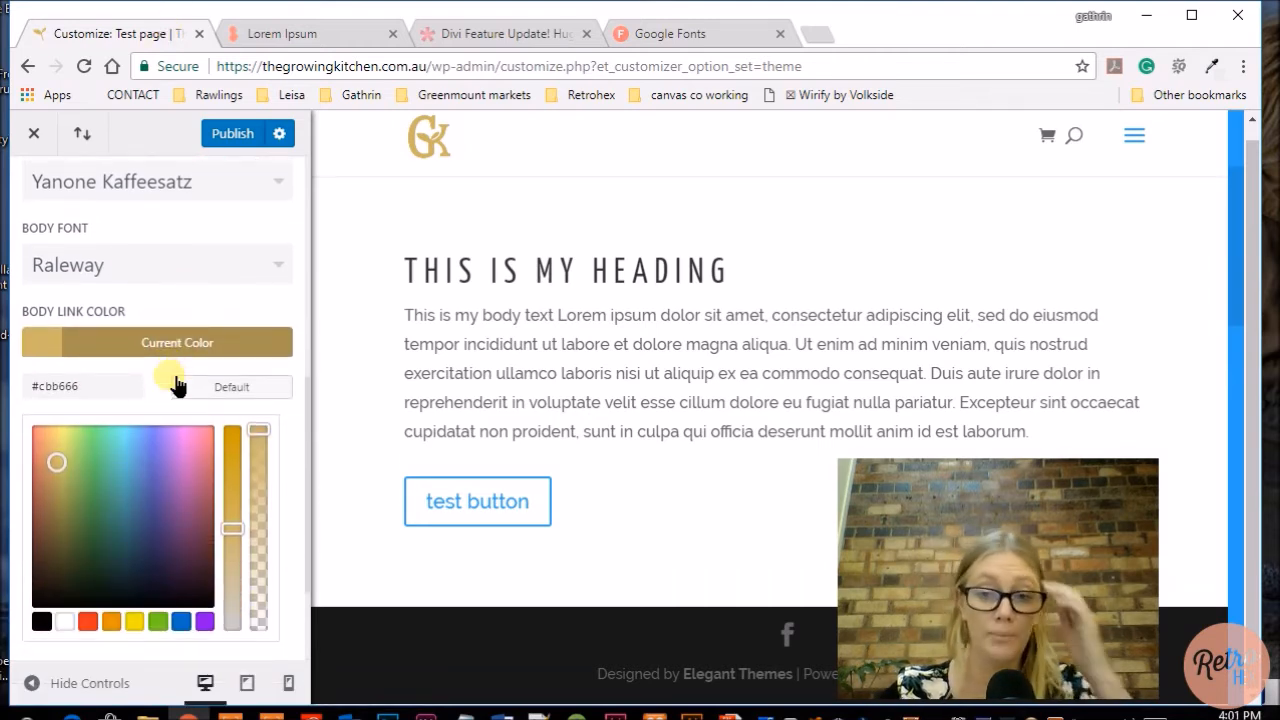
pyautogui.scroll(-2, 175, 382)
pyautogui.click(165, 544)
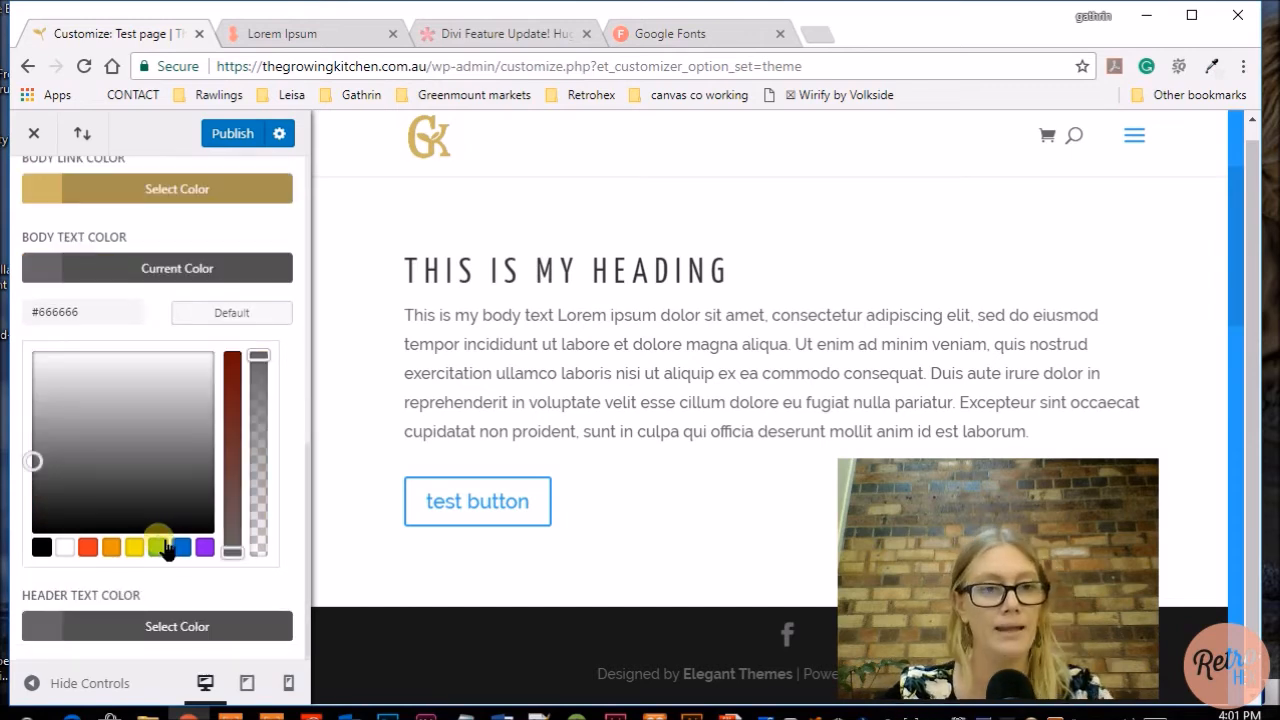
pyautogui.click(35, 498)
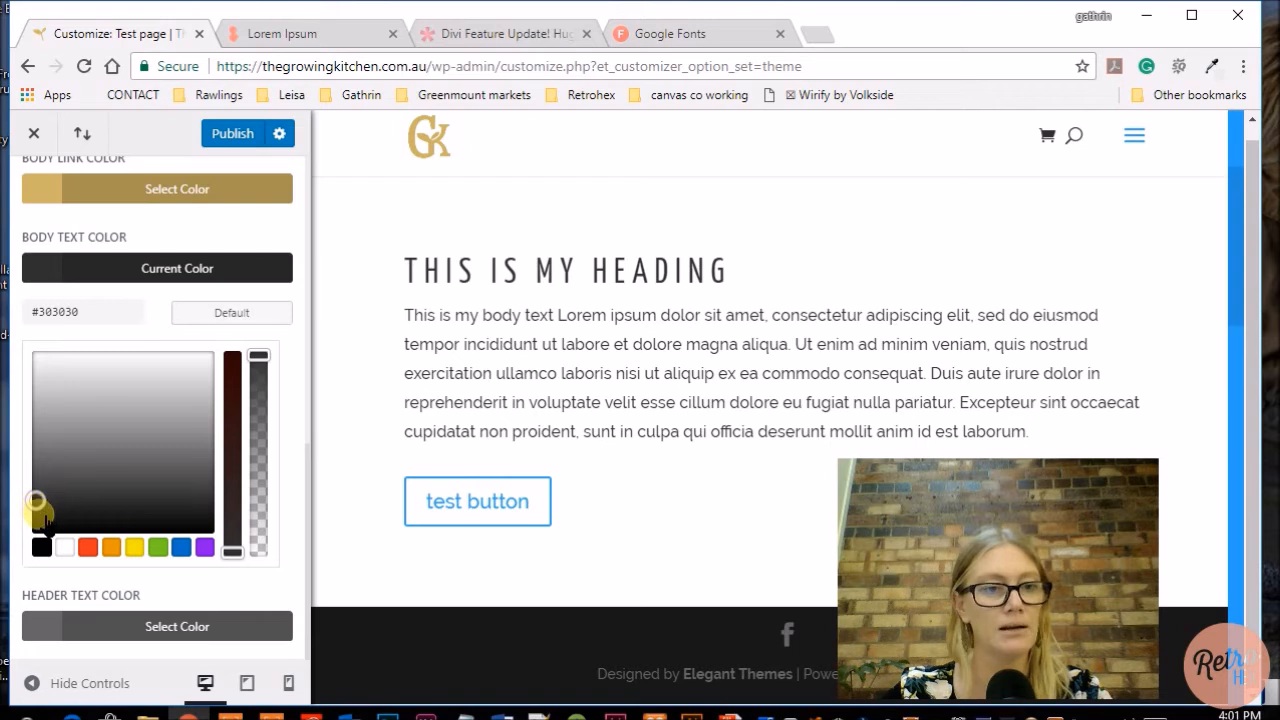
# Set the header text color to the dark grey #232323.
pyautogui.click(120, 626)
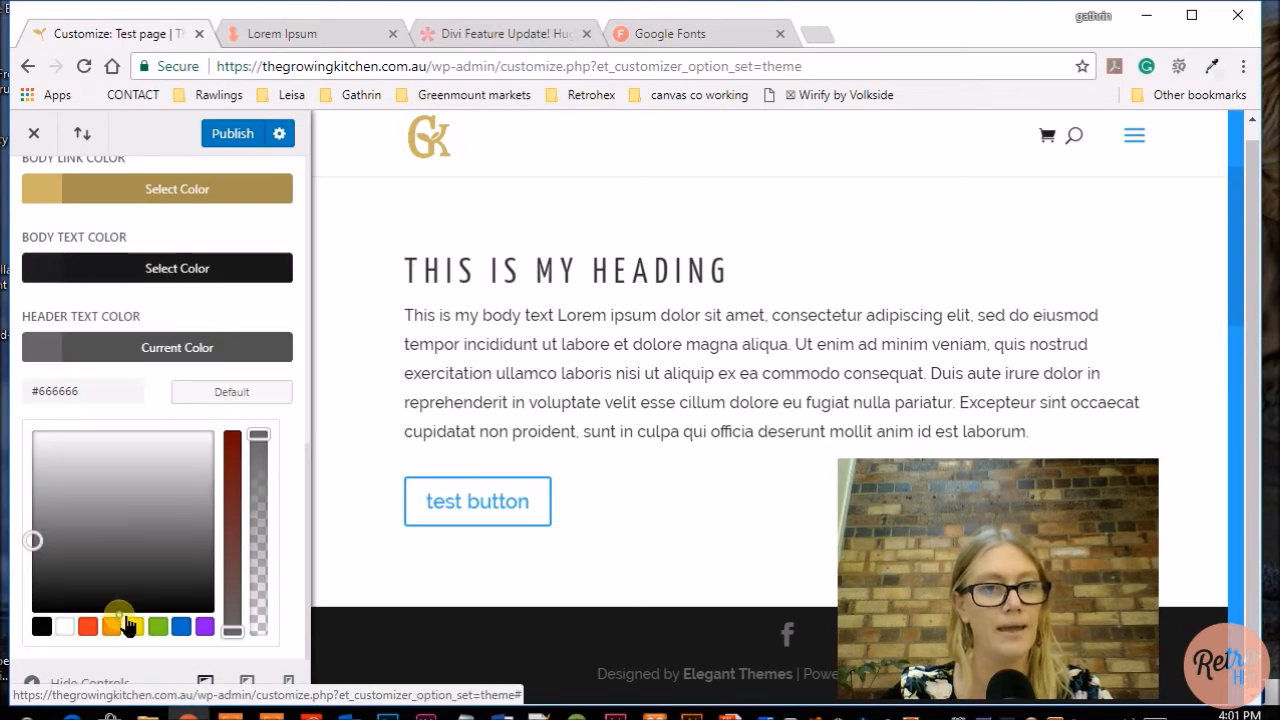
pyautogui.click(43, 568)
pyautogui.click(43, 586)
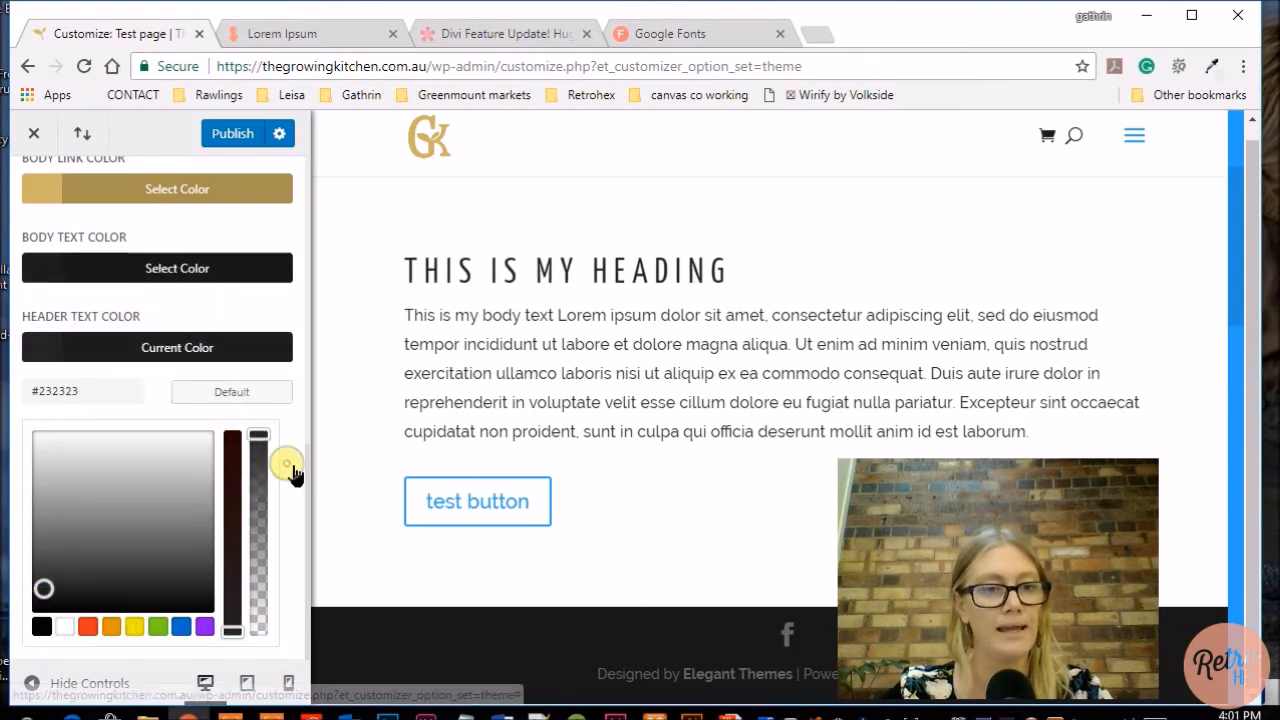
# Publish the typography changes and review the text size and spacing settings.
pyautogui.scroll(2, 293, 472)
pyautogui.scroll(3, 293, 472)
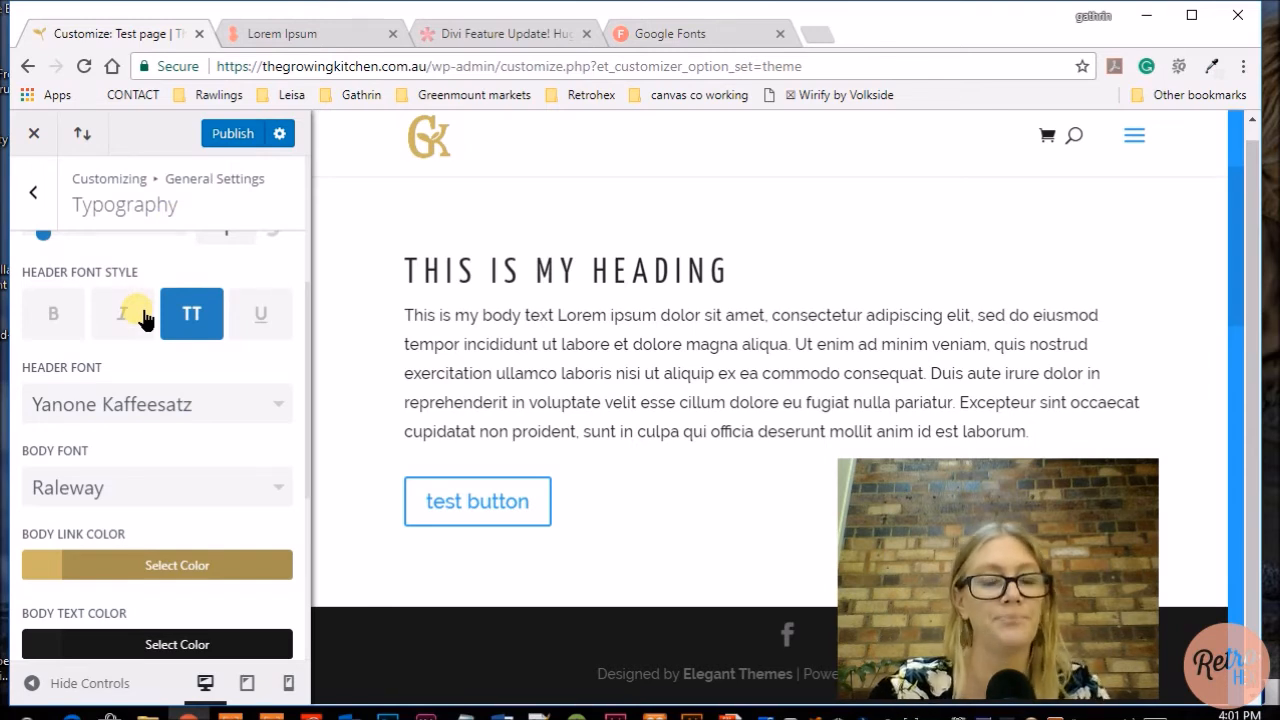
pyautogui.click(232, 136)
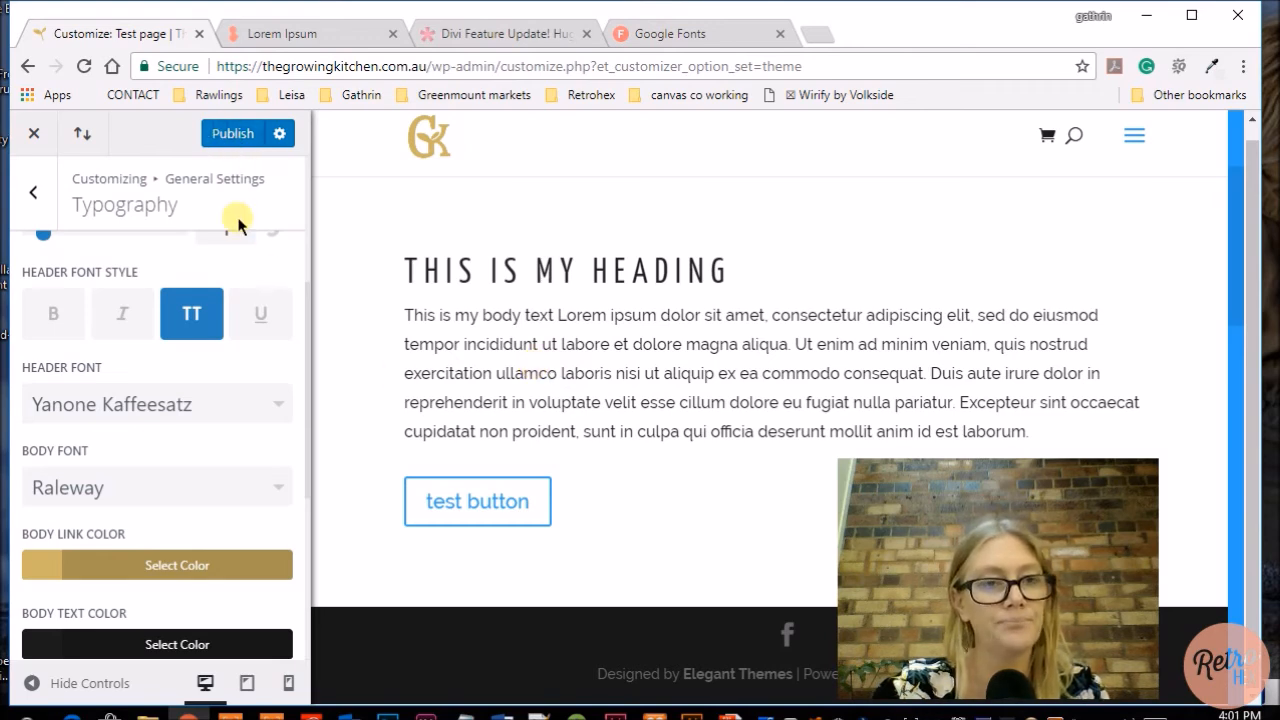
pyautogui.scroll(3, 274, 260)
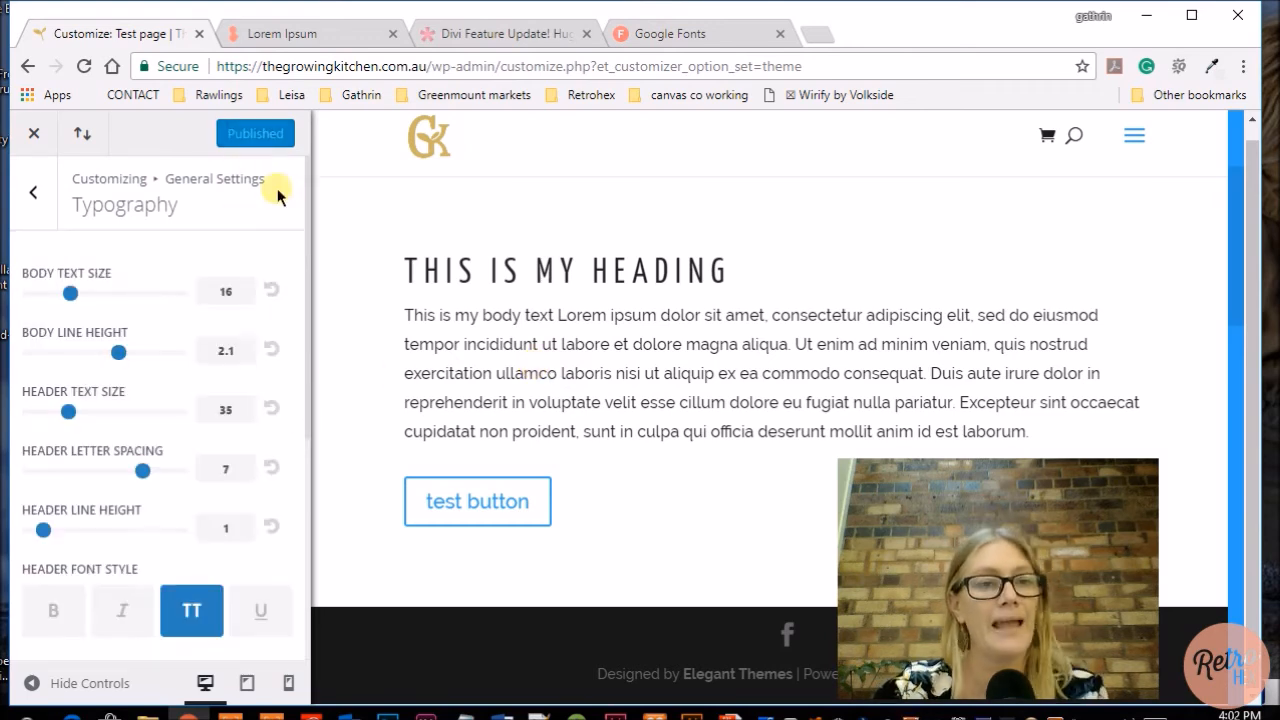
# Set the theme accent color to #ccb666 in the general layout settings and publish the change.
pyautogui.click(38, 195)
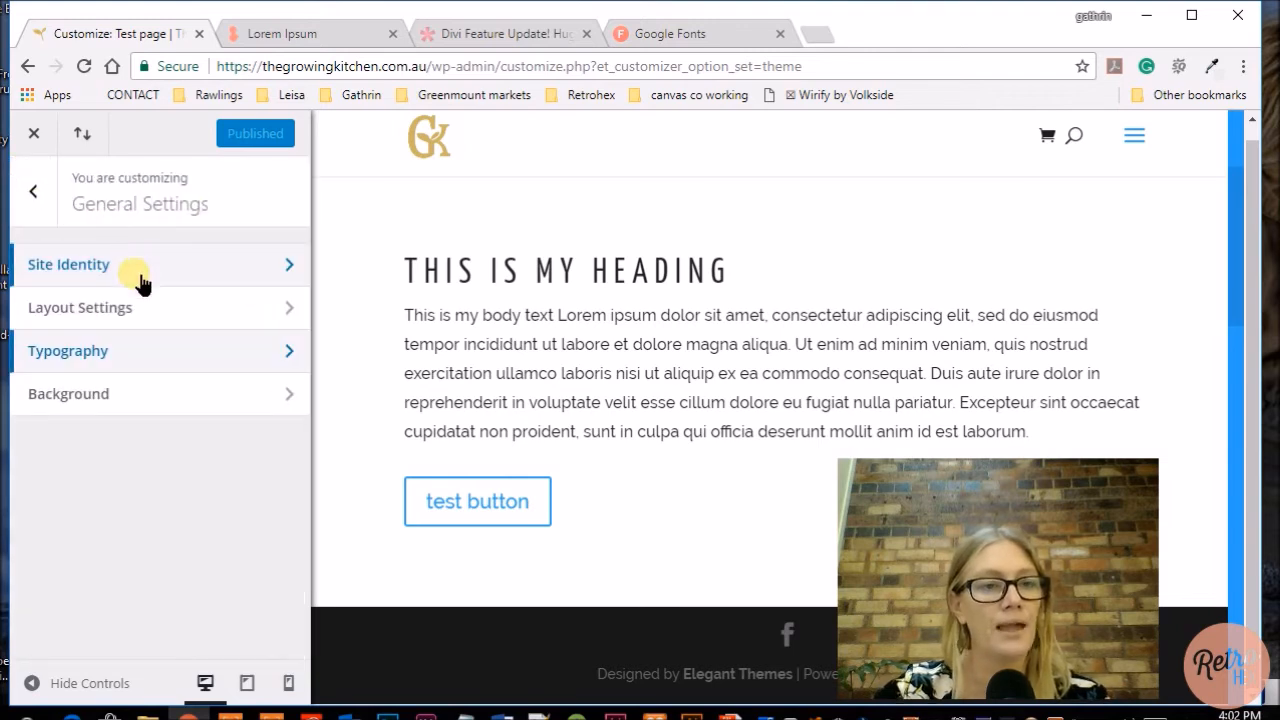
pyautogui.click(140, 307)
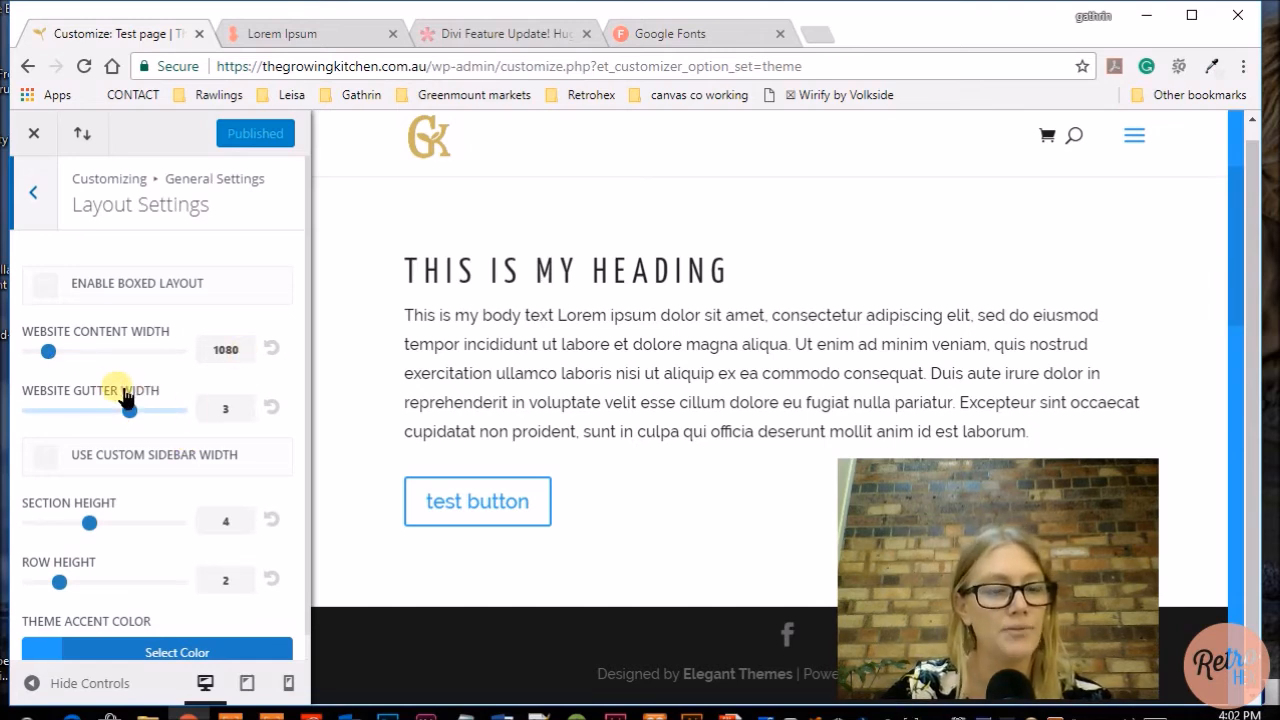
pyautogui.scroll(-1, 120, 388)
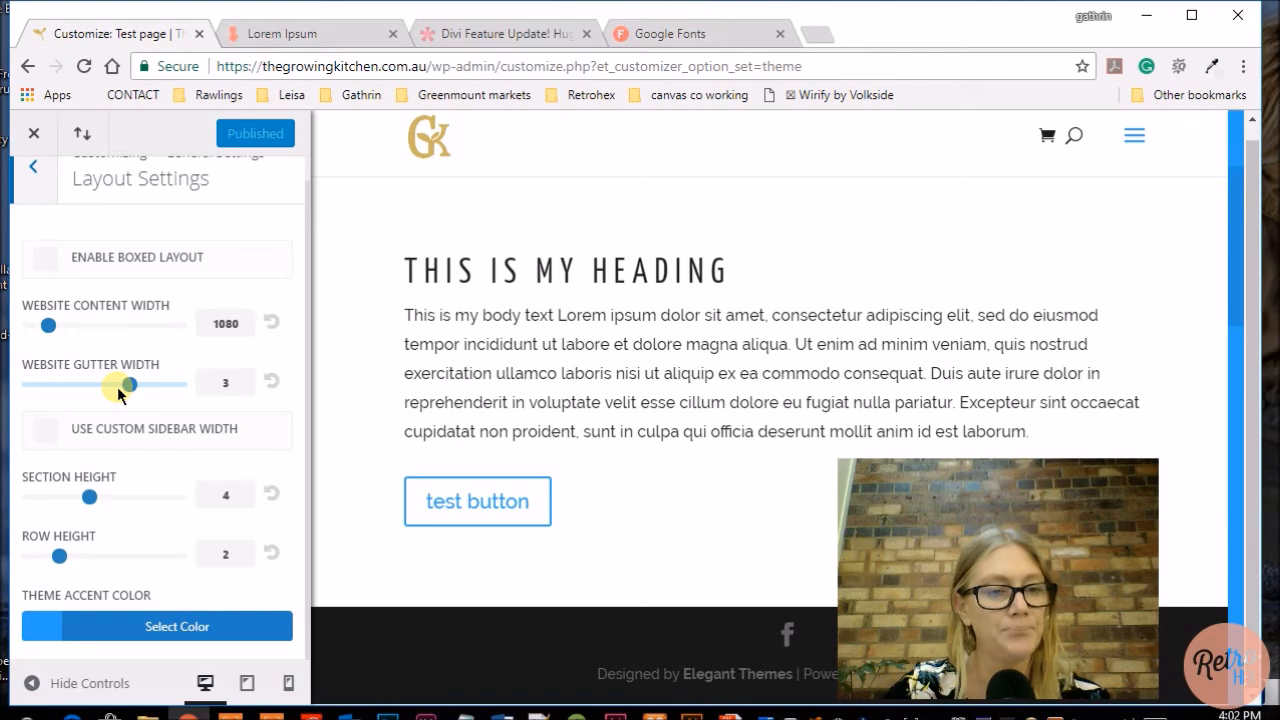
pyautogui.click(178, 628)
pyautogui.scroll(-1, 186, 582)
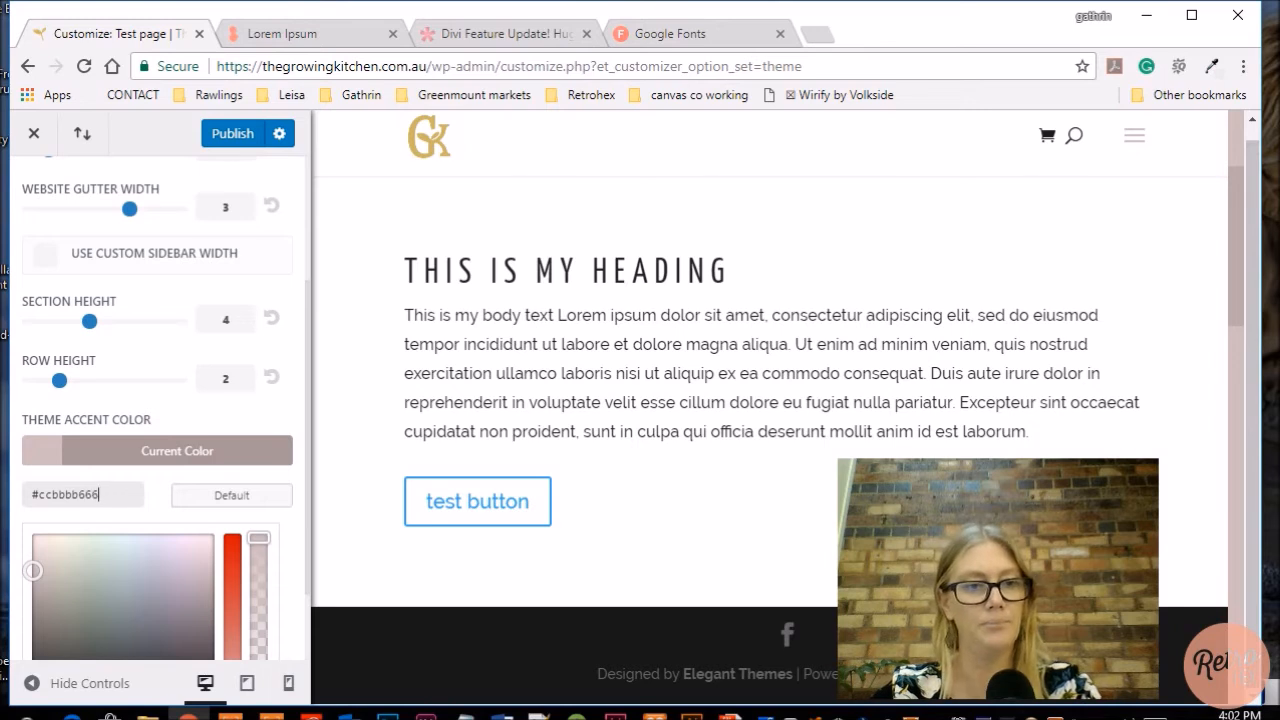
pyautogui.press('BackSpace')
pyautogui.press('BackSpace')
pyautogui.press('BackSpace')
pyautogui.write('666')
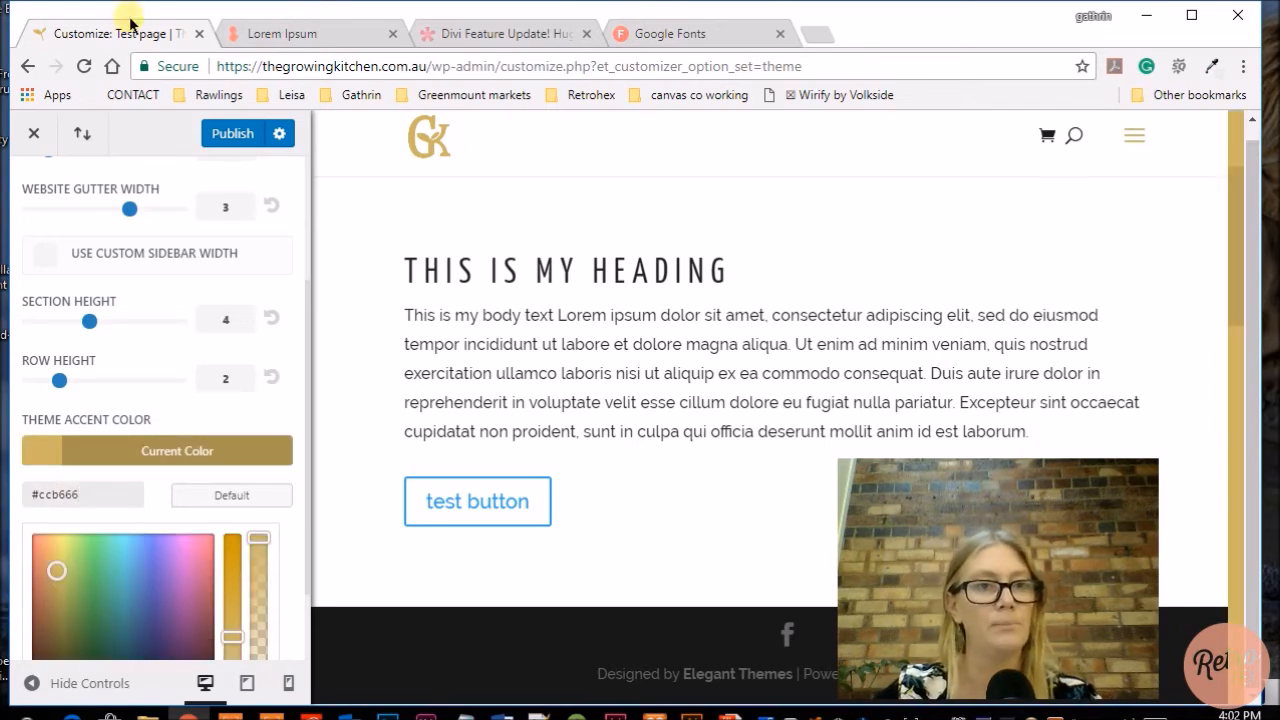
pyautogui.click(235, 136)
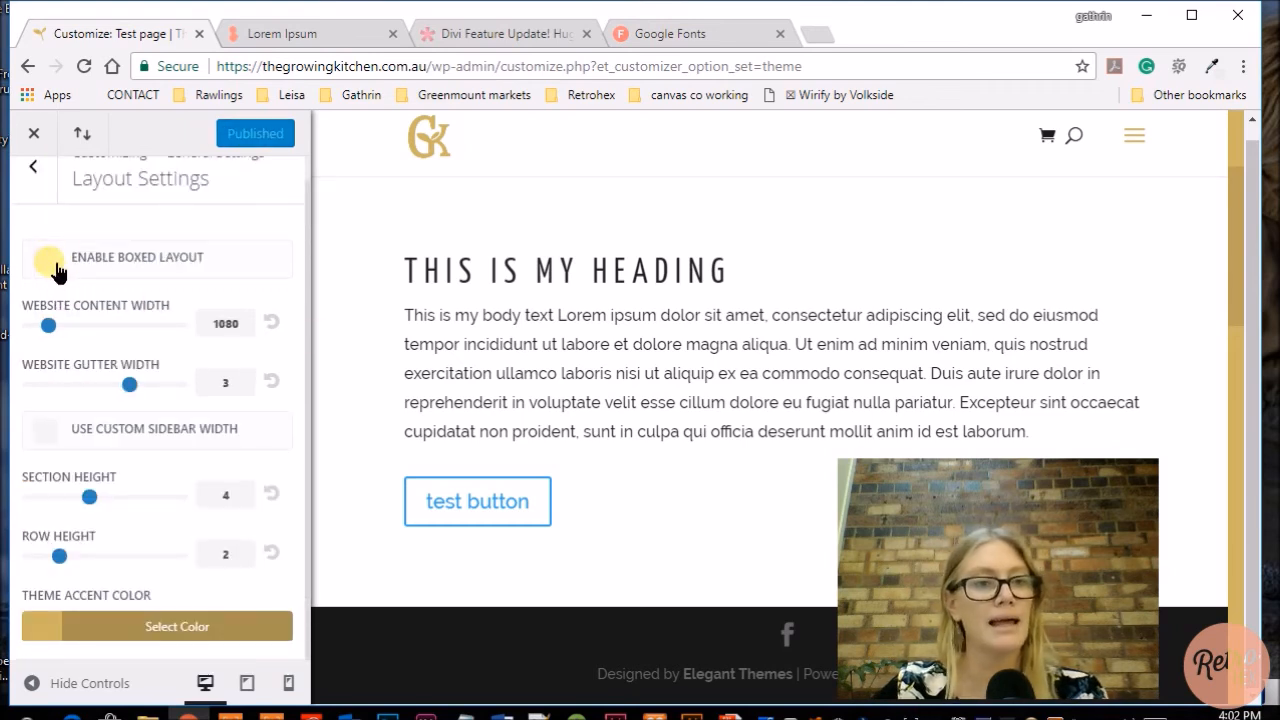
# Preview the boxed layout by toggling it on and off, and publish the layout settings with it disabled.
pyautogui.click(46, 262)
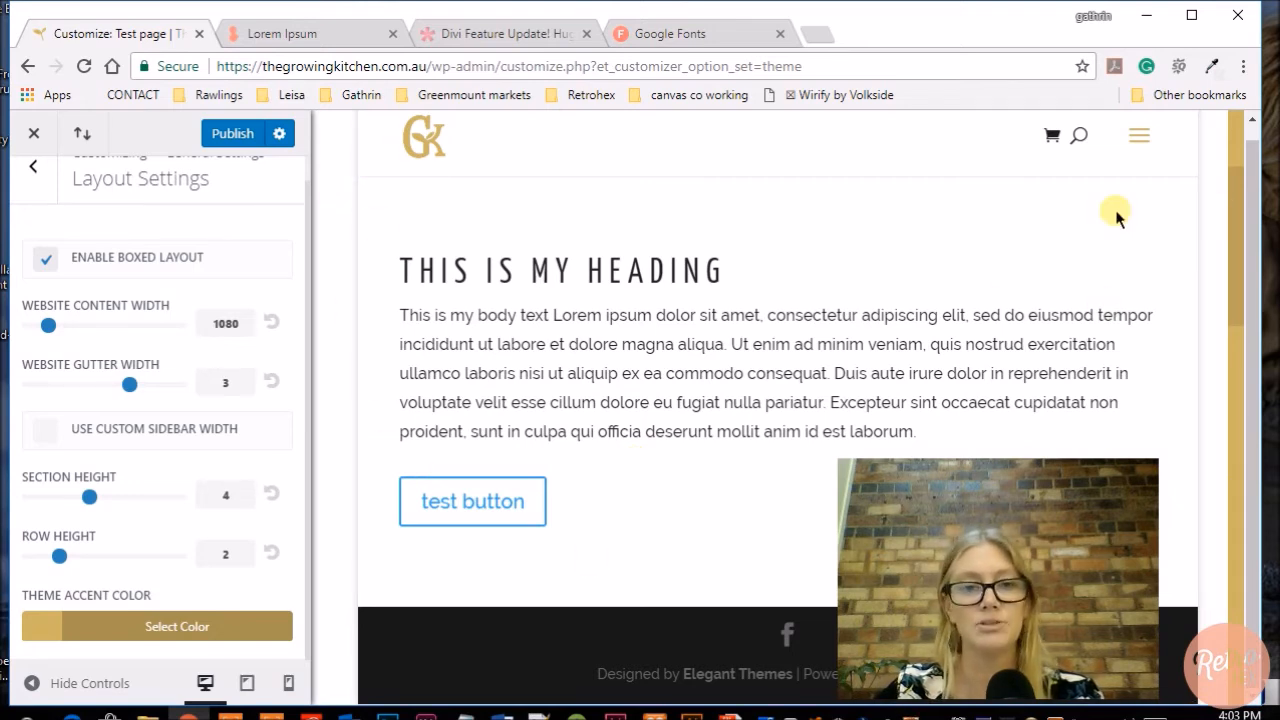
pyautogui.click(47, 258)
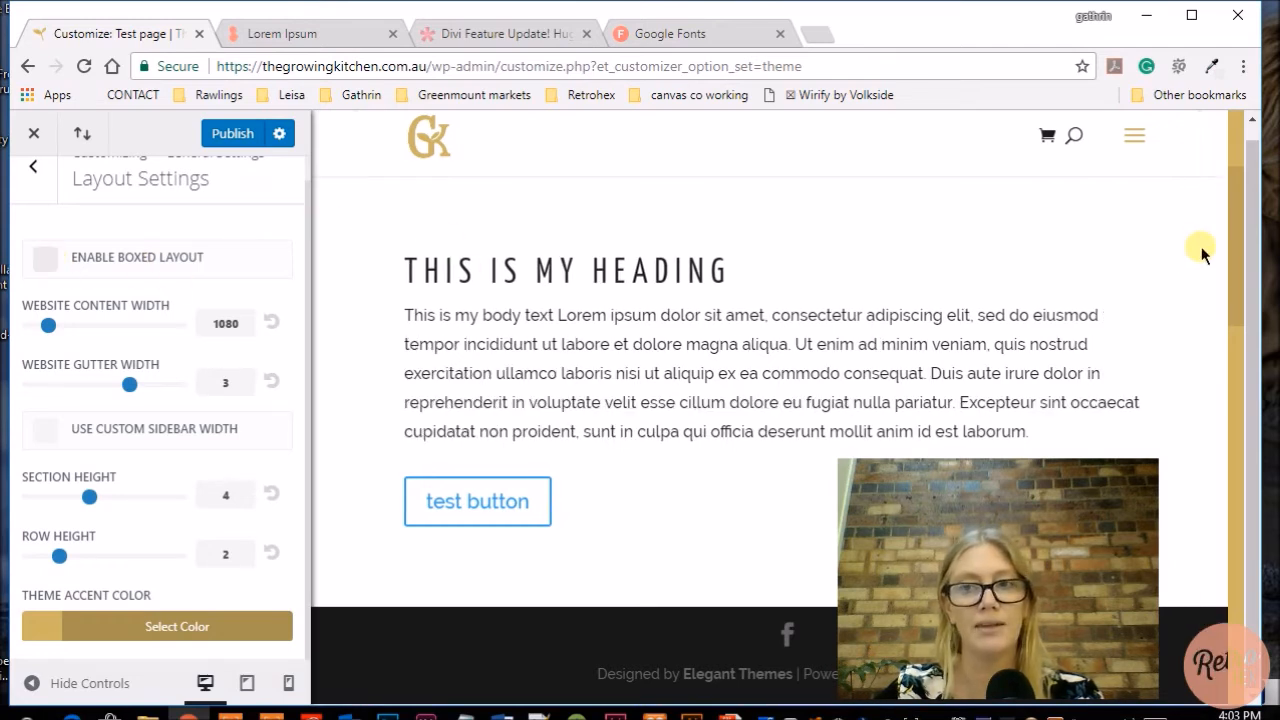
pyautogui.click(48, 262)
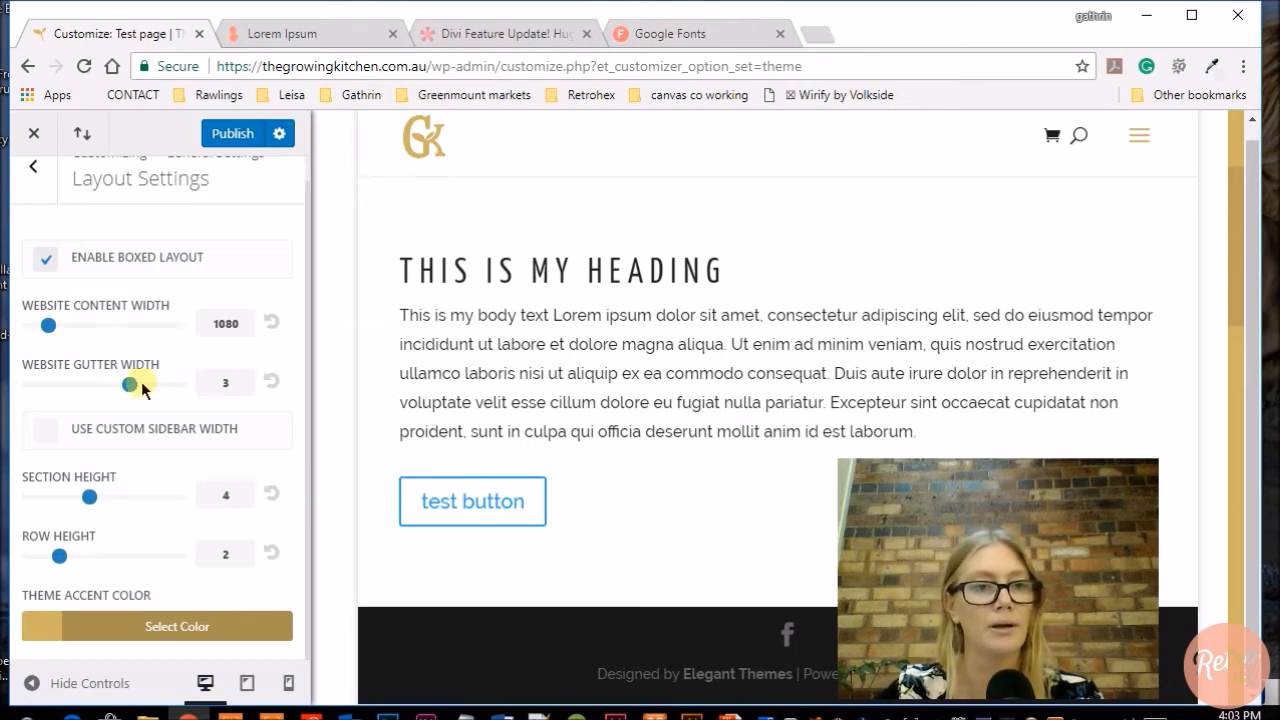
pyautogui.click(45, 258)
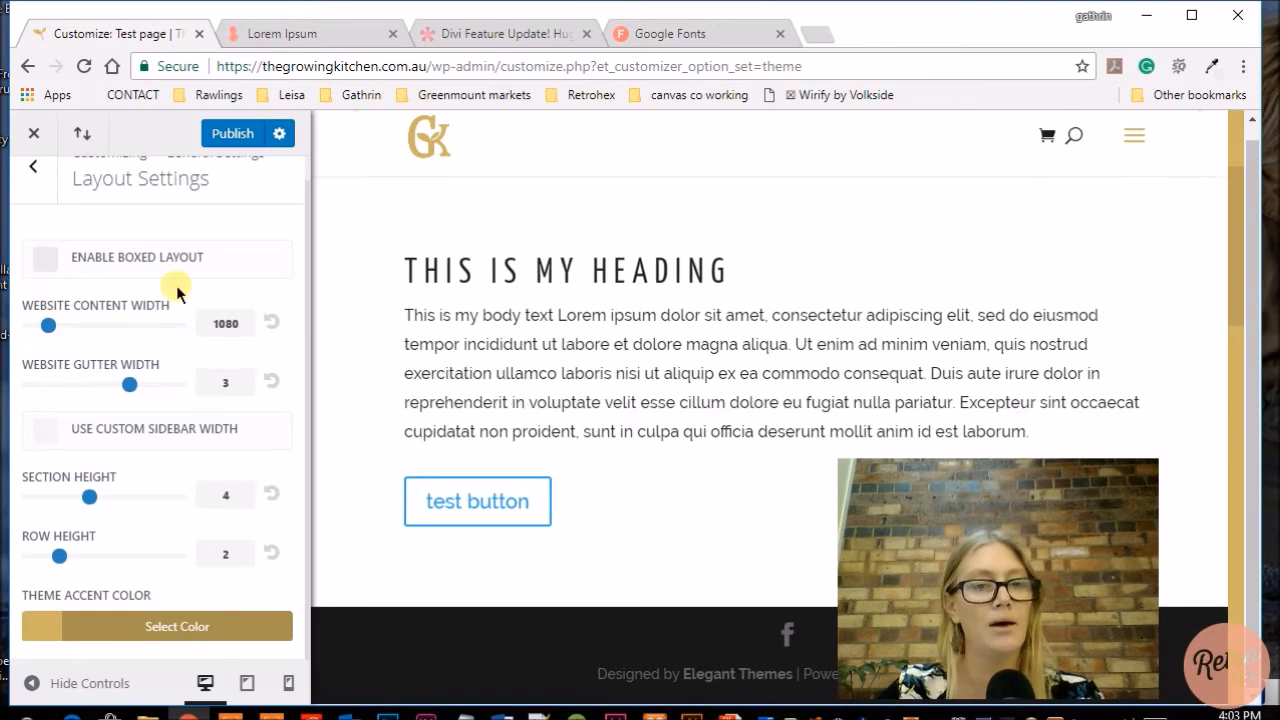
pyautogui.click(244, 138)
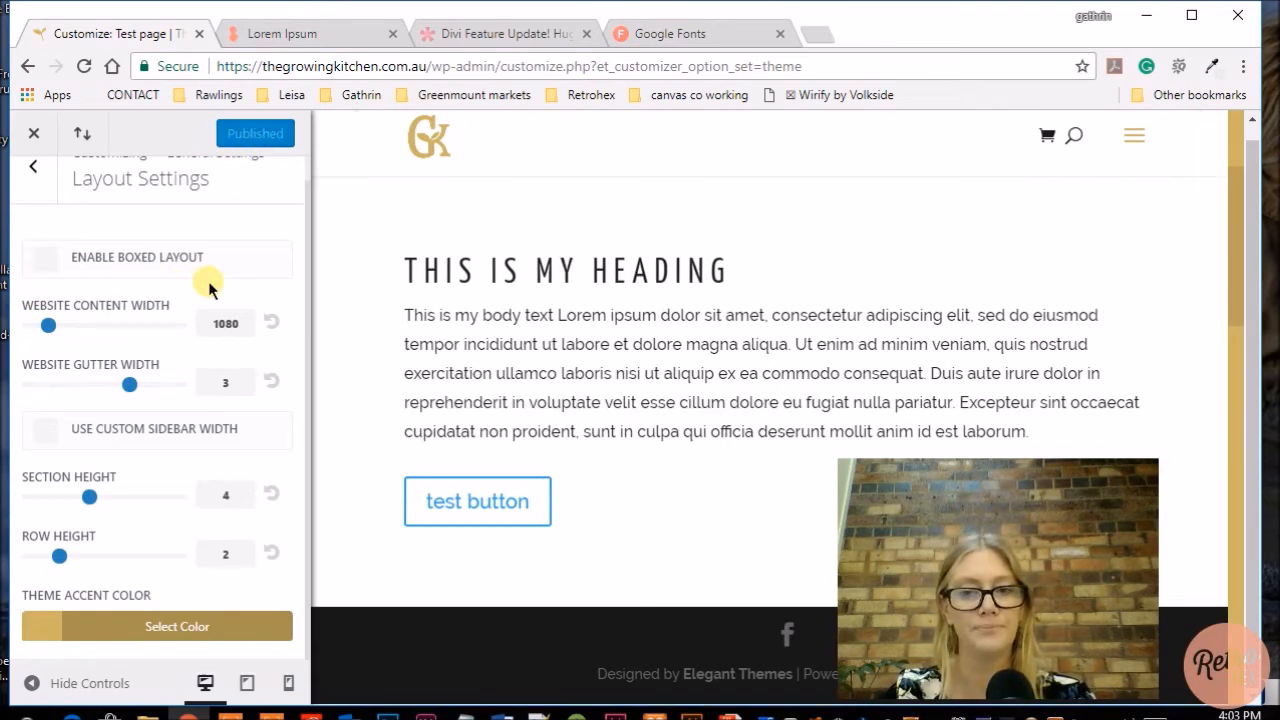
# Set the site's background color to white (#ffffff) in the general background settings and publish the change.
pyautogui.scroll(1, 208, 281)
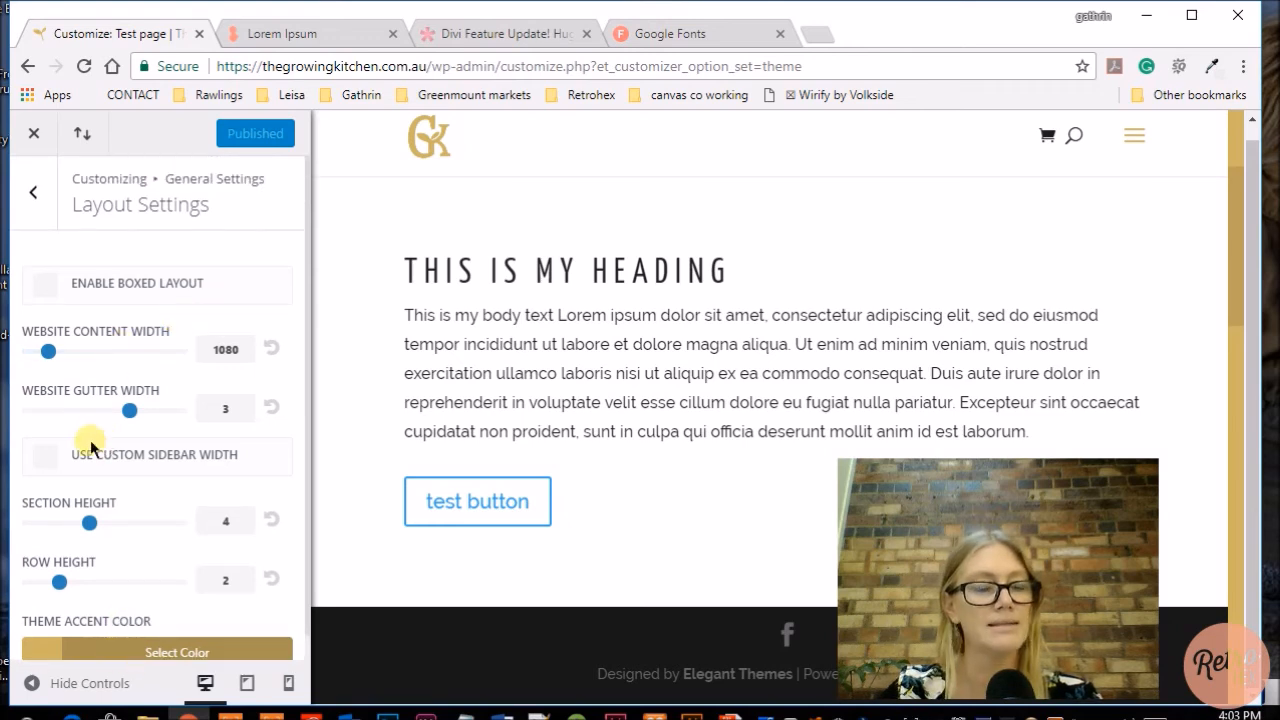
pyautogui.click(33, 192)
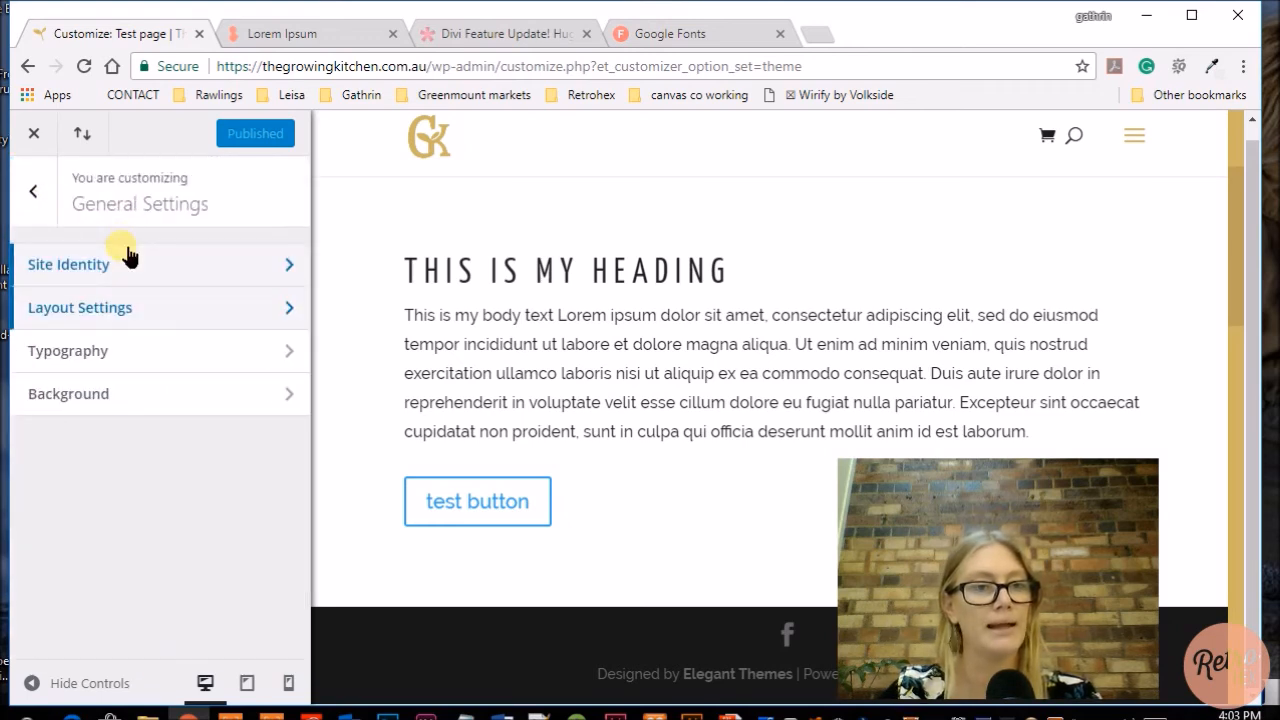
pyautogui.click(166, 400)
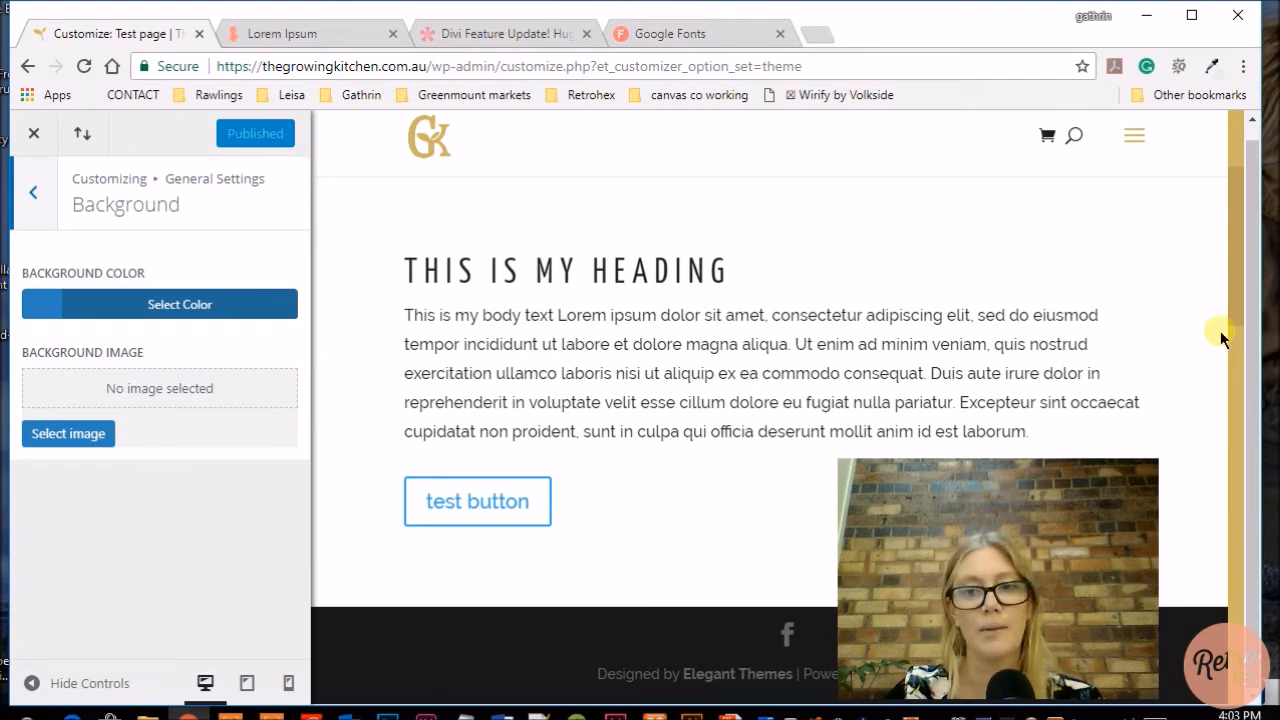
pyautogui.click(155, 308)
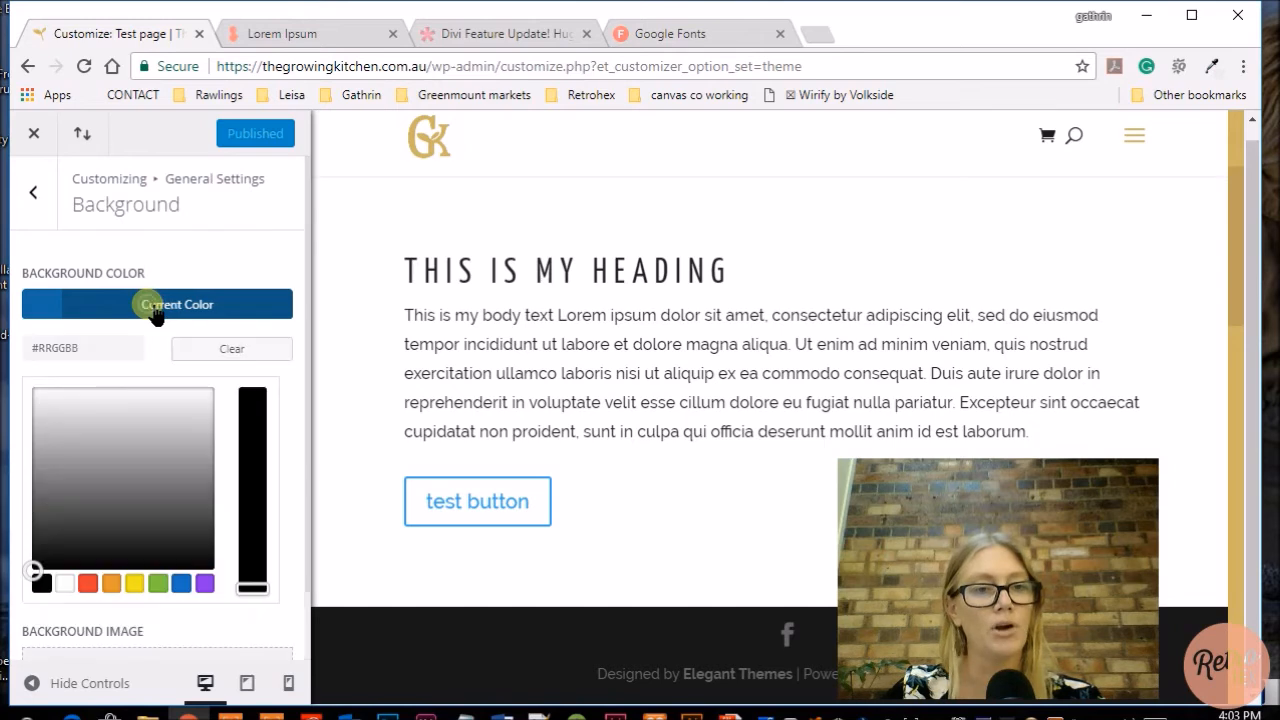
pyautogui.click(65, 583)
pyautogui.click(219, 272)
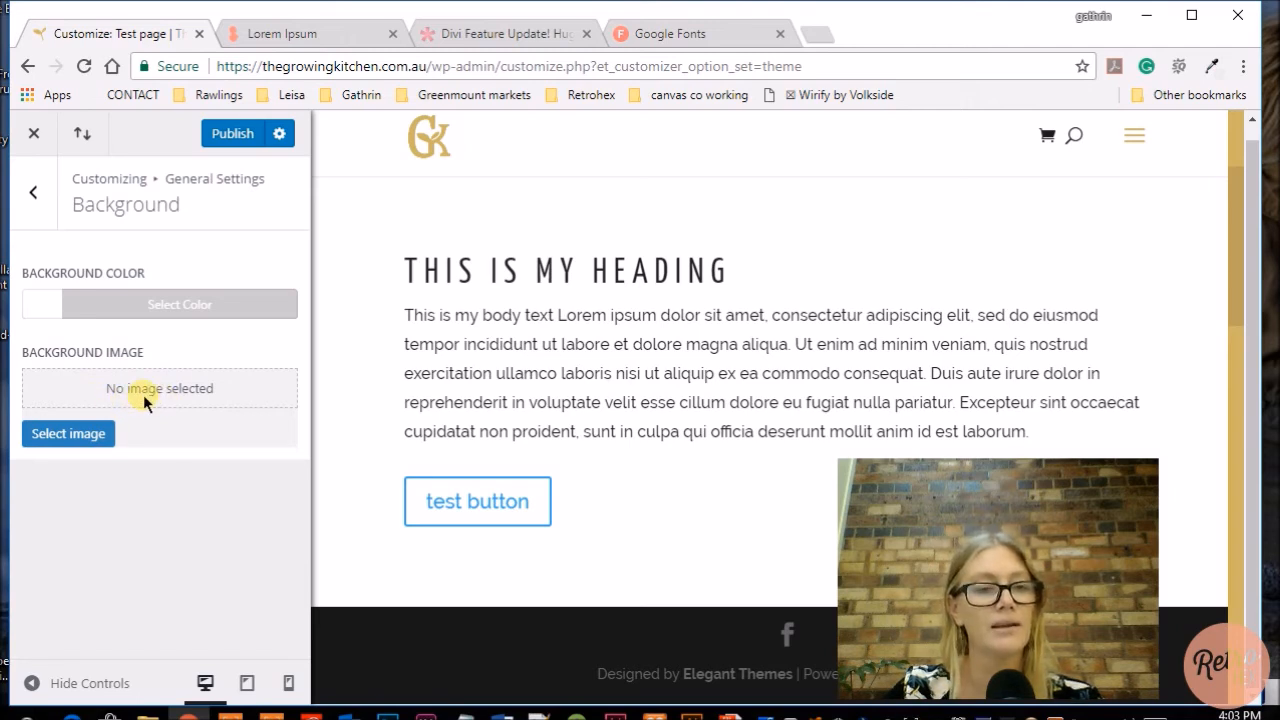
pyautogui.click(232, 134)
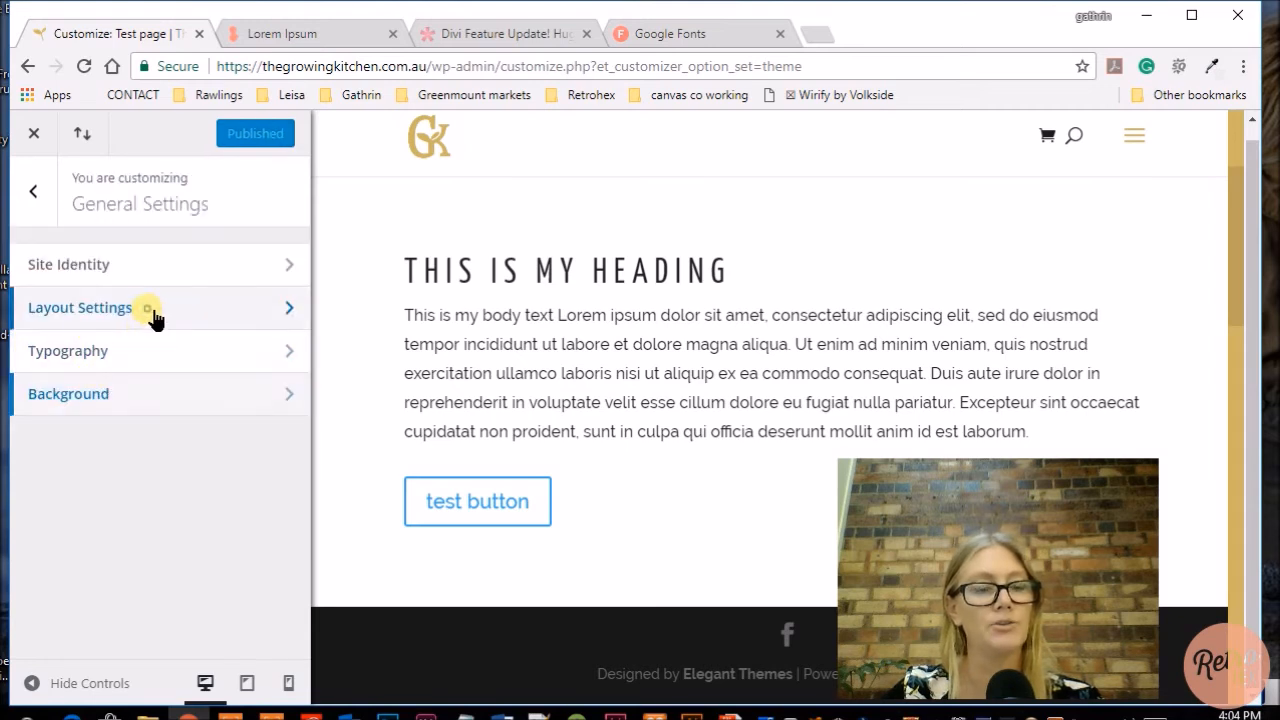
# Enable the boxed layout in the general layout settings and publish it.
pyautogui.click(152, 316)
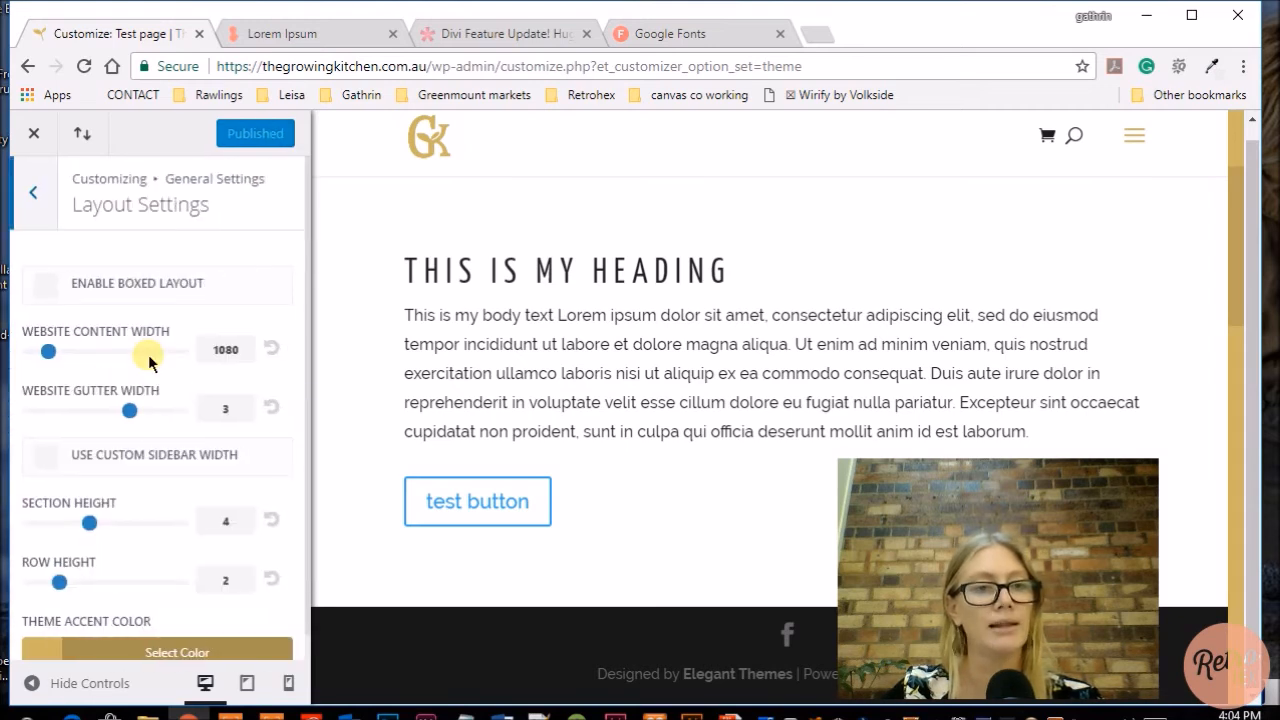
pyautogui.click(44, 285)
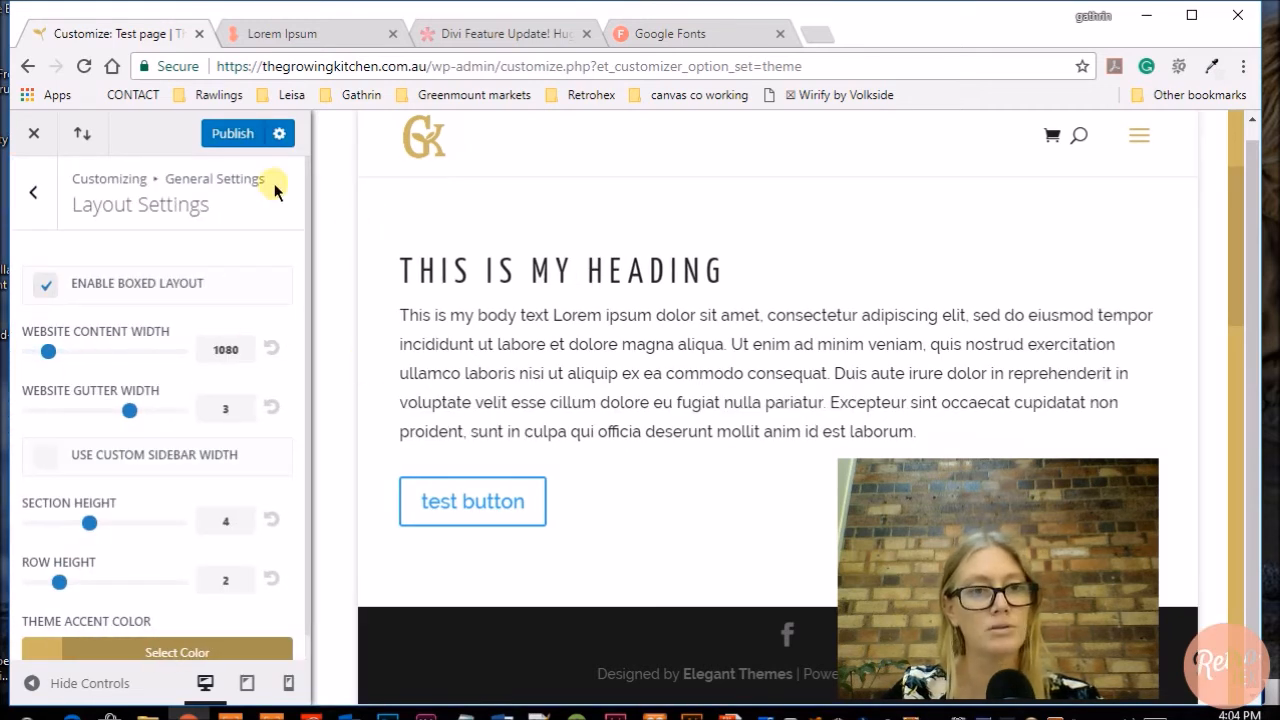
pyautogui.click(233, 136)
# Try red (#dd3333) and green (#81d742) as the background color around the boxed content, and return it to white (#ffffff).
pyautogui.click(44, 203)
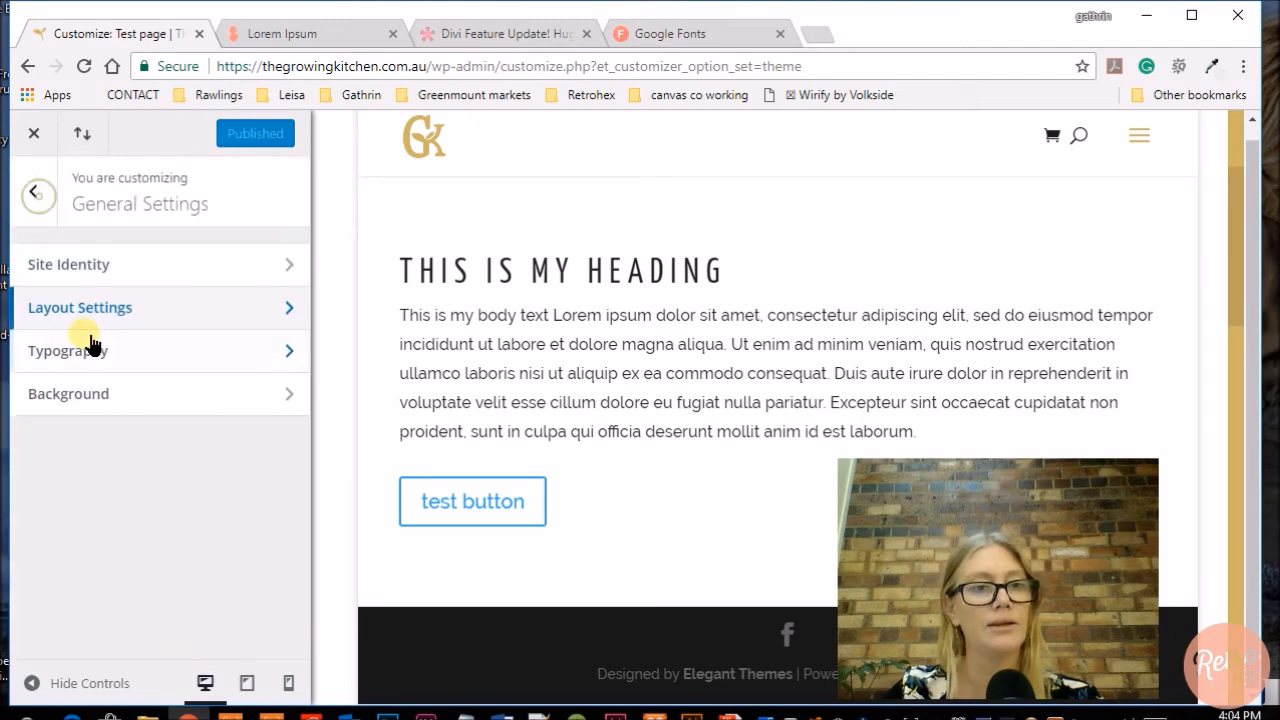
pyautogui.click(115, 402)
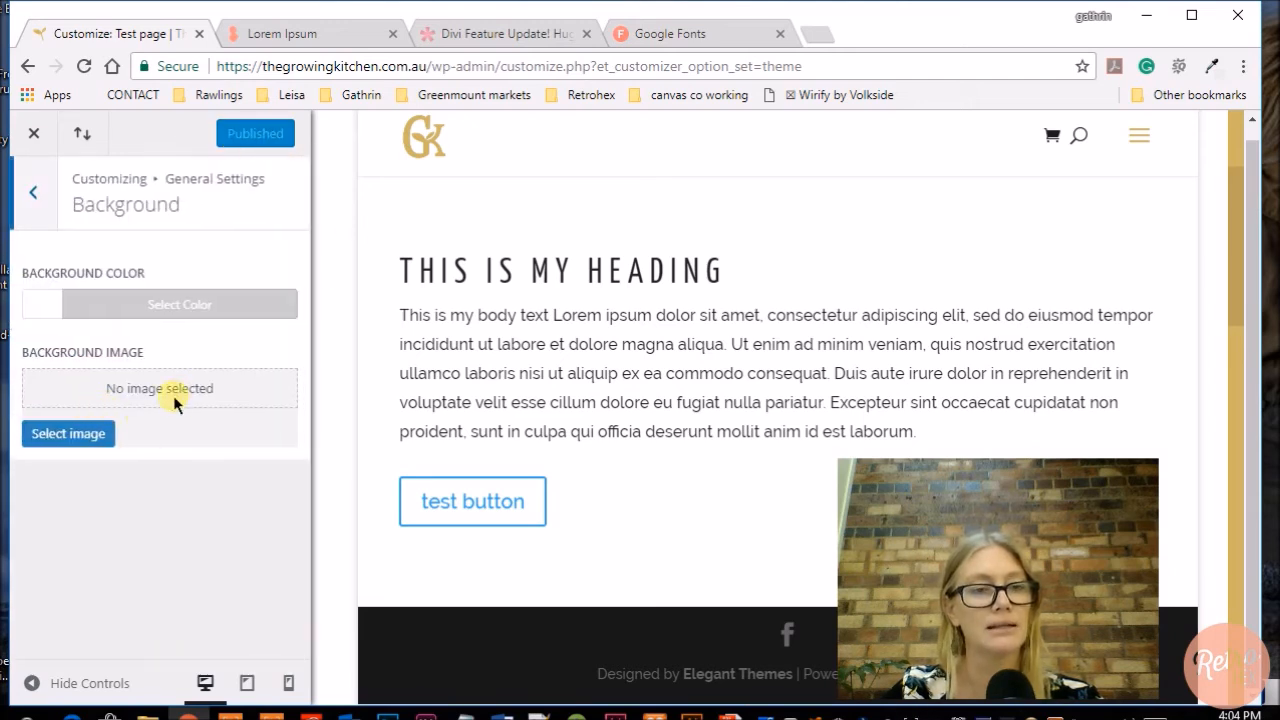
pyautogui.click(138, 304)
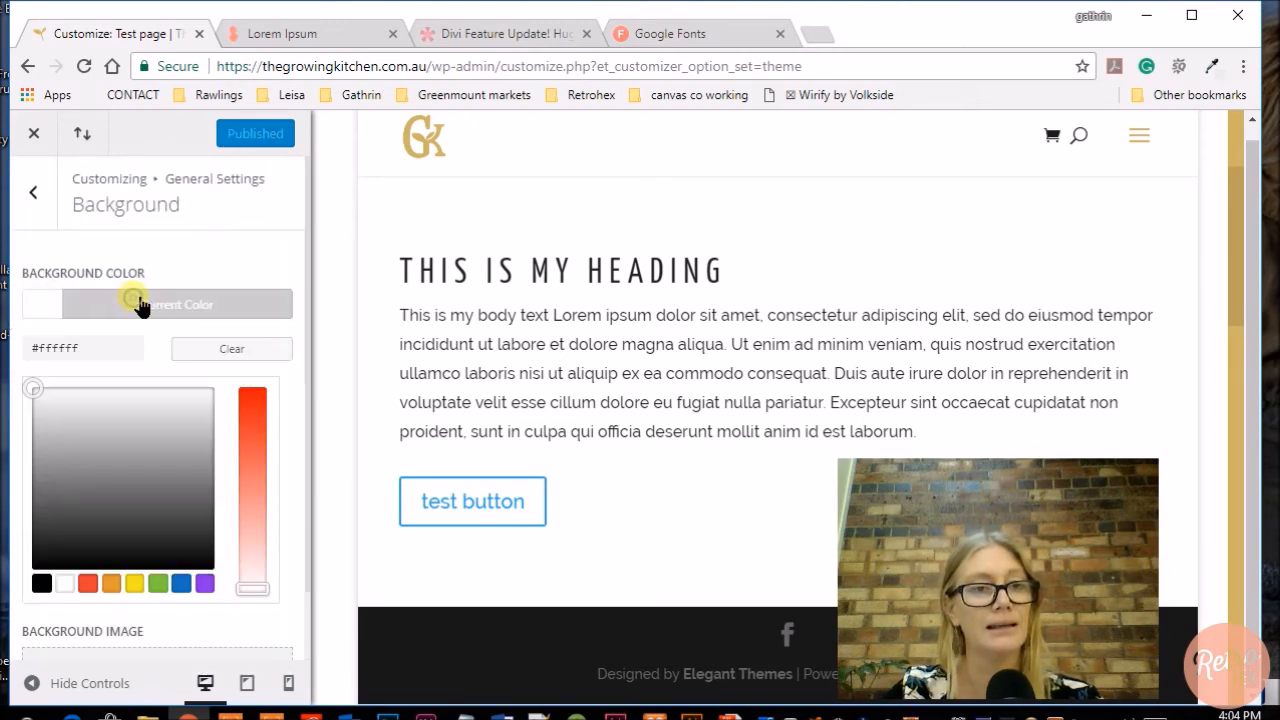
pyautogui.click(92, 584)
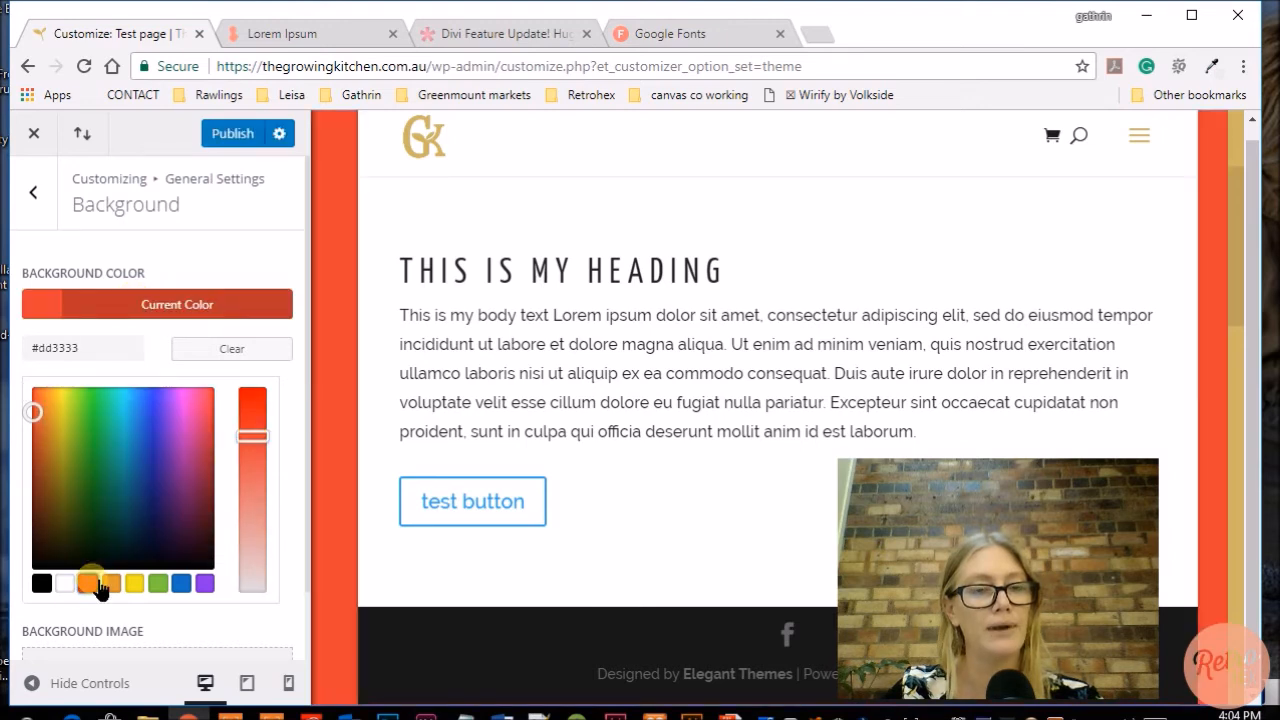
pyautogui.click(158, 584)
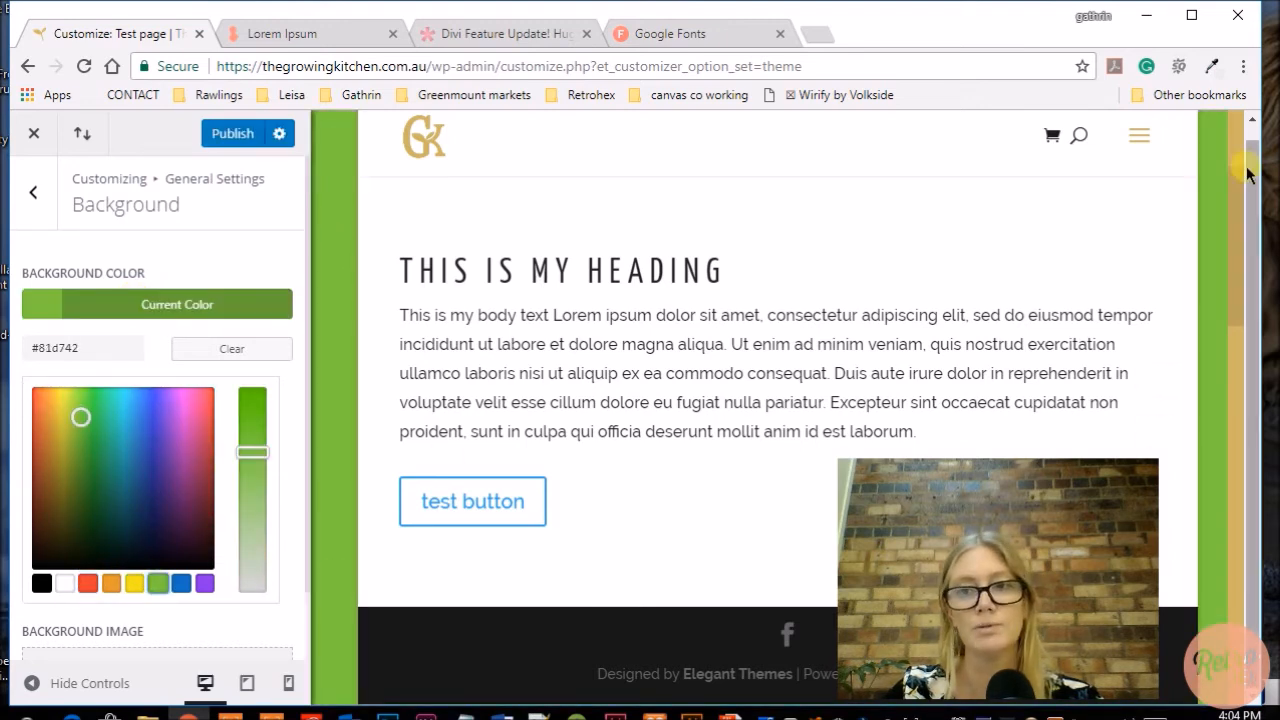
pyautogui.click(64, 584)
# Try growing-kitchen-full-screen-pears.jpg as the site's background image, and publish the background settings with the image removed.
pyautogui.scroll(-1, 276, 419)
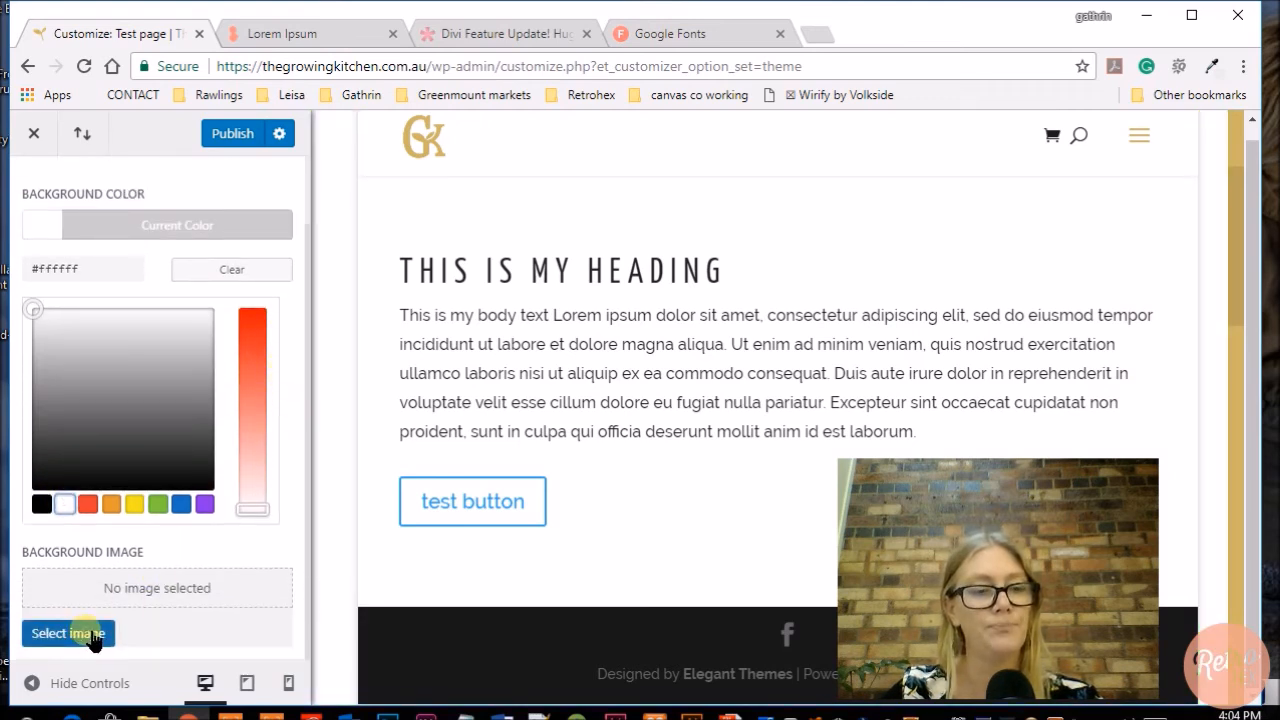
pyautogui.click(68, 633)
pyautogui.click(112, 532)
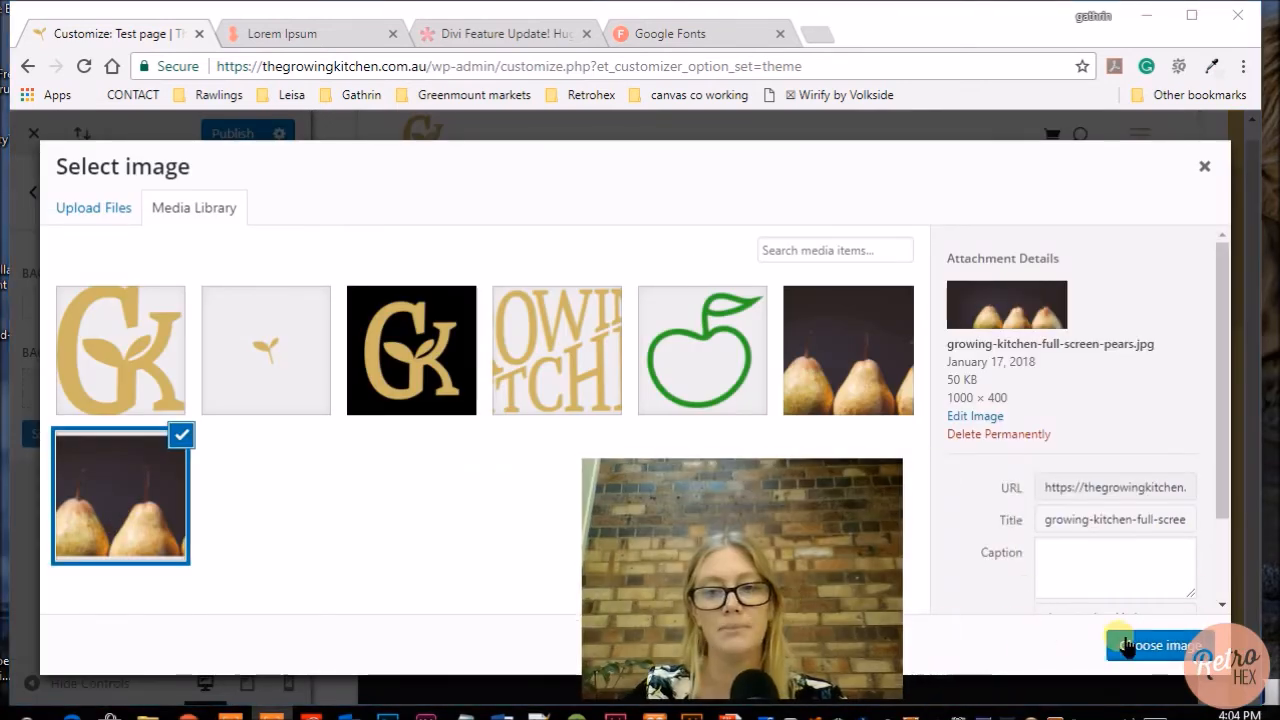
pyautogui.scroll(-2, 1113, 503)
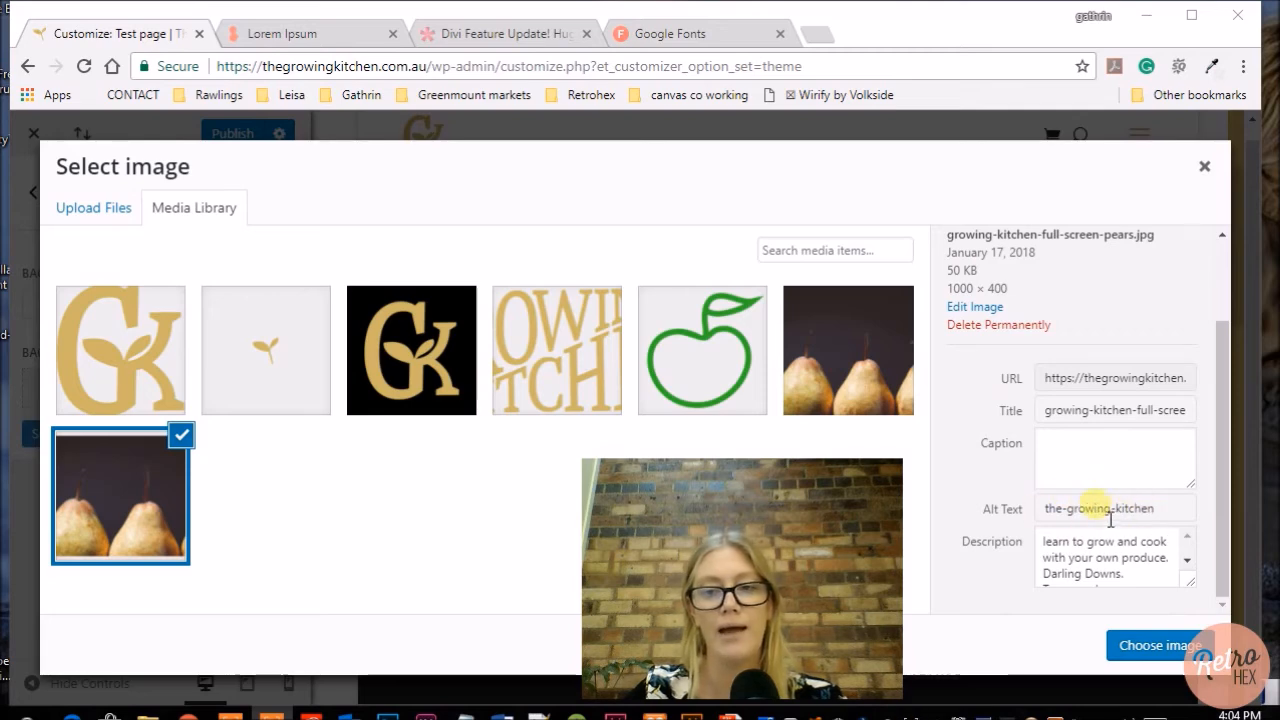
pyautogui.click(1150, 645)
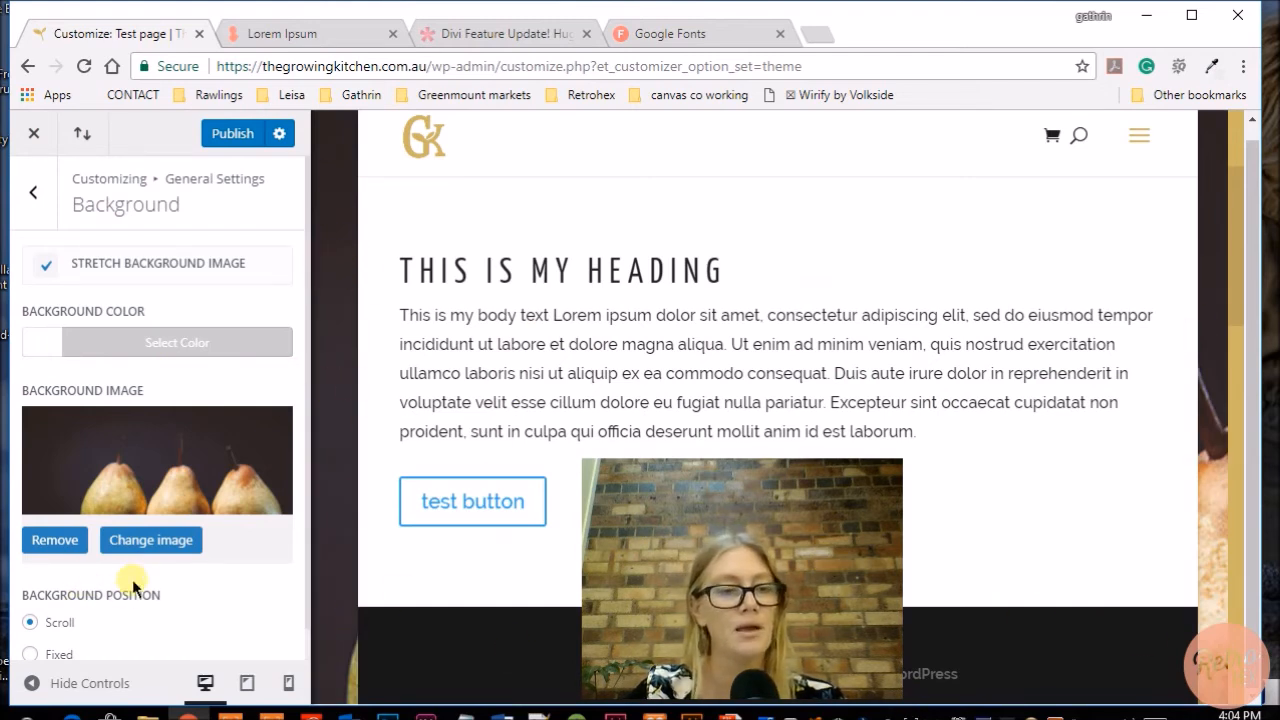
pyautogui.click(54, 540)
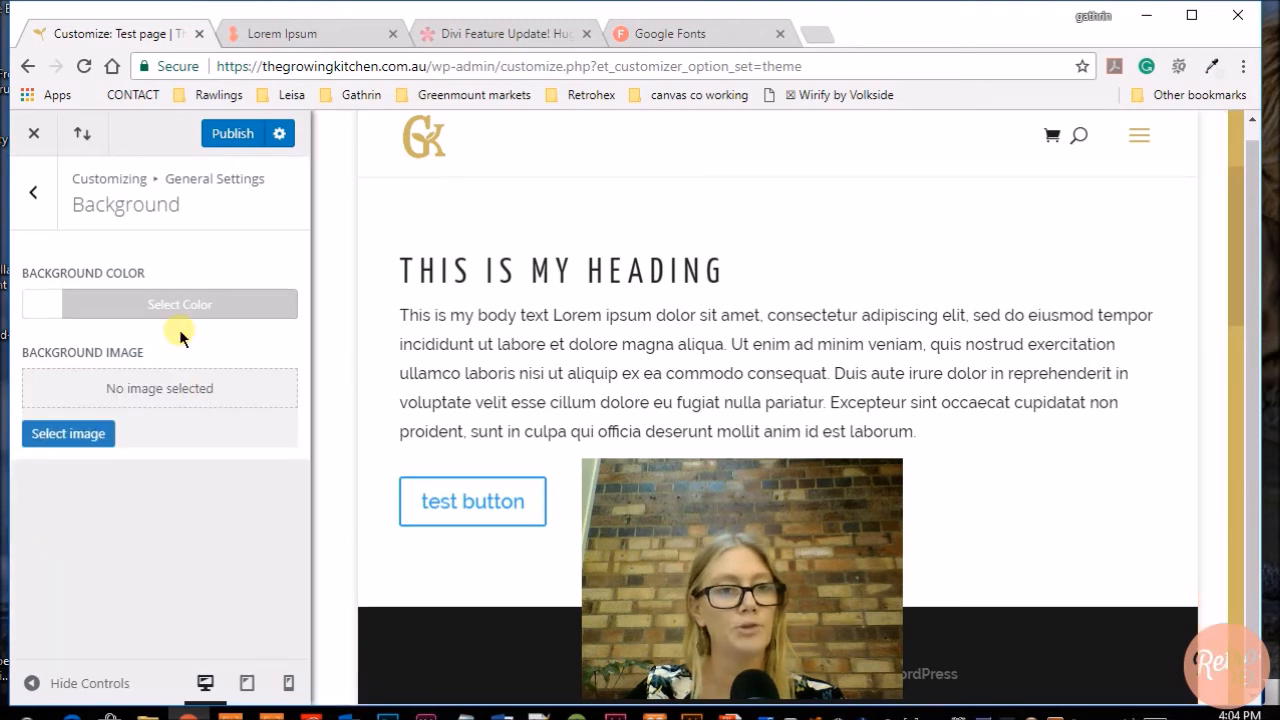
pyautogui.click(234, 138)
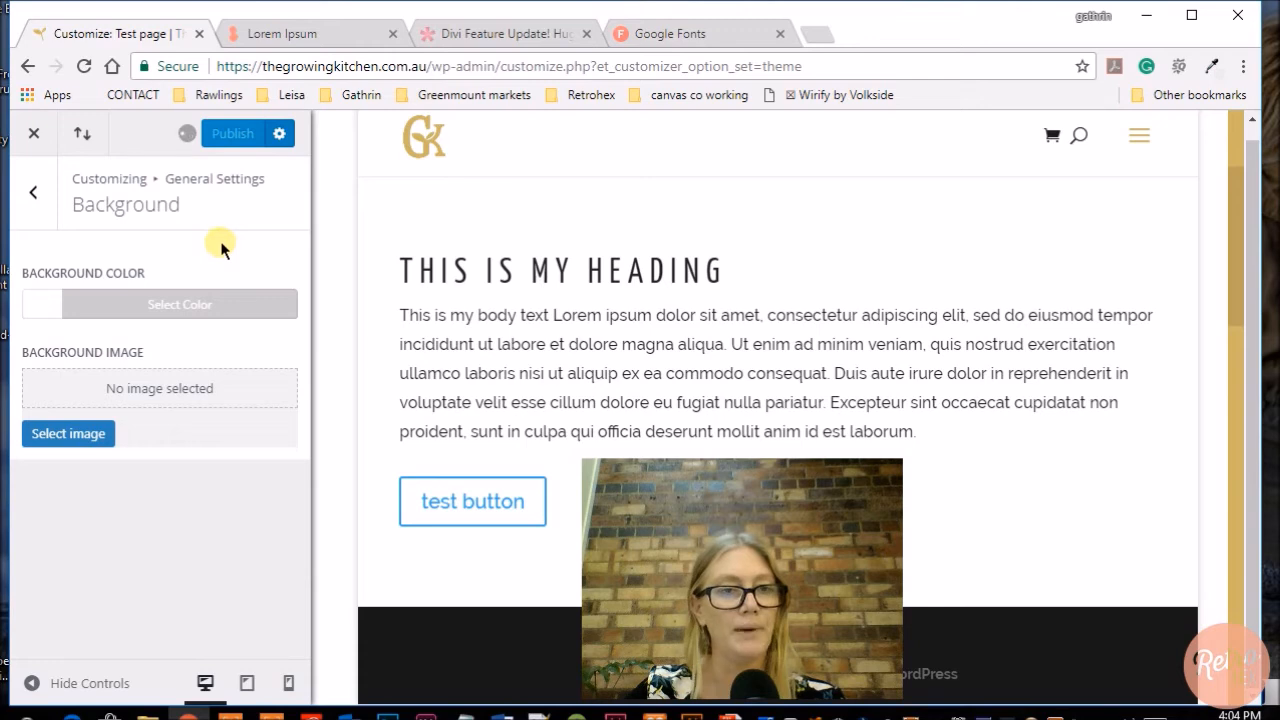
# Disable the boxed layout in the general layout settings and publish the change.
pyautogui.click(34, 197)
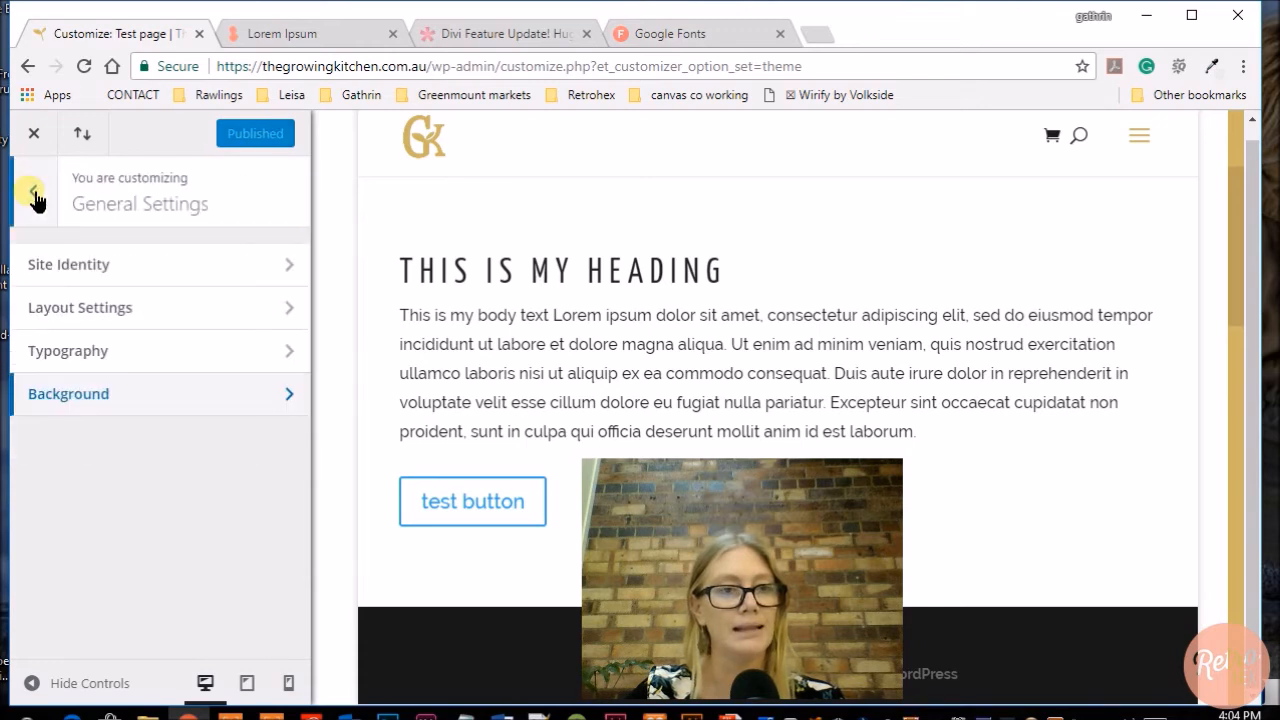
pyautogui.click(117, 310)
pyautogui.click(41, 286)
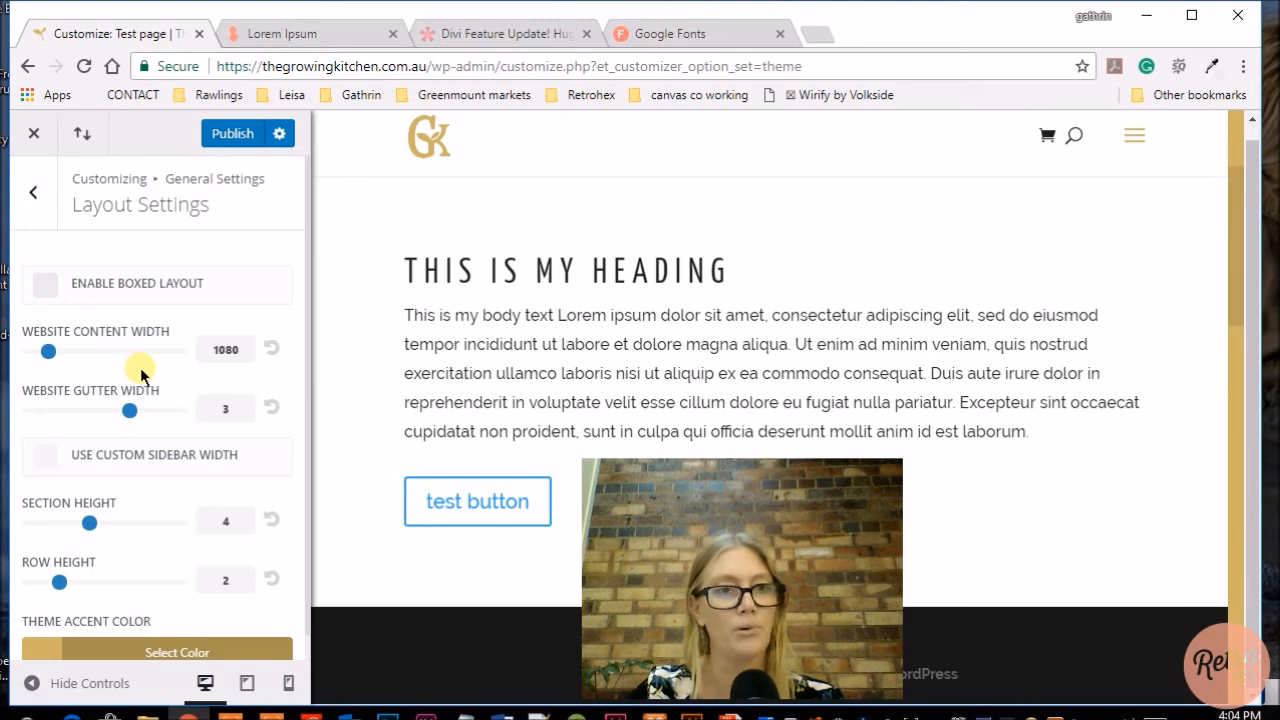
pyautogui.click(222, 138)
pyautogui.scroll(-1, 95, 306)
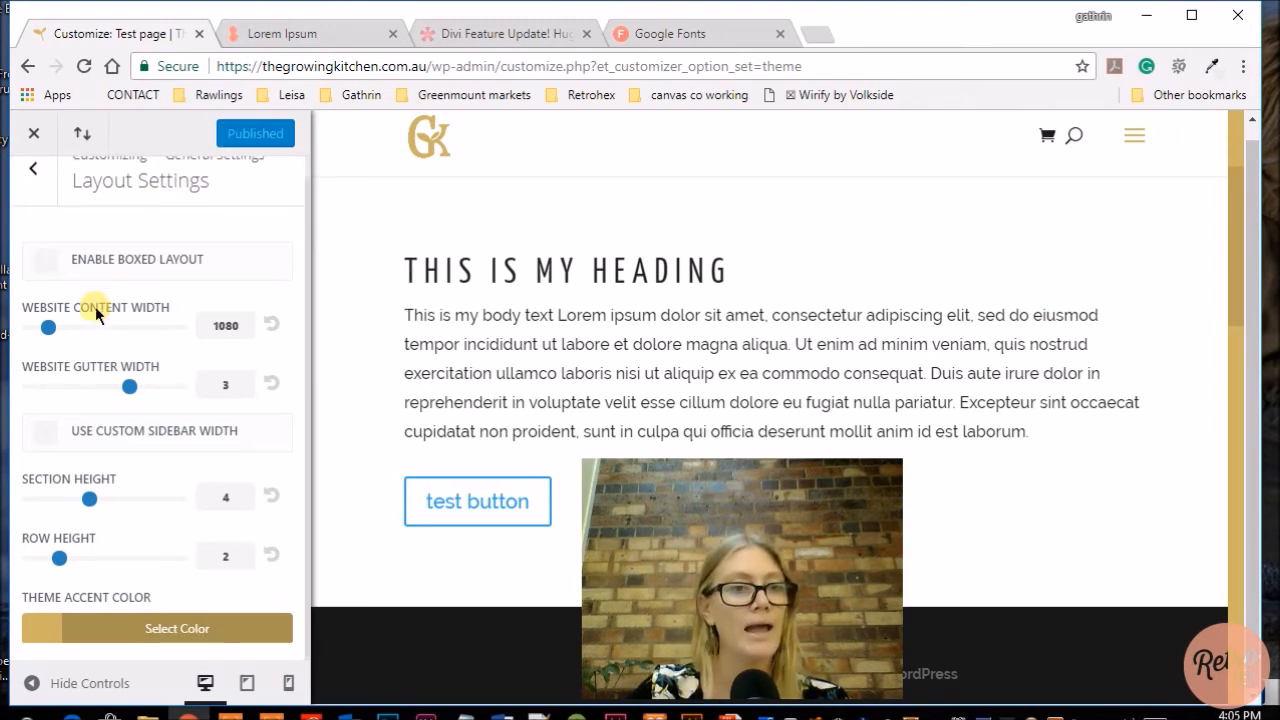
# Exit the customizer to the test page's editor and reopen Divi's Theme Customizer from there.
pyautogui.click(34, 168)
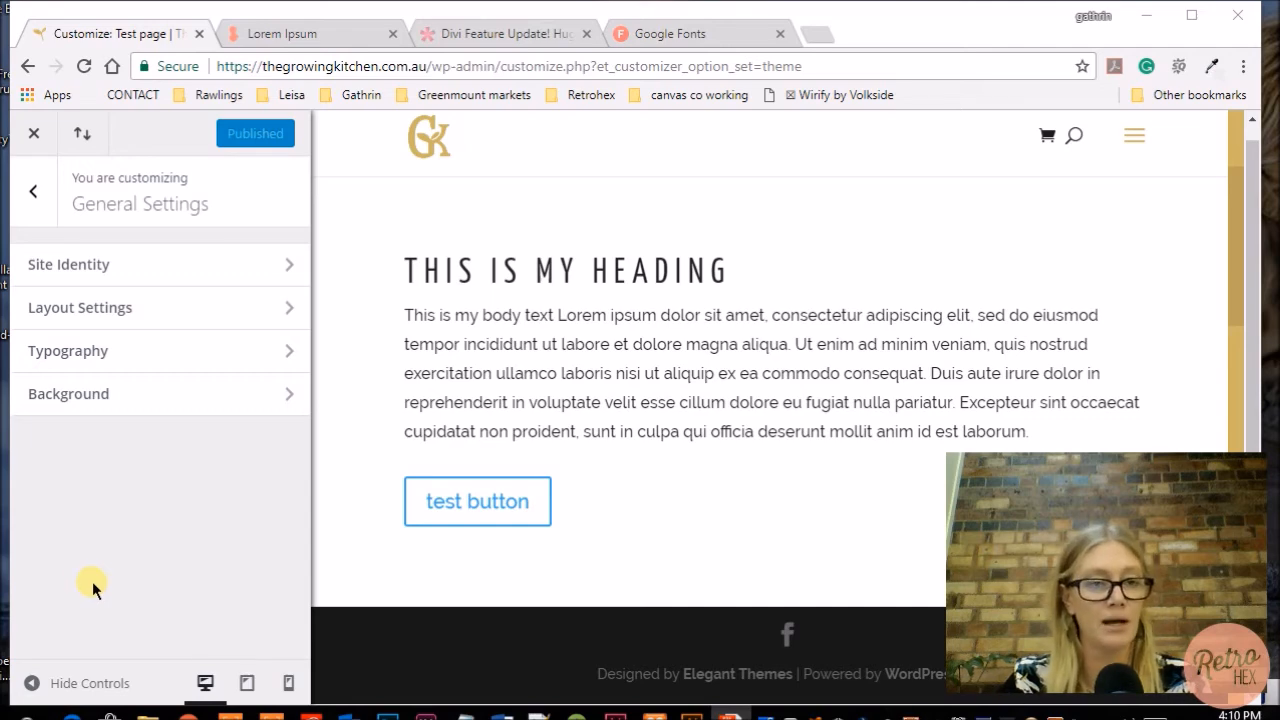
pyautogui.click(33, 136)
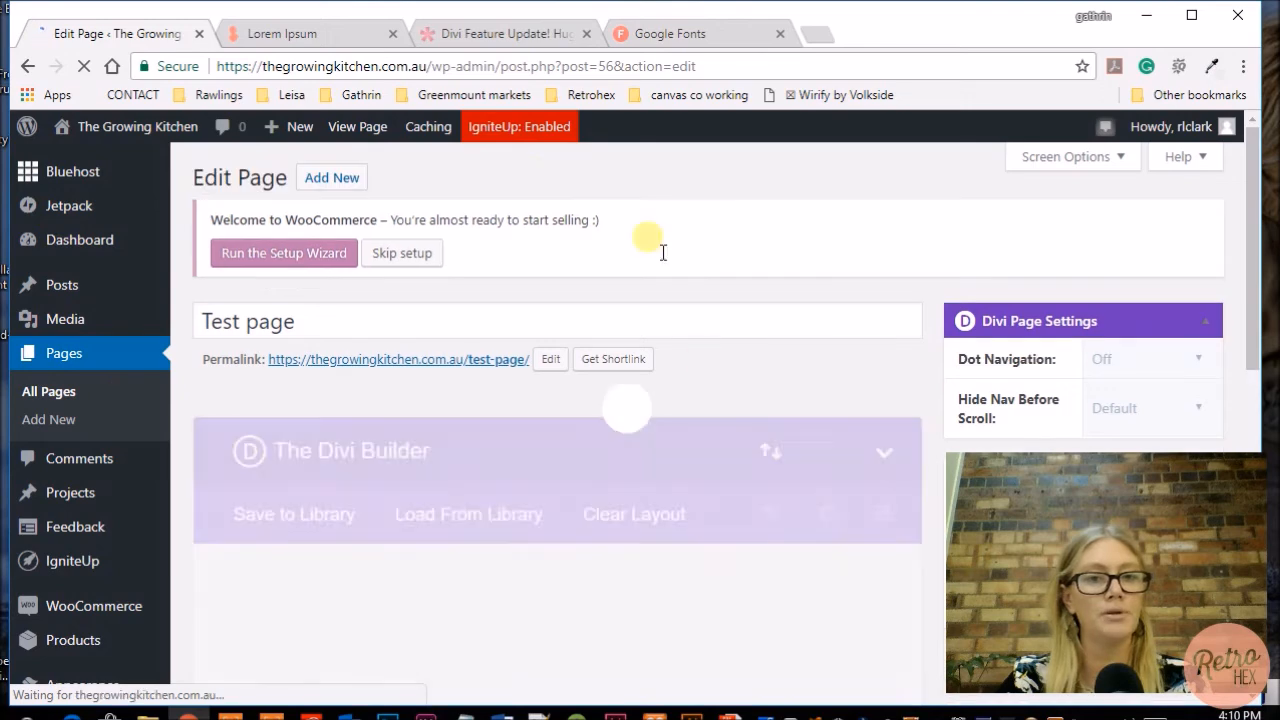
pyautogui.scroll(-3, 115, 400)
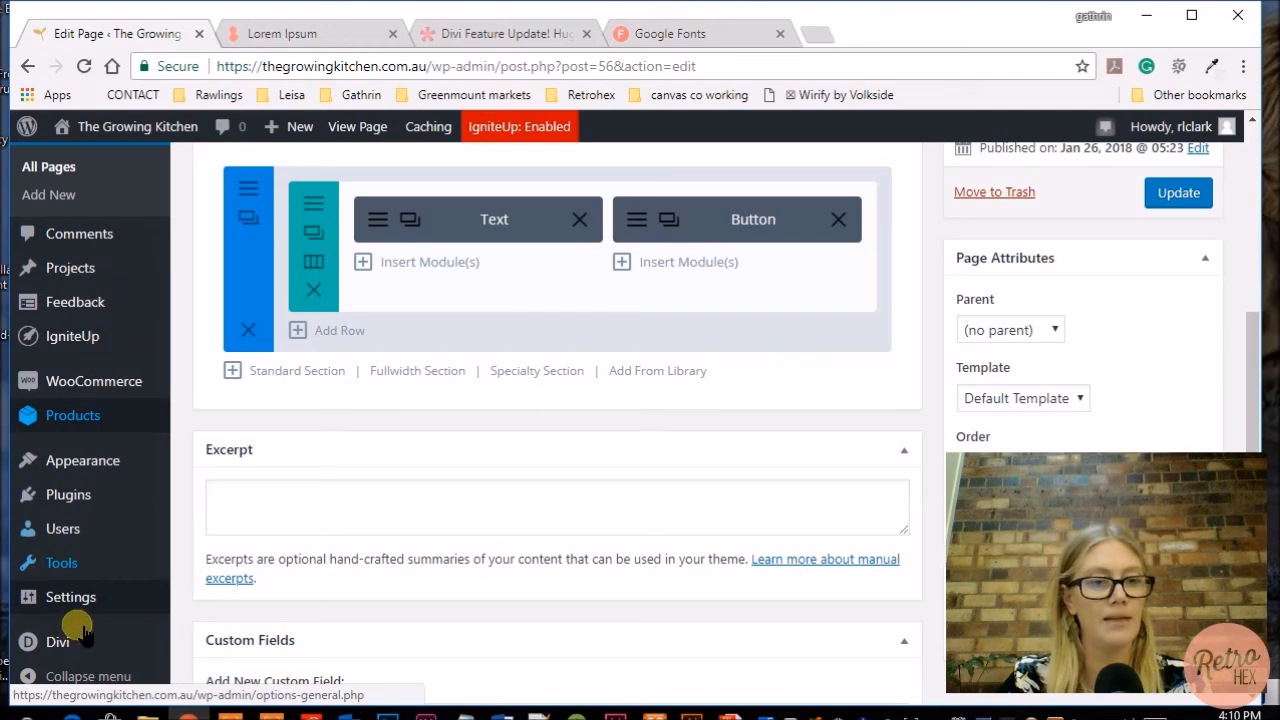
pyautogui.scroll(-3, 64, 642)
pyautogui.moveTo(64, 643)
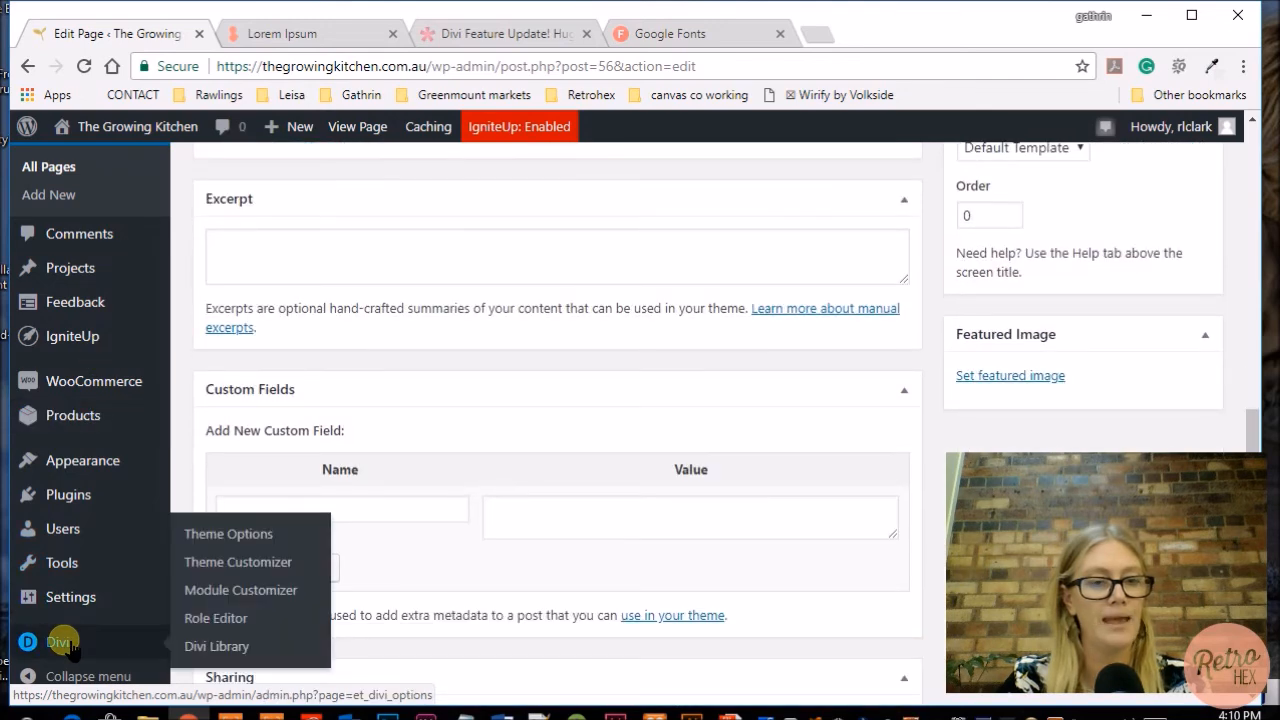
pyautogui.click(225, 568)
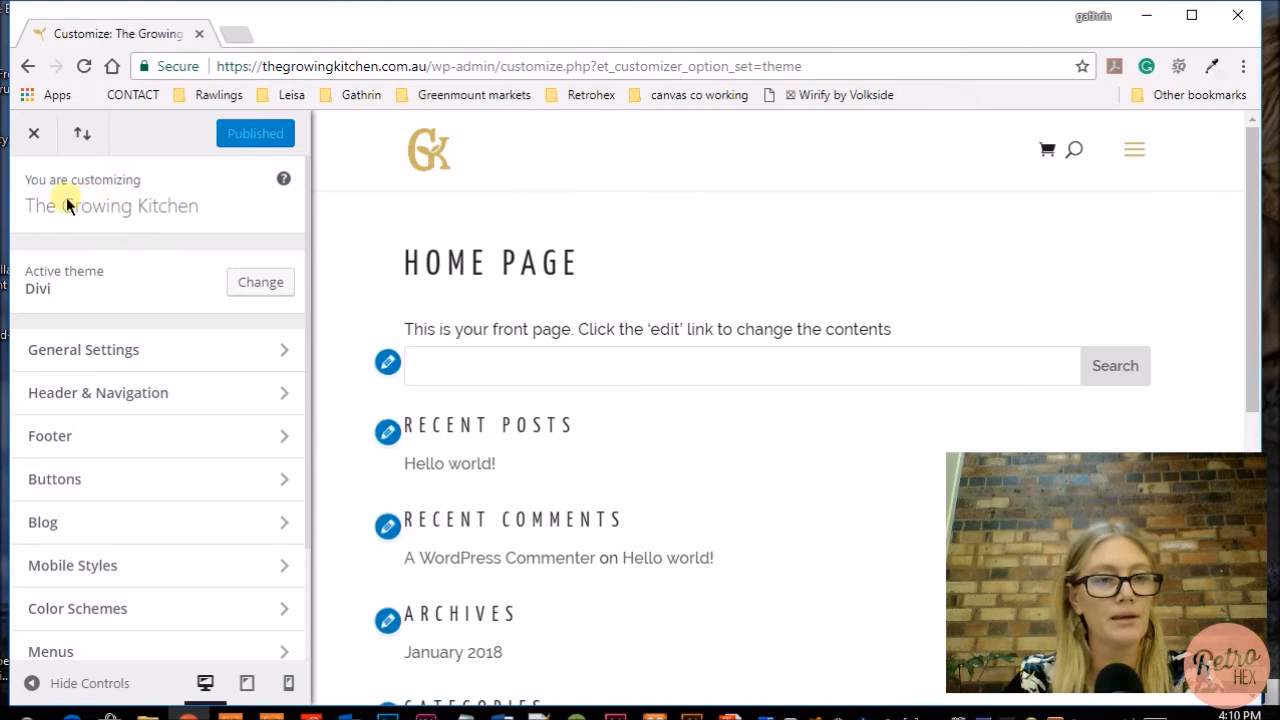
# Open the Buttons settings and load the Test page in the site preview.
pyautogui.scroll(-1, 85, 278)
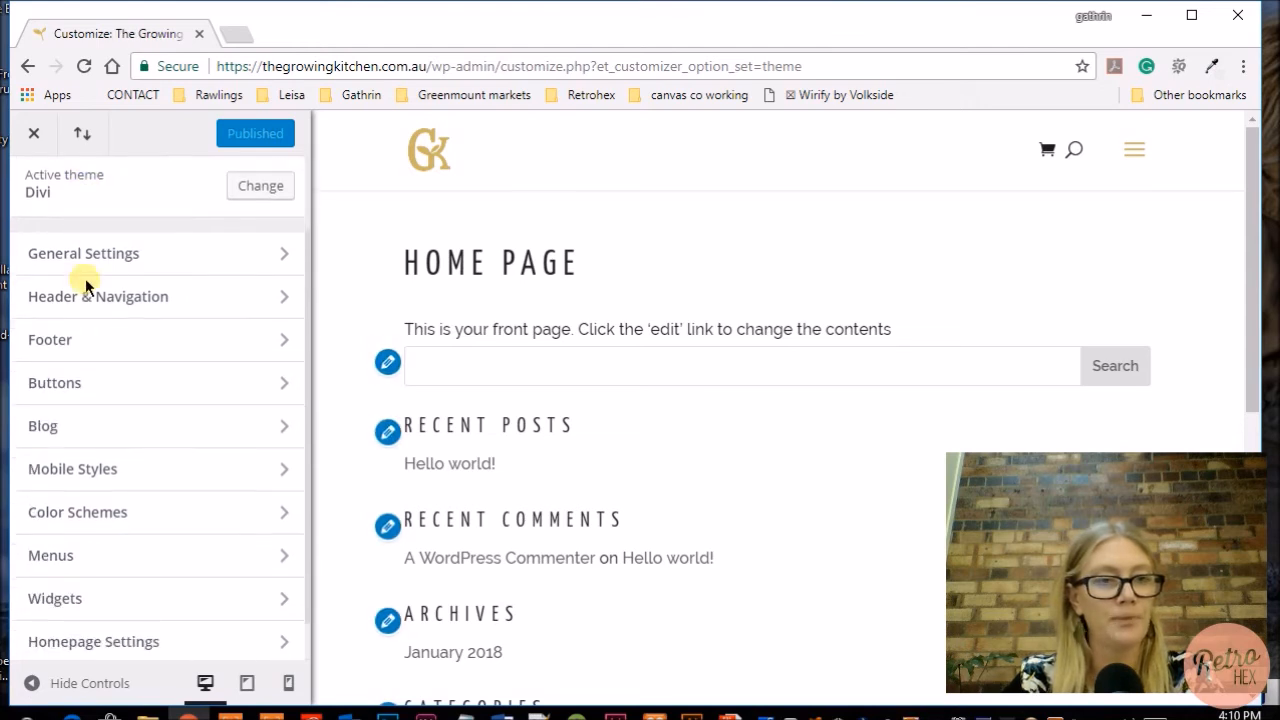
pyautogui.click(128, 388)
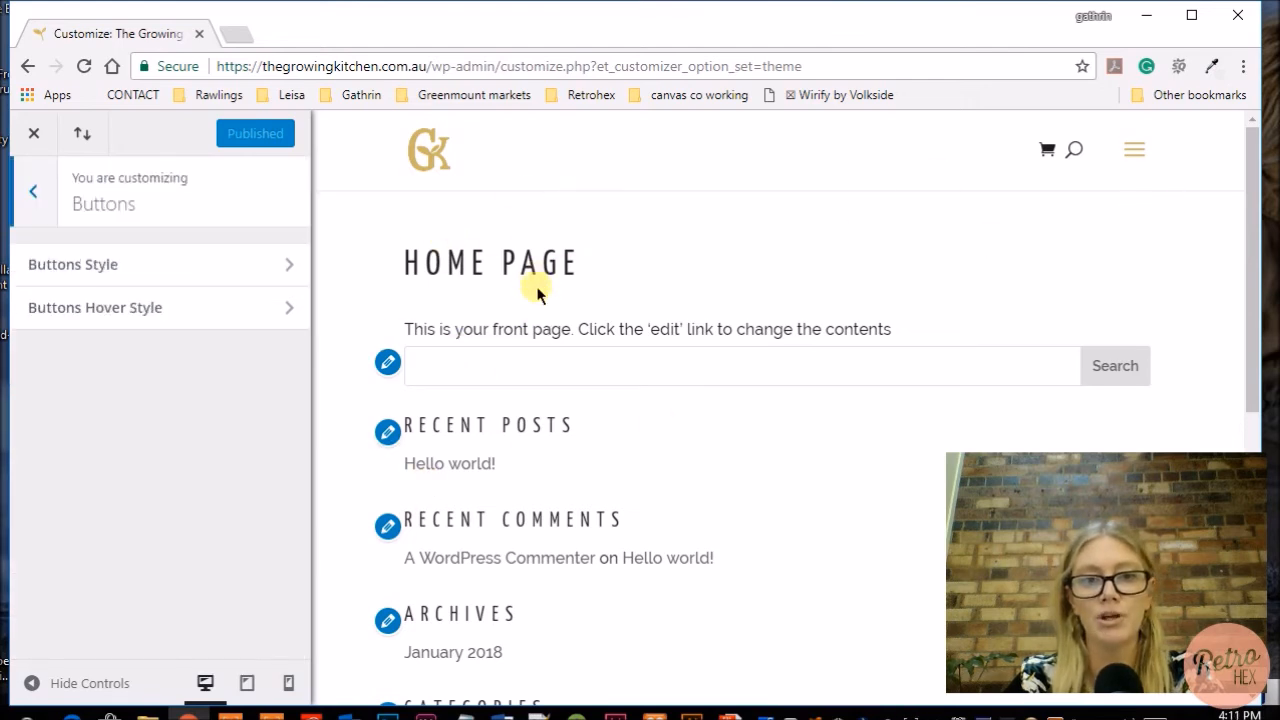
pyautogui.click(1136, 150)
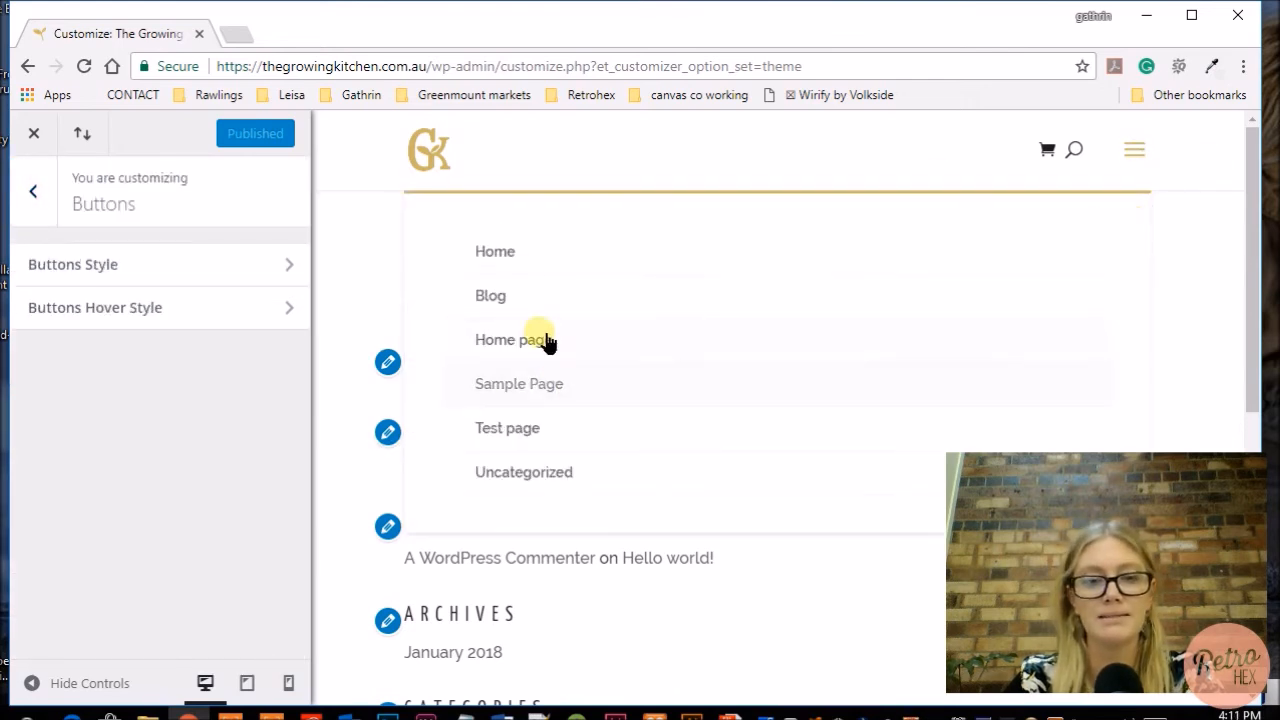
pyautogui.click(510, 430)
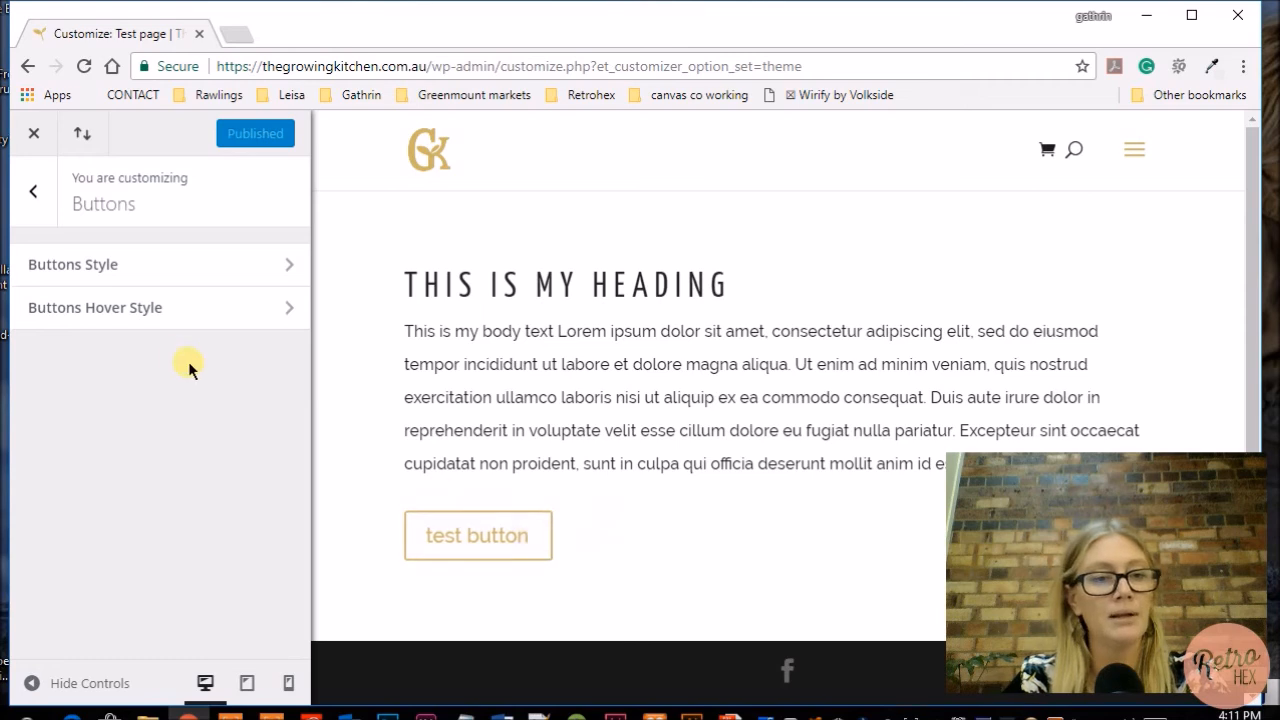
# Open the Buttons Style settings, try a button text size of 18, and return it to 20.
pyautogui.click(147, 268)
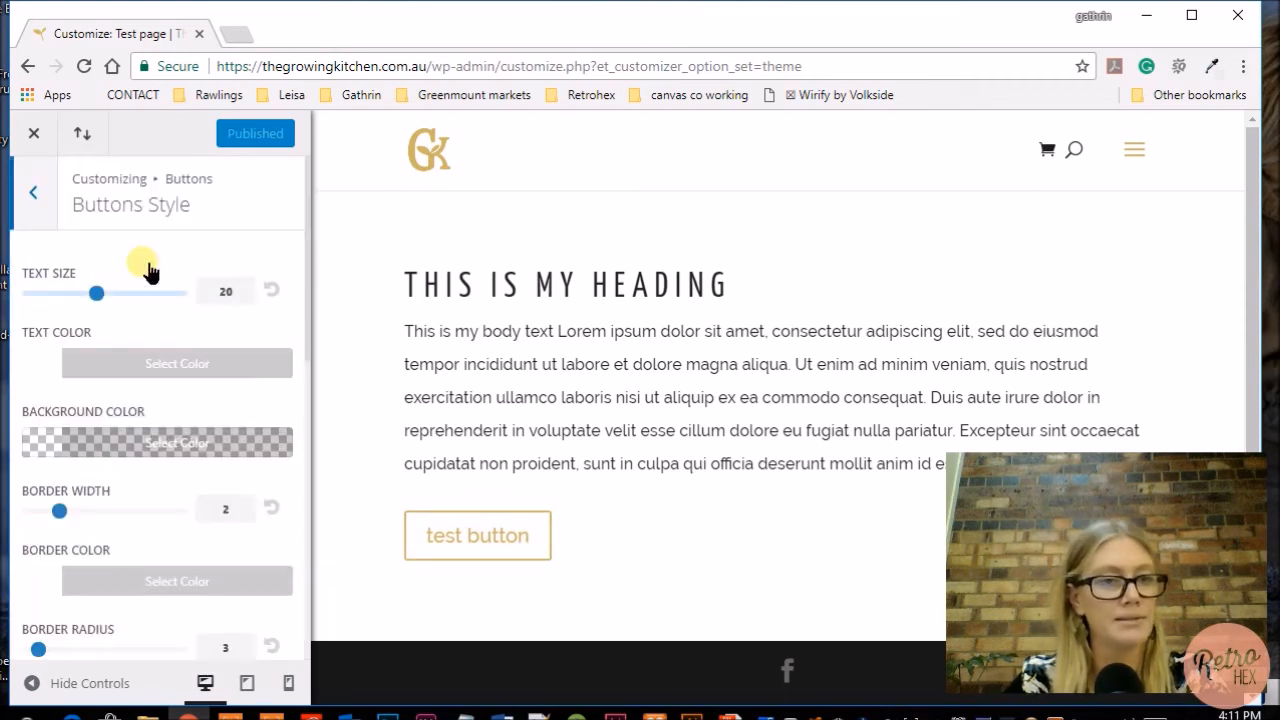
pyautogui.press('Escape')
pyautogui.click(141, 272)
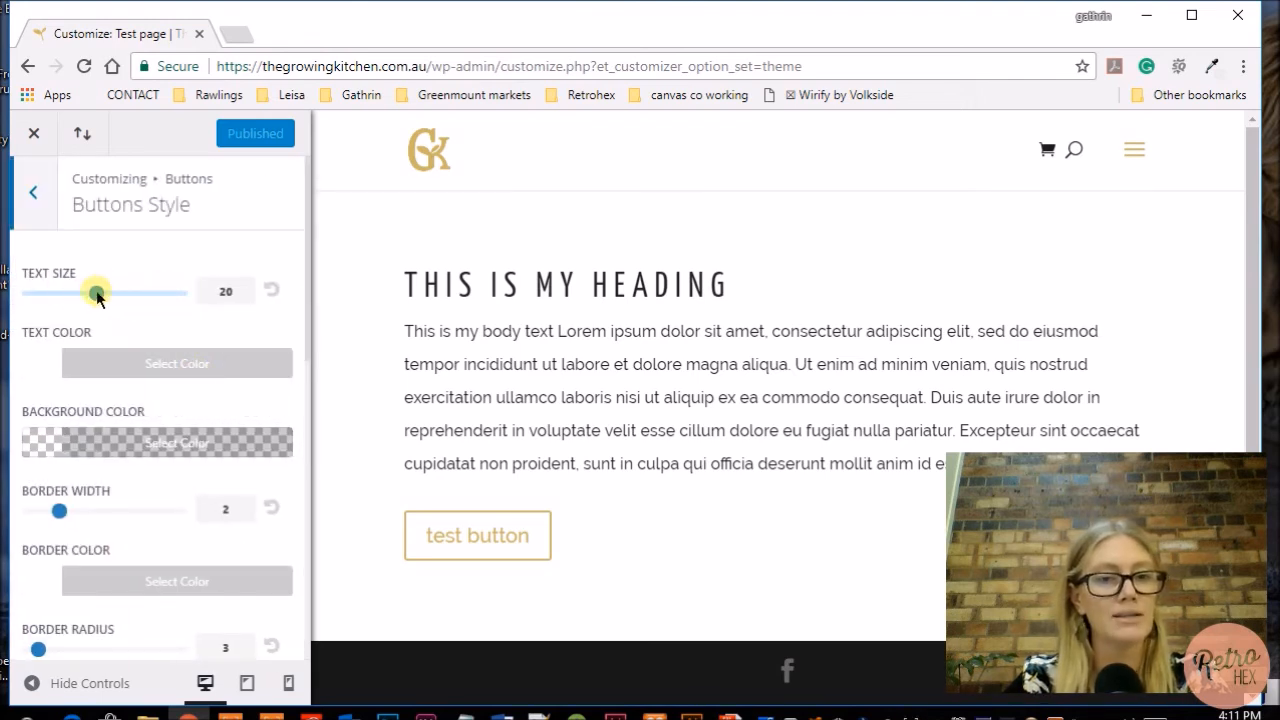
pyautogui.moveTo(96, 290); pyautogui.dragTo(82, 291)
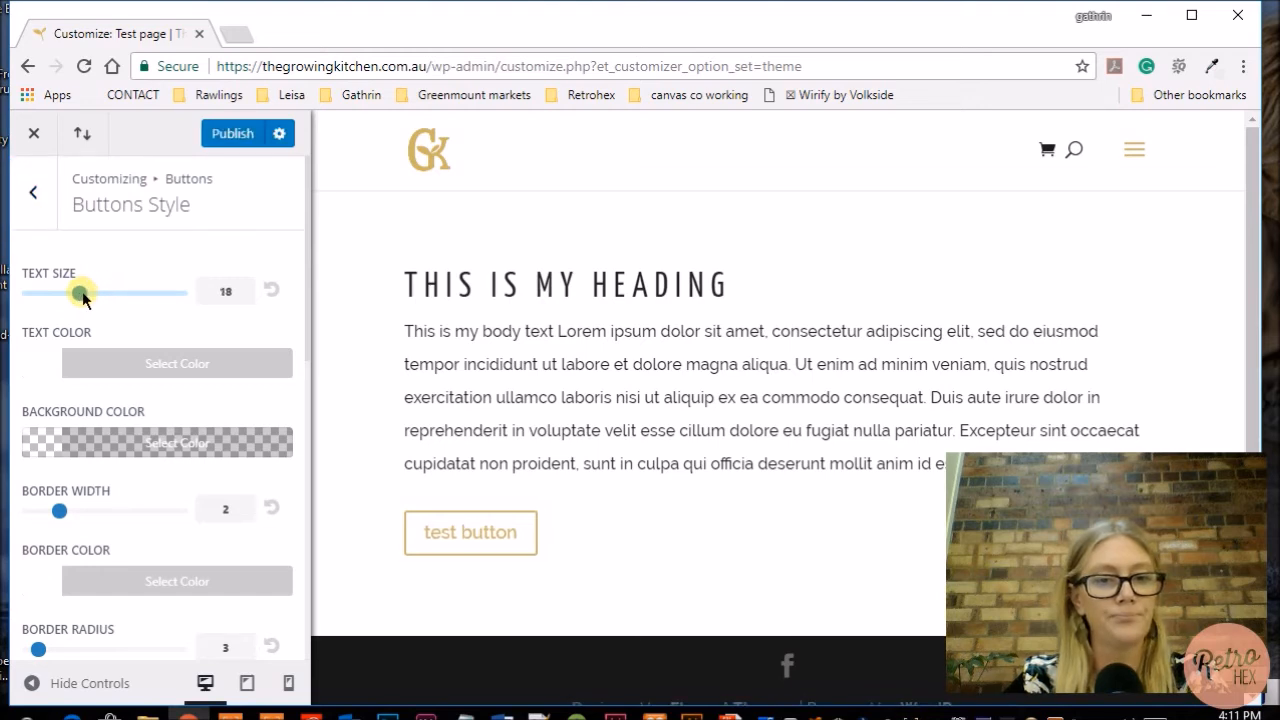
pyautogui.moveTo(83, 291); pyautogui.dragTo(96, 296)
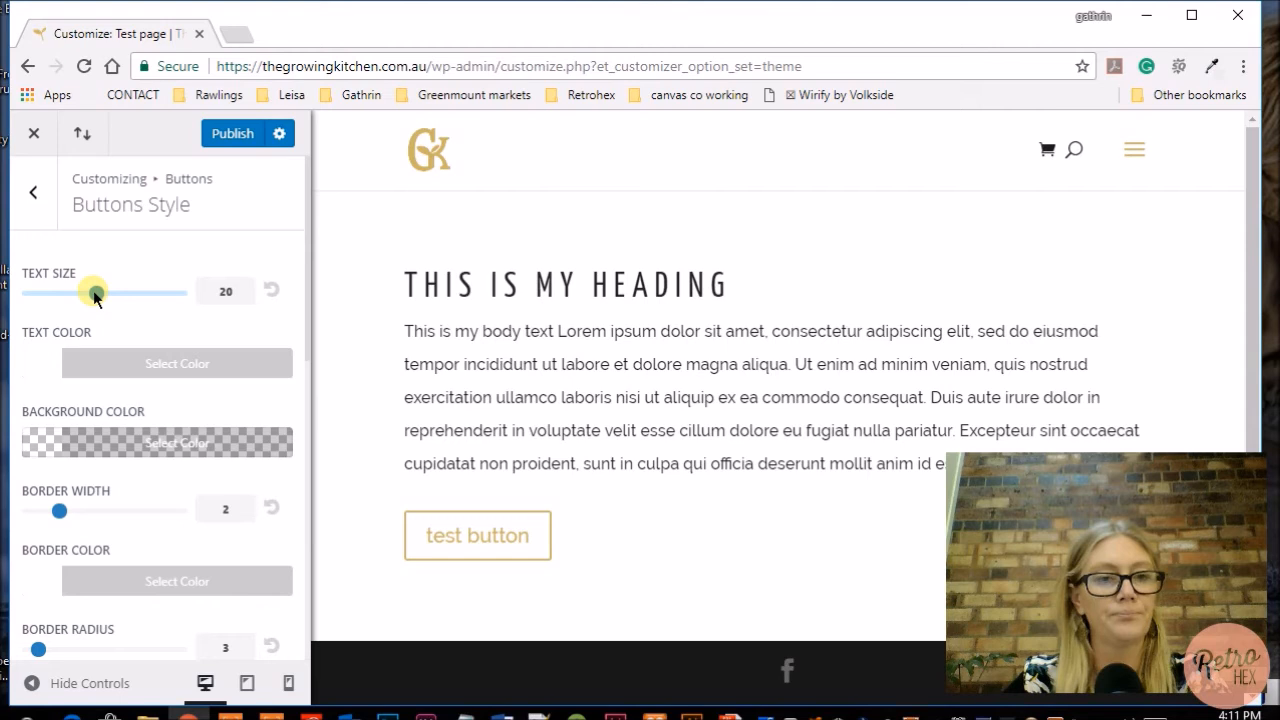
# Try #cbb666 as the button text color, and set it to white (#ffffff).
pyautogui.scroll(-1, 149, 322)
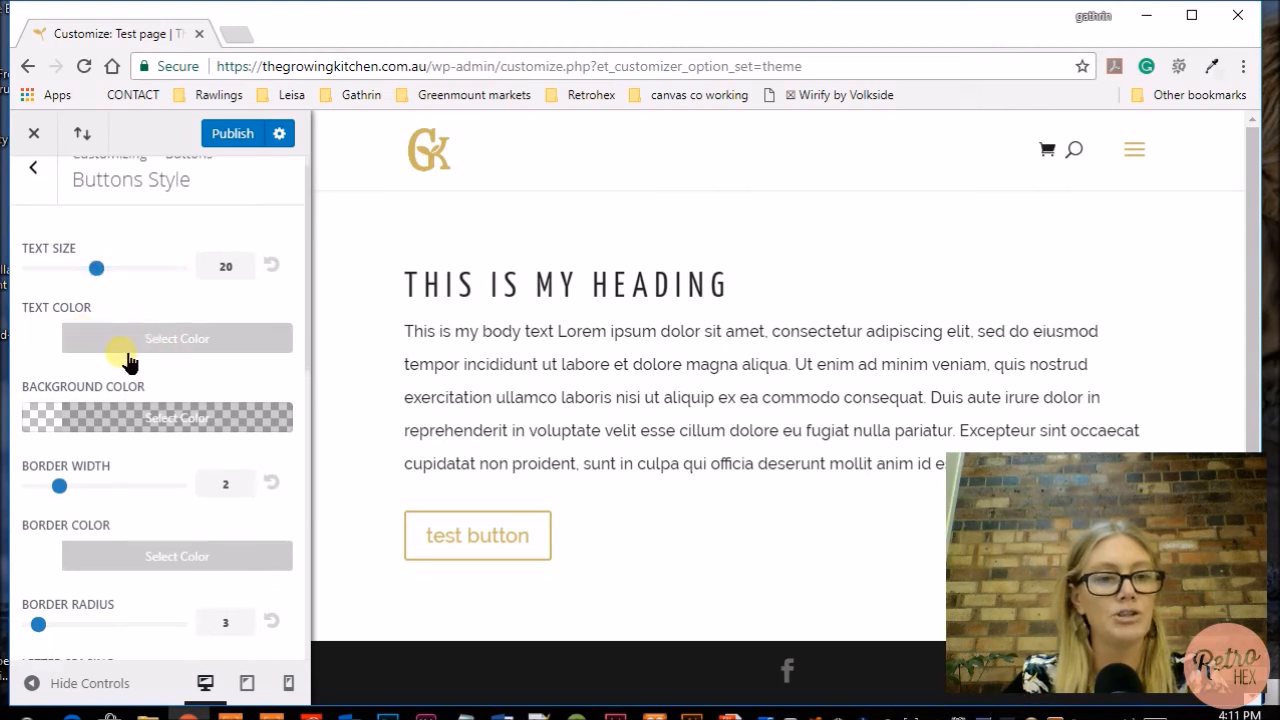
pyautogui.click(154, 340)
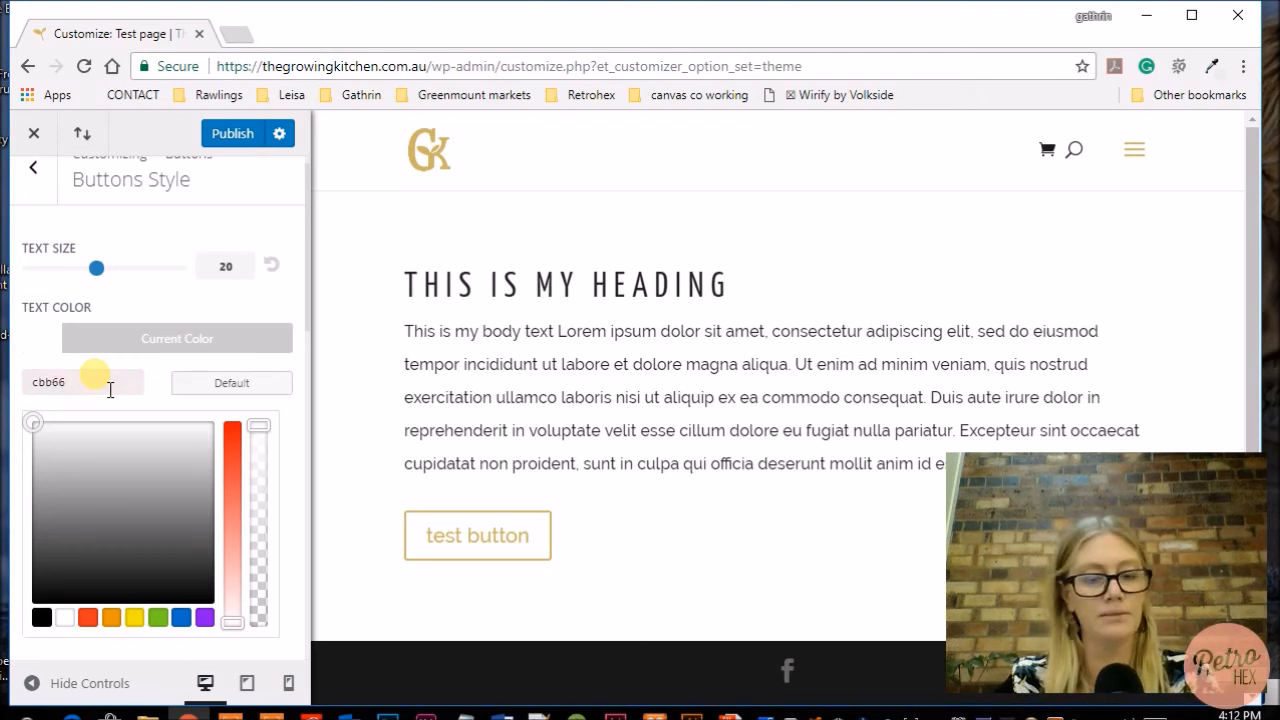
pyautogui.press('Return')
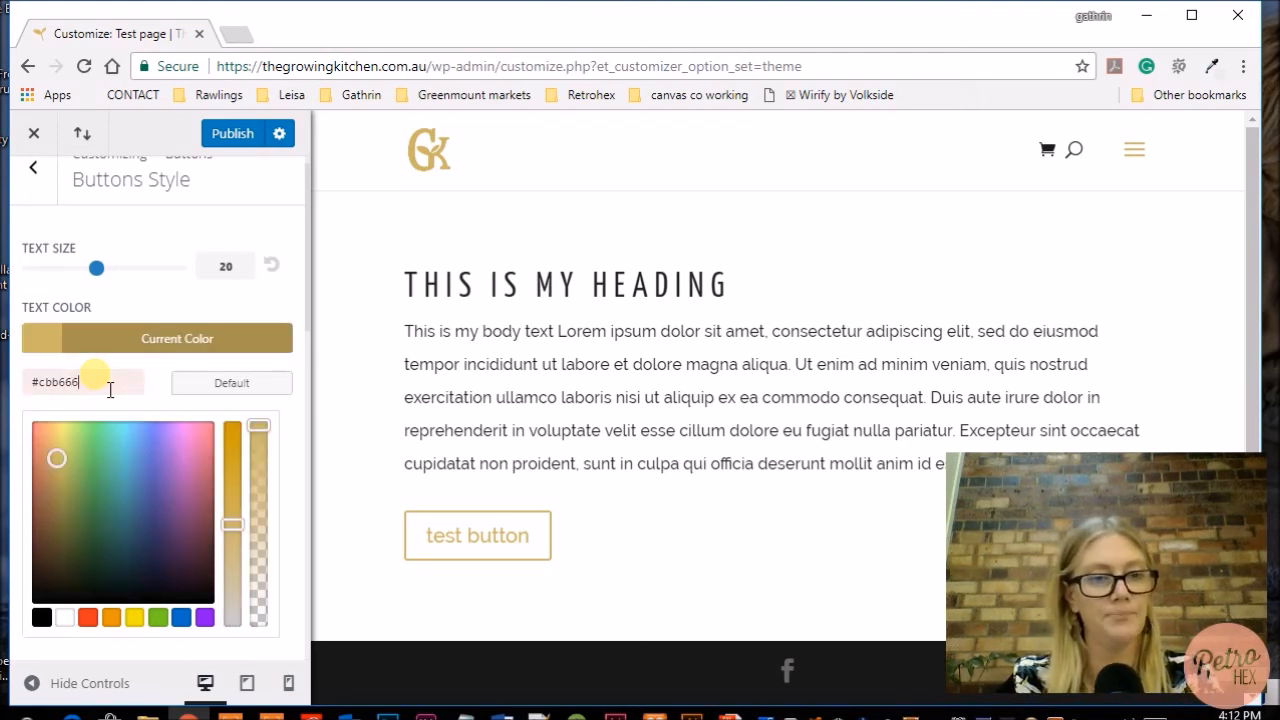
pyautogui.click(294, 483)
pyautogui.click(177, 338)
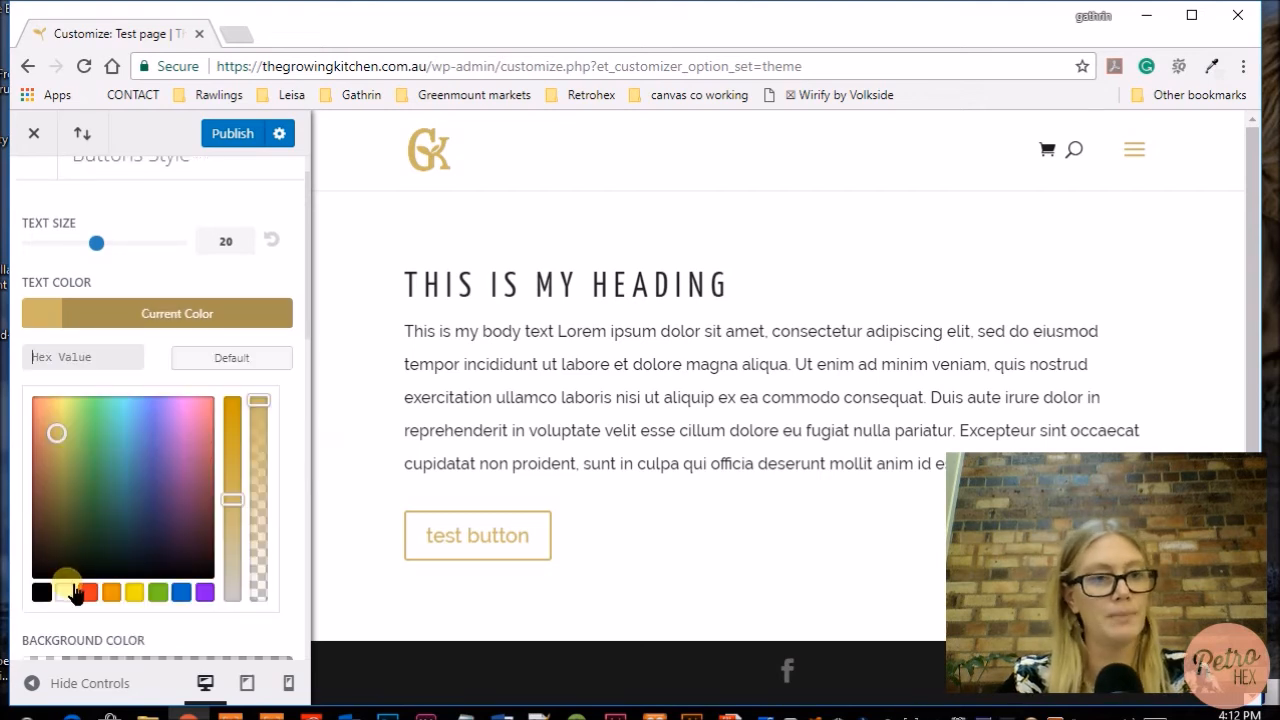
pyautogui.click(64, 592)
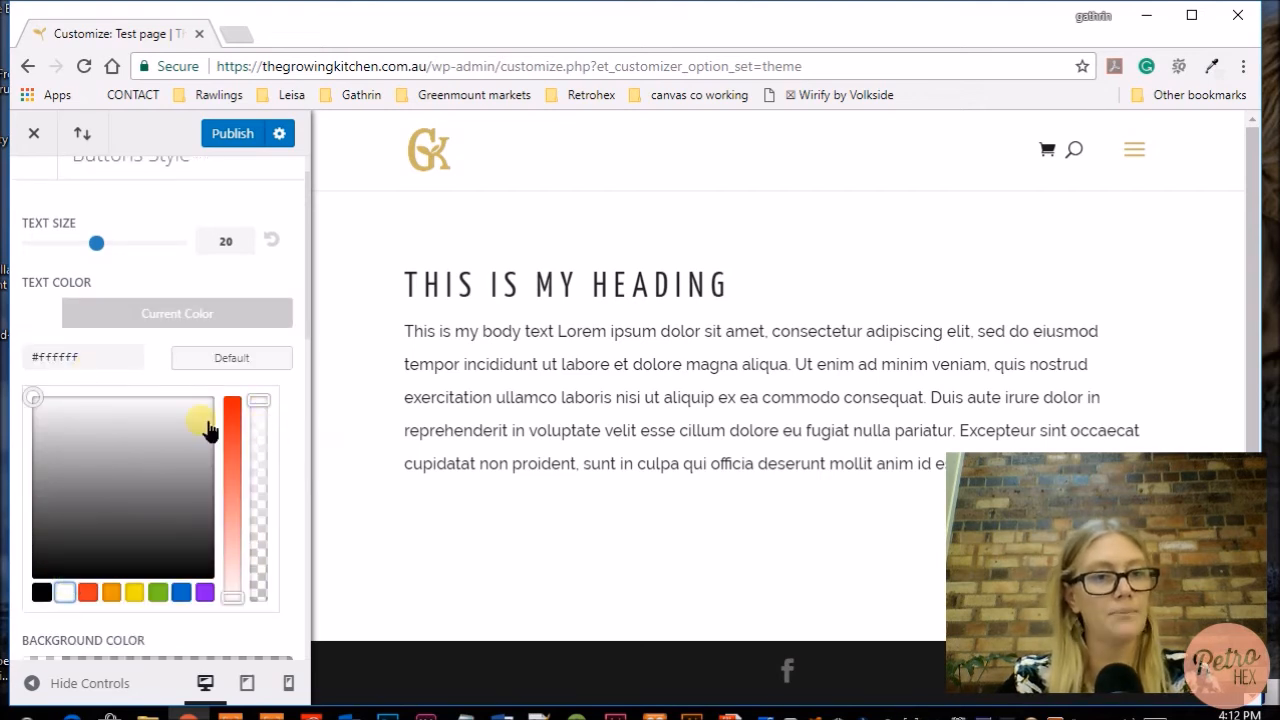
# Set the button background color to #cbb666 and recheck the text and background color settings.
pyautogui.scroll(-1, 297, 450)
pyautogui.scroll(-3, 297, 450)
pyautogui.click(176, 556)
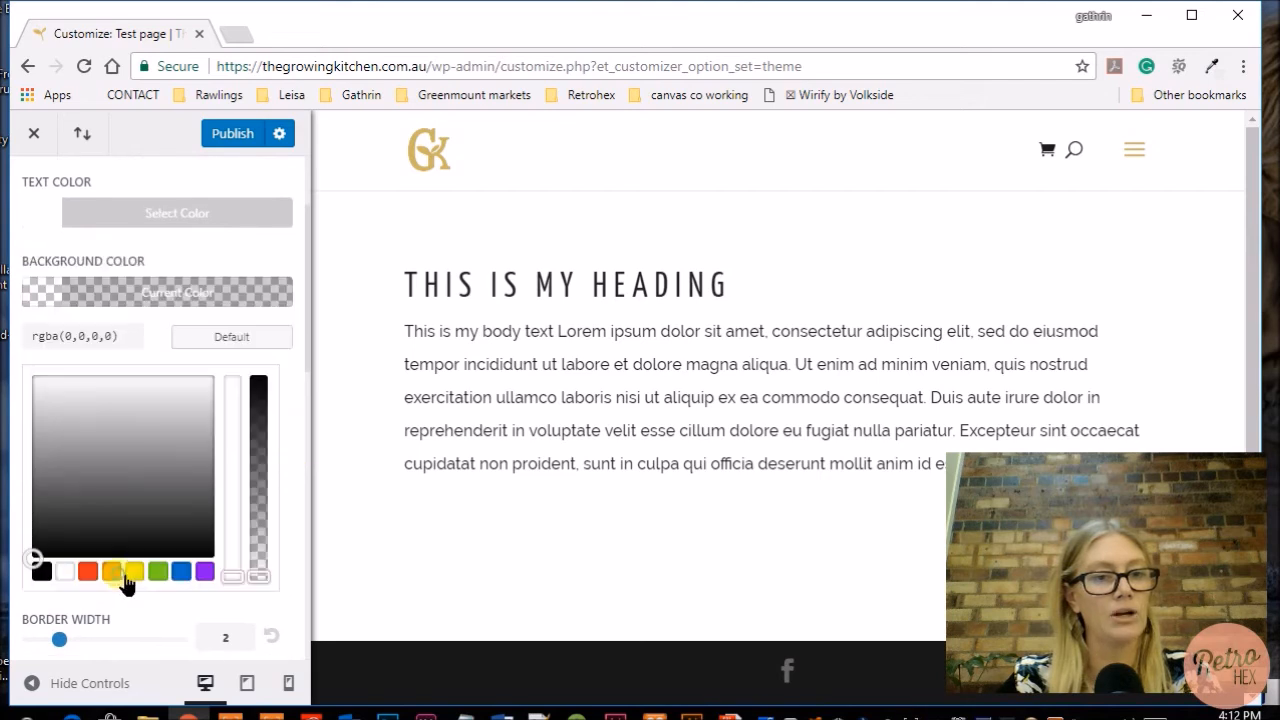
pyautogui.write('#cbb666')
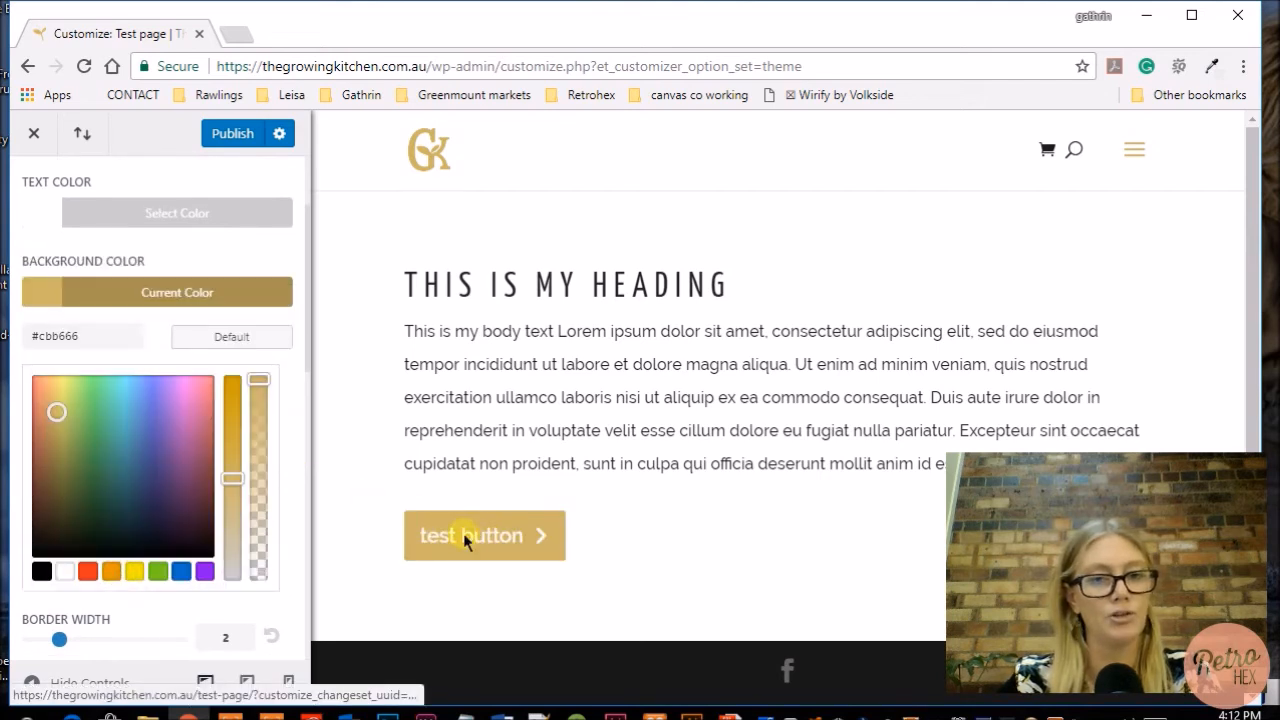
pyautogui.scroll(4, 268, 393)
pyautogui.scroll(2, 270, 390)
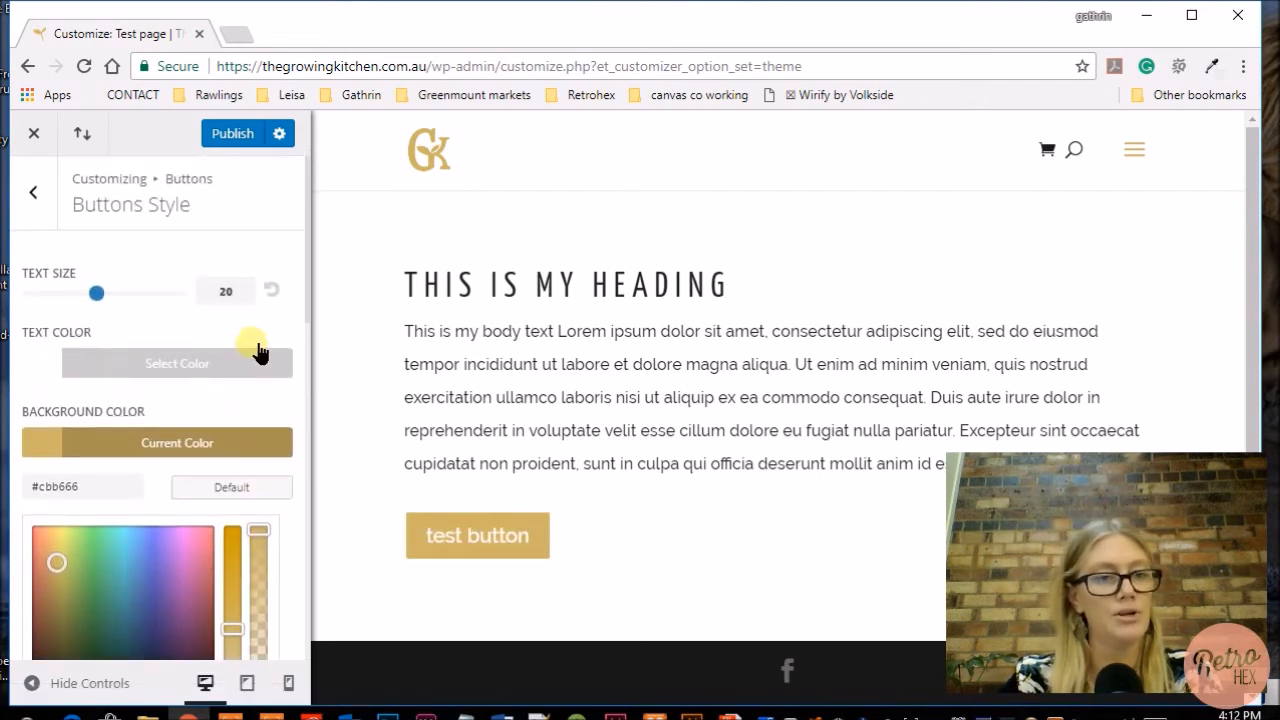
pyautogui.click(105, 365)
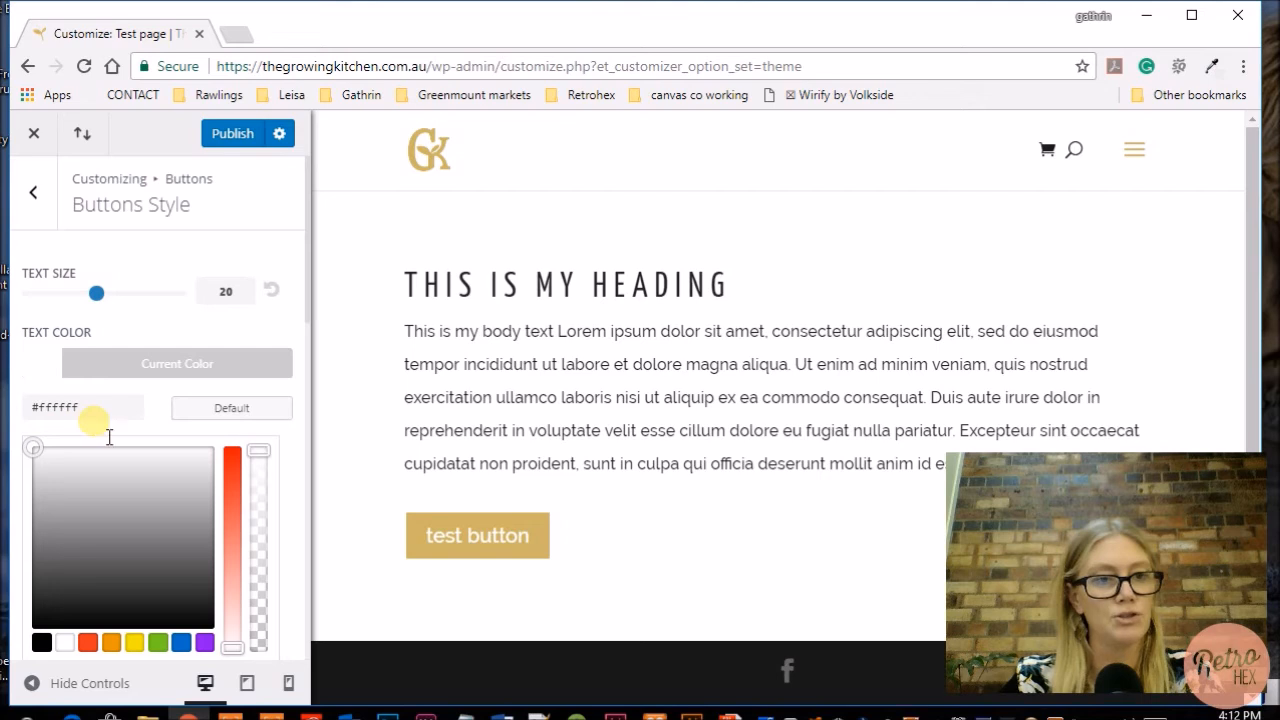
pyautogui.click(209, 360)
pyautogui.scroll(-1, 296, 500)
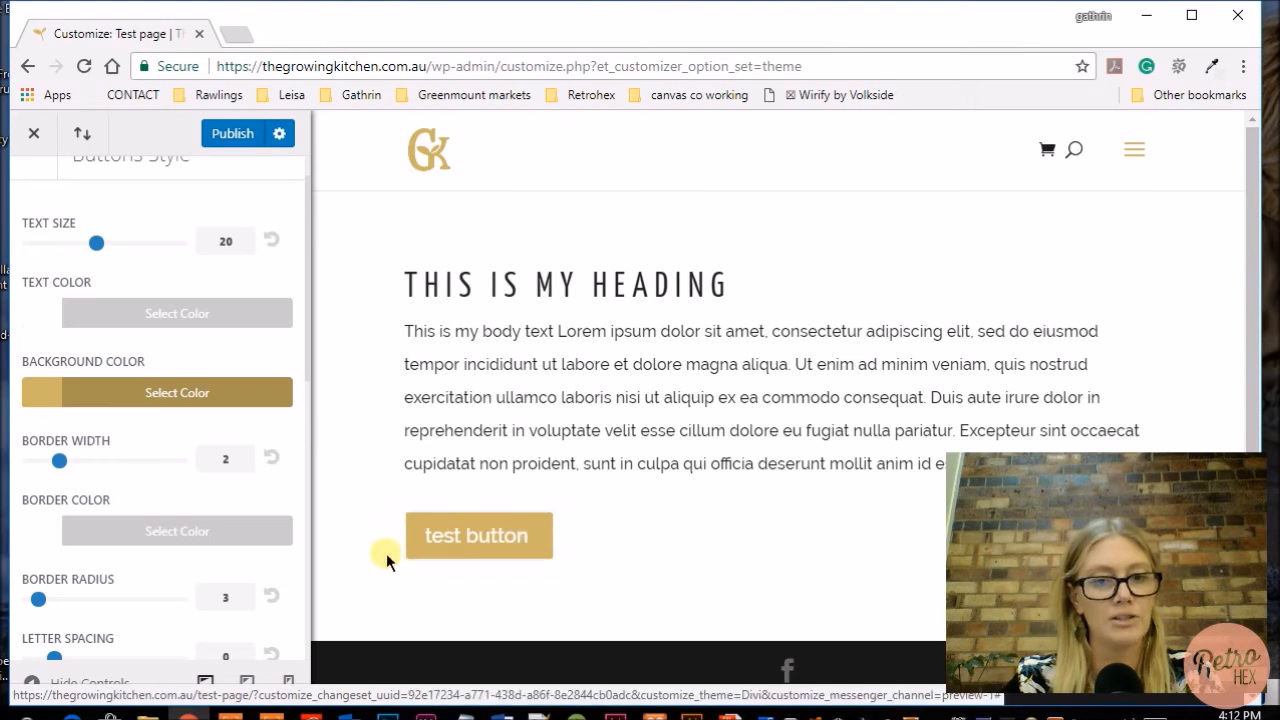
pyautogui.click(178, 395)
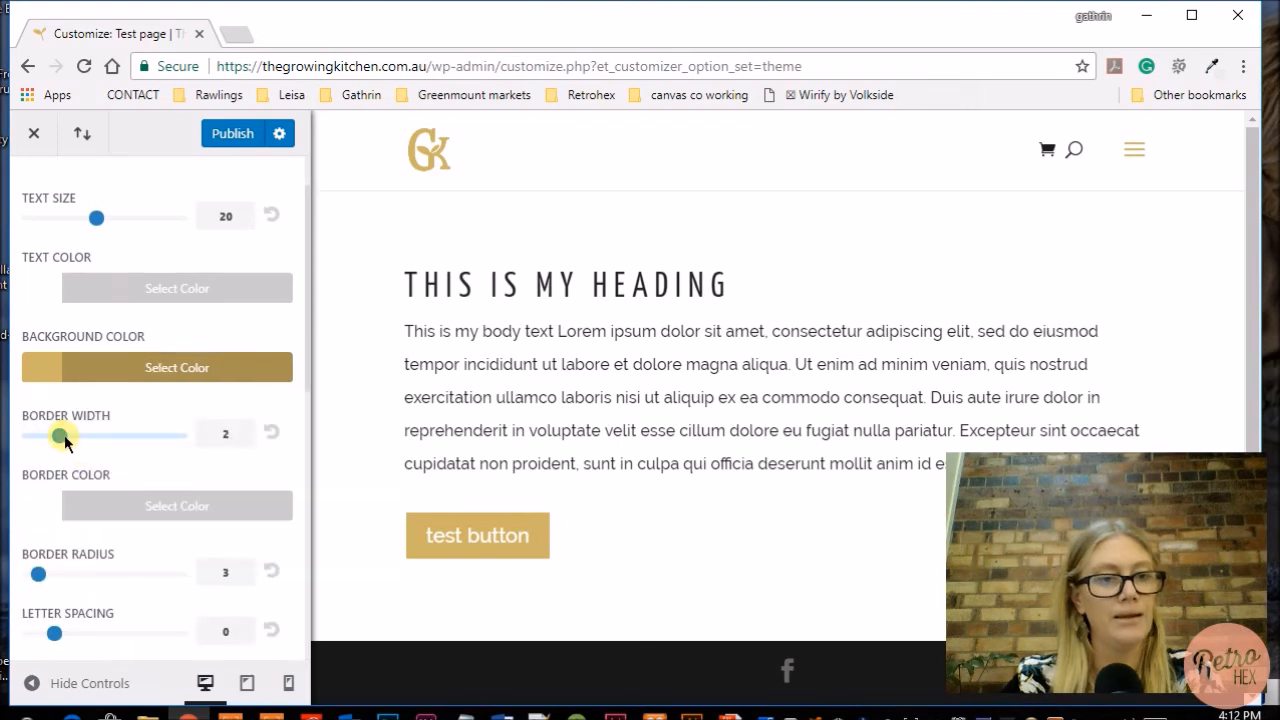
# Set the button border color to #cbb666 and keep the border width at 2.
pyautogui.moveTo(63, 437)
pyautogui.mouseDown()
pyautogui.moveTo(91, 439)
pyautogui.moveTo(55, 438)
pyautogui.mouseUp()
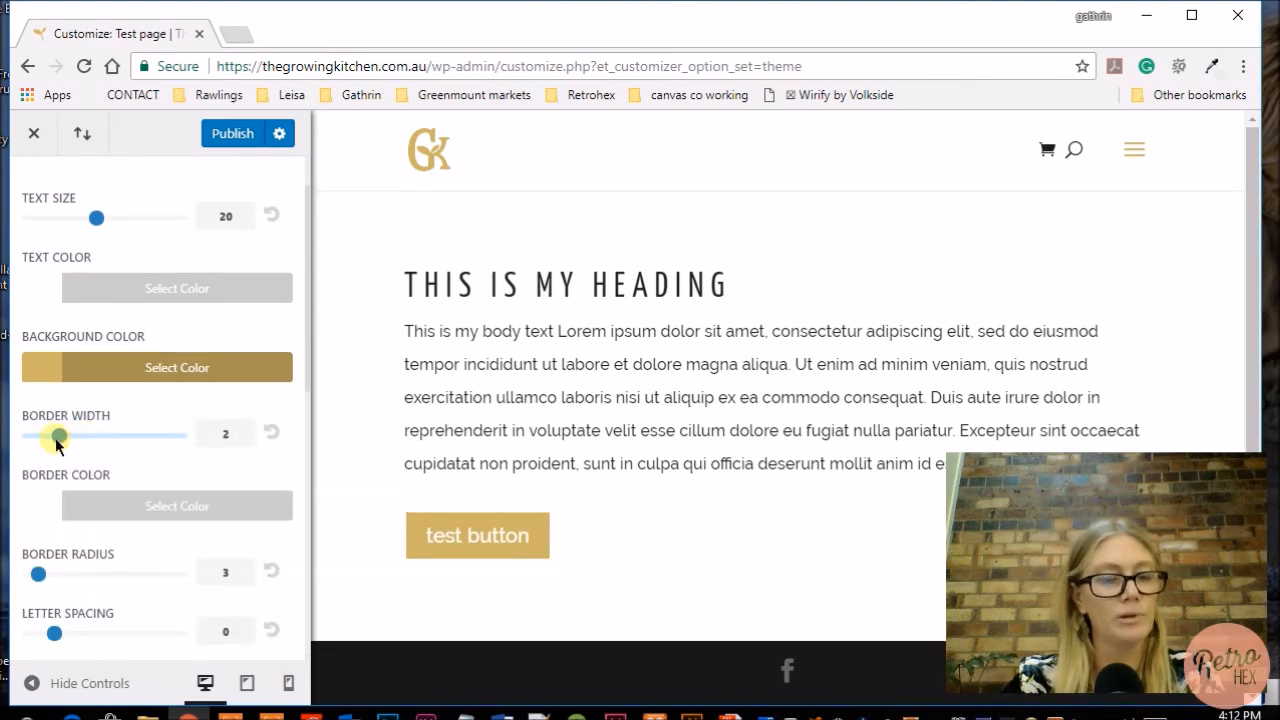
pyautogui.click(128, 510)
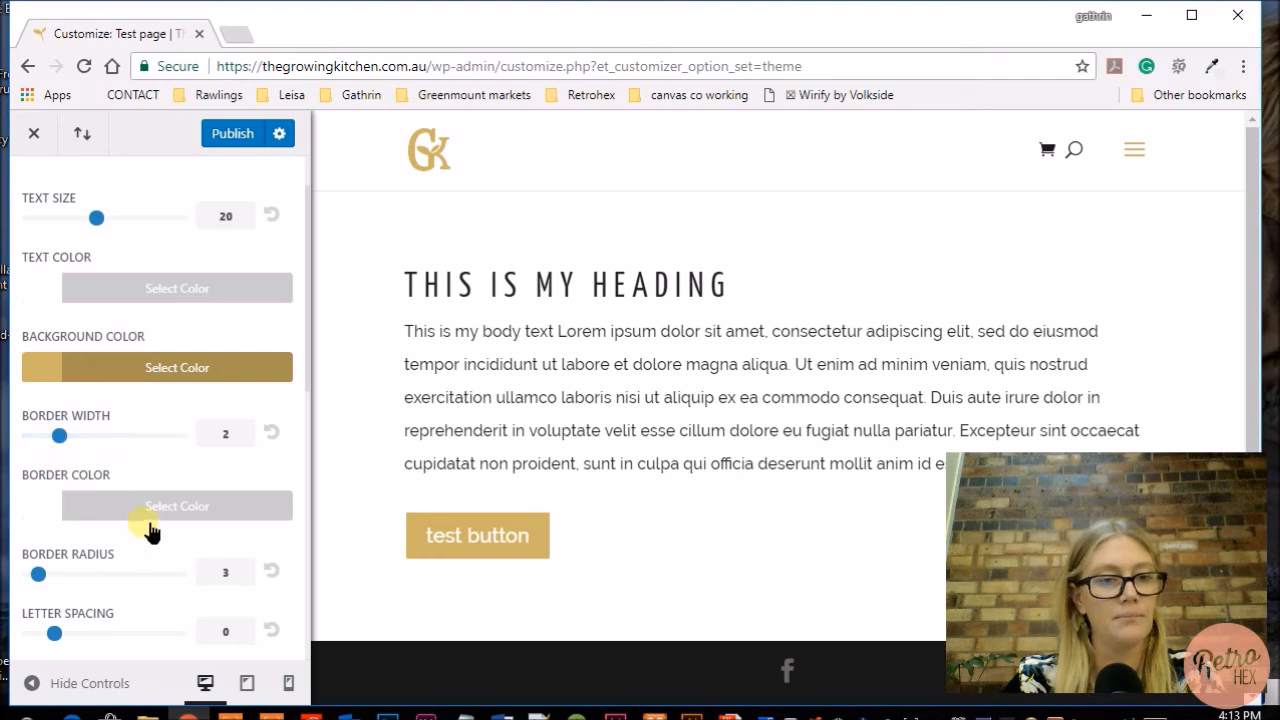
pyautogui.moveTo(135, 541); pyautogui.dragTo(40, 566)
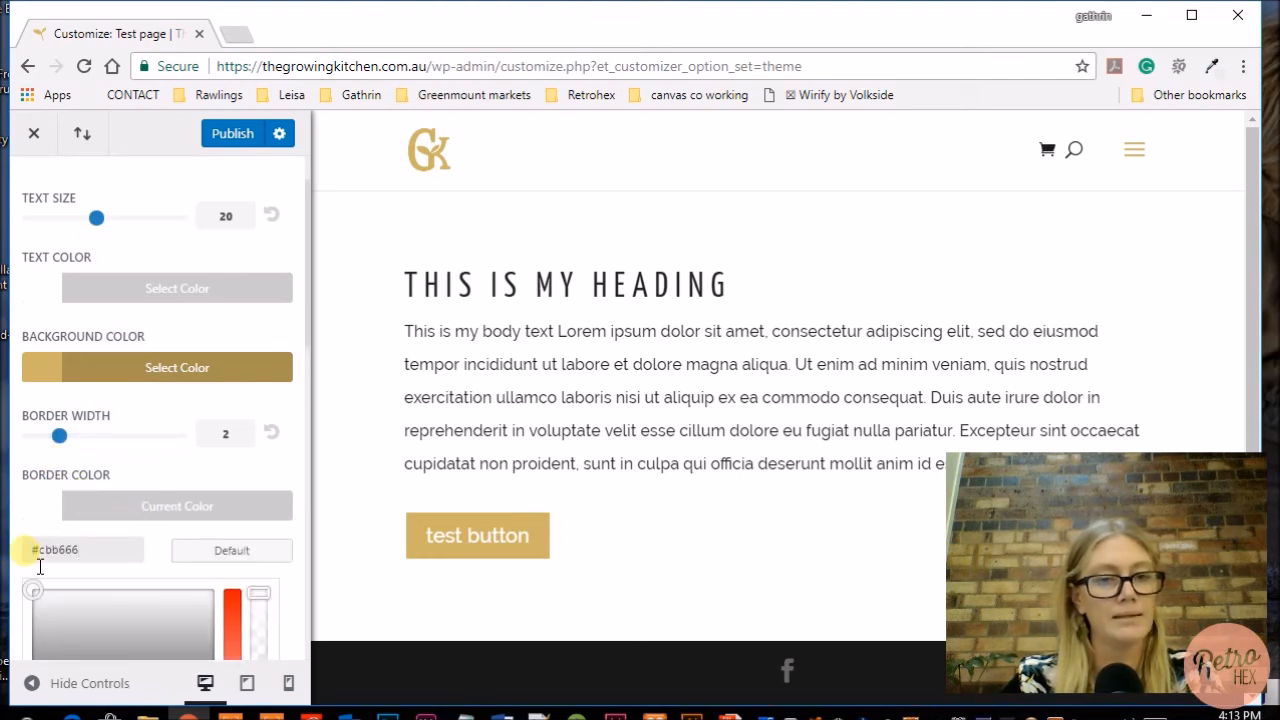
pyautogui.click(297, 464)
pyautogui.click(58, 436)
pyautogui.moveTo(58, 436)
pyautogui.mouseDown()
pyautogui.moveTo(134, 432)
pyautogui.moveTo(58, 443)
pyautogui.mouseUp()
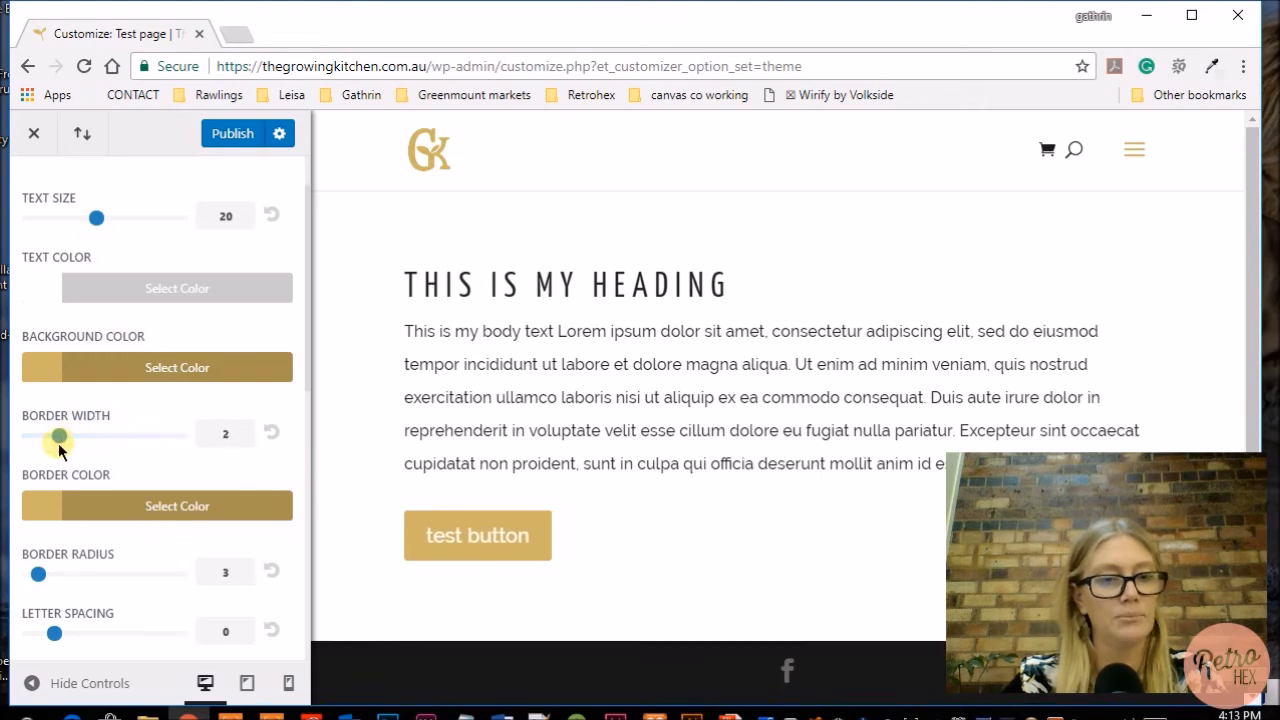
# Try a slightly smaller button text size and return it to 20.
pyautogui.click(93, 220)
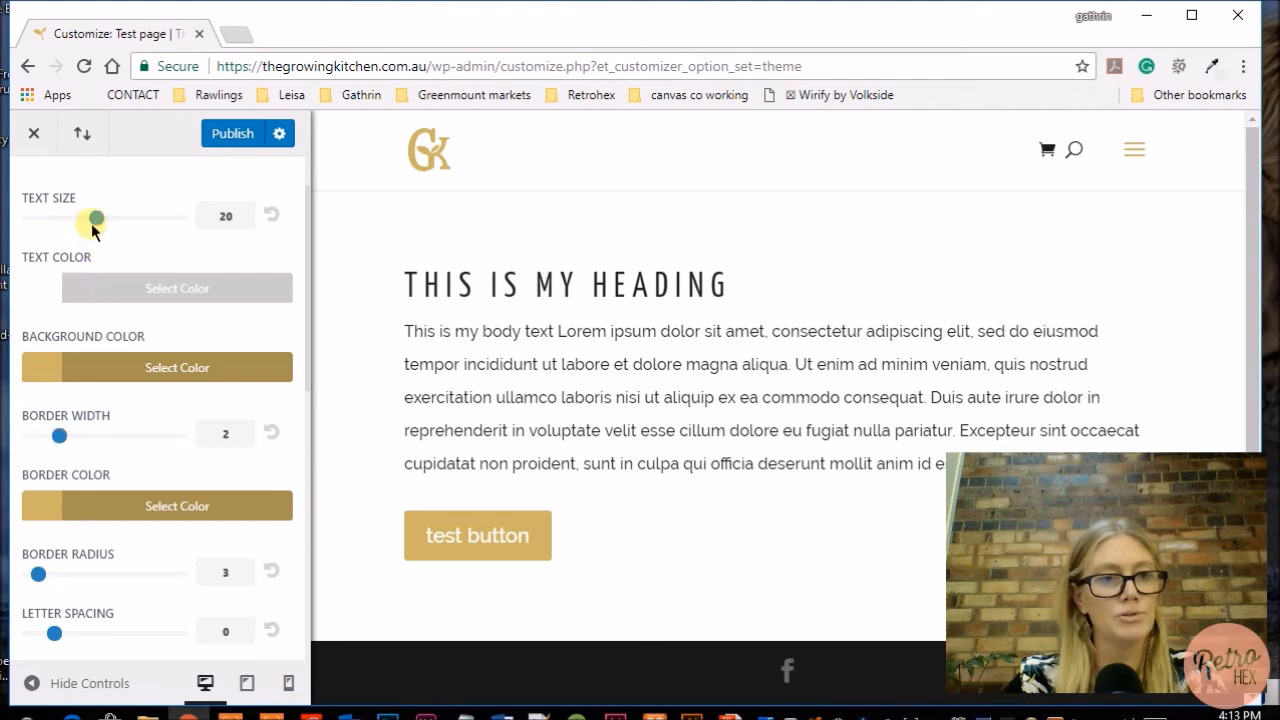
pyautogui.moveTo(92, 220)
pyautogui.mouseDown()
pyautogui.moveTo(49, 218)
pyautogui.moveTo(141, 220)
pyautogui.moveTo(91, 223)
pyautogui.mouseUp()
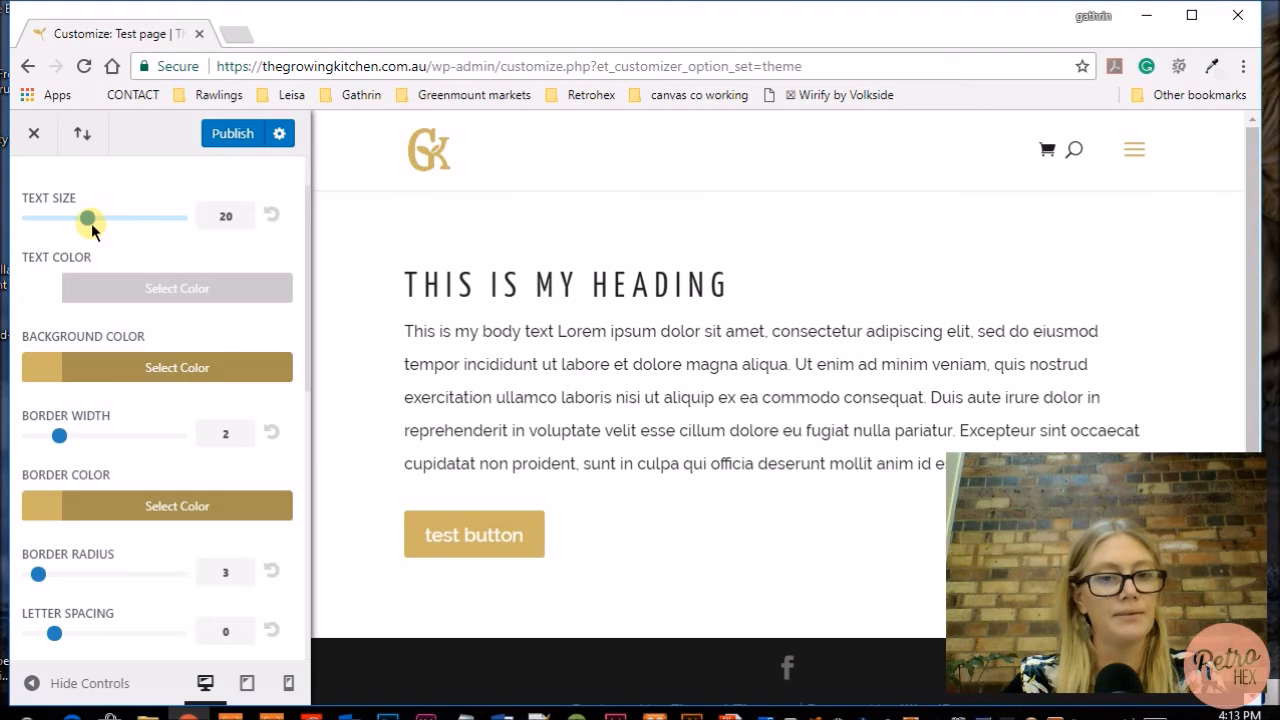
# Set the button border radius to 2 and the letter spacing to 2.
pyautogui.scroll(-2, 257, 363)
pyautogui.moveTo(38, 425)
pyautogui.mouseDown()
pyautogui.moveTo(186, 424)
pyautogui.moveTo(44, 432)
pyautogui.mouseUp()
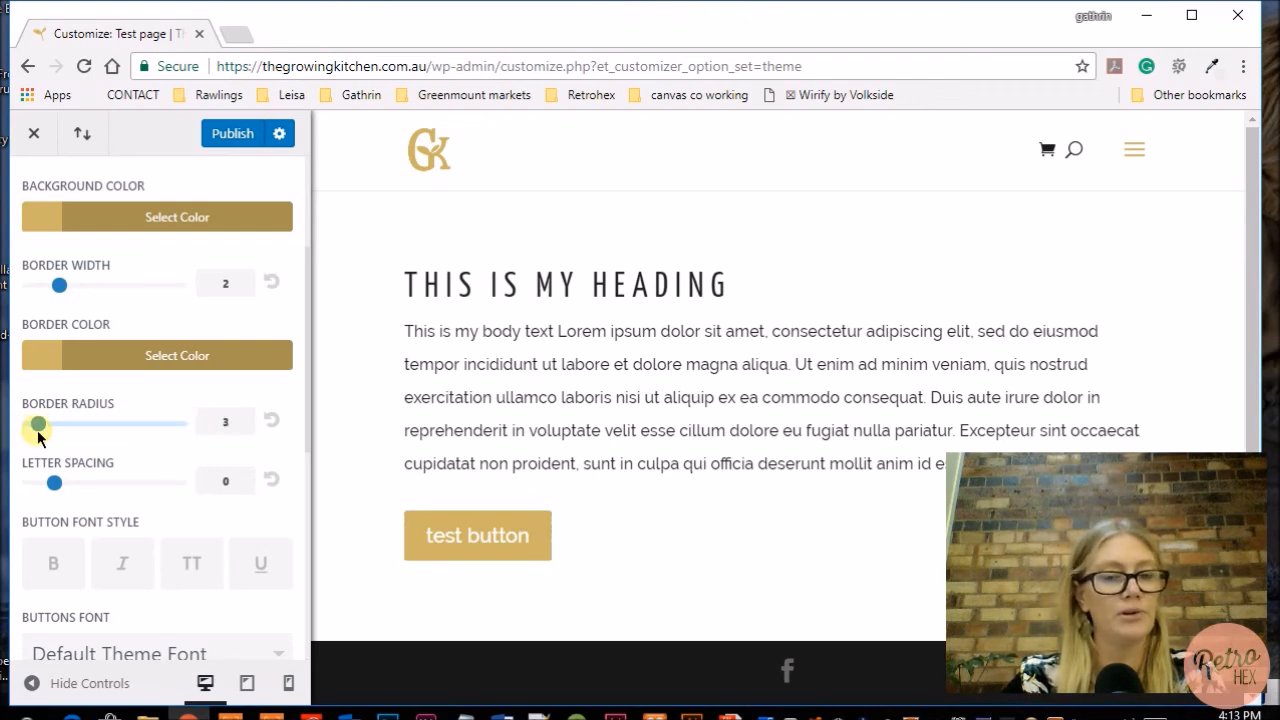
pyautogui.moveTo(38, 432); pyautogui.dragTo(35, 432)
pyautogui.scroll(-1, 229, 429)
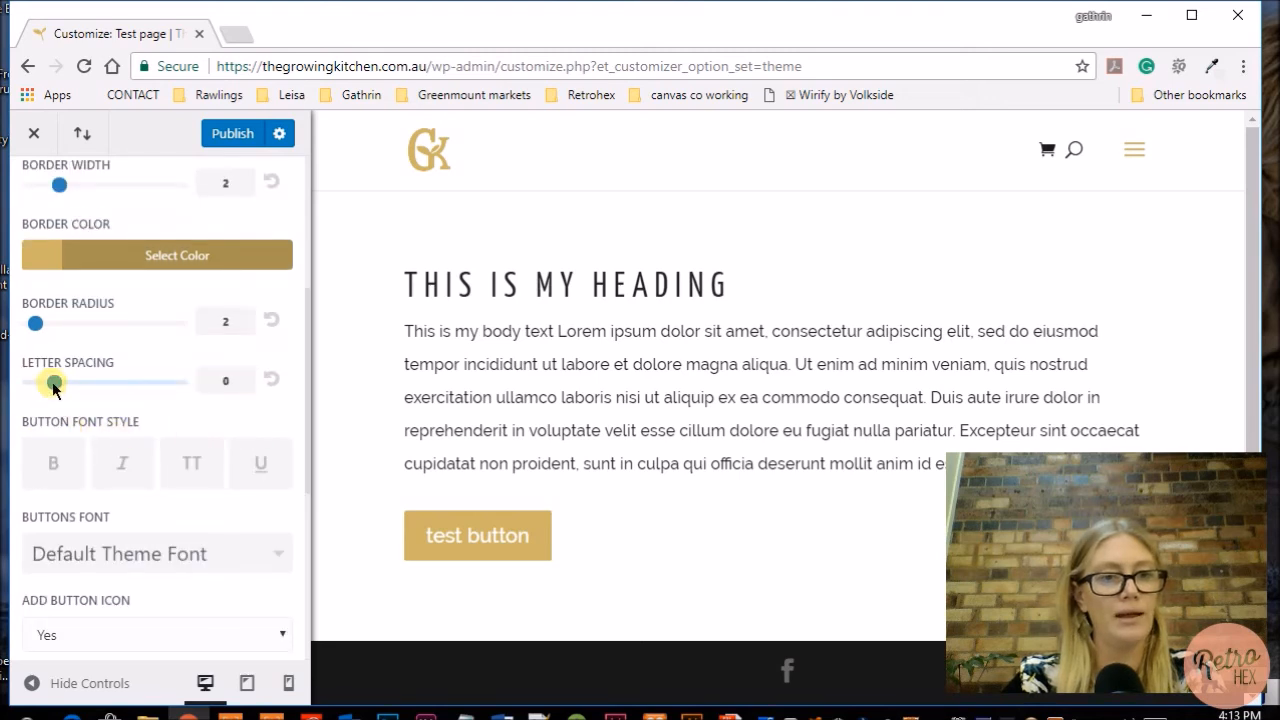
pyautogui.moveTo(54, 386)
pyautogui.mouseDown()
pyautogui.moveTo(104, 388)
pyautogui.moveTo(79, 384)
pyautogui.mouseUp()
pyautogui.scroll(-1, 284, 426)
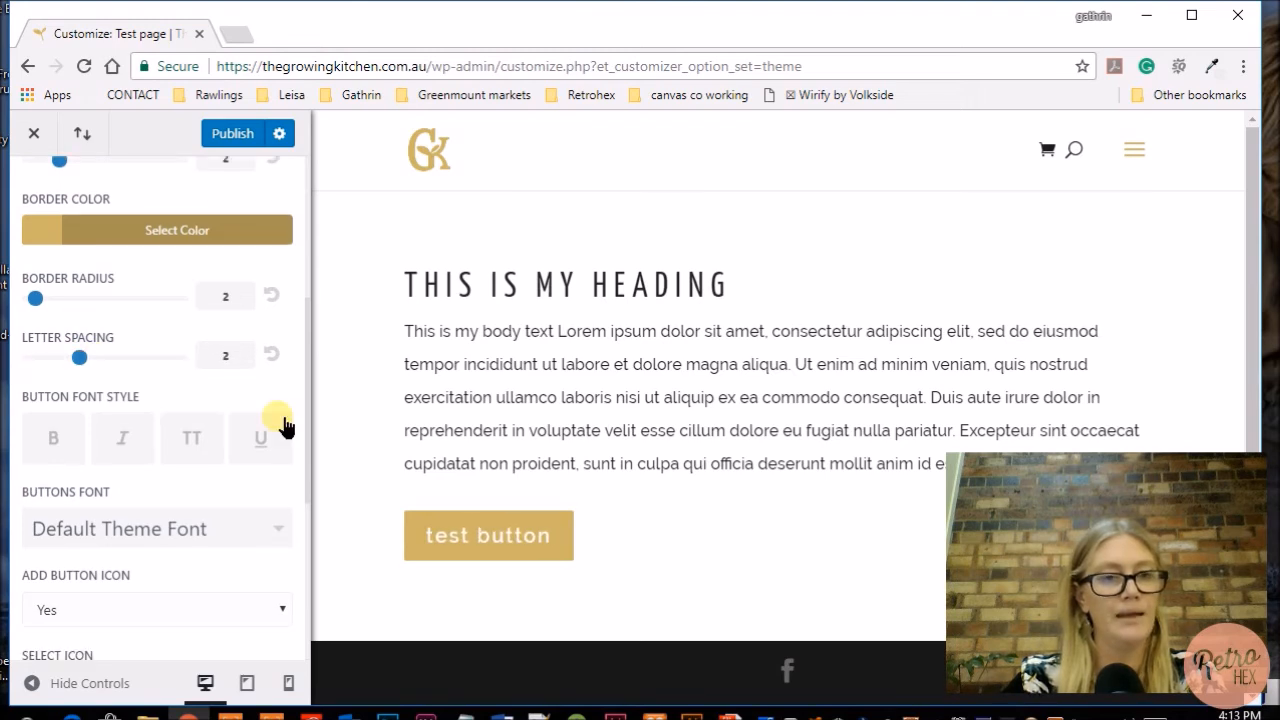
# Try the bold, italic, uppercase and underline styles on the button font, and clear them all.
pyautogui.scroll(-2, 282, 425)
pyautogui.scroll(-1, 278, 416)
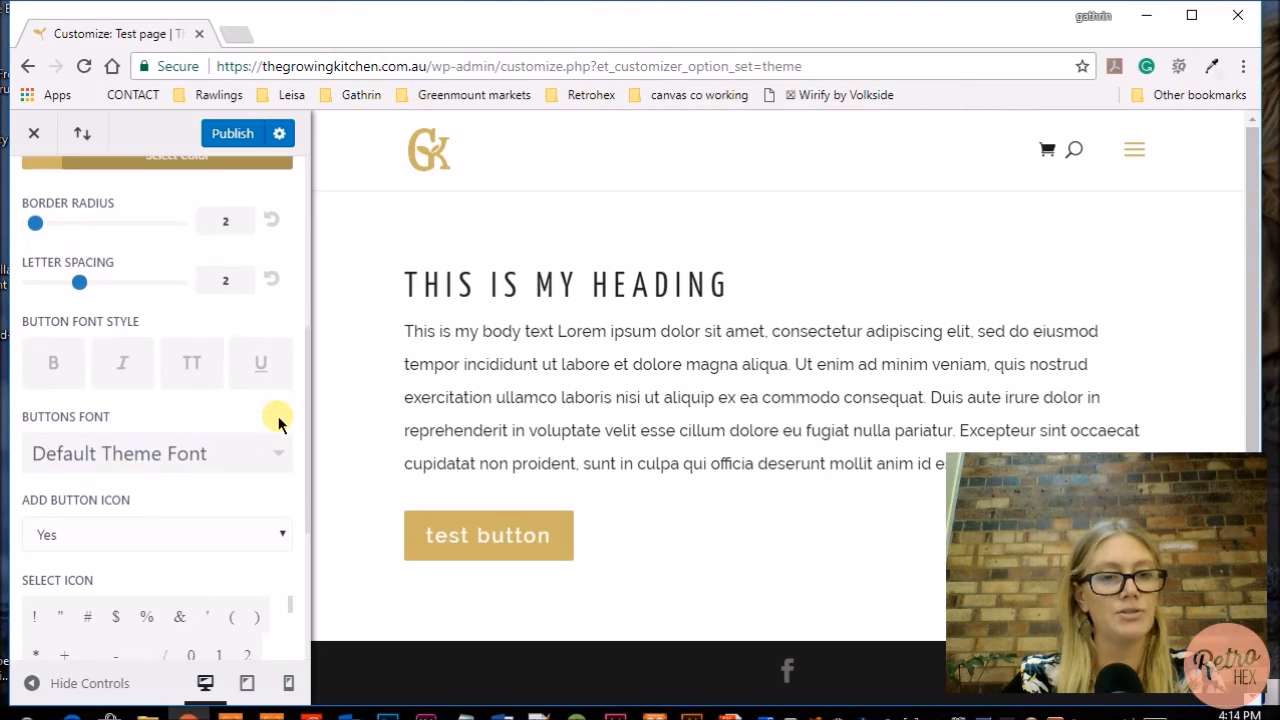
pyautogui.click(78, 368)
pyautogui.click(122, 365)
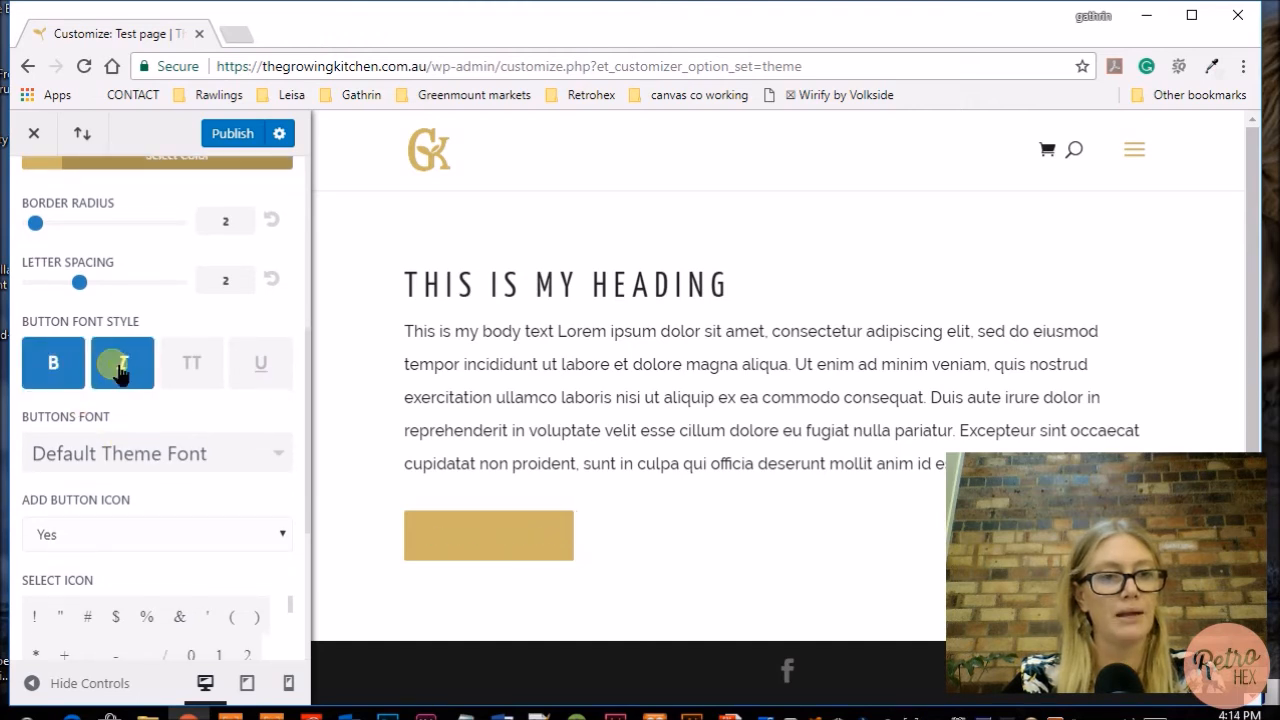
pyautogui.click(52, 365)
pyautogui.click(172, 365)
pyautogui.click(130, 367)
pyautogui.click(260, 366)
pyautogui.click(185, 358)
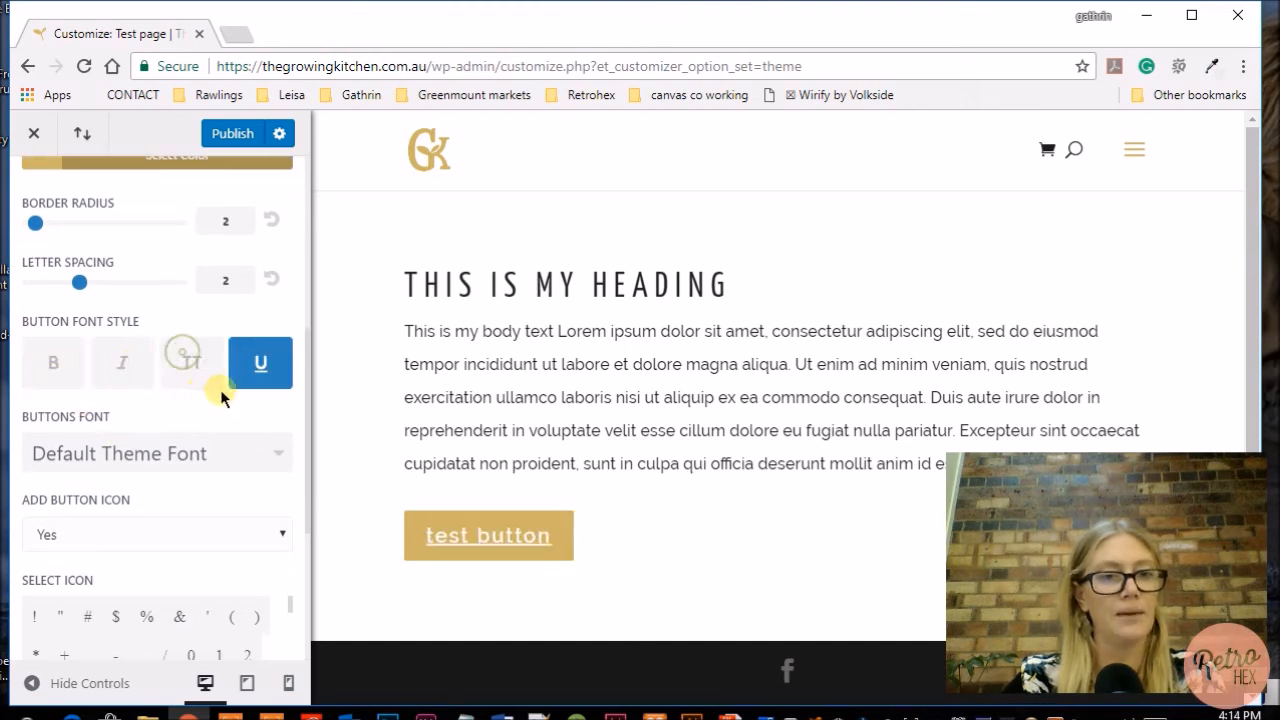
pyautogui.click(261, 366)
pyautogui.click(261, 368)
pyautogui.click(261, 368)
# Set the buttons font to Yanone Kaffeesatz.
pyautogui.scroll(-1, 270, 366)
pyautogui.scroll(-1, 266, 358)
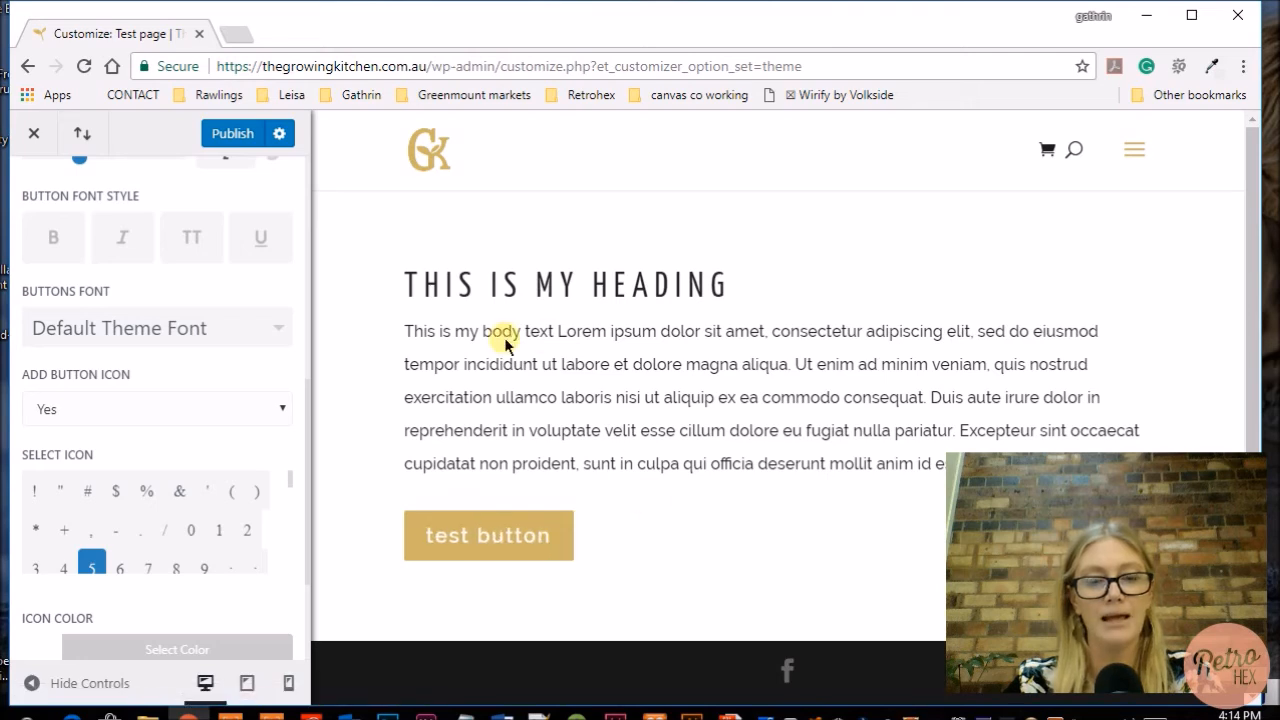
pyautogui.click(276, 329)
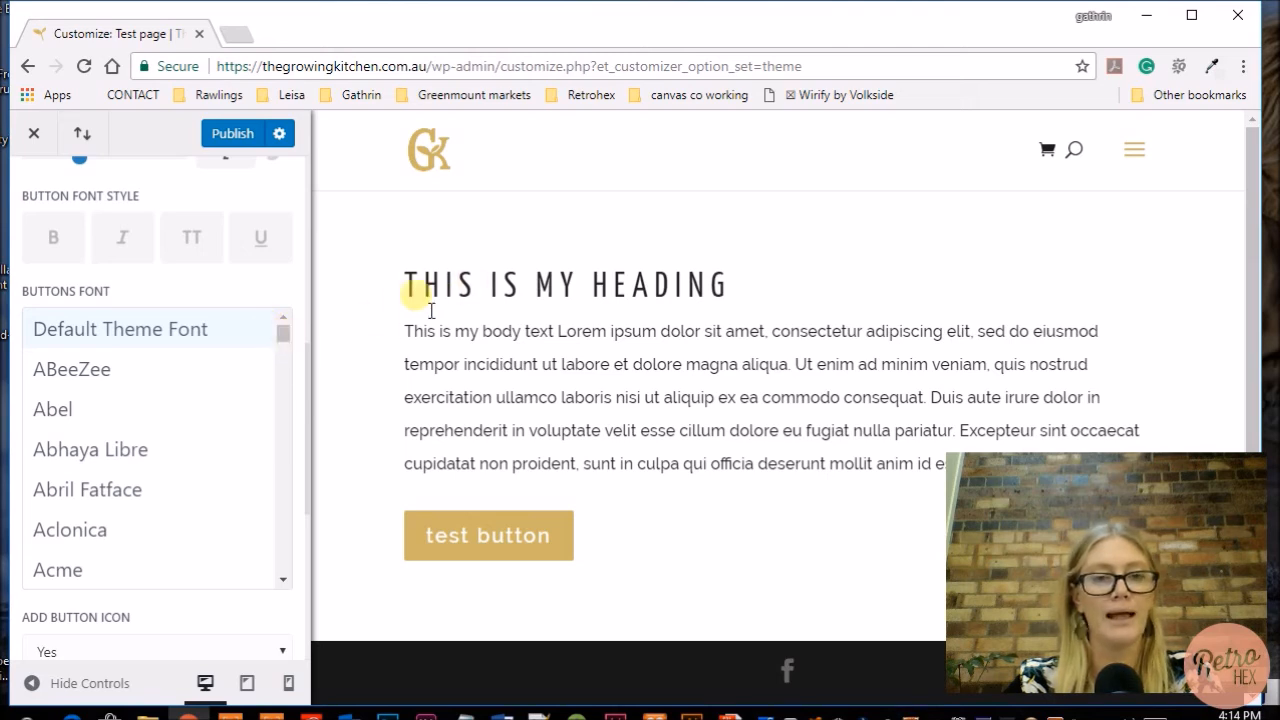
pyautogui.moveTo(288, 341); pyautogui.dragTo(290, 561)
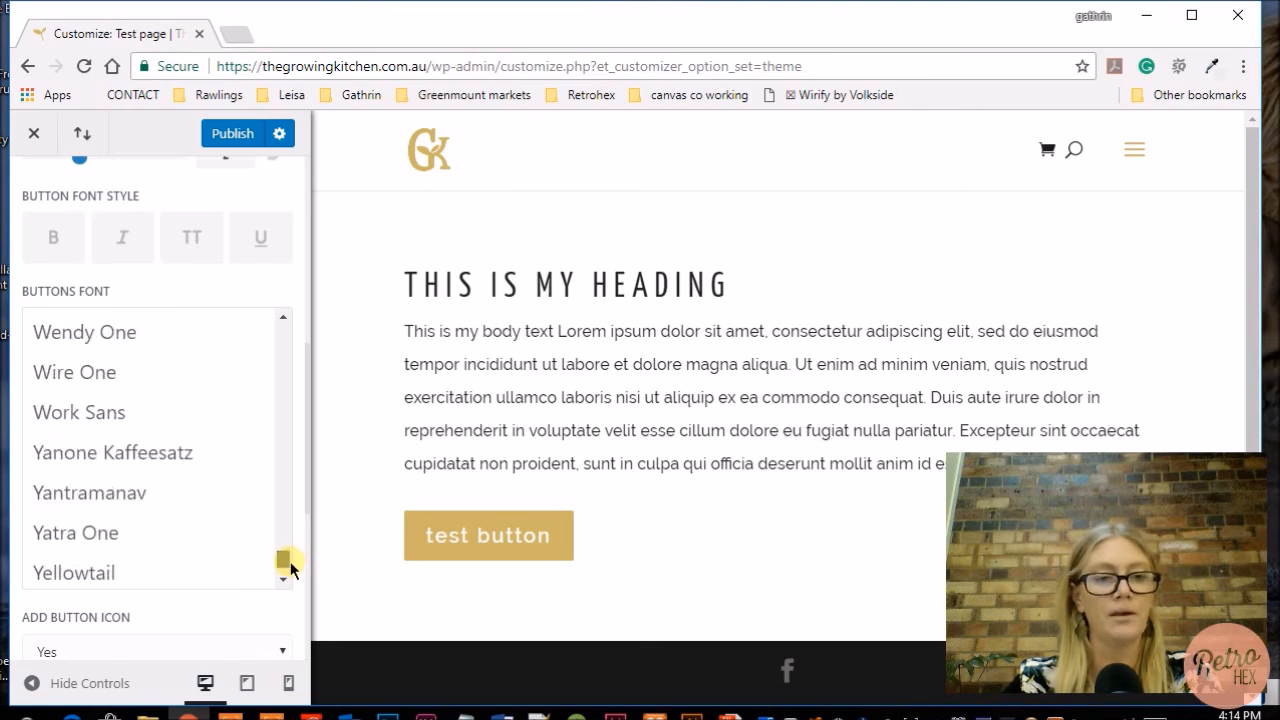
pyautogui.click(167, 456)
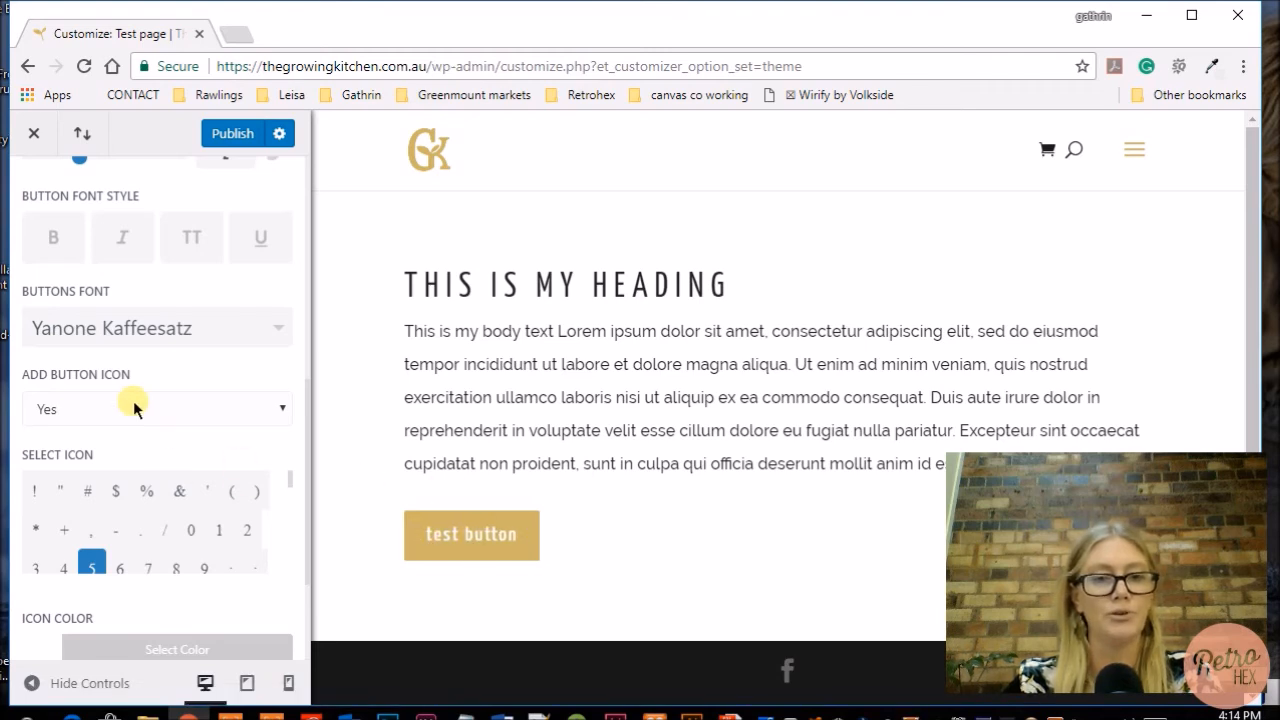
# Set the buttons font to Default Theme Font.
pyautogui.scroll(3, 133, 400)
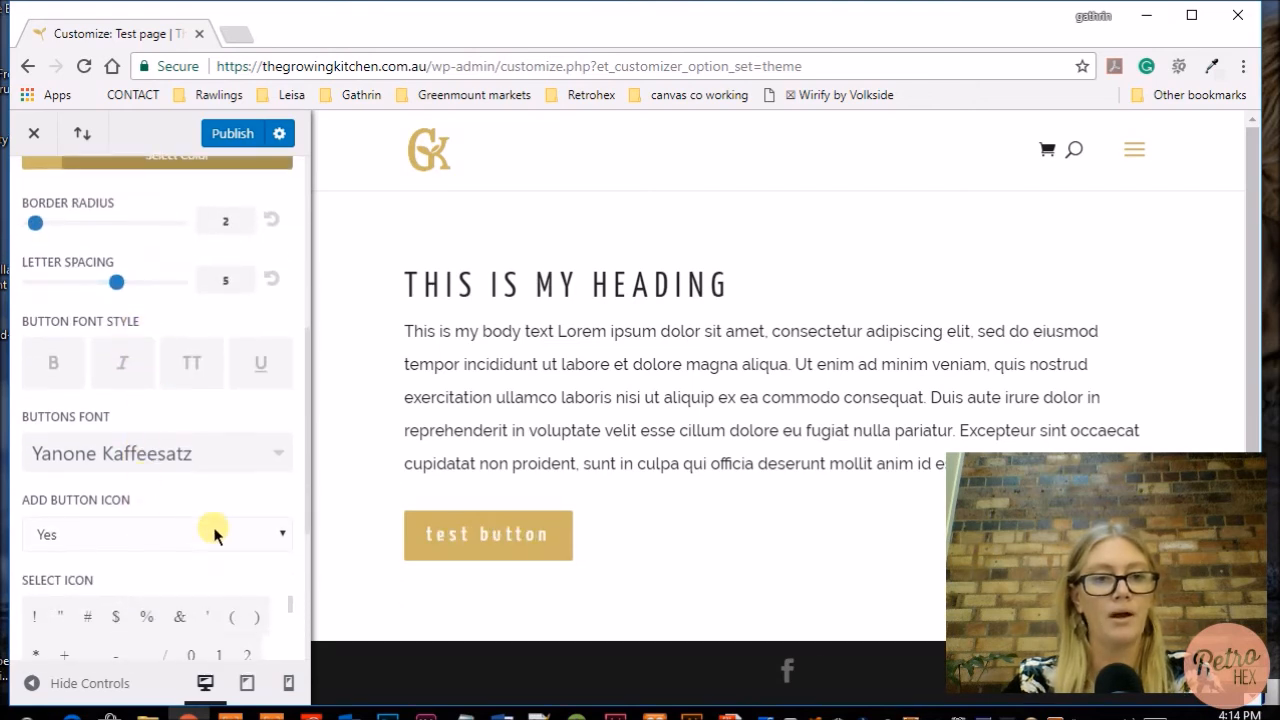
pyautogui.click(277, 451)
pyautogui.scroll(5, 238, 557)
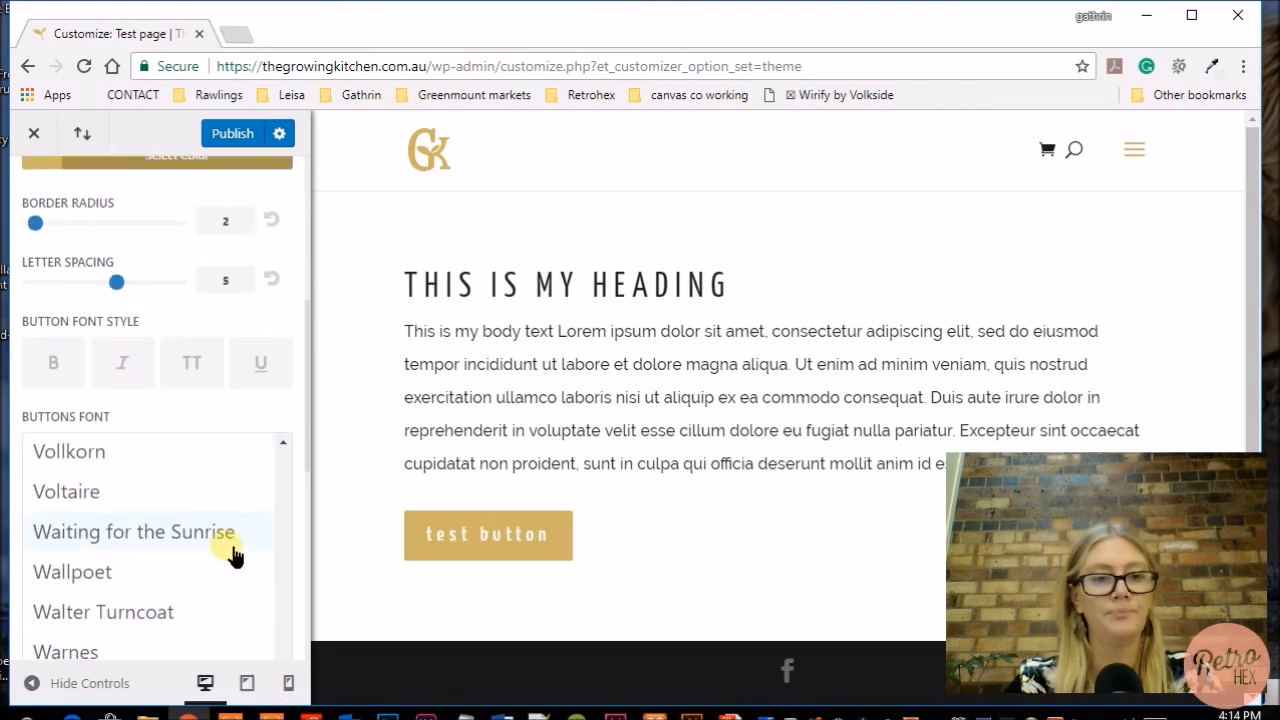
pyautogui.moveTo(283, 570); pyautogui.dragTo(281, 455)
pyautogui.click(157, 457)
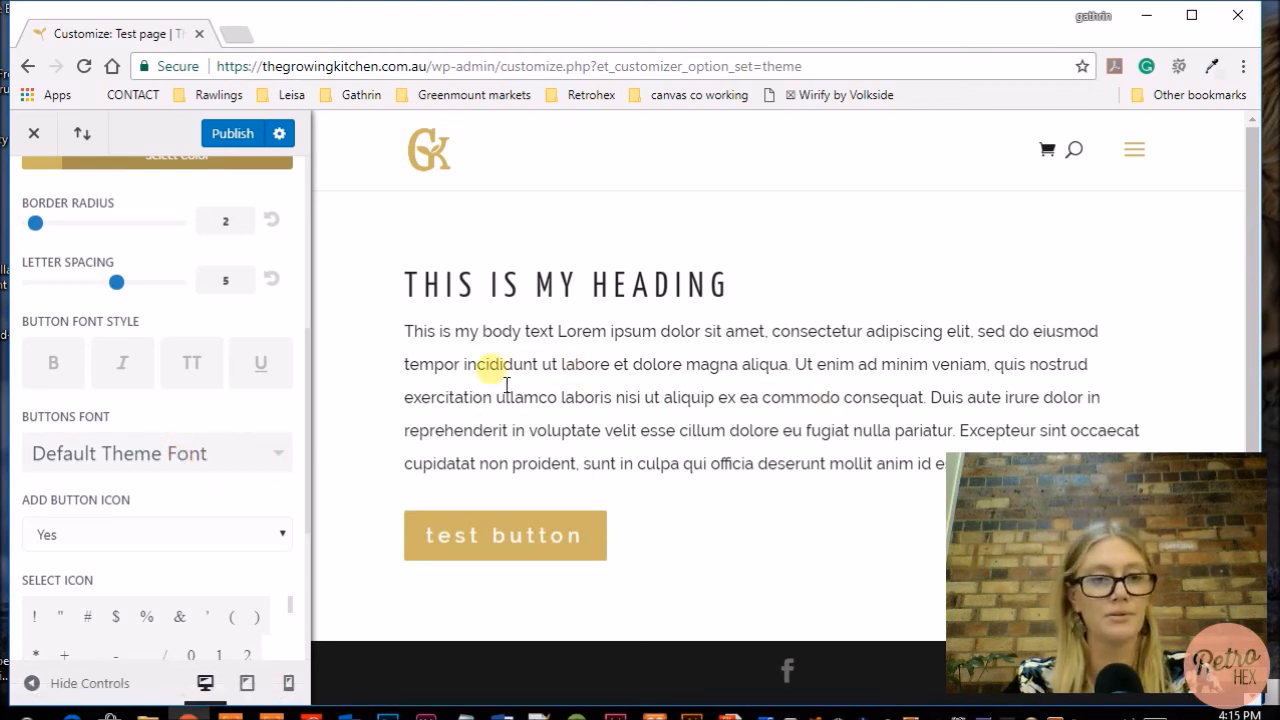
# Turn off the button icon by setting Add Button Icon to No.
pyautogui.scroll(-2, 297, 409)
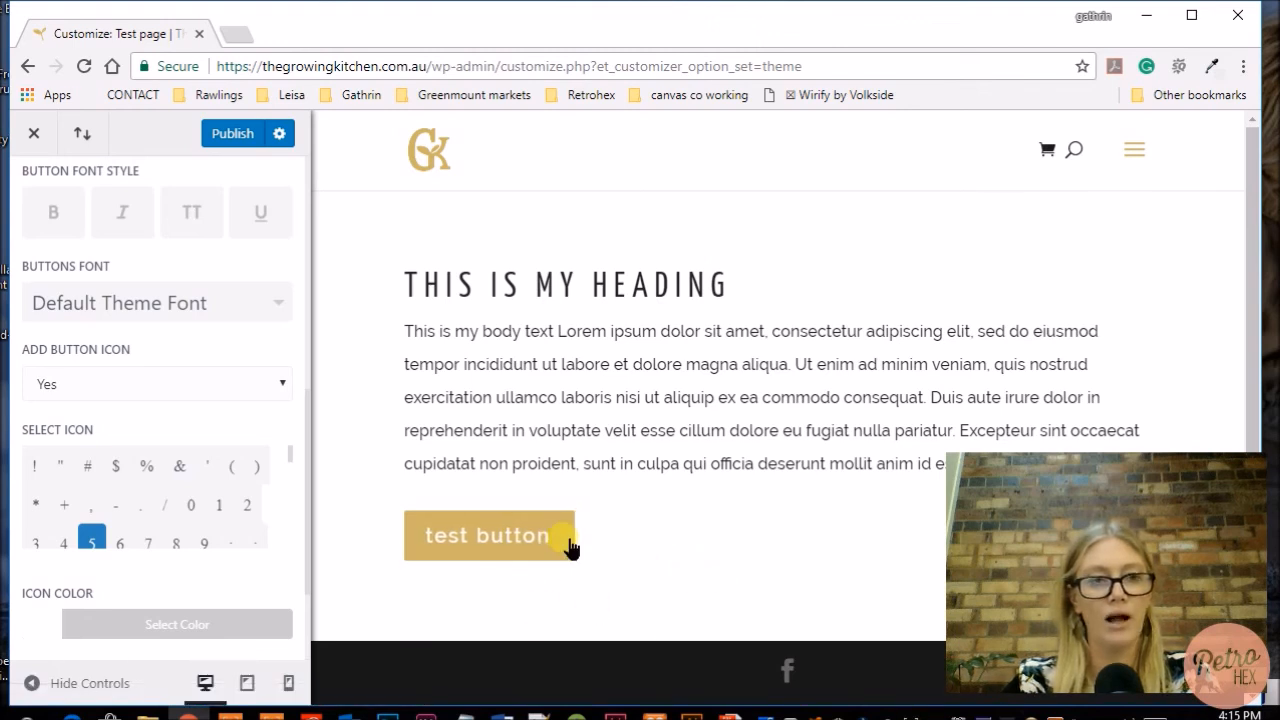
pyautogui.click(286, 385)
pyautogui.click(128, 432)
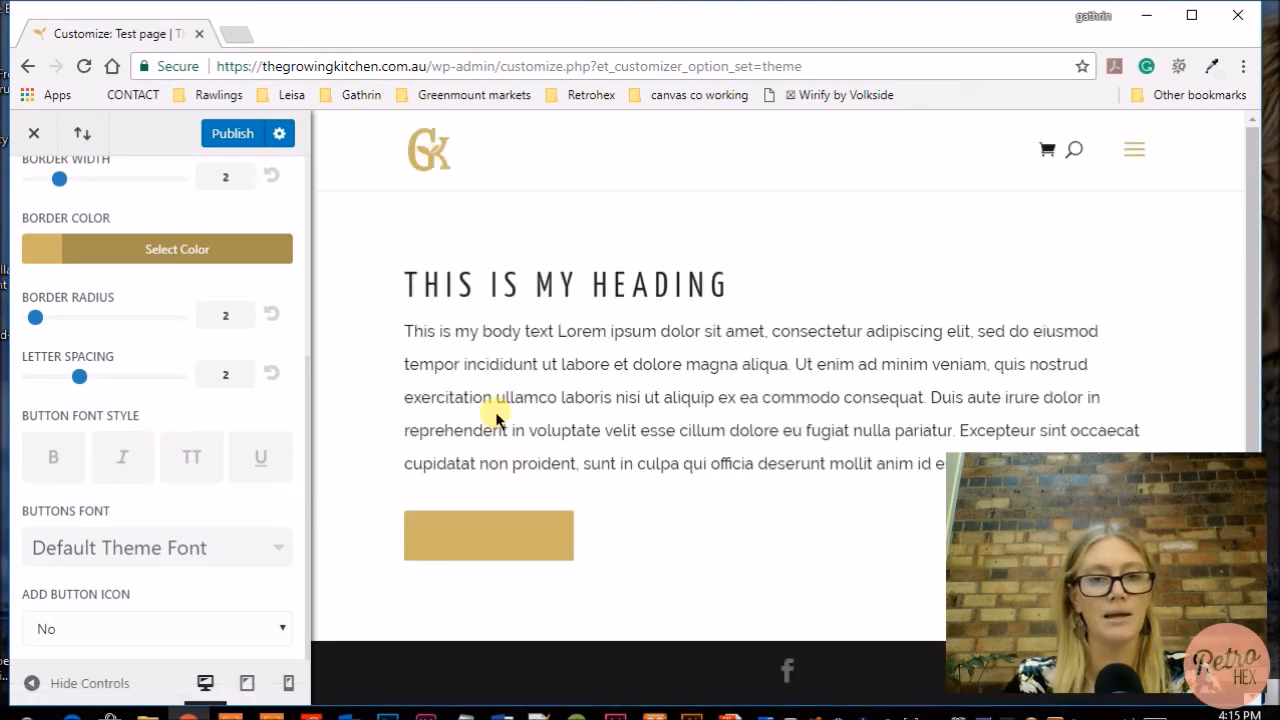
pyautogui.scroll(-1, 474, 450)
# Try pure white for the button text color and settle on the off-white #fffff1.
pyautogui.scroll(5, 222, 480)
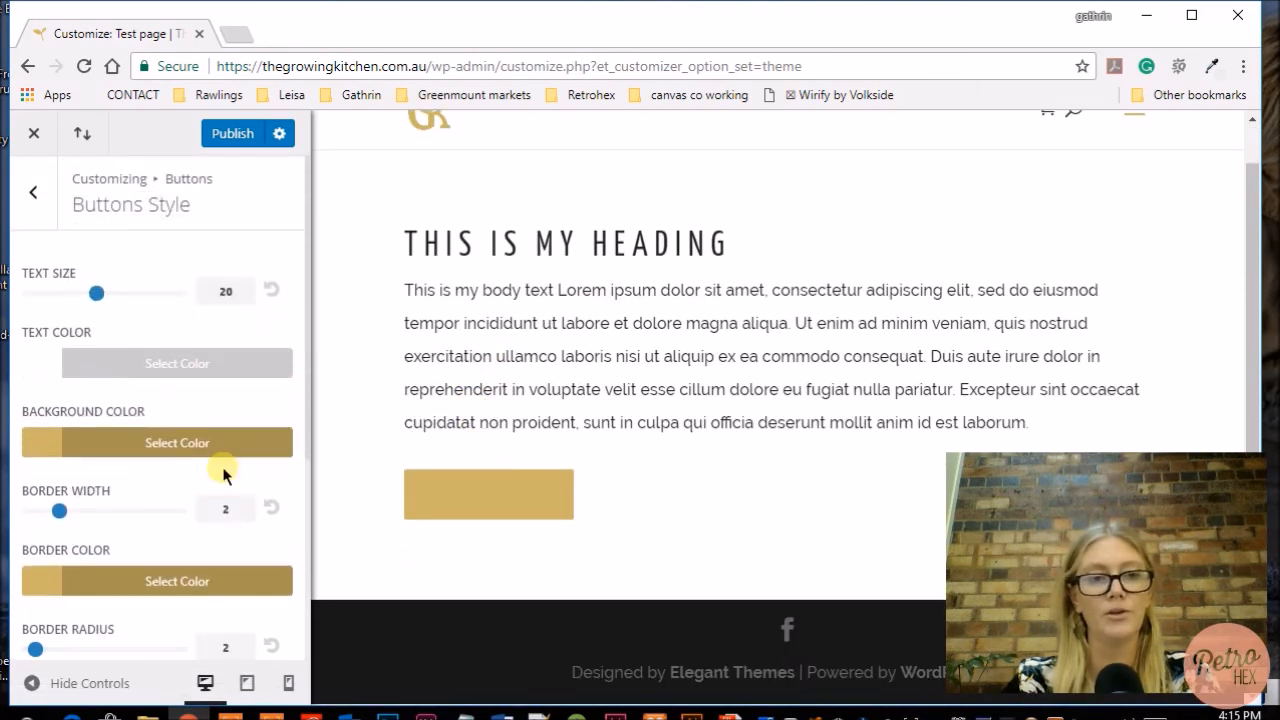
pyautogui.scroll(-3, 222, 475)
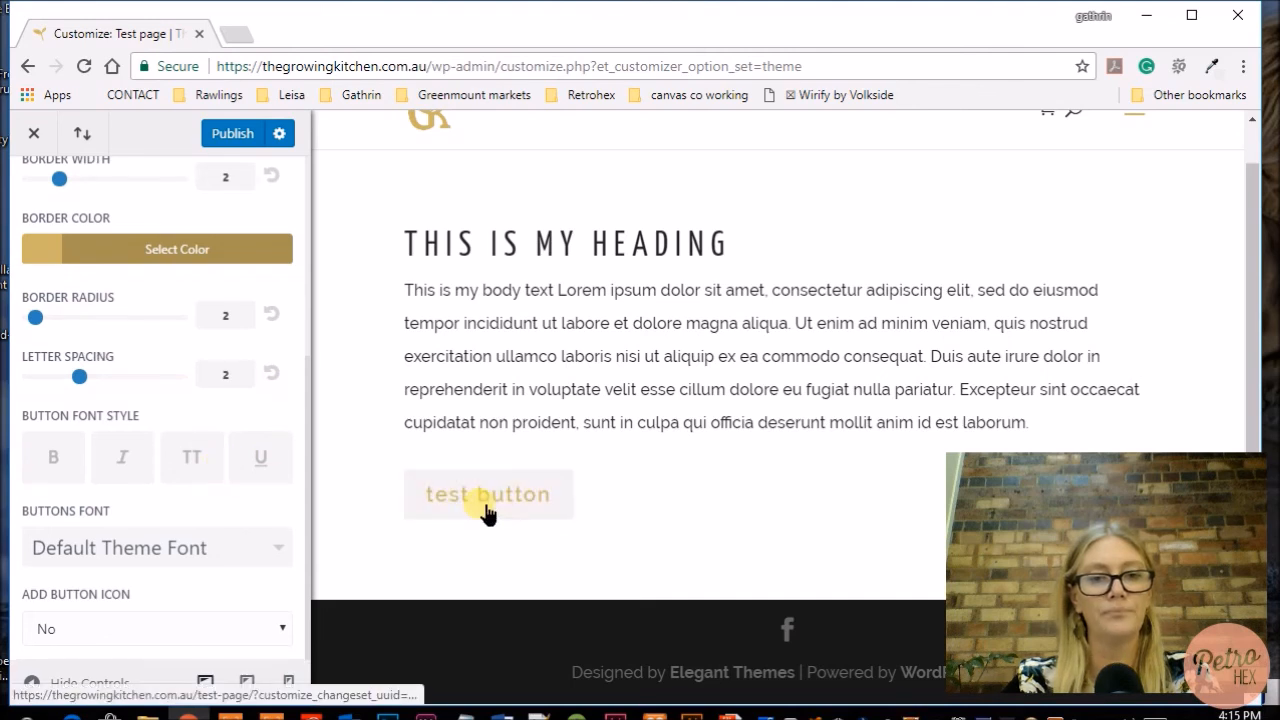
pyautogui.scroll(3, 265, 508)
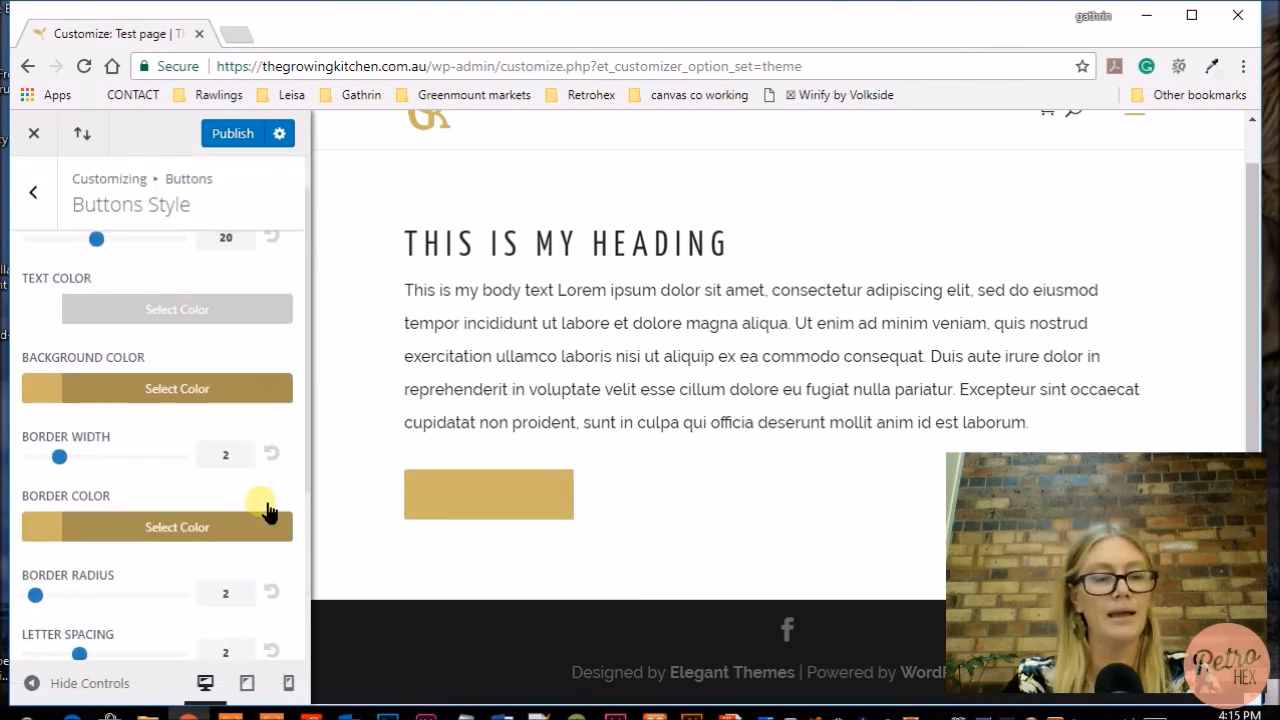
pyautogui.click(114, 367)
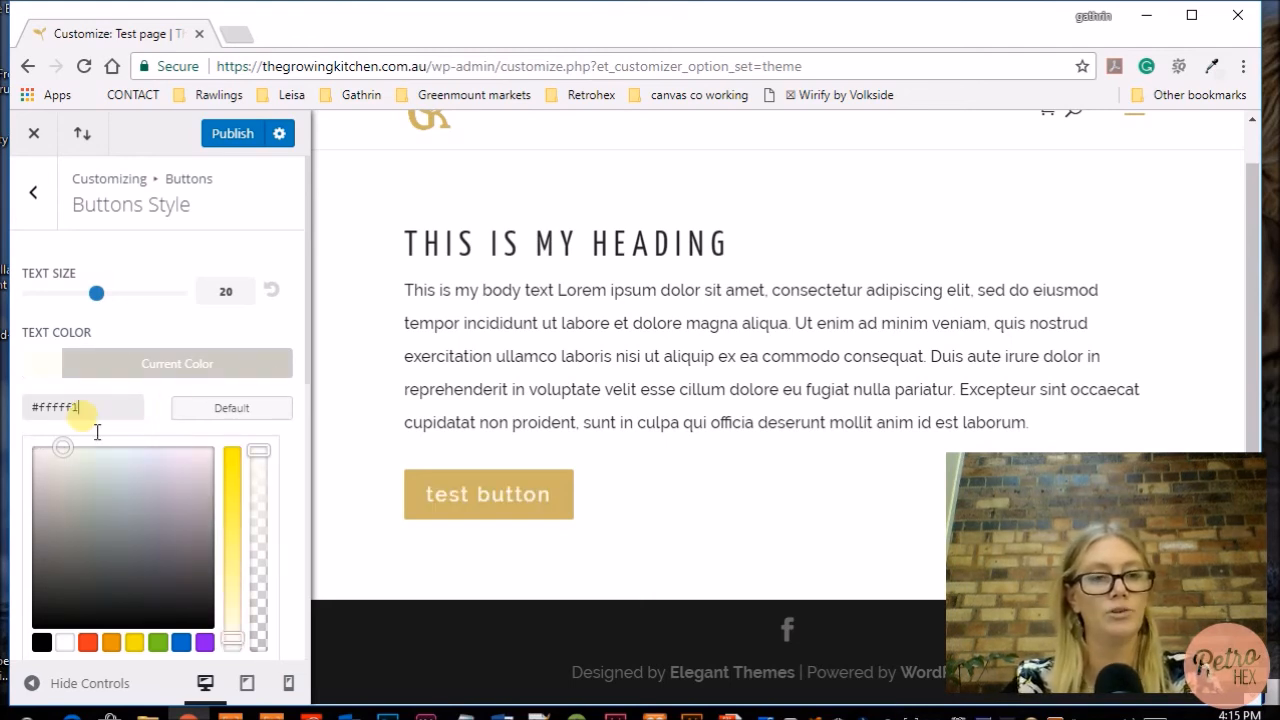
pyautogui.scroll(-1, 107, 427)
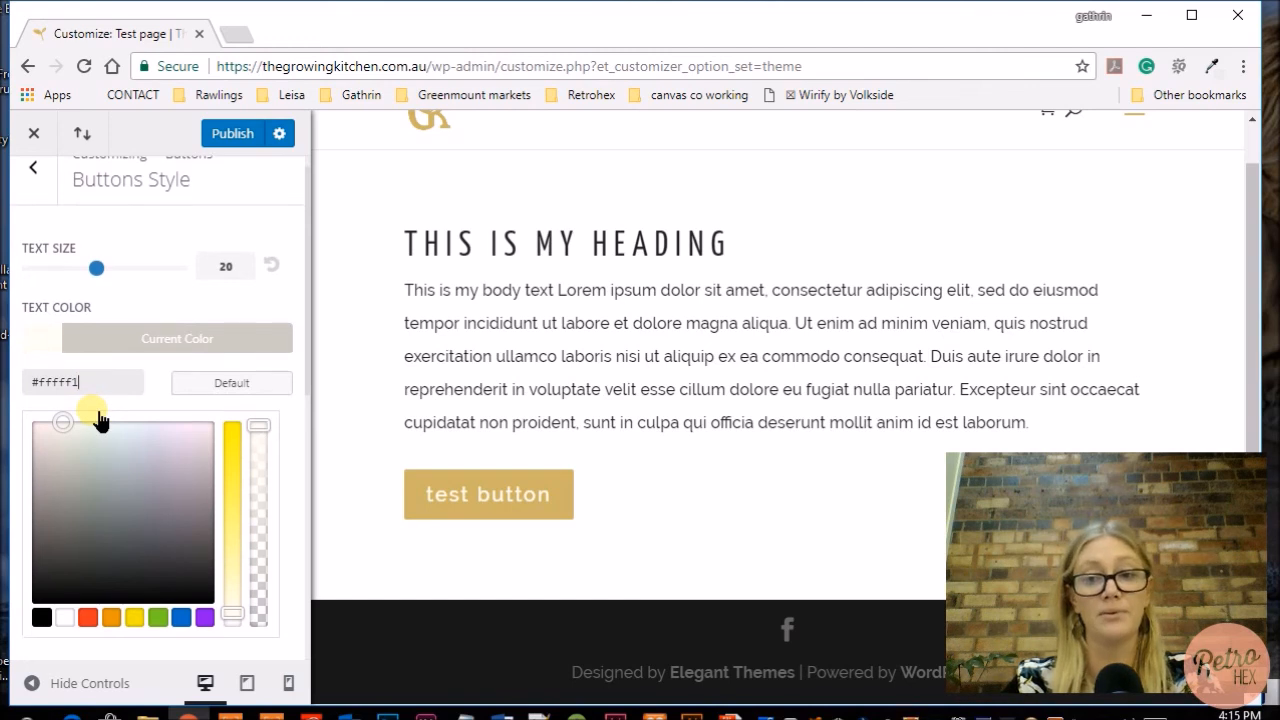
pyautogui.click(66, 617)
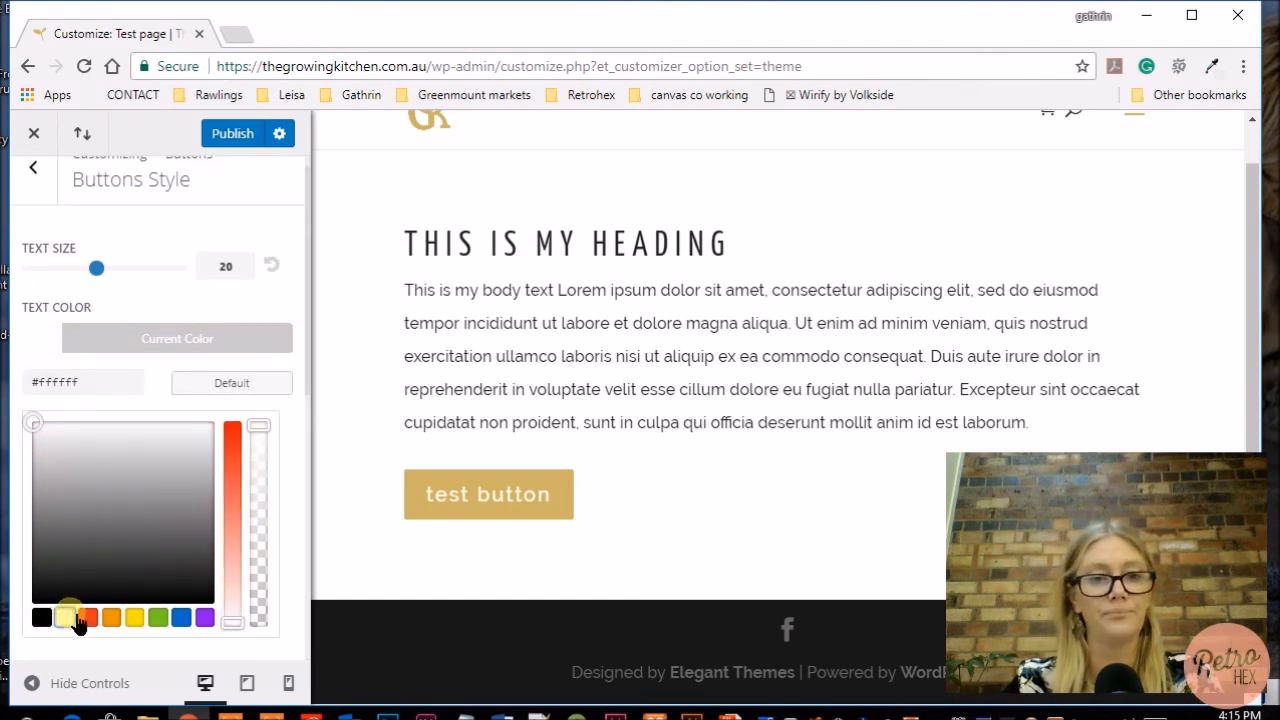
pyautogui.click(101, 383)
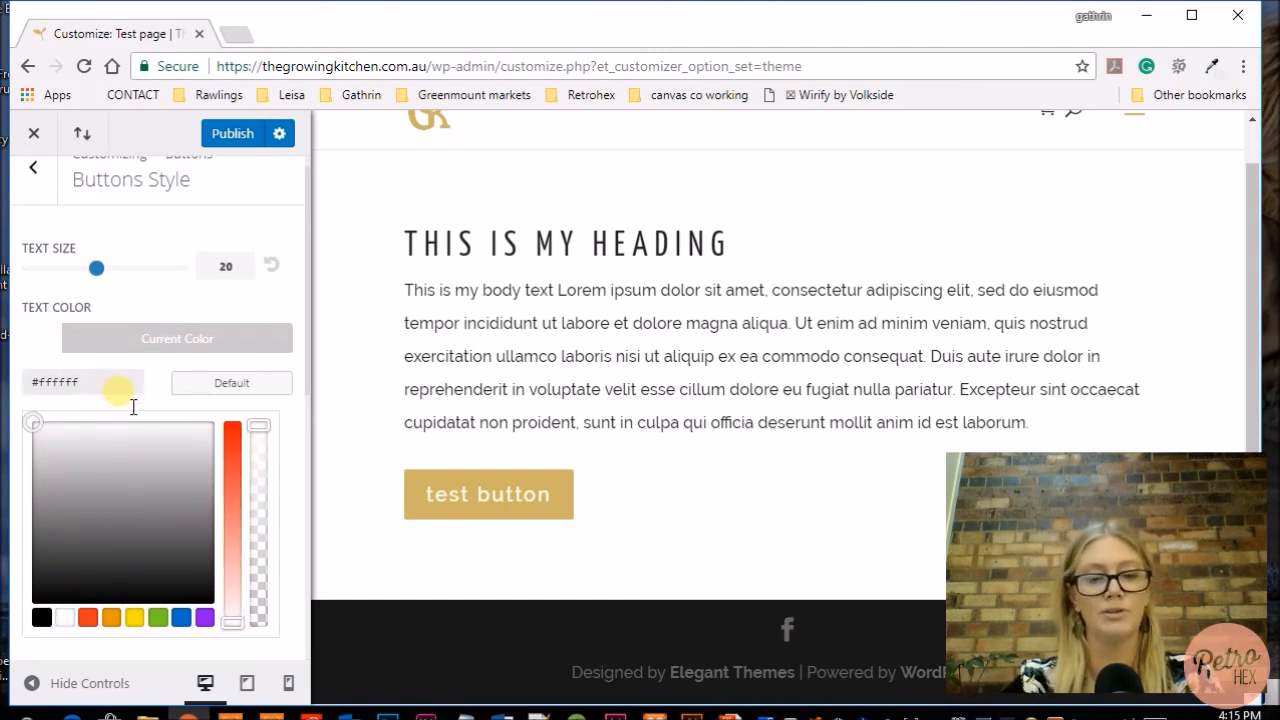
pyautogui.press('Return')
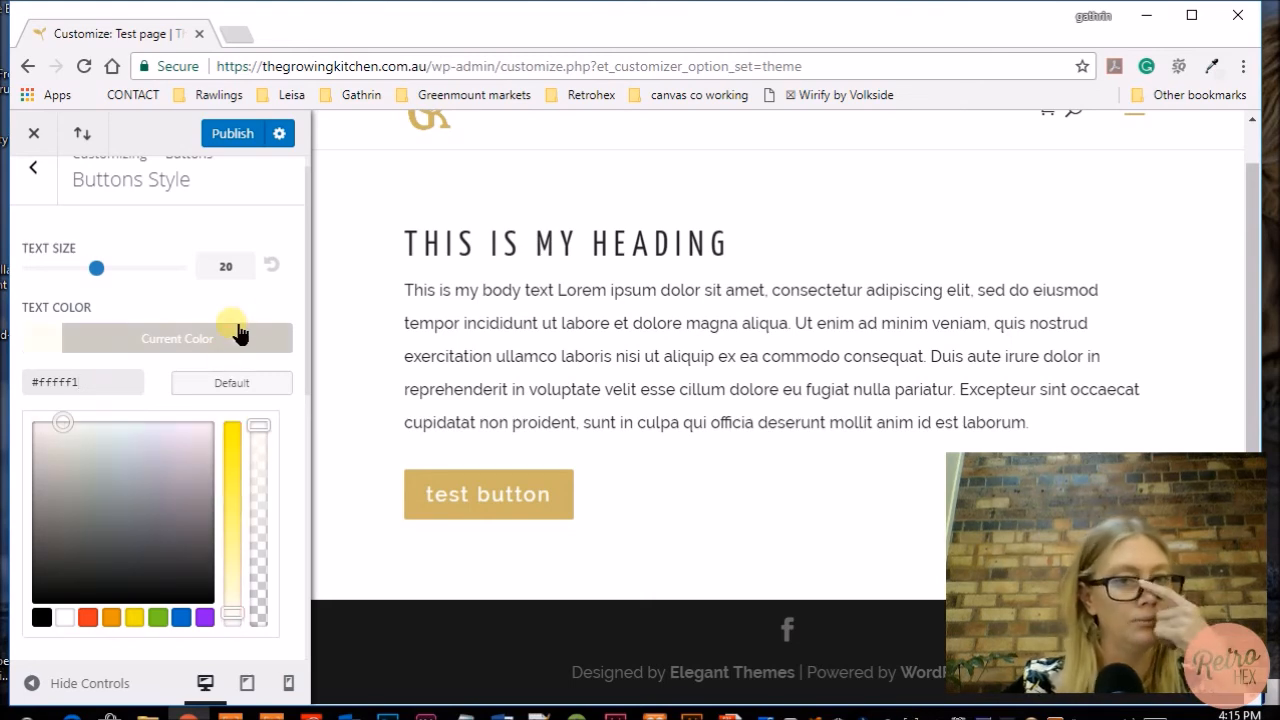
# Set Add Button Icon back to Yes in the button style settings.
pyautogui.scroll(-2, 250, 312)
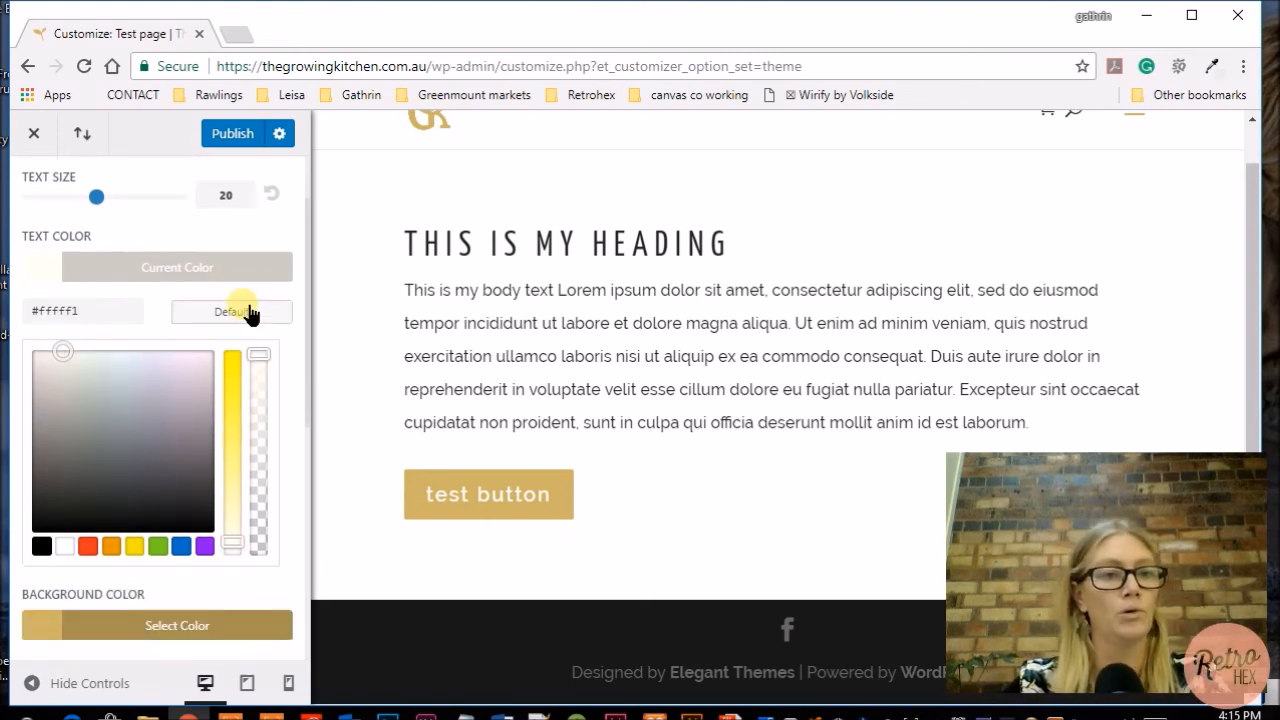
pyautogui.scroll(-1, 280, 409)
pyautogui.scroll(-4, 280, 434)
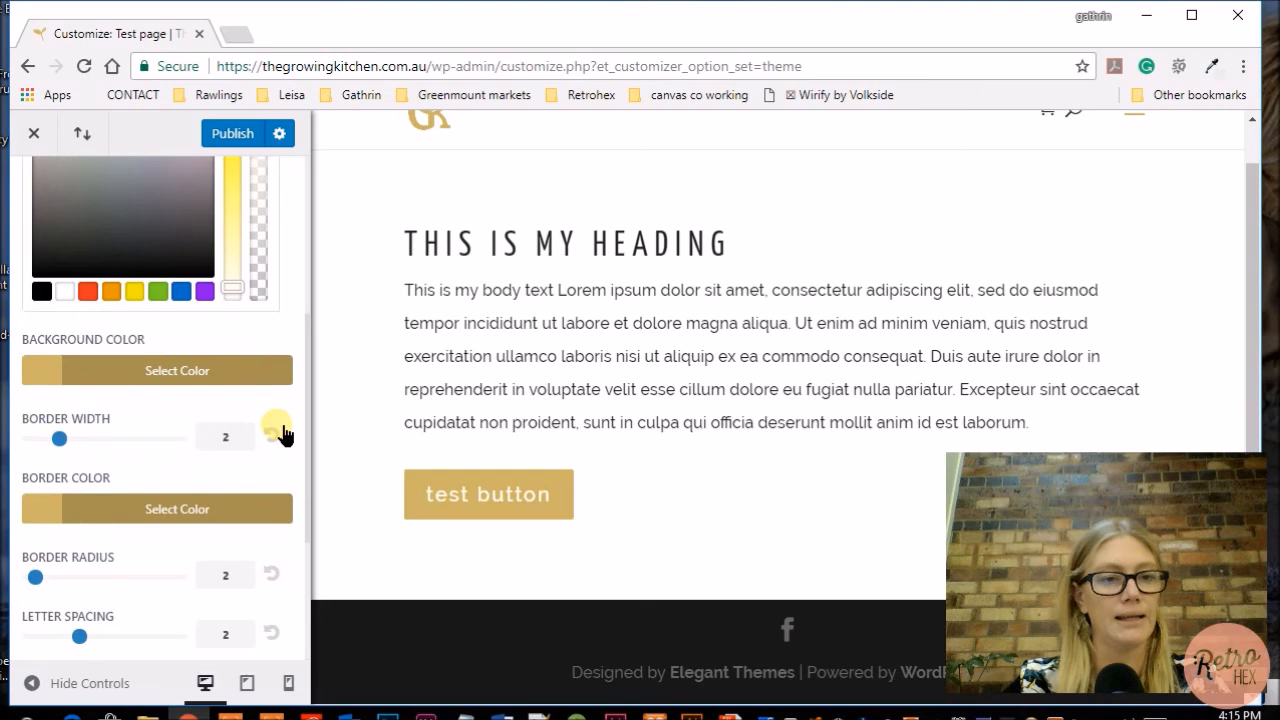
pyautogui.scroll(-3, 283, 434)
pyautogui.click(283, 626)
pyautogui.click(200, 651)
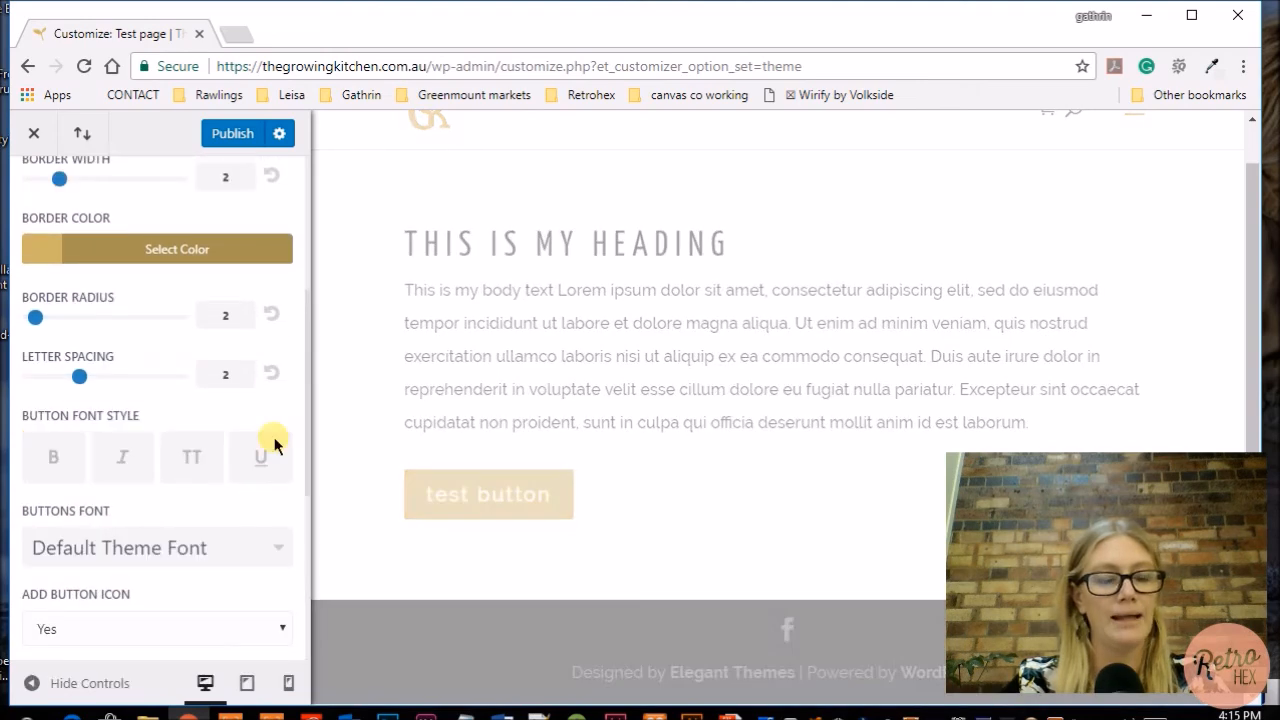
# Examine the button's icon in the preview and browse the available button icons.
pyautogui.scroll(-1, 274, 443)
pyautogui.scroll(-2, 274, 443)
pyautogui.scroll(-1, 250, 470)
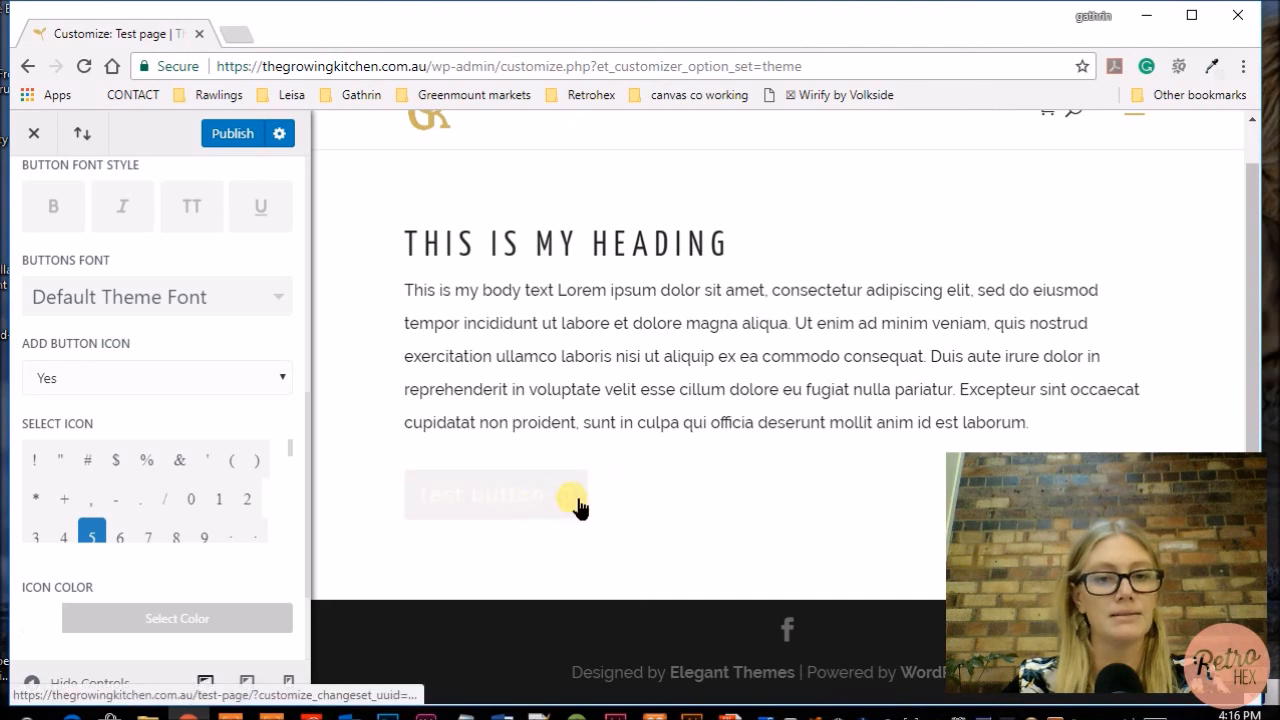
pyautogui.scroll(-2, 160, 535)
pyautogui.scroll(-2, 180, 517)
pyautogui.scroll(2, 180, 520)
pyautogui.scroll(-4, 175, 530)
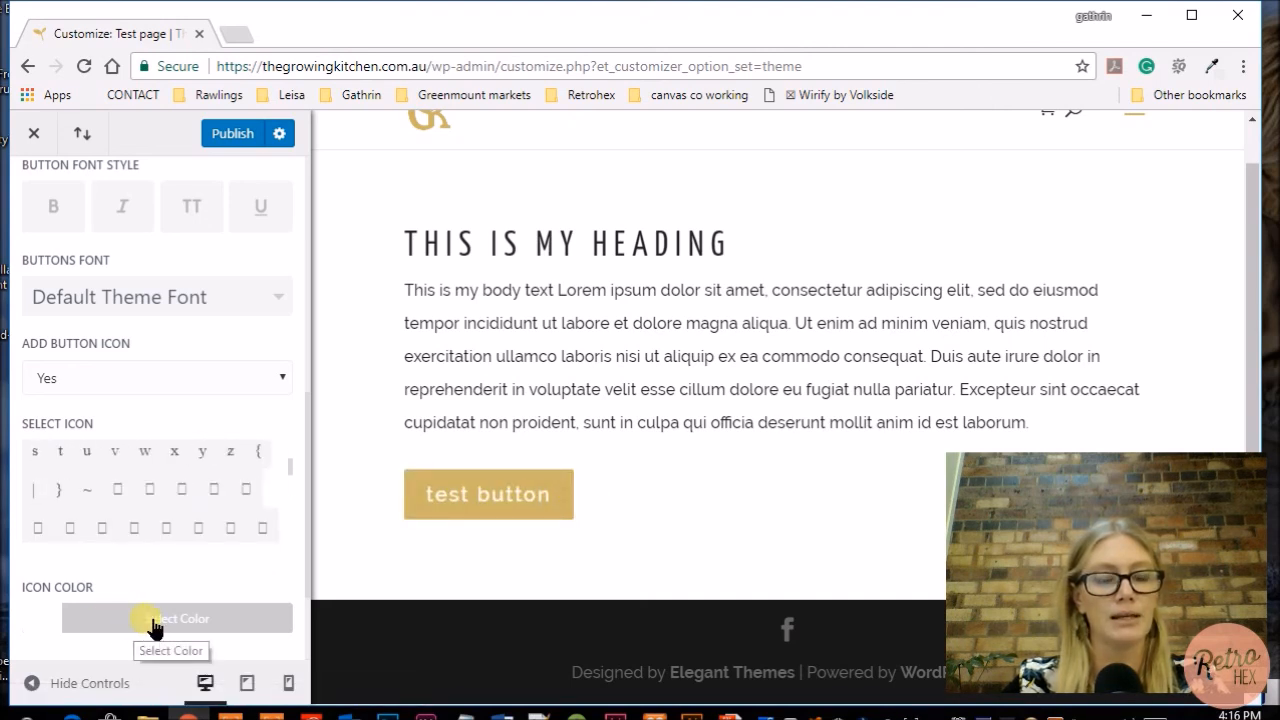
# Publish the button style changes and open the Buttons Hover Style settings.
pyautogui.scroll(3, 190, 520)
pyautogui.scroll(5, 202, 507)
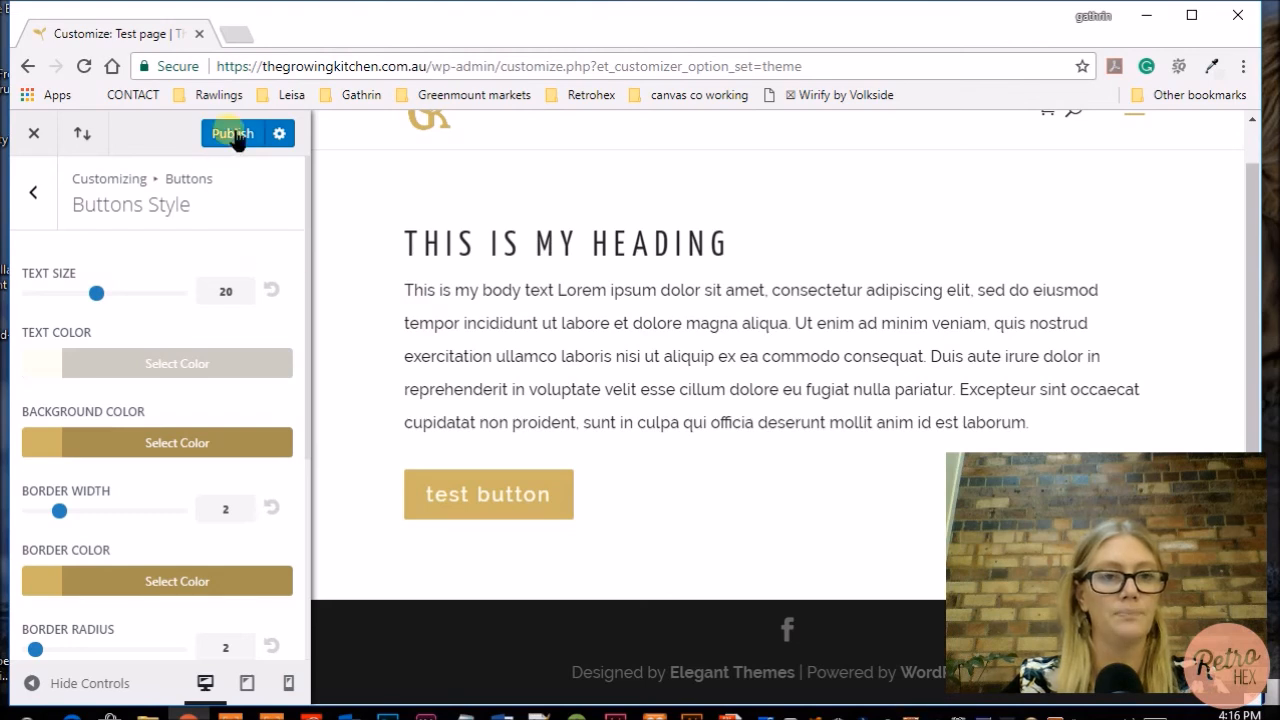
pyautogui.click(33, 192)
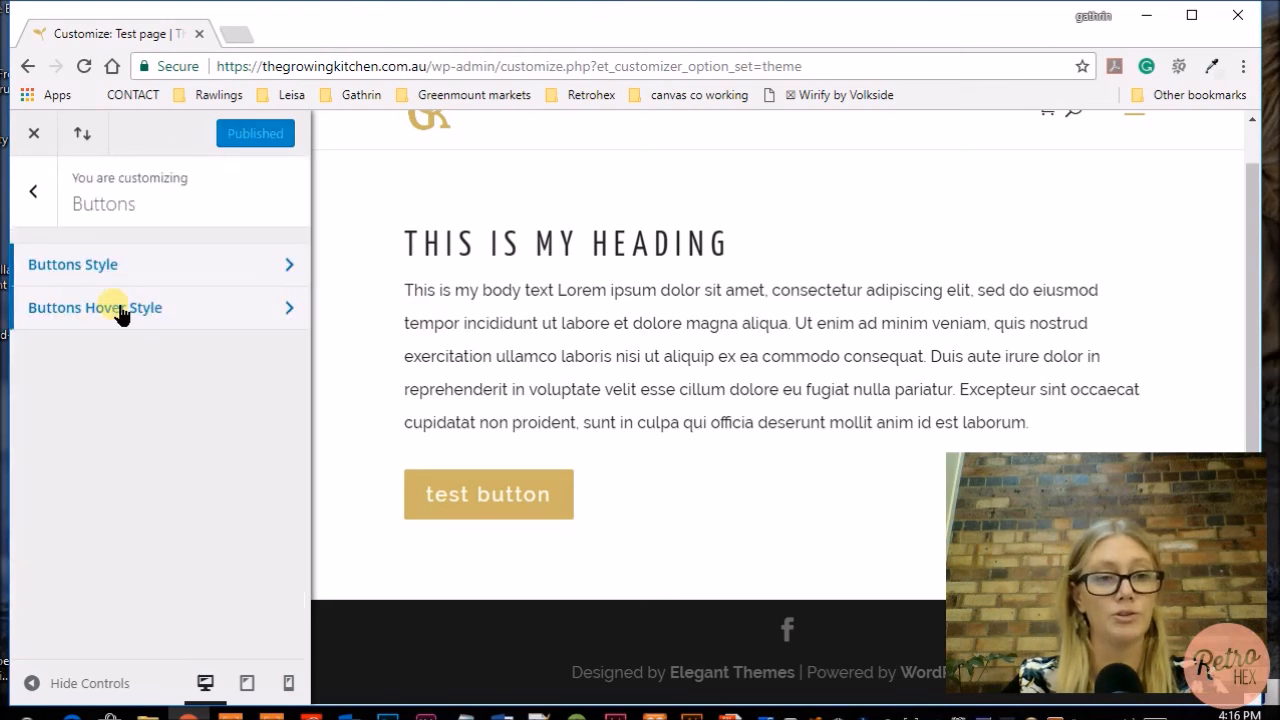
pyautogui.click(120, 309)
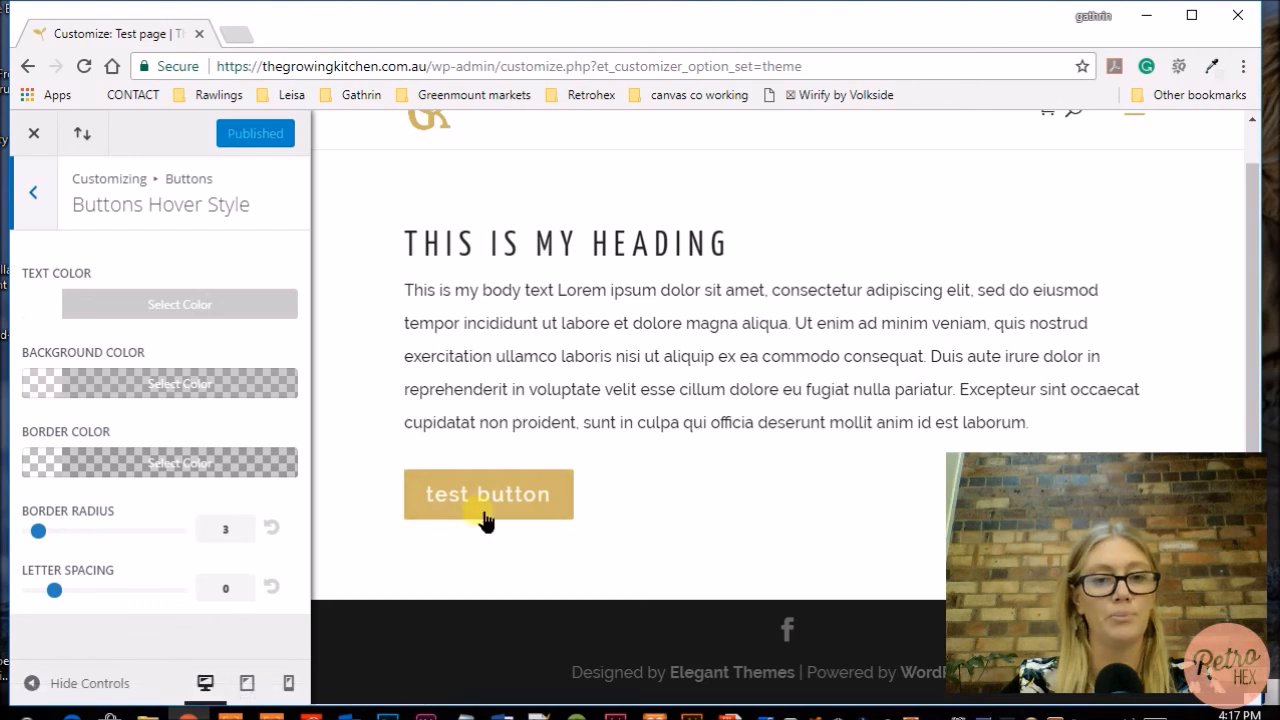
# Set the text color of the buttons' hover style to #cbb666.
pyautogui.click(148, 306)
pyautogui.click(96, 346)
pyautogui.moveTo(110, 358); pyautogui.dragTo(23, 345)
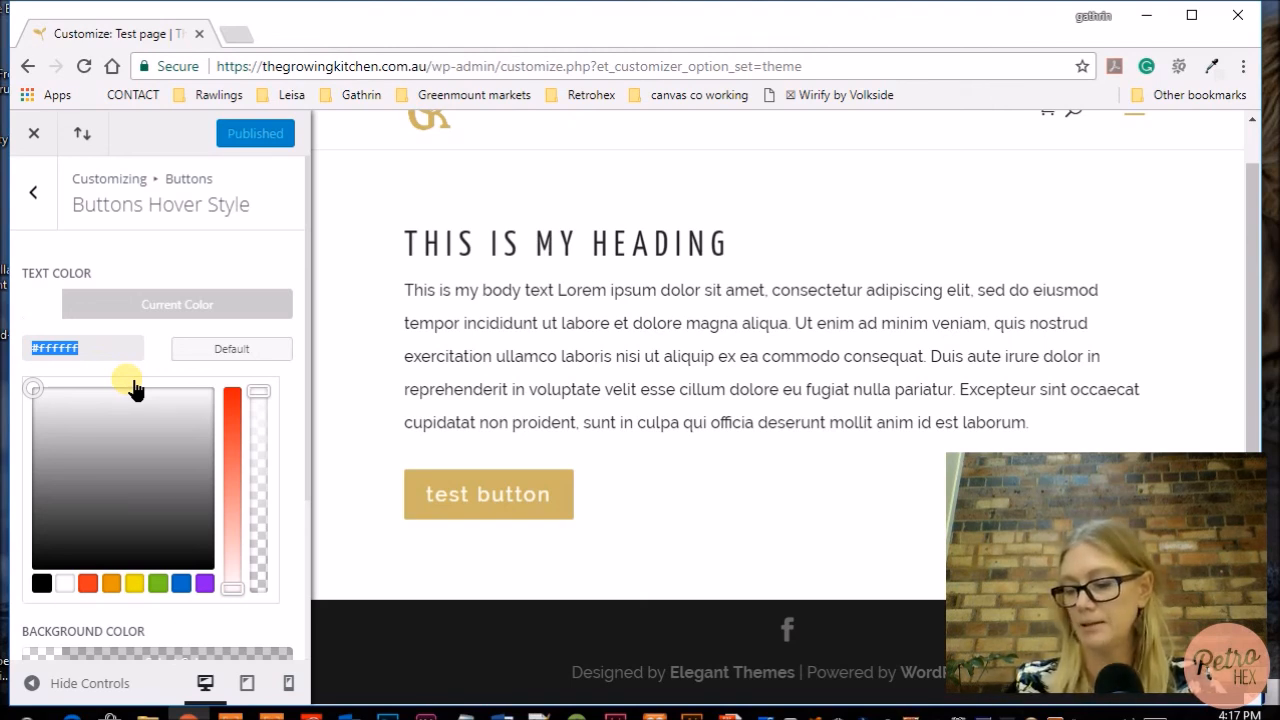
pyautogui.write('#cbb666')
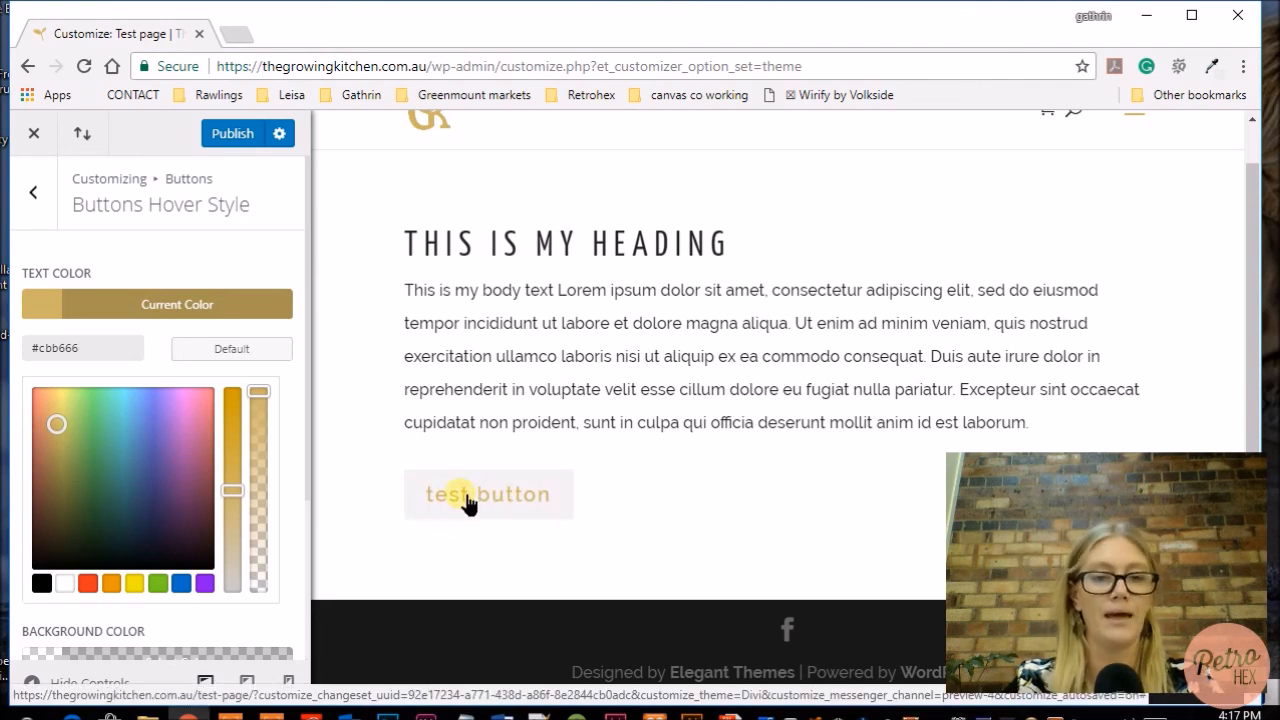
pyautogui.scroll(-3, 294, 401)
pyautogui.click(296, 416)
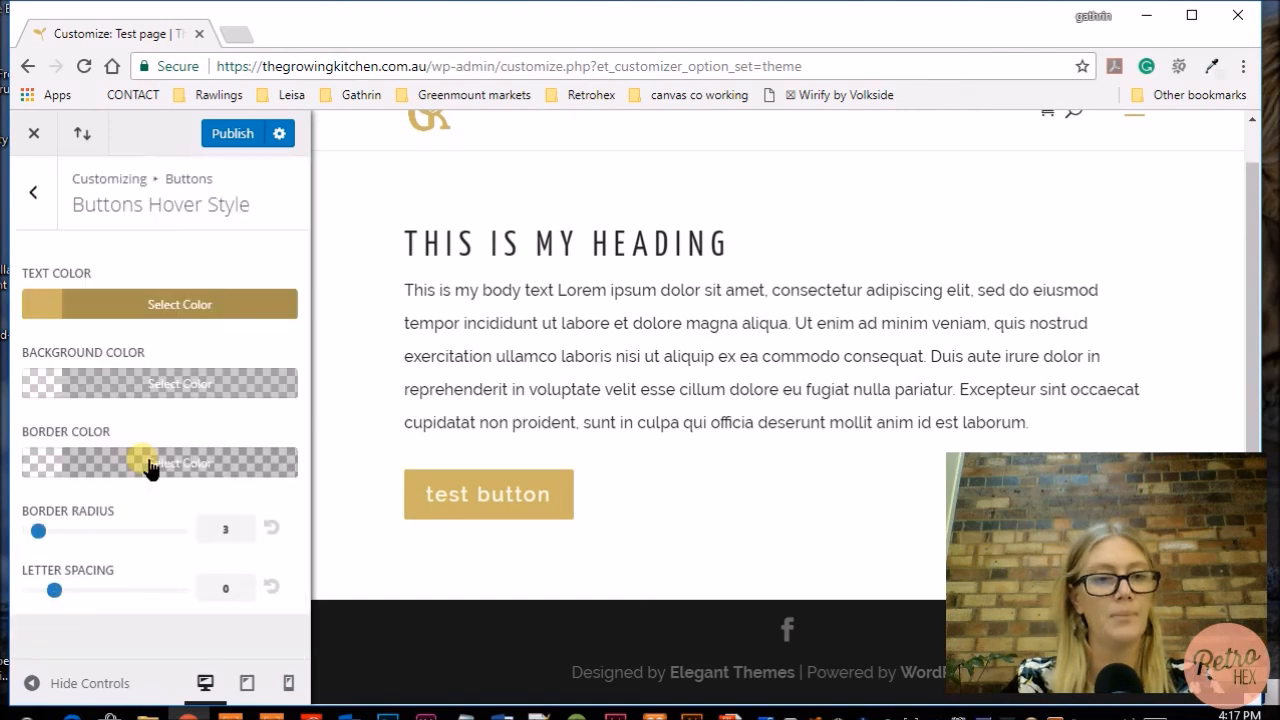
# Copy the hover text color #cbb666 to the hover border color and set the hover border radius to 2.
pyautogui.click(143, 462)
pyautogui.click(116, 305)
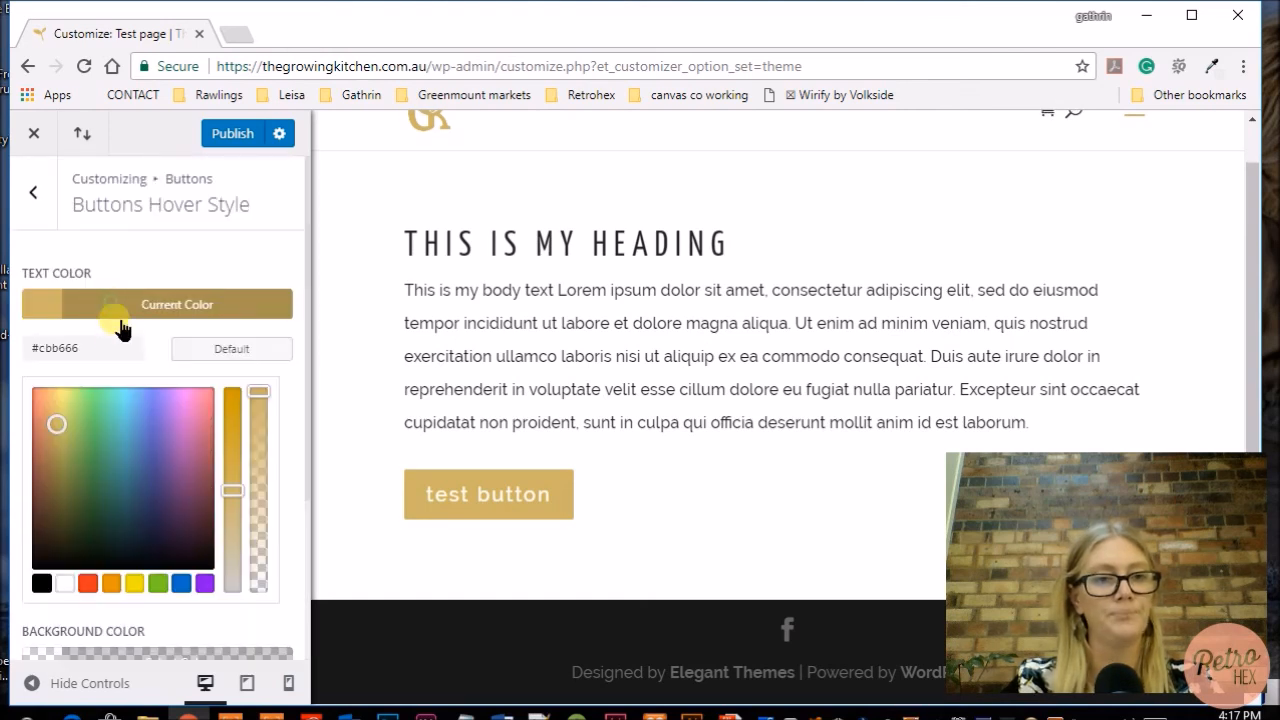
pyautogui.moveTo(108, 348); pyautogui.dragTo(44, 362)
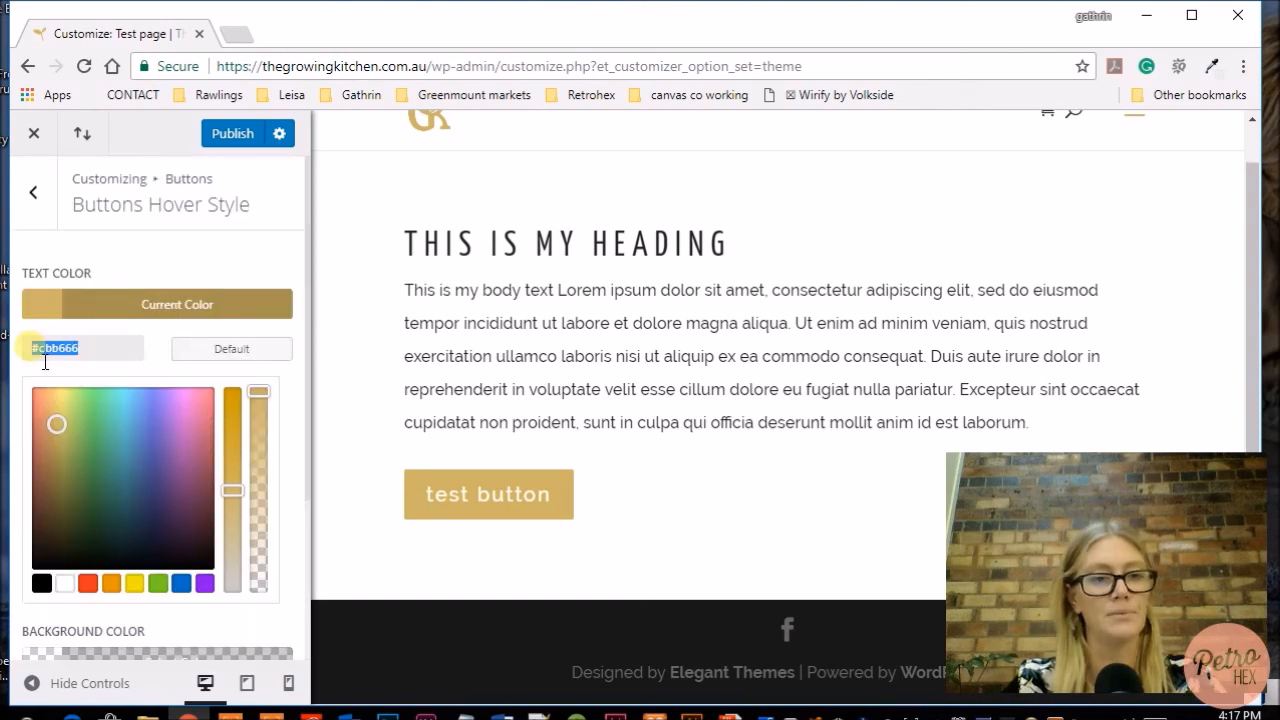
pyautogui.click(294, 394)
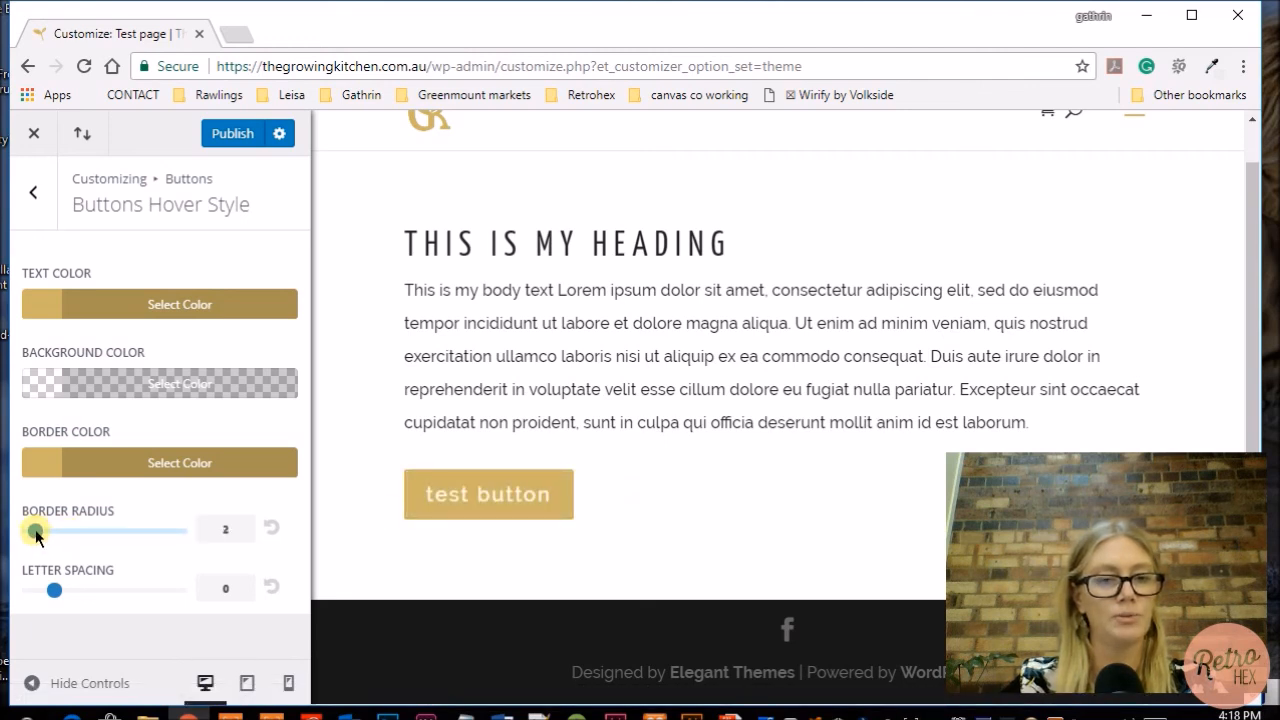
# Make the hover background color fully opaque white, #ffffff.
pyautogui.click(178, 395)
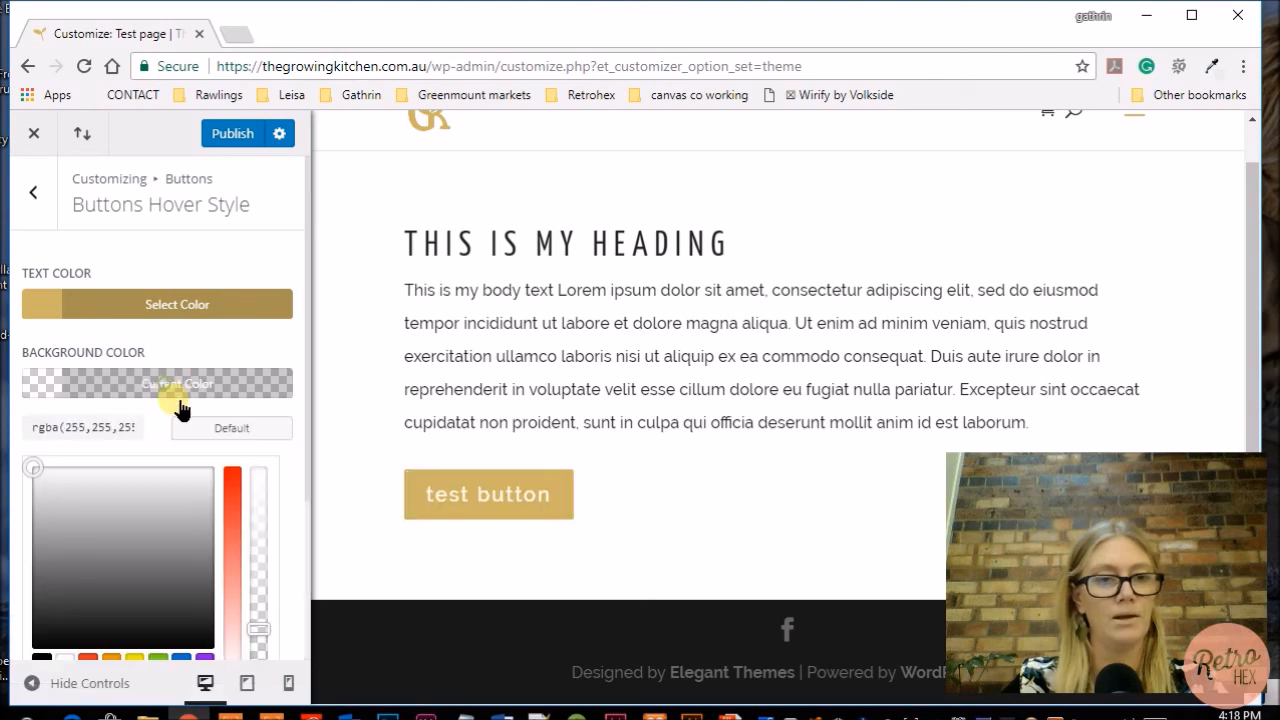
pyautogui.scroll(-1, 100, 600)
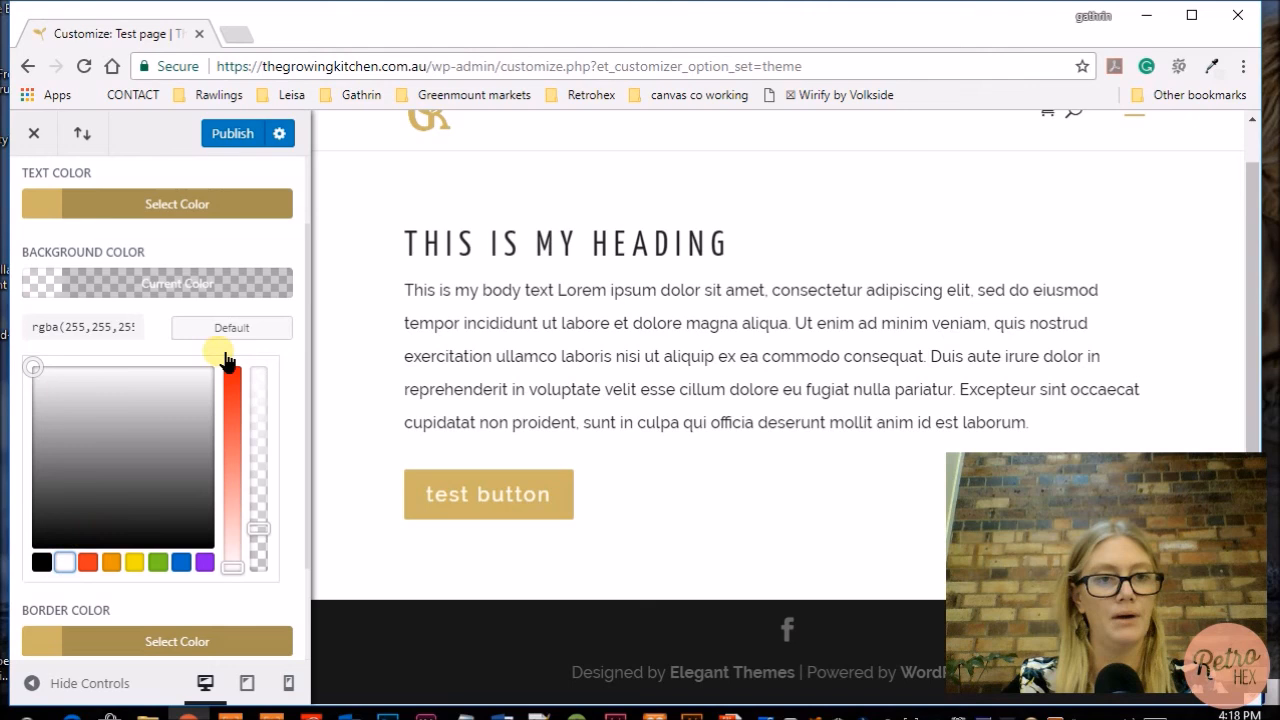
pyautogui.click(259, 527)
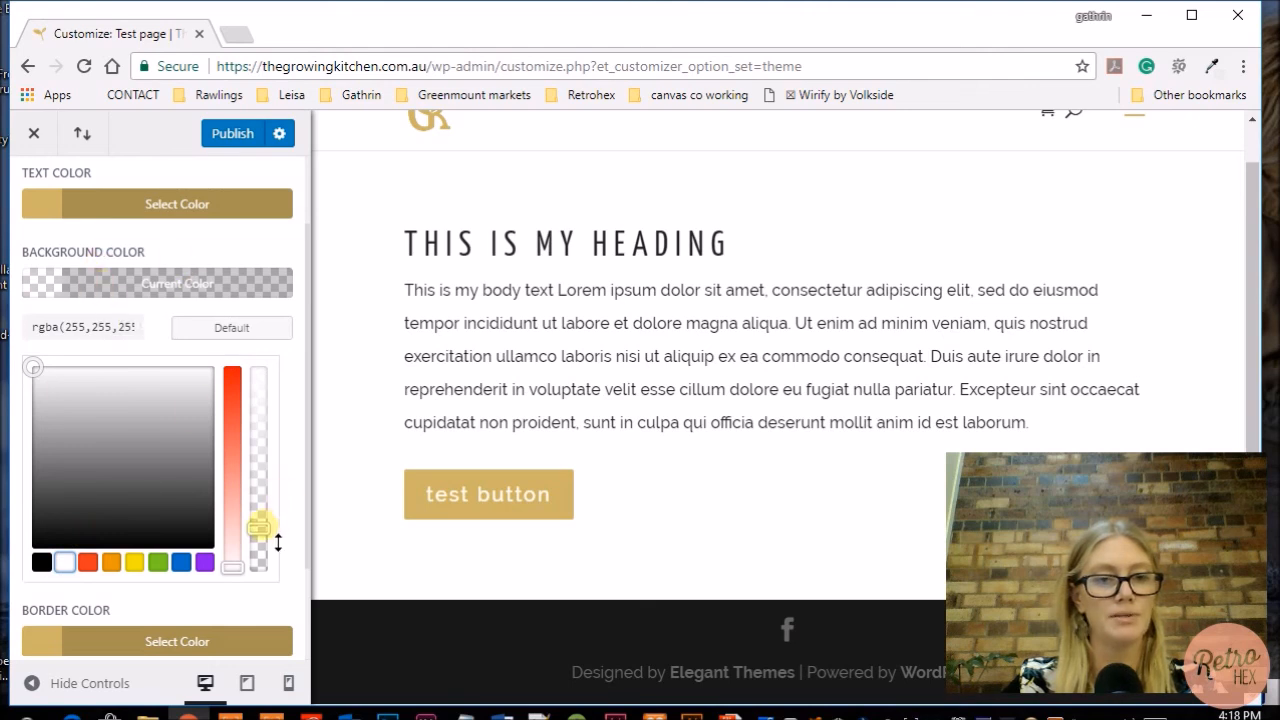
pyautogui.moveTo(260, 528); pyautogui.dragTo(268, 376)
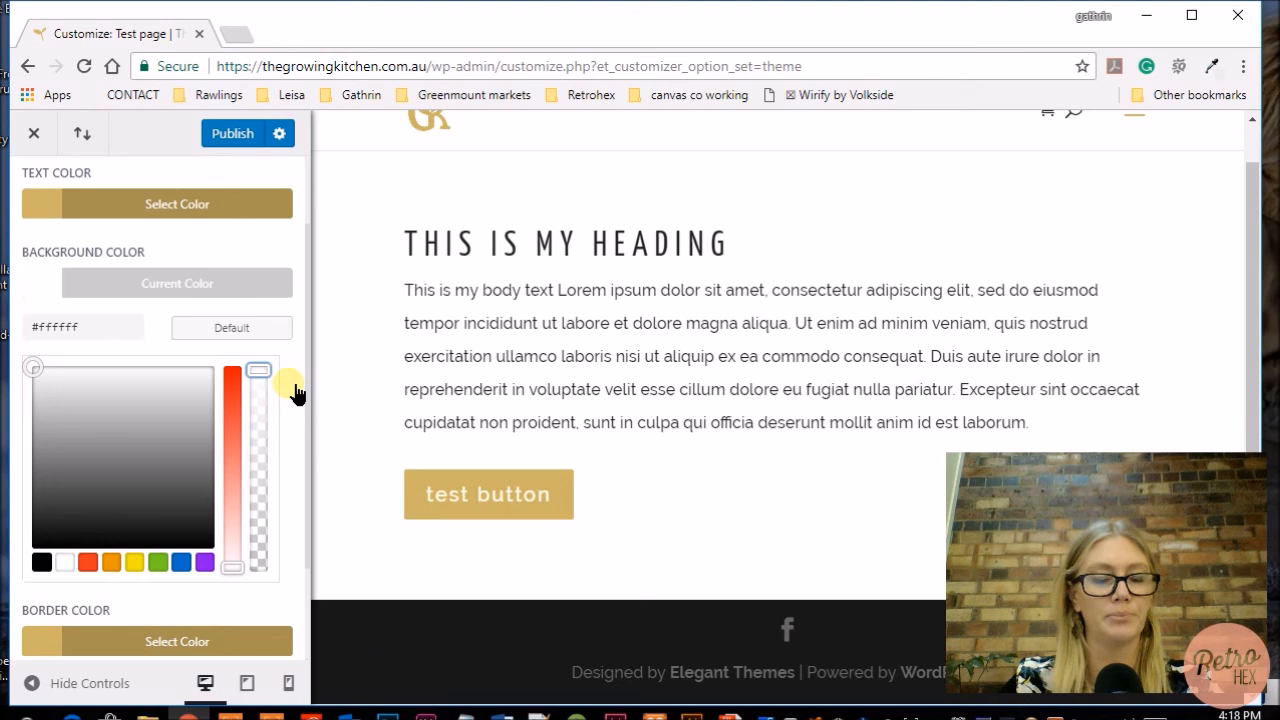
# Set the hover letter spacing to 3 and publish the button hover style.
pyautogui.scroll(-3, 290, 390)
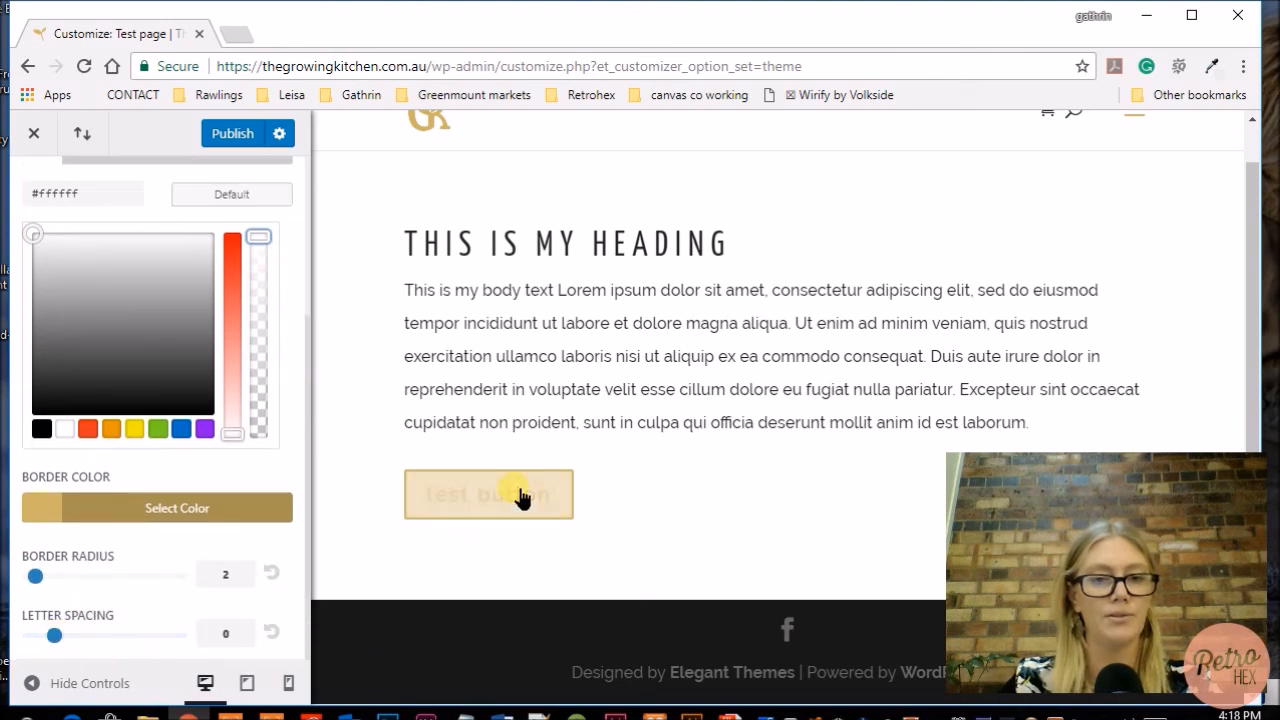
pyautogui.moveTo(68, 641); pyautogui.dragTo(128, 640)
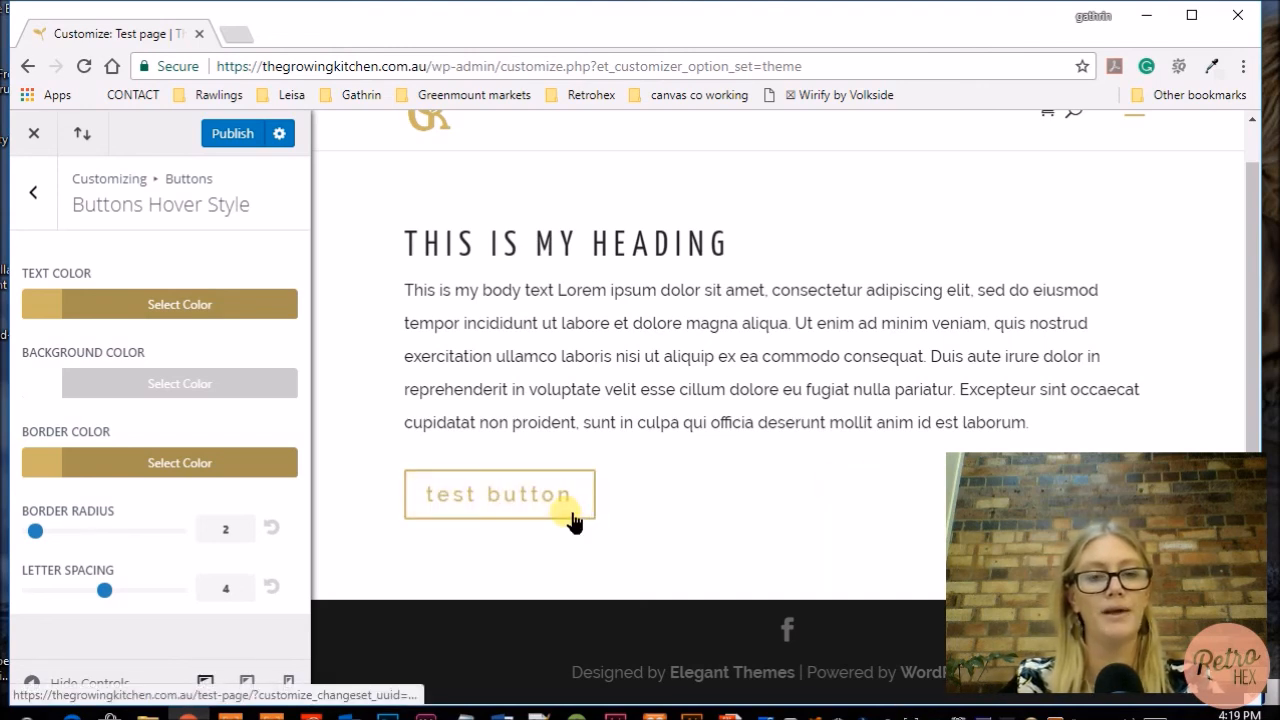
pyautogui.click(238, 140)
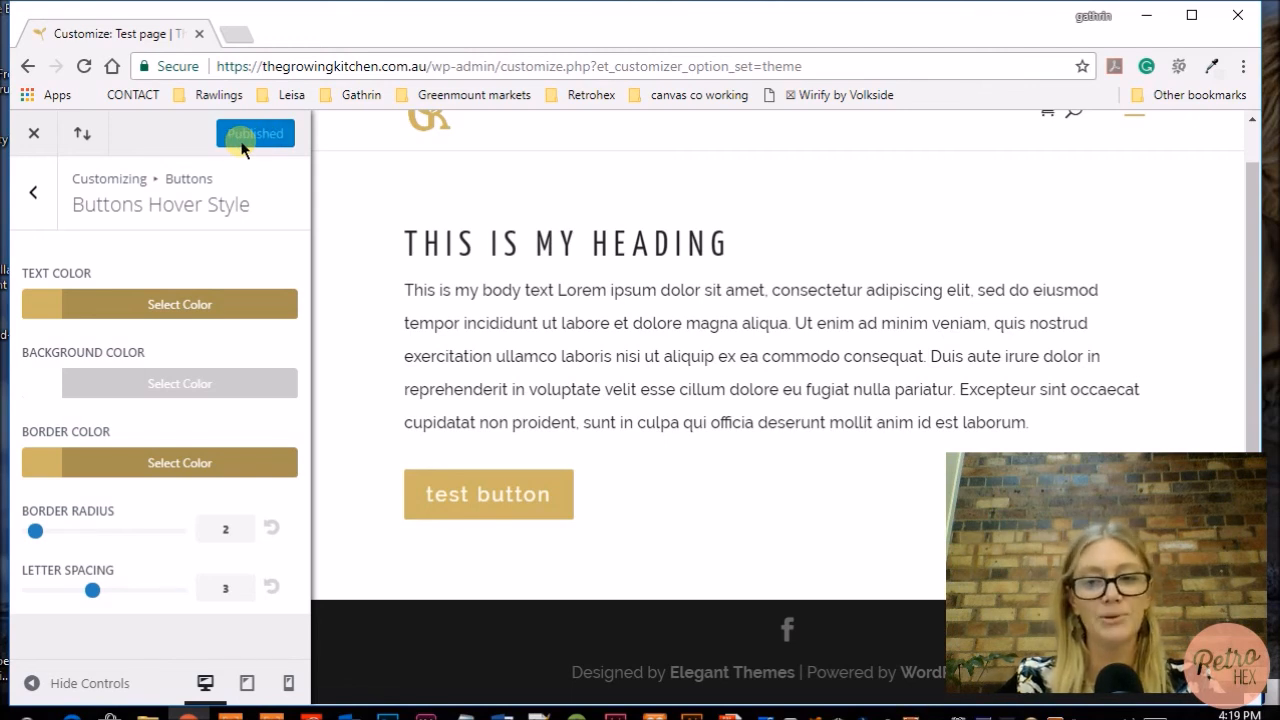
pyautogui.scroll(1, 848, 428)
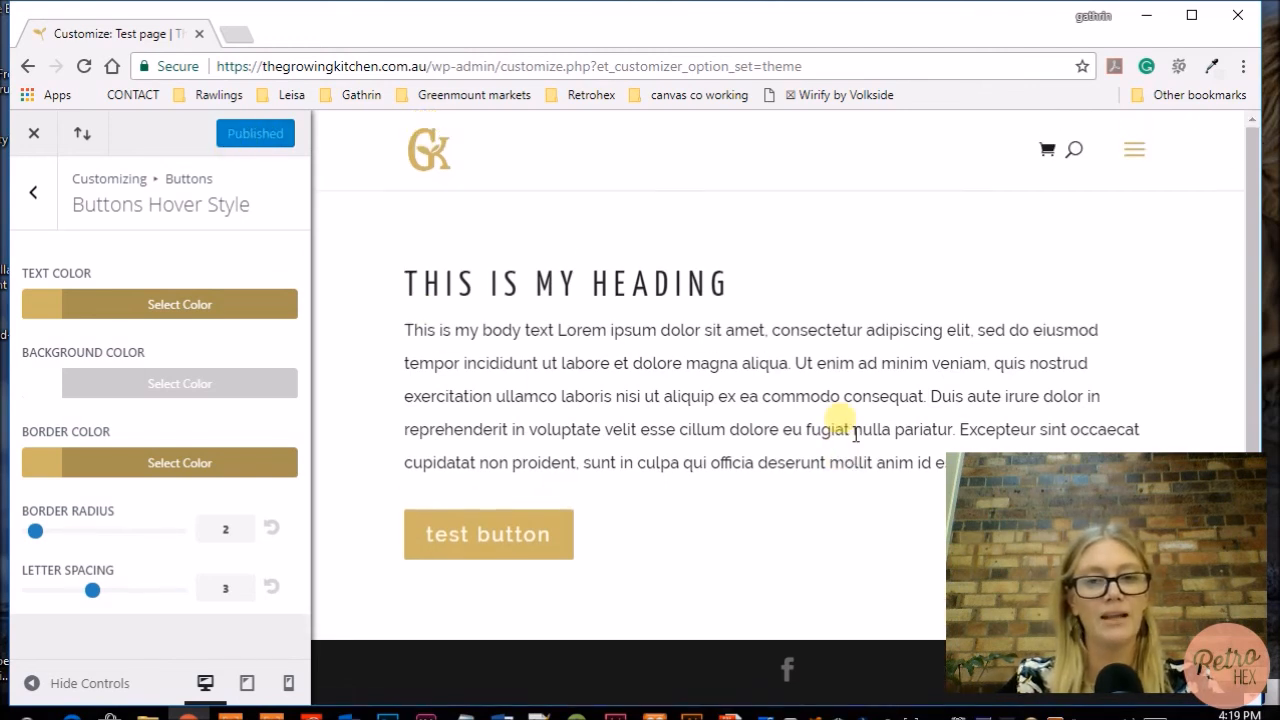
pyautogui.scroll(-1, 842, 427)
pyautogui.scroll(1, 842, 427)
pyautogui.scroll(-1, 842, 427)
pyautogui.scroll(1, 842, 427)
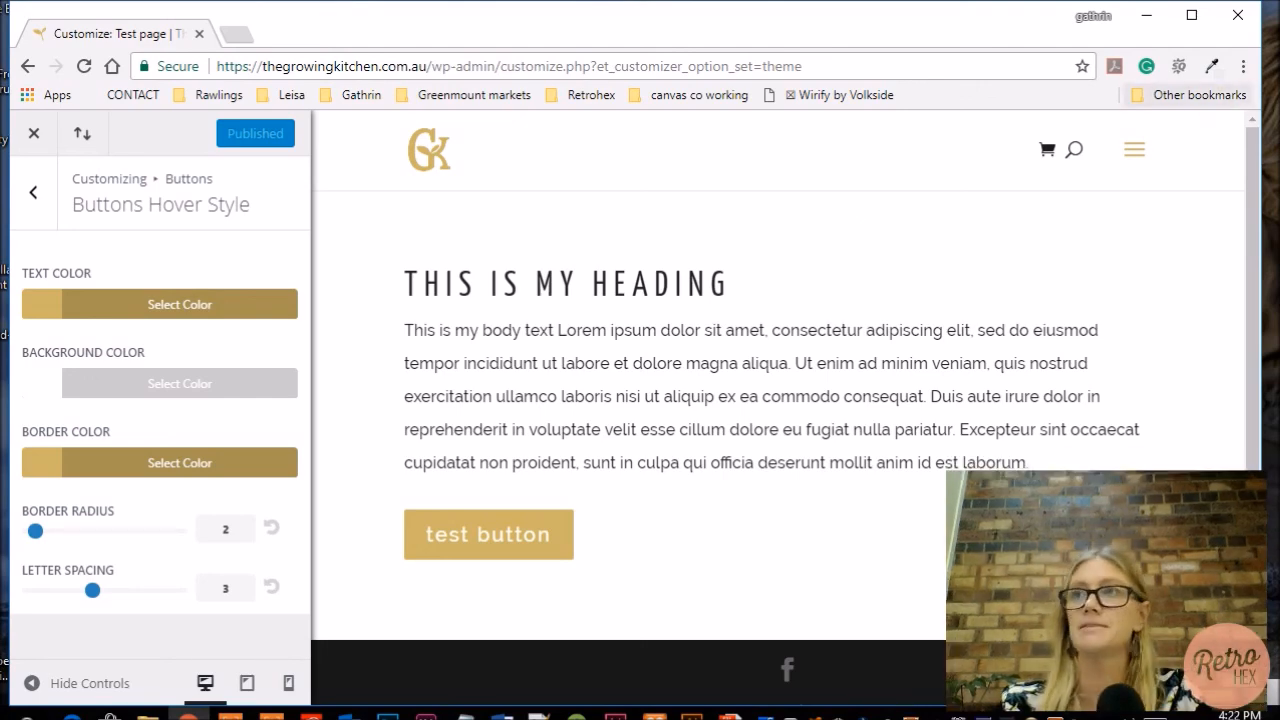
# Switch to the workshop workbook PDF in Acrobat, zoom page 12 to 100% and examine the button instructions and Homework section.
pyautogui.hotkey('alt', 'Tab')
pyautogui.doubleClick(337, 134)
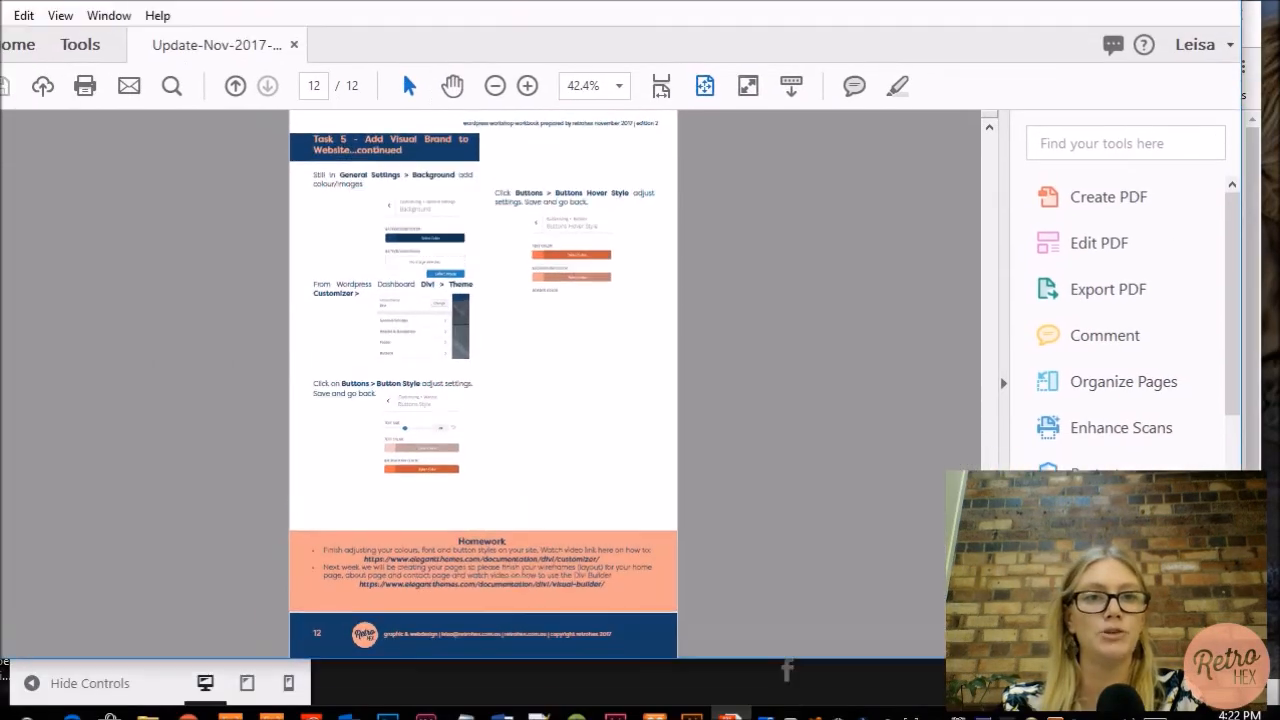
pyautogui.click(619, 86)
pyautogui.click(666, 251)
pyautogui.scroll(-5, 706, 260)
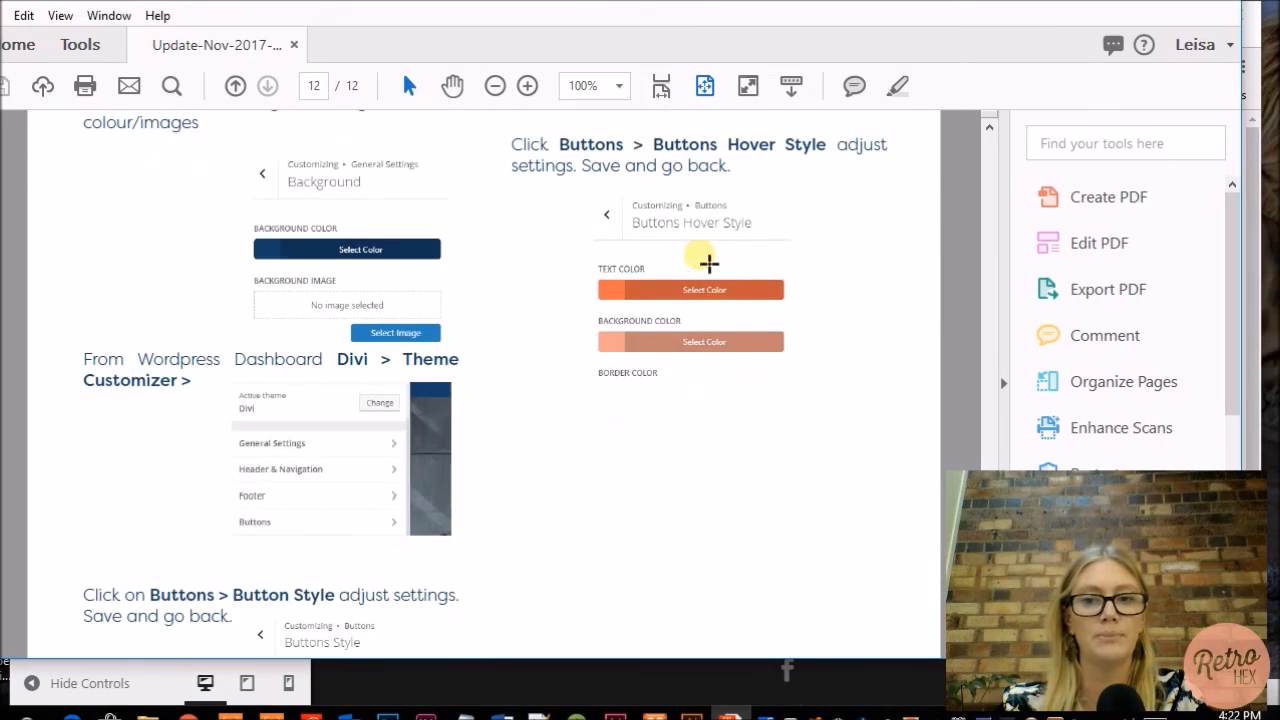
pyautogui.scroll(-3, 803, 291)
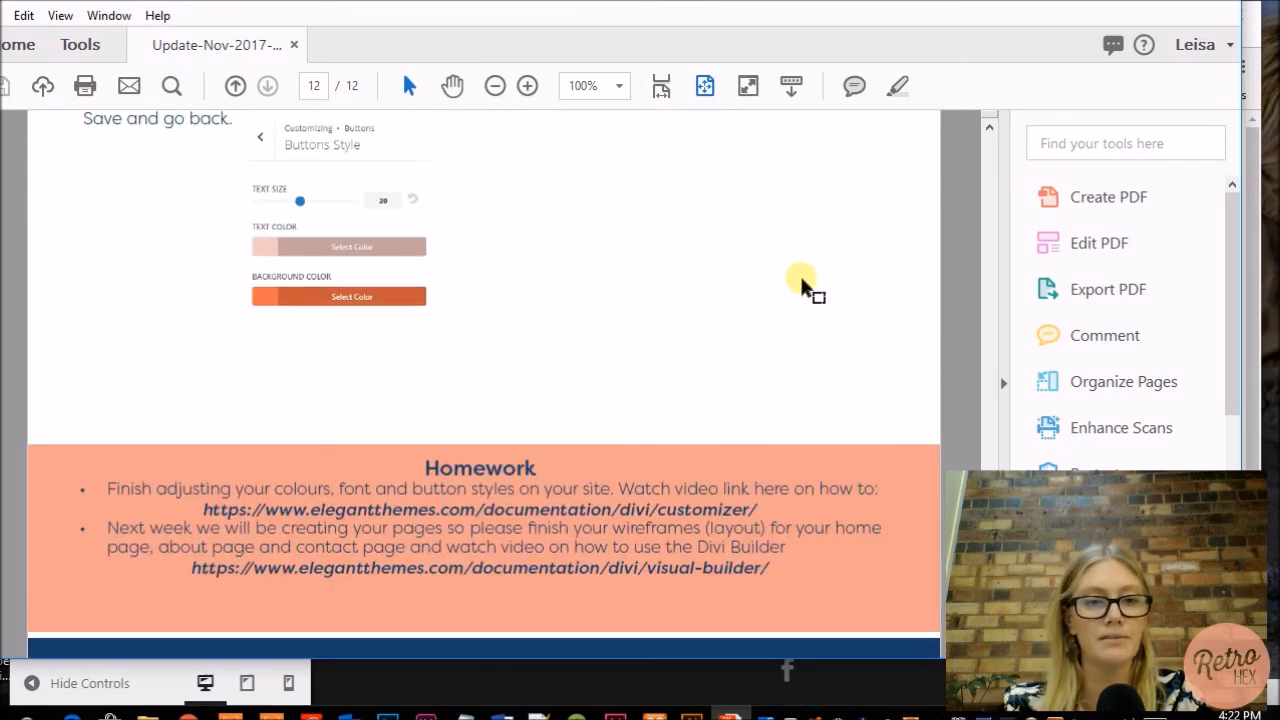